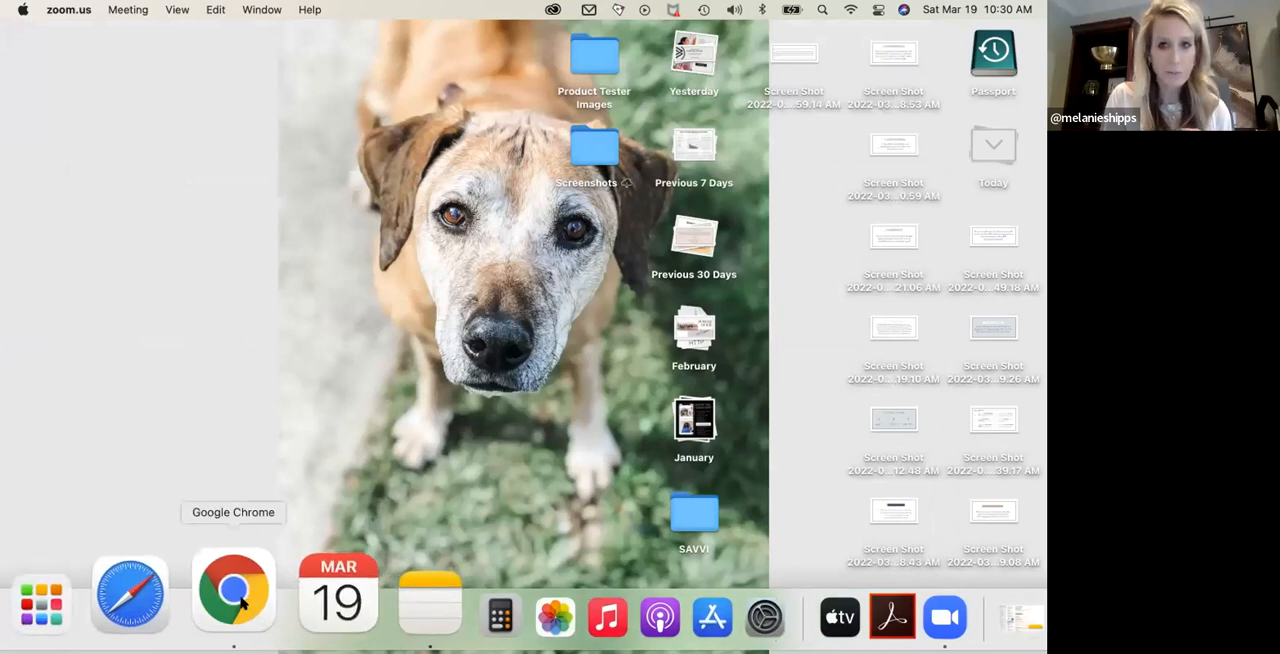
- Switch to Google Chrome, exit the Canva presentation's full-screen view, and bring up the Flodesk homepage followed by the My emails dashboard
left_click(243, 597)
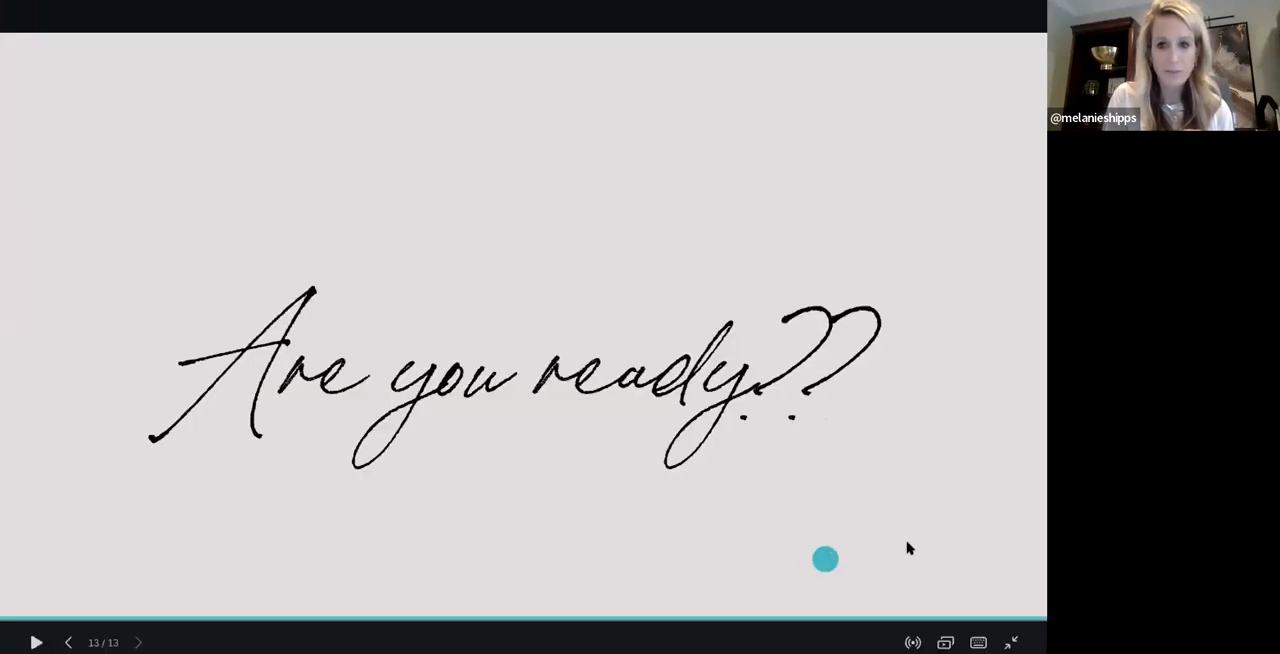
left_click(1011, 631)
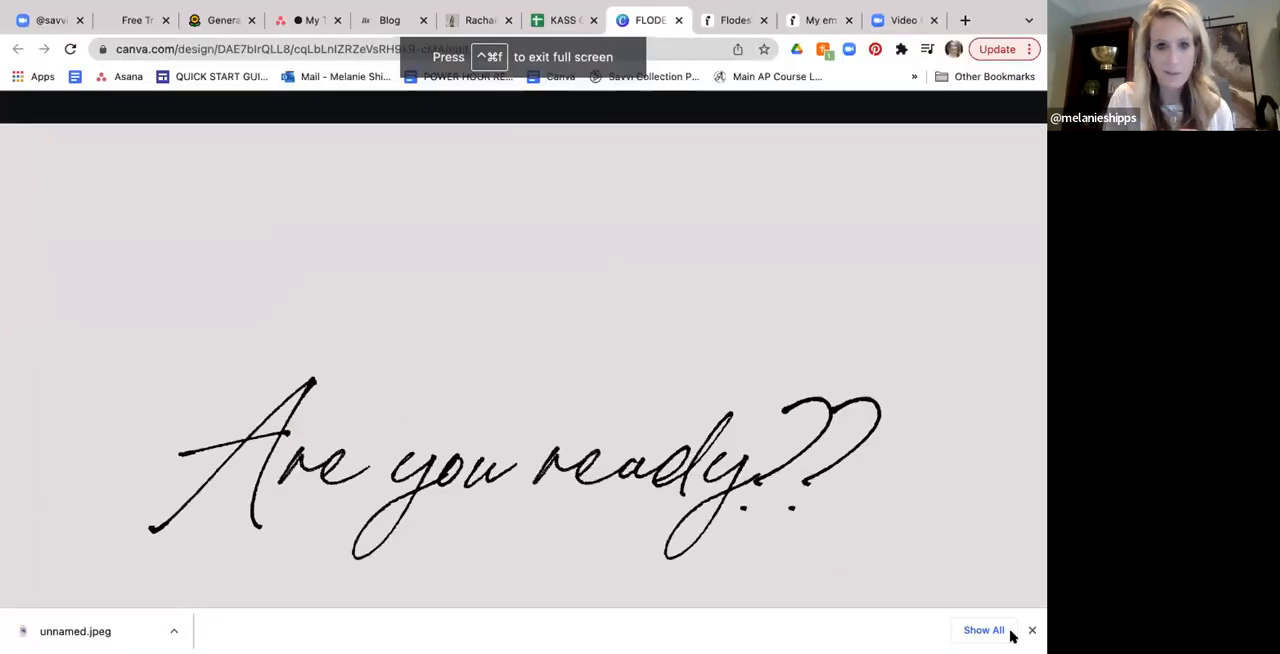
left_click(724, 27)
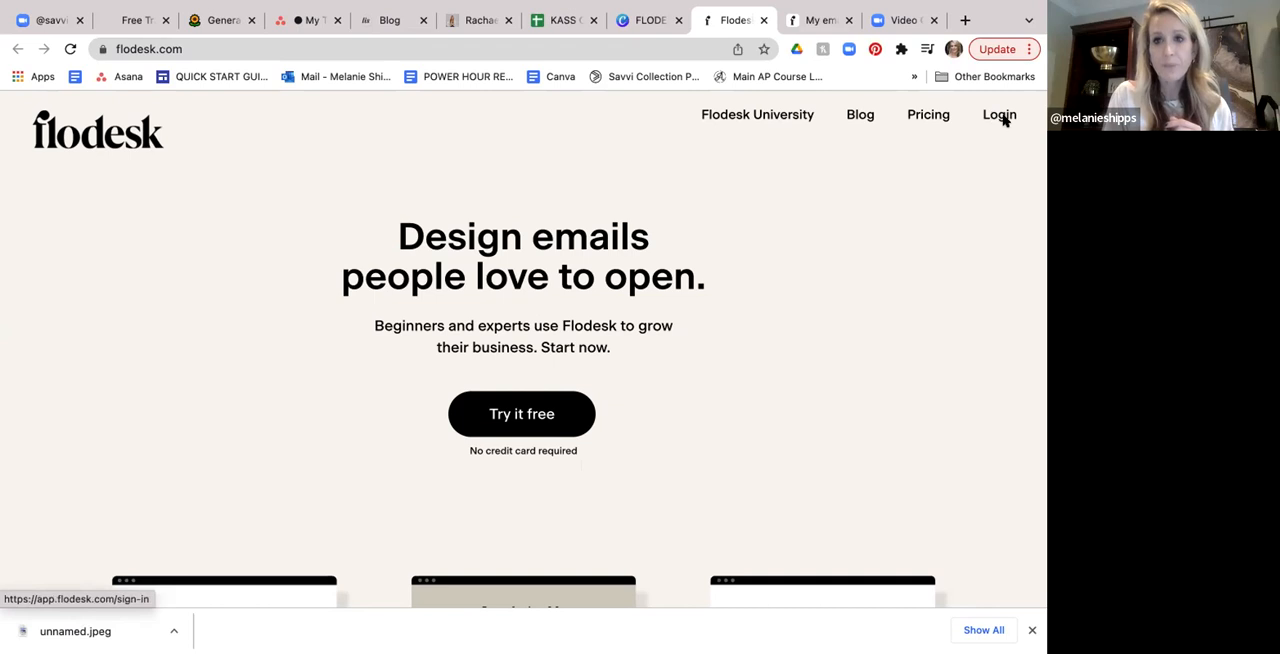
left_click(815, 21)
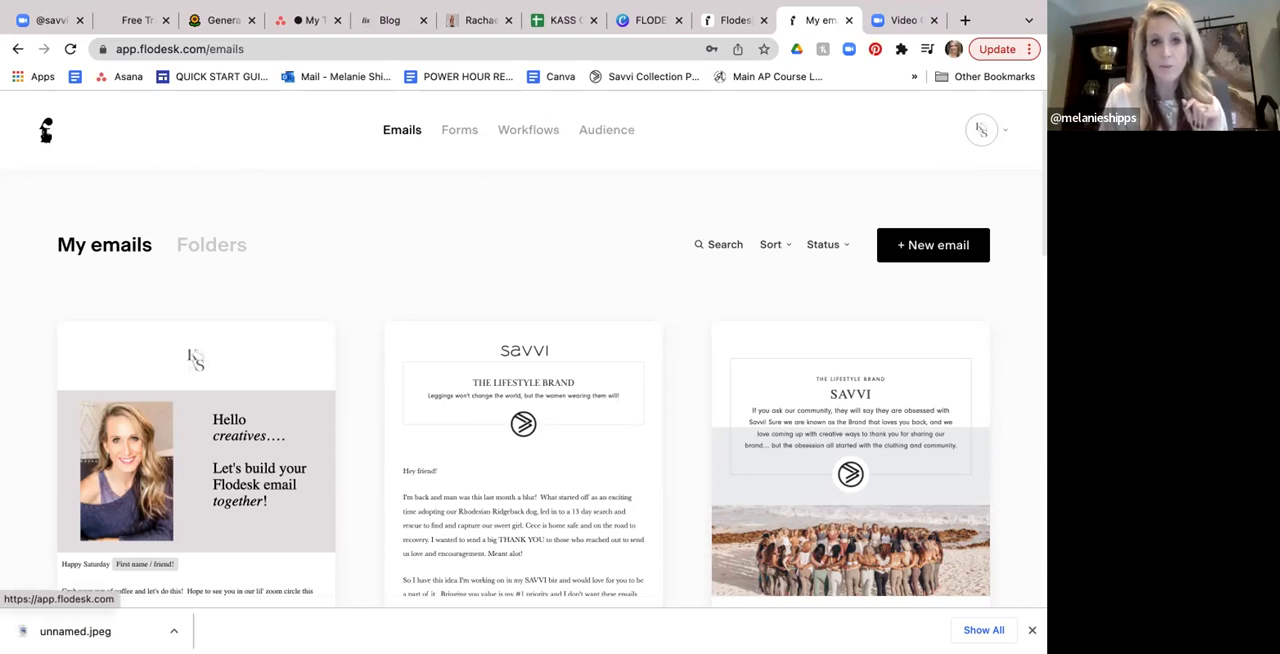
left_click(45, 131)
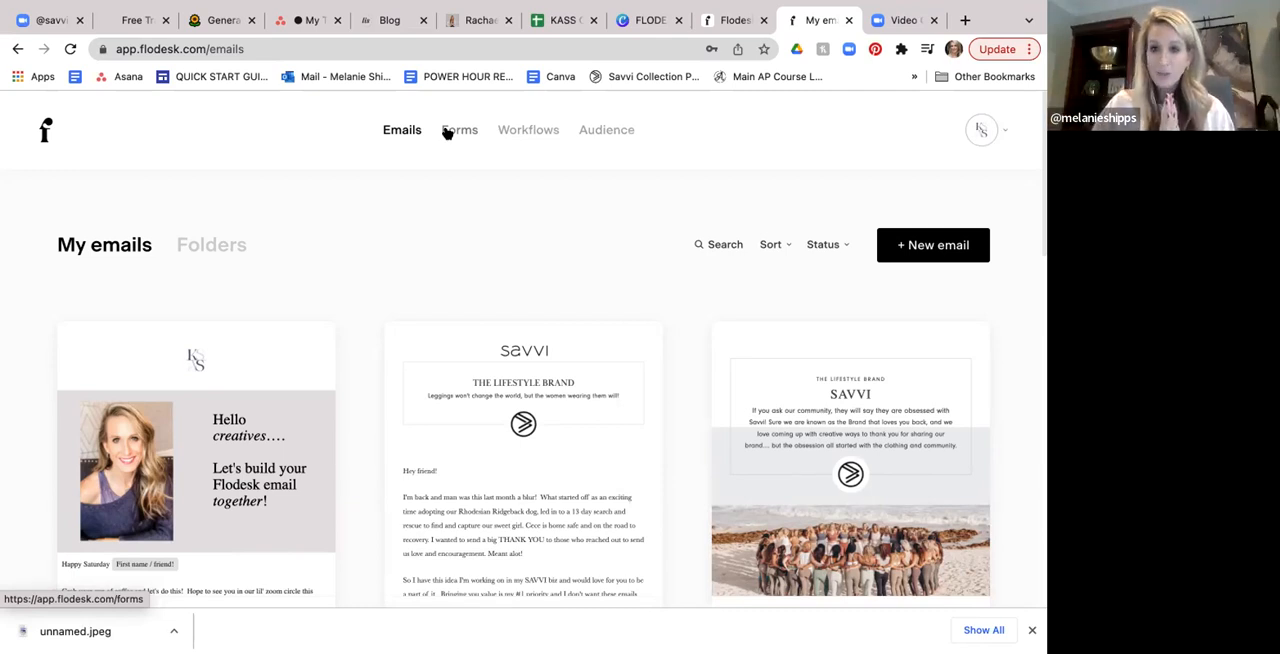
left_click(1002, 133)
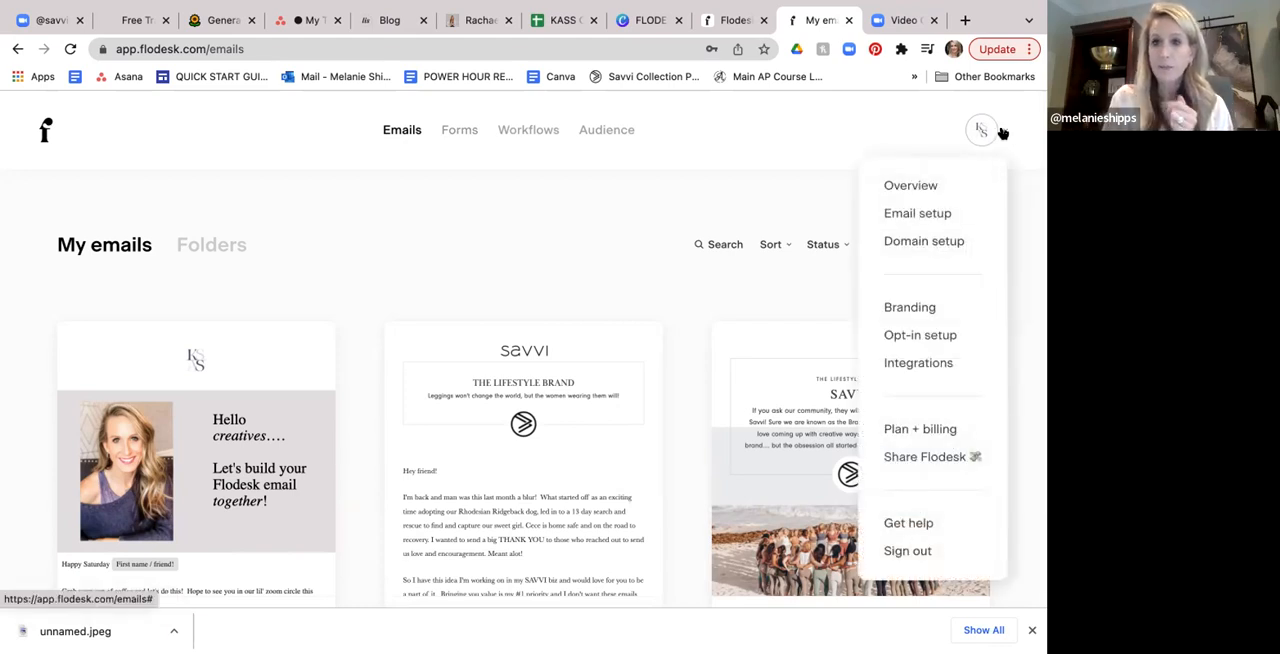
left_click(1002, 133)
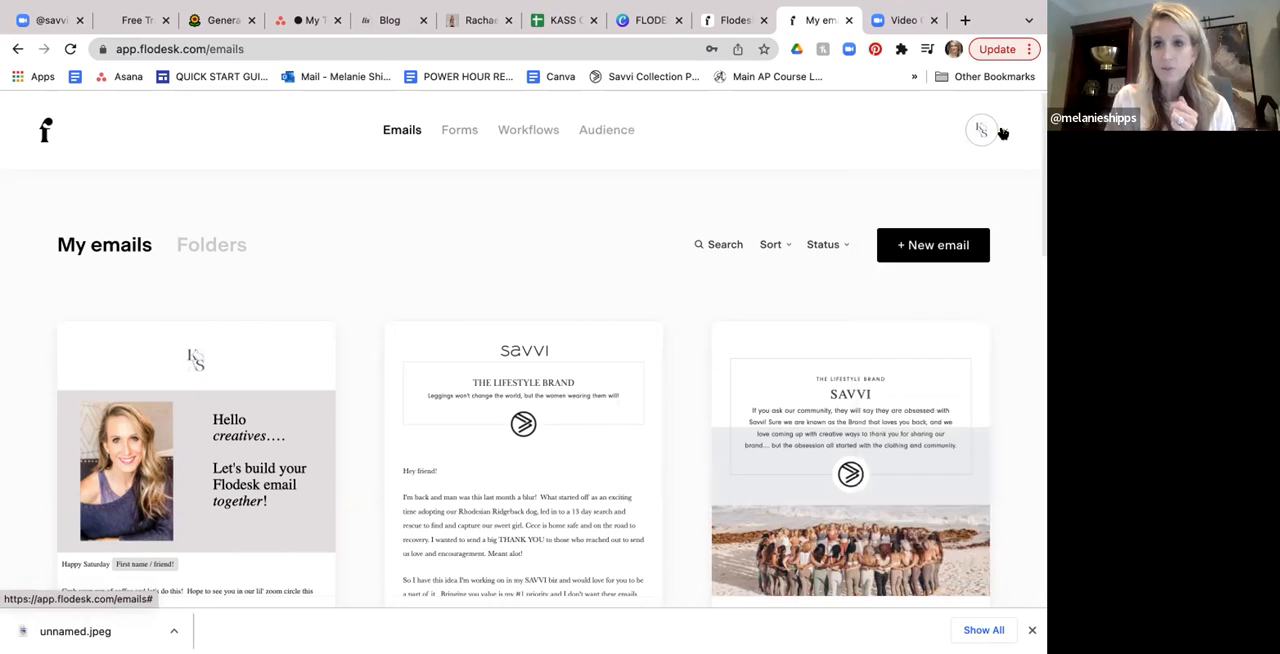
left_click(1002, 133)
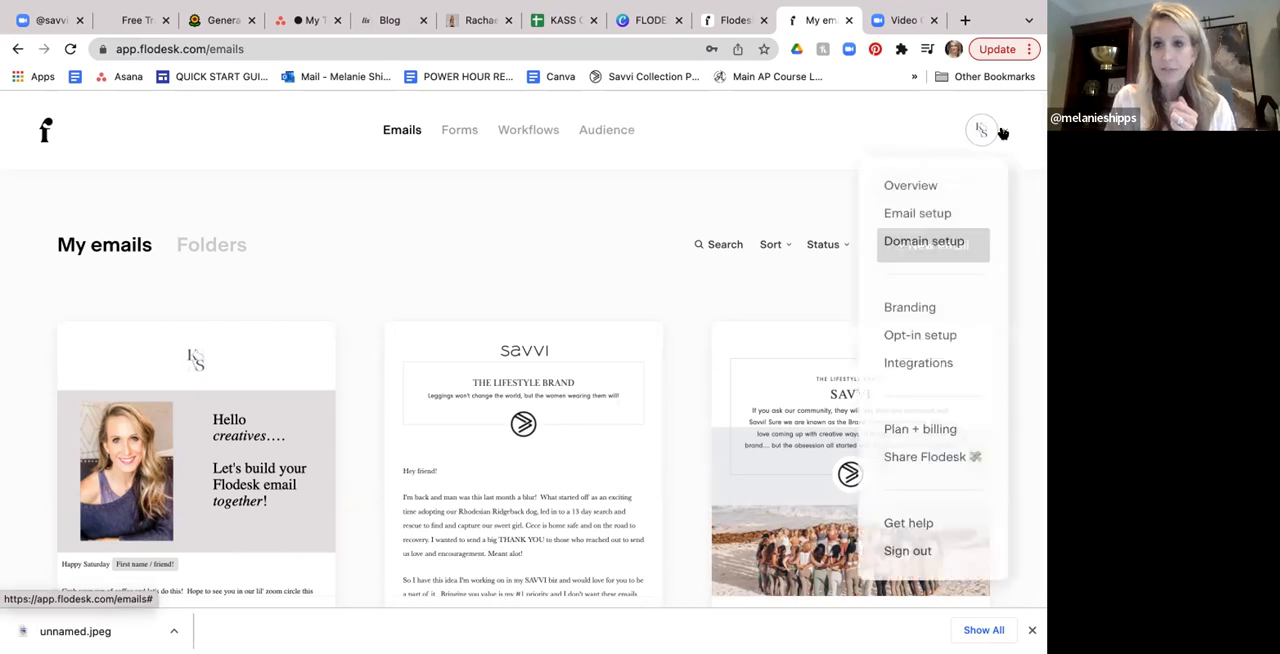
left_click(593, 296)
- Open the Flodesk help center from the account options and go to its article search
left_click(1003, 130)
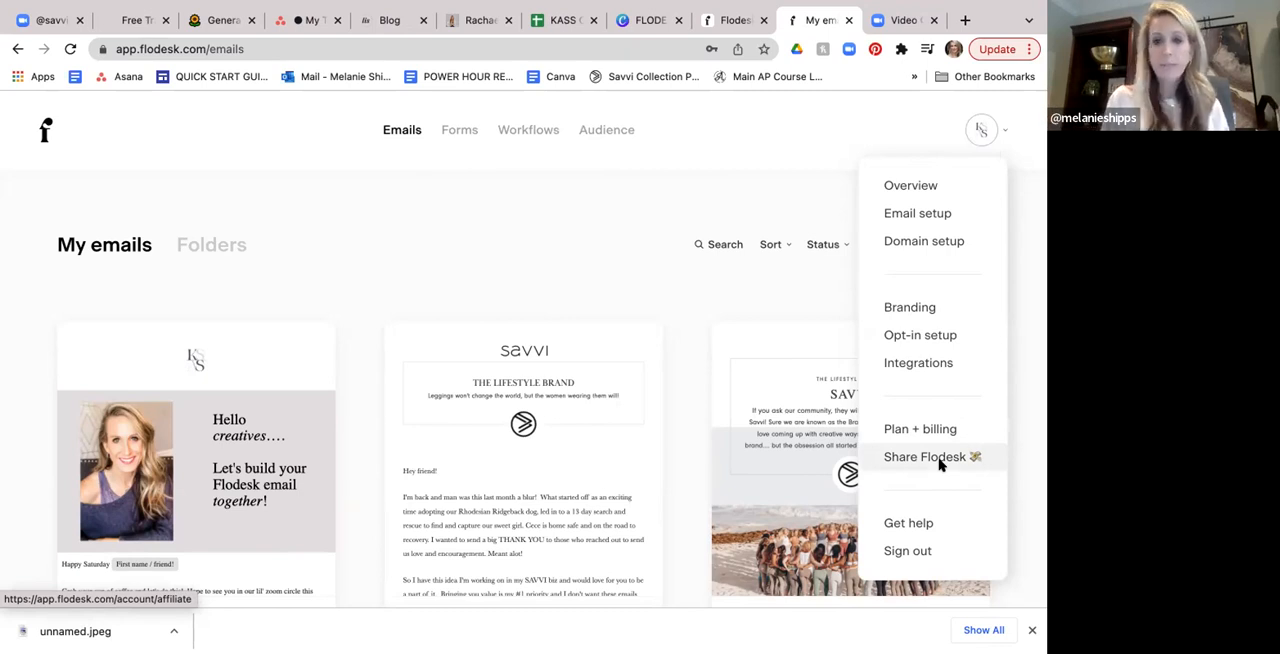
left_click(908, 523)
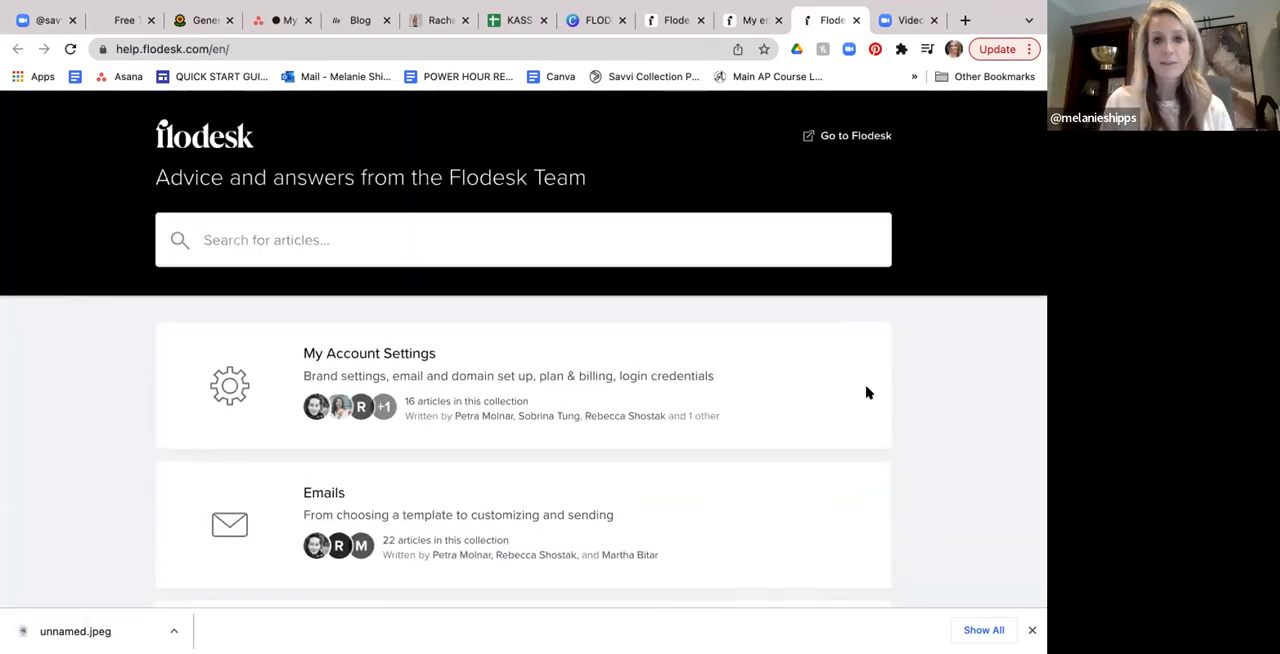
left_click(781, 236)
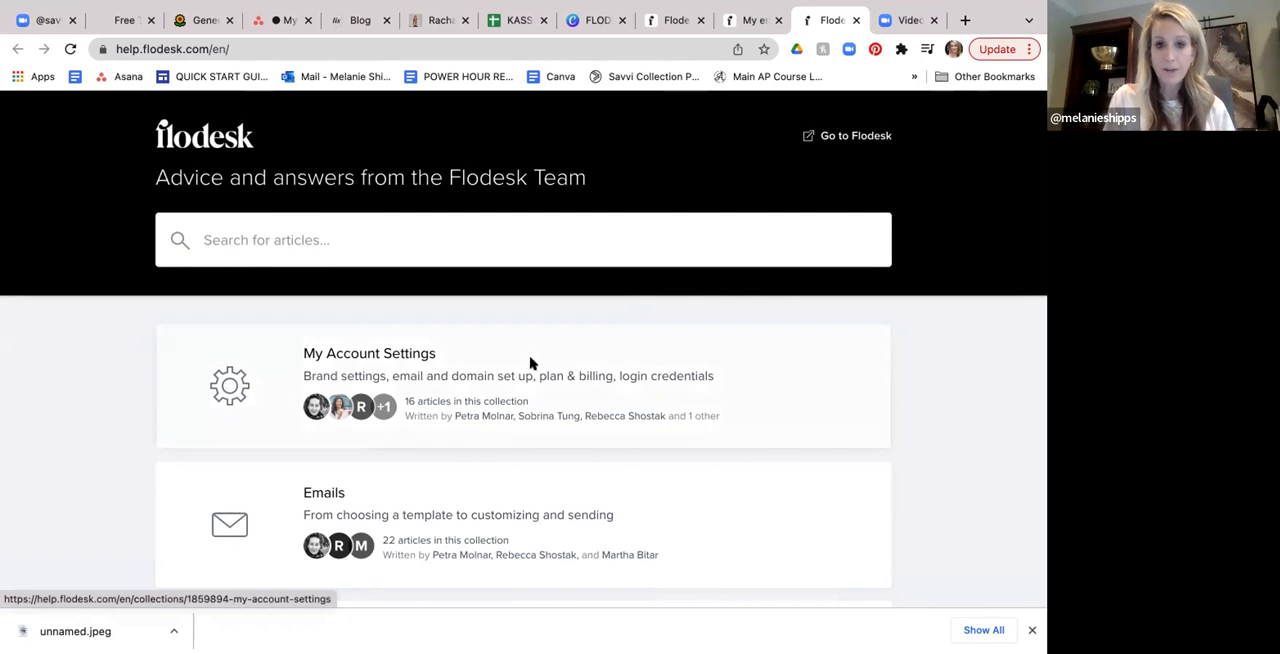
- Look through the help center's article collections, from My Account Settings down to Frequently Asked Questions, and return to the start of the page
scroll(531, 365, "down", 2)
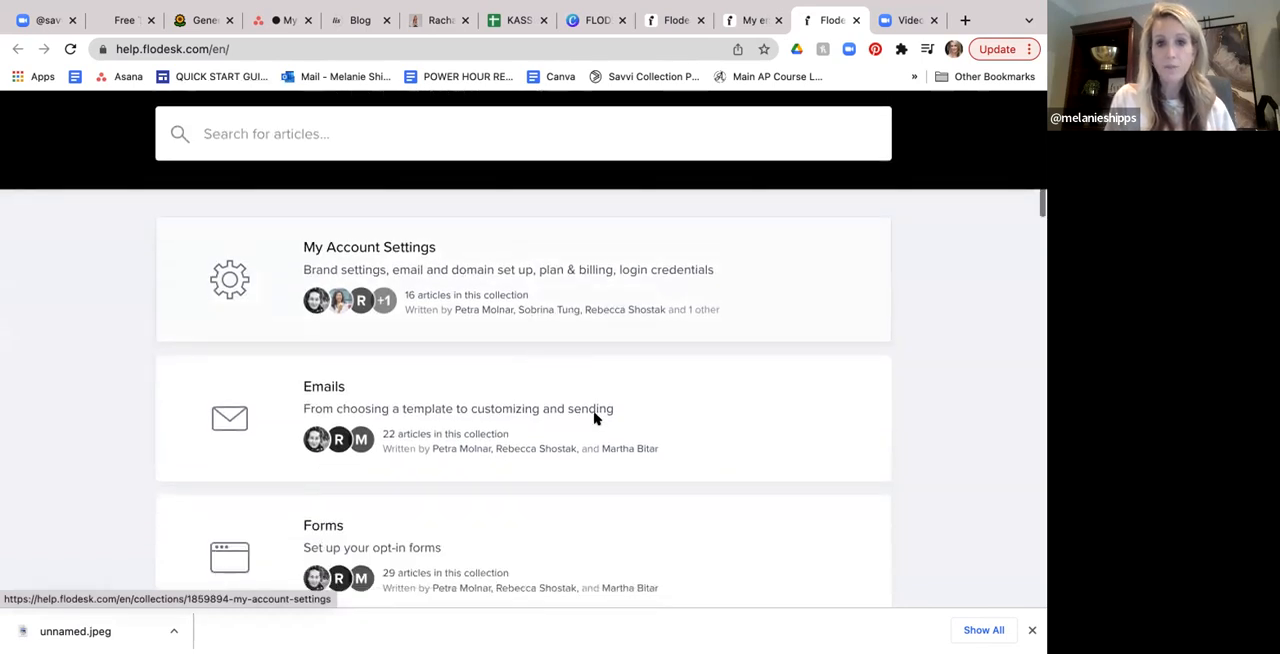
scroll(593, 418, "down", 2)
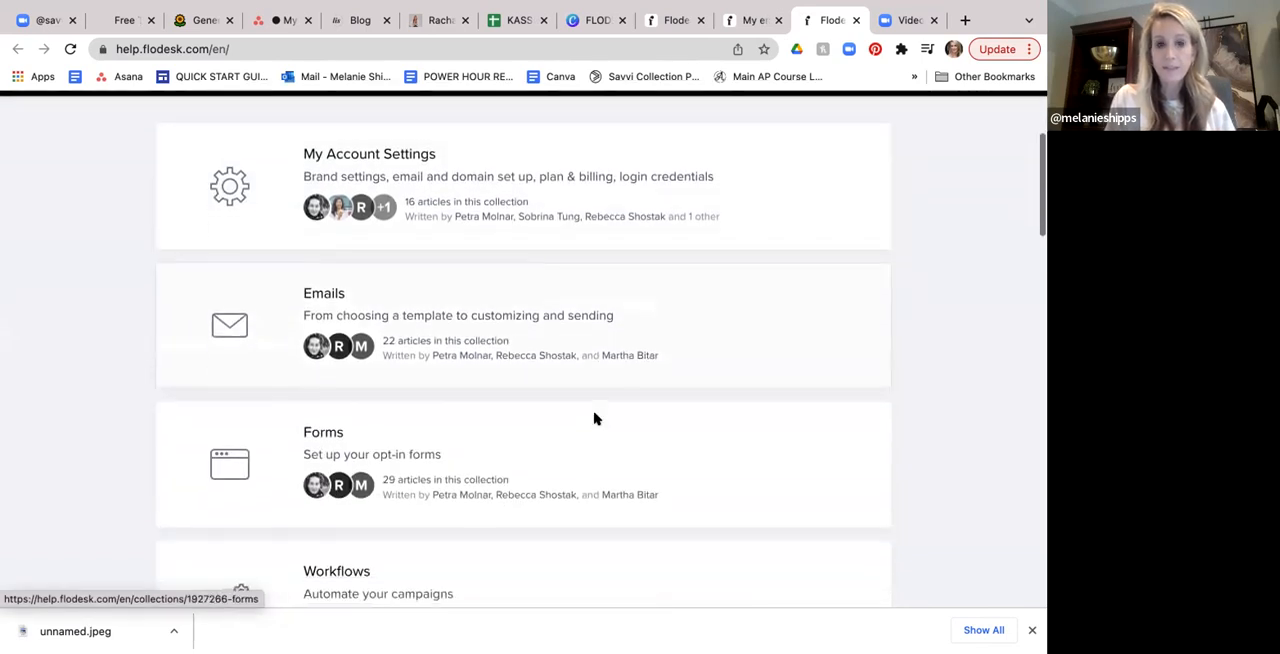
scroll(591, 431, "down", 3)
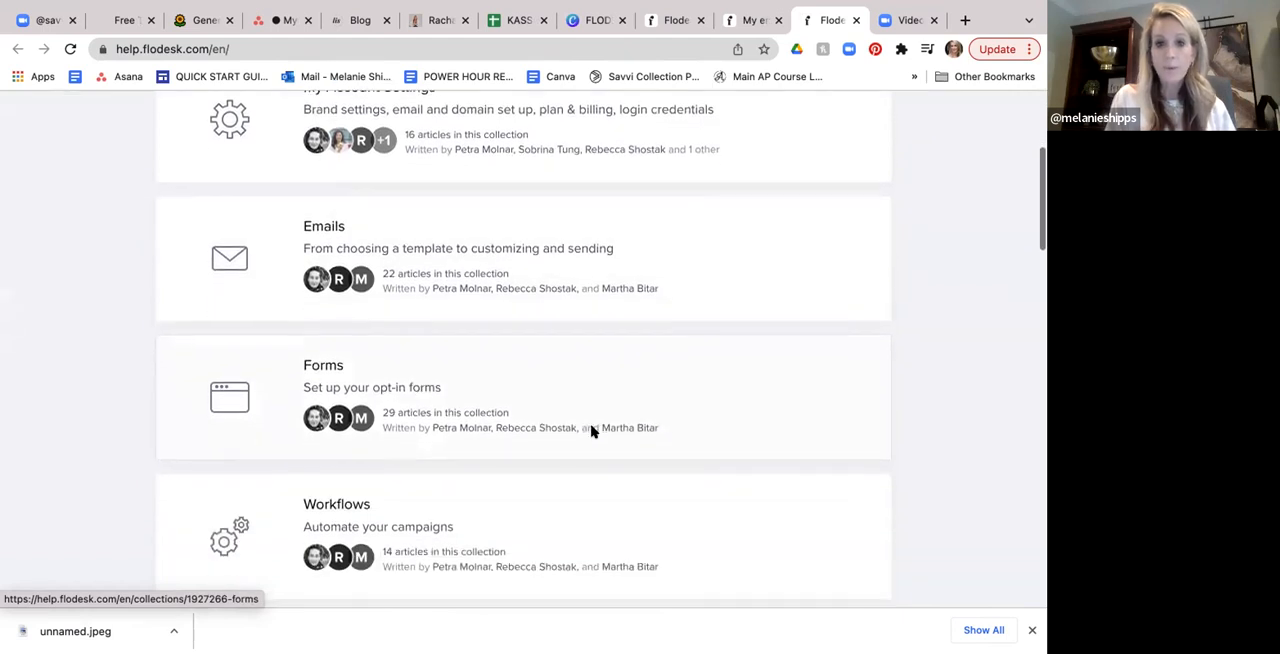
scroll(589, 460, "down", 2)
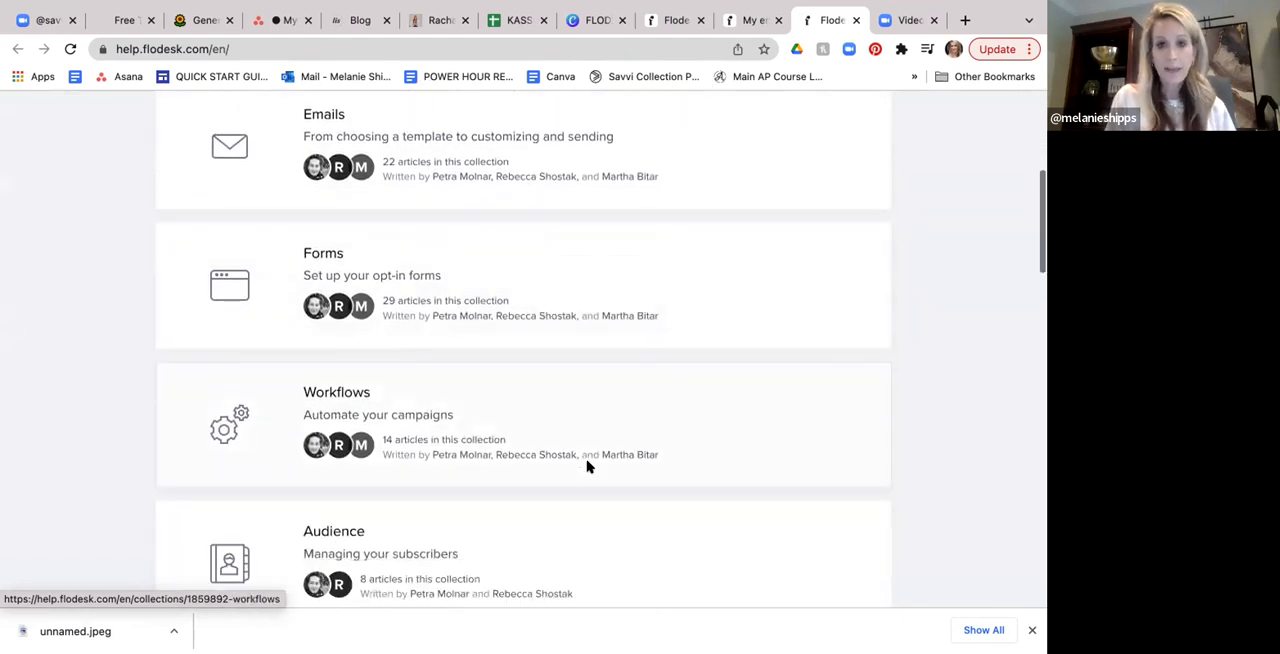
scroll(588, 467, "down", 4)
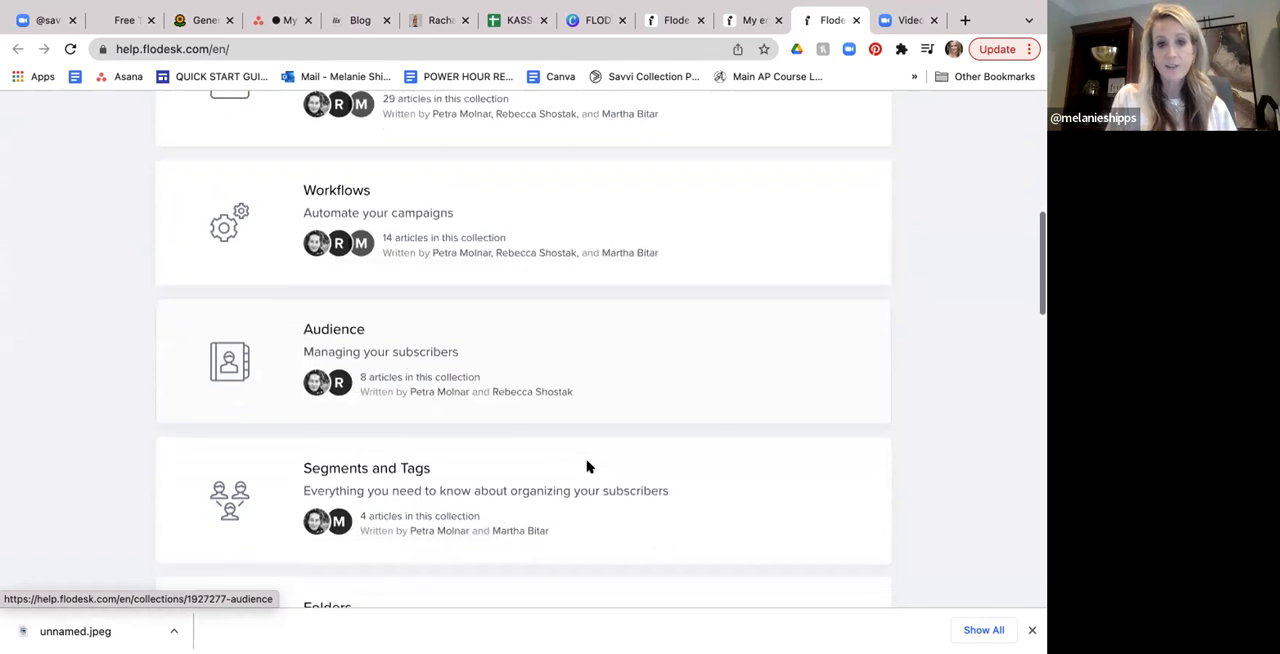
scroll(588, 467, "down", 3)
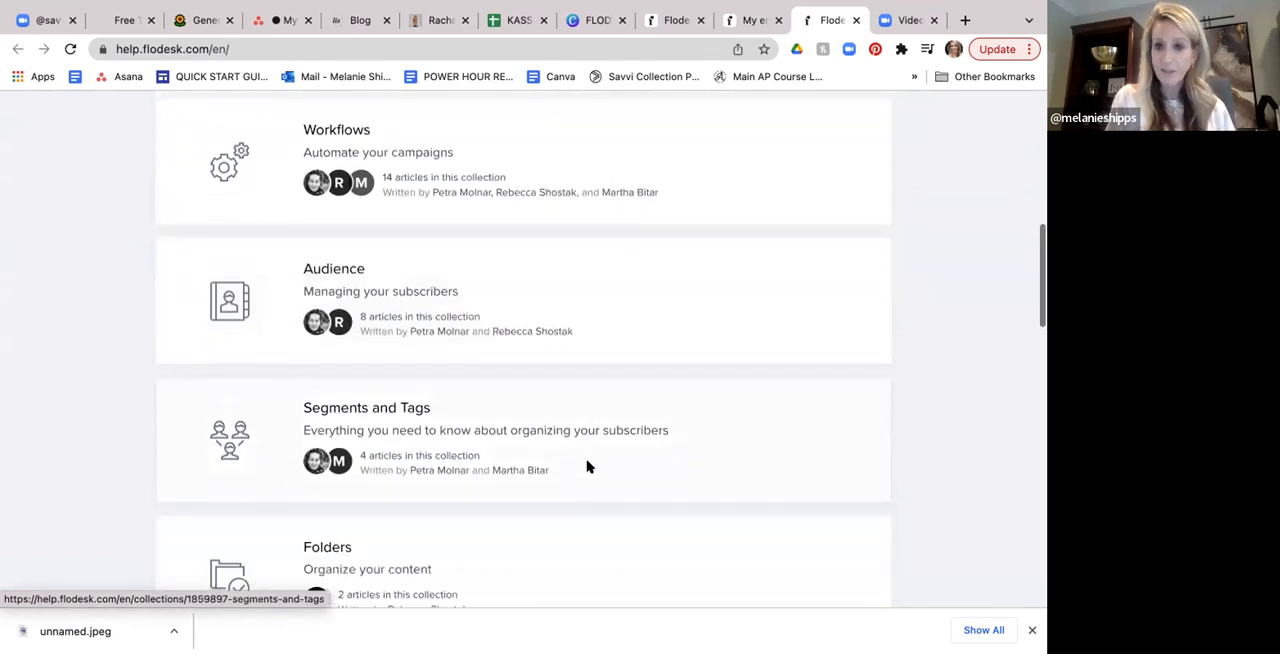
scroll(588, 467, "down", 1)
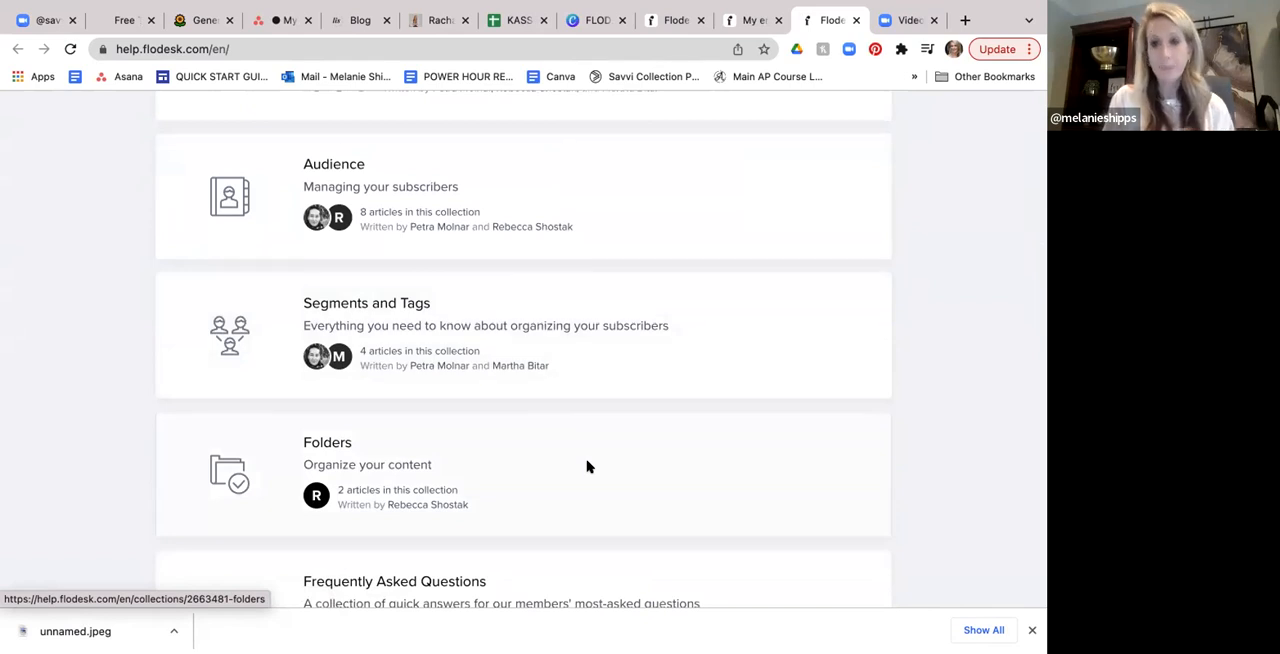
scroll(588, 467, "down", 2)
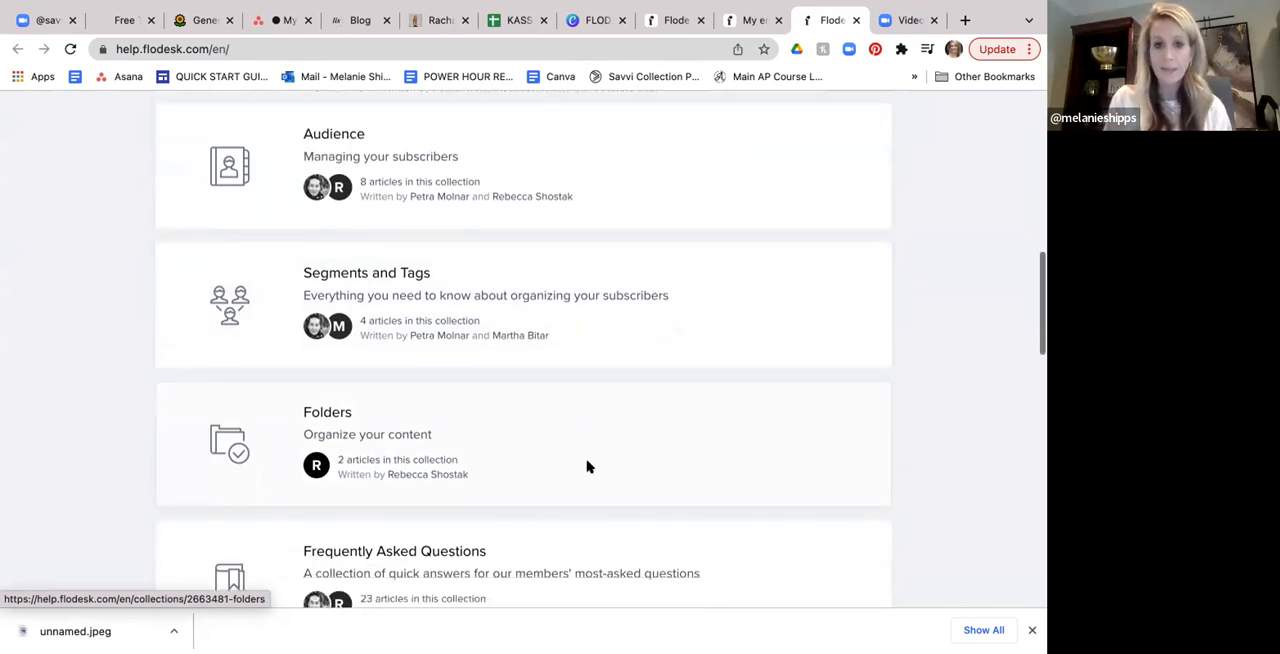
scroll(588, 467, "up", 7)
scroll(588, 467, "up", 12)
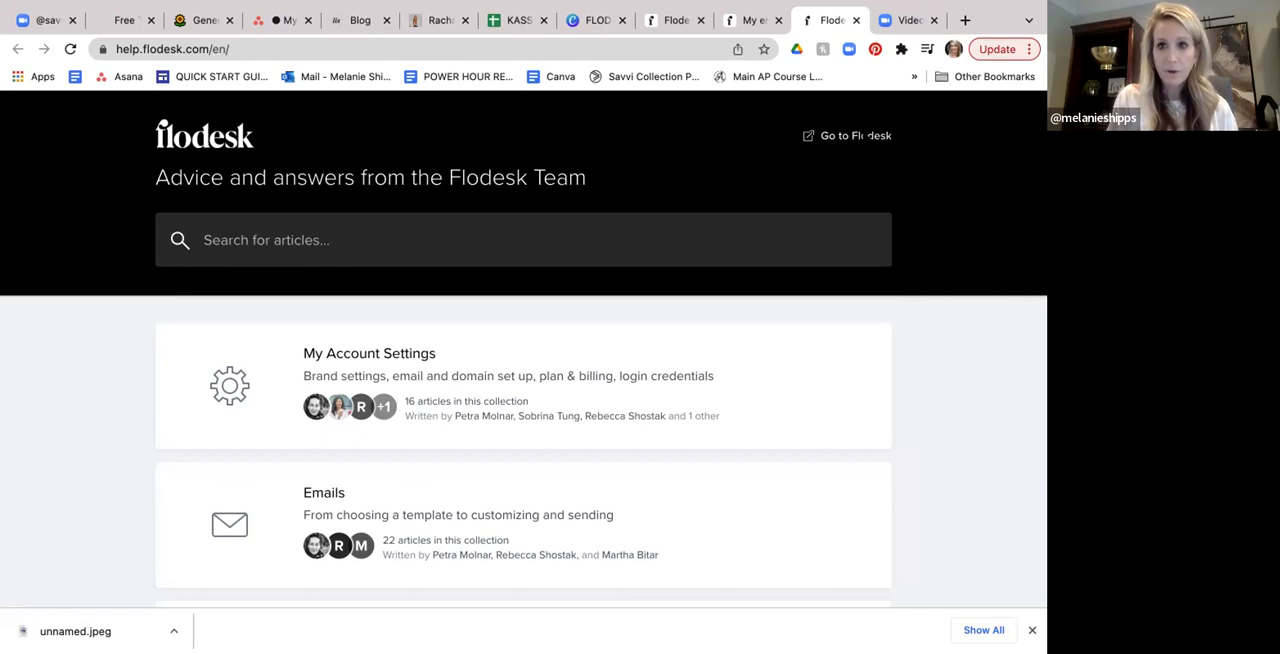
- Visit the Flodesk homepage from the help center and return to the My emails dashboard
left_click(863, 138)
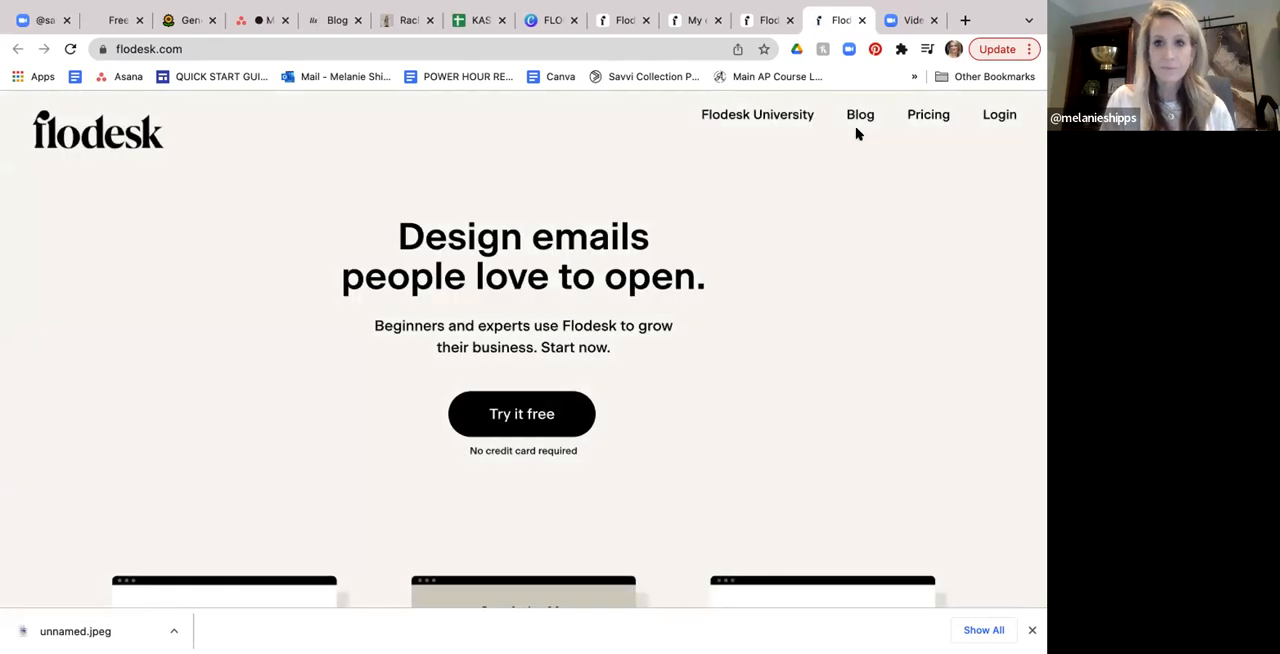
left_click(755, 21)
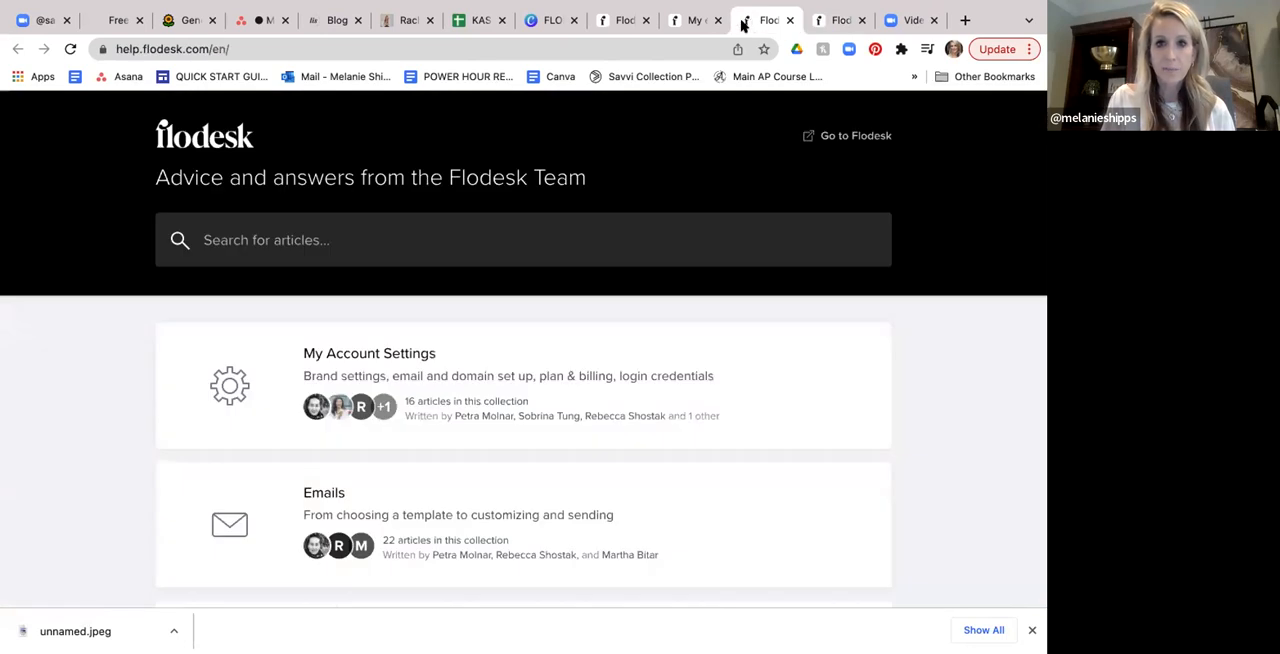
left_click(696, 21)
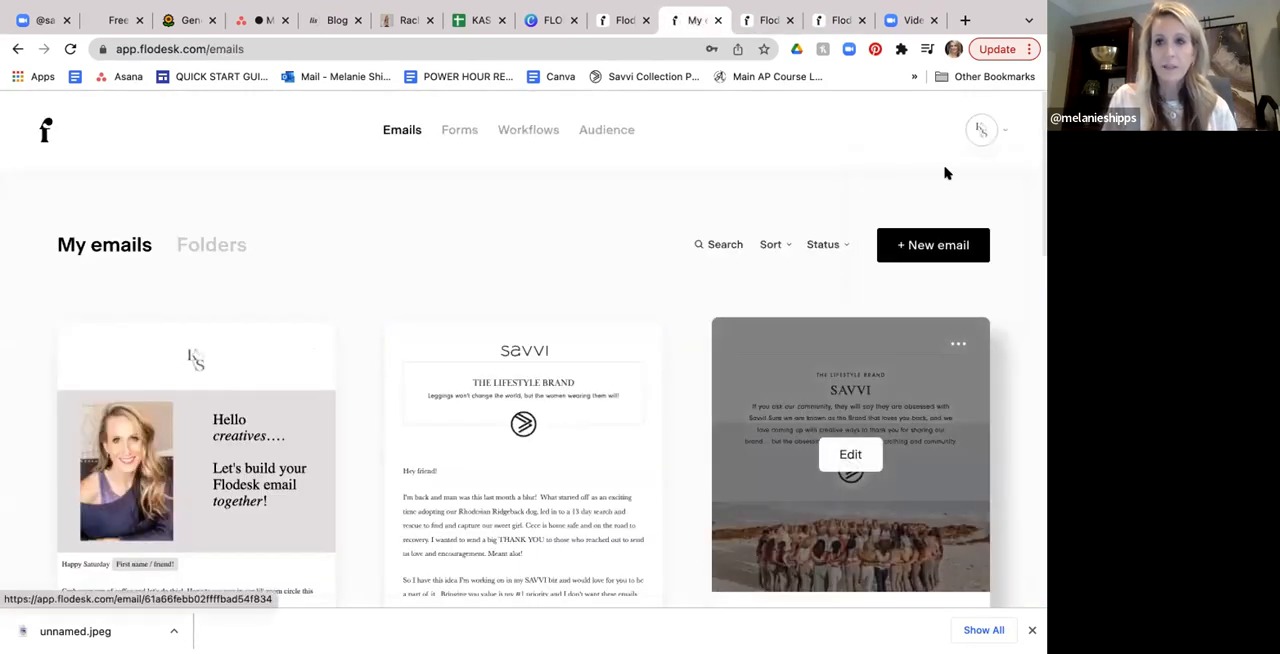
- Open the account overview and review the account details, timezone and password sections
mouse_move(978, 127)
left_click(922, 185)
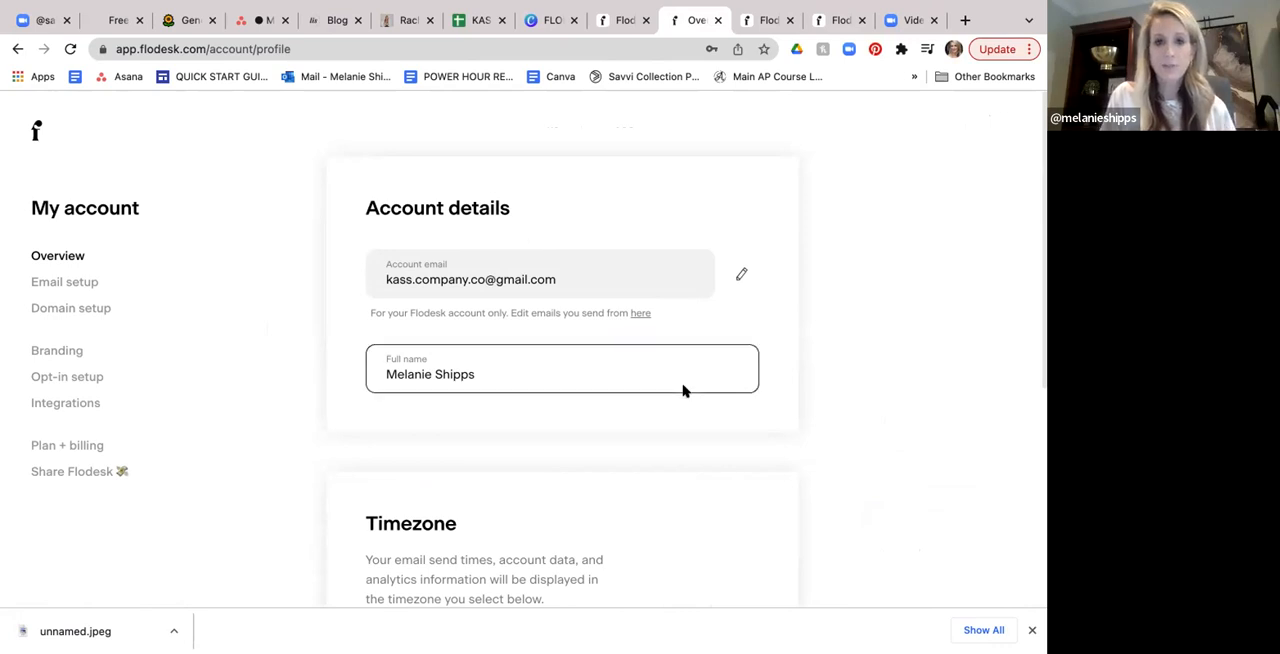
scroll(685, 391, "down", 2)
scroll(684, 391, "down", 5)
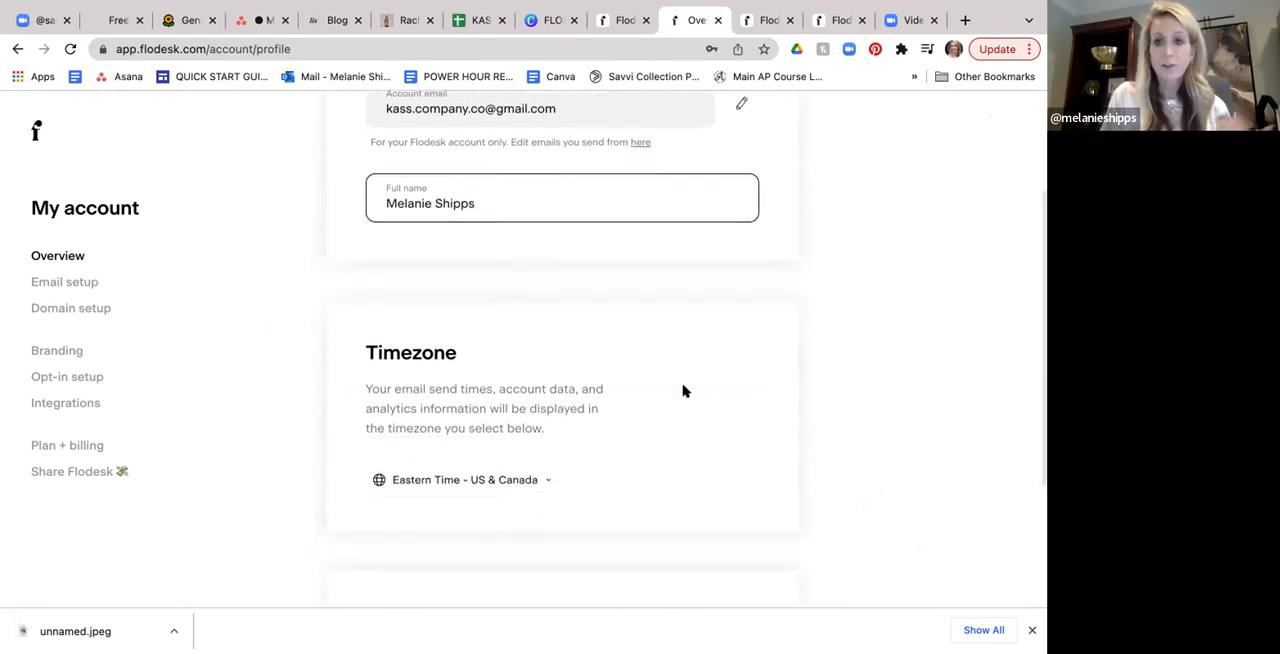
scroll(684, 391, "down", 3)
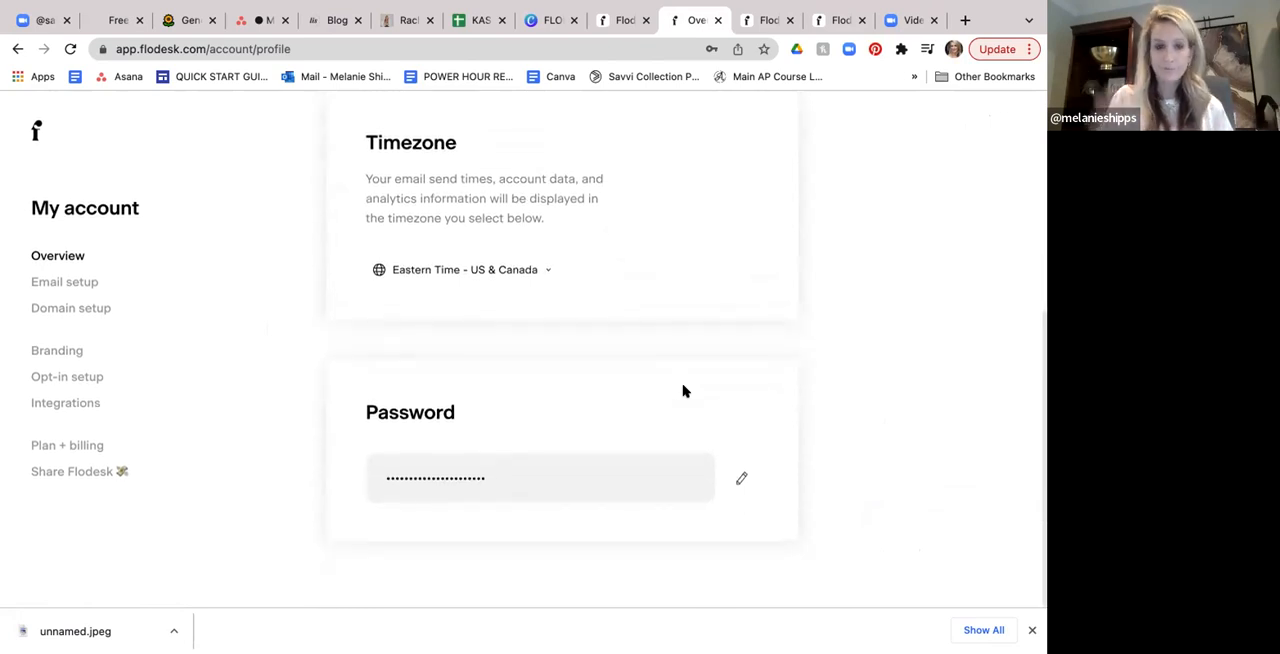
- Open the email setup and review the alternate and default sender names and addresses
left_click(82, 287)
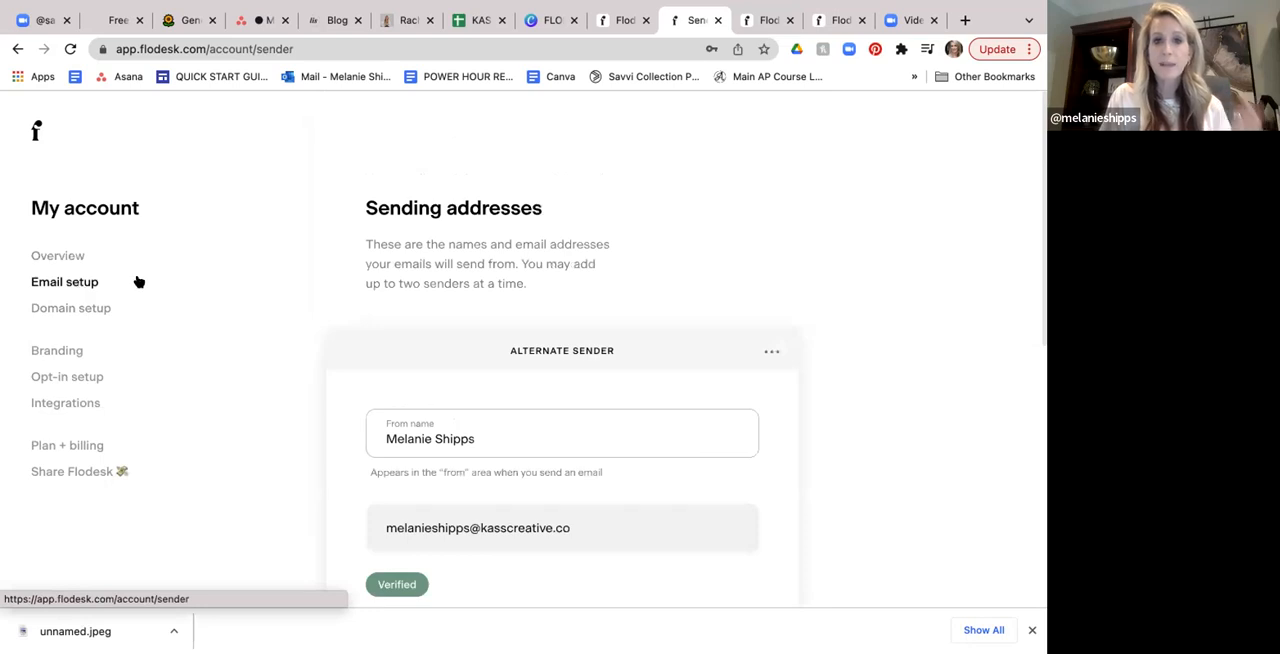
scroll(665, 259, "down", 2)
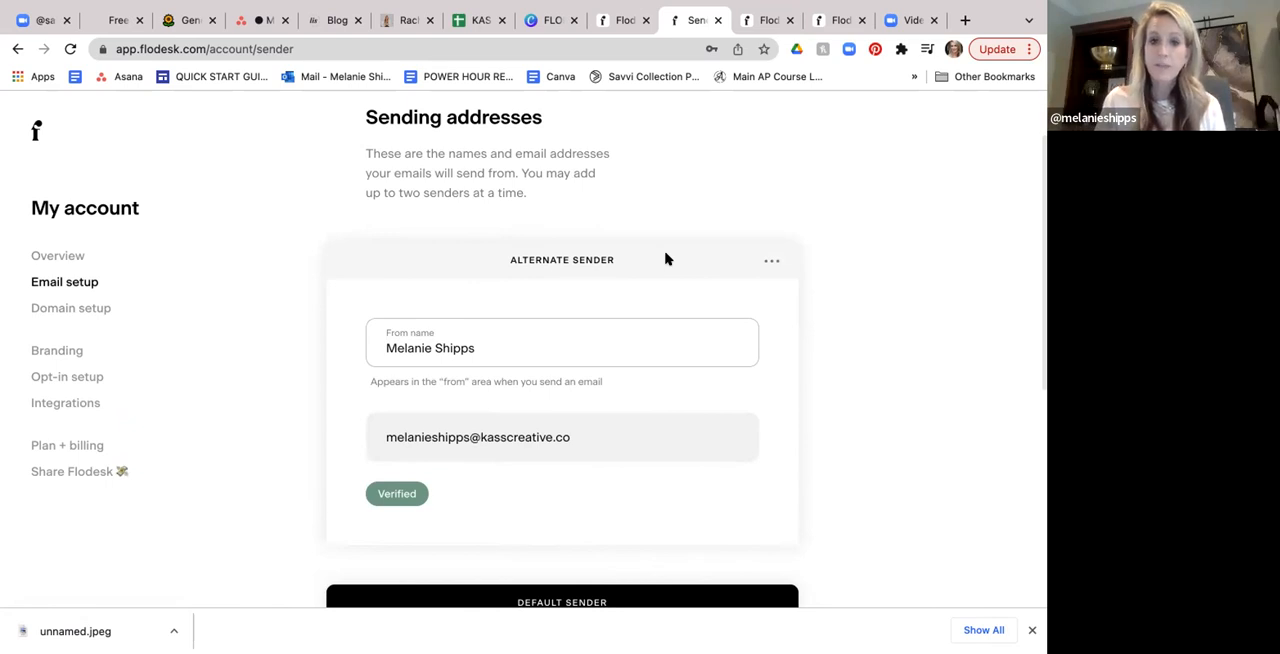
scroll(665, 259, "down", 2)
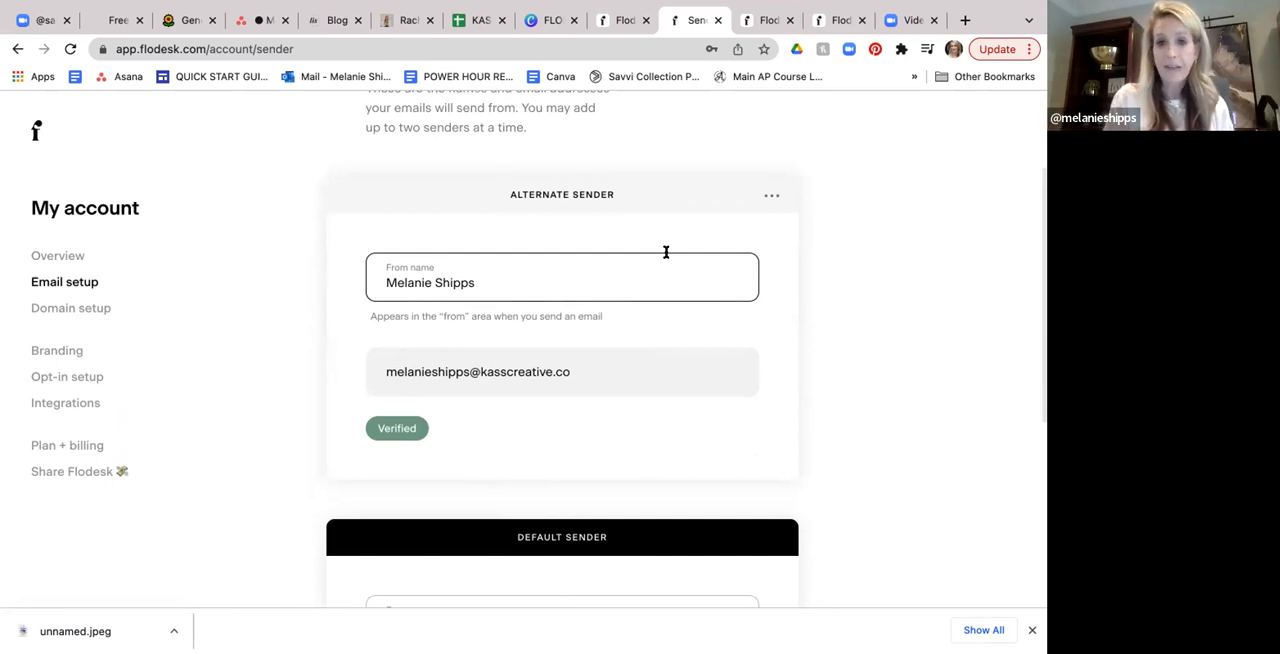
scroll(665, 252, "down", 3)
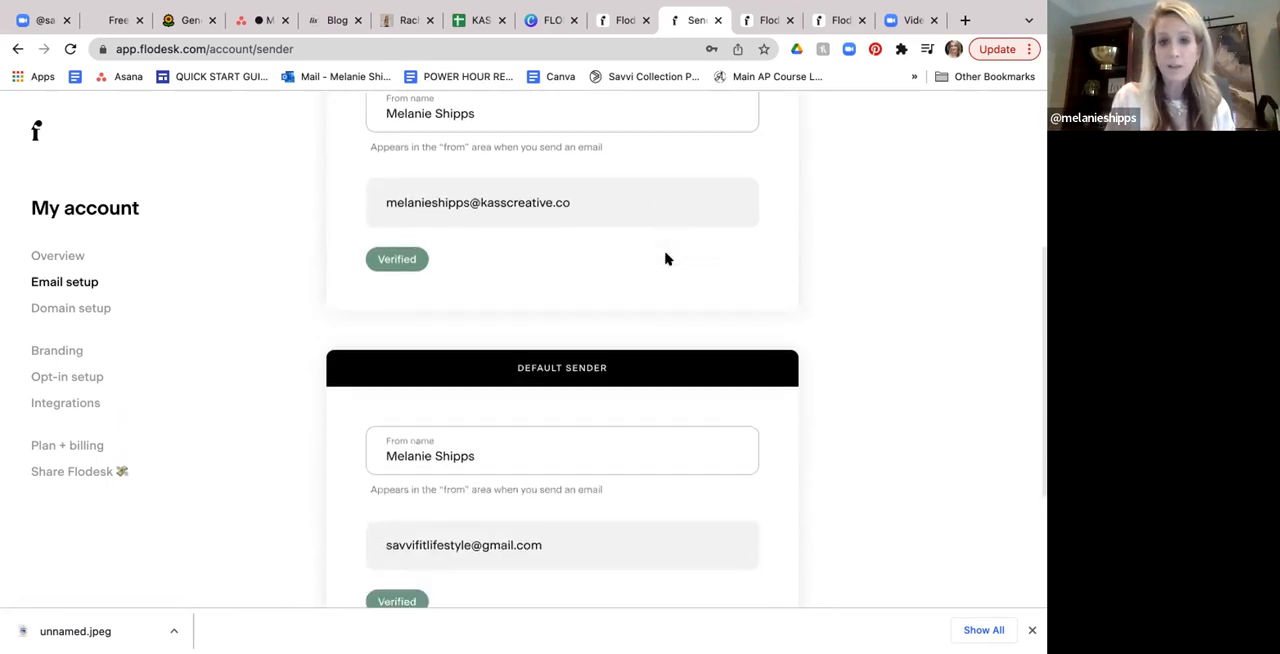
scroll(665, 258, "down", 2)
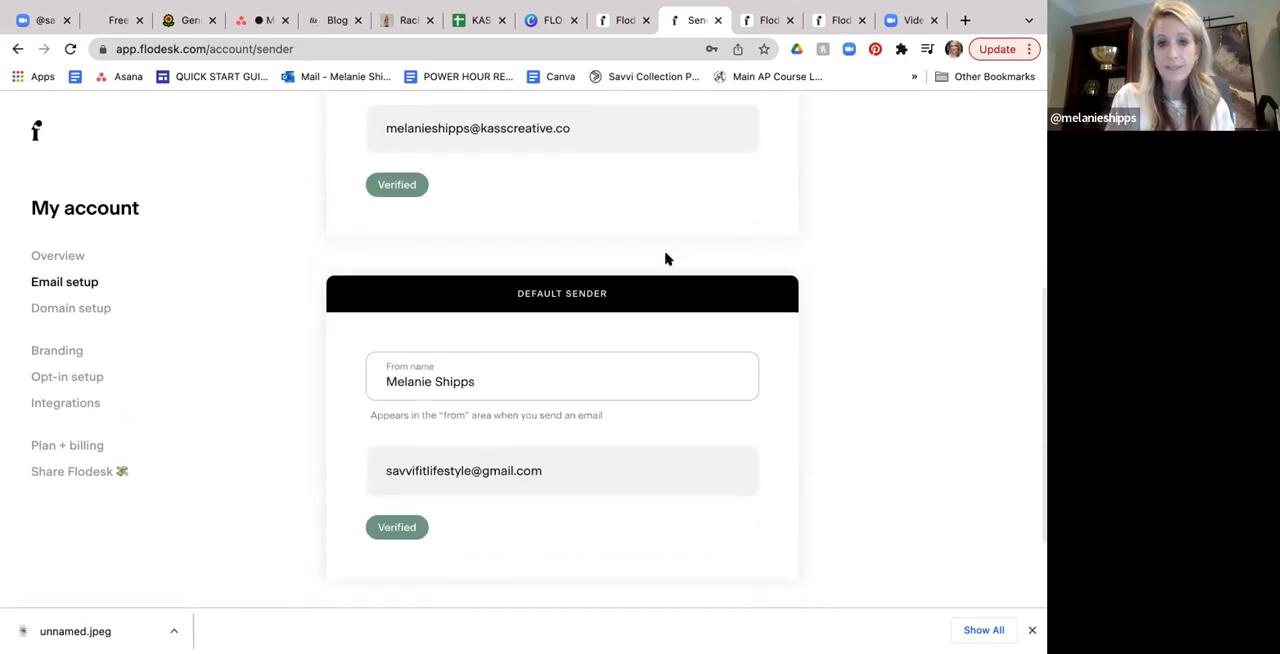
scroll(665, 259, "up", 1)
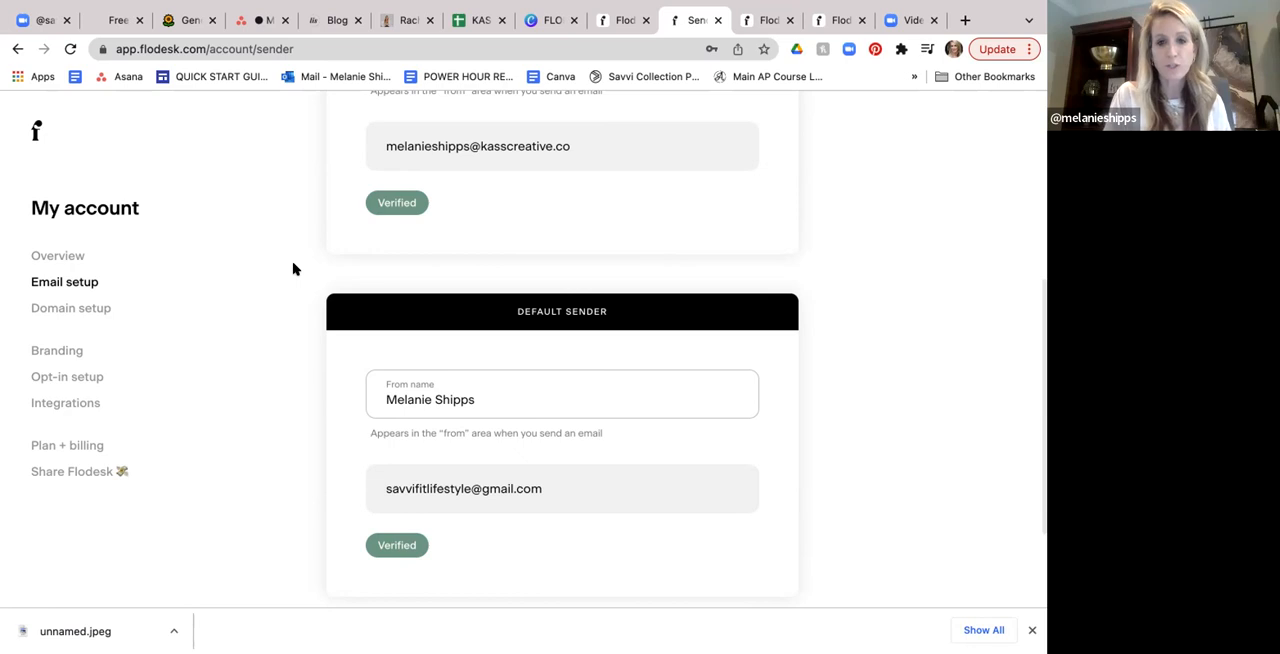
scroll(292, 268, "down", 1)
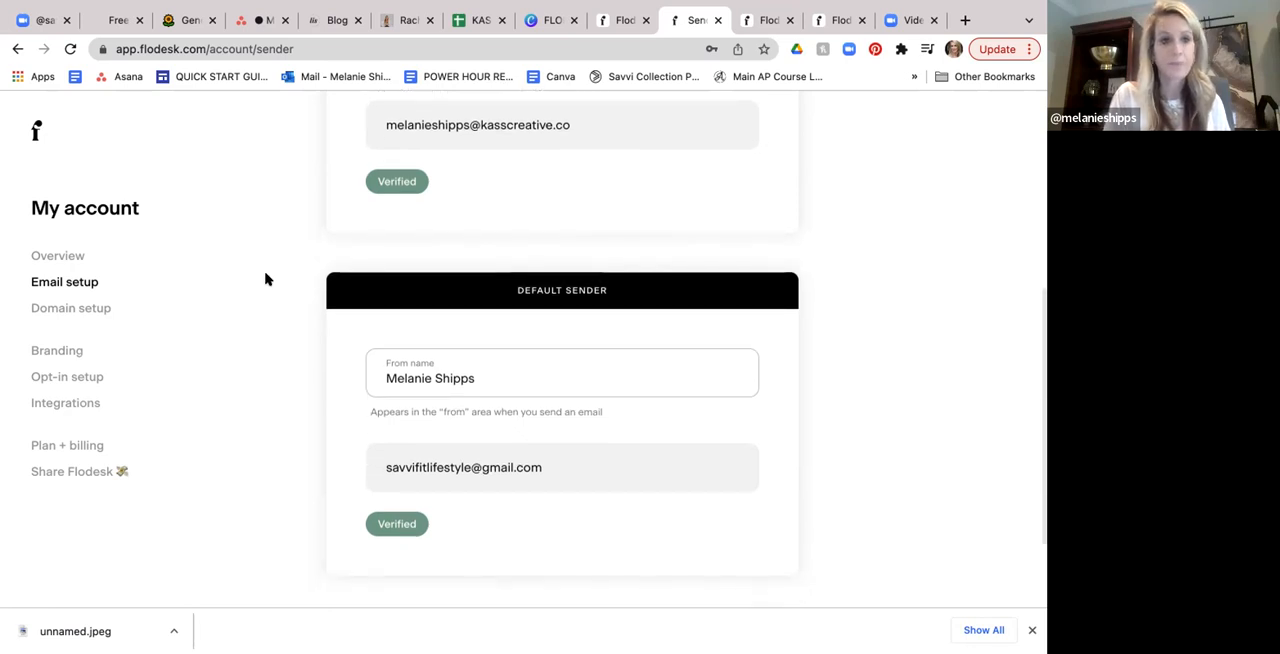
- Open the domain setup and review the domain verification entries for the custom domain and the public gmail.com domain
left_click(101, 307)
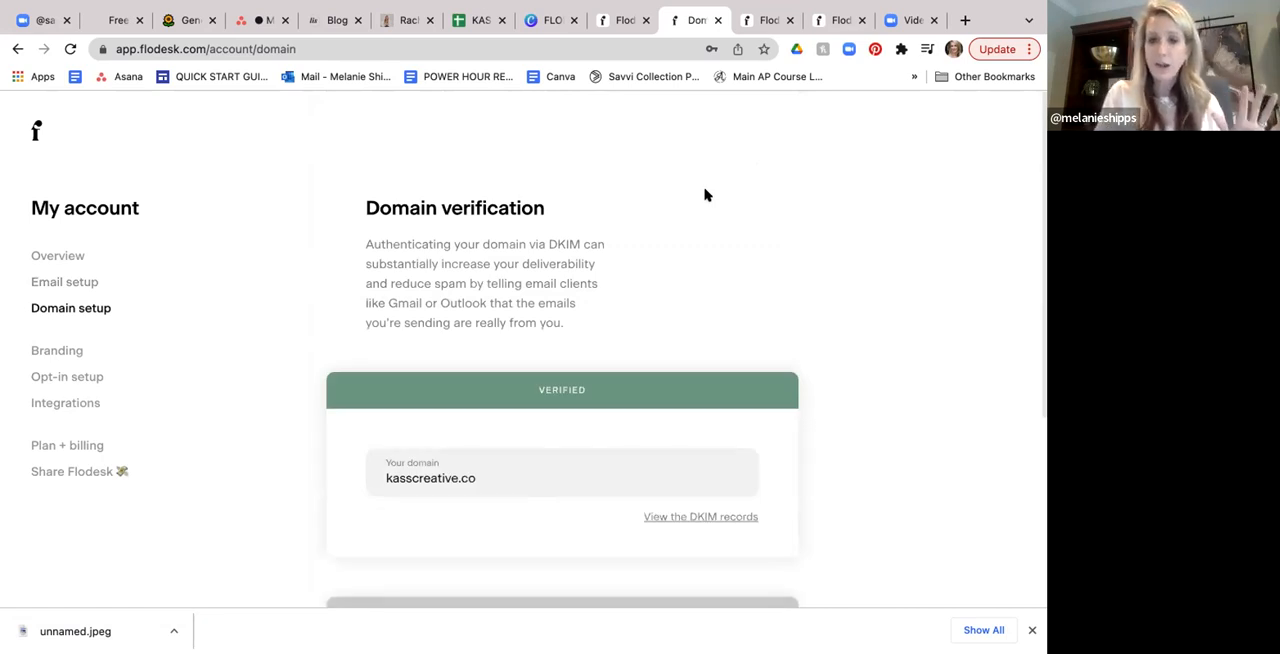
scroll(704, 195, "down", 1)
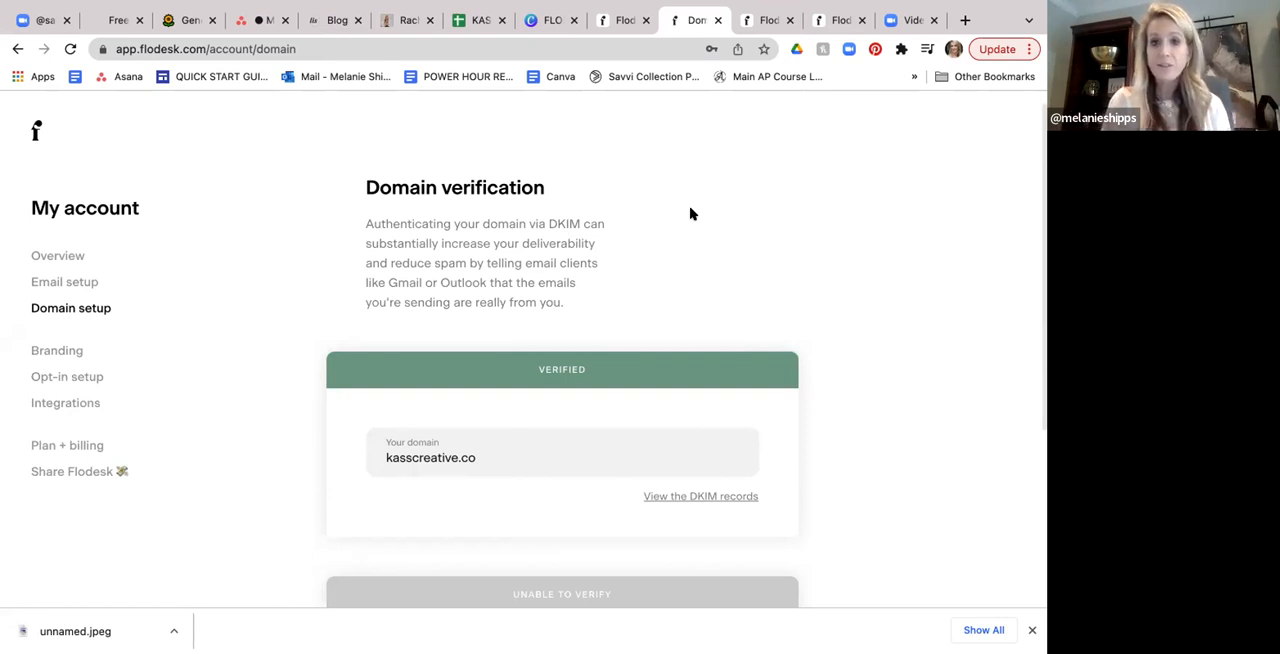
scroll(690, 214, "down", 5)
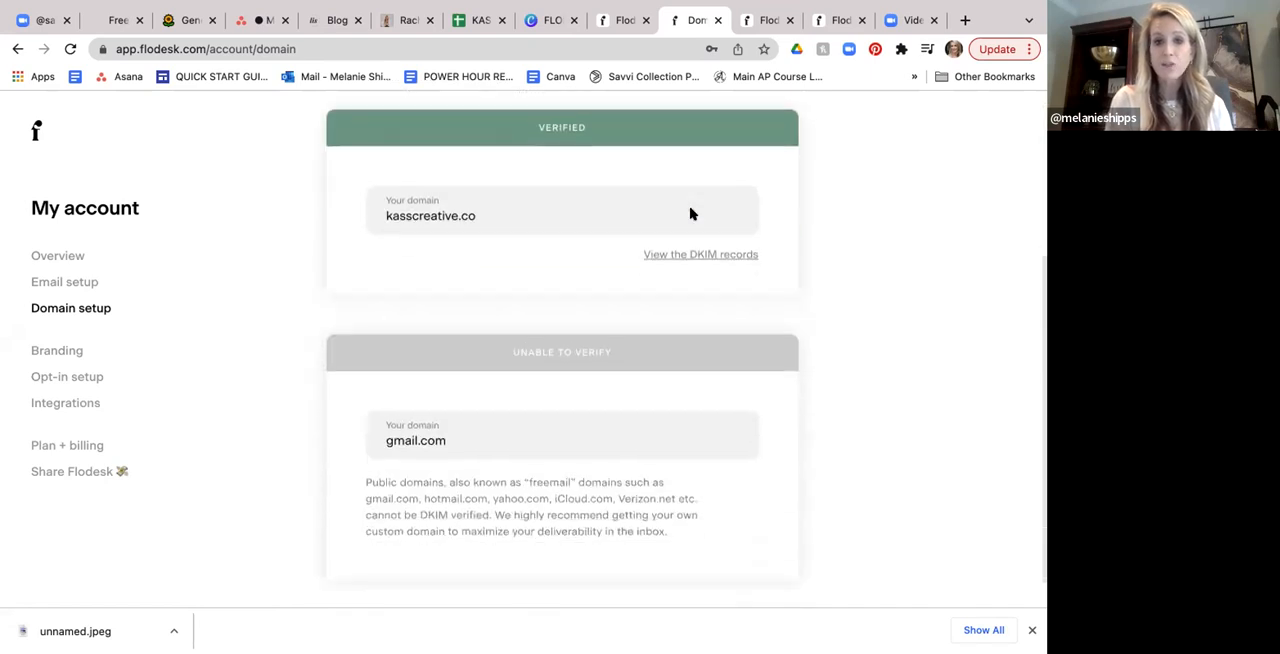
scroll(692, 215, "left", 3)
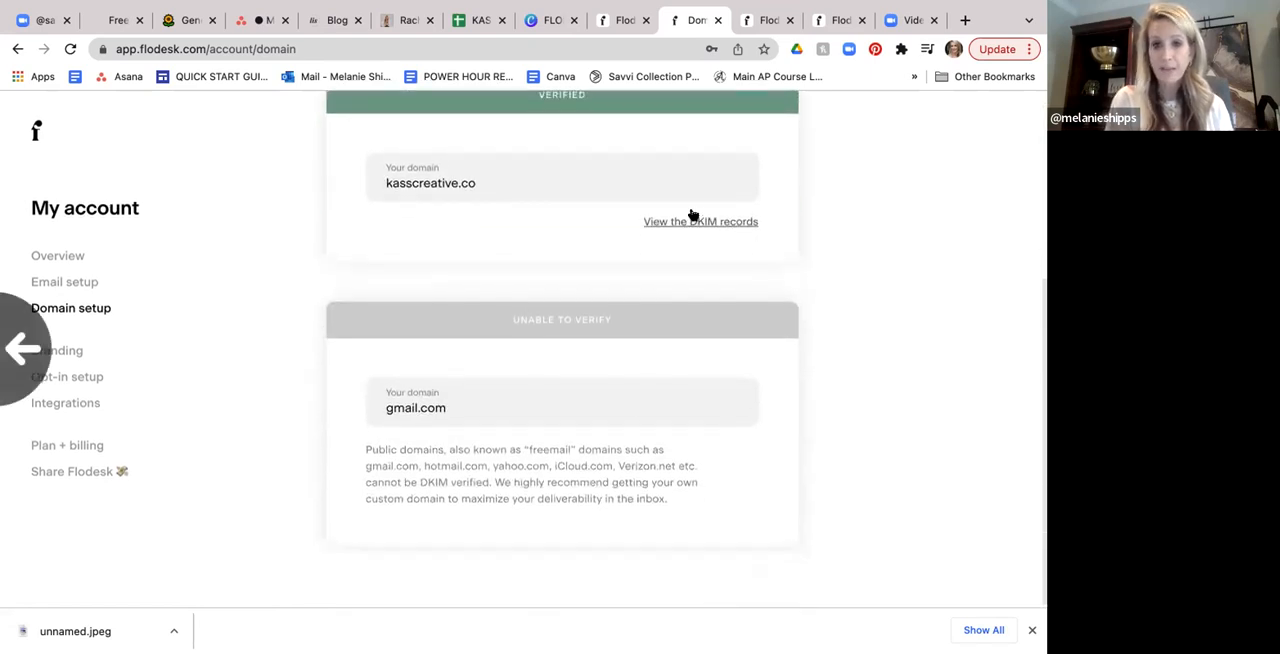
scroll(455, 174, "up", 1)
scroll(455, 174, "up", 3)
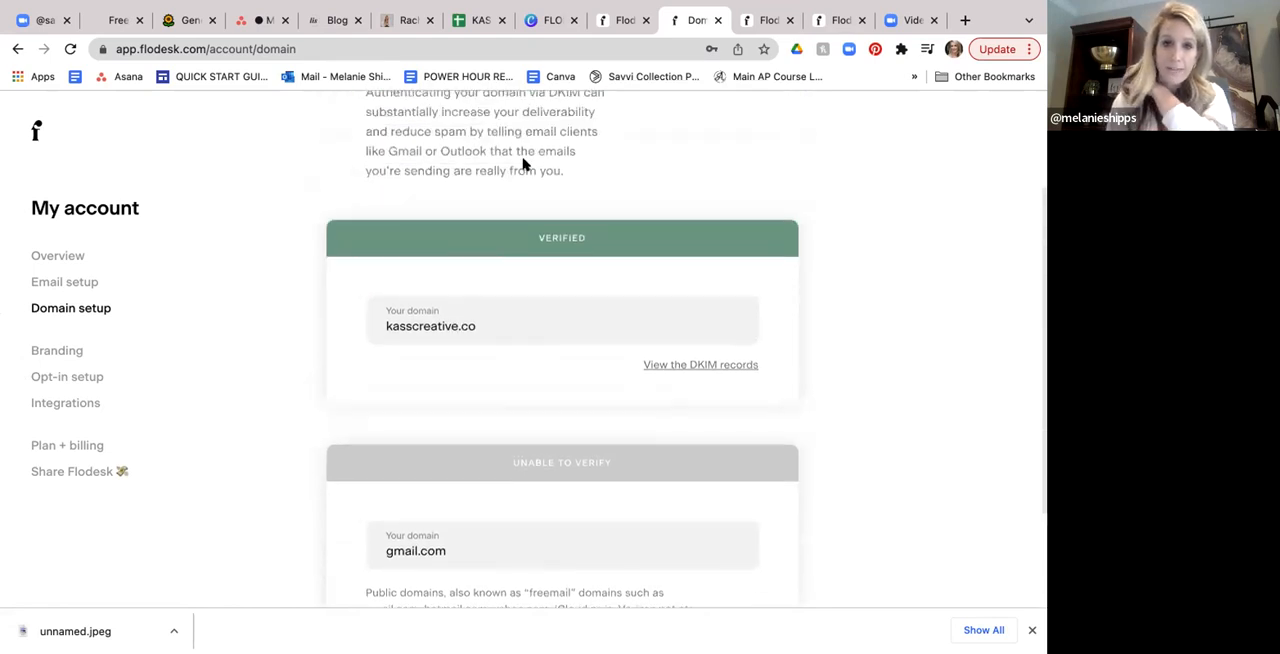
scroll(523, 163, "up", 1)
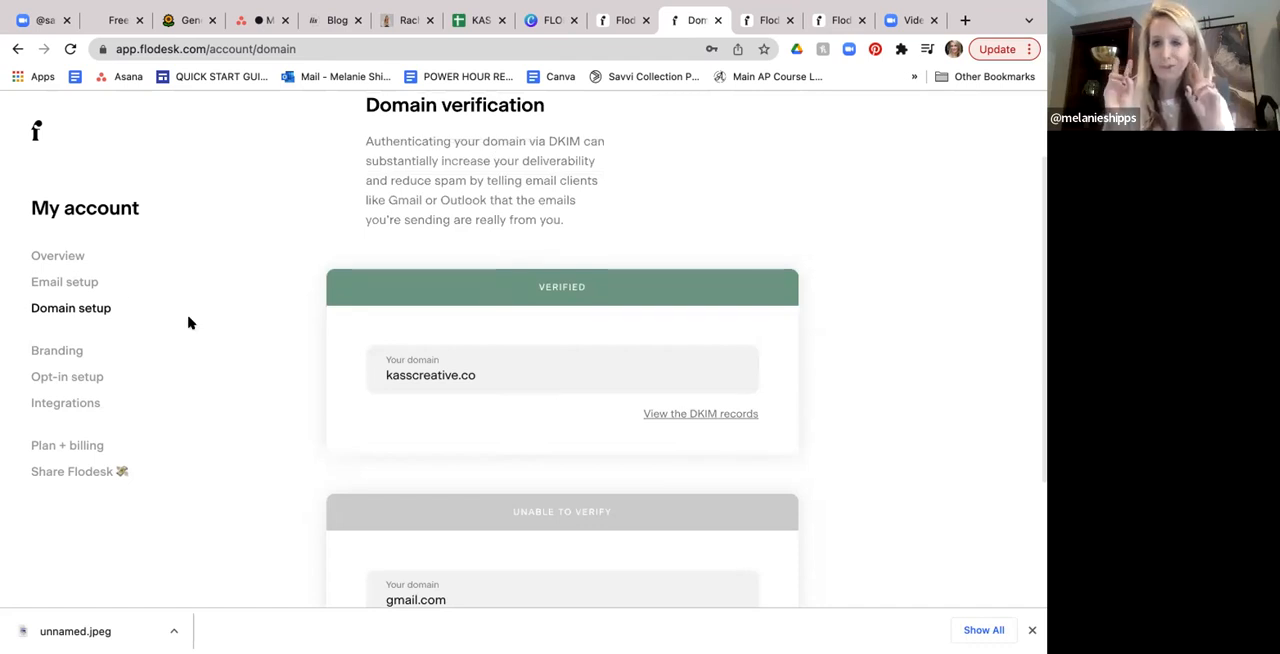
- Open the branding settings and look through the sections from the Flodesk footer option back up to the logo
left_click(72, 352)
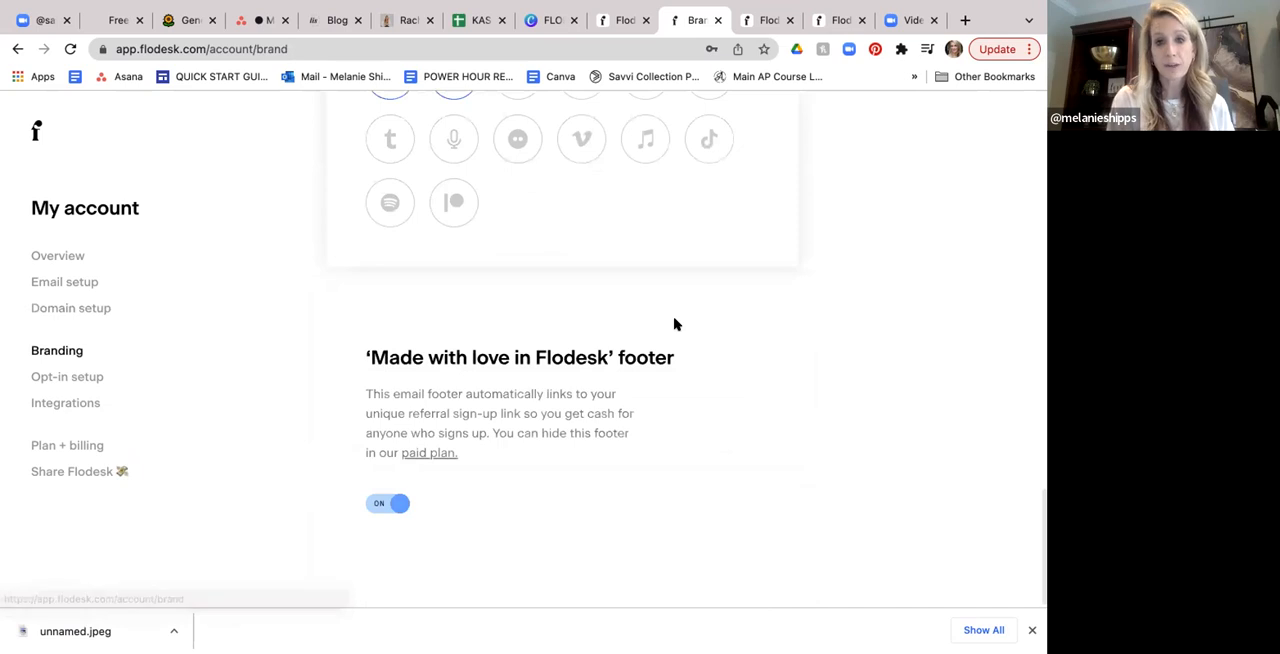
scroll(674, 324, "up", 5)
scroll(674, 324, "up", 5)
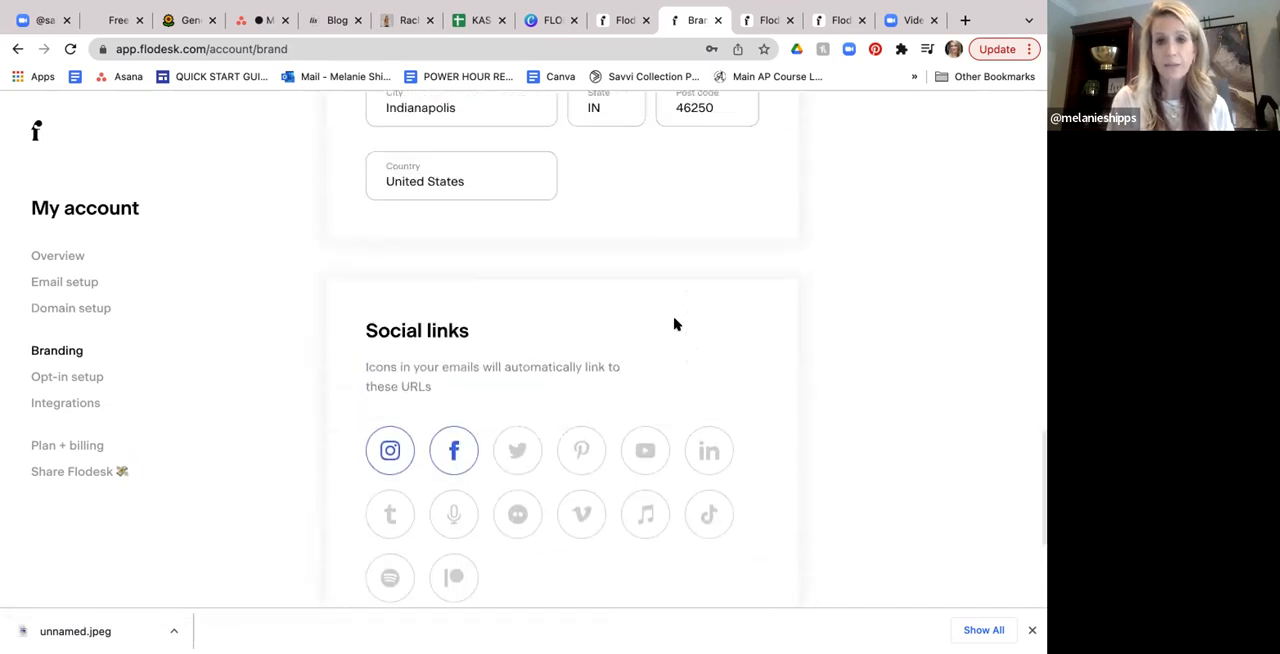
scroll(674, 324, "up", 6)
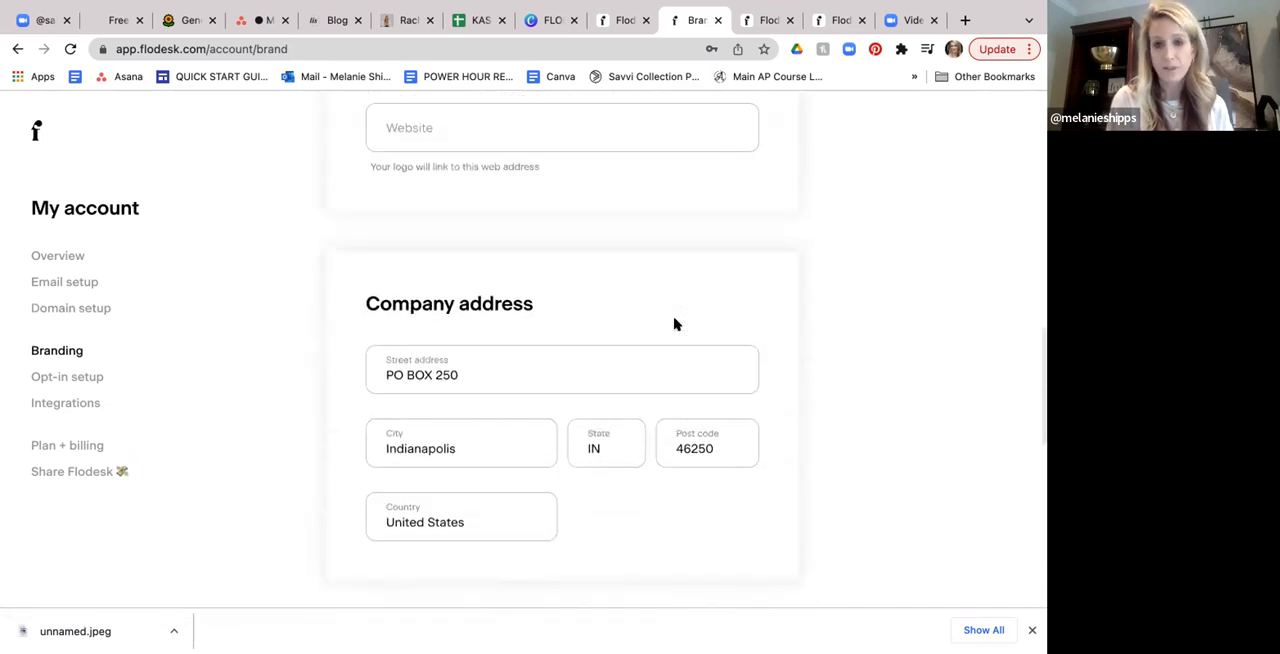
scroll(674, 324, "up", 4)
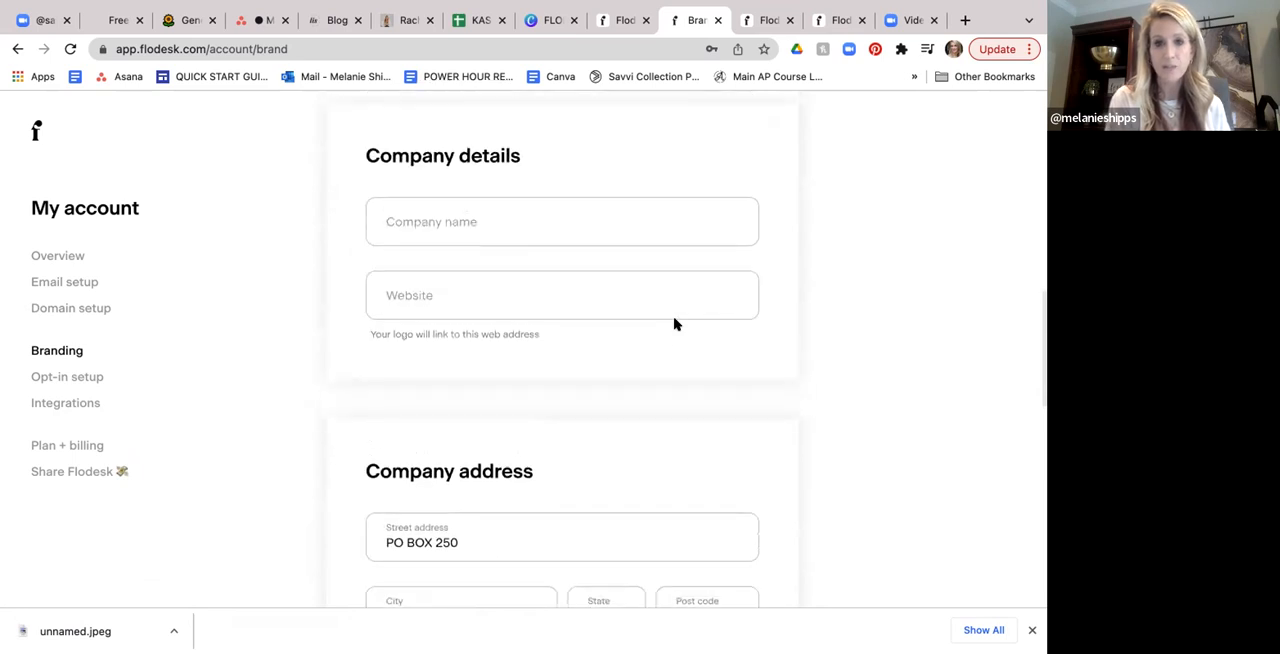
scroll(674, 324, "up", 6)
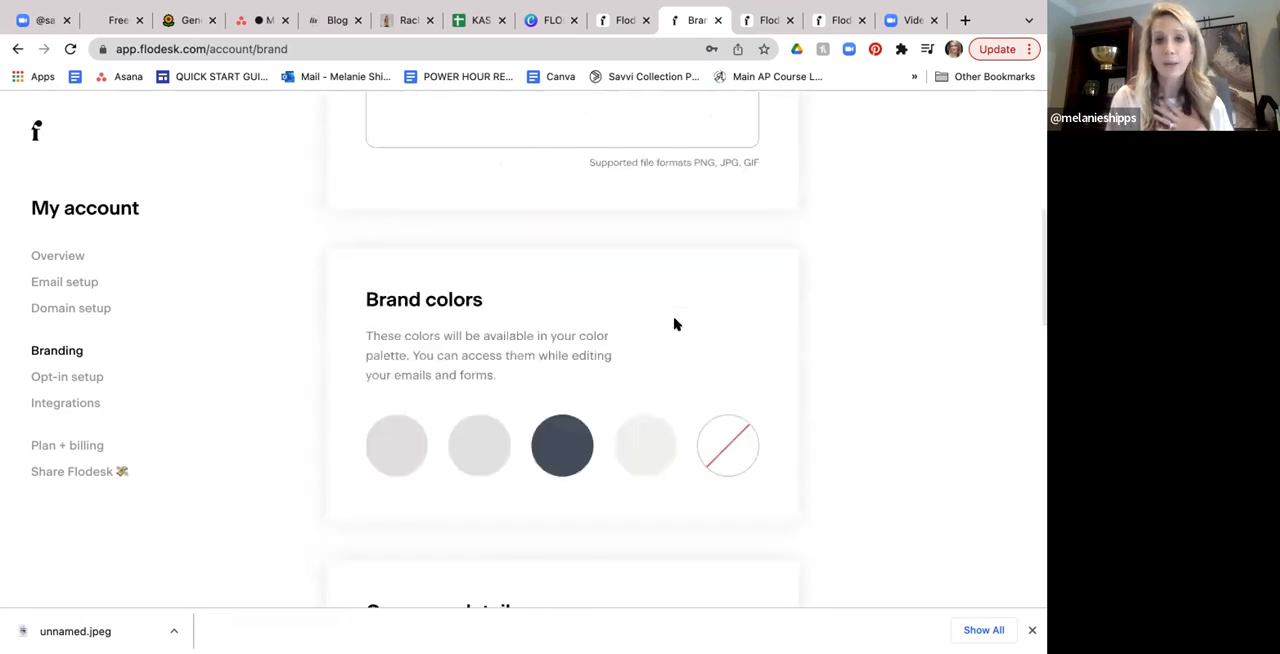
scroll(674, 324, "up", 3)
scroll(674, 324, "up", 5)
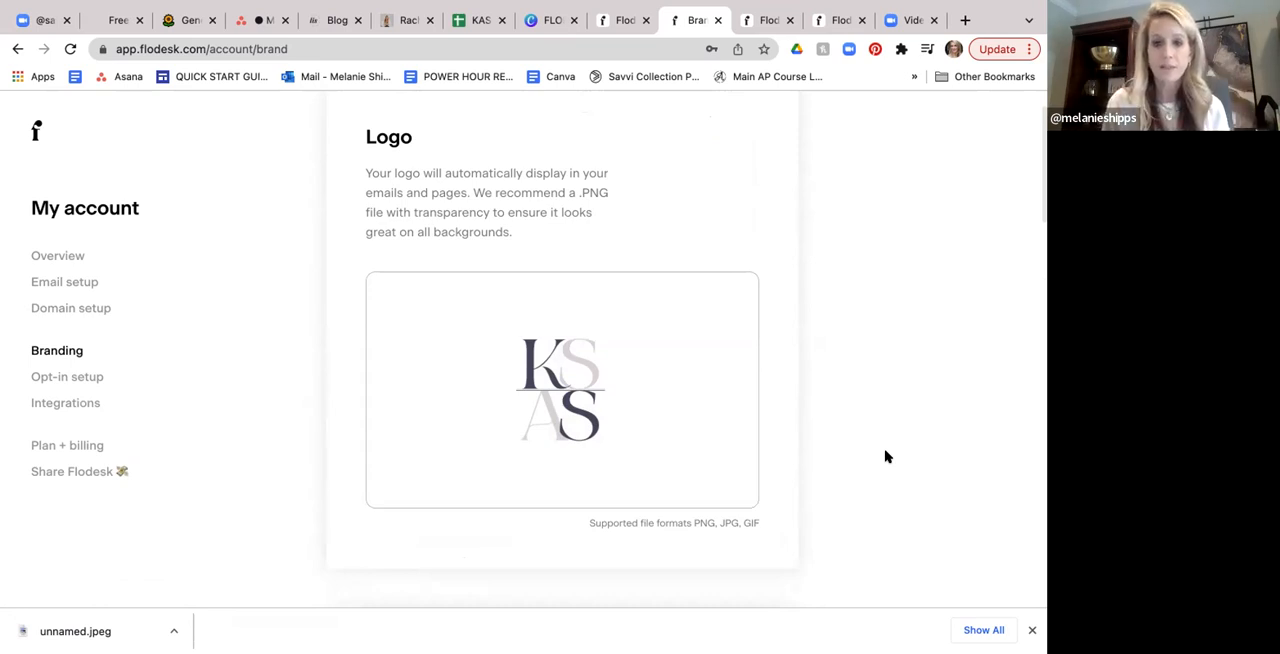
- Review the brand colors and the company name and website fields in the branding settings
scroll(703, 420, "down", 1)
scroll(646, 400, "down", 2)
scroll(645, 402, "down", 4)
scroll(646, 403, "down", 2)
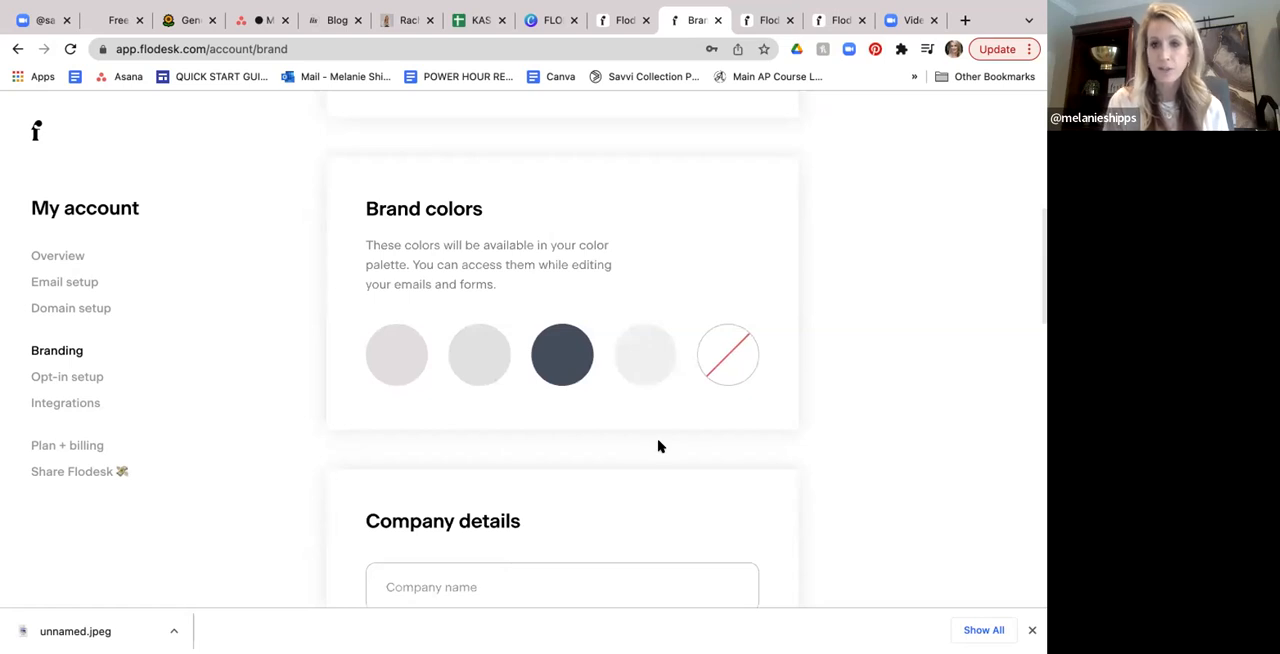
scroll(658, 446, "down", 1)
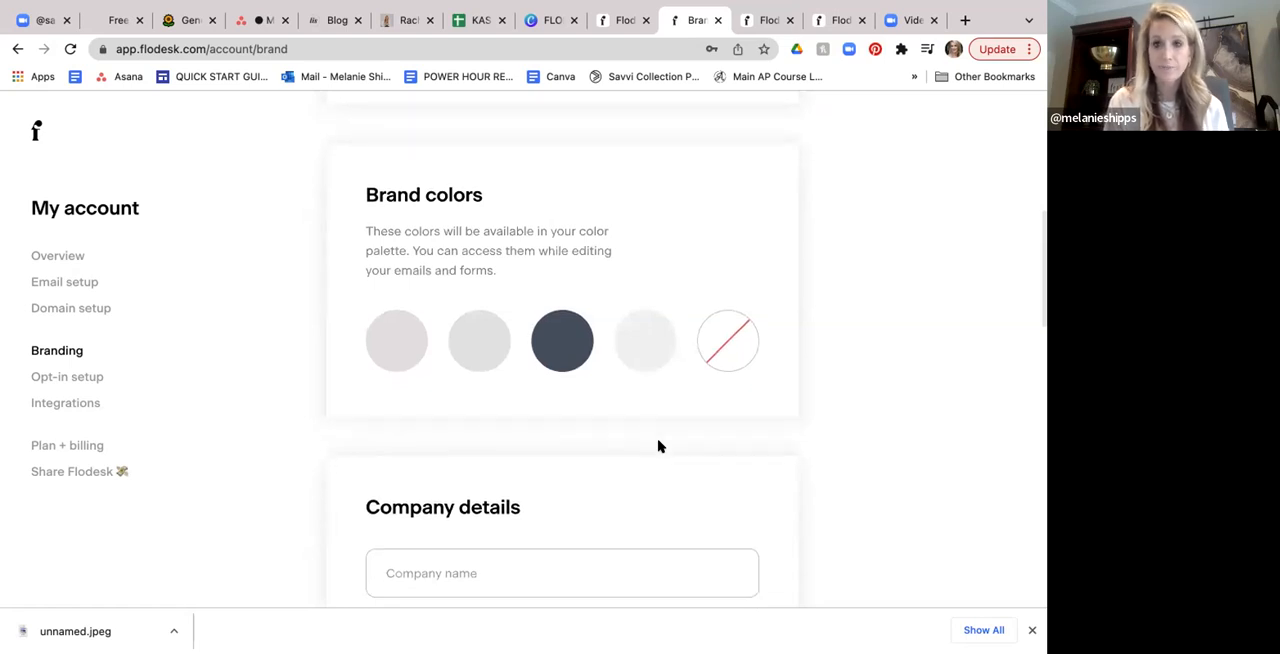
scroll(658, 446, "down", 1)
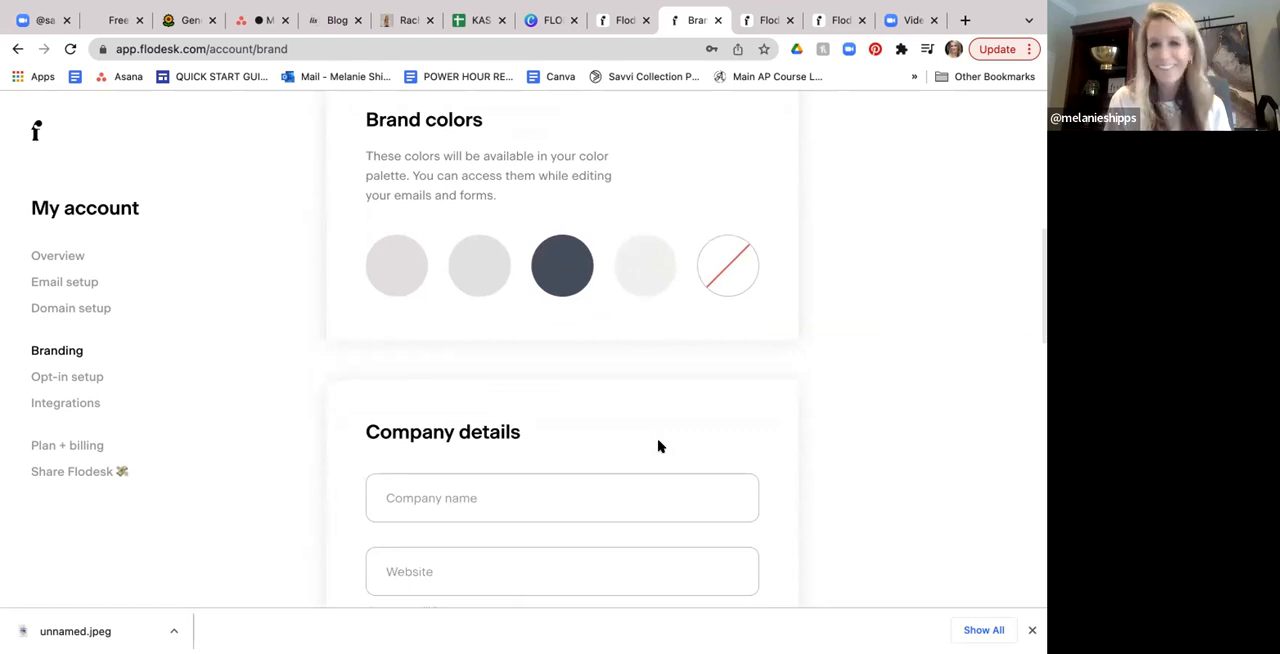
scroll(658, 446, "down", 3)
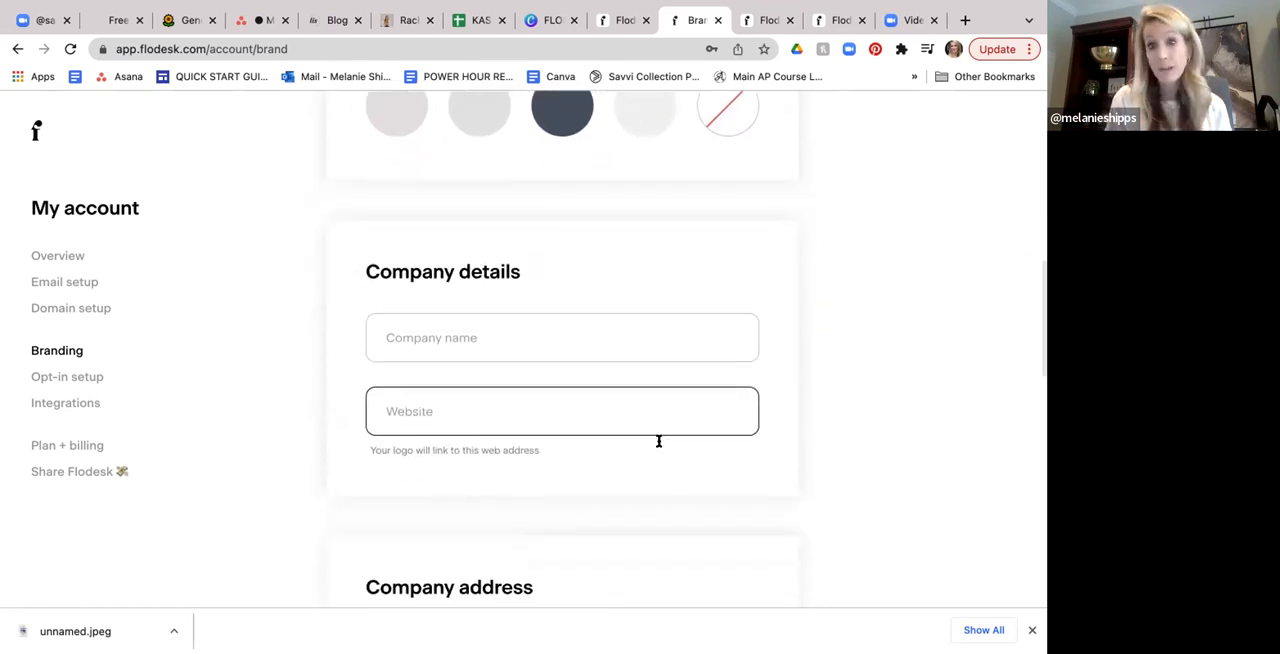
scroll(658, 441, "down", 1)
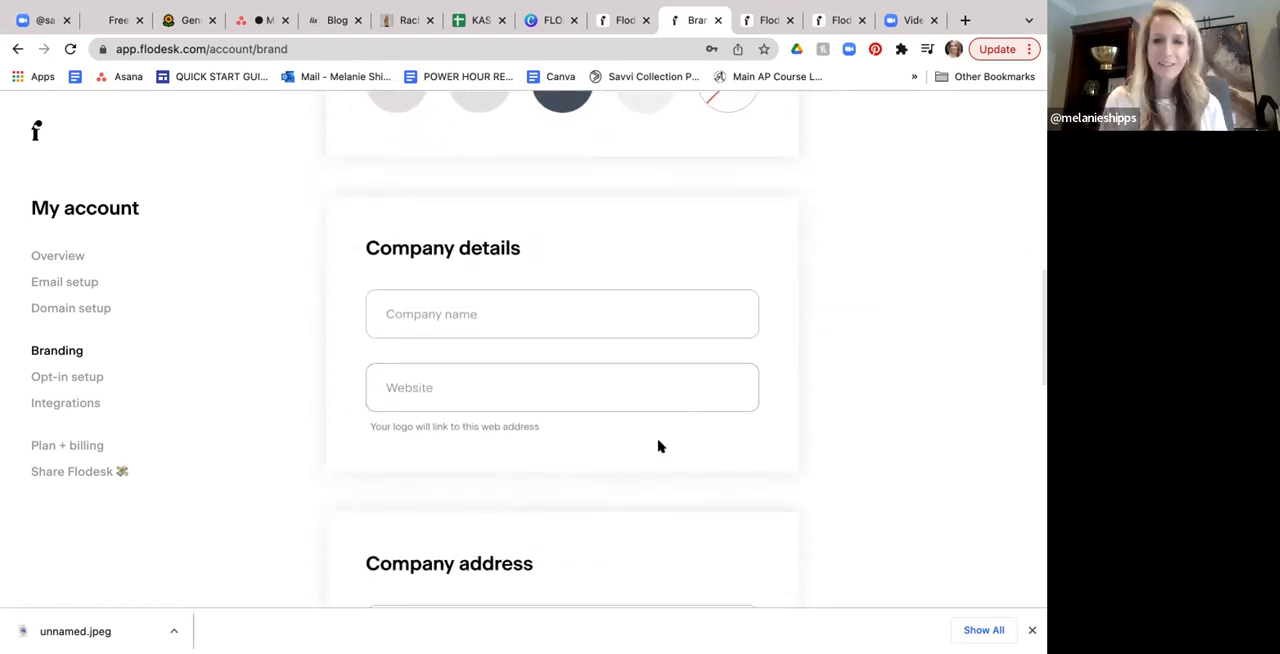
scroll(658, 446, "down", 1)
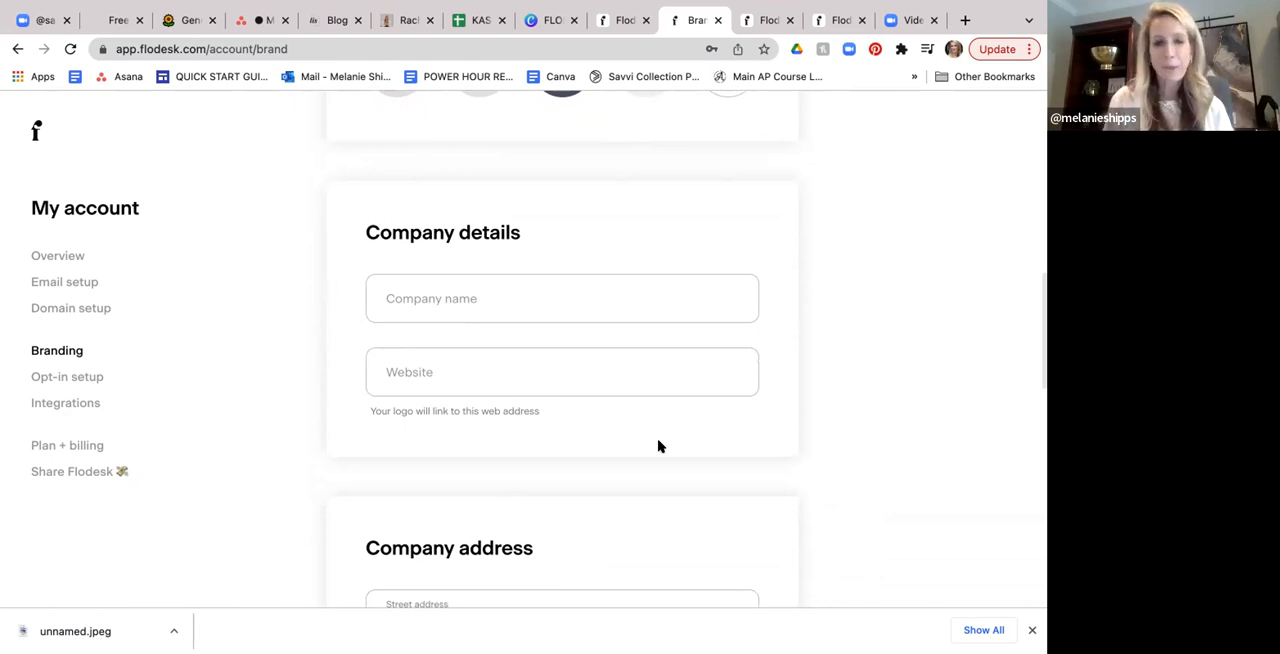
- Review the company address fields in the branding settings
scroll(658, 446, "down", 5)
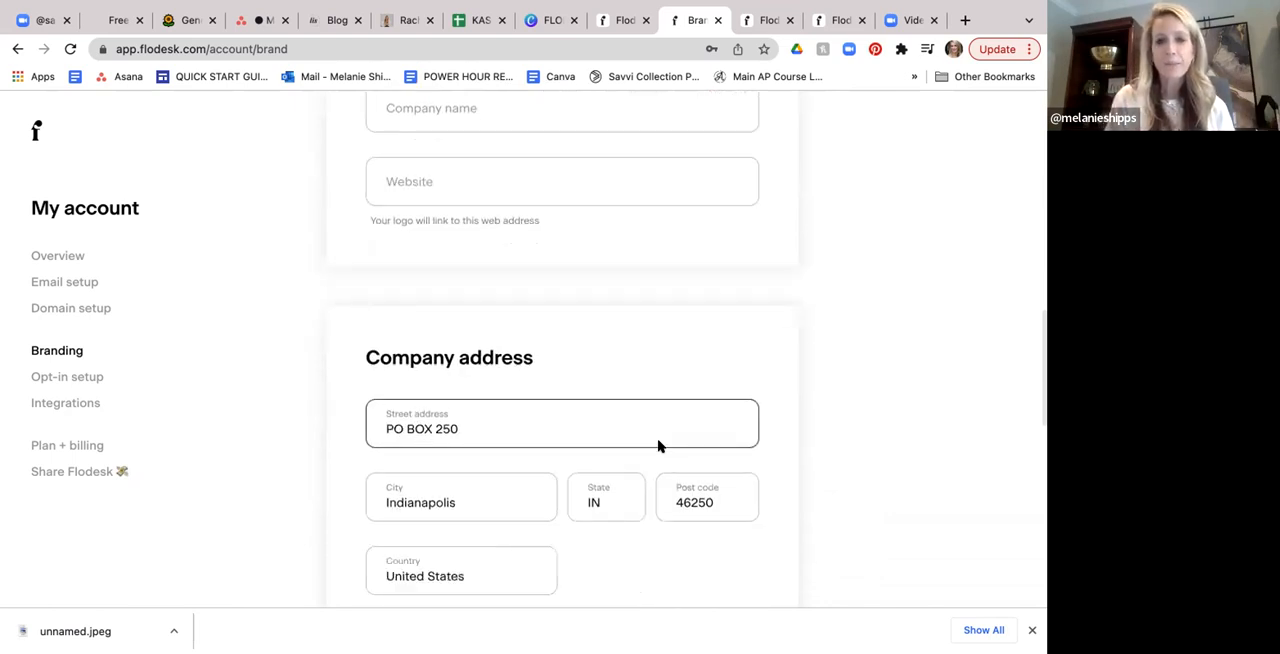
scroll(658, 446, "down", 1)
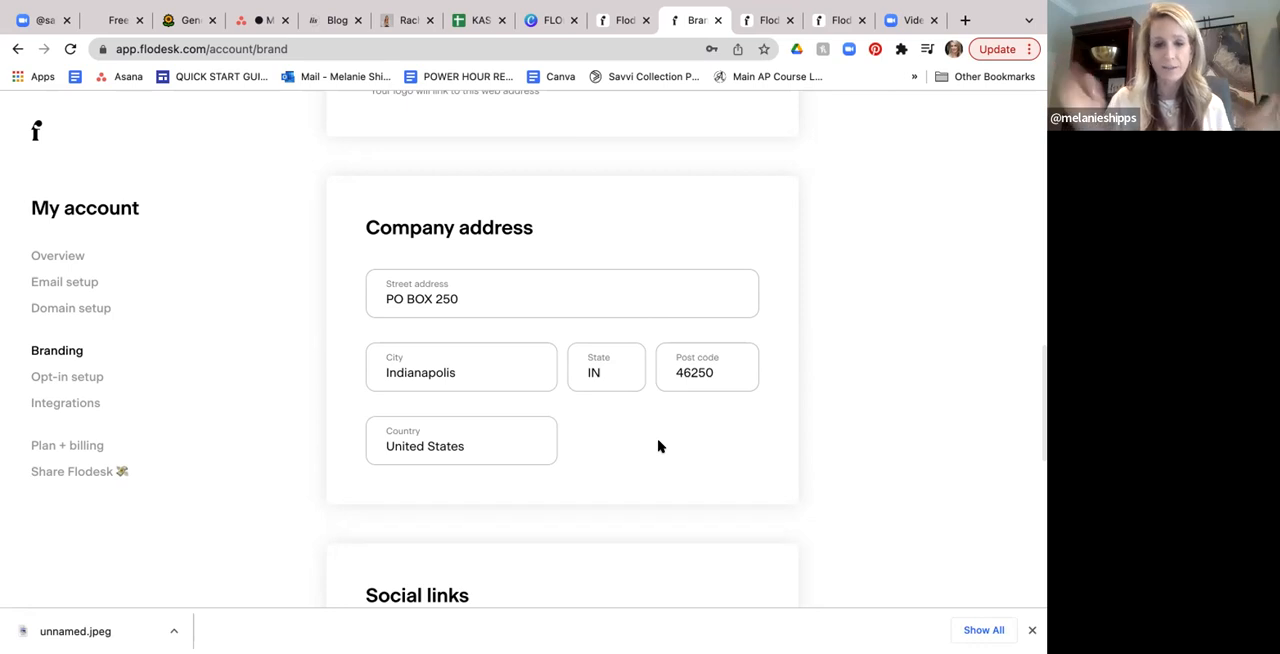
scroll(658, 446, "down", 1)
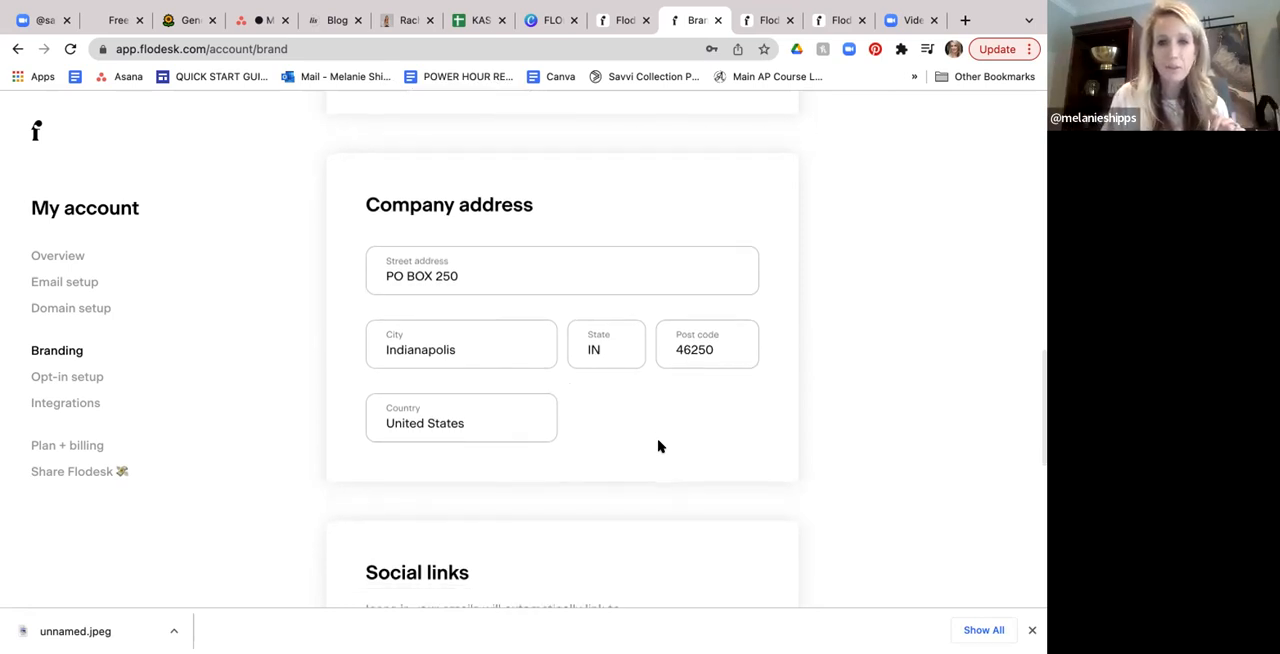
scroll(661, 407, "down", 5)
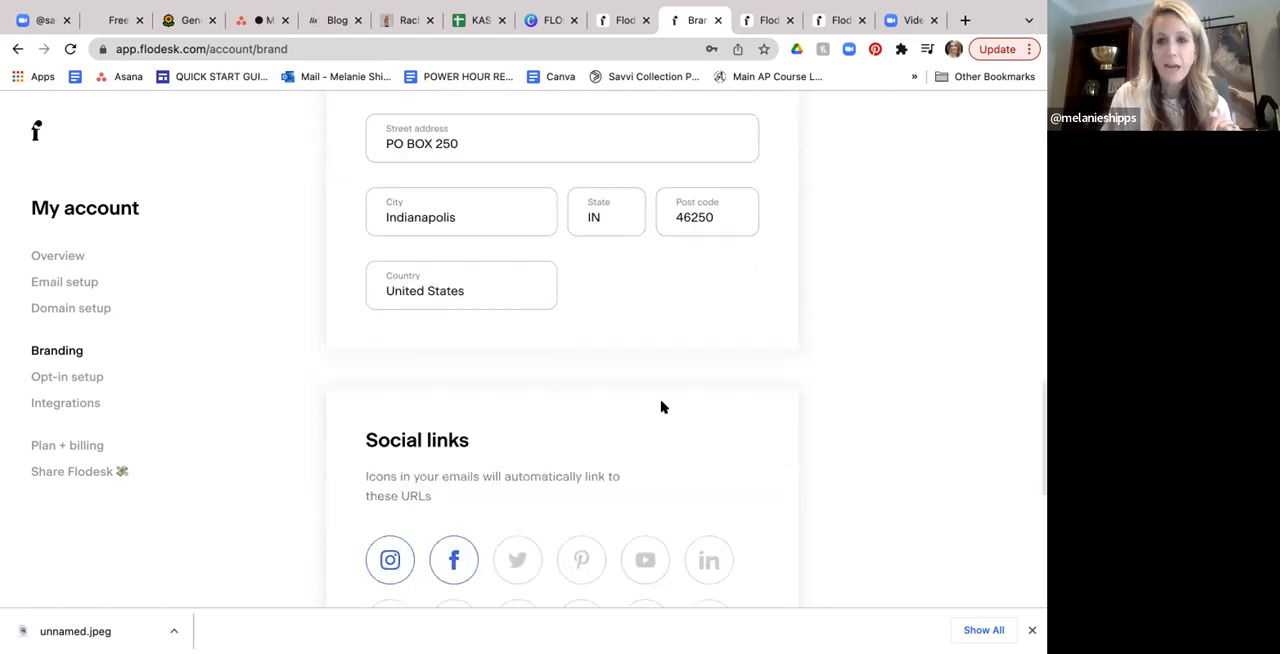
- Examine the social links and the 'Made with love in Flodesk' footer option in the branding settings
scroll(661, 407, "down", 1)
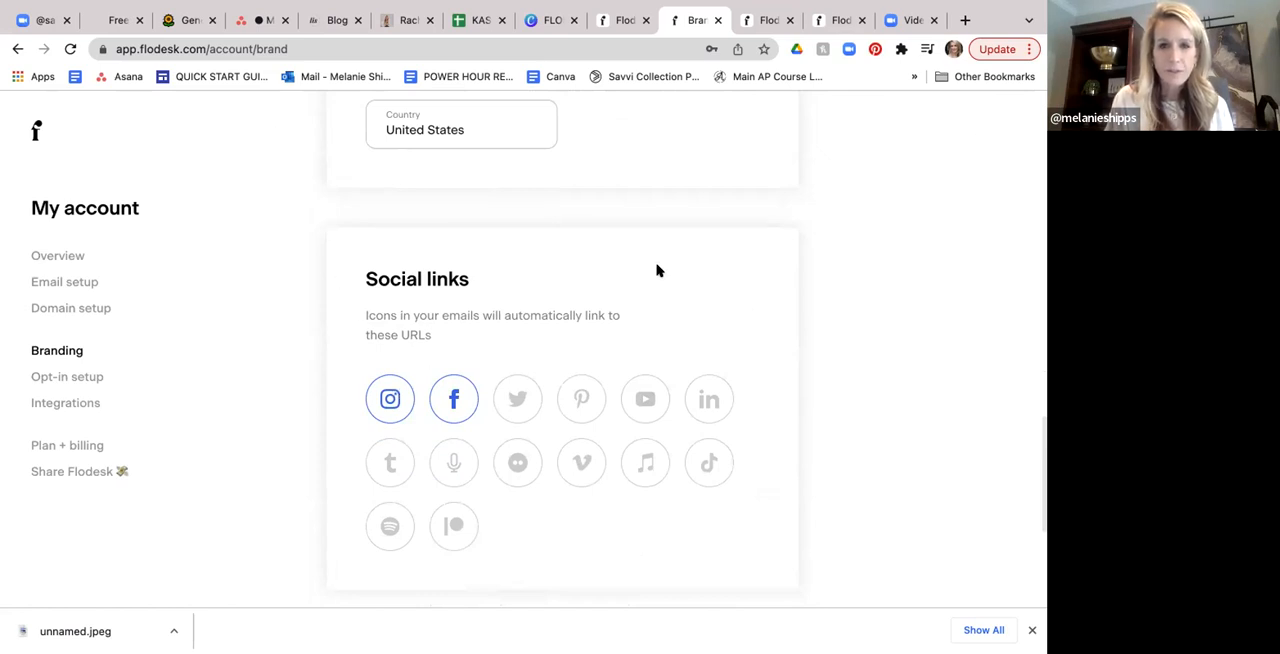
scroll(657, 270, "down", 3)
scroll(657, 270, "up", 2)
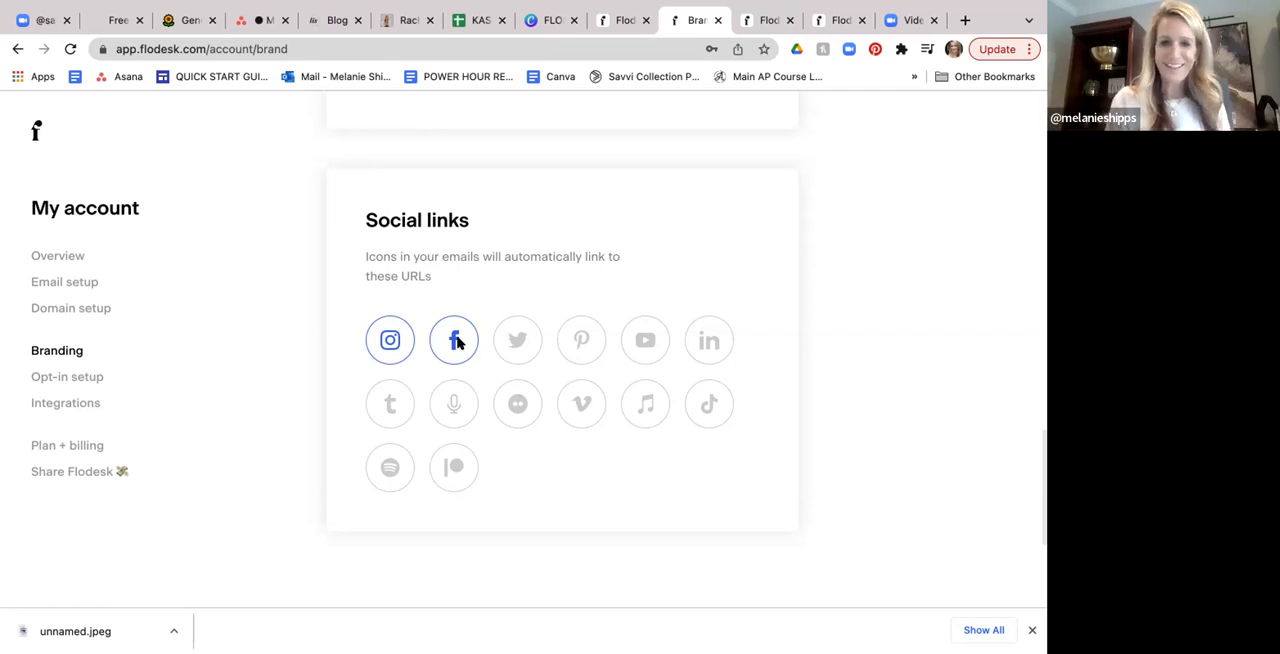
scroll(650, 337, "down", 5)
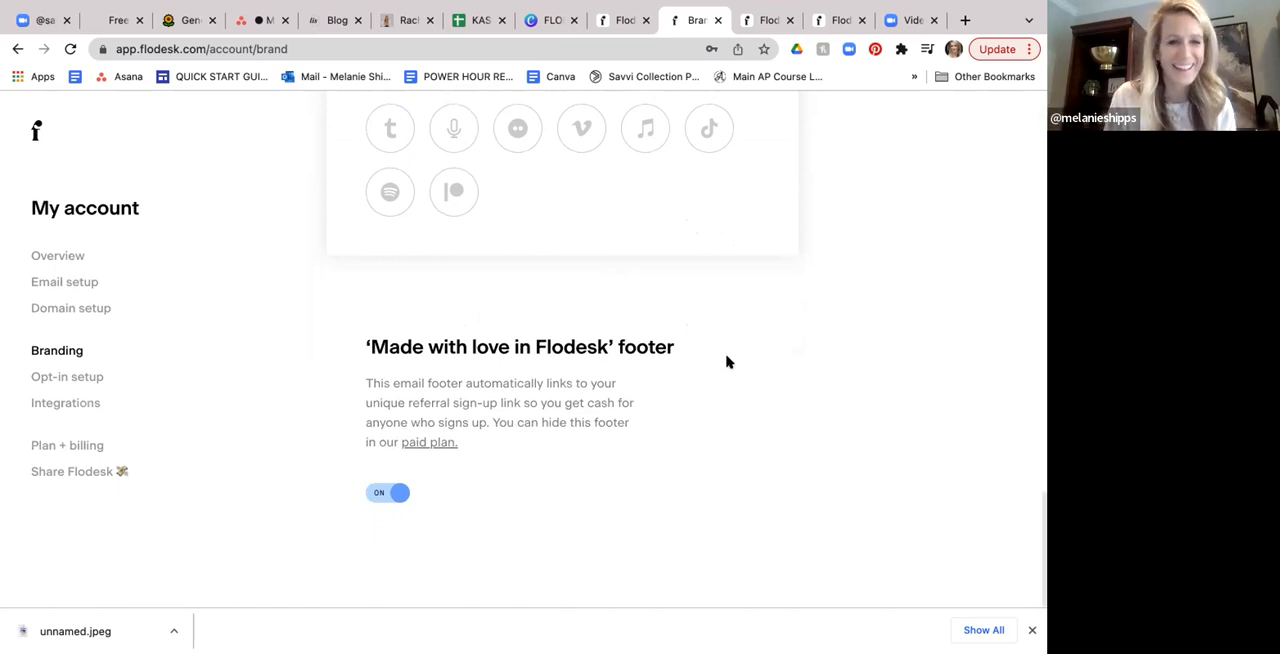
scroll(726, 362, "up", 3)
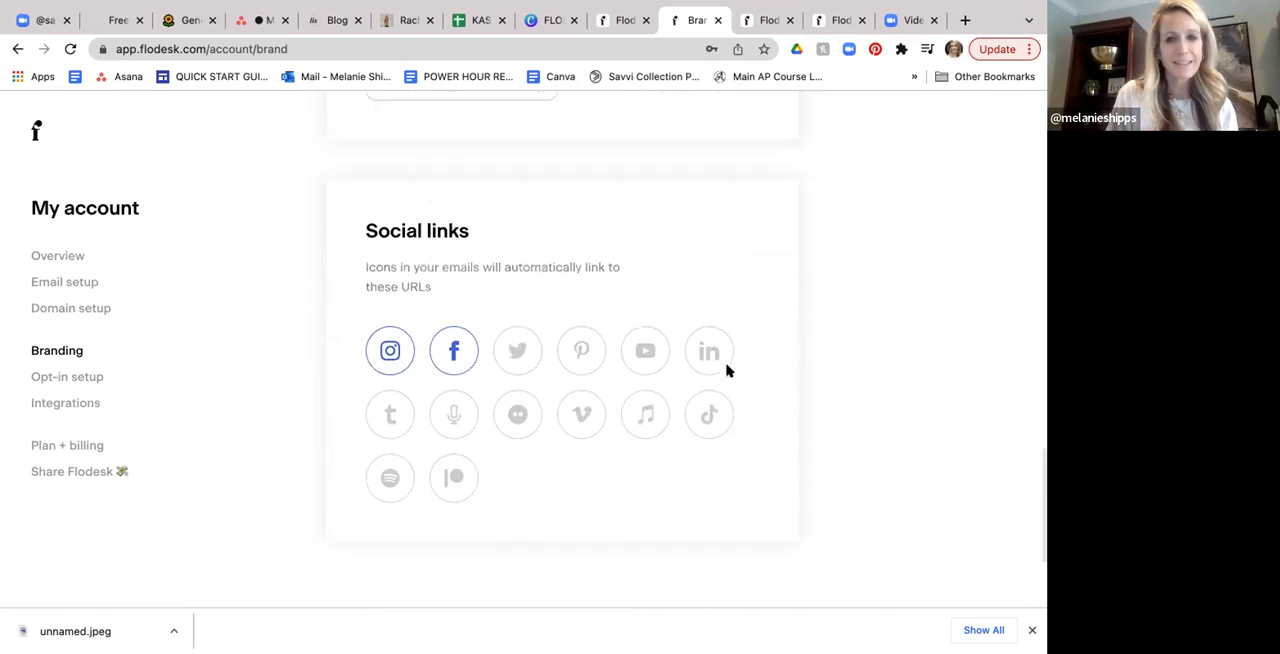
scroll(726, 370, "up", 1)
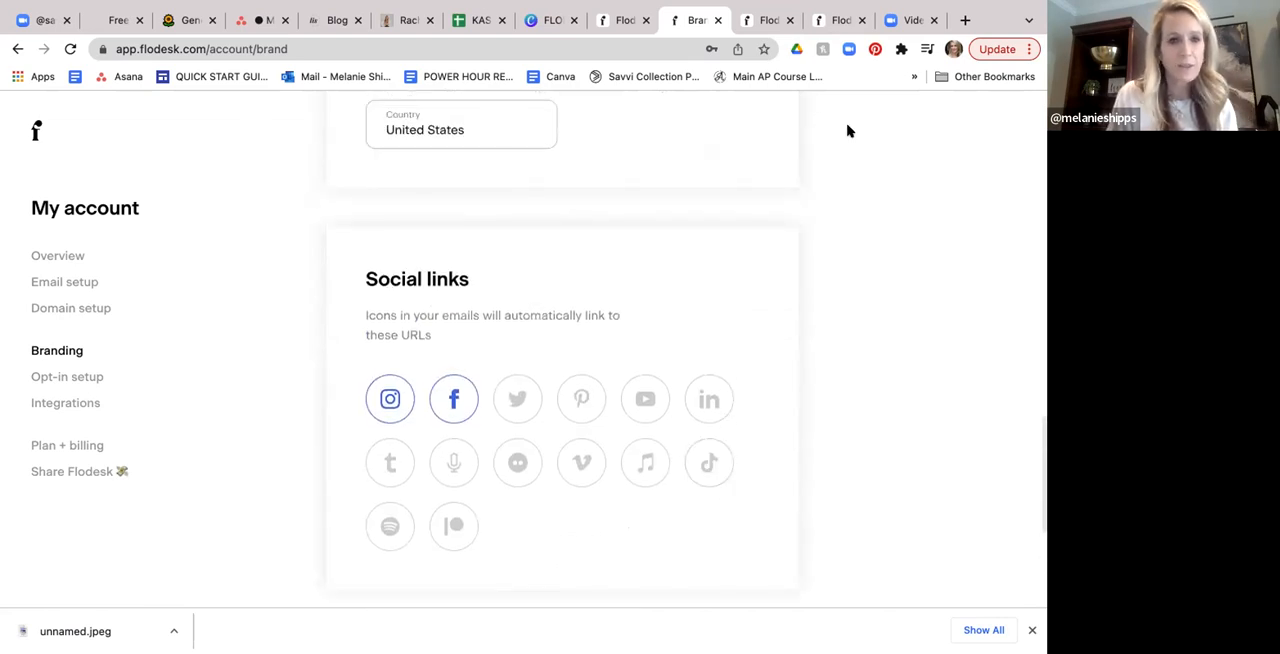
- Open the opt-in setup and review the double opt-in email and the thank you page
left_click(90, 378)
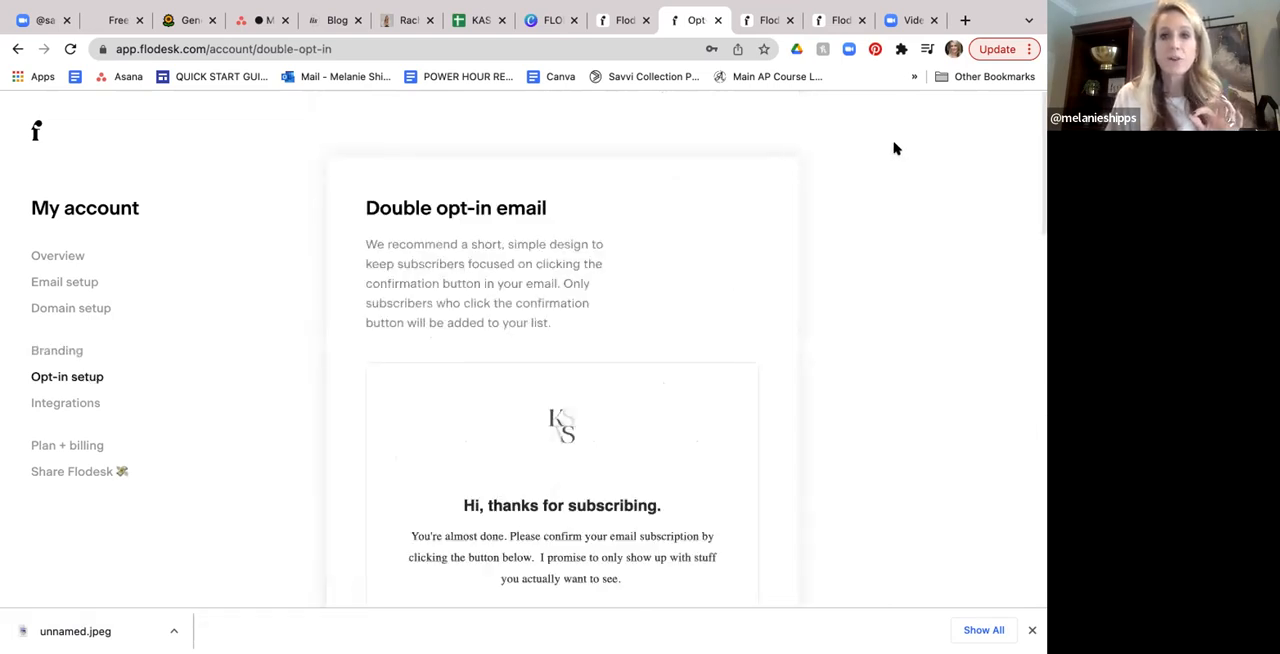
scroll(633, 325, "down", 3)
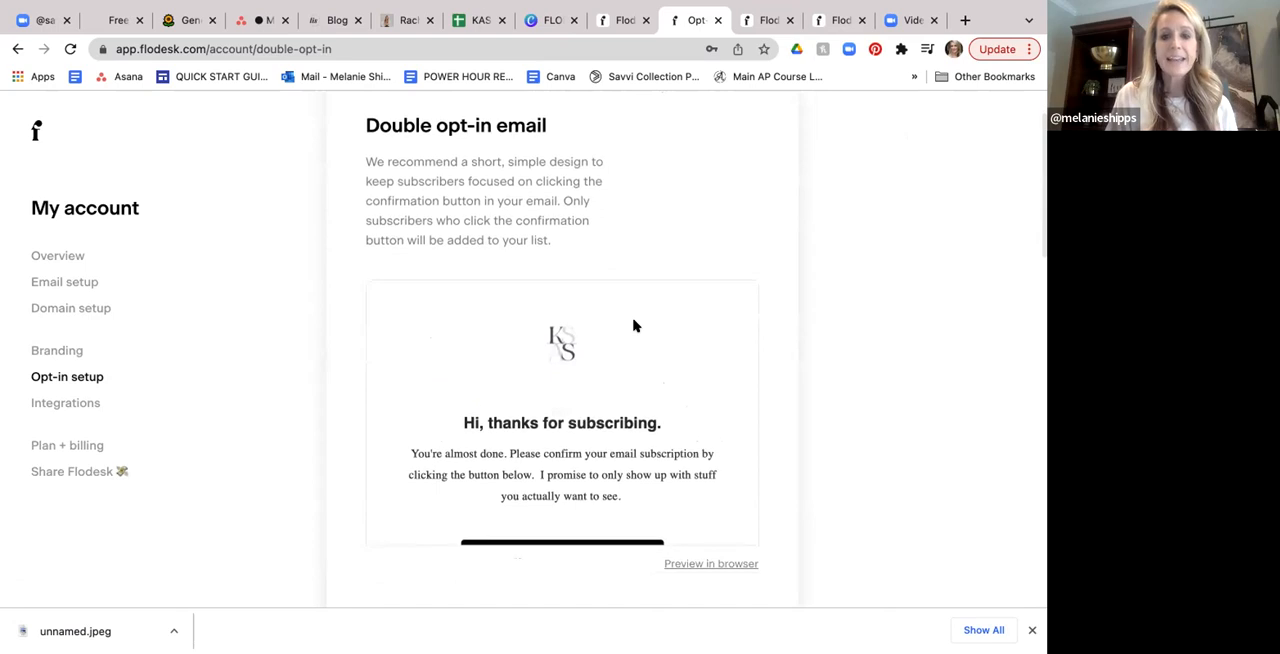
scroll(636, 326, "down", 1)
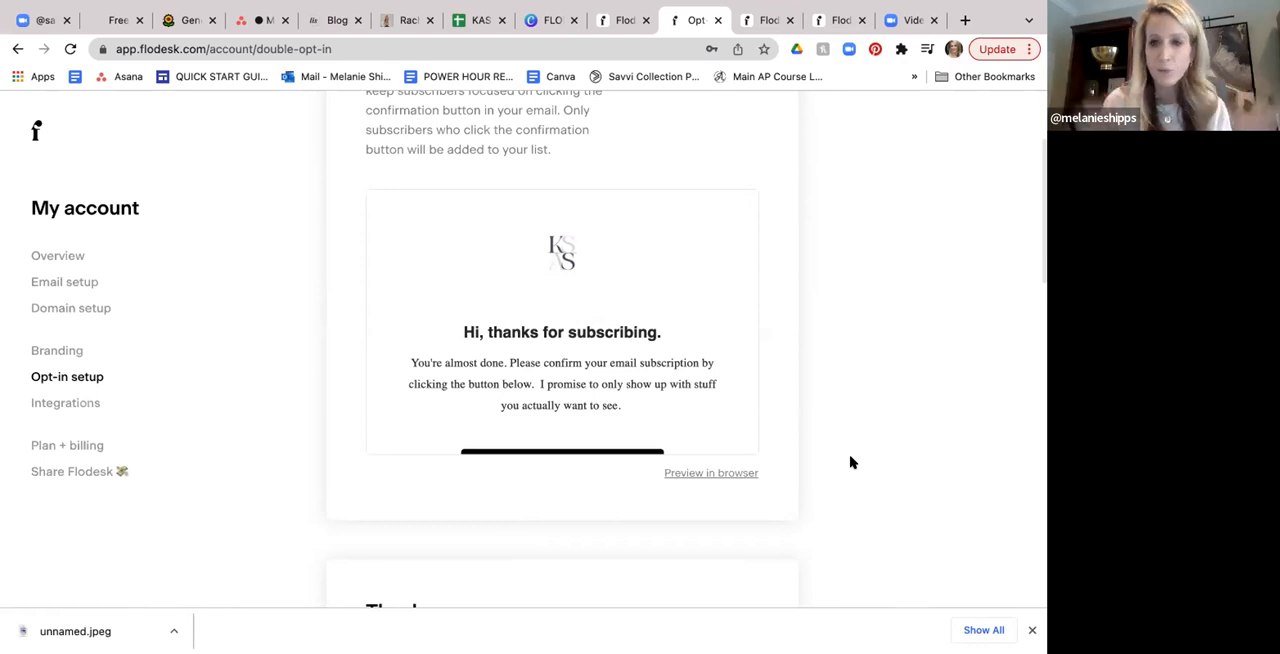
scroll(851, 458, "down", 2)
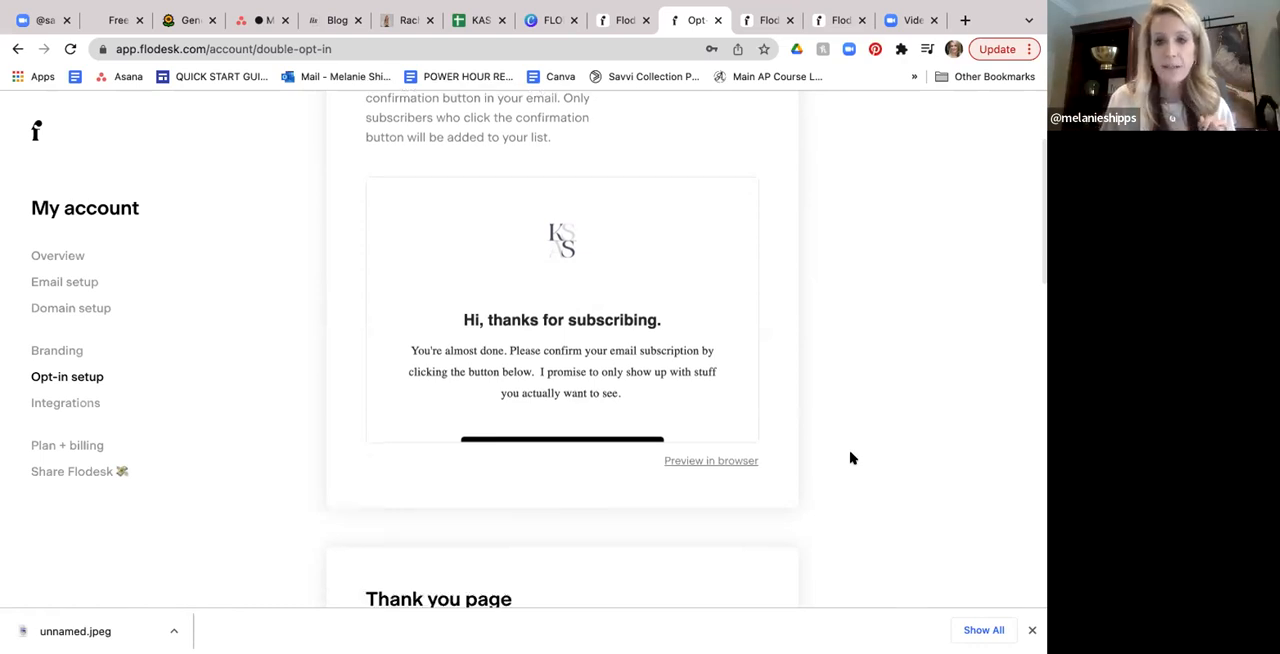
scroll(851, 458, "down", 1)
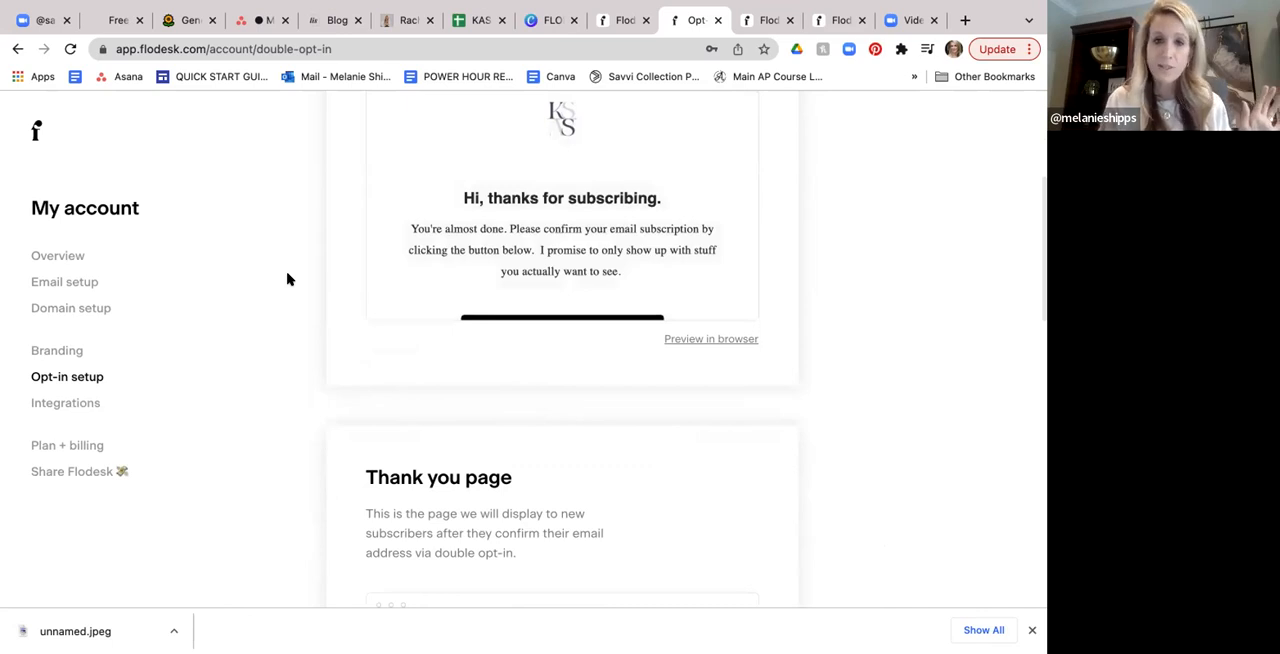
scroll(287, 279, "down", 1)
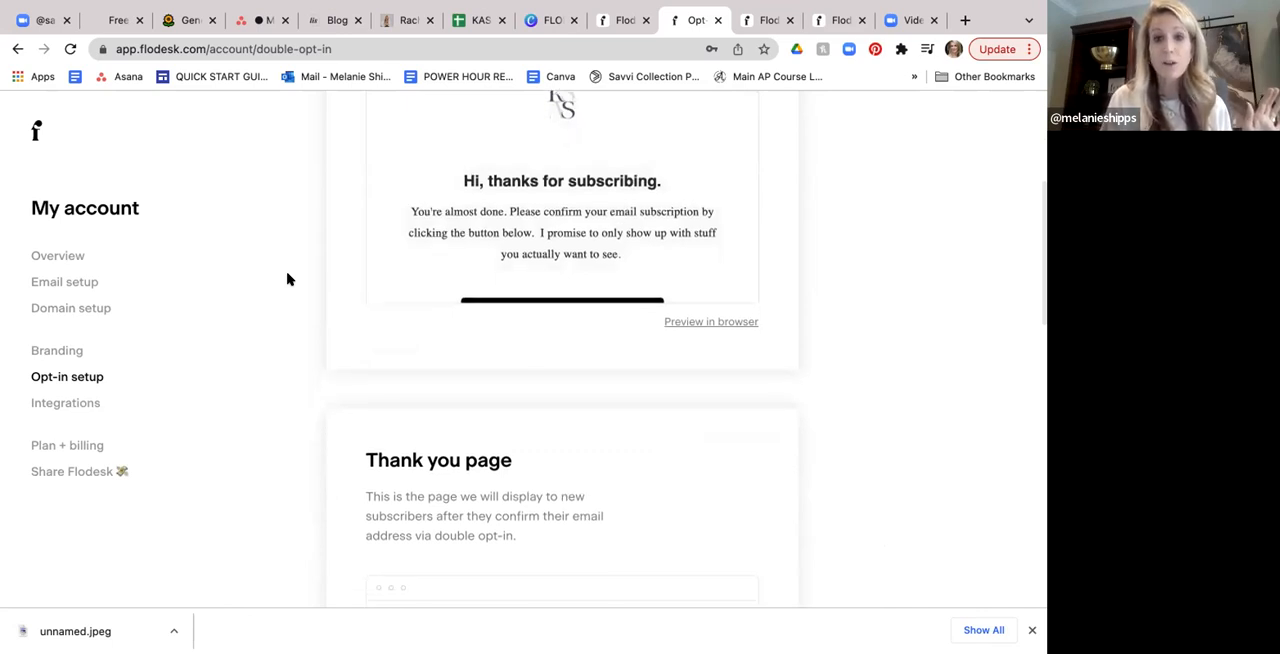
scroll(287, 279, "down", 3)
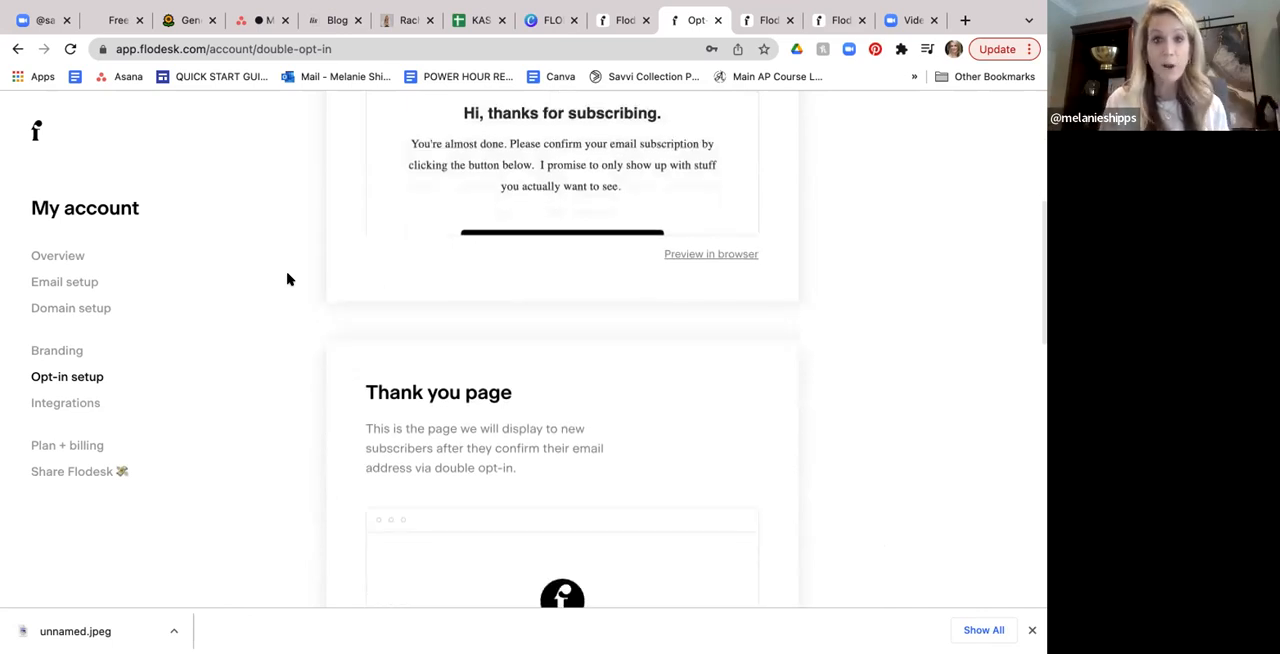
scroll(287, 279, "down", 5)
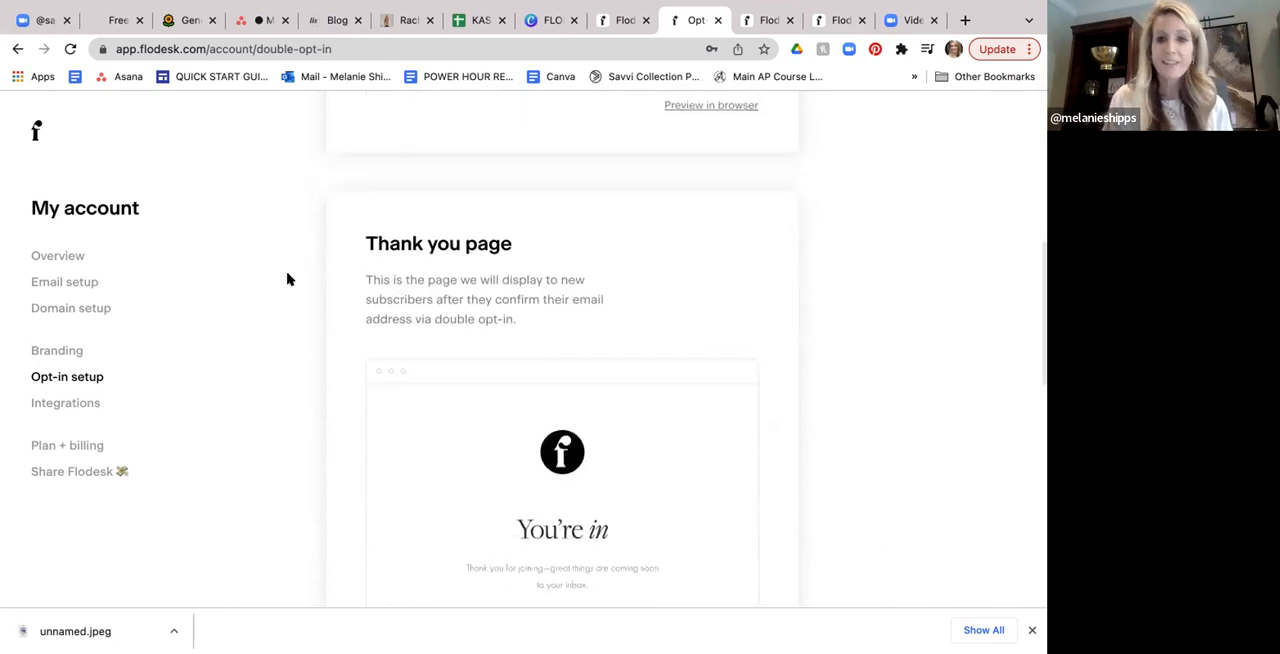
- View the rest of the thank you page preview, and review the Instagram, Shopify and Zapier integrations in the account settings
scroll(287, 279, "down", 2)
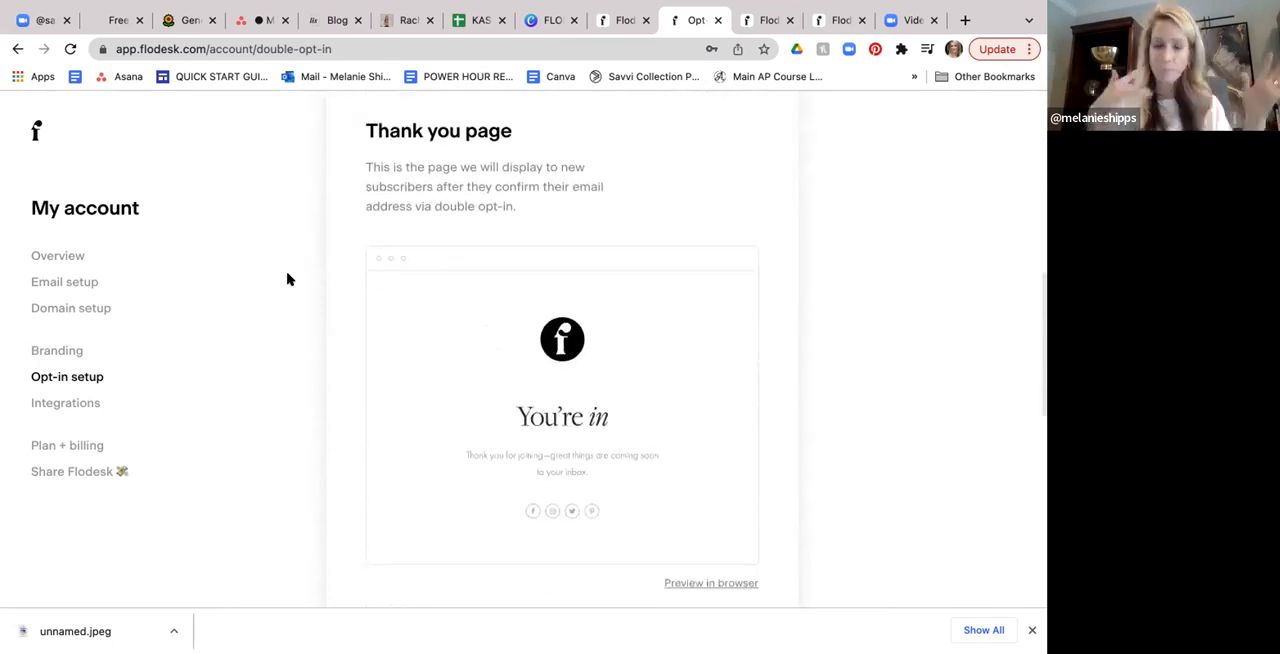
left_click(66, 403)
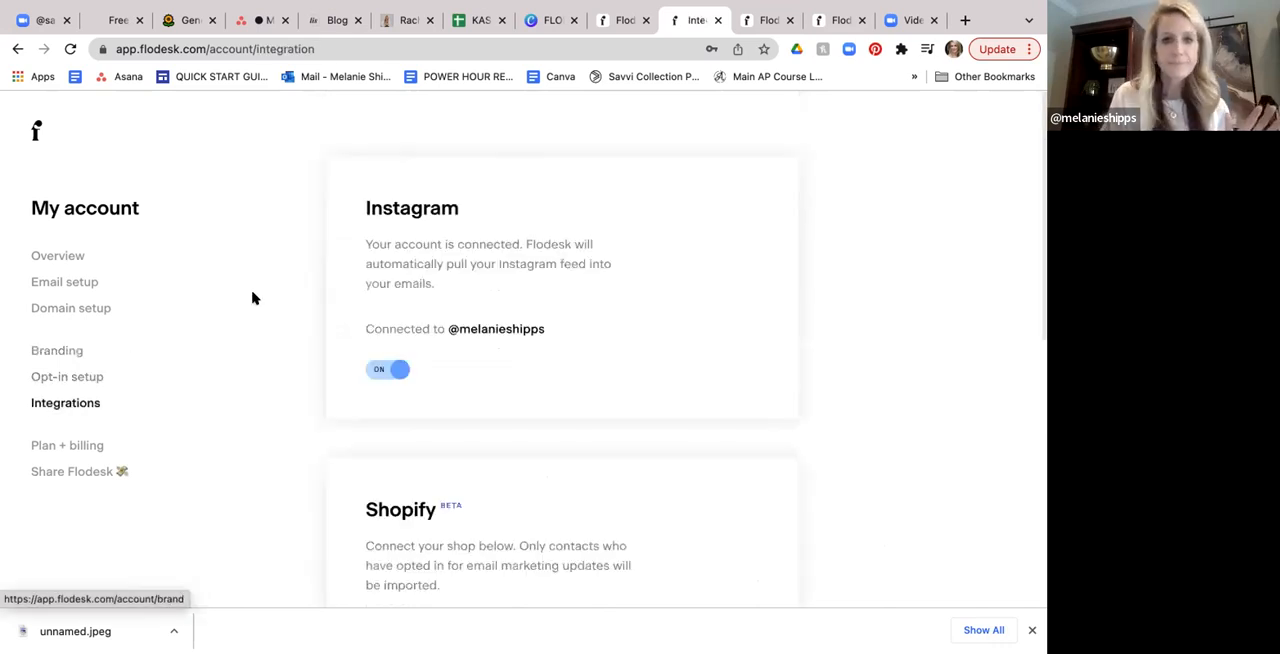
scroll(252, 298, "down", 4)
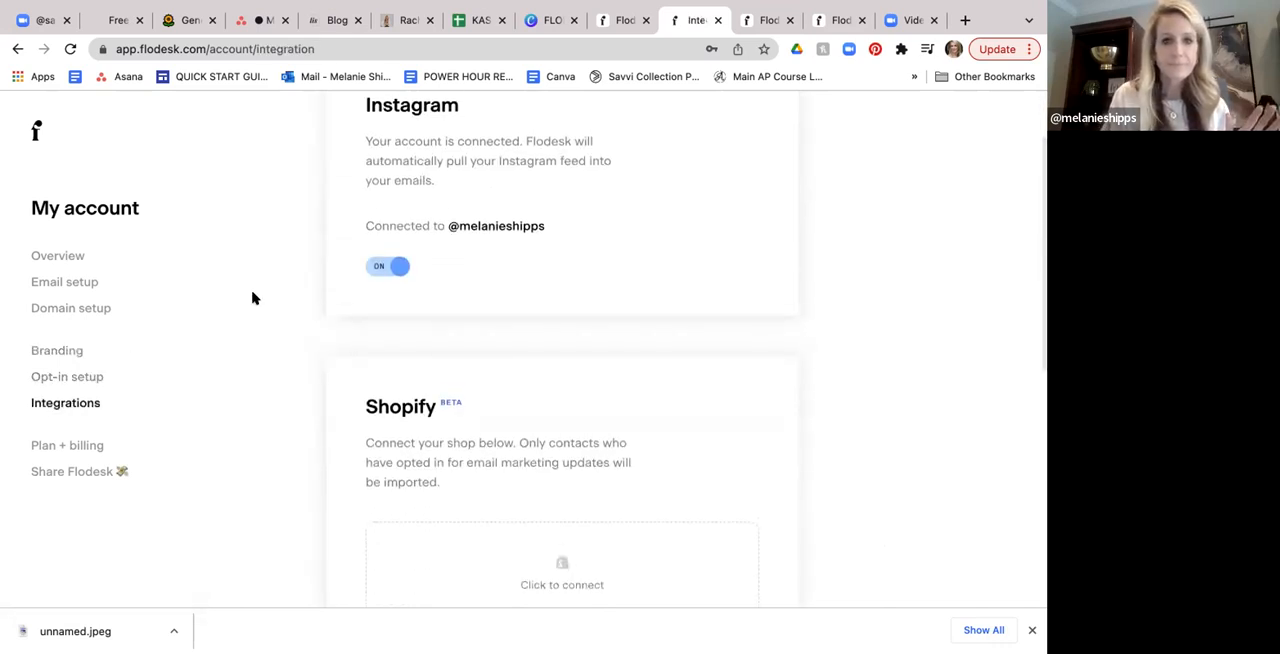
scroll(252, 298, "down", 8)
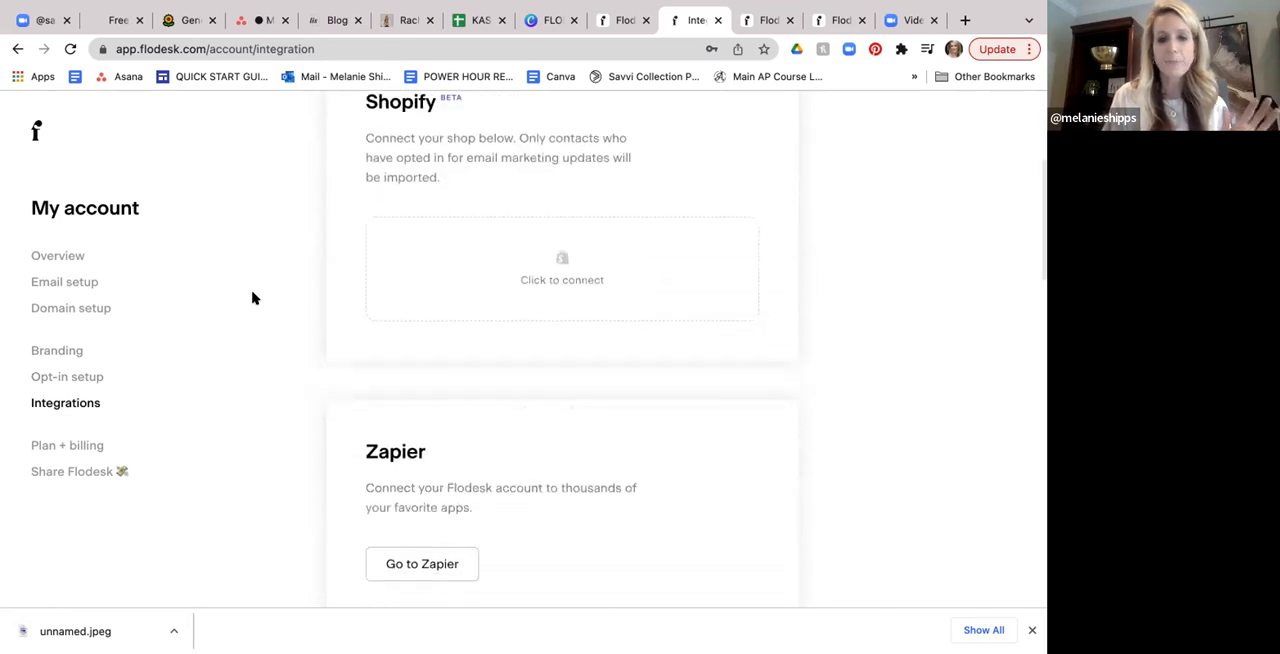
scroll(252, 298, "down", 1)
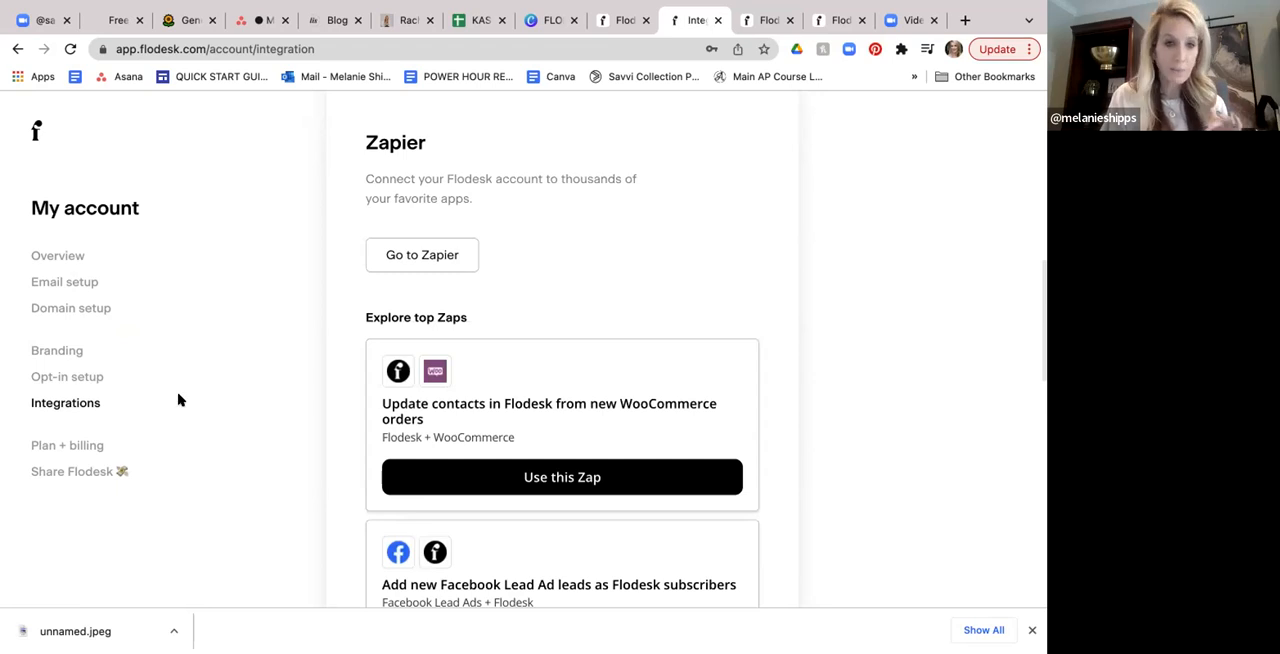
- Open the plan and billing settings and review the subscription plan and the payment details
left_click(88, 449)
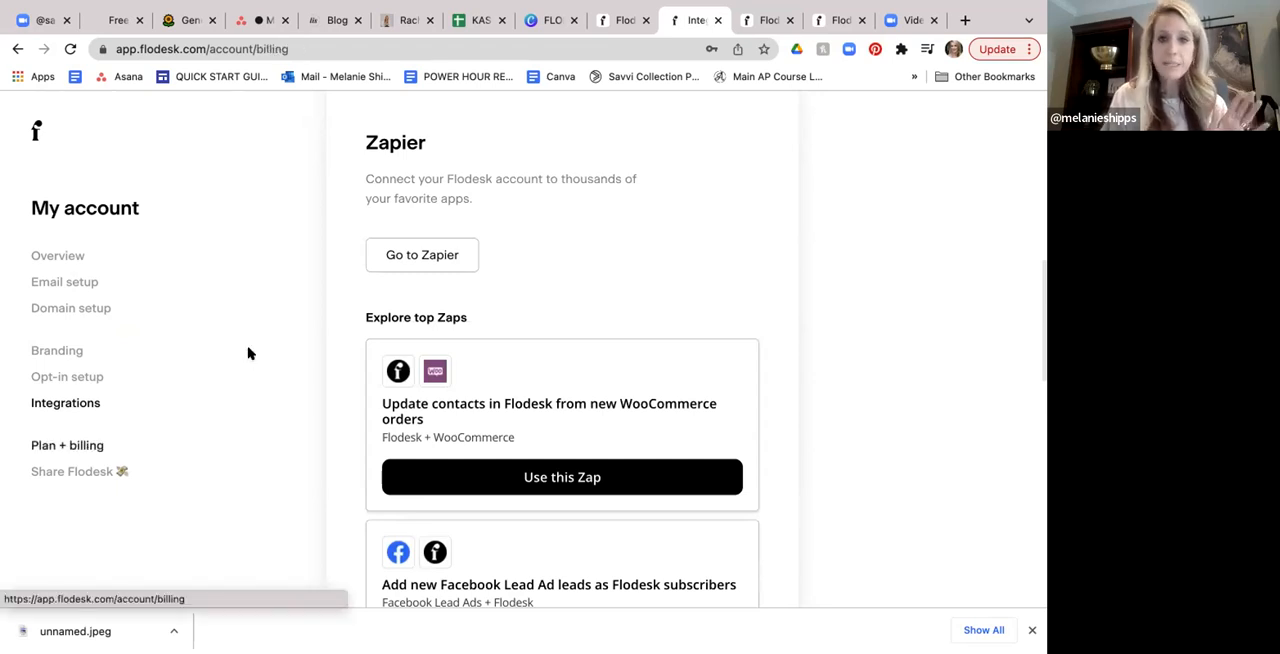
scroll(250, 353, "down", 1)
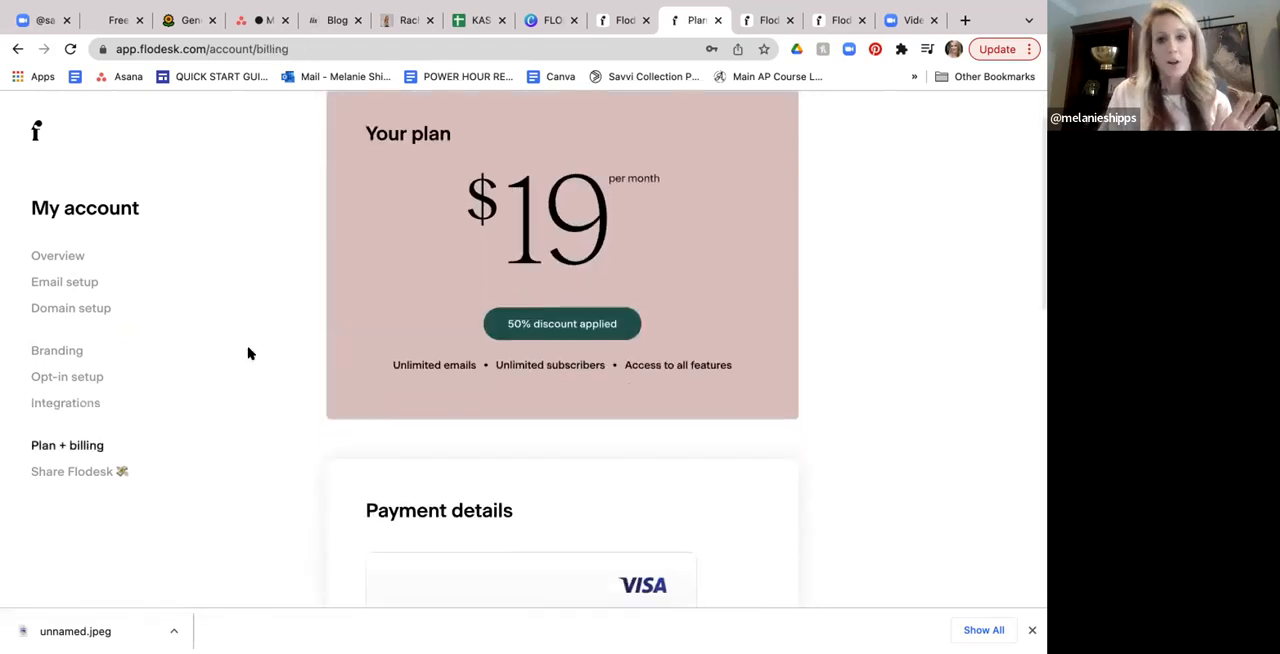
scroll(250, 353, "down", 1)
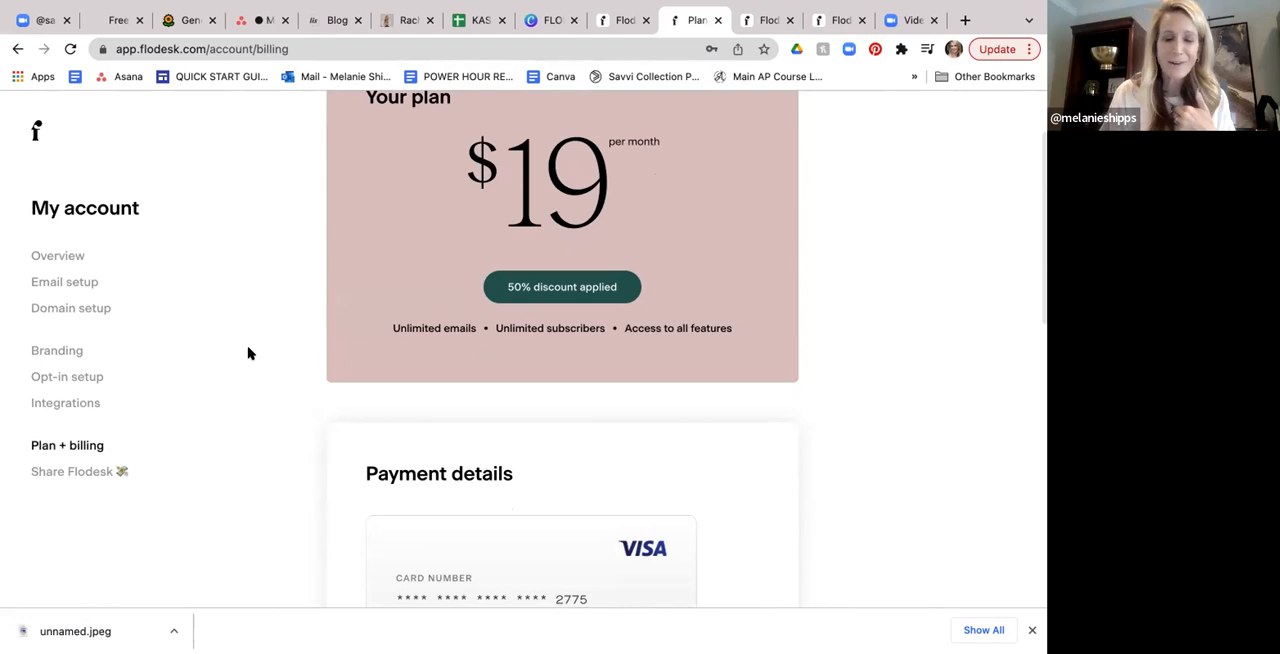
scroll(247, 354, "down", 2)
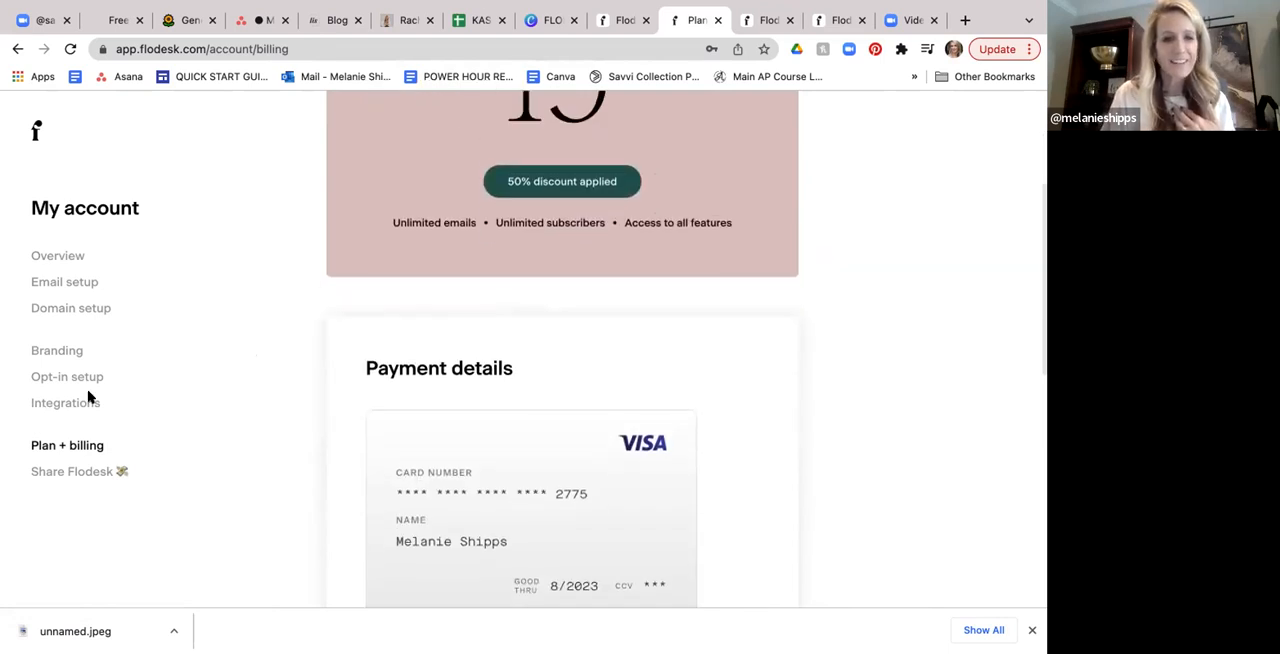
- Open the Share Flodesk referral dashboard and review the affiliate link, the success kit and the earnings section
left_click(74, 474)
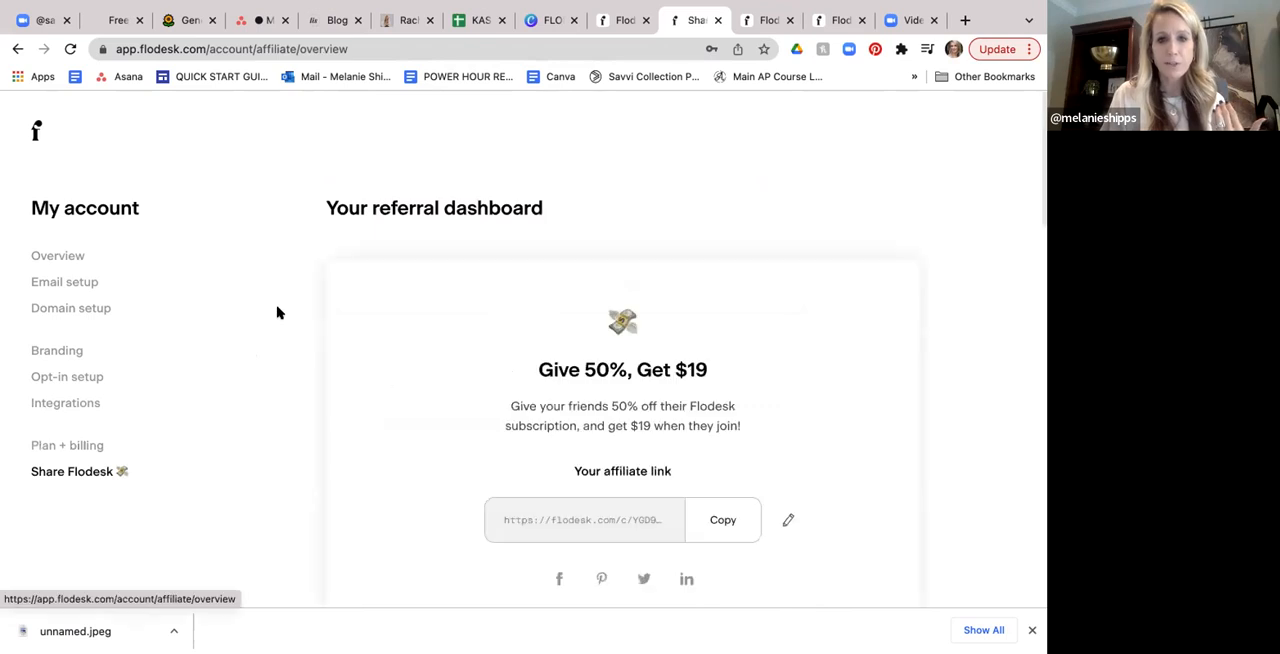
scroll(278, 313, "down", 1)
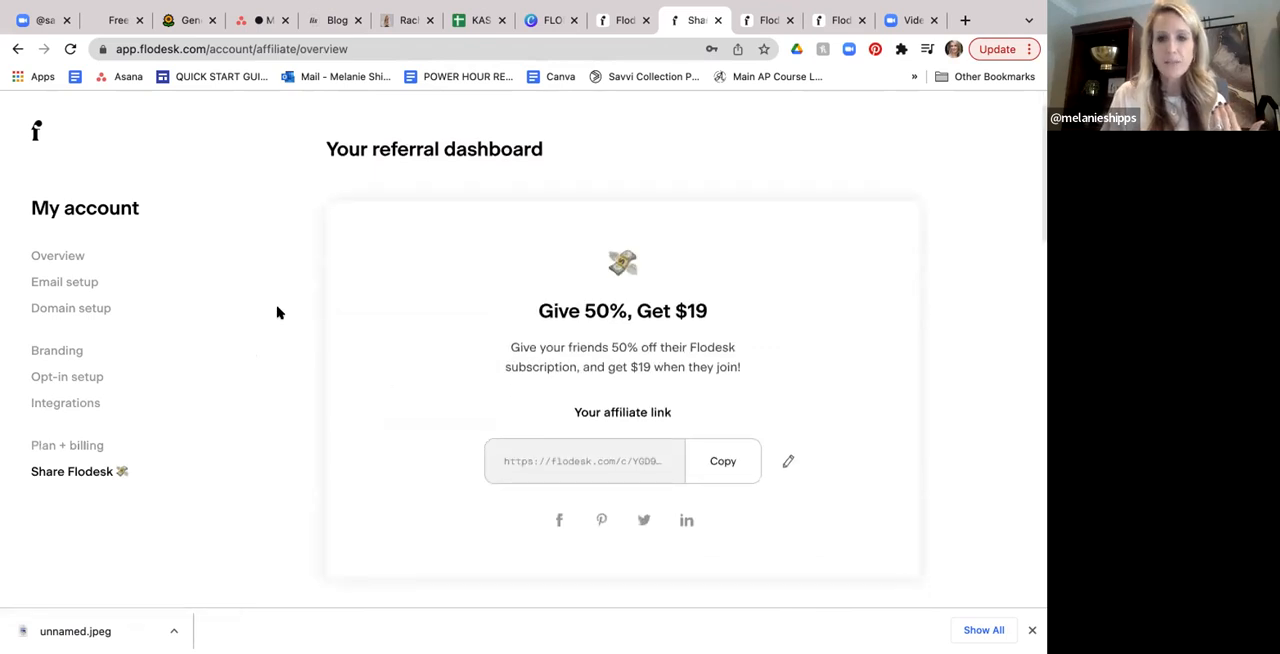
scroll(278, 313, "down", 6)
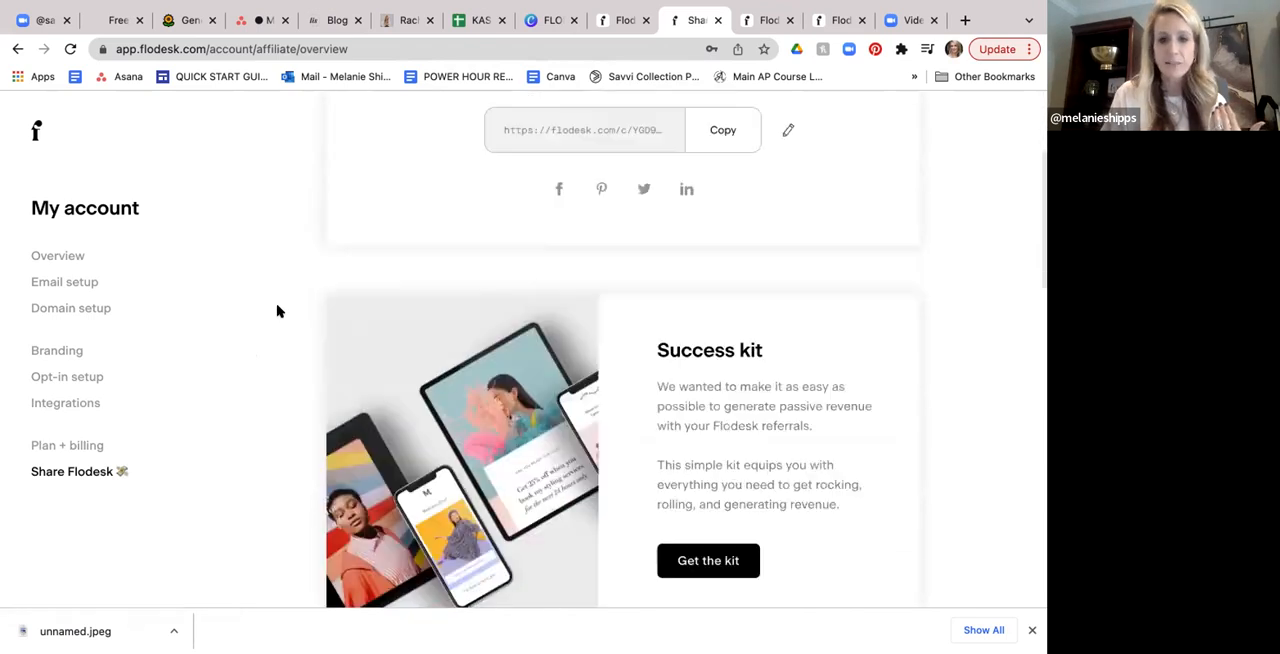
scroll(280, 312, "down", 4)
scroll(278, 312, "down", 4)
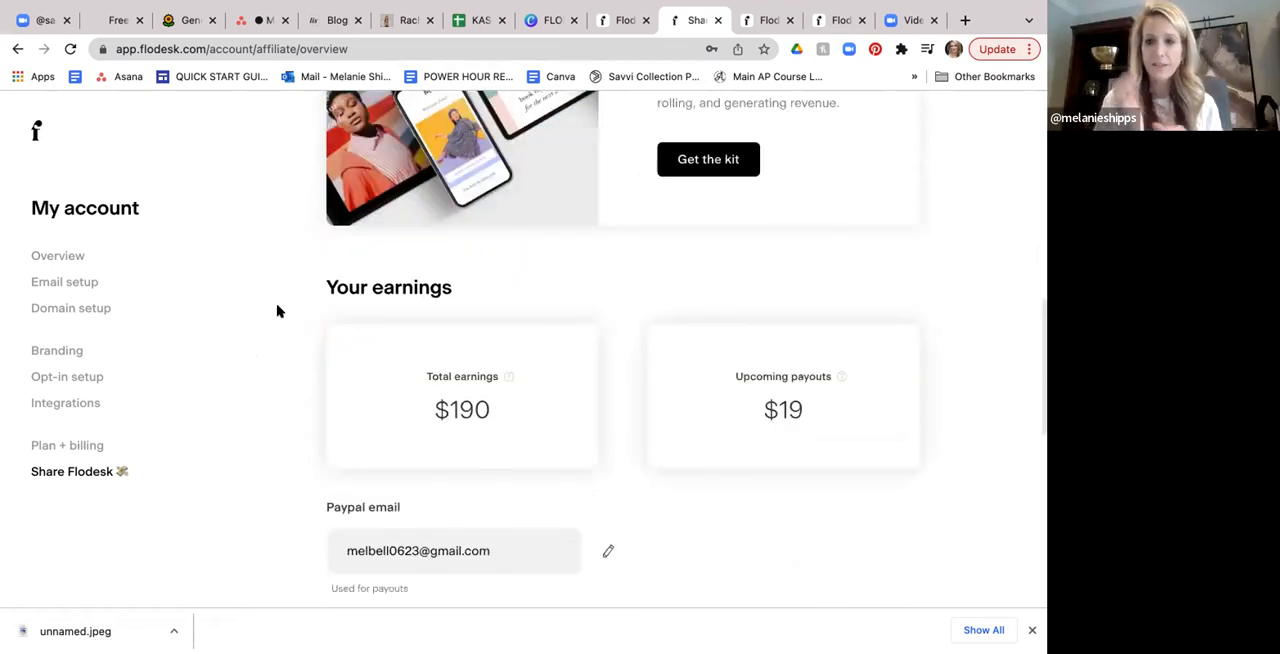
scroll(278, 312, "up", 4)
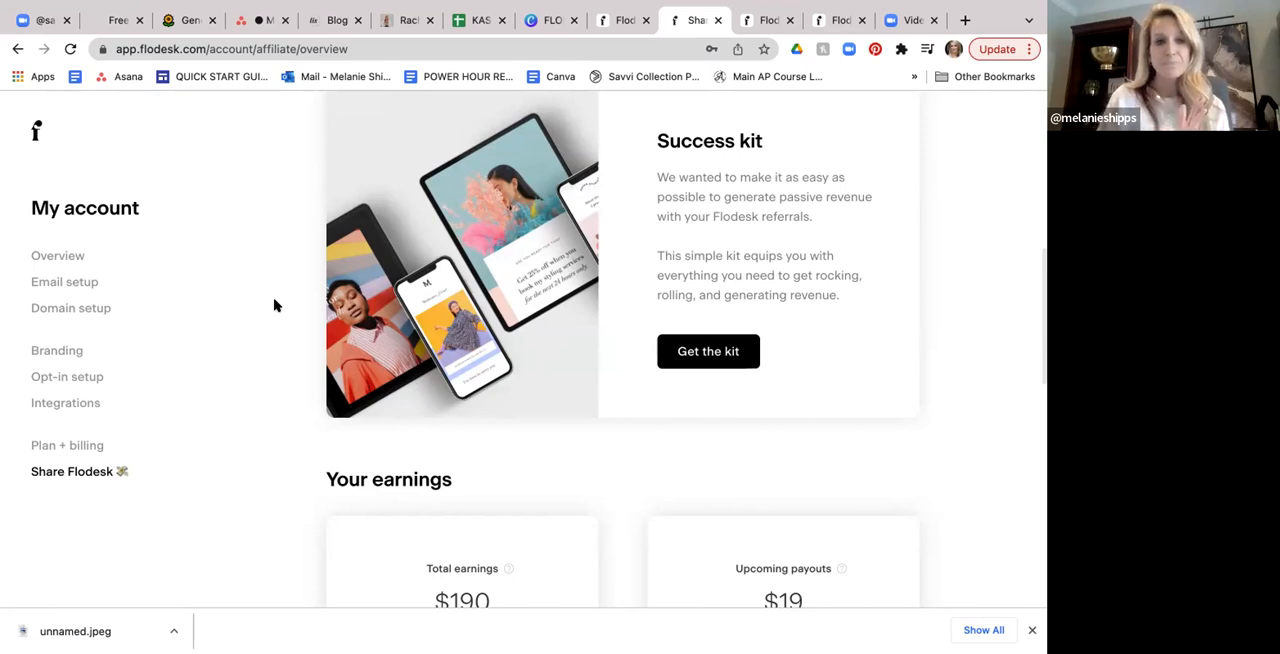
scroll(203, 250, "up", 1)
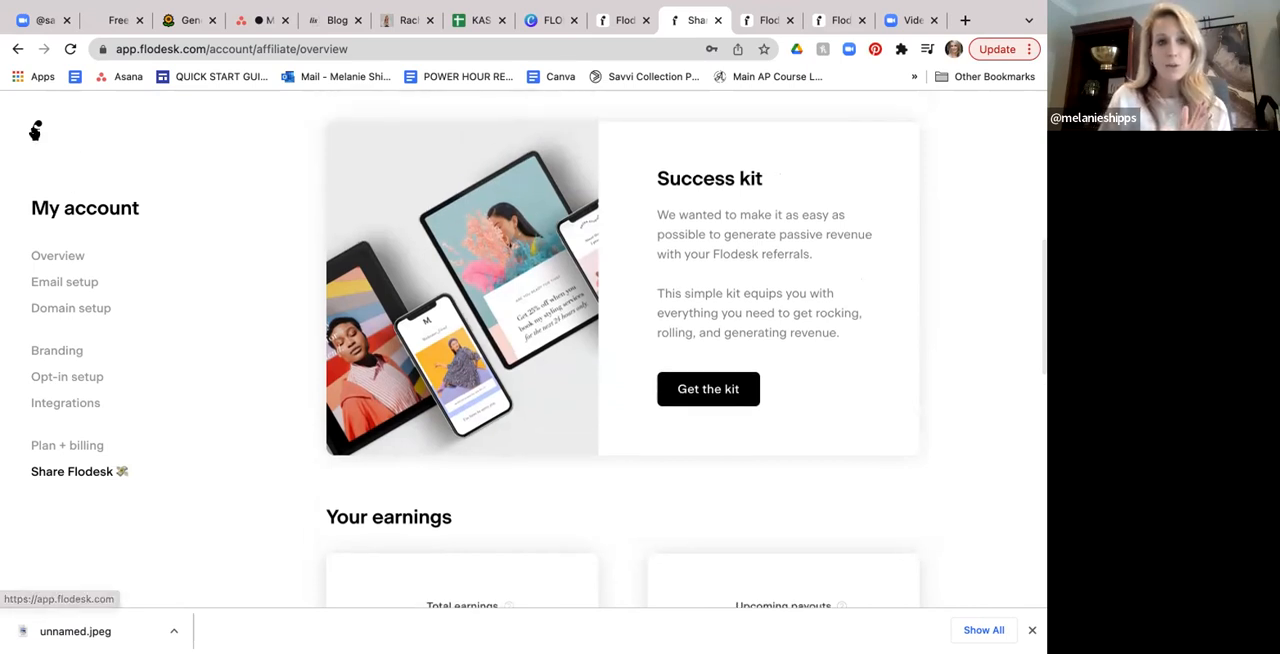
- Return to the My emails overview and look over the existing email designs
left_click(35, 130)
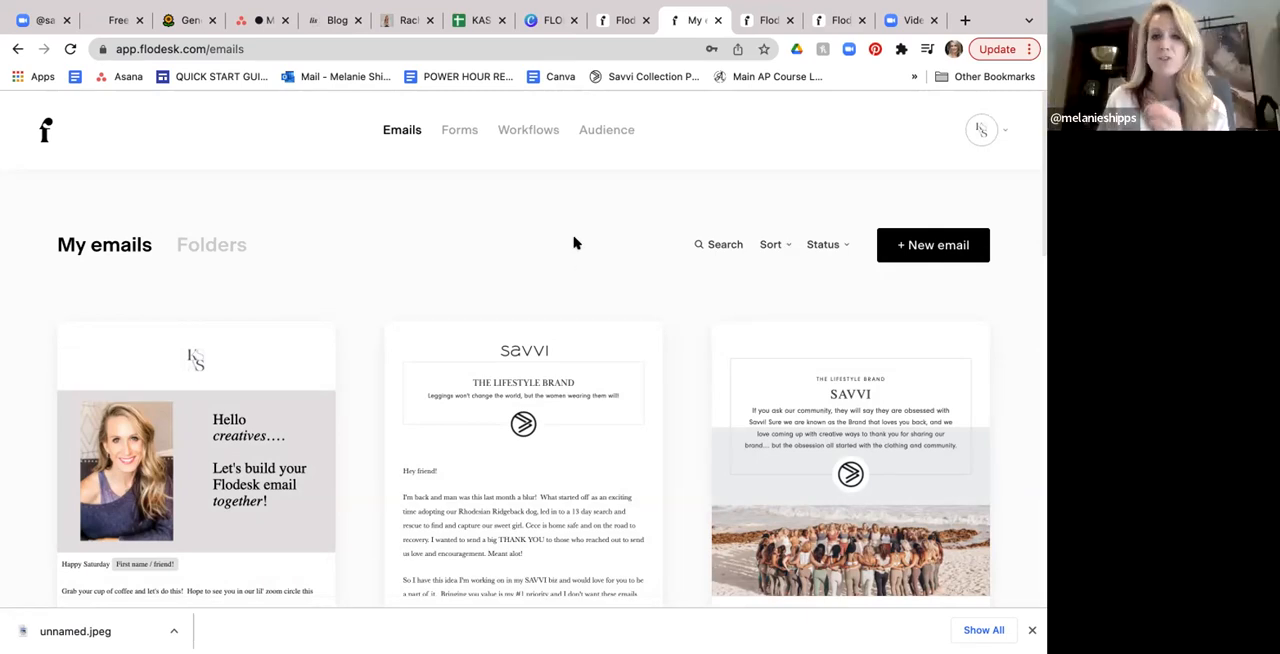
scroll(574, 242, "down", 1)
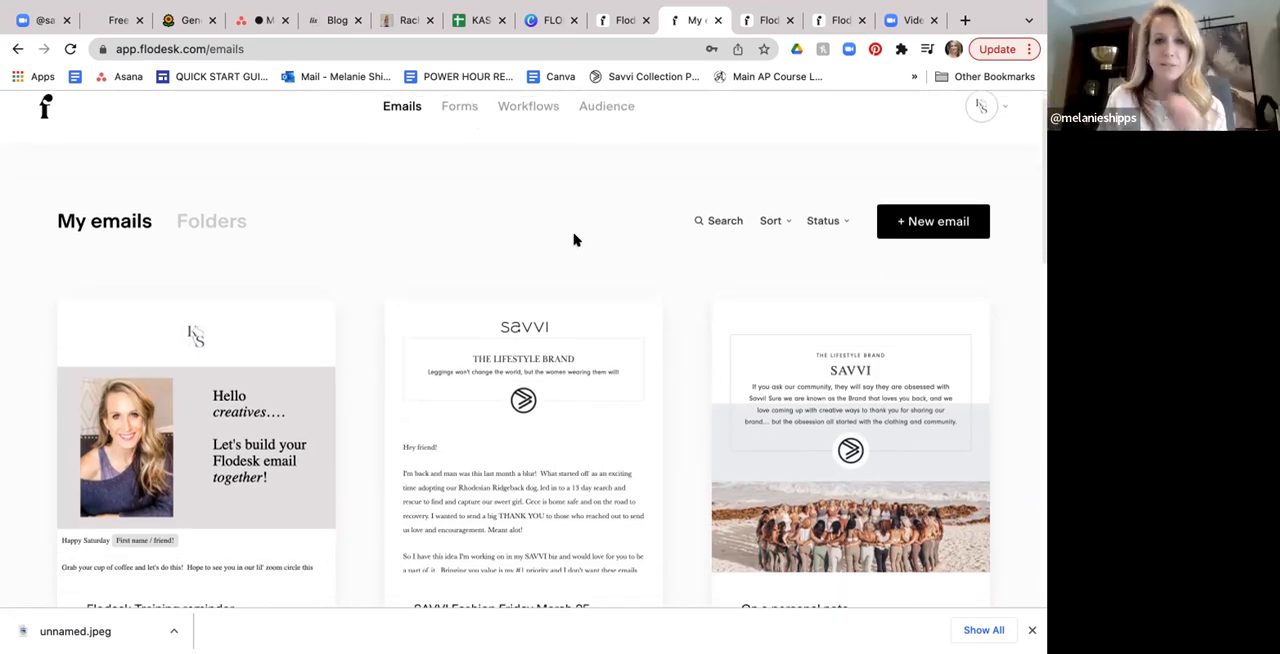
scroll(574, 240, "up", 1)
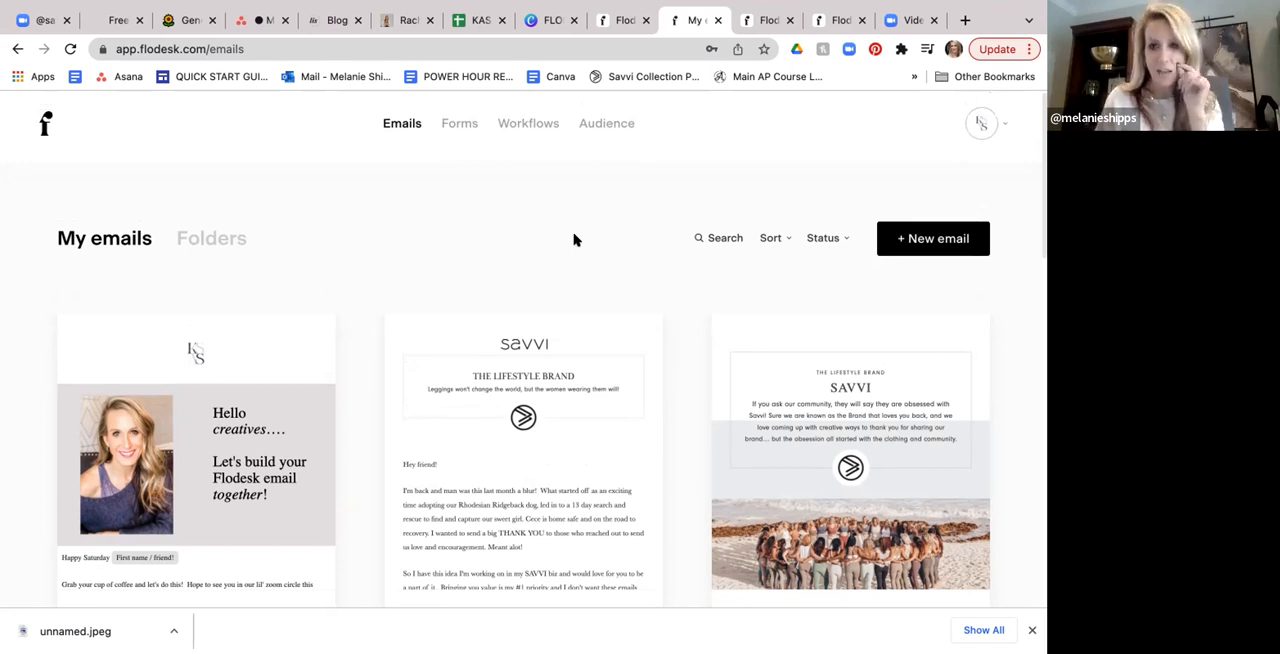
scroll(570, 248, "down", 5)
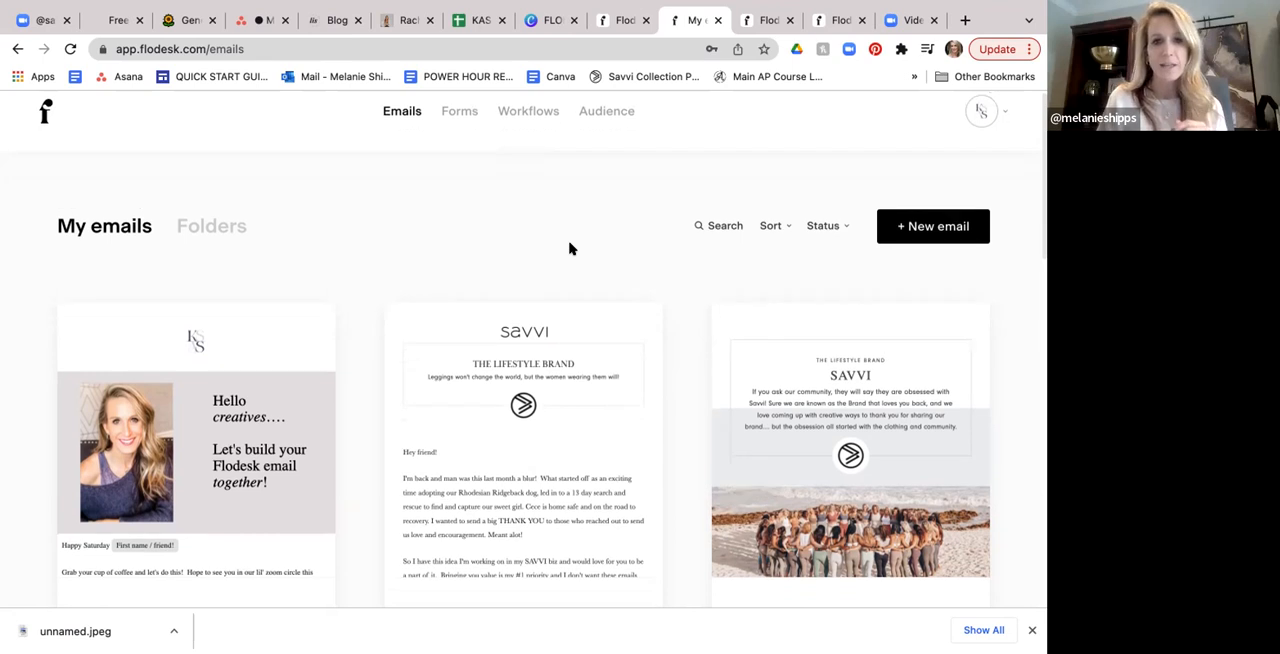
- Open the 'SAVVI Fashion Friday March 25' draft email in its browser view
mouse_move(520, 358)
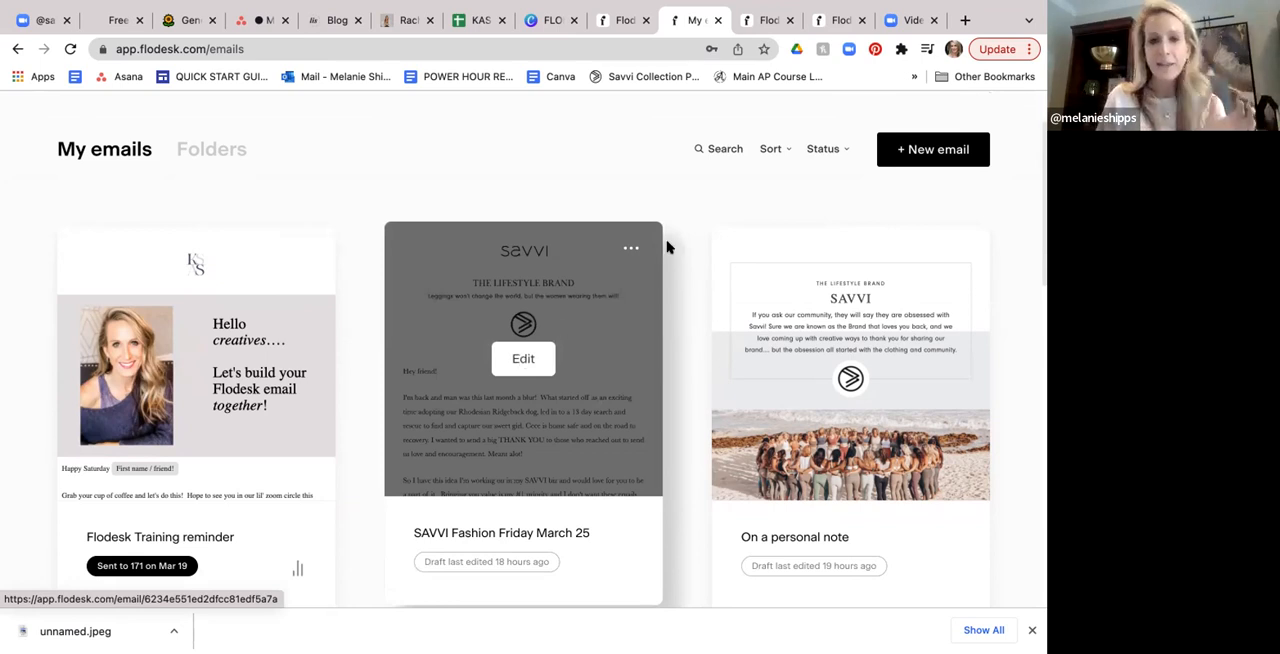
left_click(634, 249)
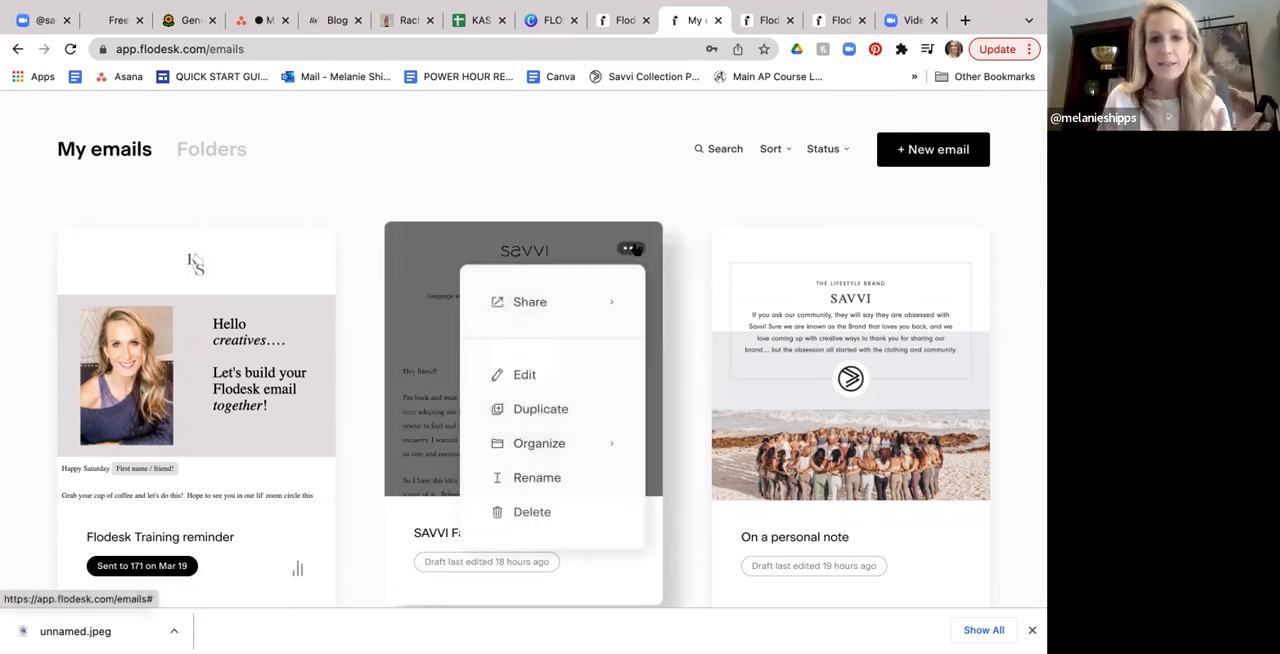
mouse_move(593, 302)
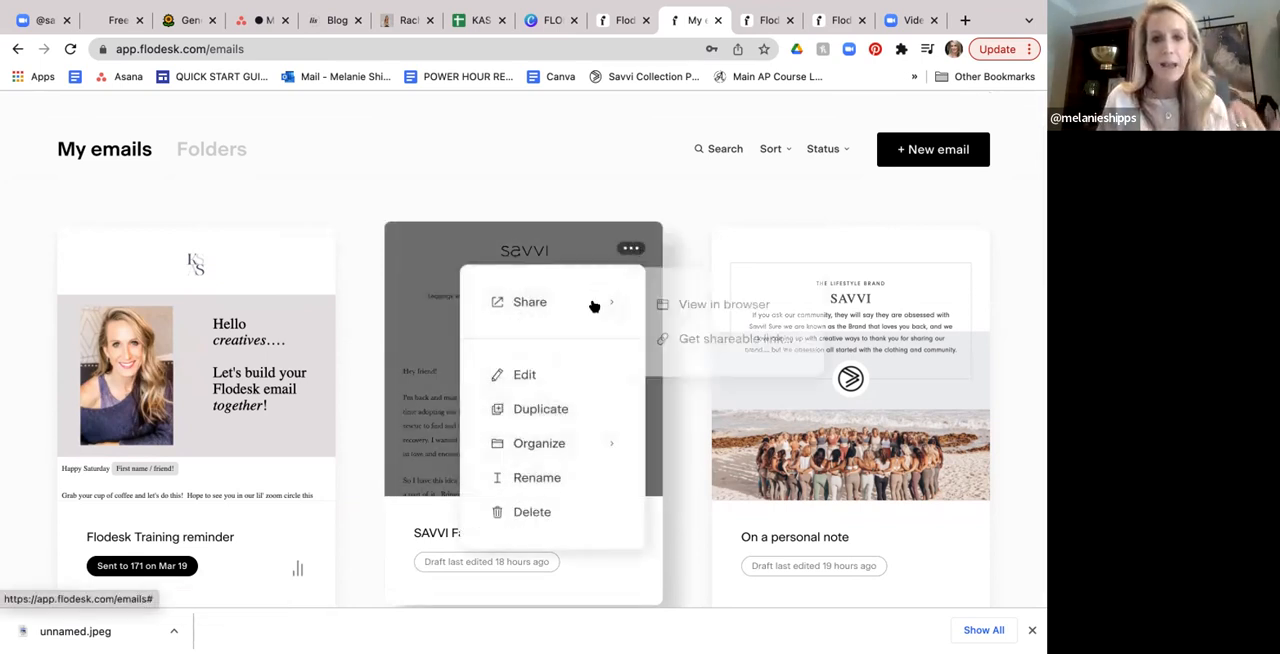
left_click(674, 313)
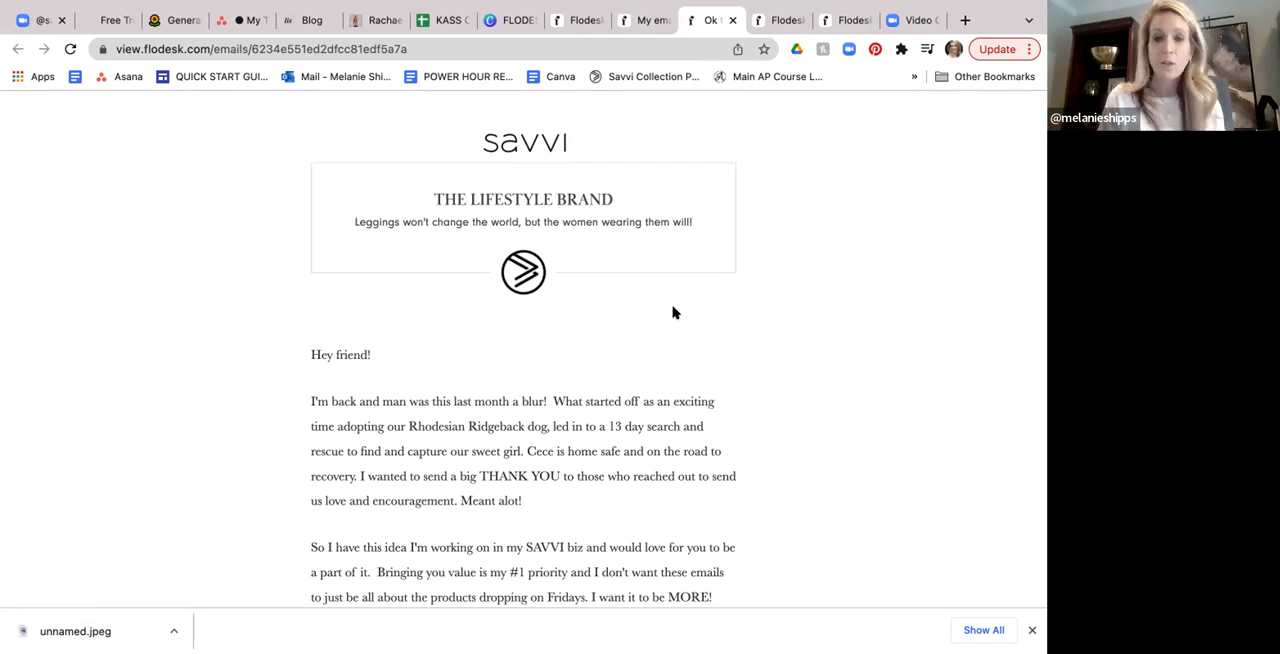
- Read the email from its header through the introductory text to the 'New to SAVVI' section with the sign-up link
scroll(673, 311, "down", 1)
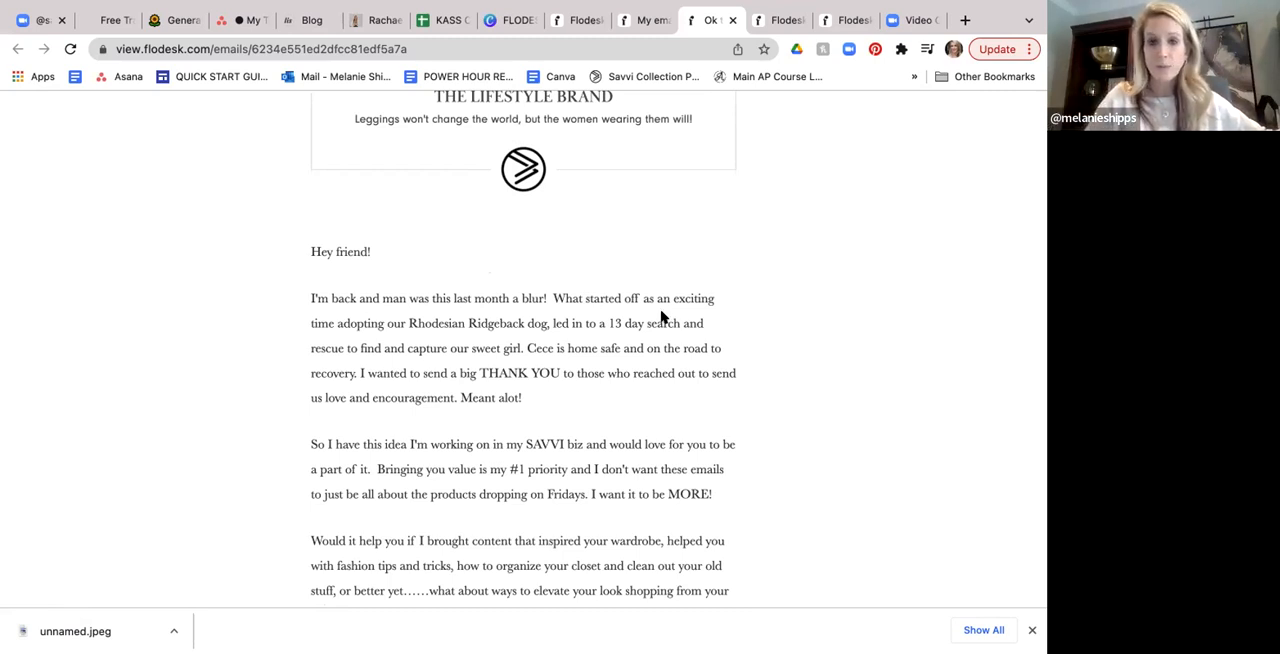
scroll(668, 314, "down", 2)
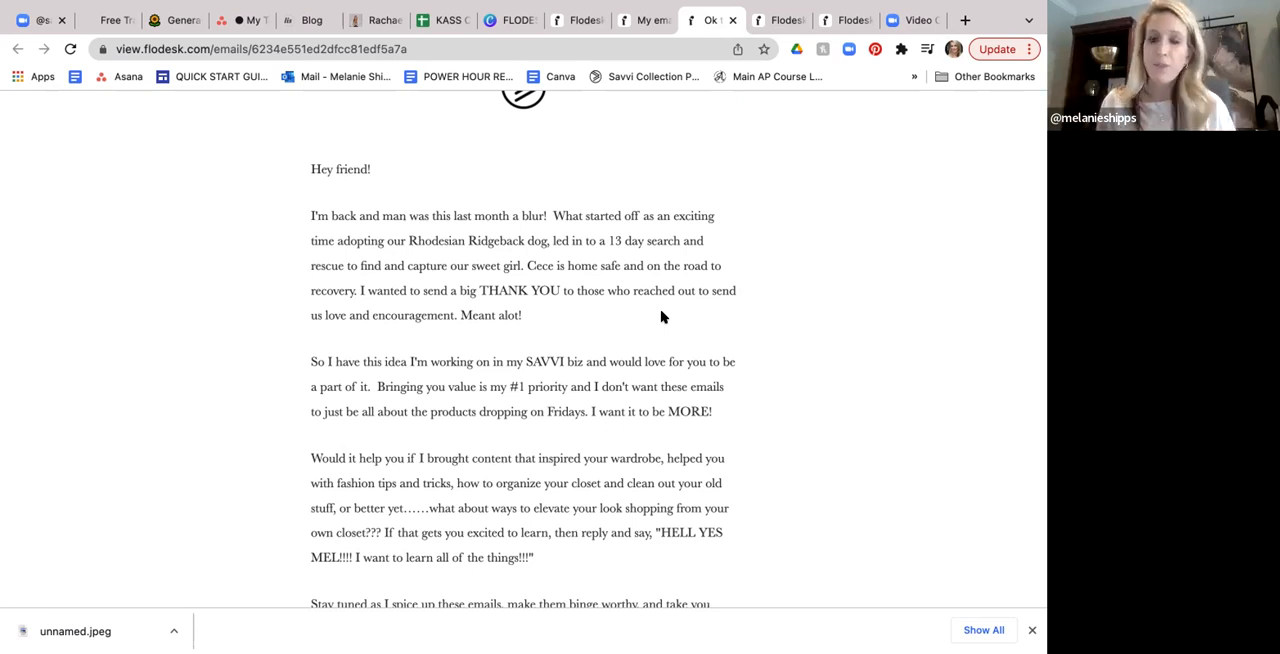
scroll(641, 327, "down", 1)
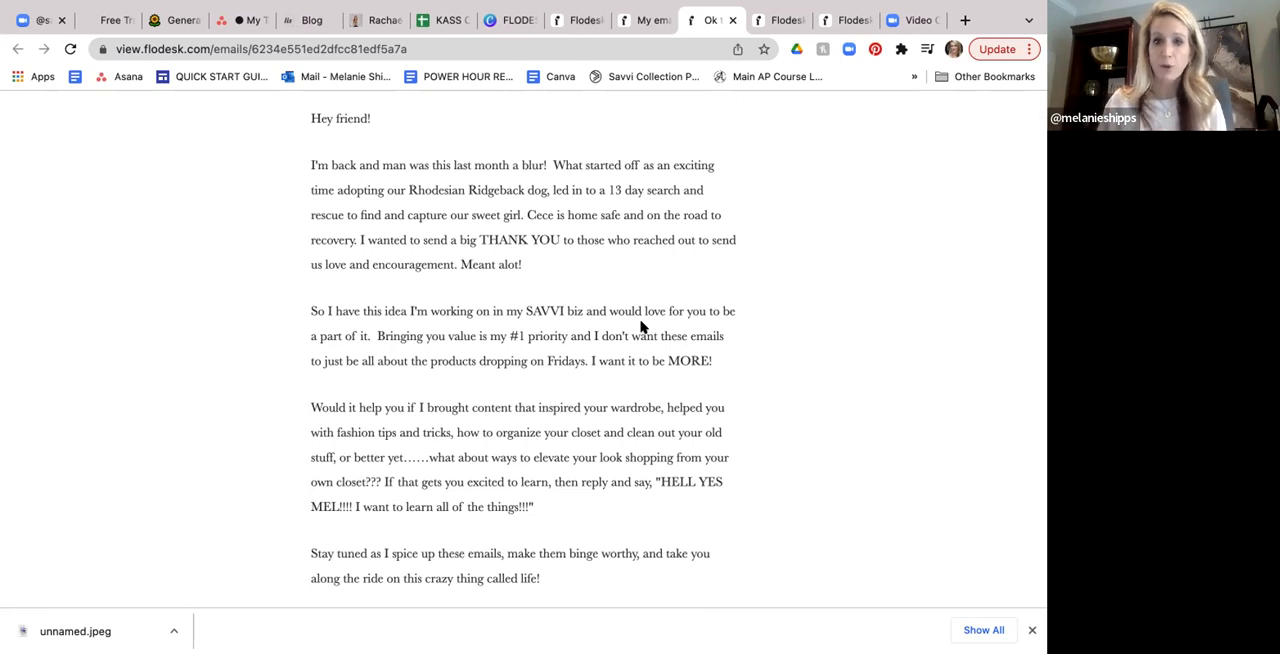
scroll(641, 327, "down", 1)
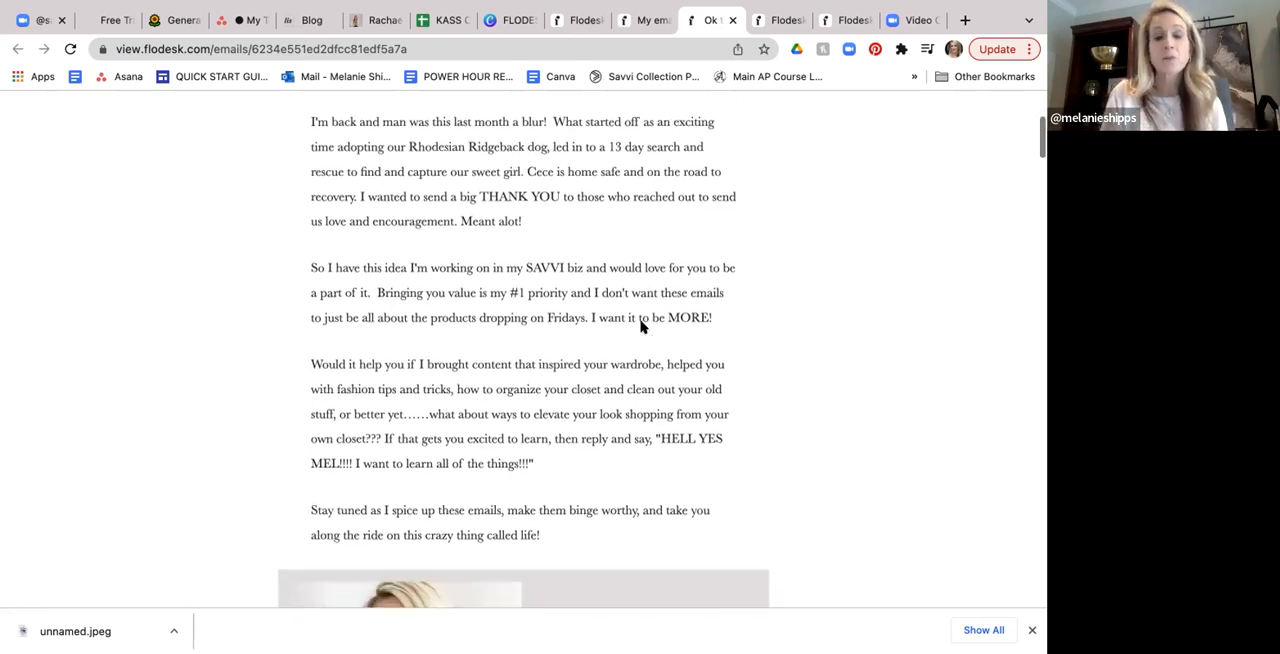
scroll(641, 327, "up", 1)
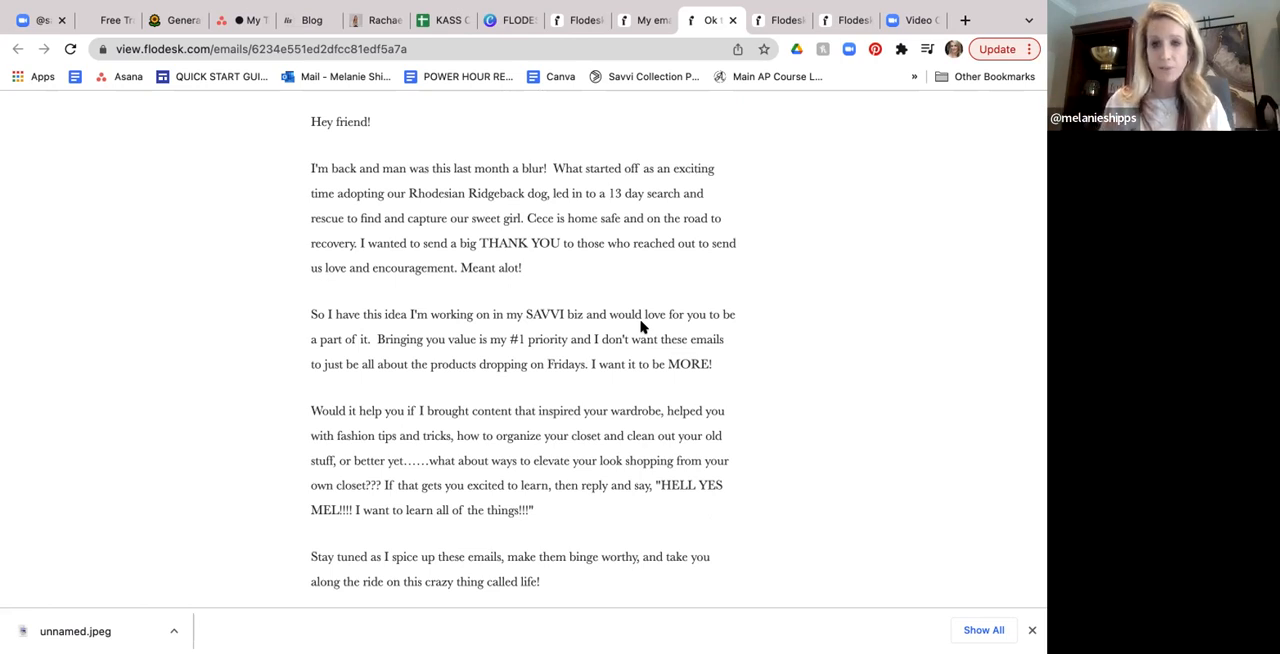
scroll(643, 326, "down", 5)
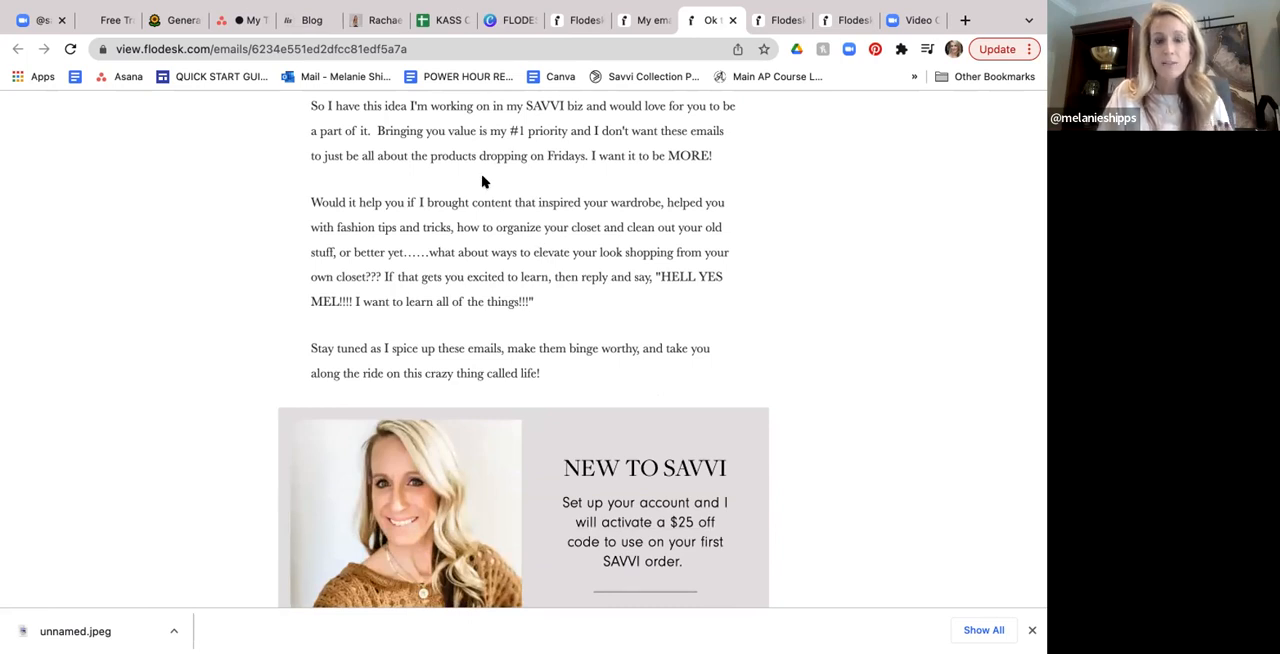
scroll(485, 230, "up", 1)
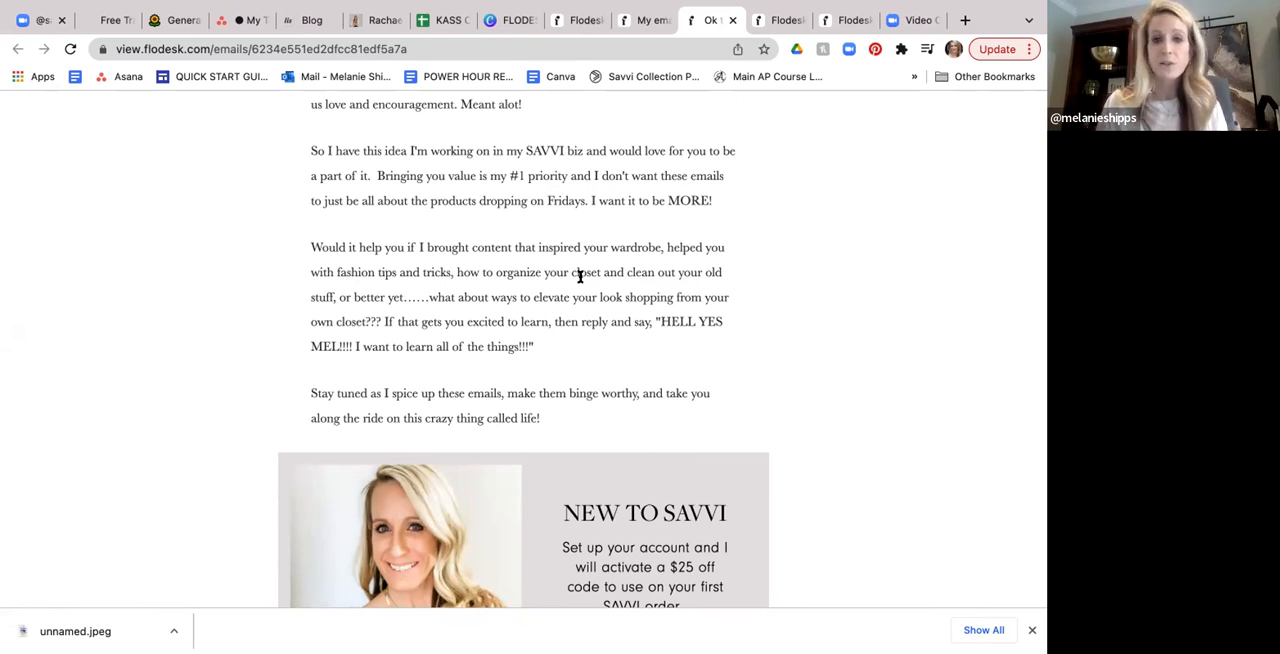
scroll(562, 287, "down", 2)
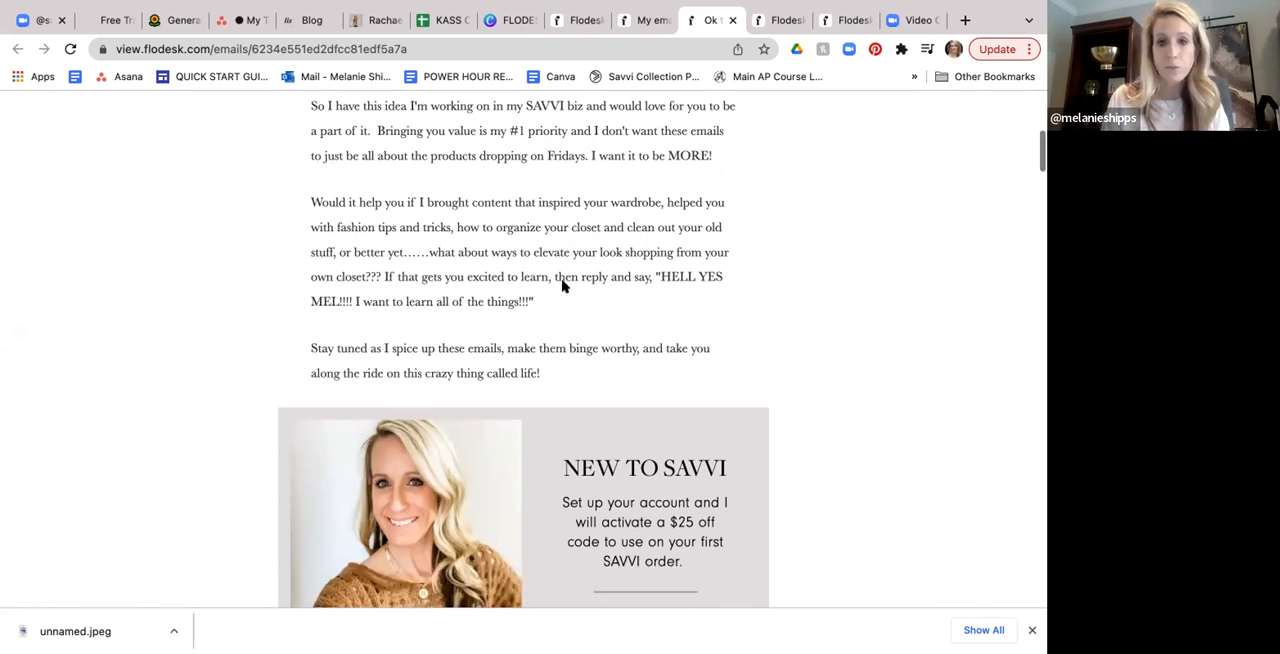
scroll(562, 287, "down", 3)
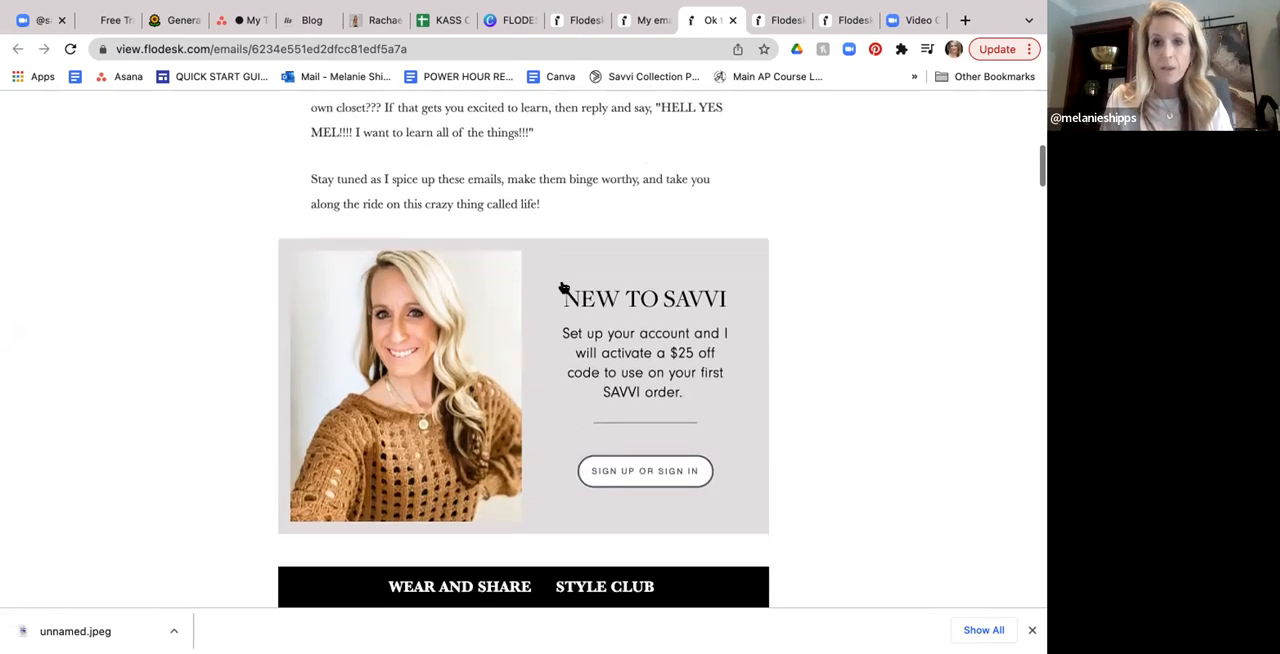
scroll(562, 287, "down", 1)
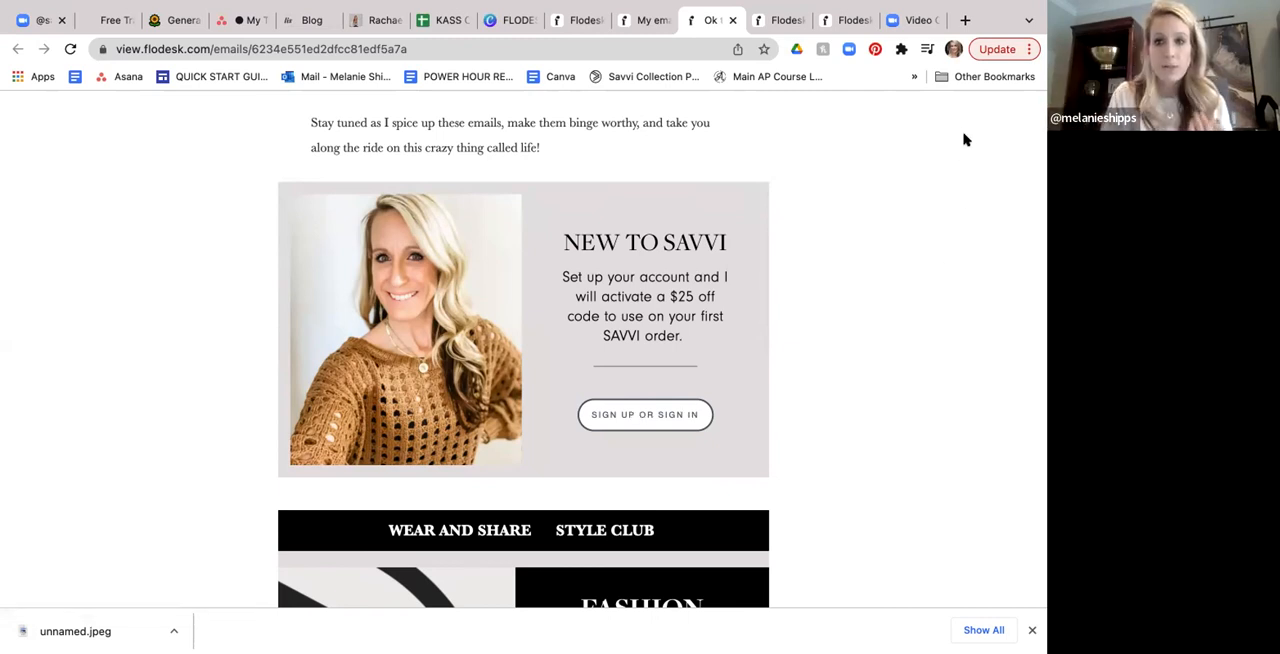
- Follow the email's 'Sign up or sign in' link and check the Savvi store's sign-in page
left_click(650, 415)
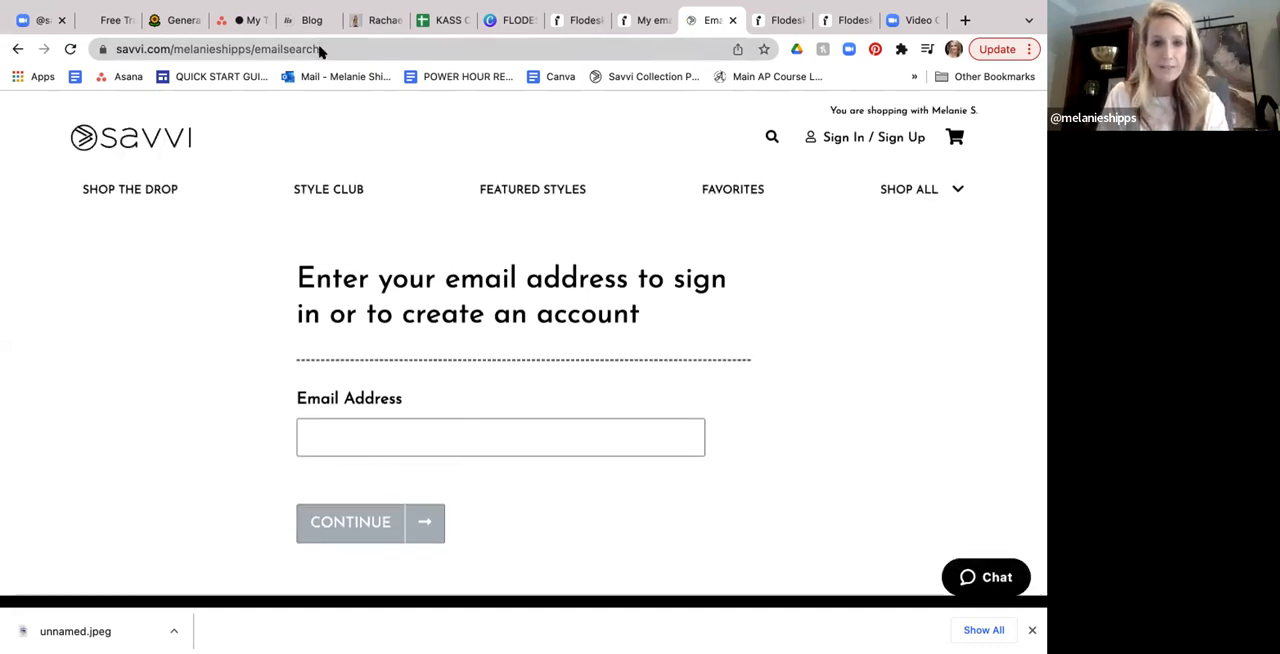
left_click(857, 140)
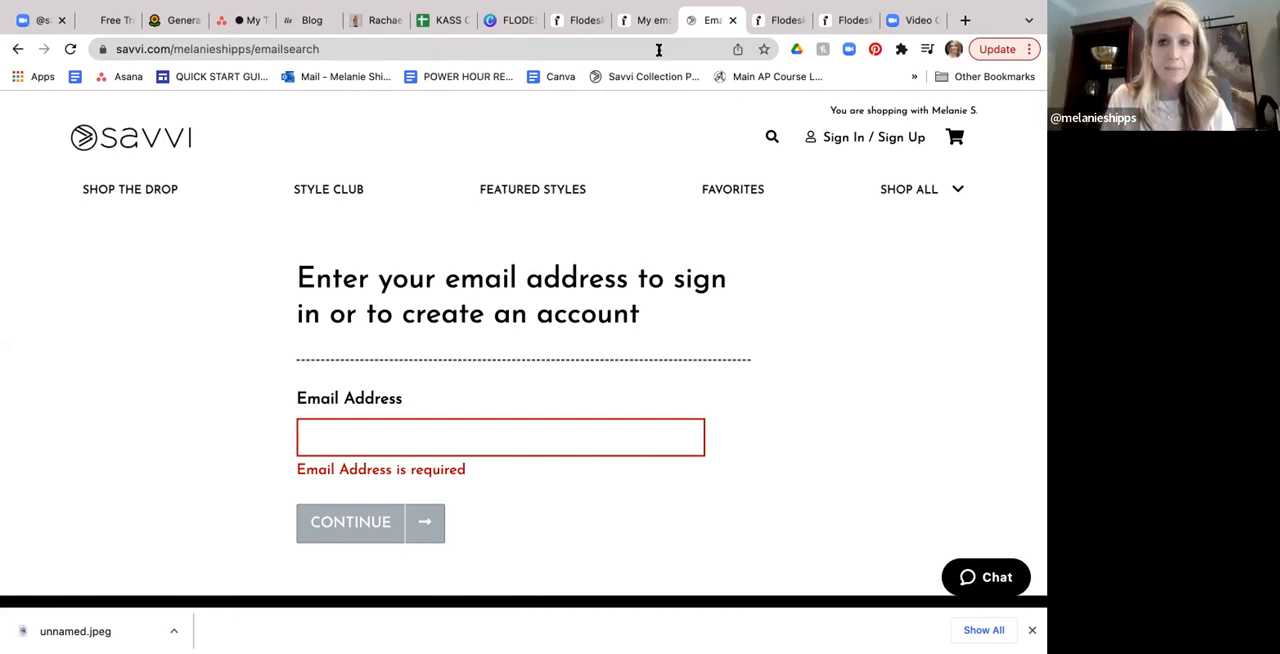
- Open the 'SAVVI Fashion Friday March 25' draft for editing and inspect the web link behind its 'Sign up or sign in' button
left_click(643, 22)
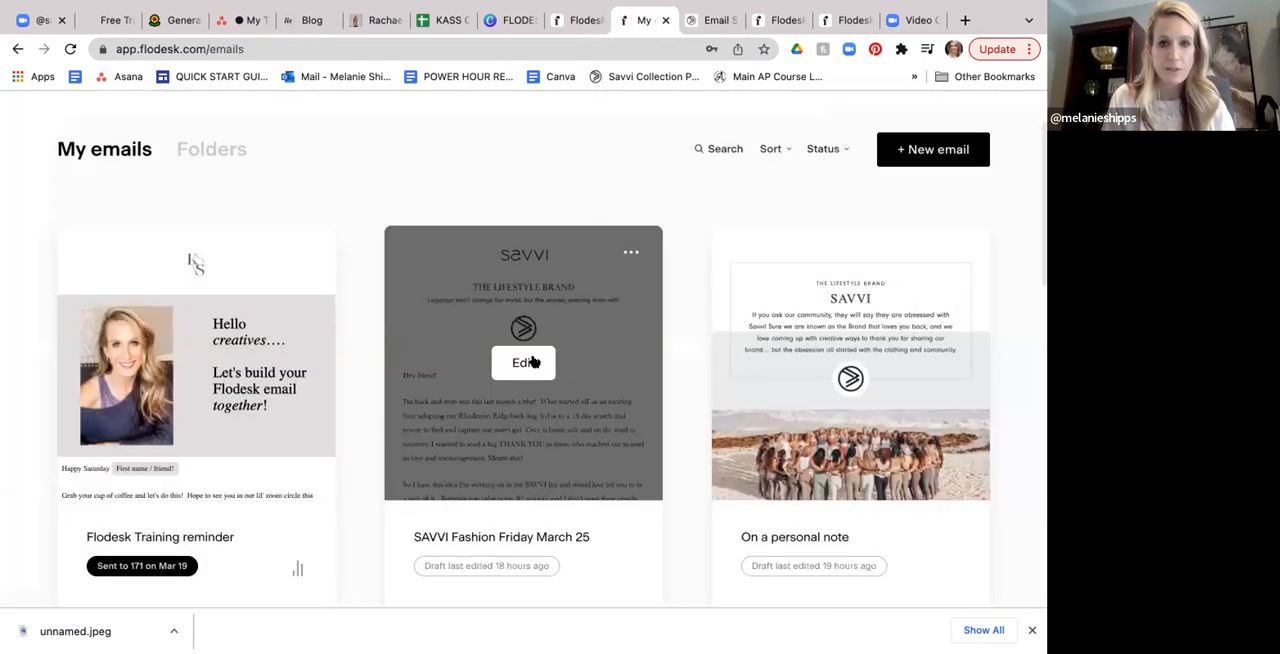
left_click(523, 359)
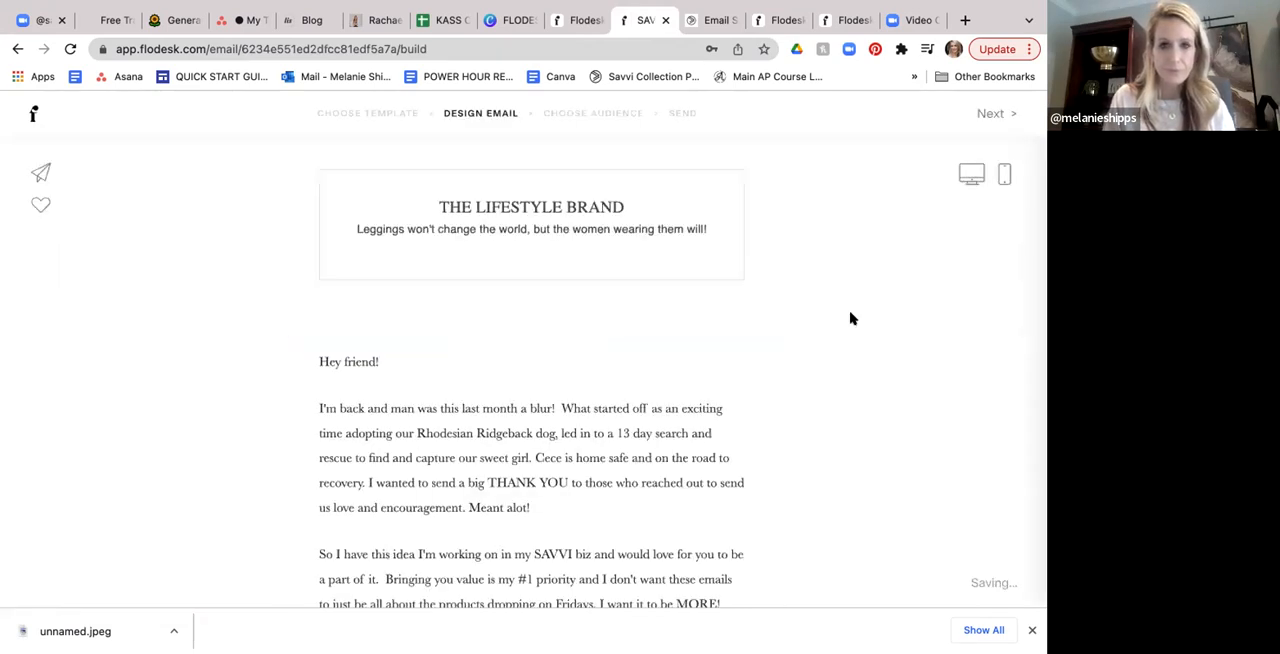
scroll(774, 340, "down", 4)
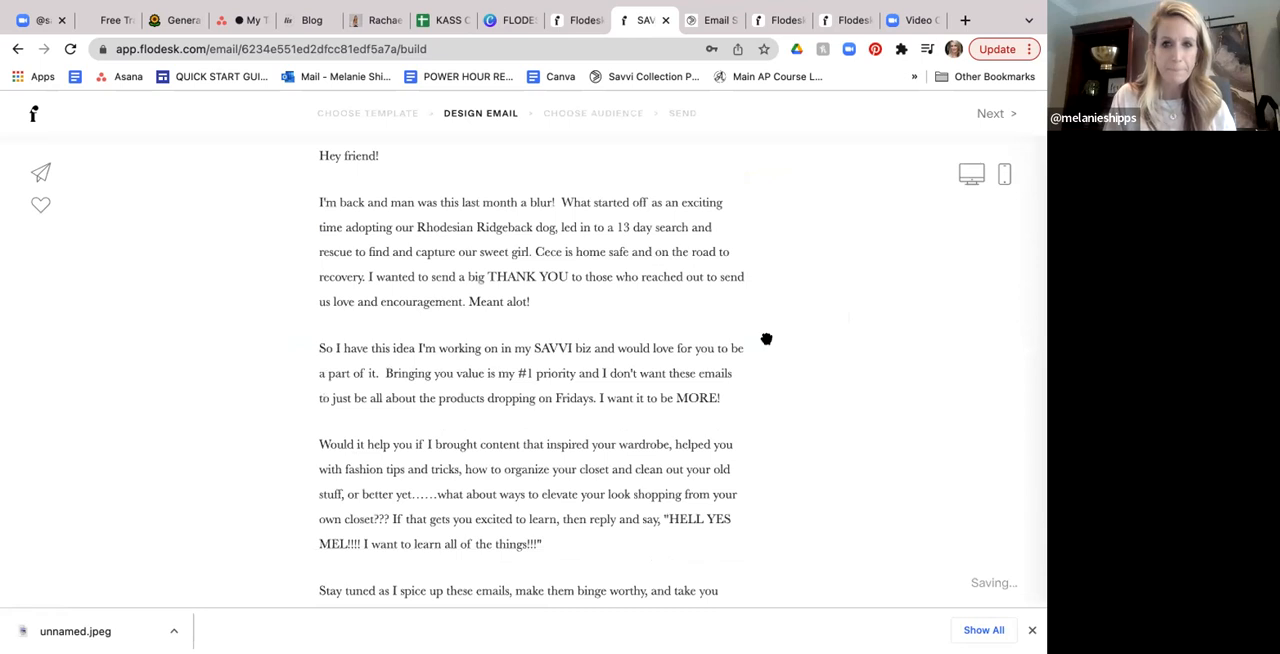
scroll(705, 315, "down", 3)
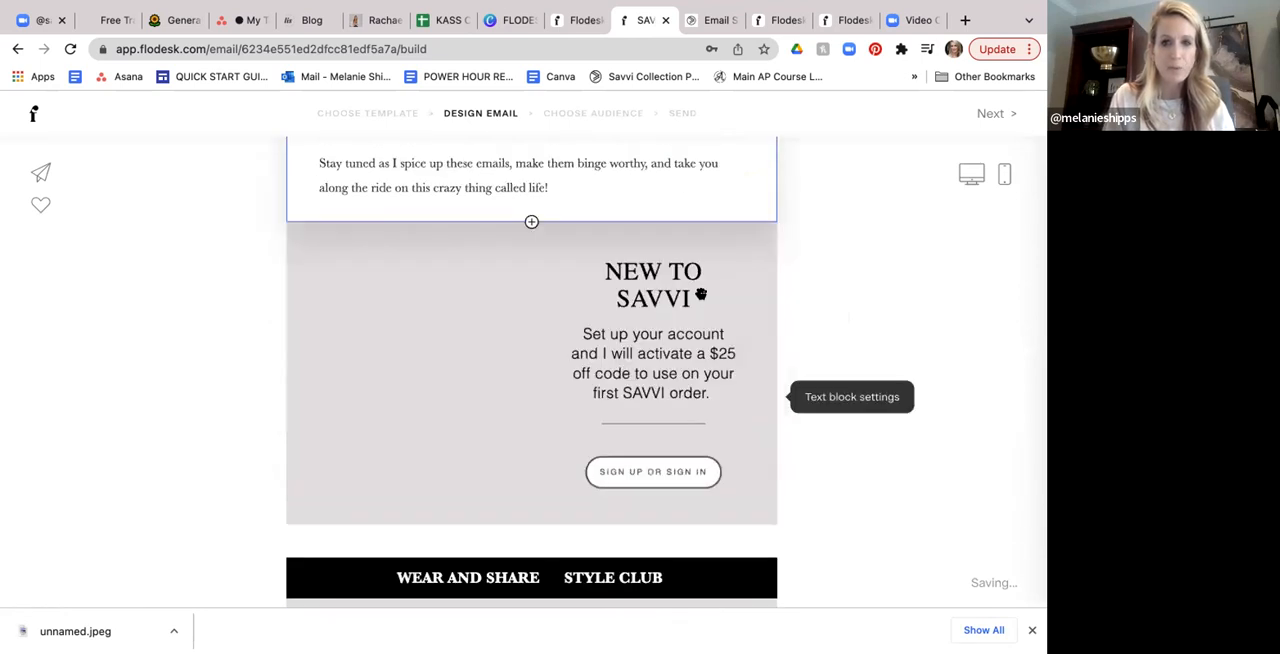
scroll(701, 294, "down", 1)
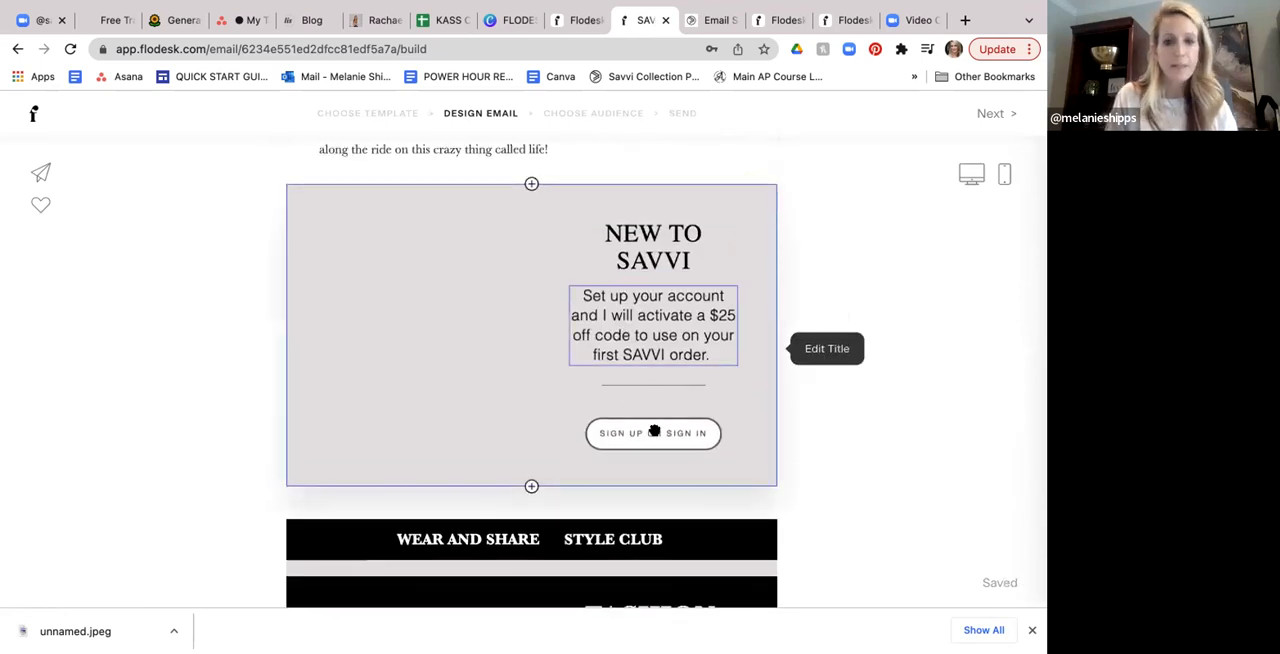
left_click(655, 432)
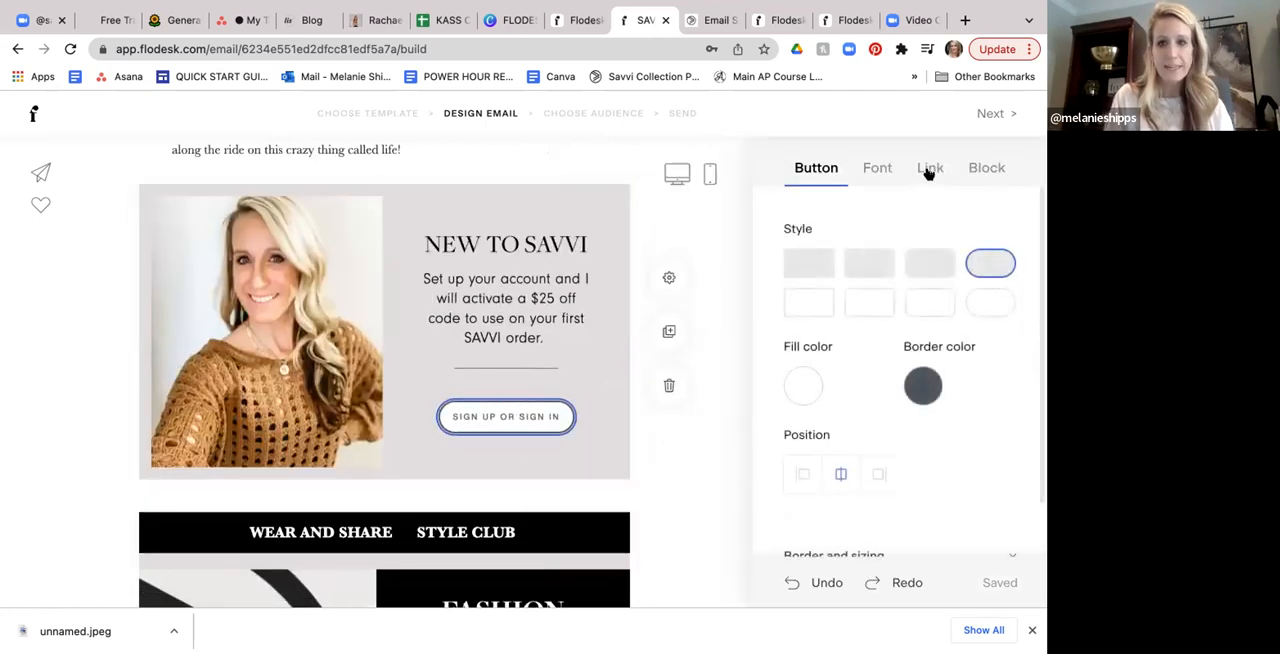
left_click(929, 168)
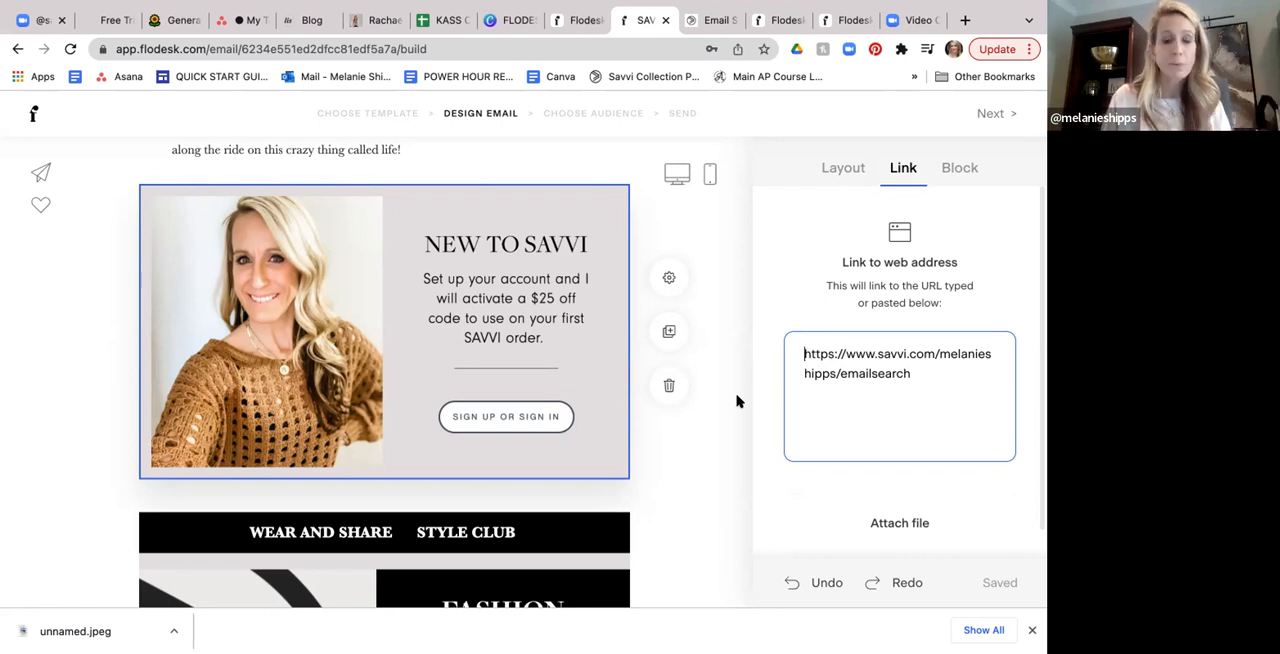
- Examine the draft's 'Fashion Friday' and 'Join us live' sections, down to the start of the 'Fashion Friday Drops' products
scroll(736, 401, "down", 3)
scroll(737, 400, "down", 2)
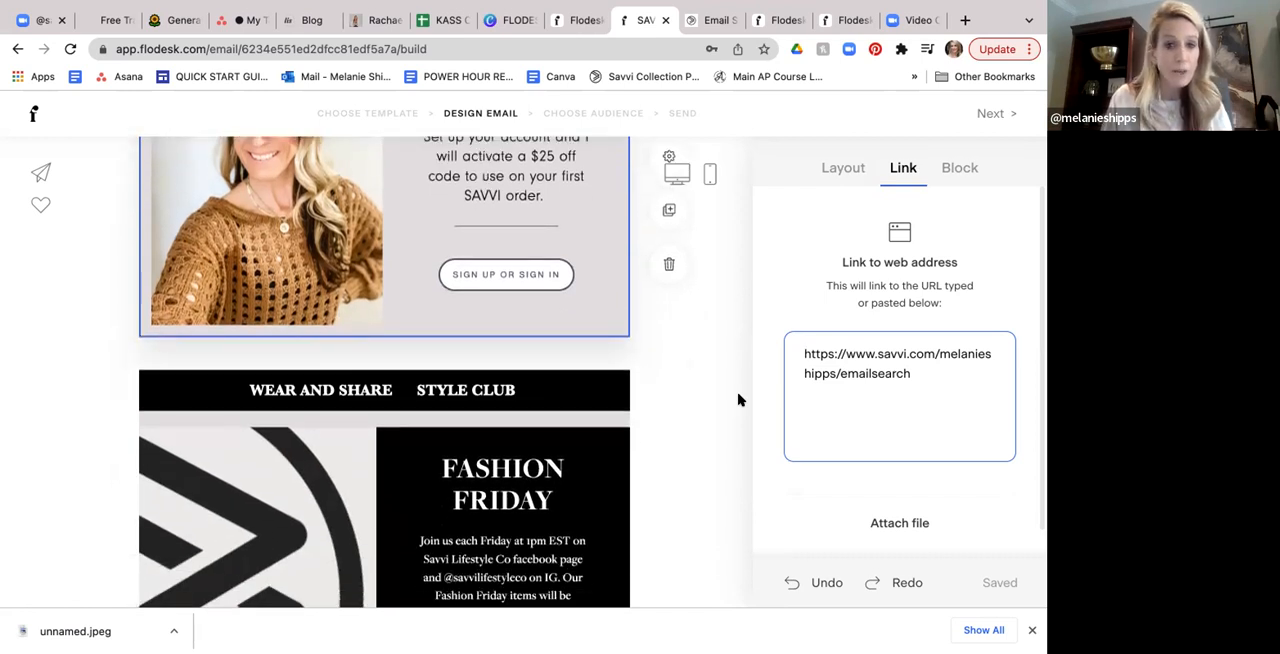
scroll(715, 416, "down", 3)
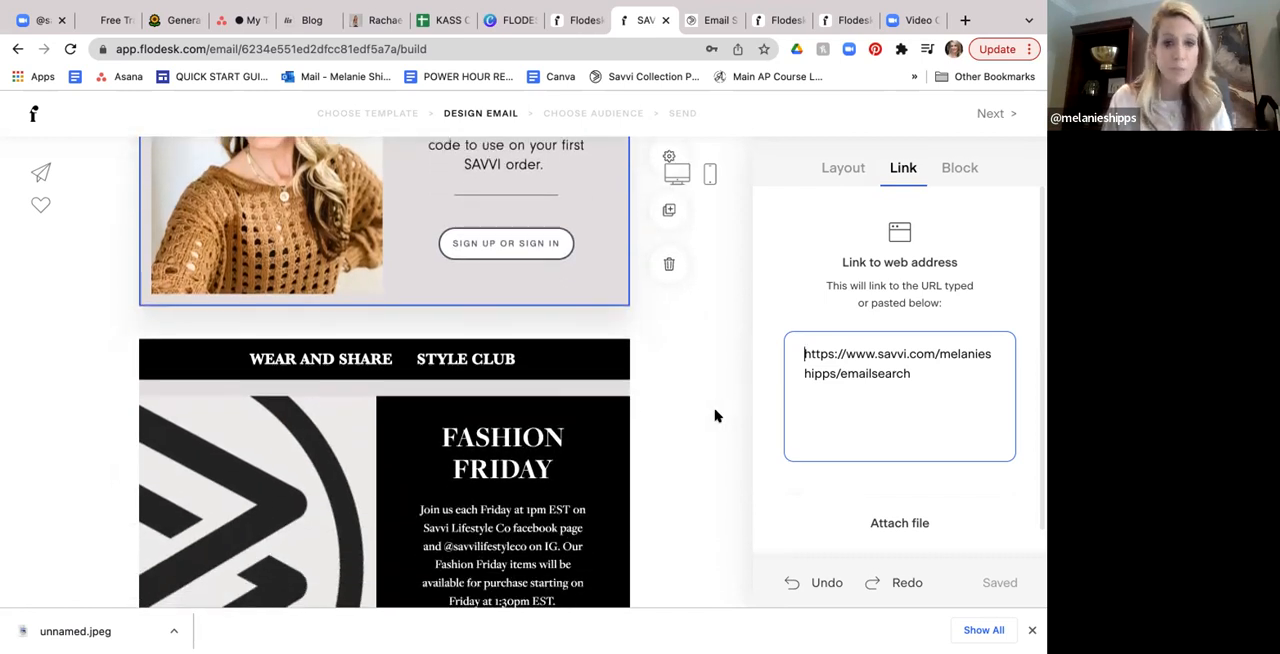
scroll(715, 416, "down", 3)
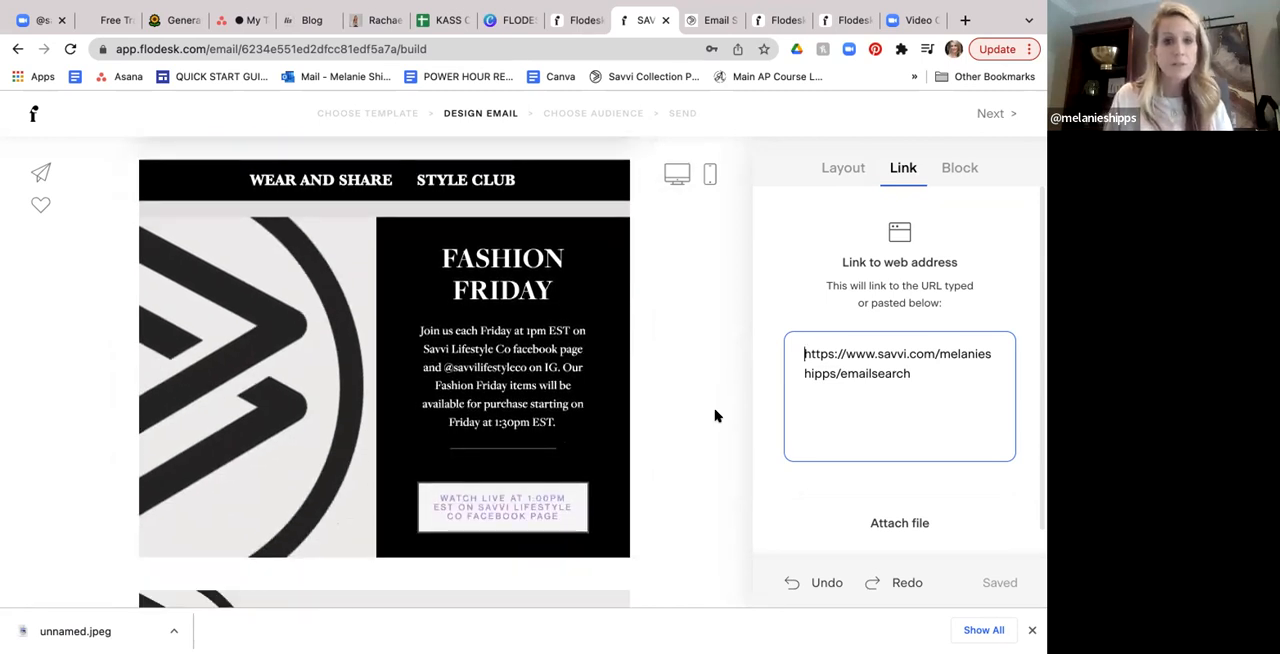
scroll(715, 416, "down", 2)
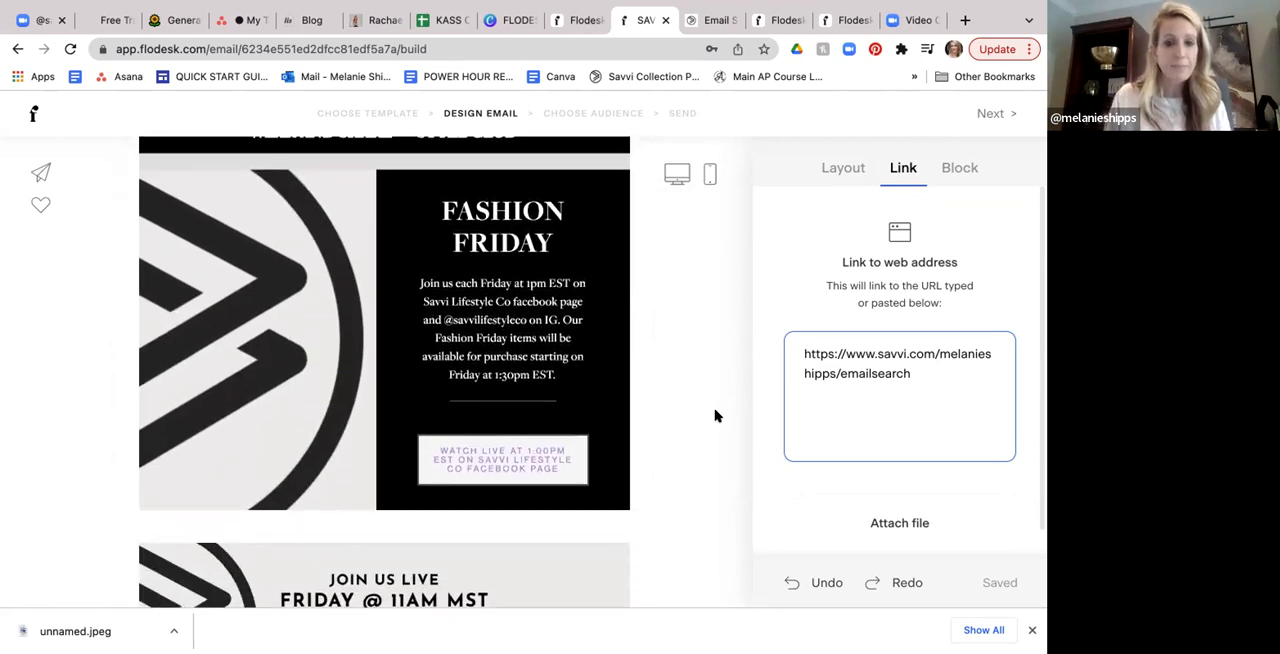
scroll(567, 464, "up", 1)
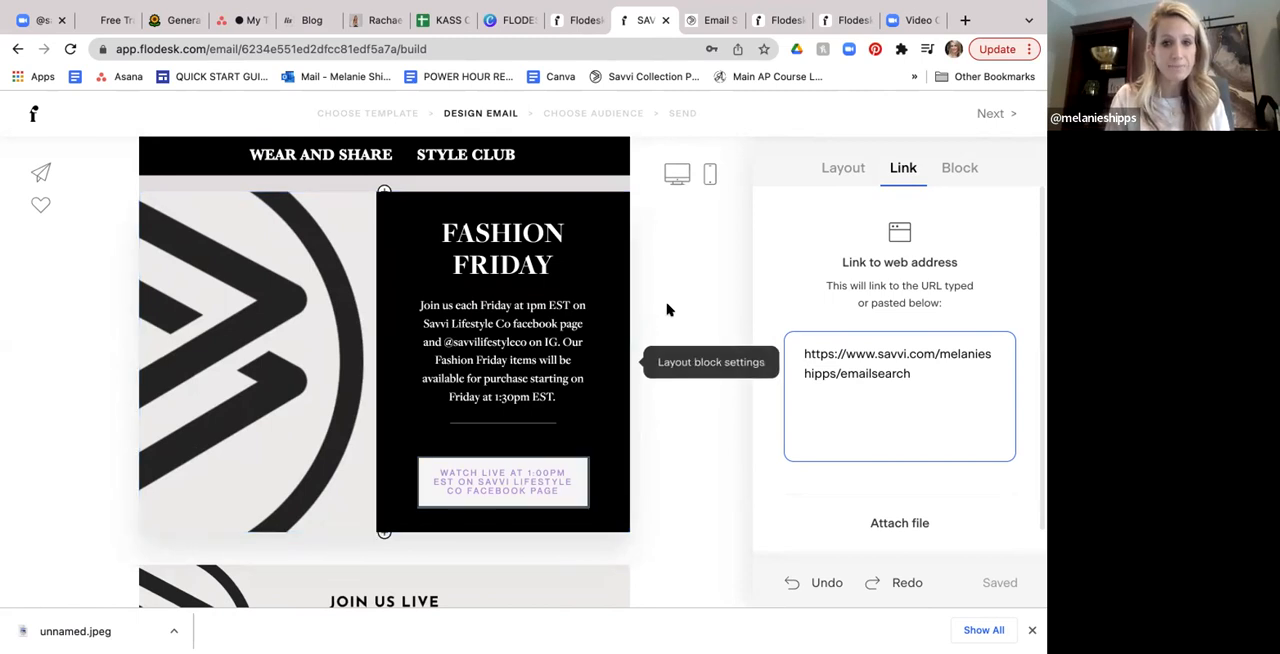
scroll(666, 308, "down", 1)
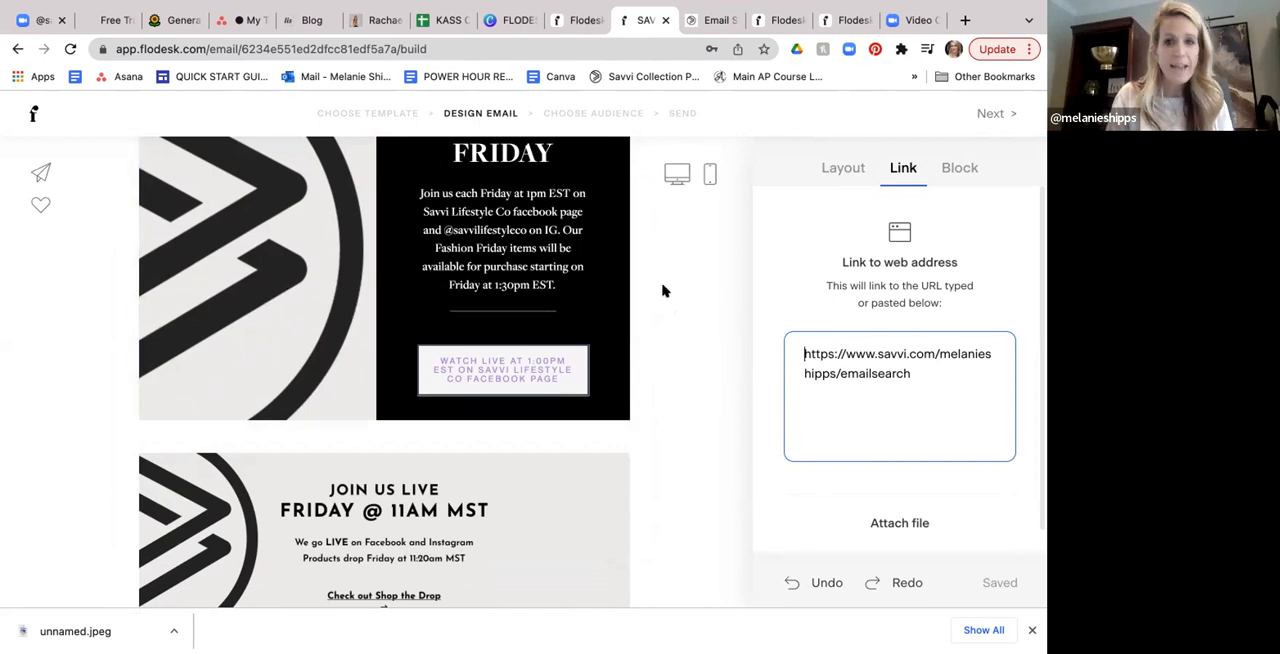
scroll(662, 290, "down", 4)
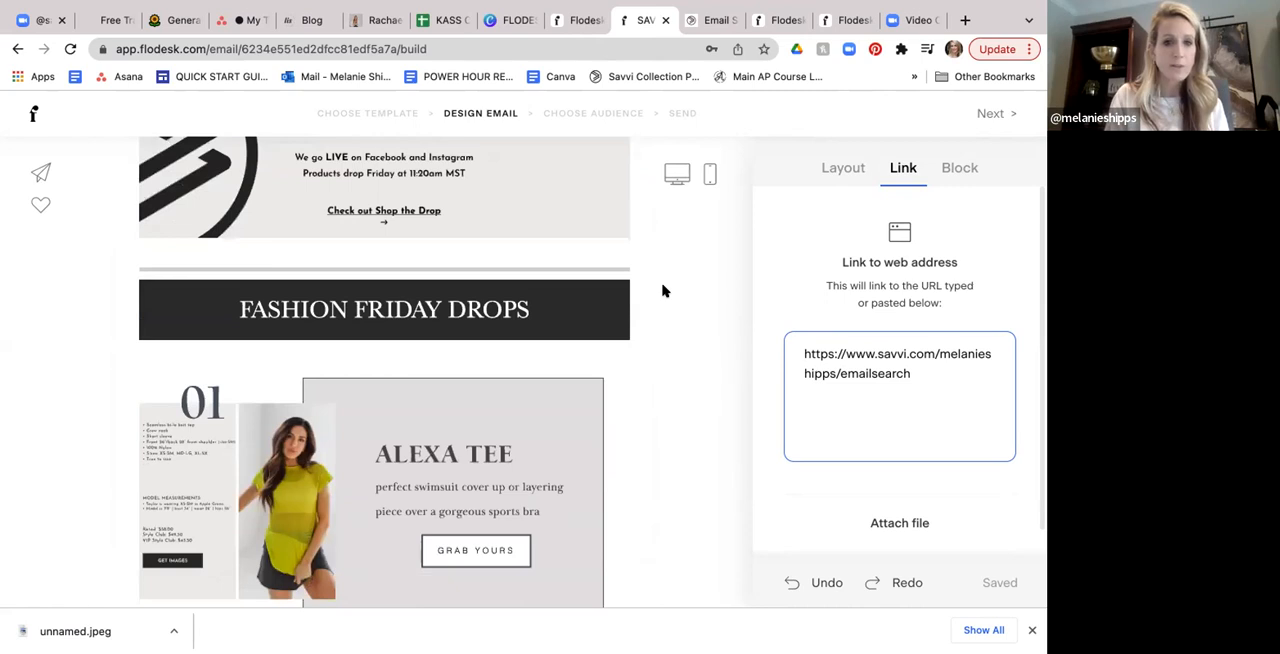
- Inspect the link of the Alexa Tee's 'Grab yours' button and select the whole product URL
scroll(662, 290, "down", 1)
scroll(662, 290, "down", 2)
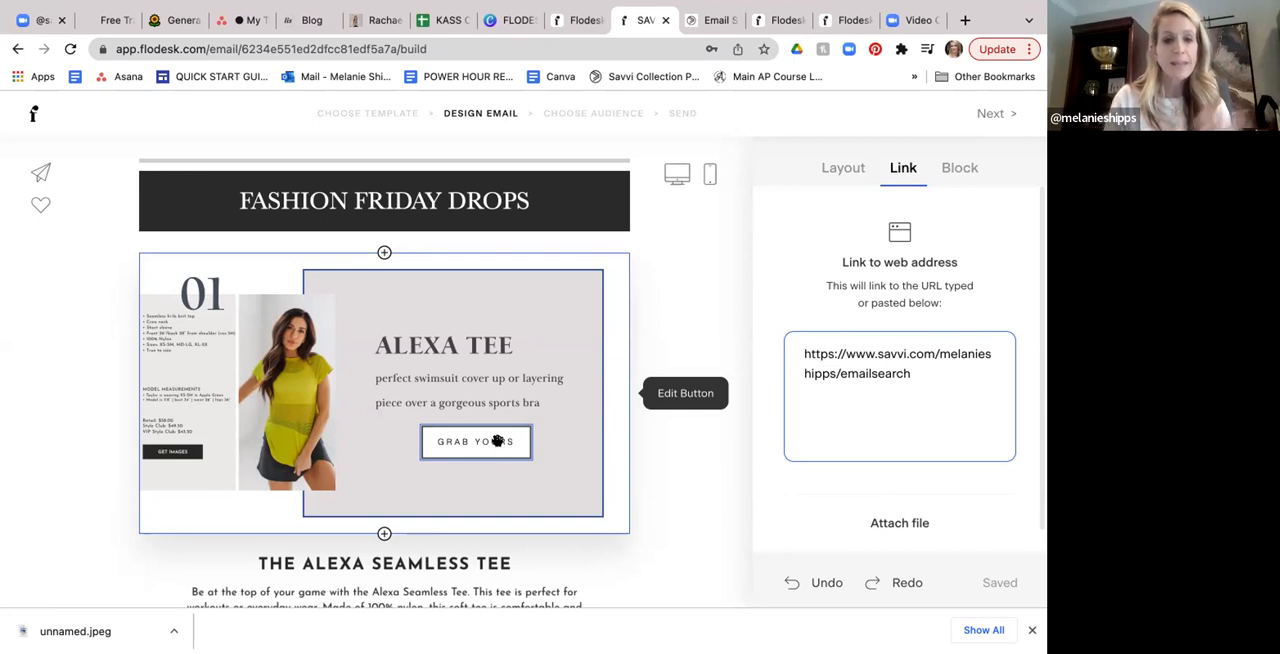
left_click(497, 441)
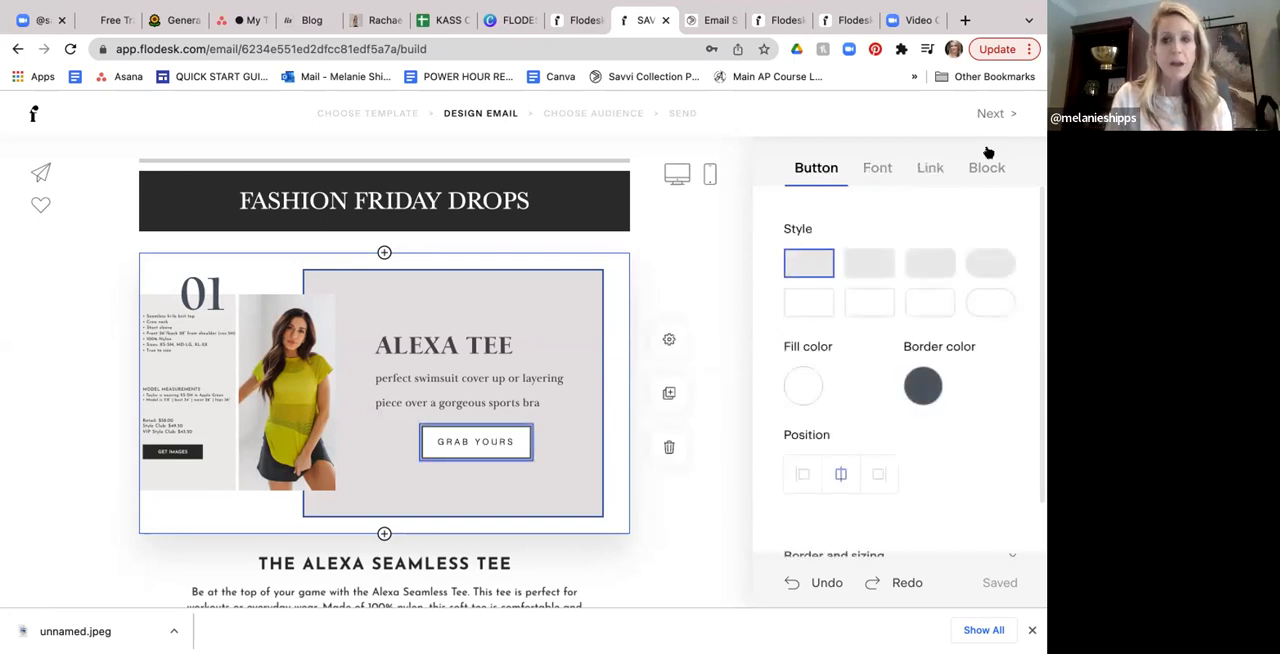
left_click(932, 170)
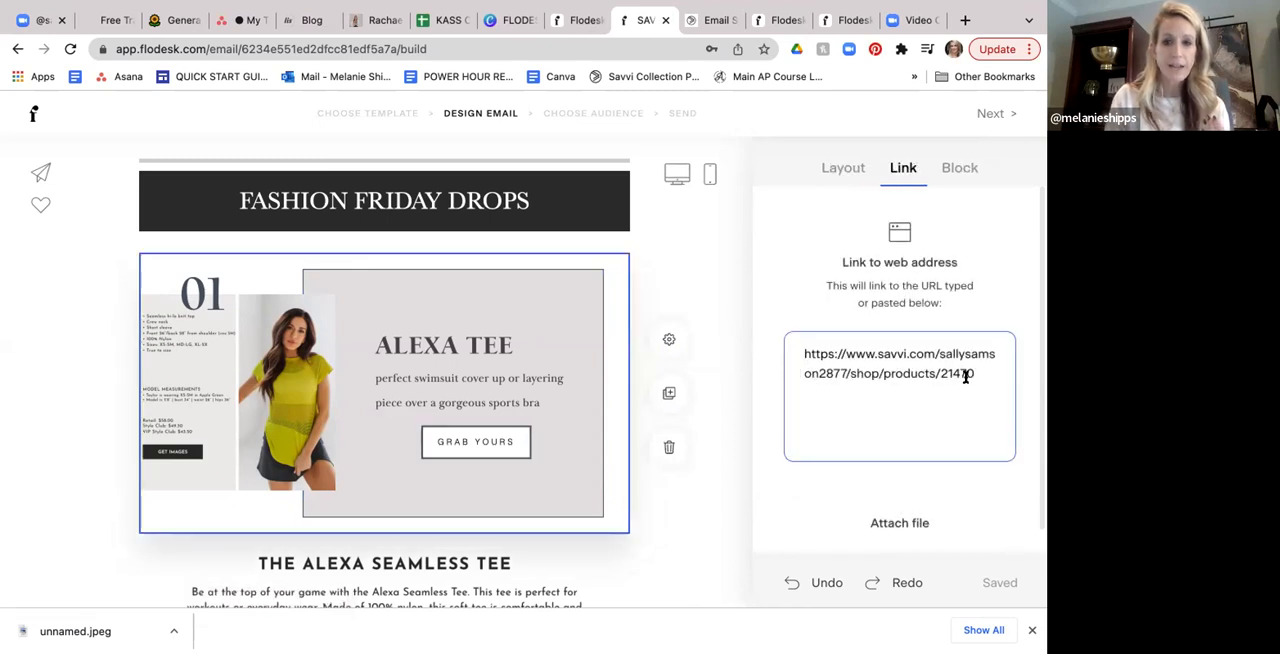
left_click_drag(976, 372, 804, 350)
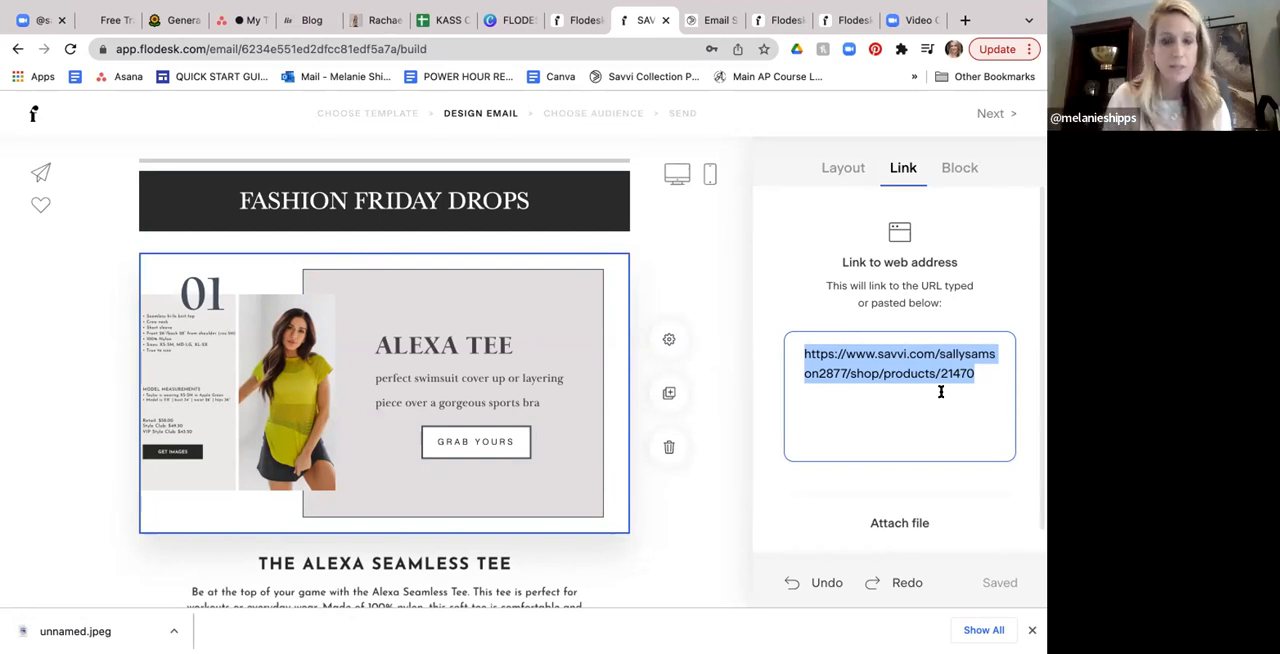
- Review the numbered product blocks and their descriptions, from the Alexa Seamless Tee through the Stevie Bra and Geo Legging to the Josie Tank
scroll(913, 393, "down", 1)
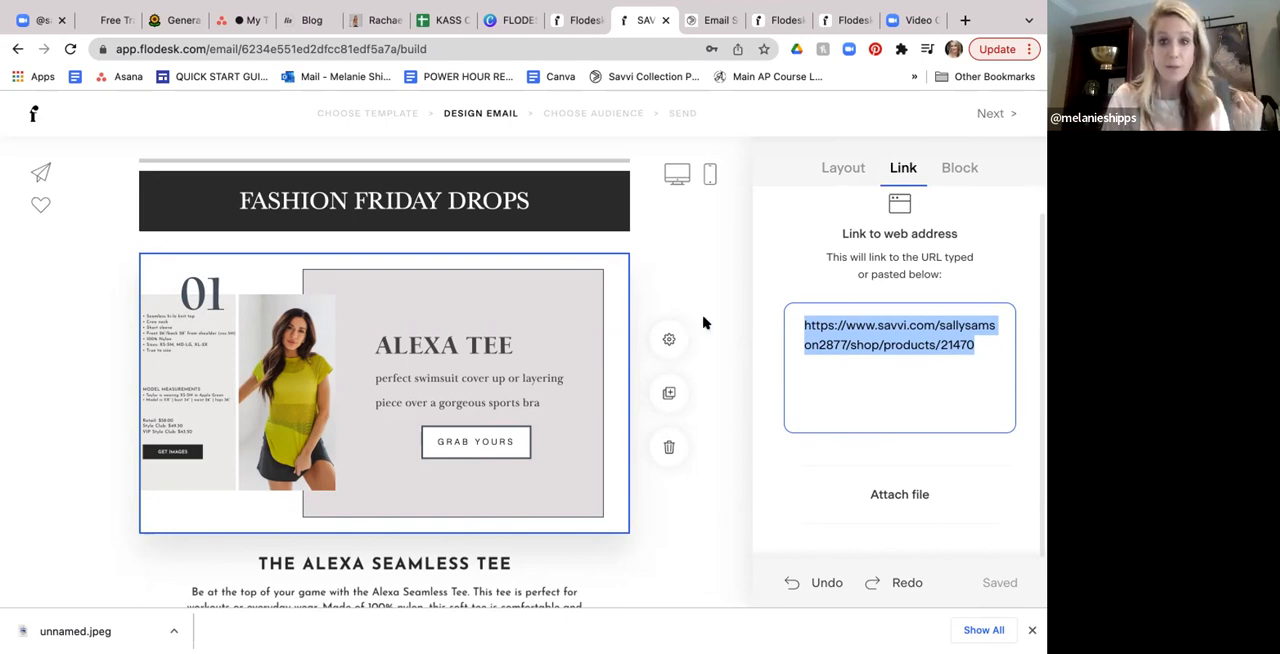
scroll(703, 321, "down", 5)
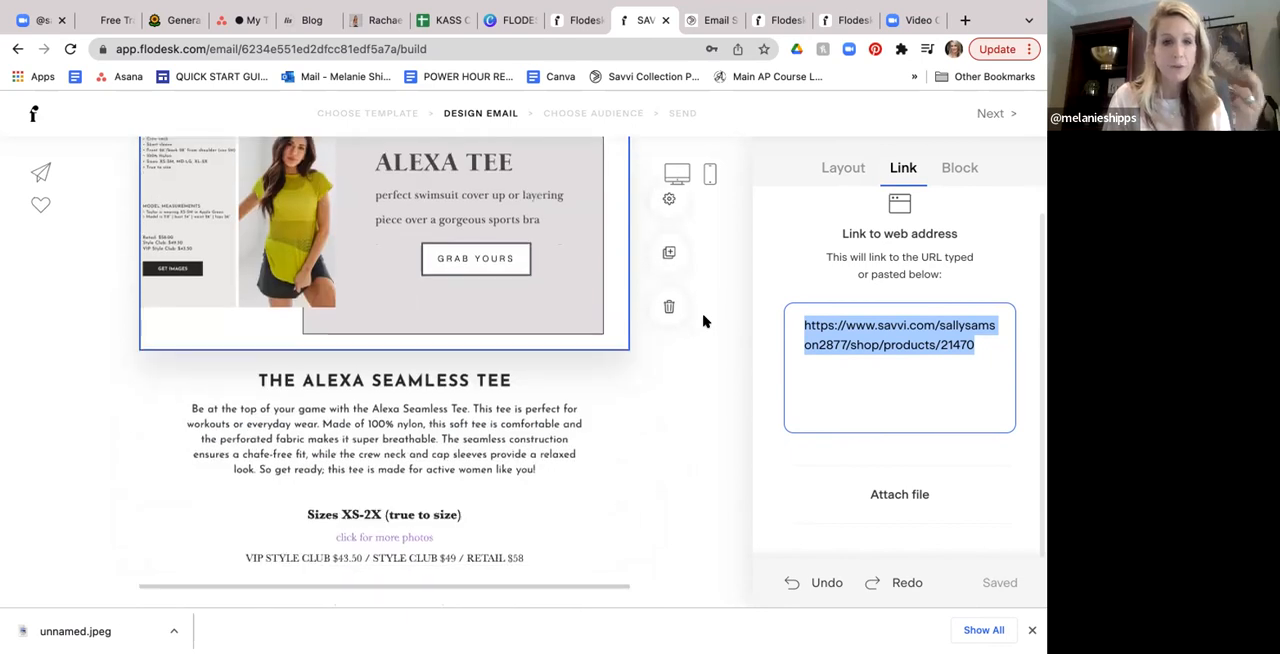
scroll(709, 325, "down", 1)
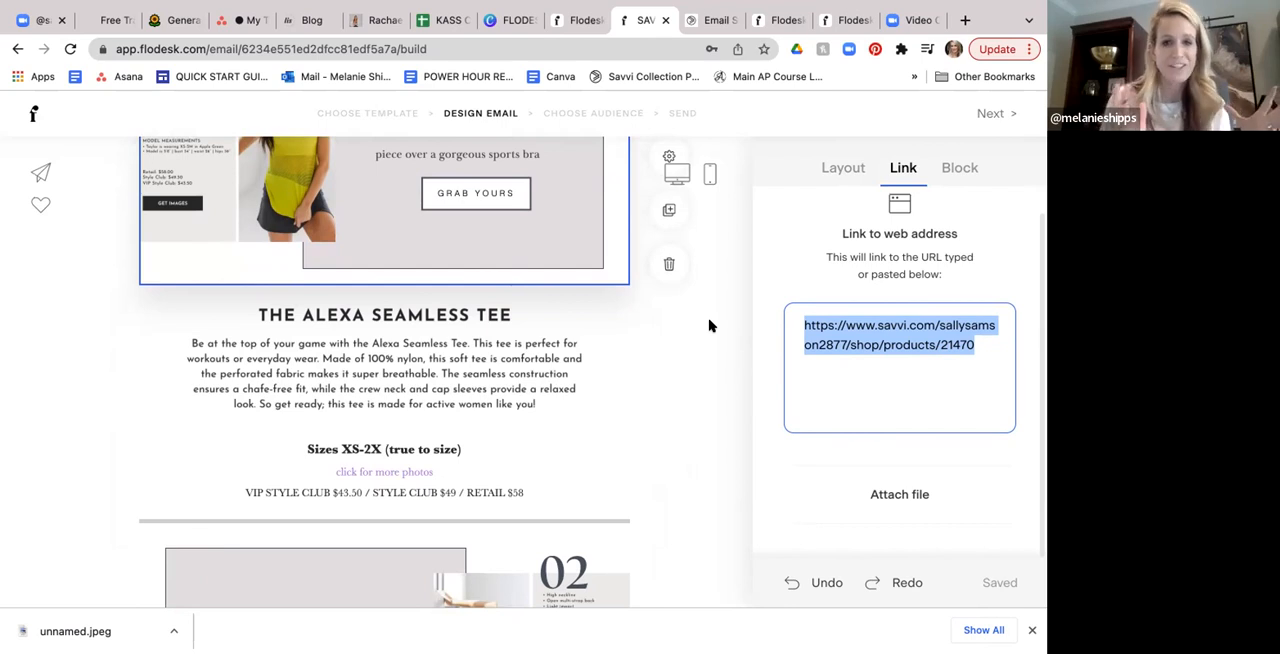
scroll(709, 326, "down", 3)
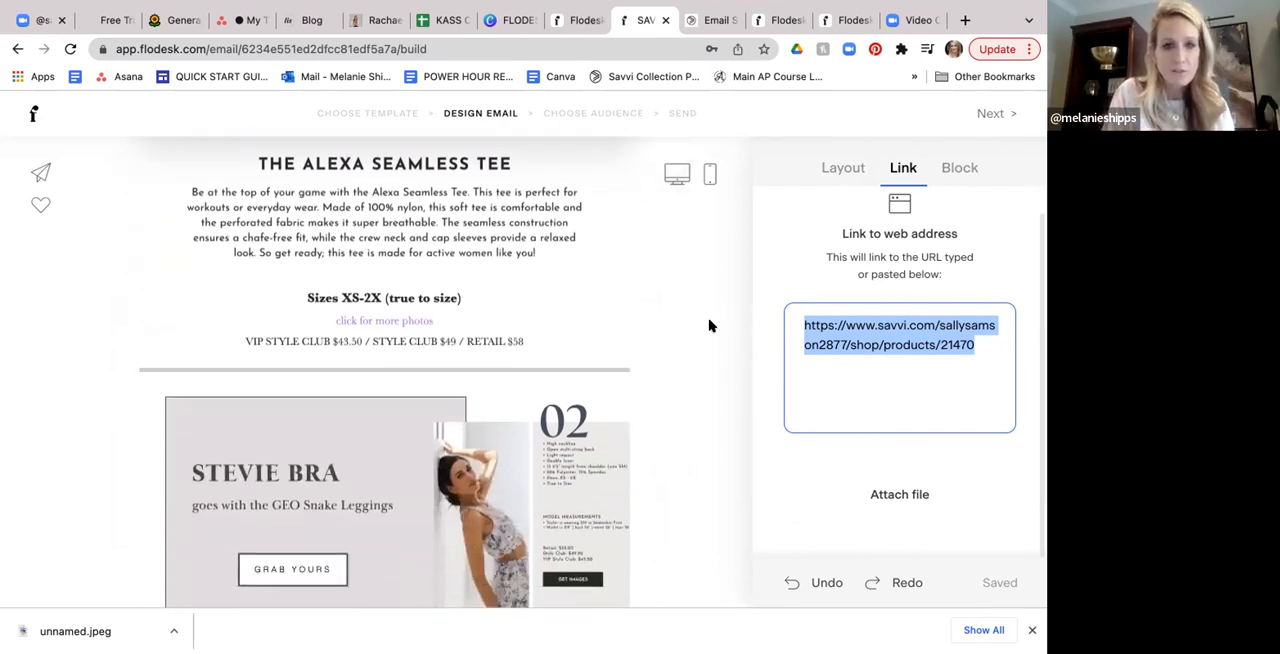
scroll(709, 326, "down", 2)
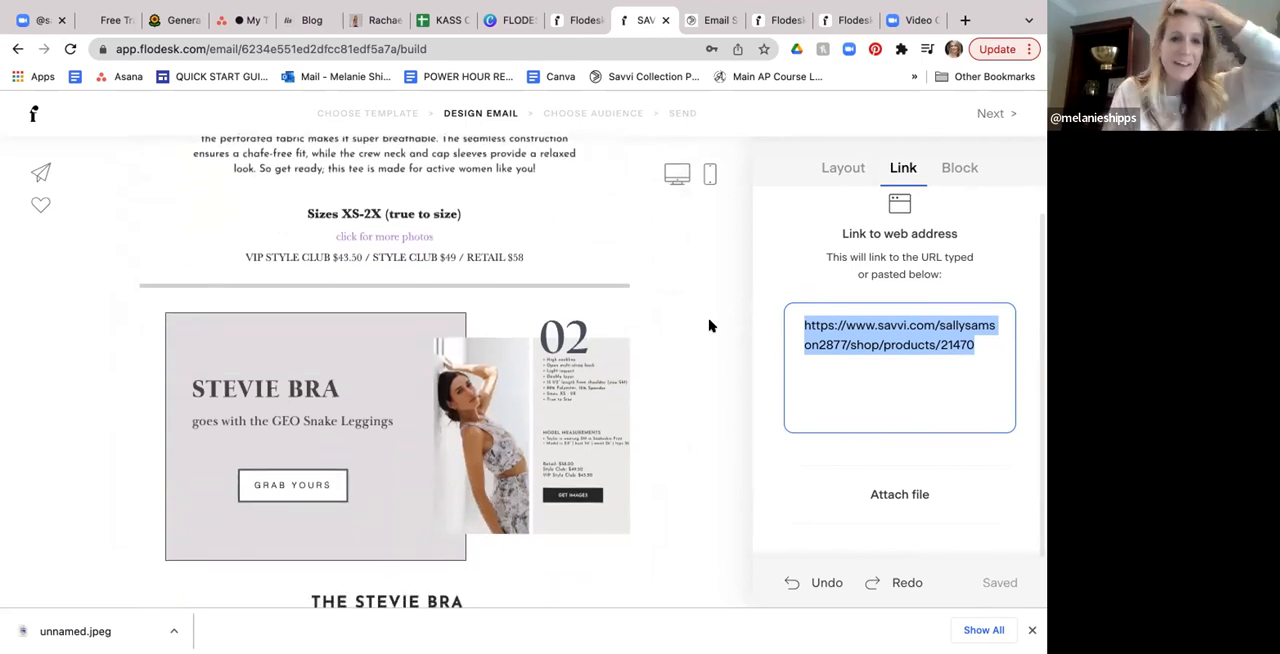
scroll(709, 326, "down", 3)
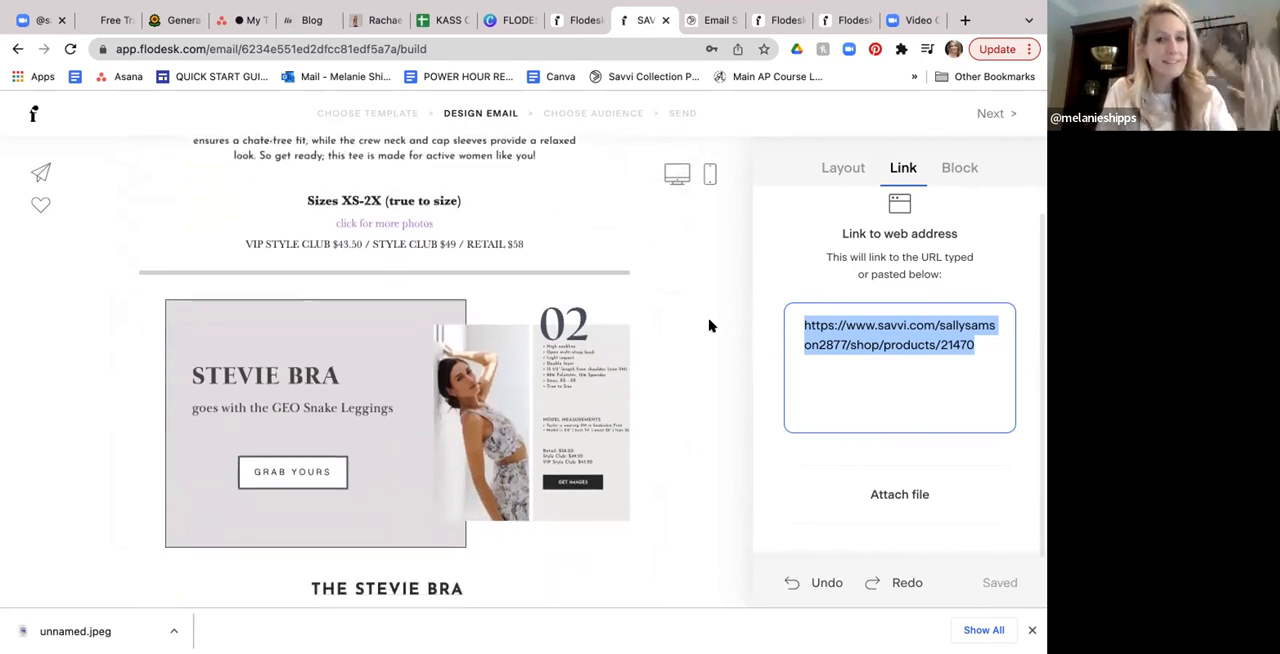
scroll(709, 326, "down", 5)
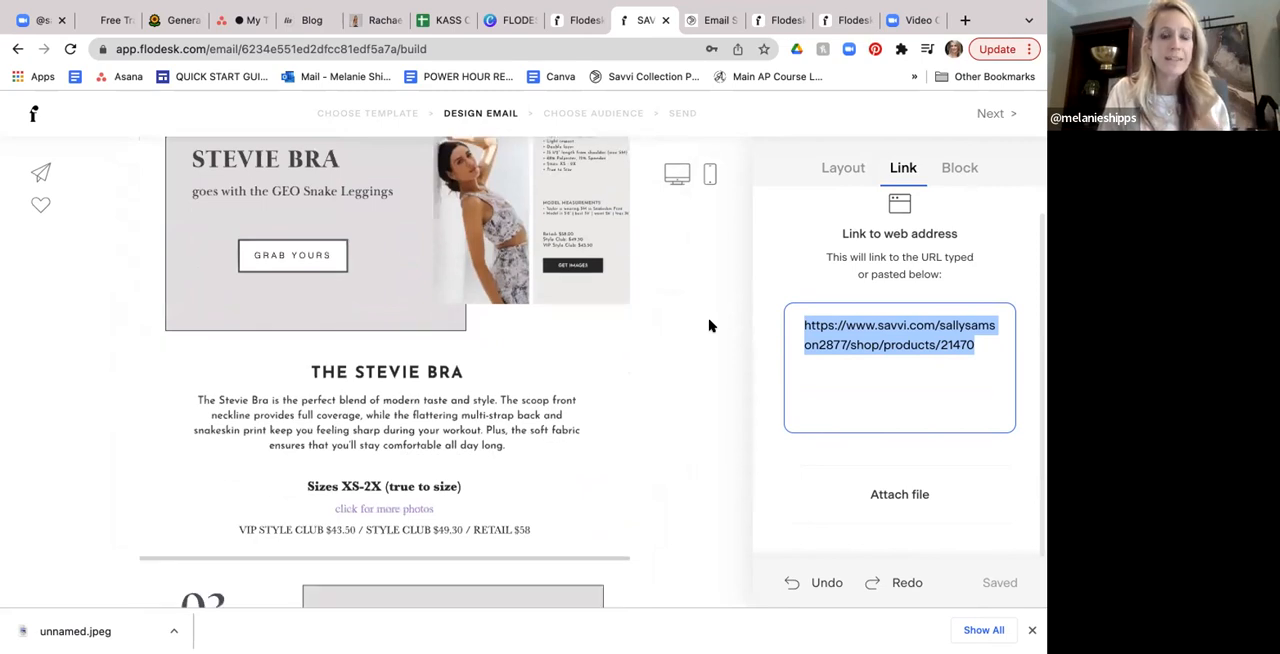
scroll(709, 326, "down", 4)
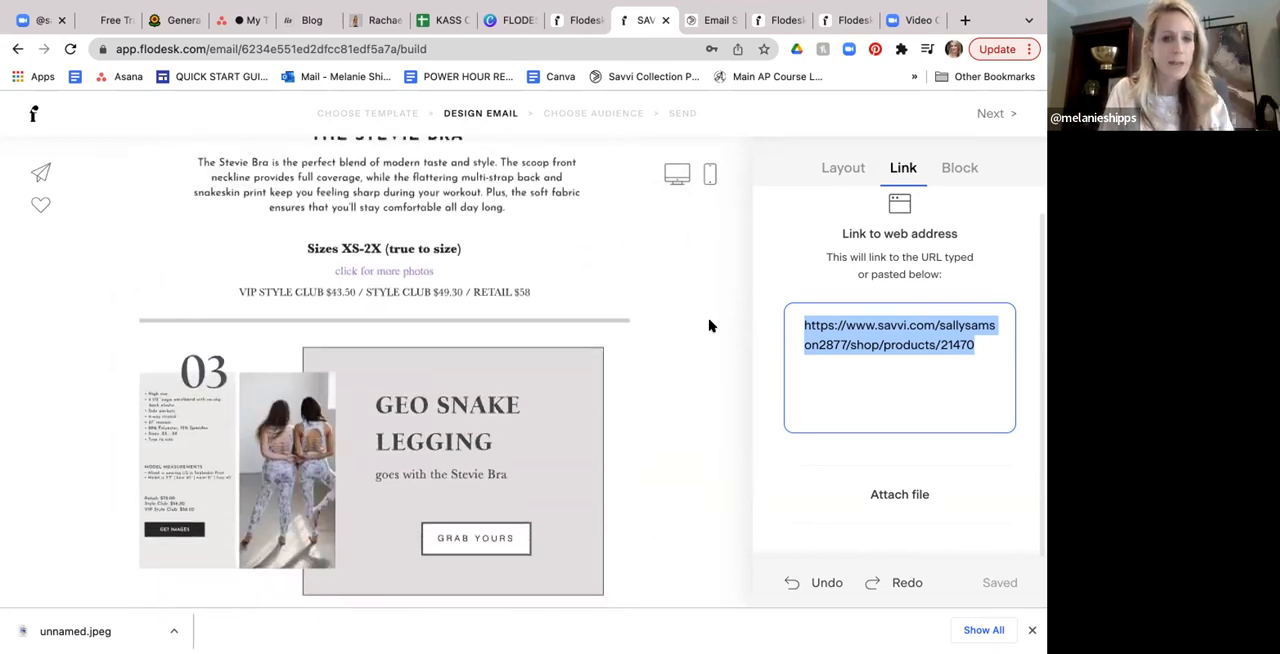
scroll(709, 326, "down", 4)
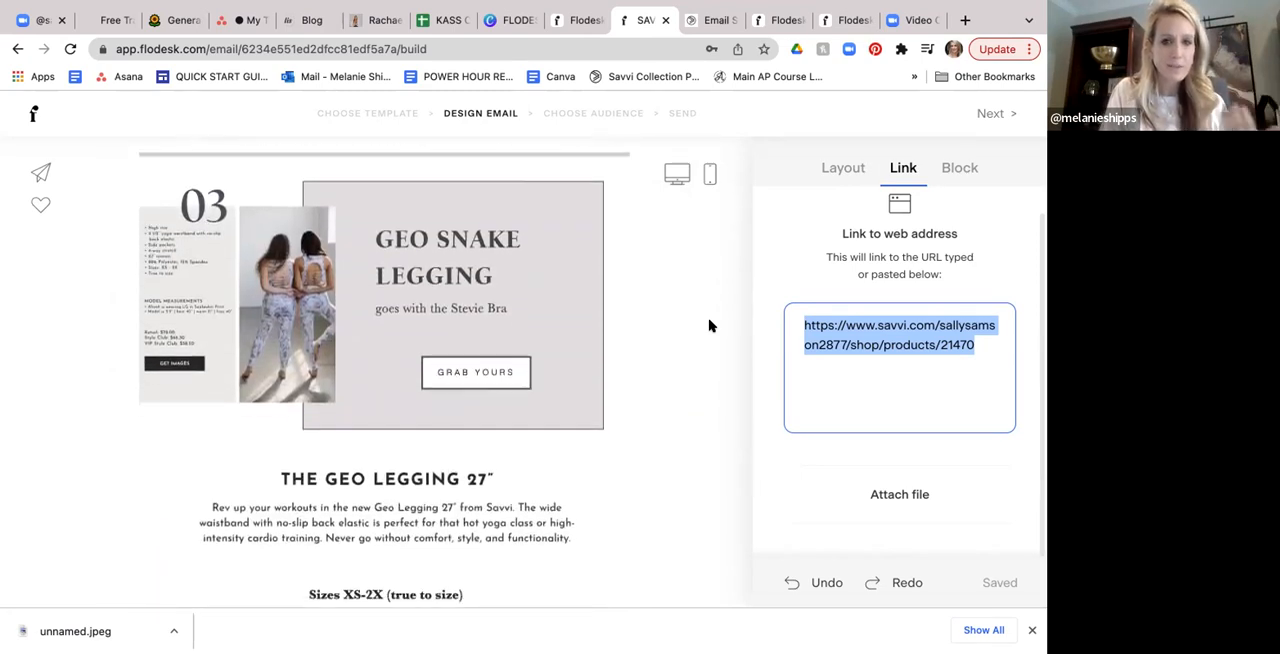
scroll(709, 326, "down", 8)
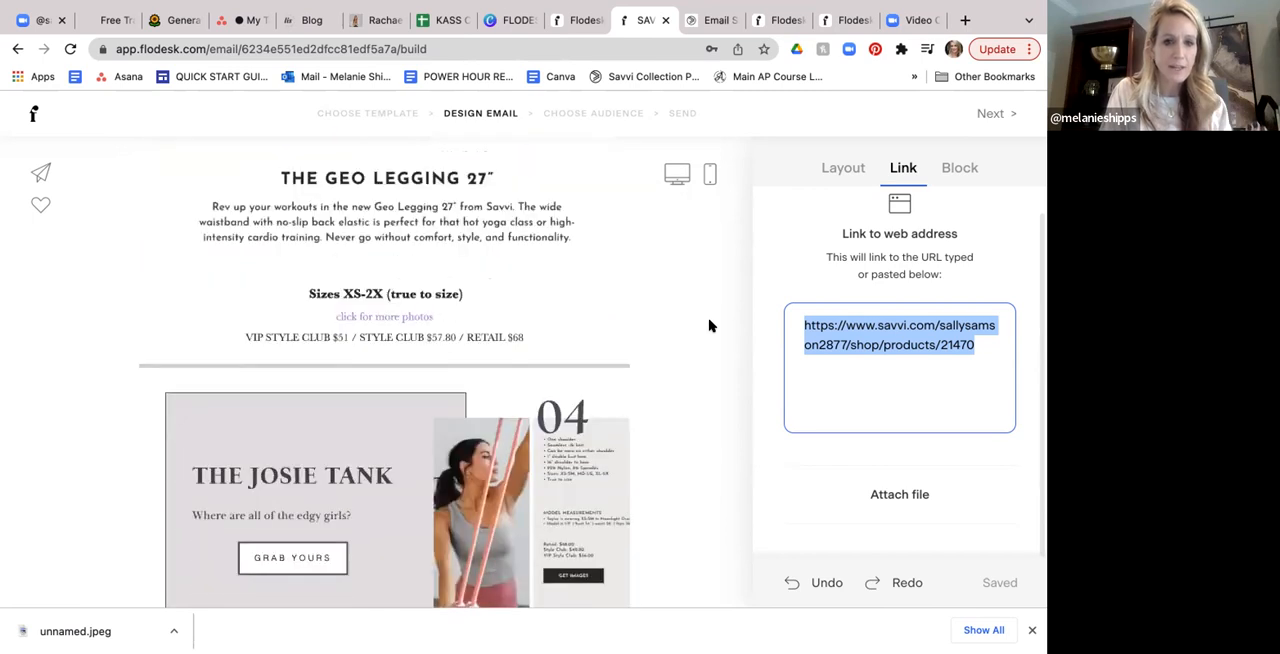
scroll(709, 326, "down", 5)
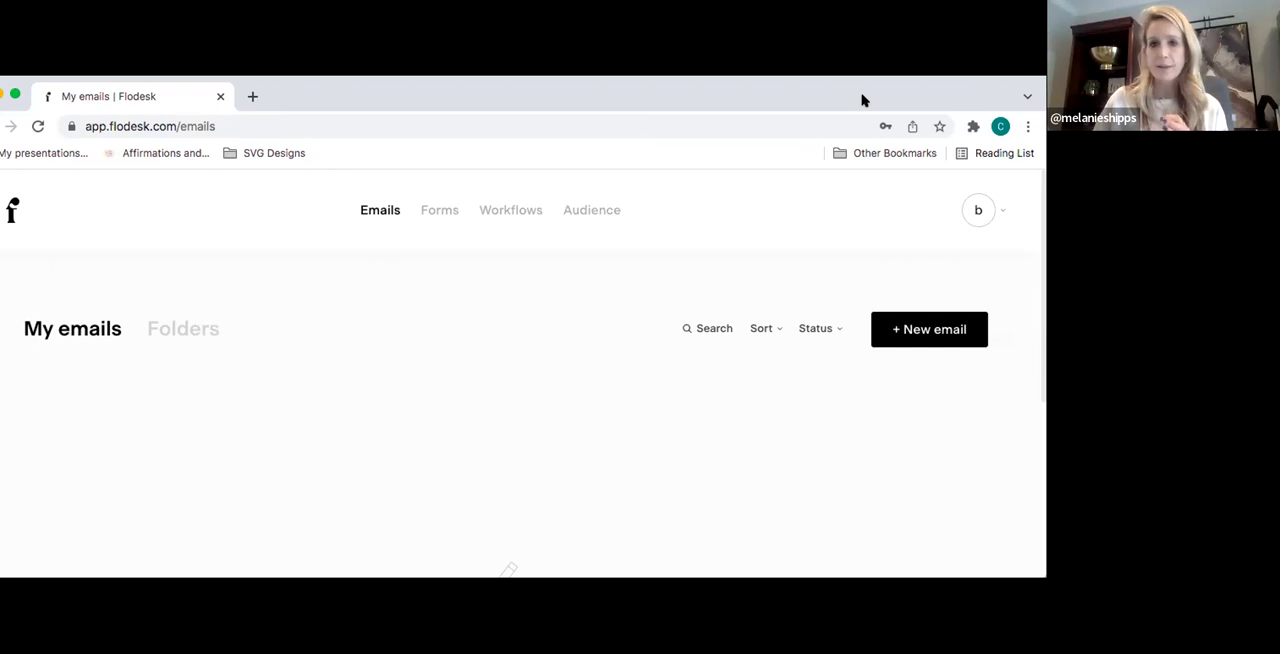
- Open the account overview and enter the account holder's full name in the account details
left_click(998, 212)
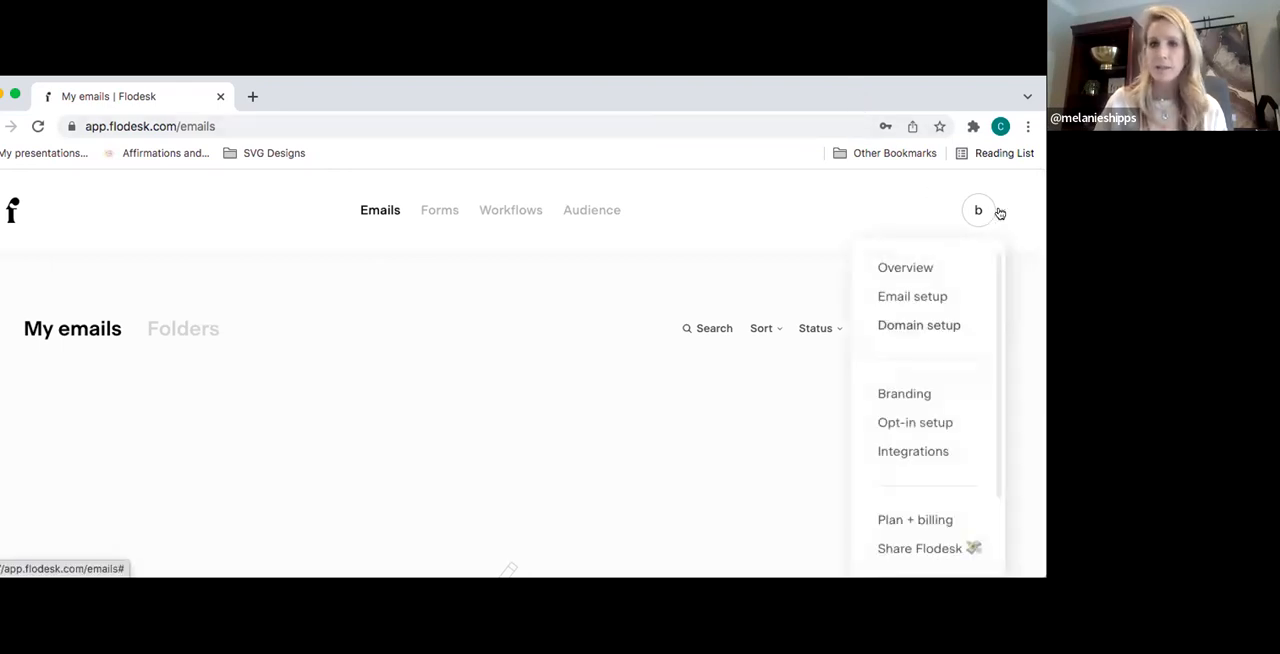
left_click(920, 266)
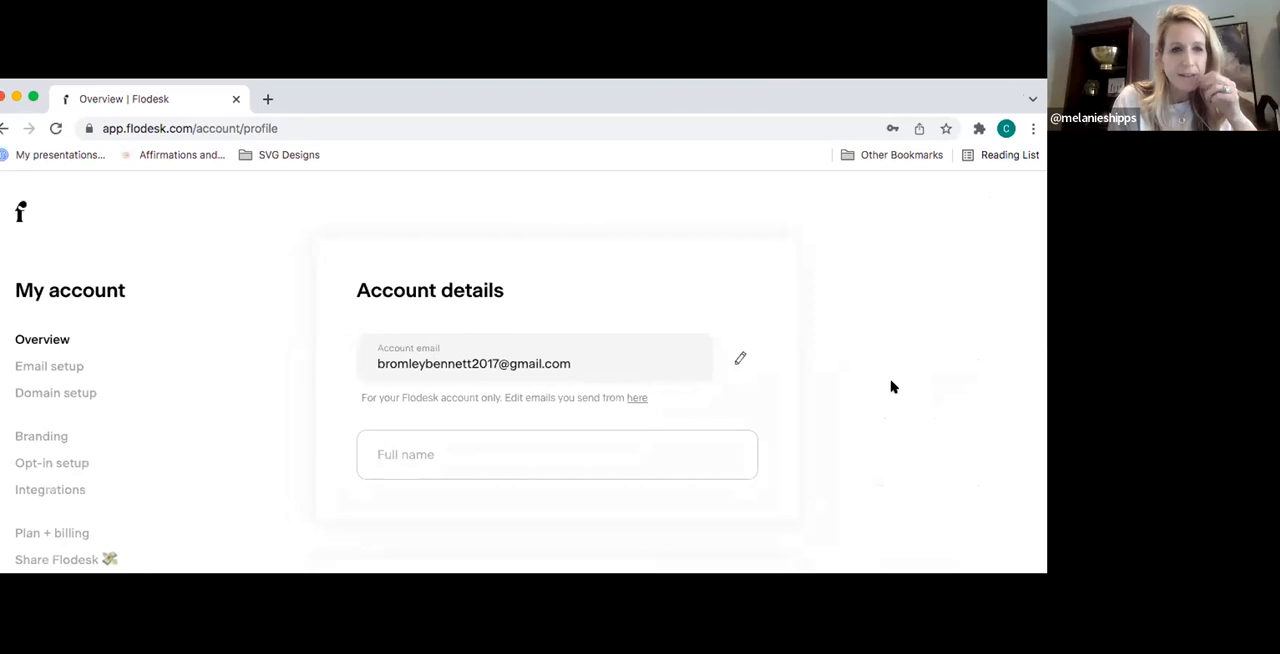
scroll(894, 386, "down", 2)
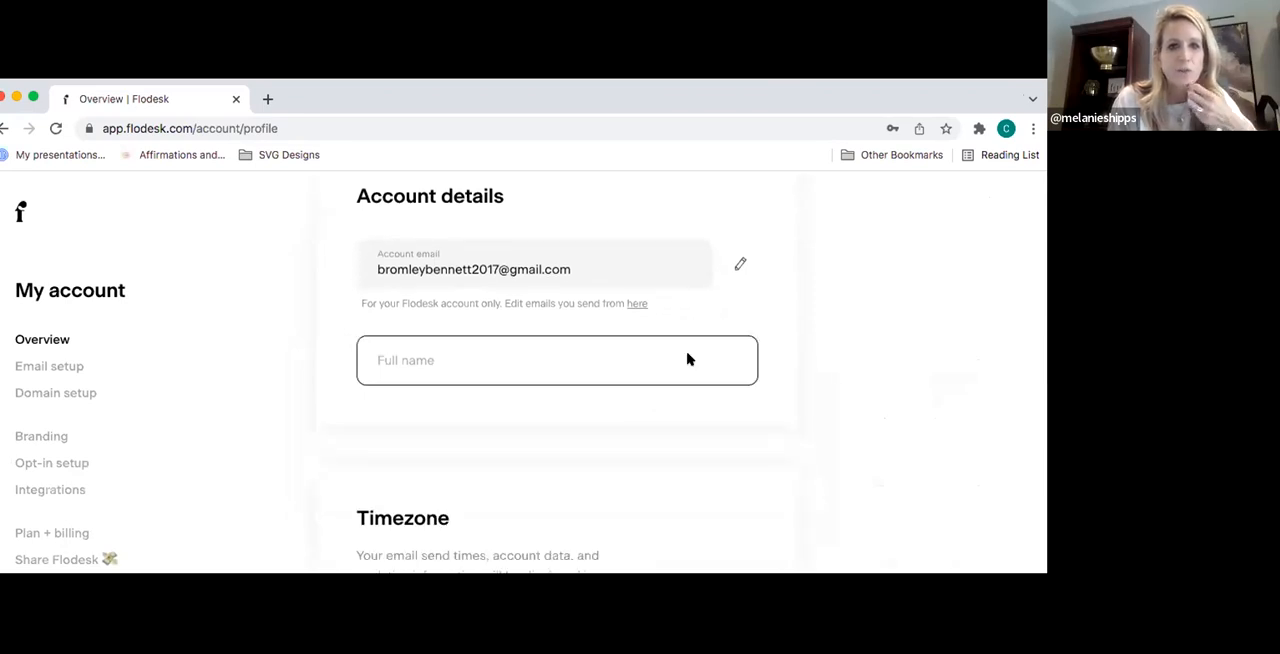
left_click(687, 359)
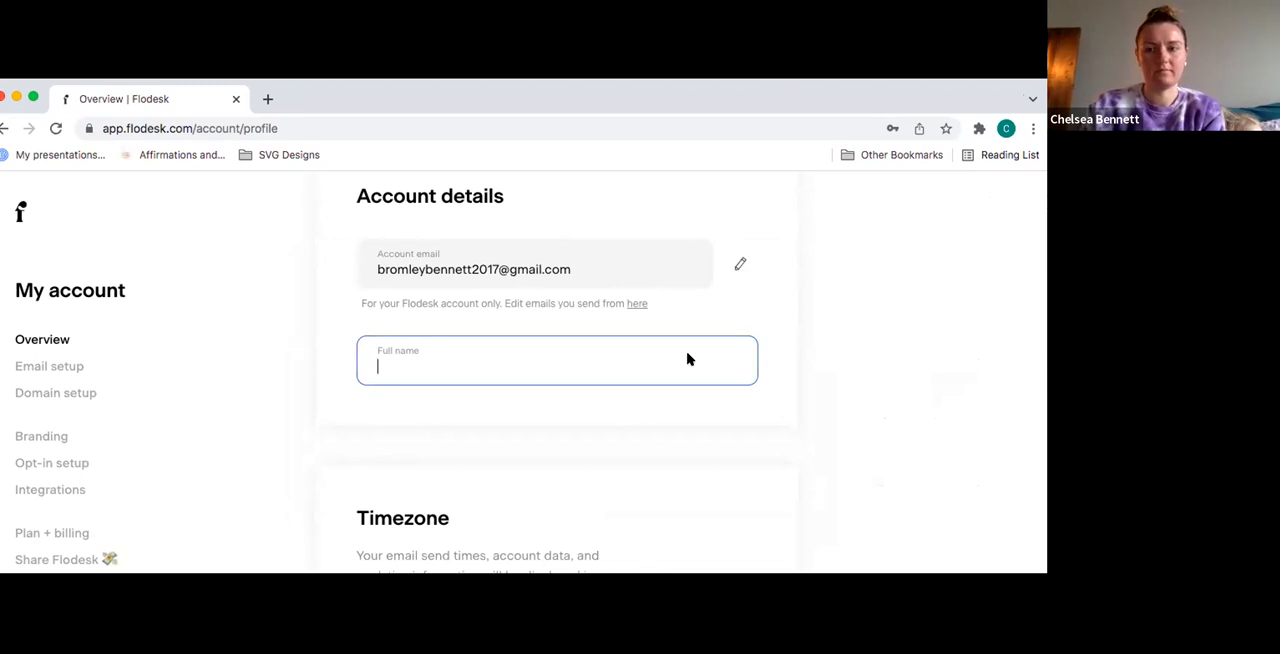
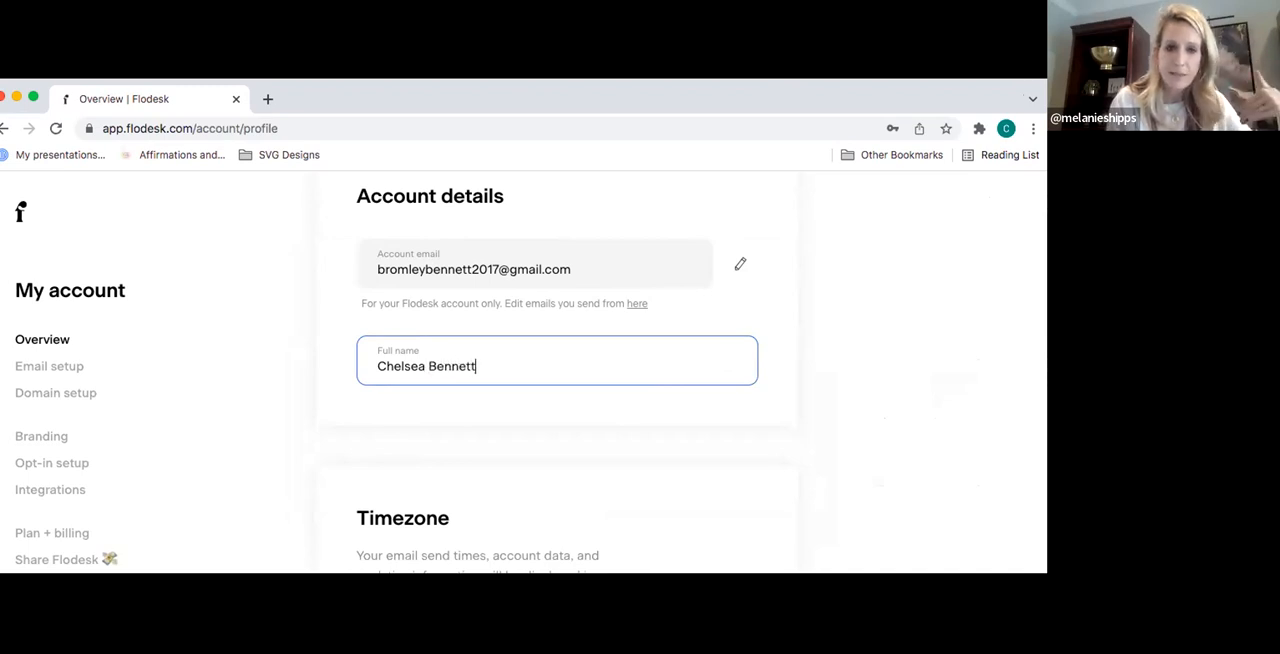
- Save the entered full name and set the account timezone to Eastern Time - US & Canada
left_click(847, 341)
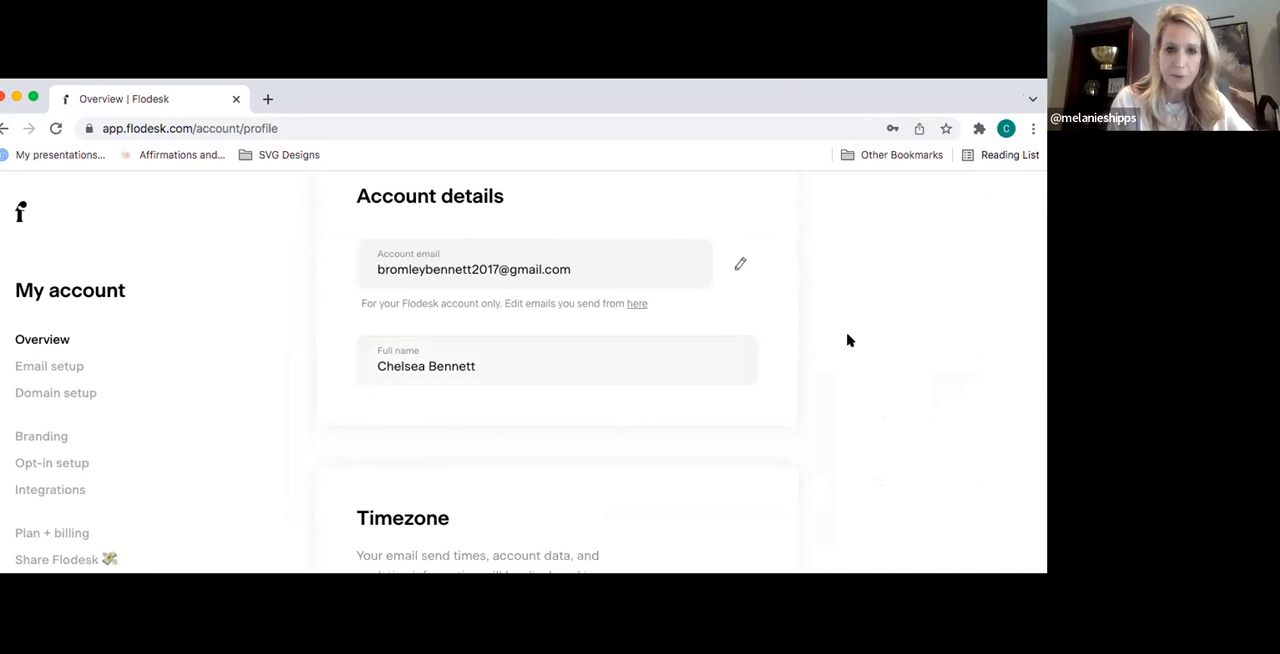
scroll(847, 341, "down", 5)
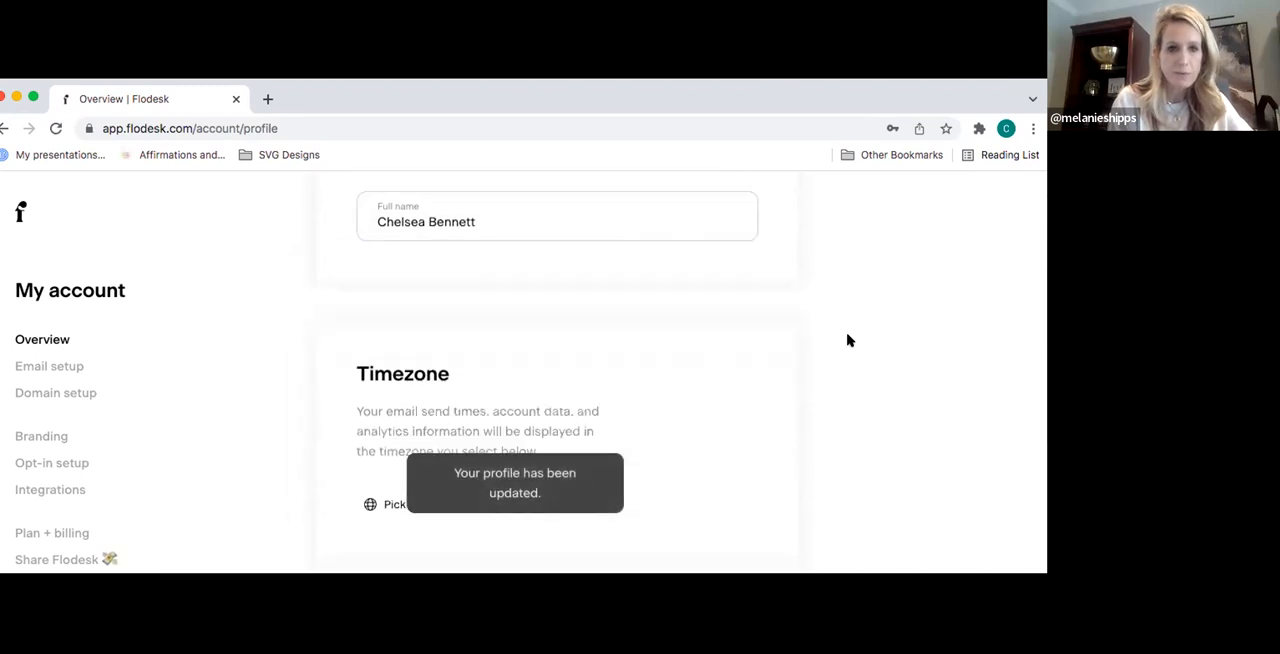
left_click(437, 378)
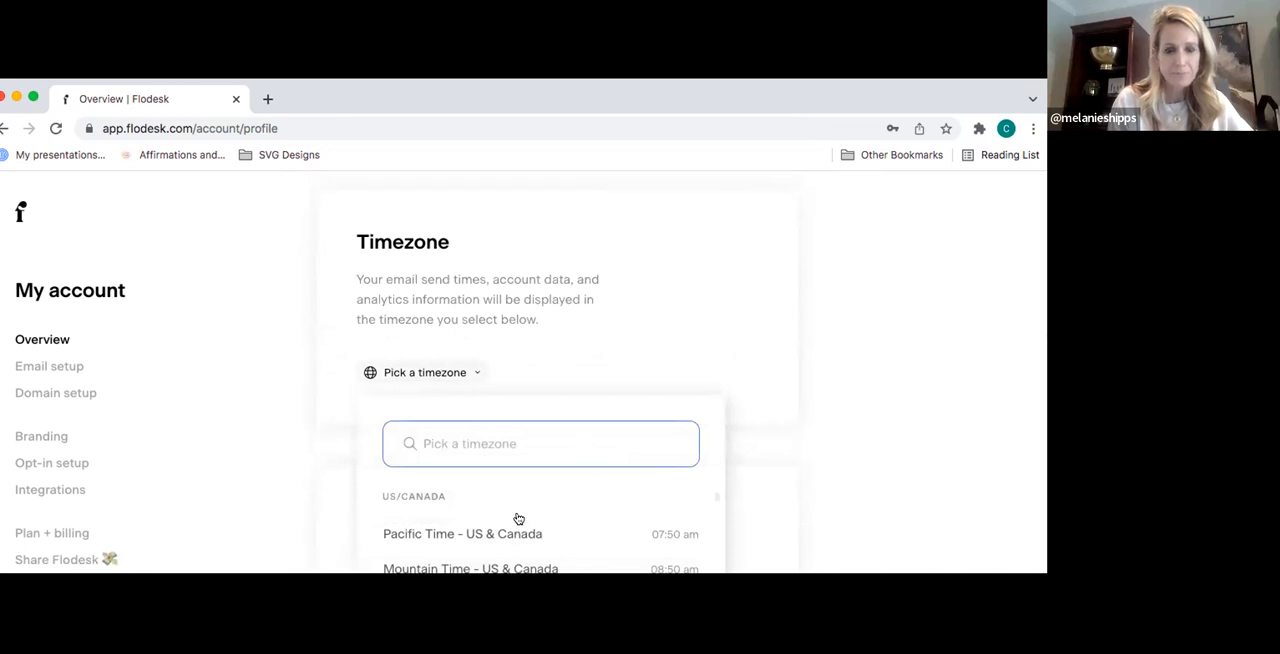
scroll(548, 512, "down", 1)
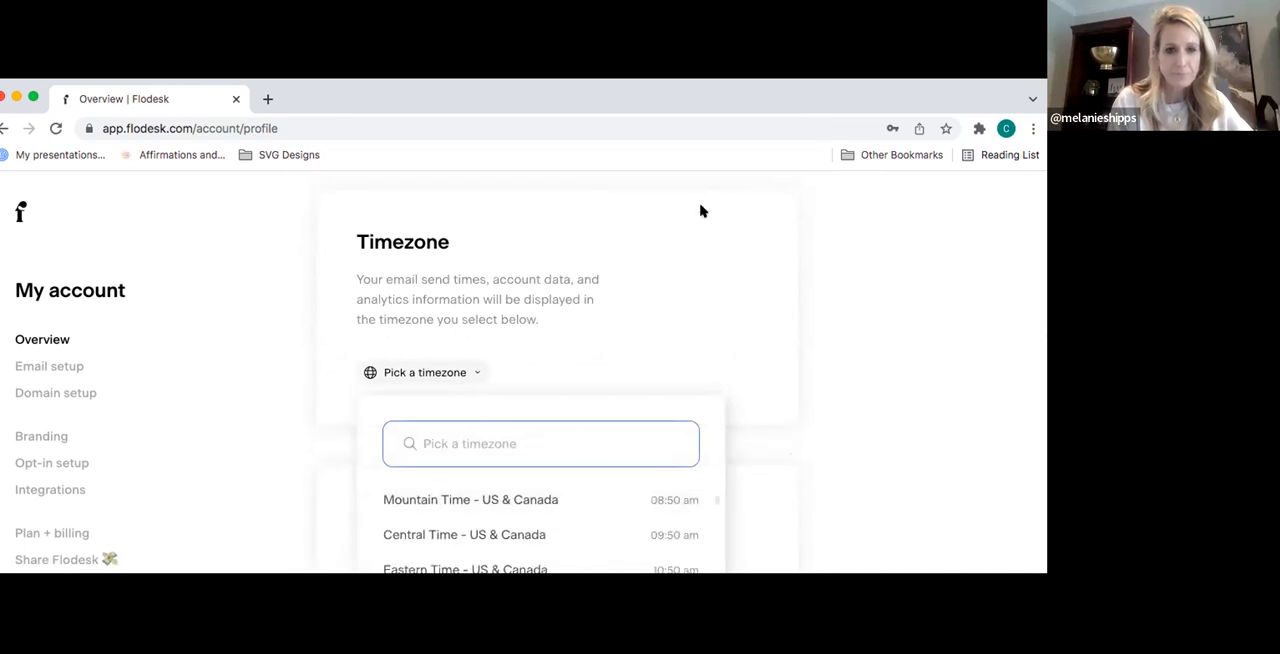
scroll(836, 334, "down", 2)
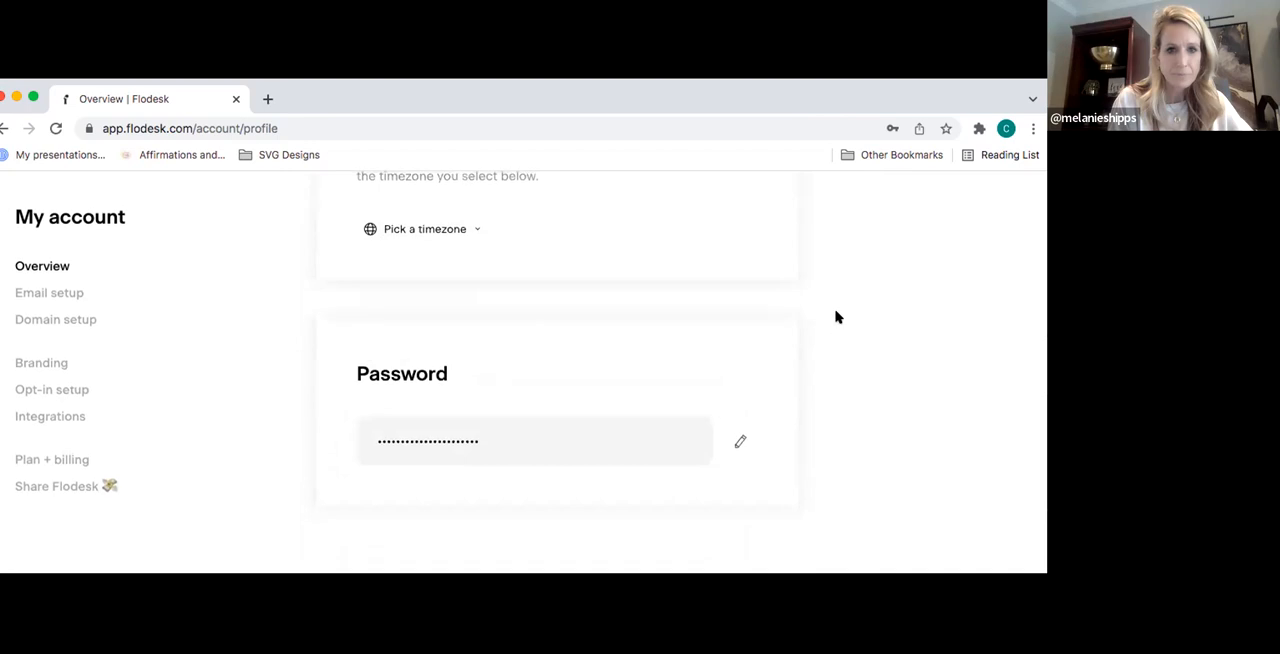
scroll(837, 314, "up", 1)
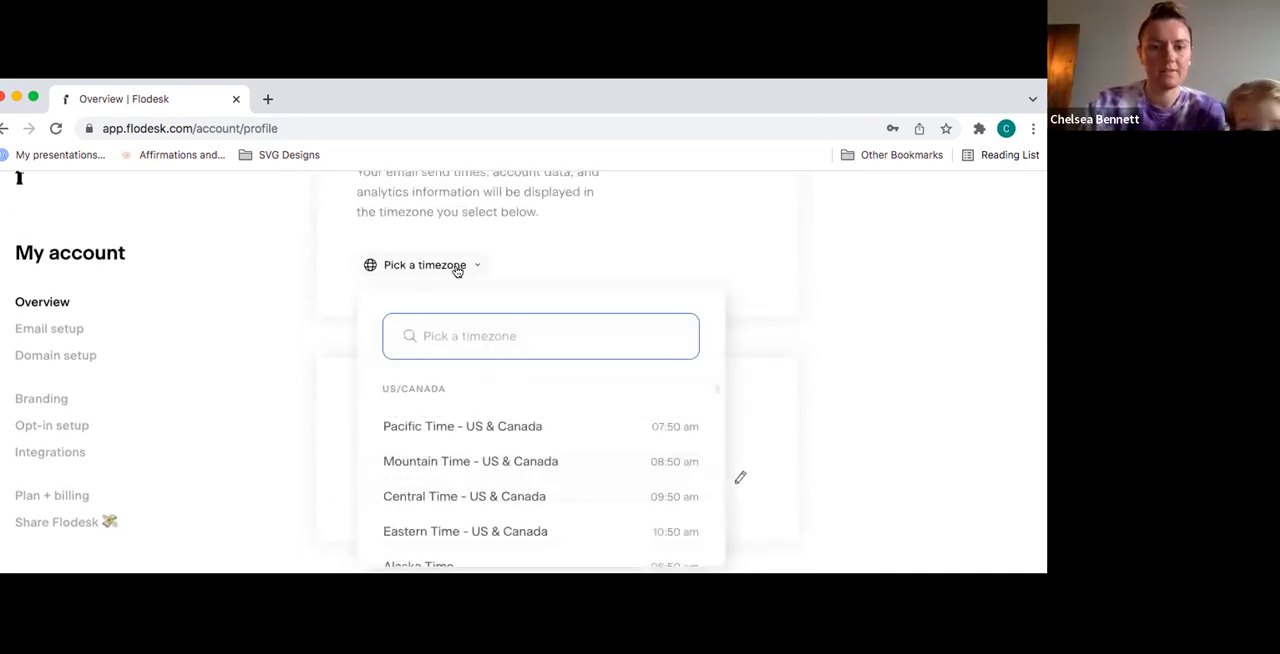
left_click(507, 531)
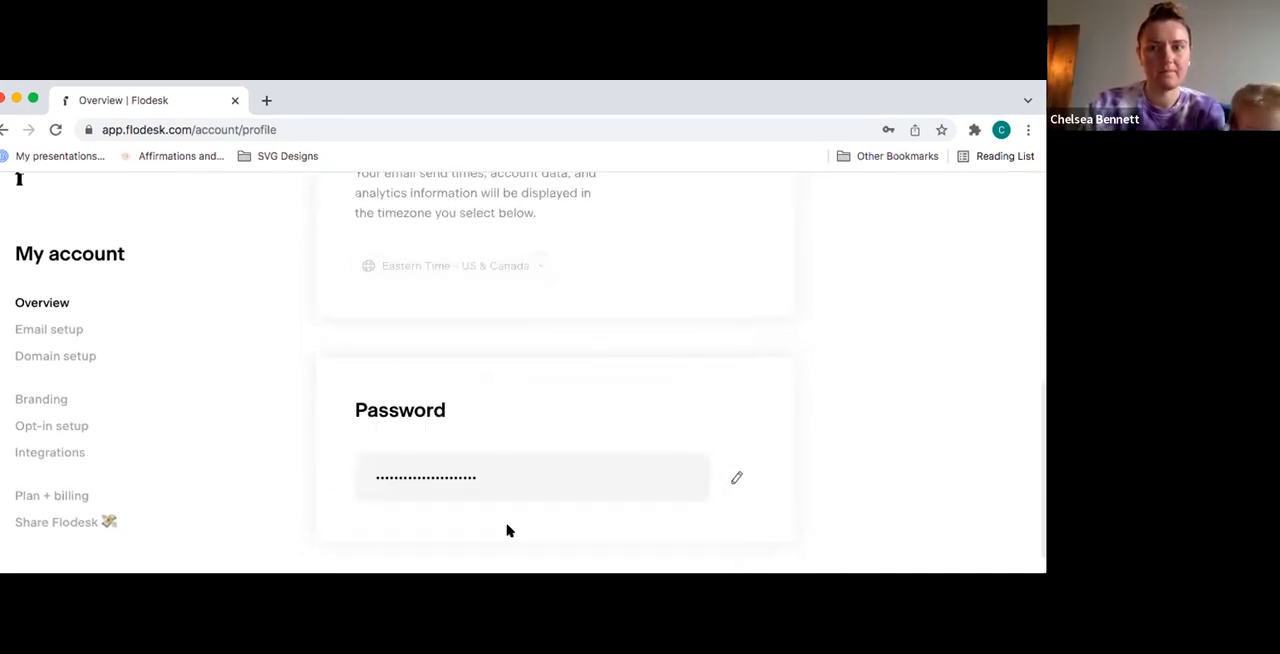
- Enter the account holder's full name as the default sender's From name in the email setup
scroll(848, 367, "down", 1)
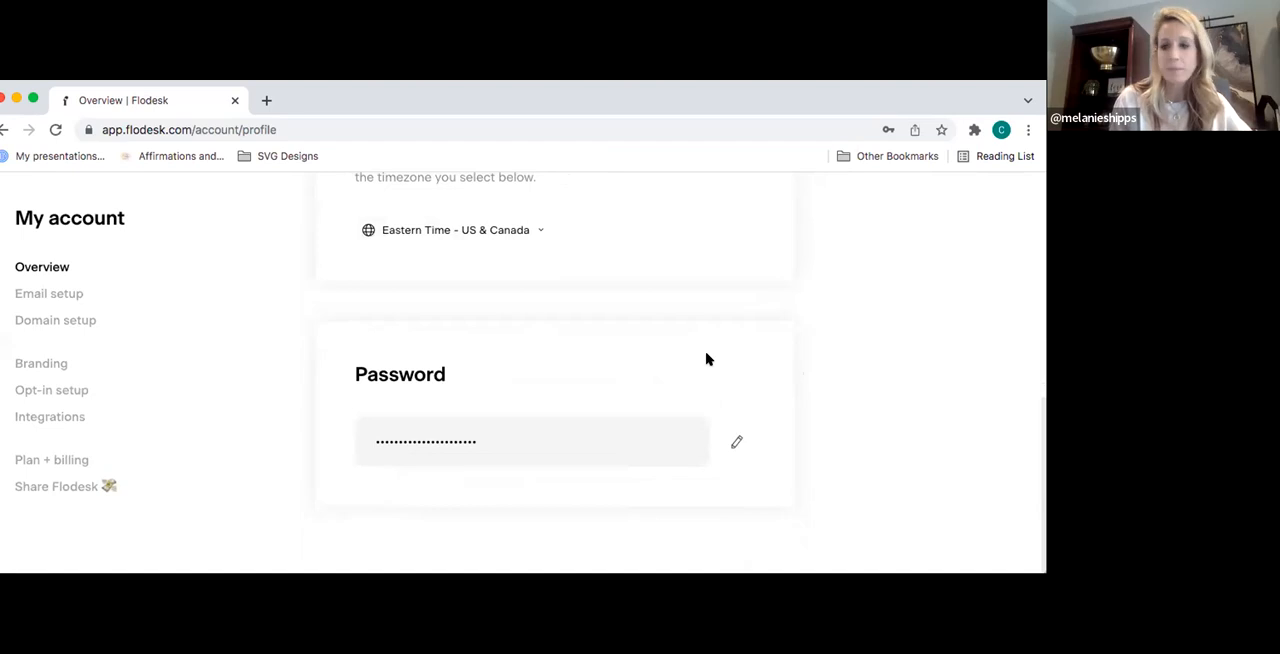
left_click(66, 294)
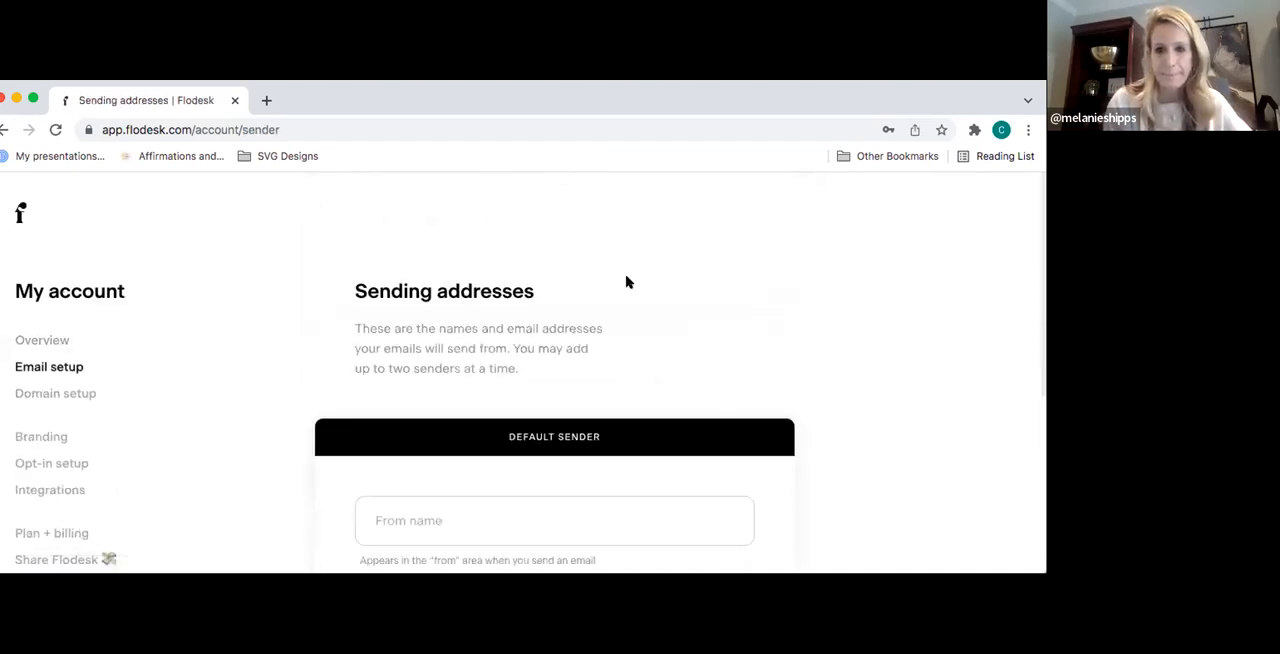
scroll(783, 317, "down", 3)
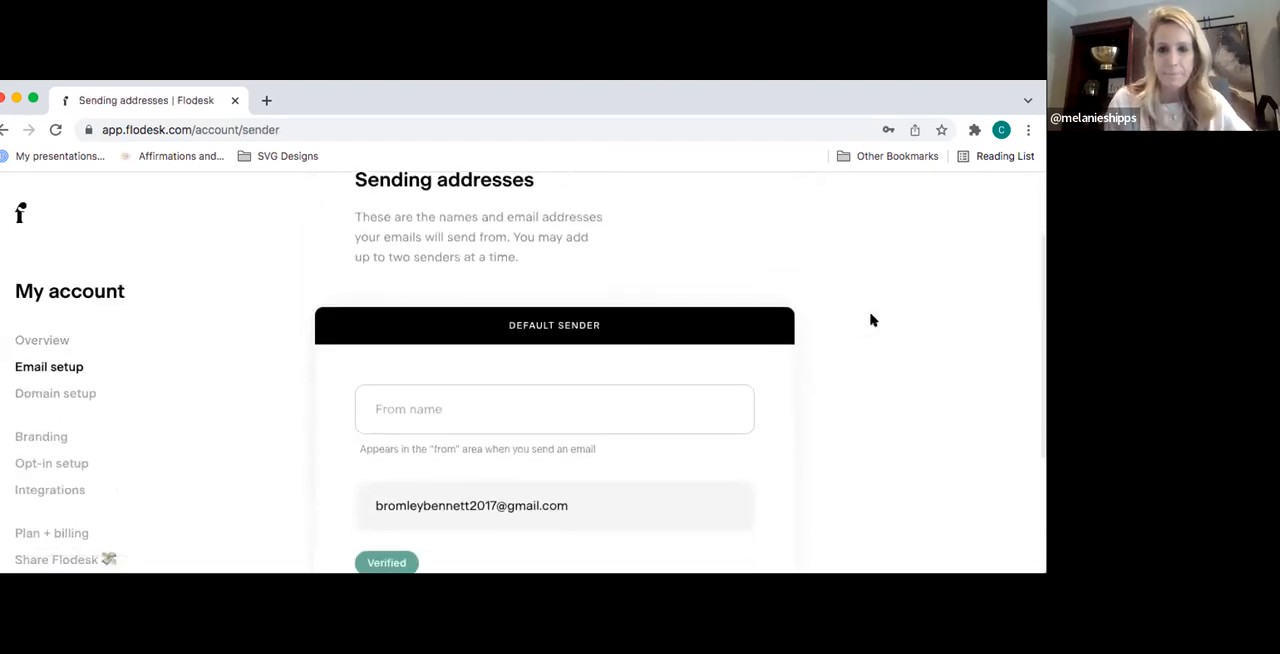
scroll(870, 320, "down", 1)
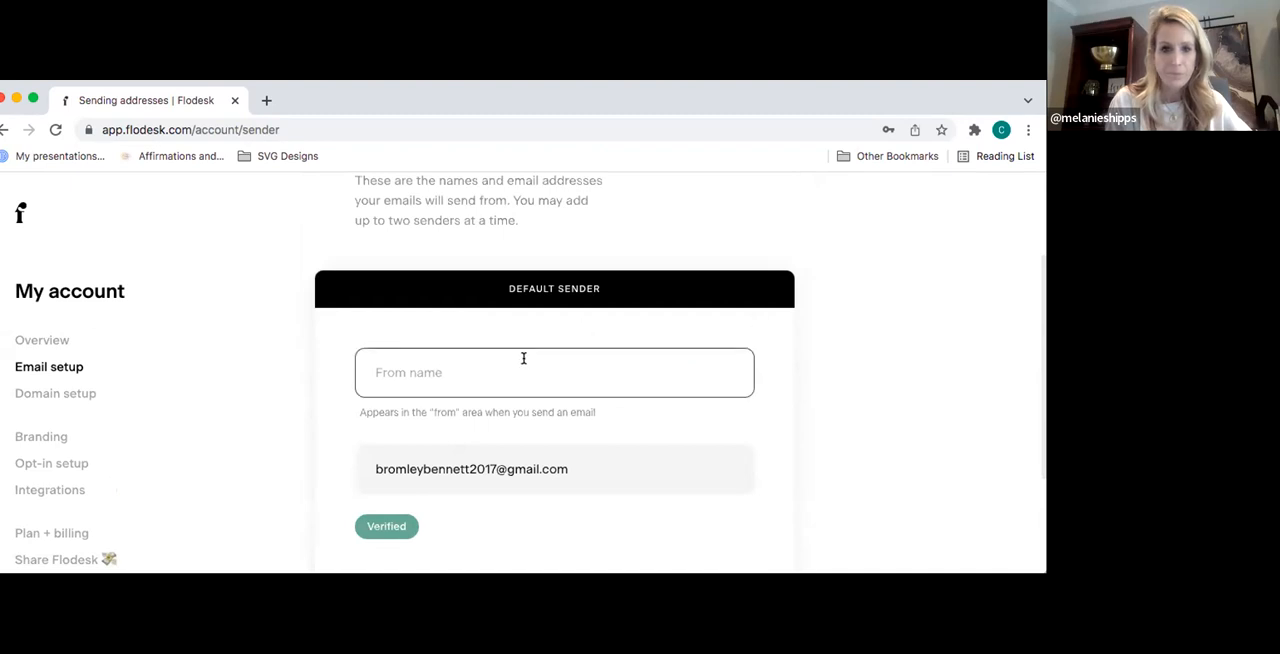
left_click(418, 378)
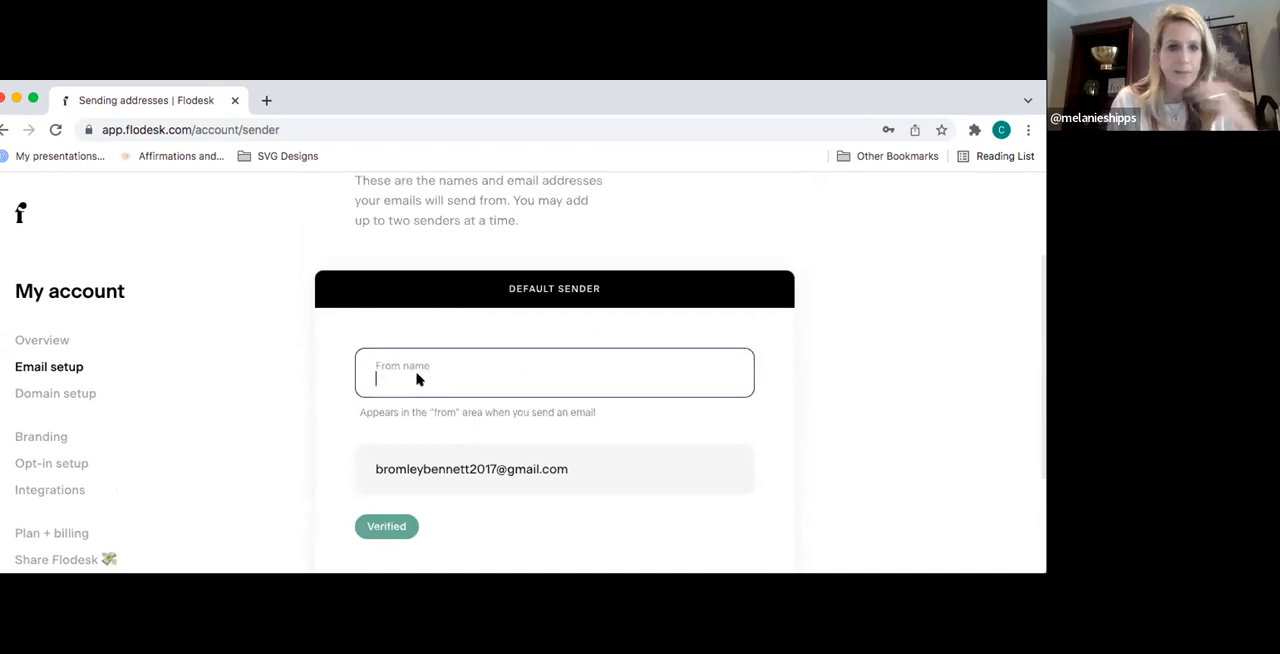
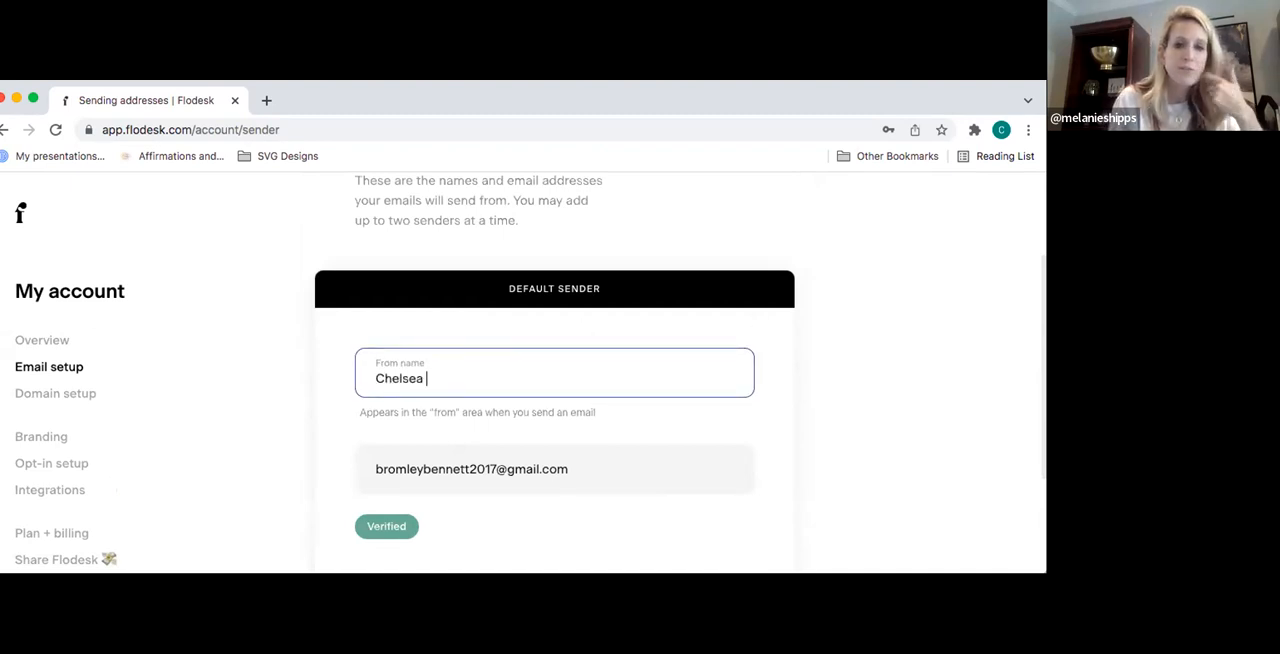
left_click(840, 358)
scroll(840, 358, "down", 3)
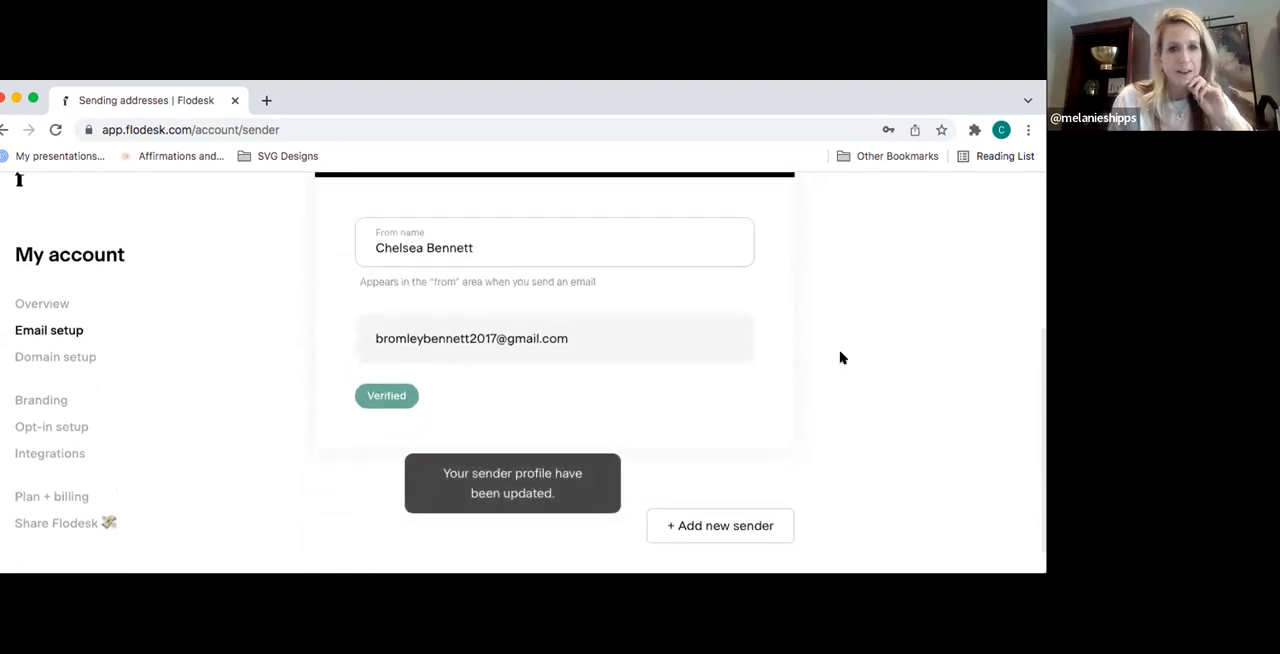
scroll(840, 358, "down", 1)
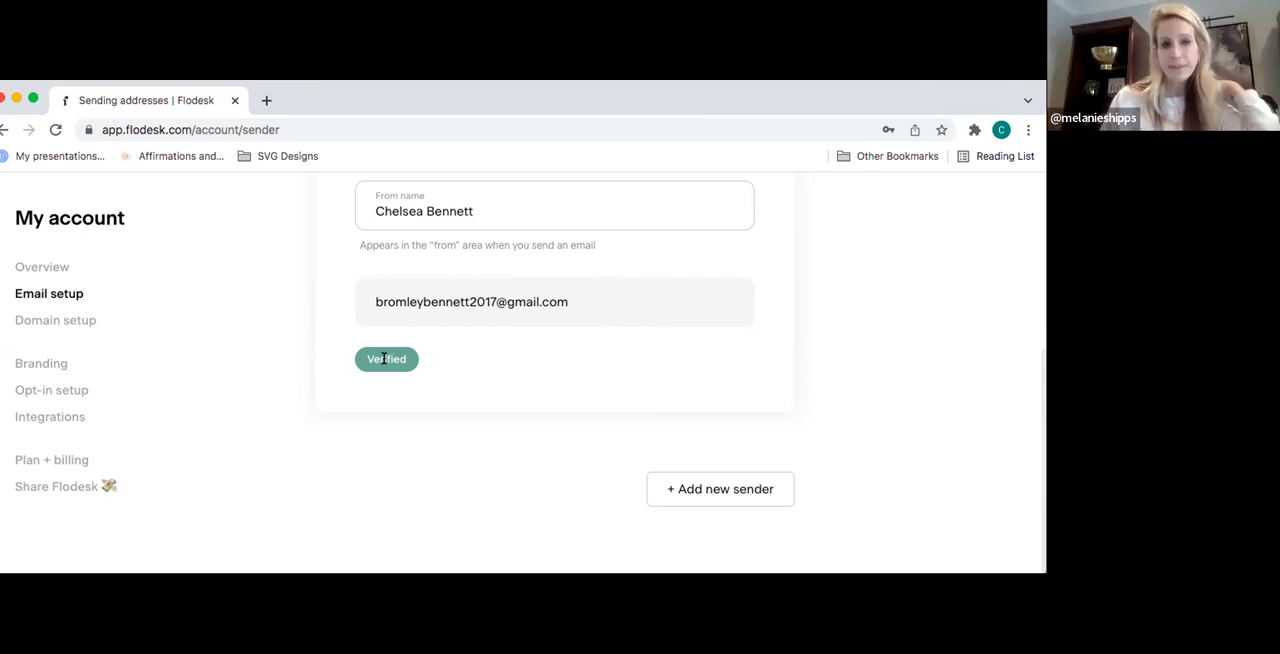
- Review the domain verification information in the domain setup
left_click(74, 320)
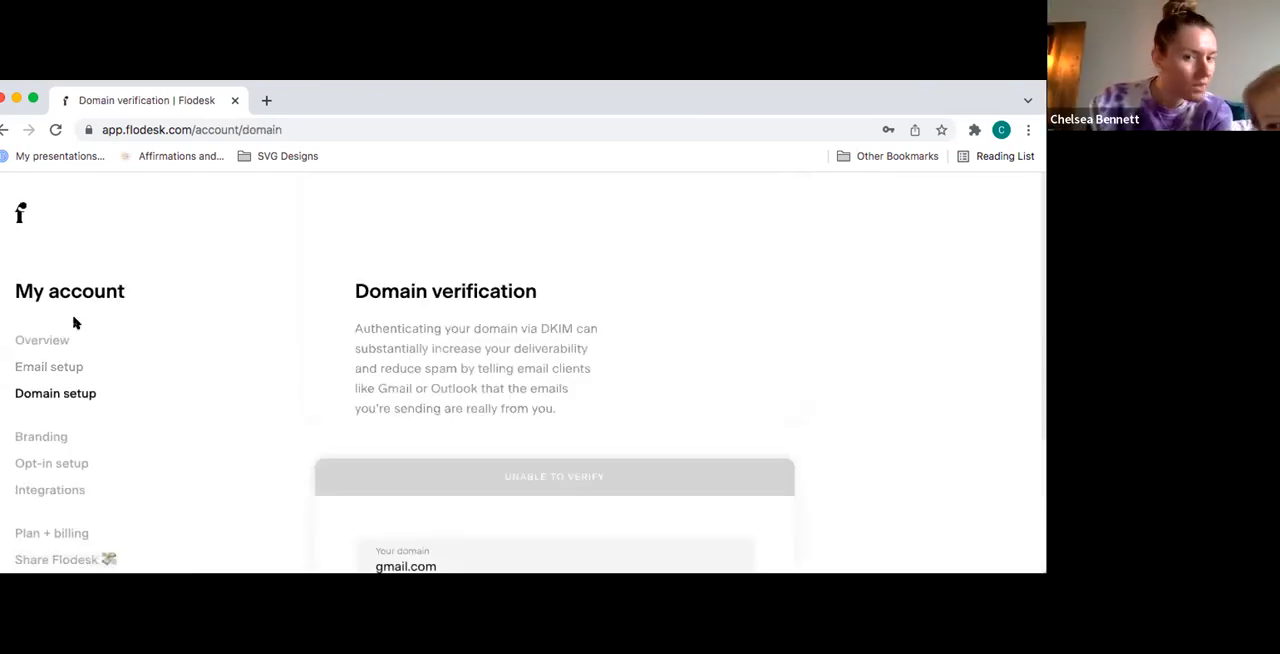
scroll(746, 326, "down", 3)
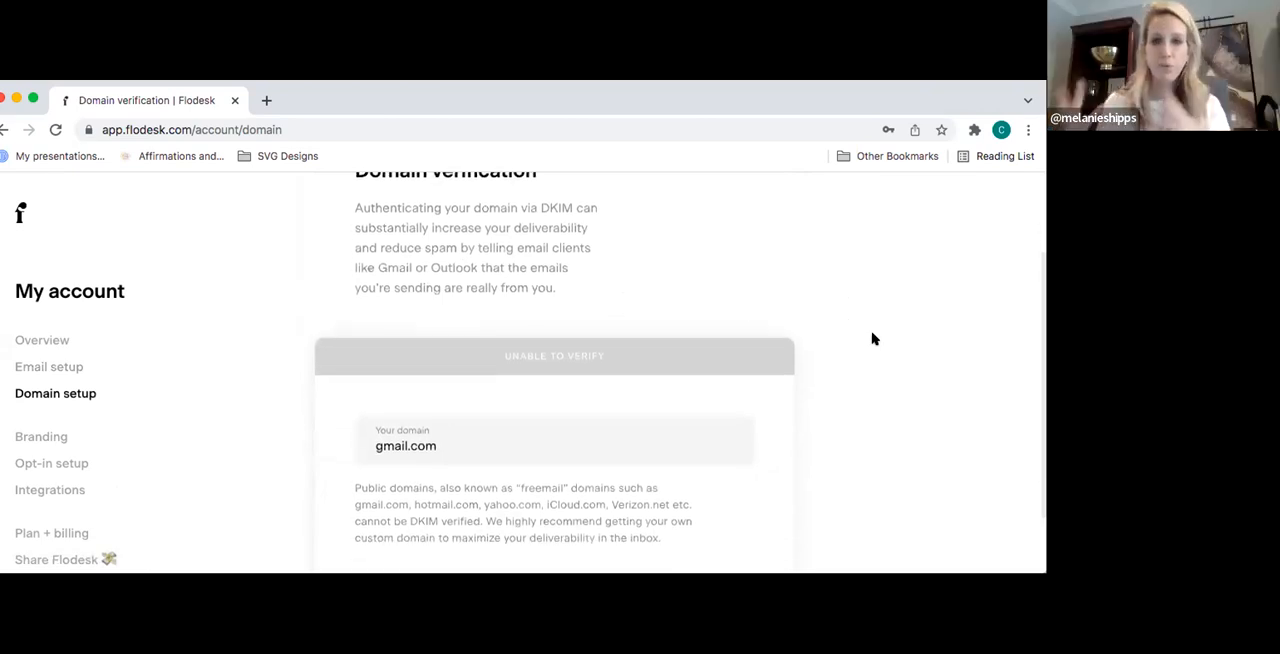
scroll(872, 339, "down", 2)
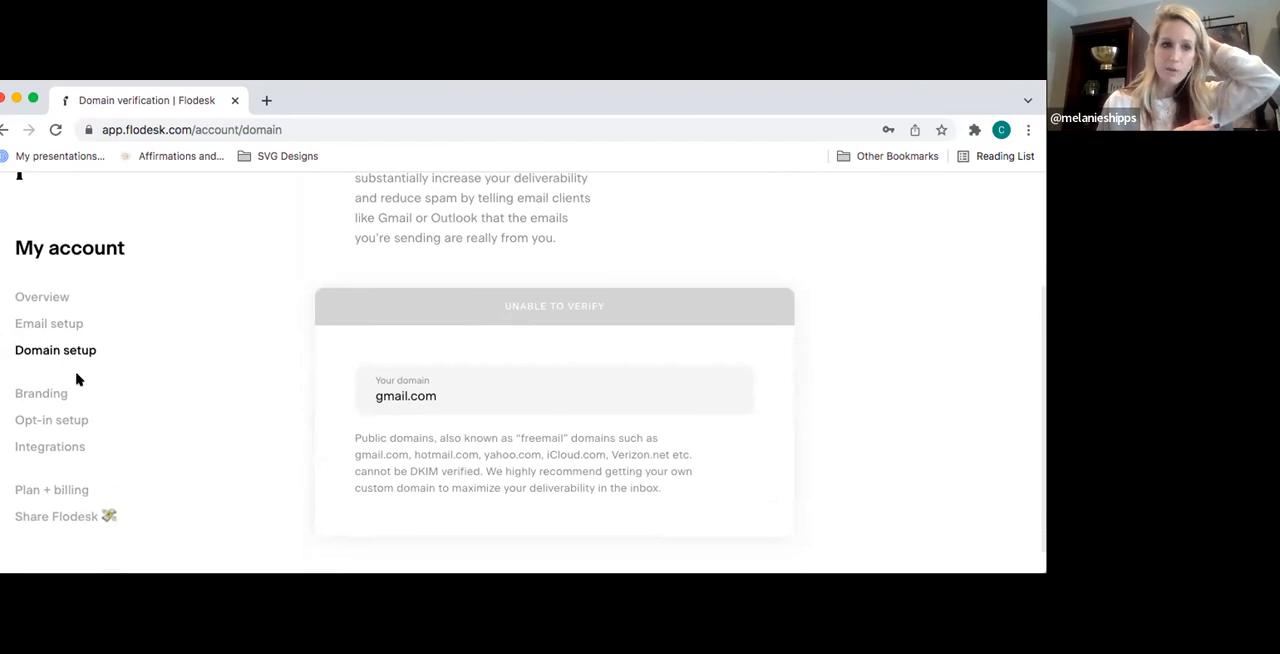
- Start a logo upload in the Branding settings and open the SAVVI folder on the Desktop
left_click(42, 393)
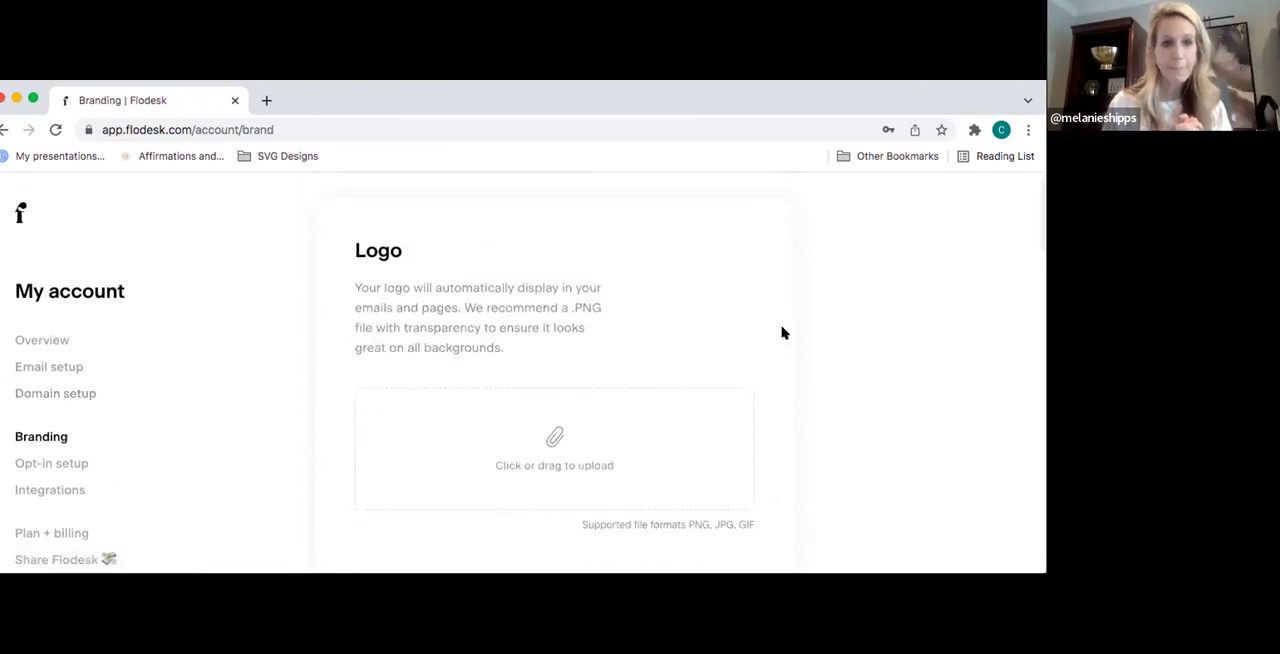
left_click(576, 446)
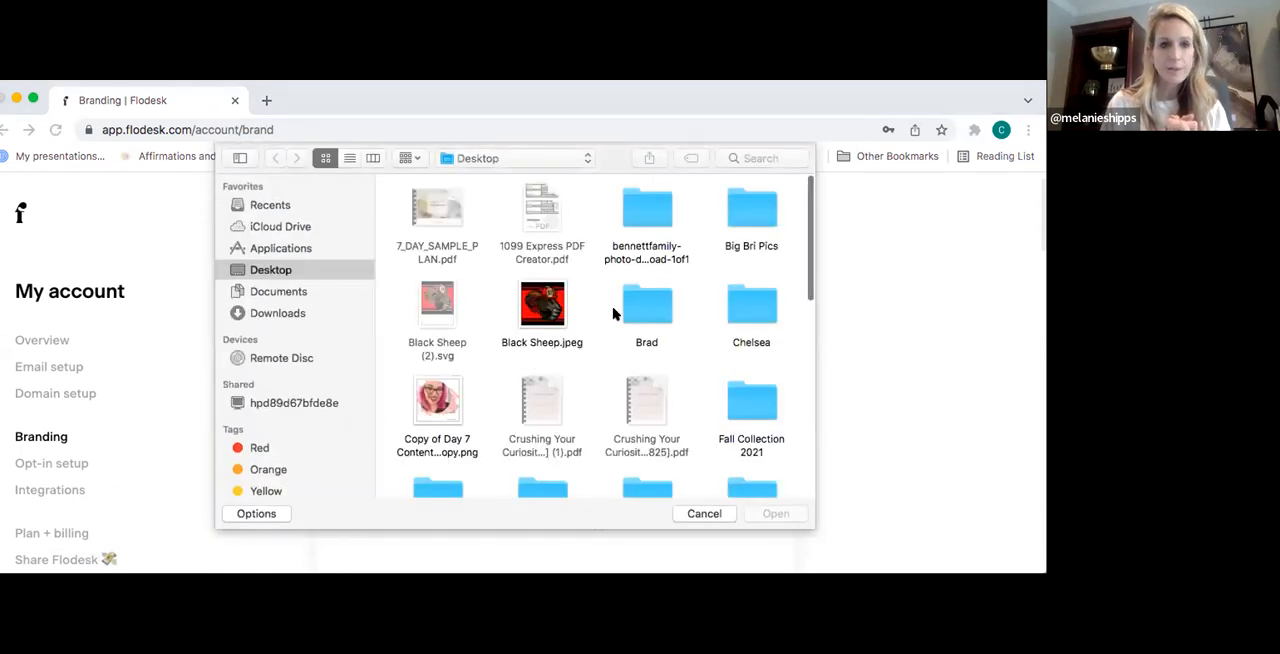
scroll(594, 314, "down", 5)
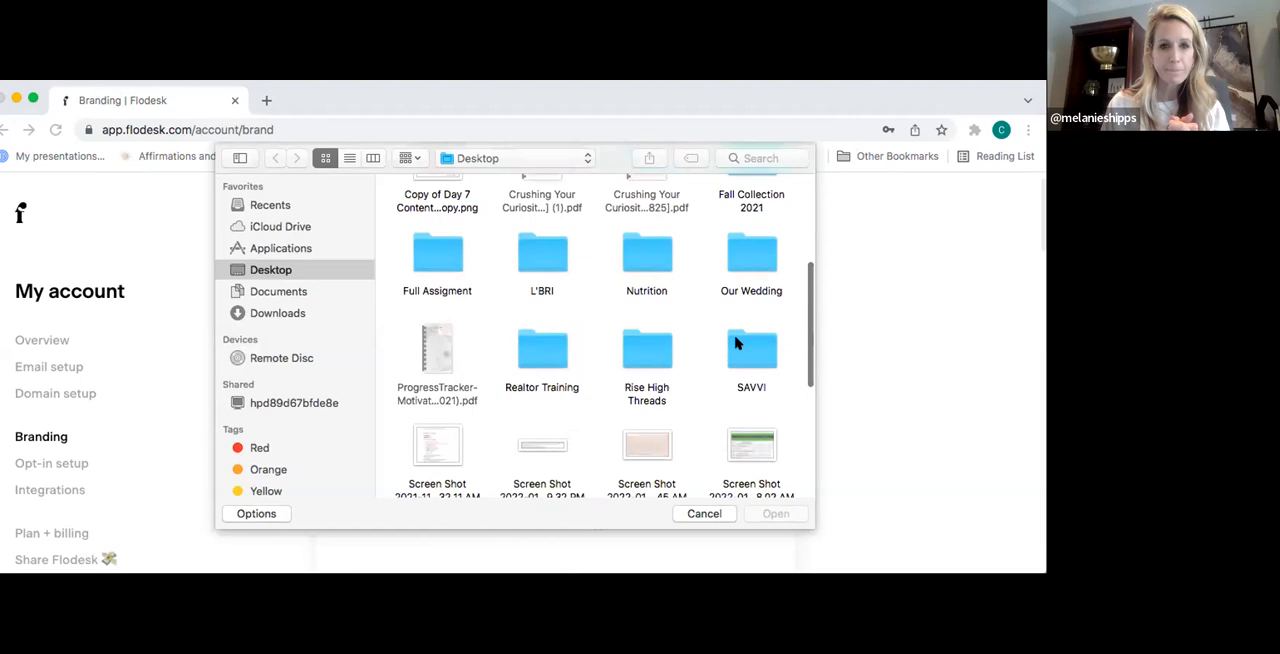
left_click(736, 343)
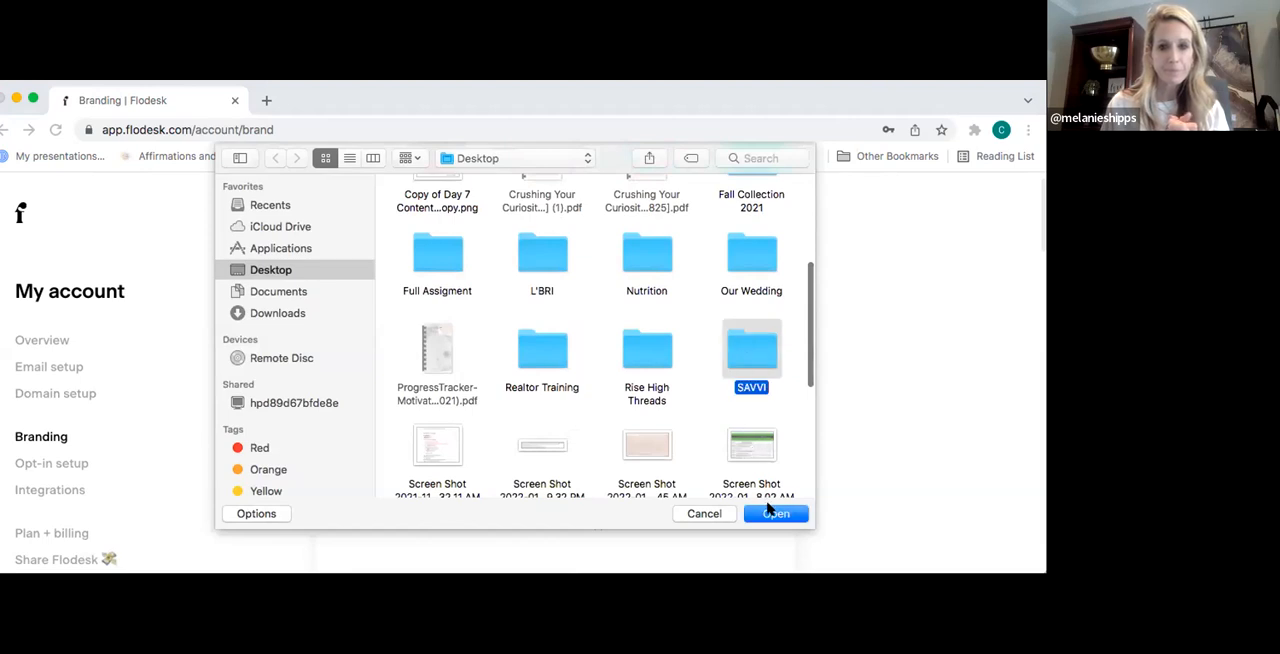
left_click(774, 513)
- Find the Savvi banner image whose file name starts with 237444528_1021 and upload it as the brand logo
scroll(683, 316, "down", 2)
scroll(683, 316, "down", 10)
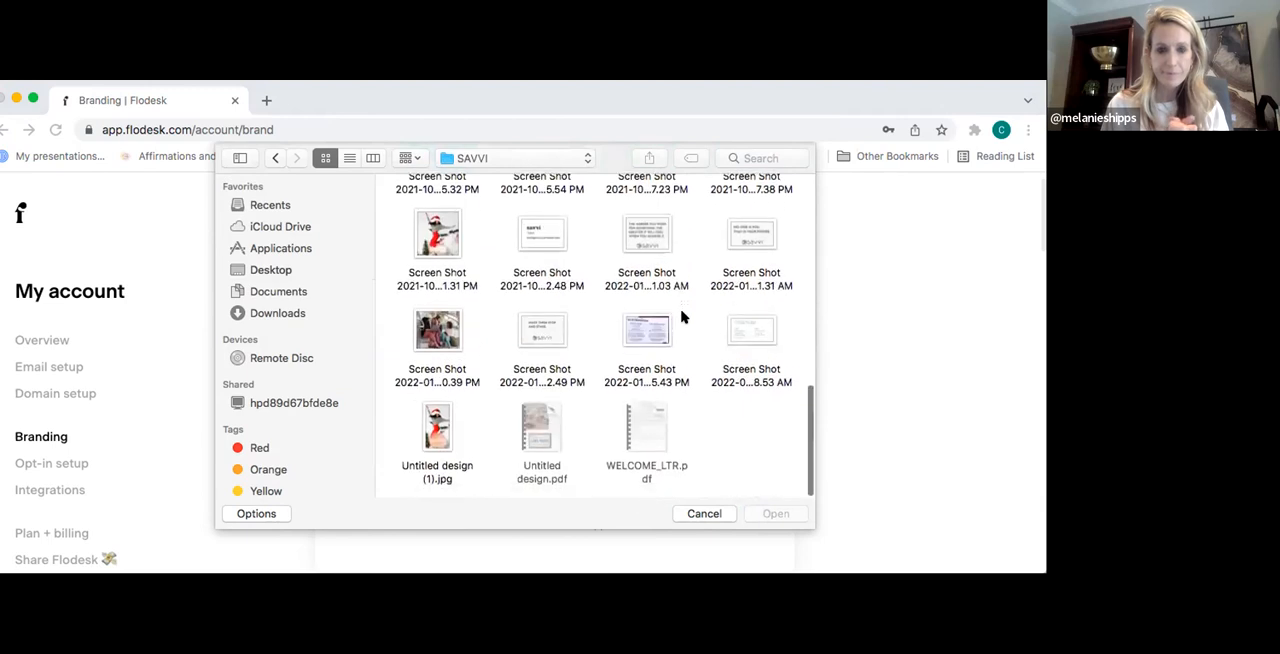
scroll(683, 316, "up", 10)
scroll(683, 316, "down", 2)
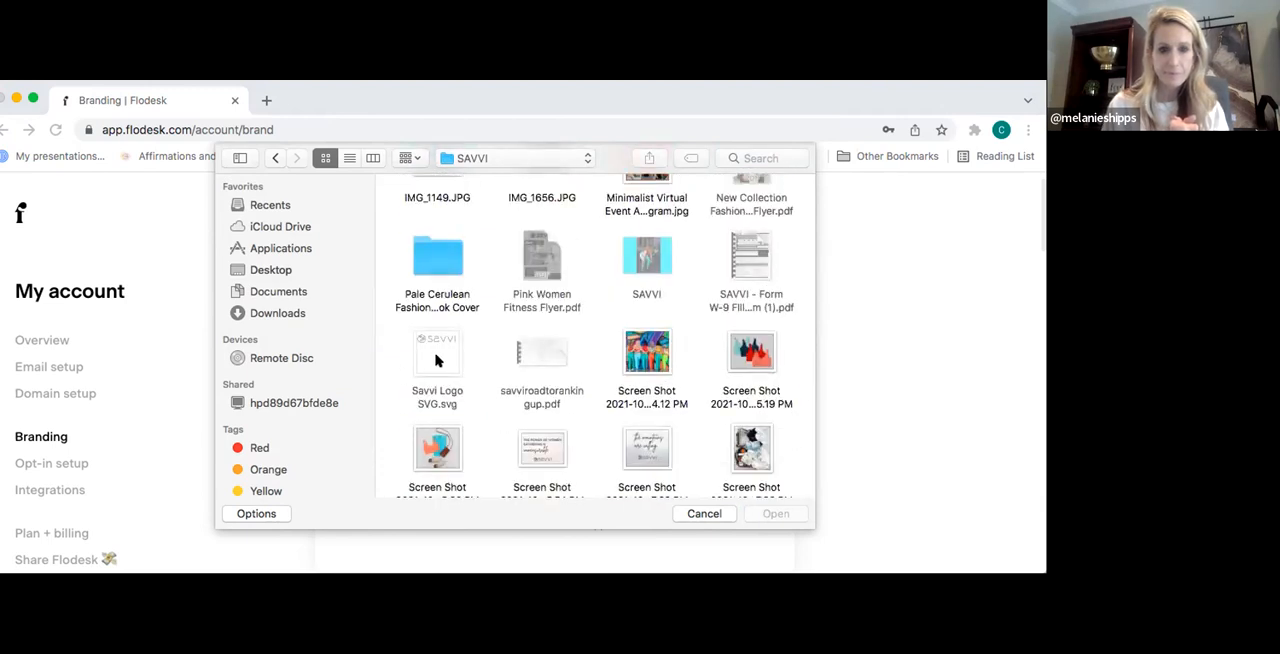
scroll(686, 345, "up", 3)
scroll(686, 345, "up", 3)
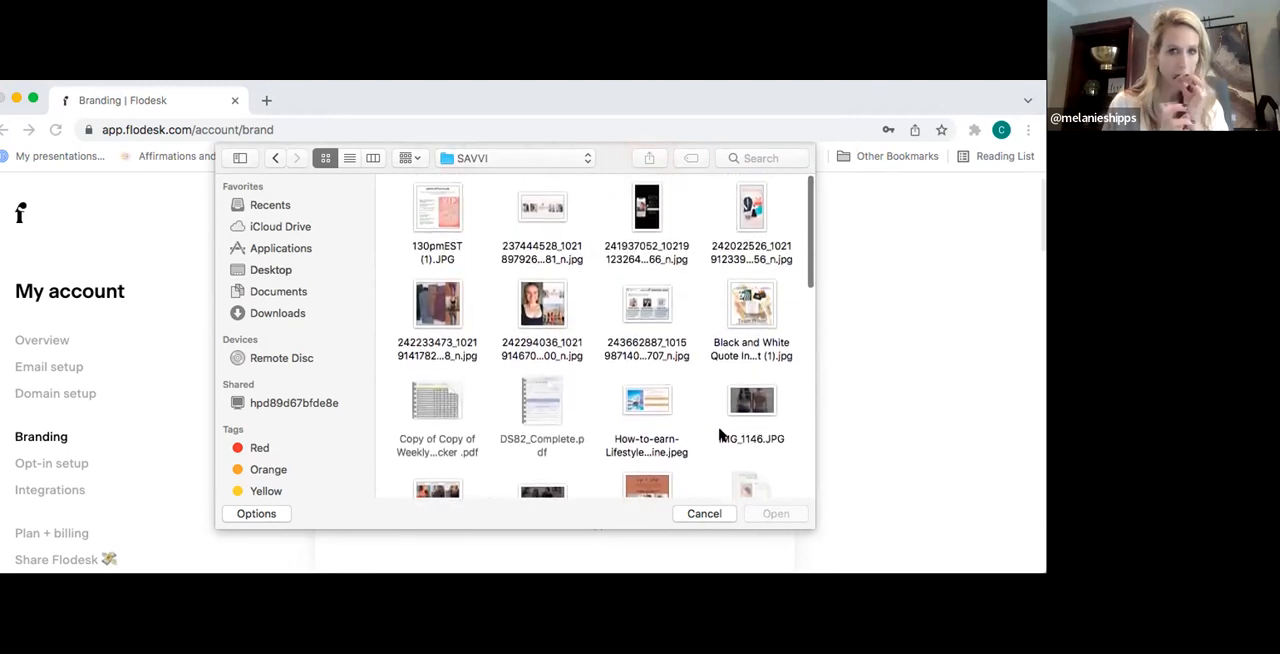
left_click(542, 210)
left_click(773, 515)
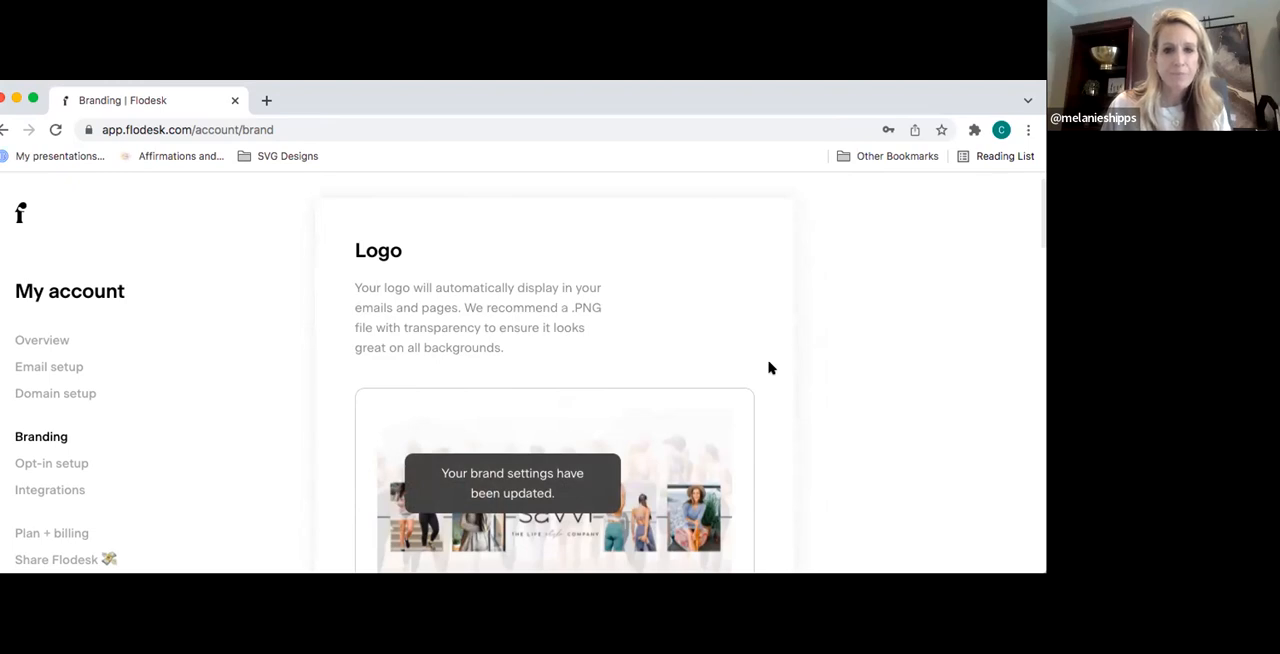
- Open the hex code entry for the first empty brand color
scroll(762, 375, "down", 2)
scroll(762, 375, "down", 3)
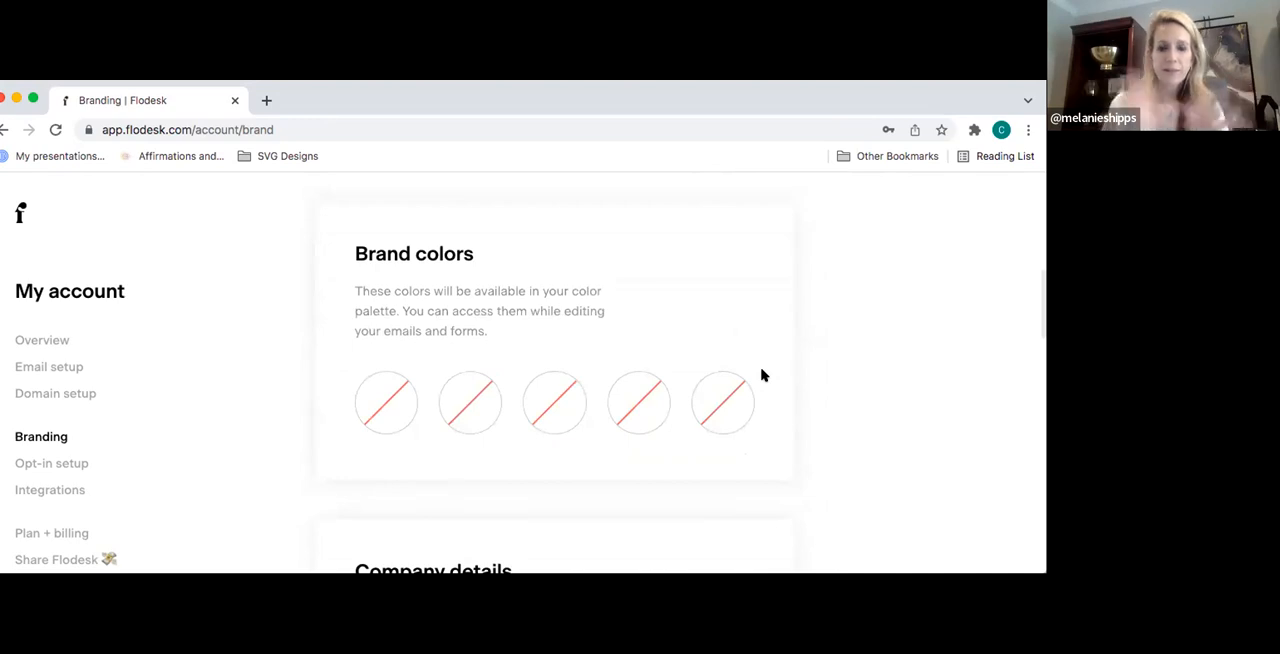
left_click(386, 397)
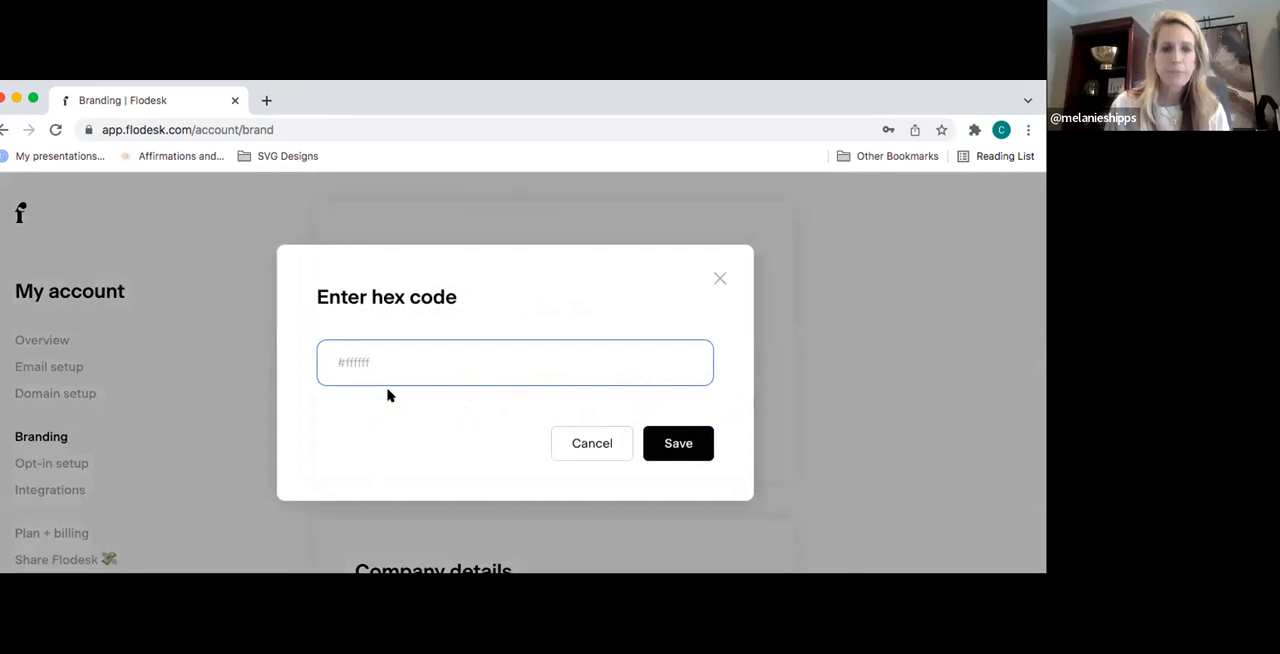
- Open Canva in a new browser tab and go to your projects
left_click(266, 100)
type("can")
key("Return")
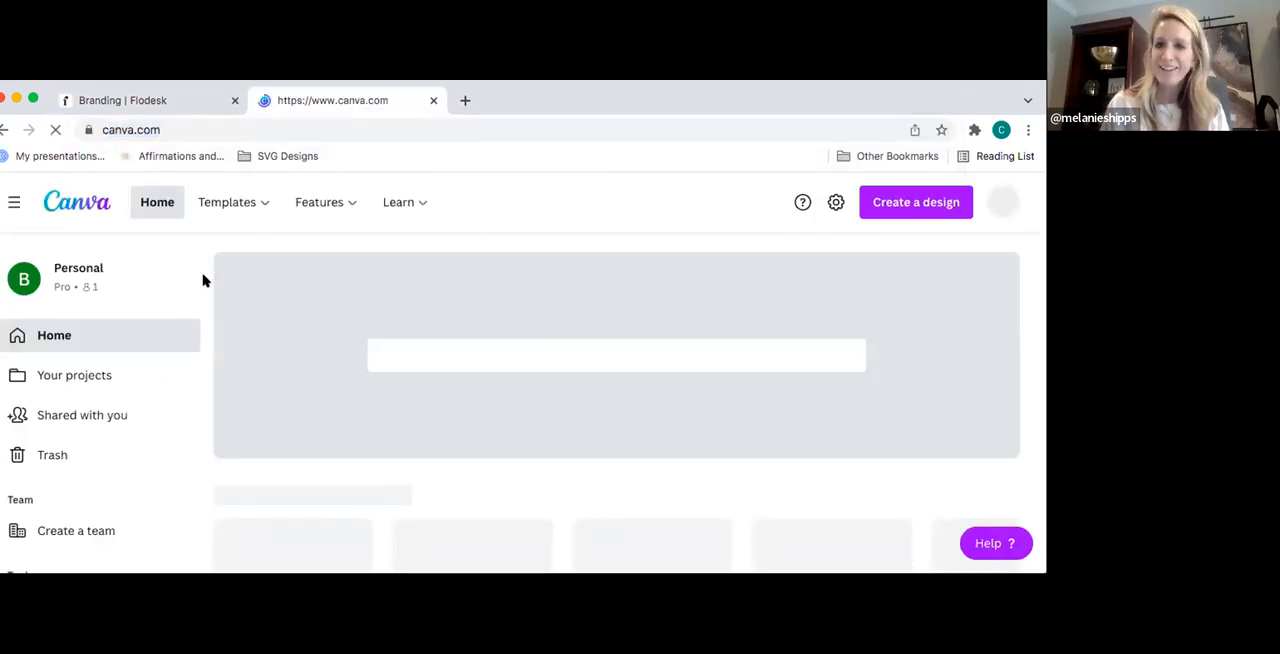
scroll(203, 281, "down", 2)
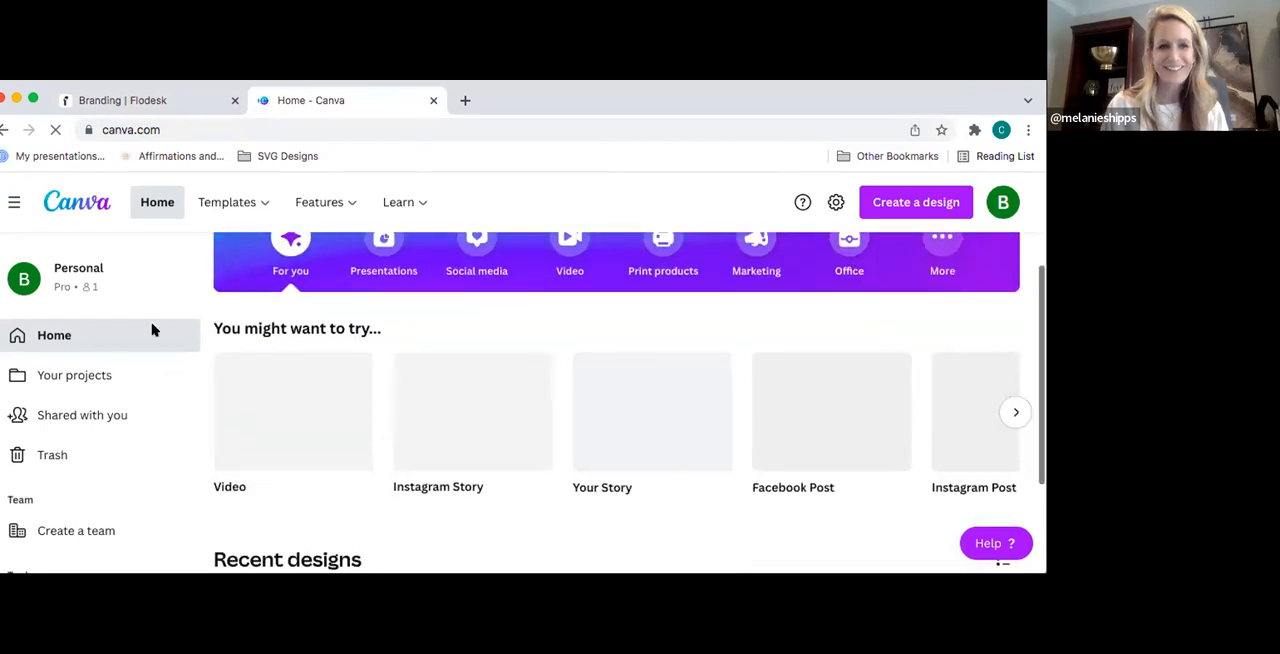
left_click(94, 375)
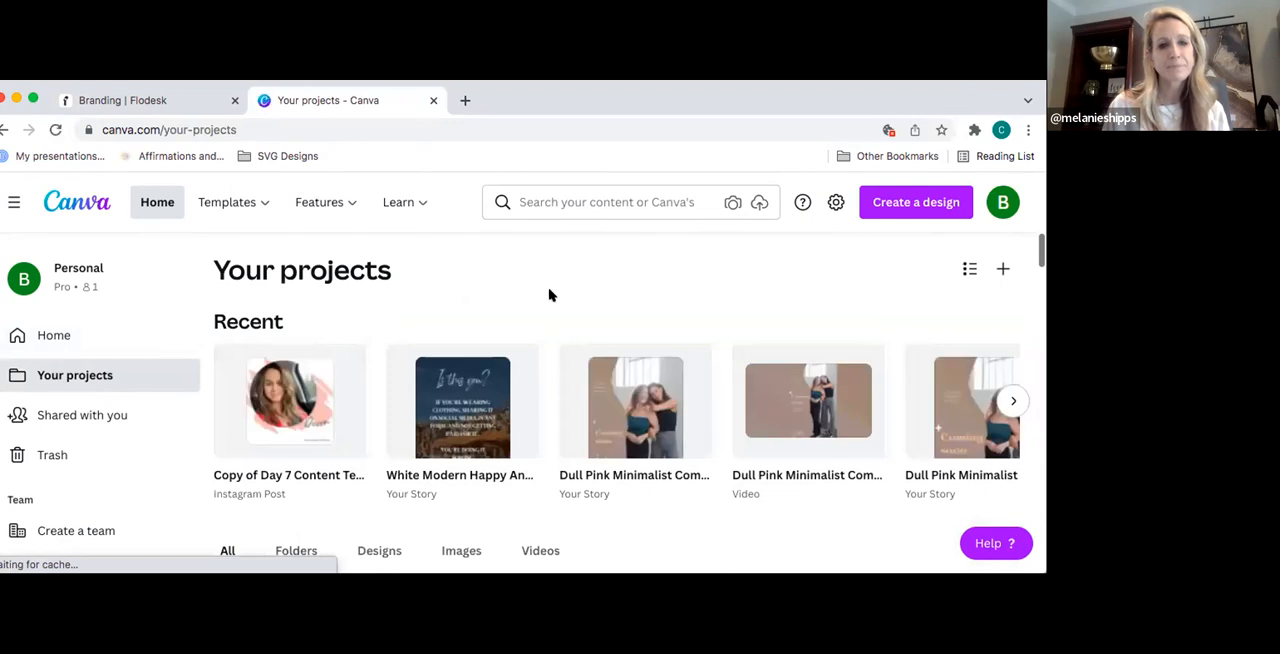
- Open the recent Copy of Day 7 Content Template design from the Canva projects
scroll(549, 291, "down", 2)
scroll(540, 303, "right", 8)
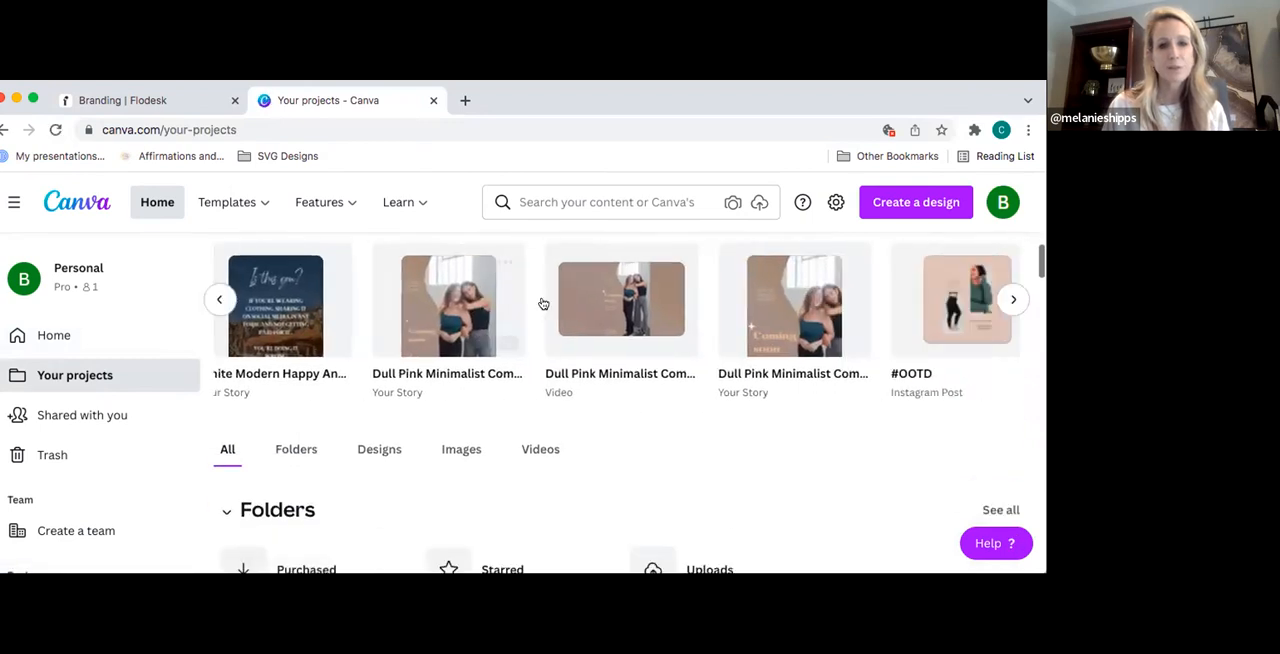
scroll(543, 303, "left", 10)
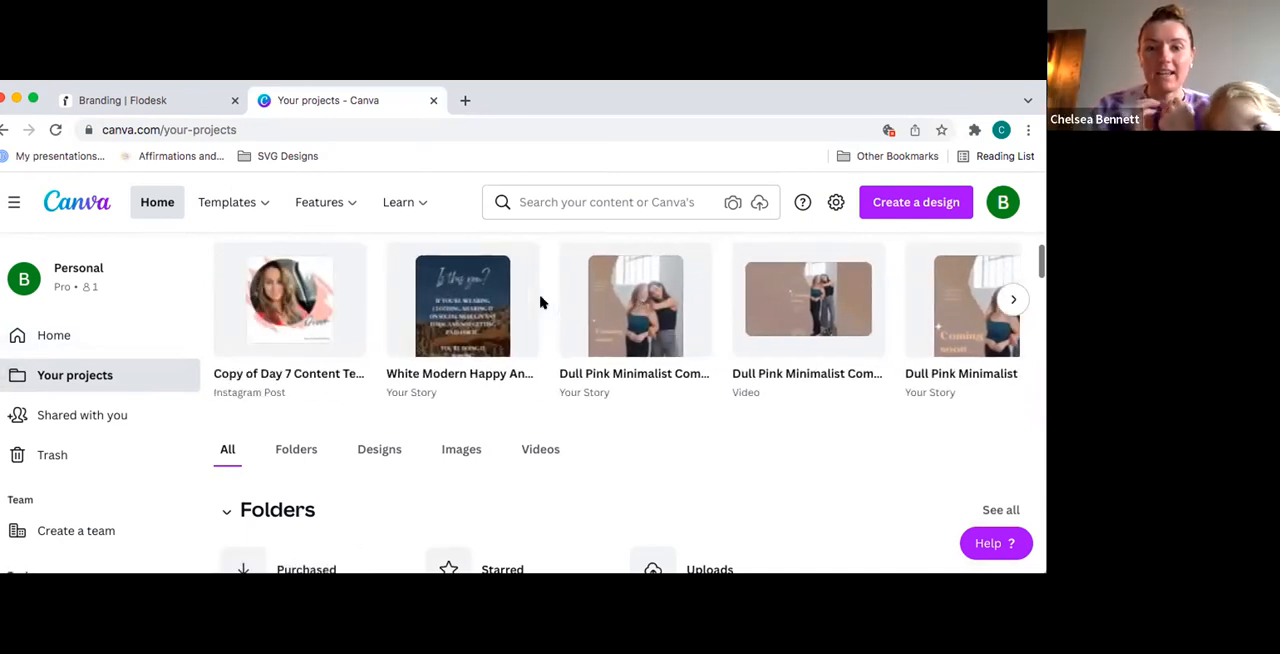
left_click(308, 311)
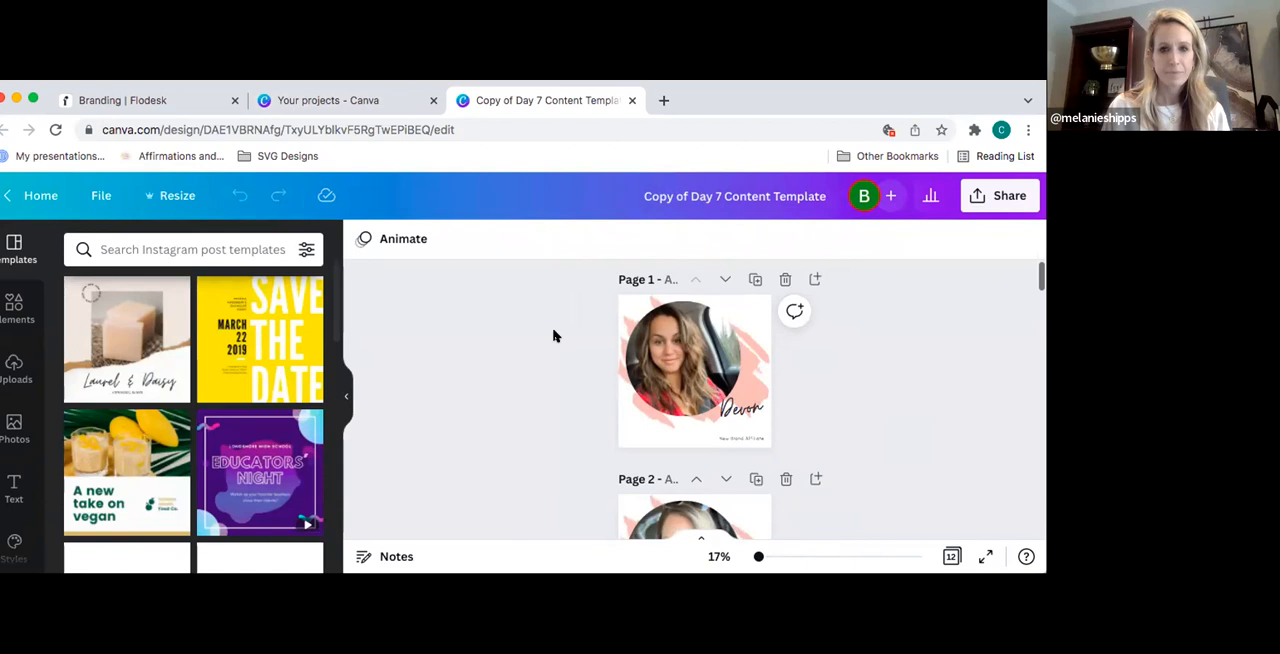
- Take the hex code #F0C0B8 from the pink graphic on page 1 and save it as the first Flodesk brand color
left_click(678, 366)
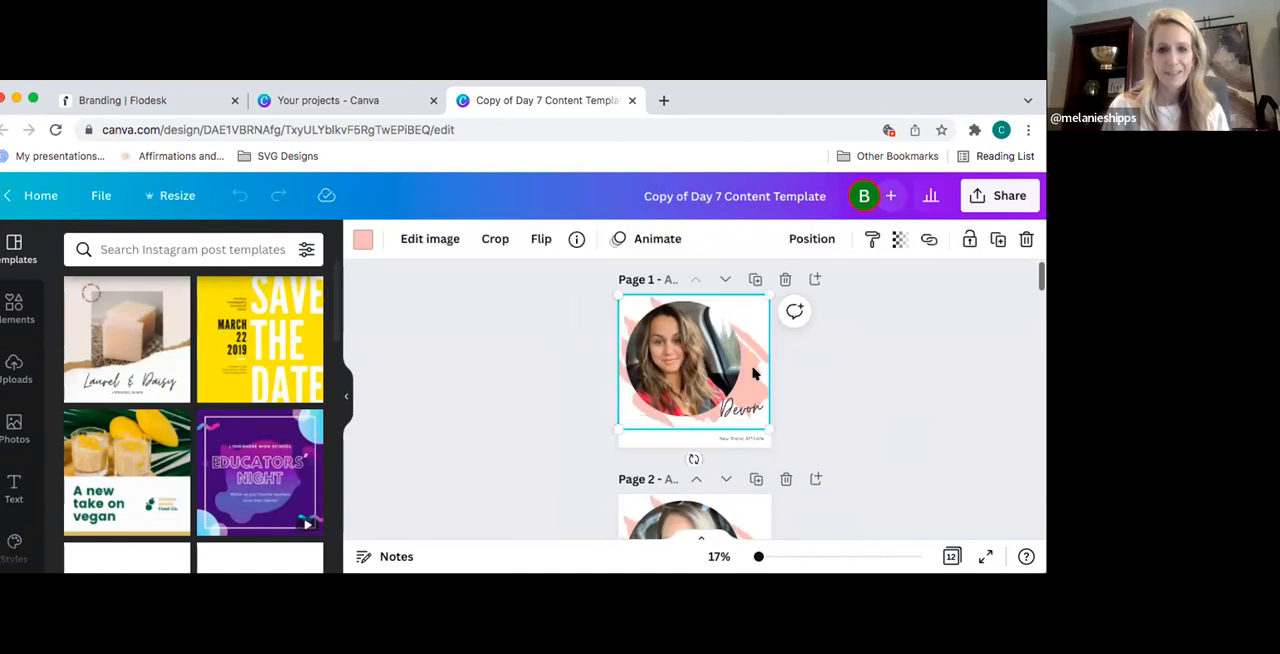
left_click(362, 243)
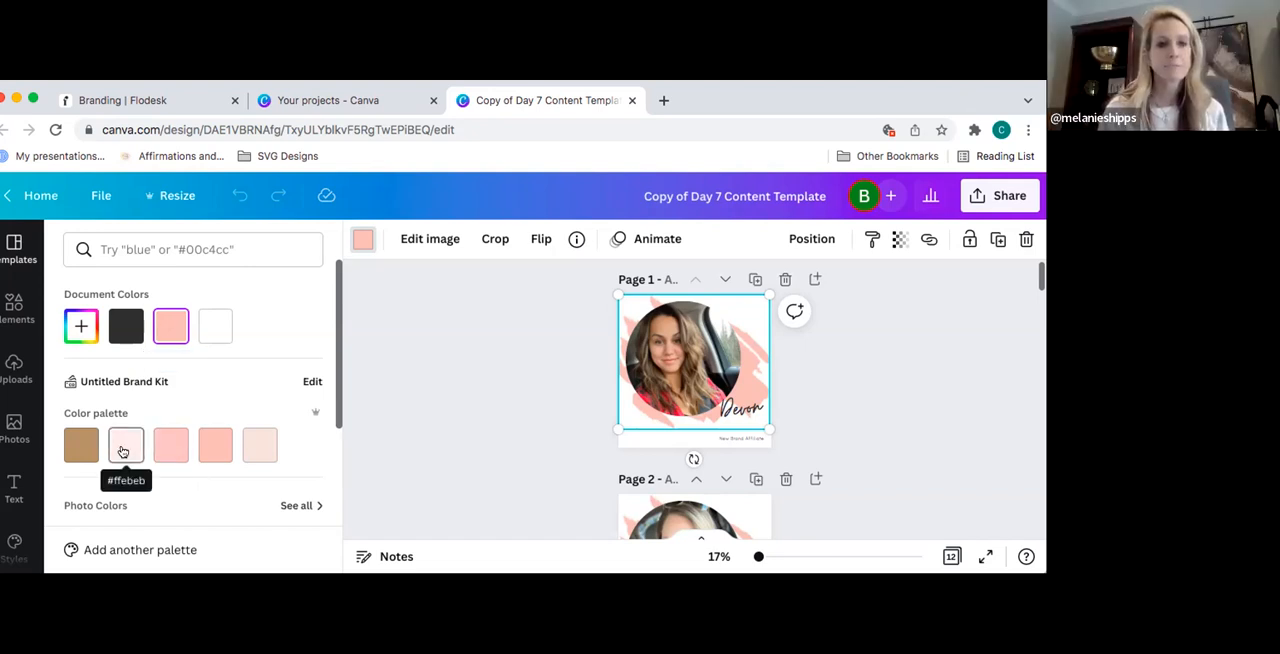
left_click(80, 328)
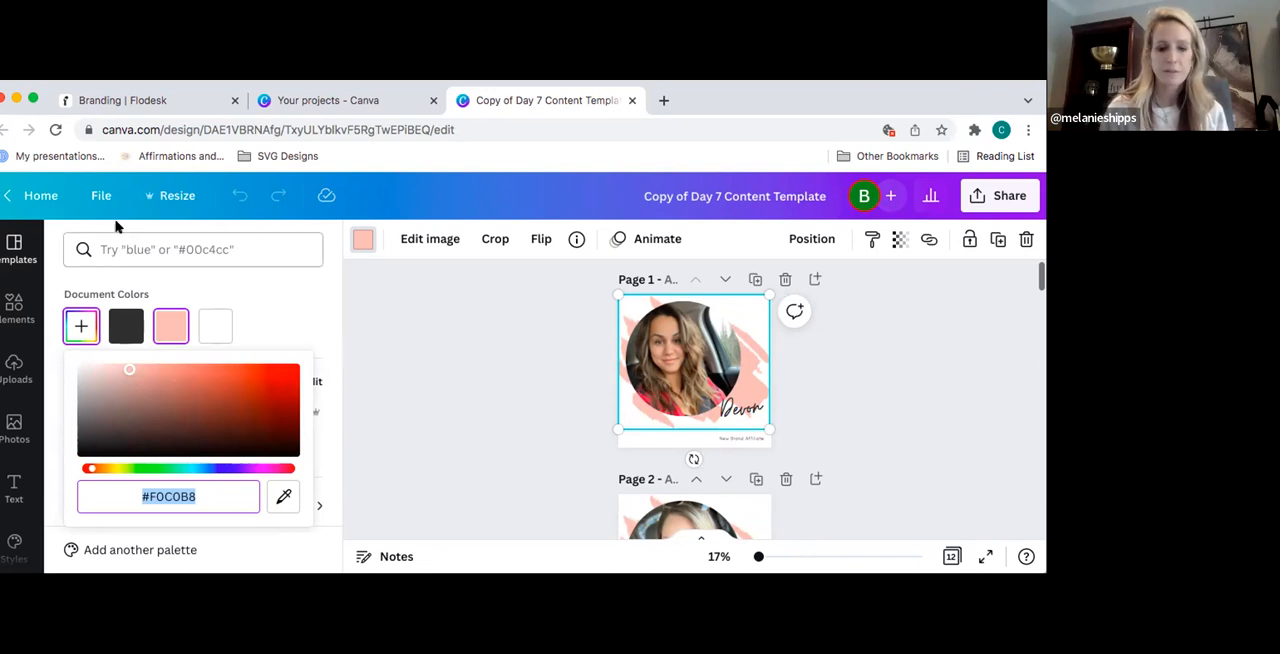
left_click(129, 101)
key("super+v")
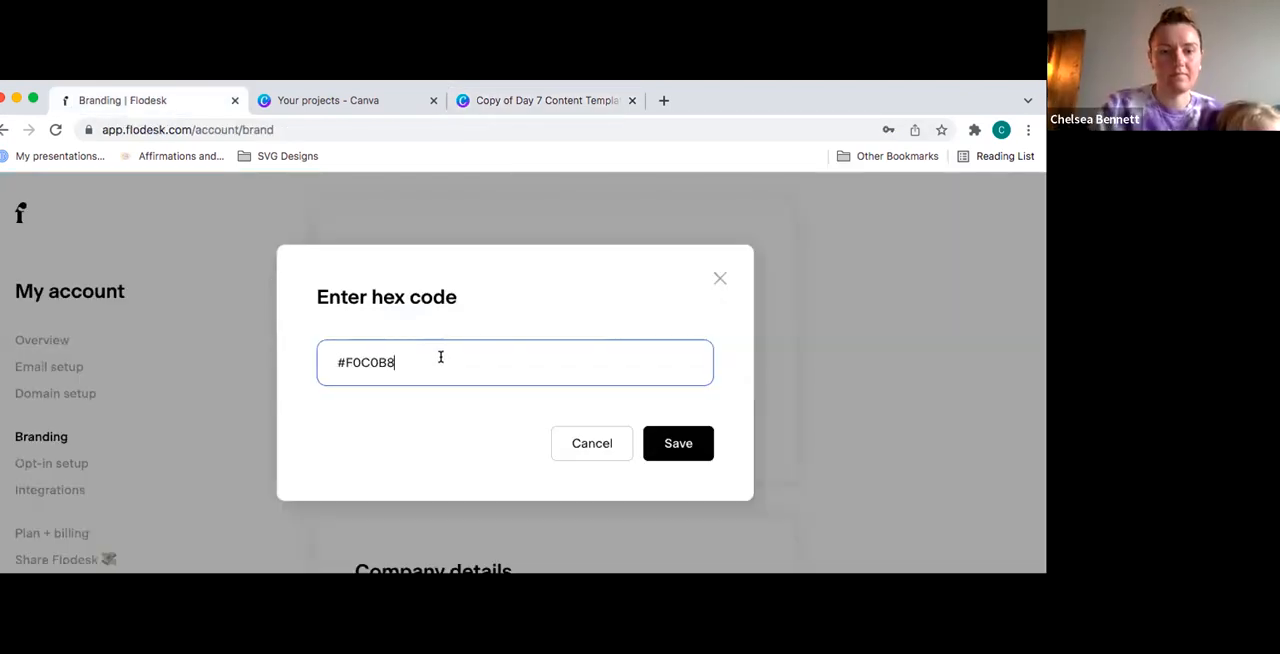
left_click(677, 445)
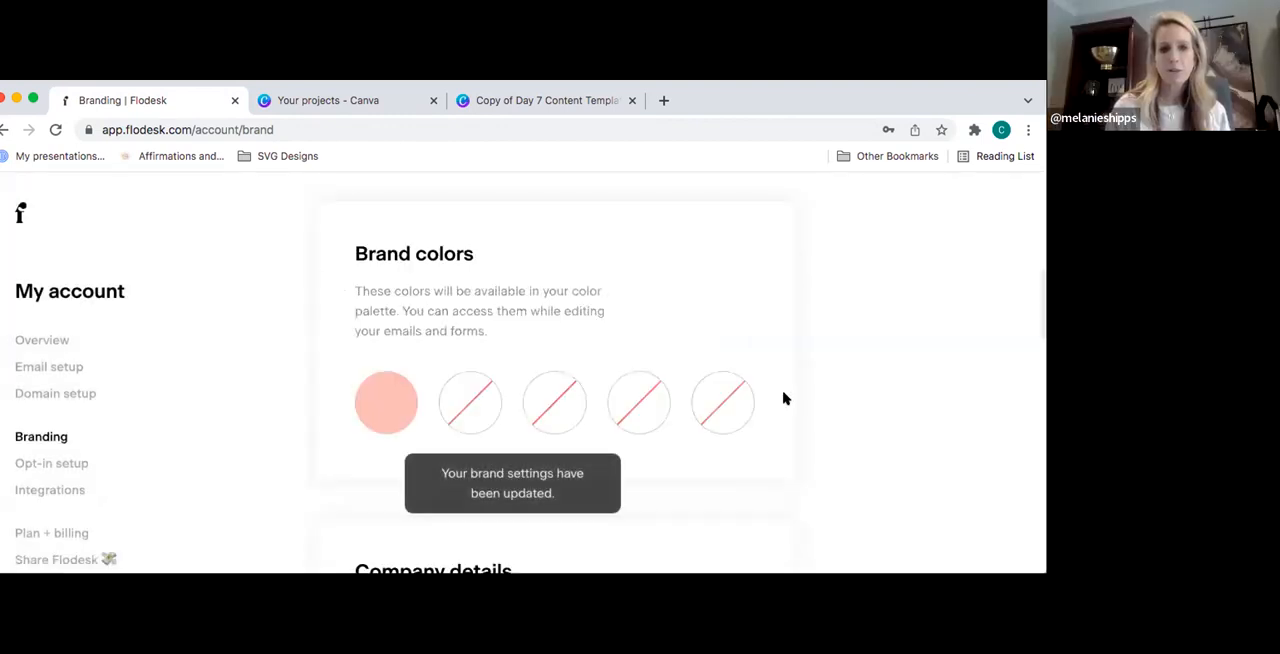
- Start a second Flodesk brand color and recolor the Canva design's page 1 graphic with the #ffebeb palette color
left_click(469, 398)
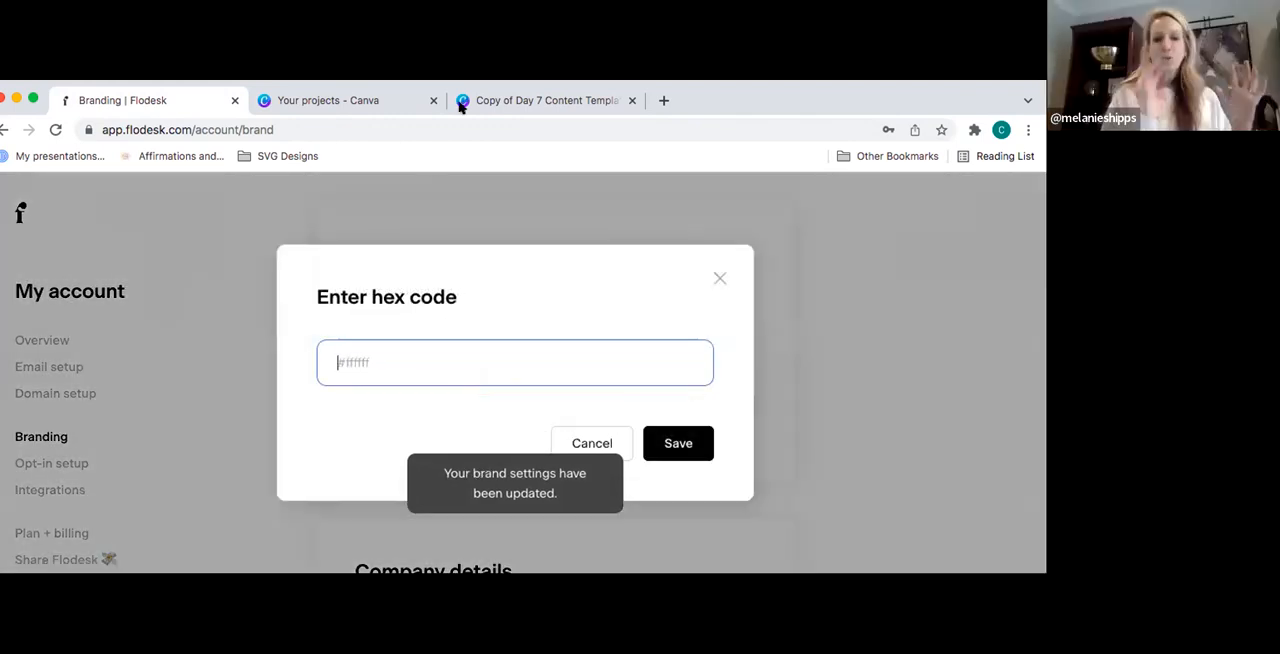
left_click(520, 102)
left_click(365, 340)
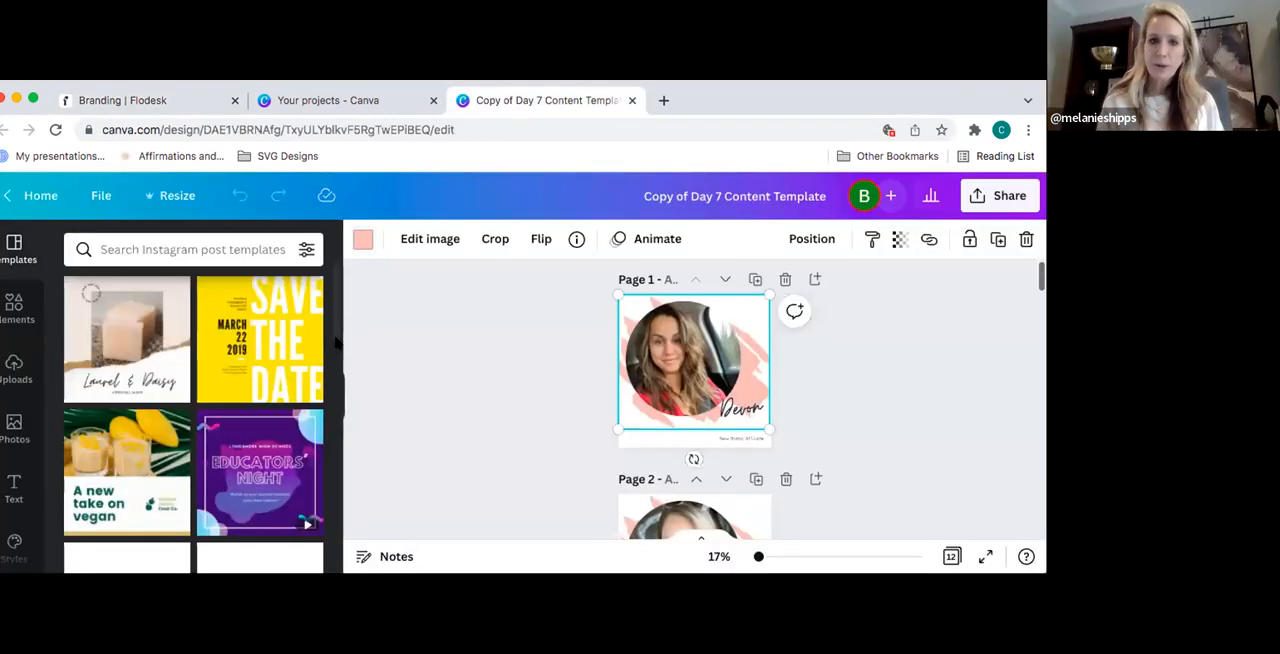
left_click(363, 243)
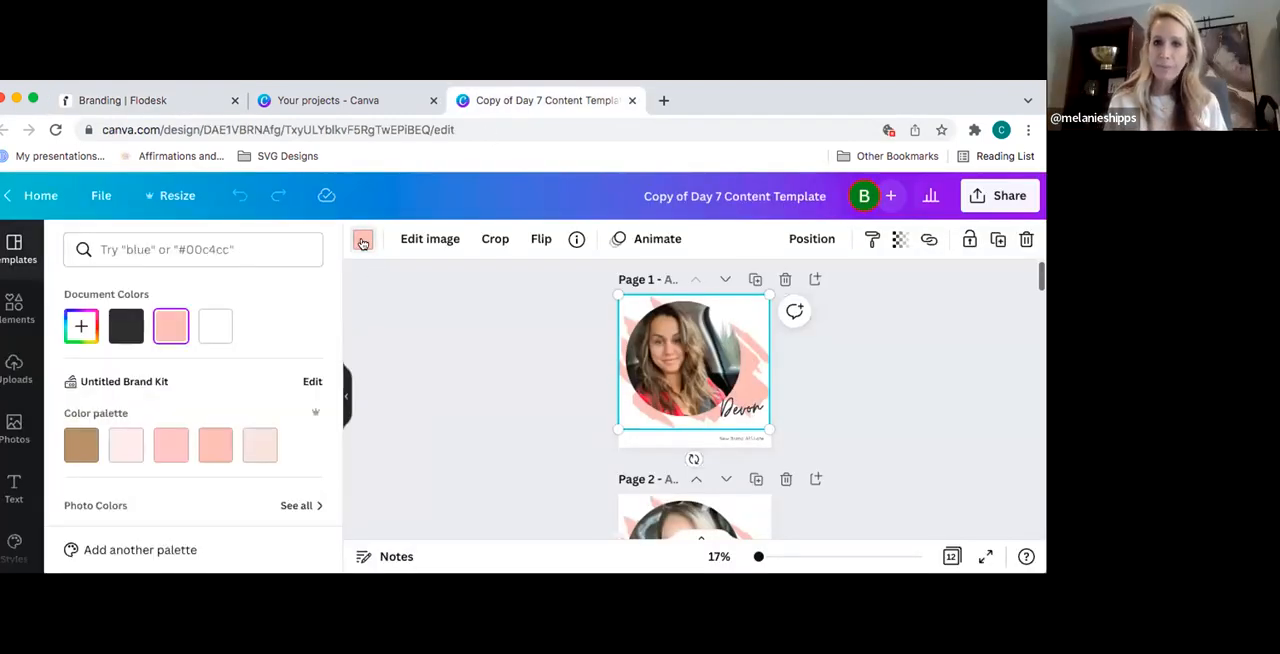
left_click(128, 450)
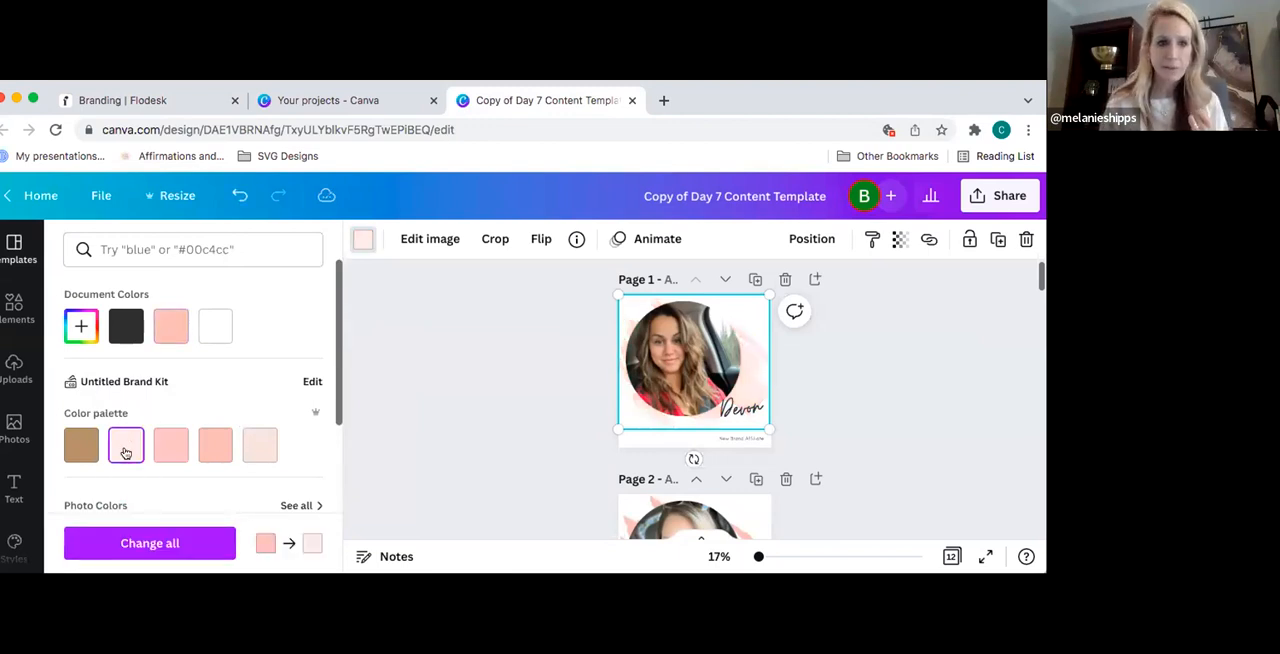
- View the brand colors in Canva's Untitled Brand Kit, return to Flodesk and cancel the second hex code entry
left_click(313, 383)
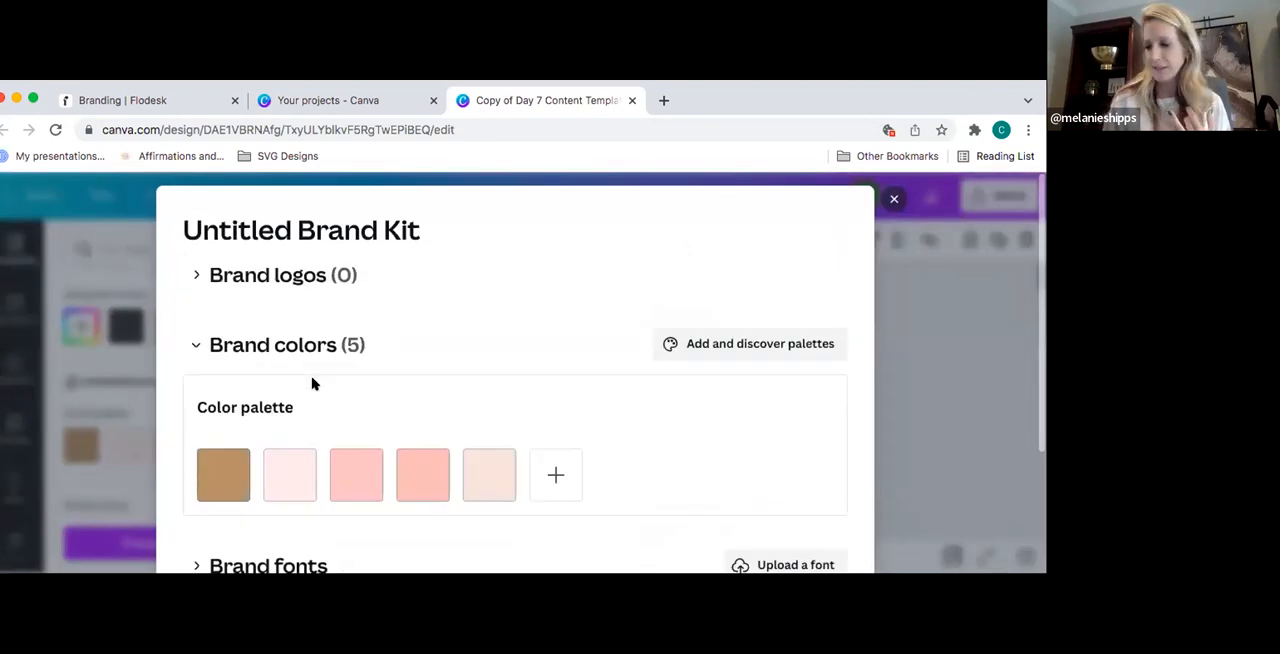
left_click(893, 199)
left_click(170, 103)
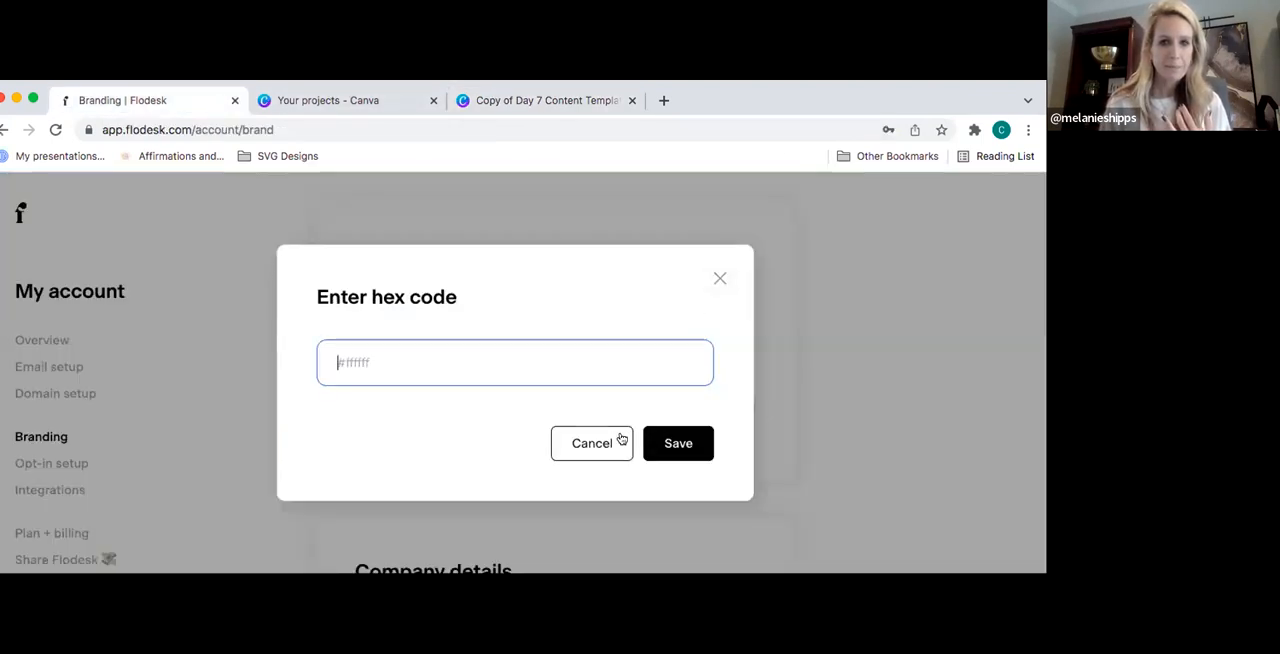
left_click(720, 278)
- Review the Company details, Company address and Social links sections of the Flodesk Branding settings
scroll(869, 326, "down", 2)
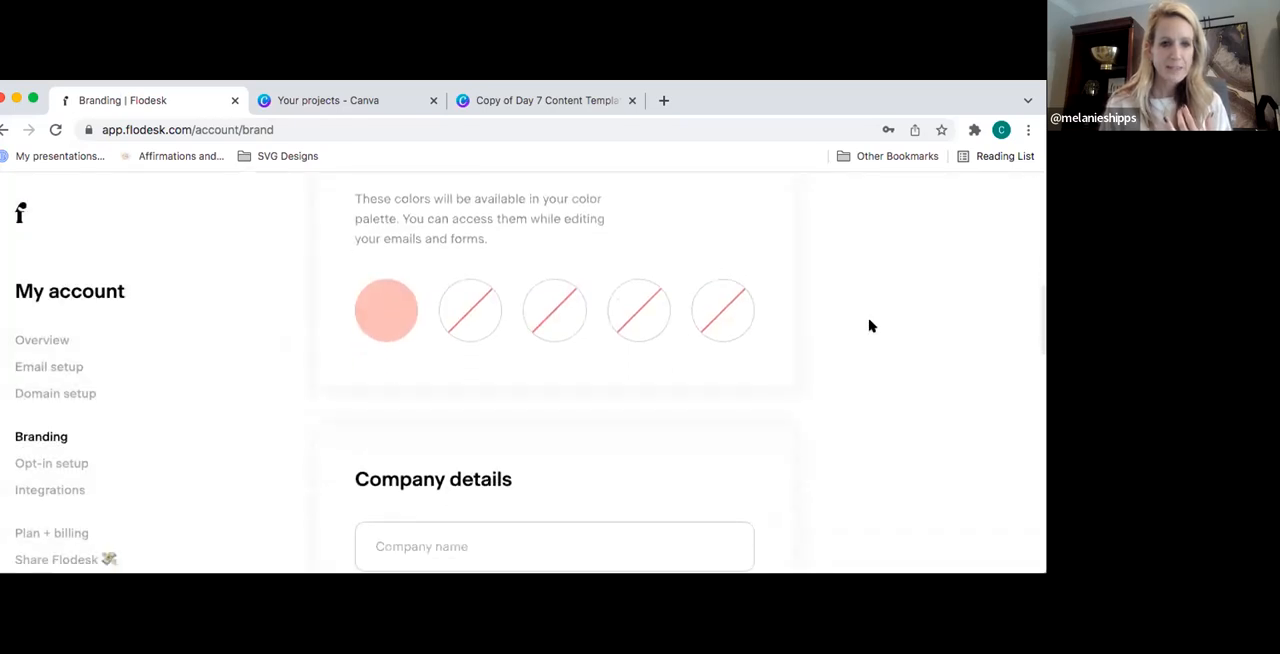
scroll(869, 326, "down", 5)
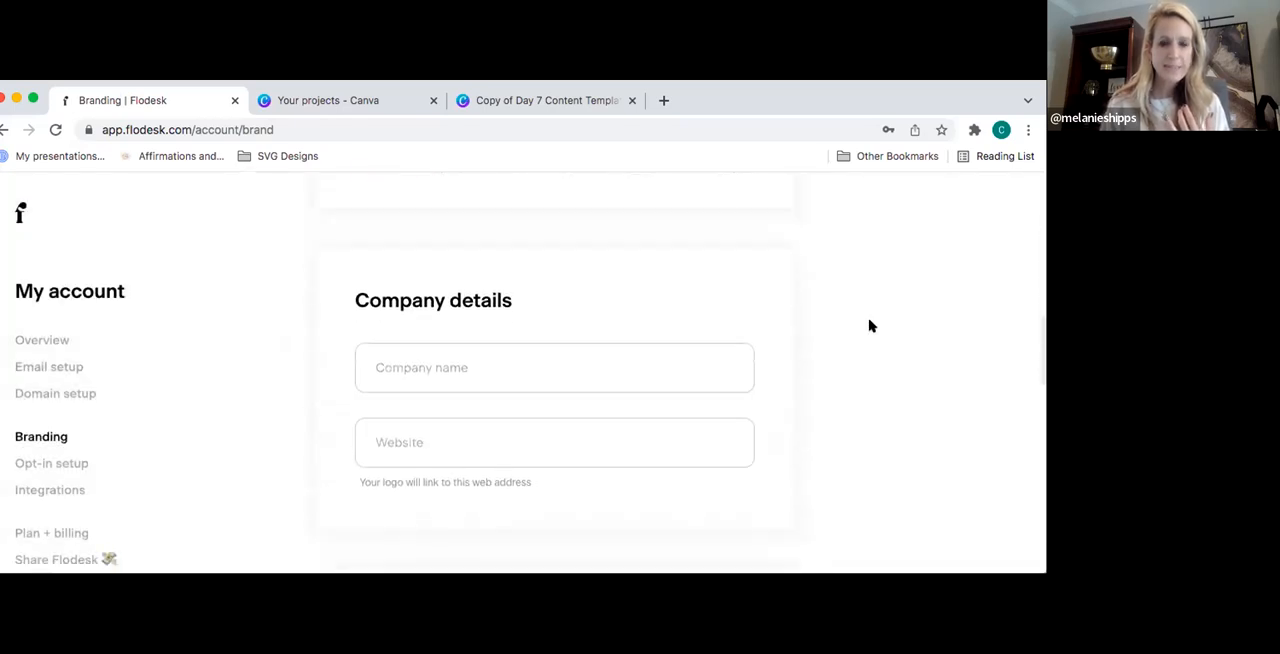
scroll(869, 326, "down", 3)
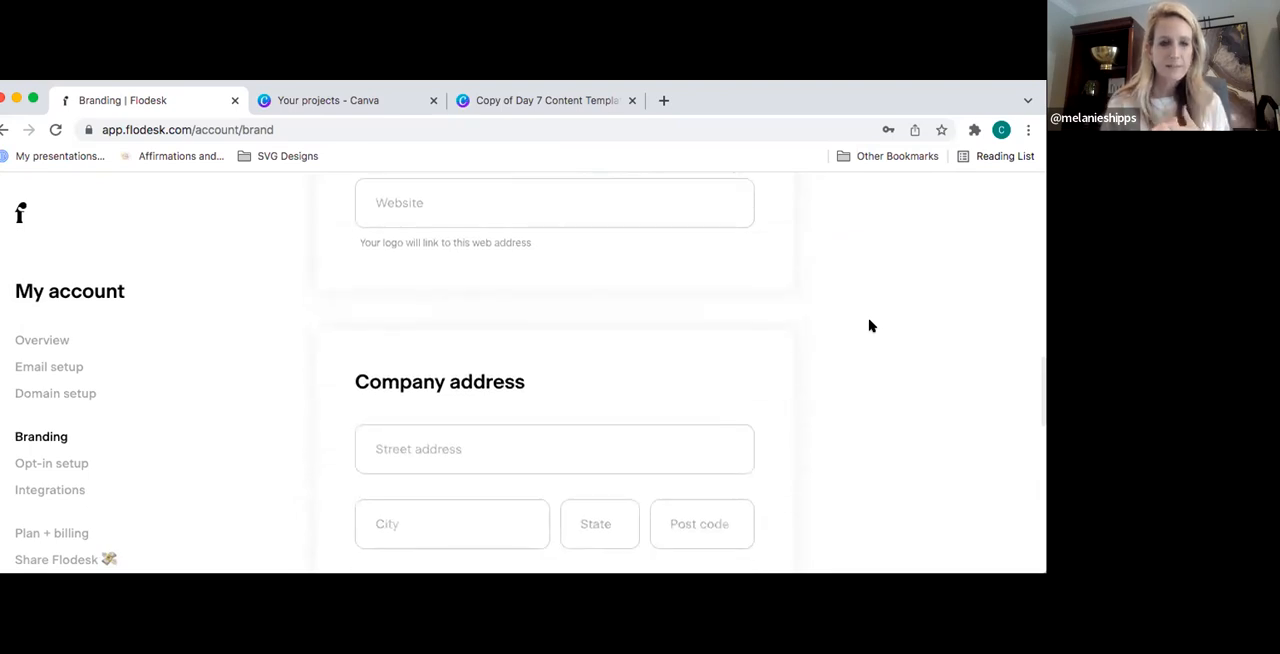
scroll(869, 326, "up", 3)
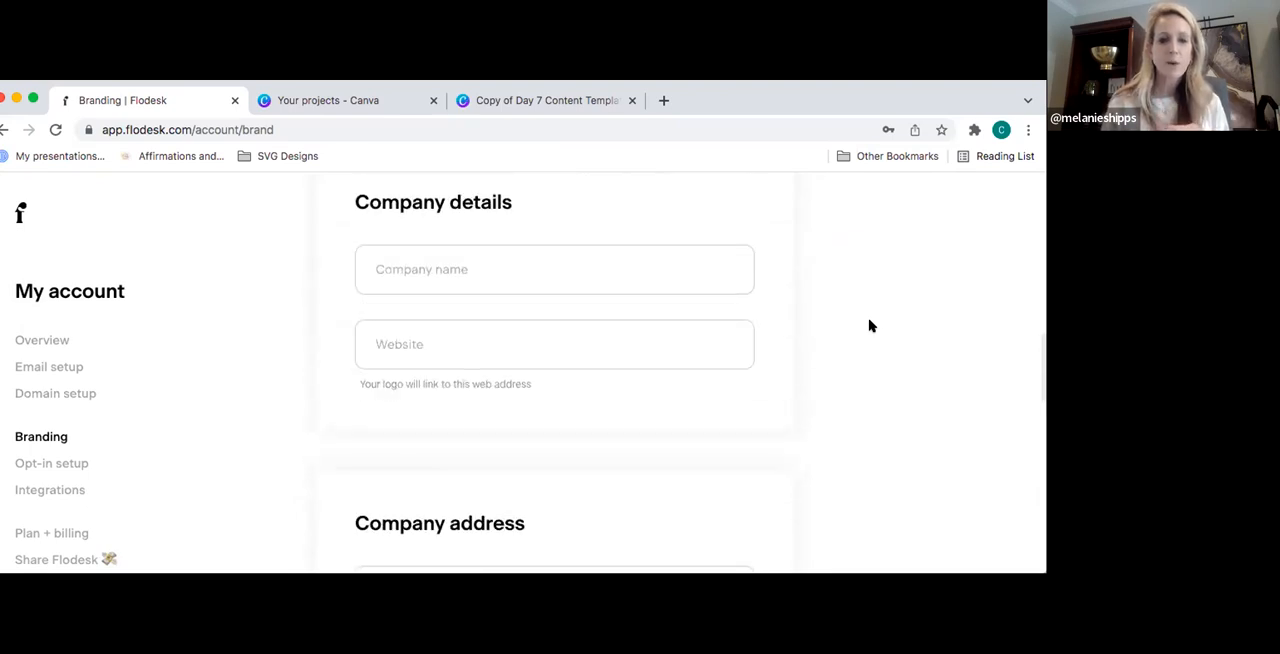
scroll(869, 326, "down", 5)
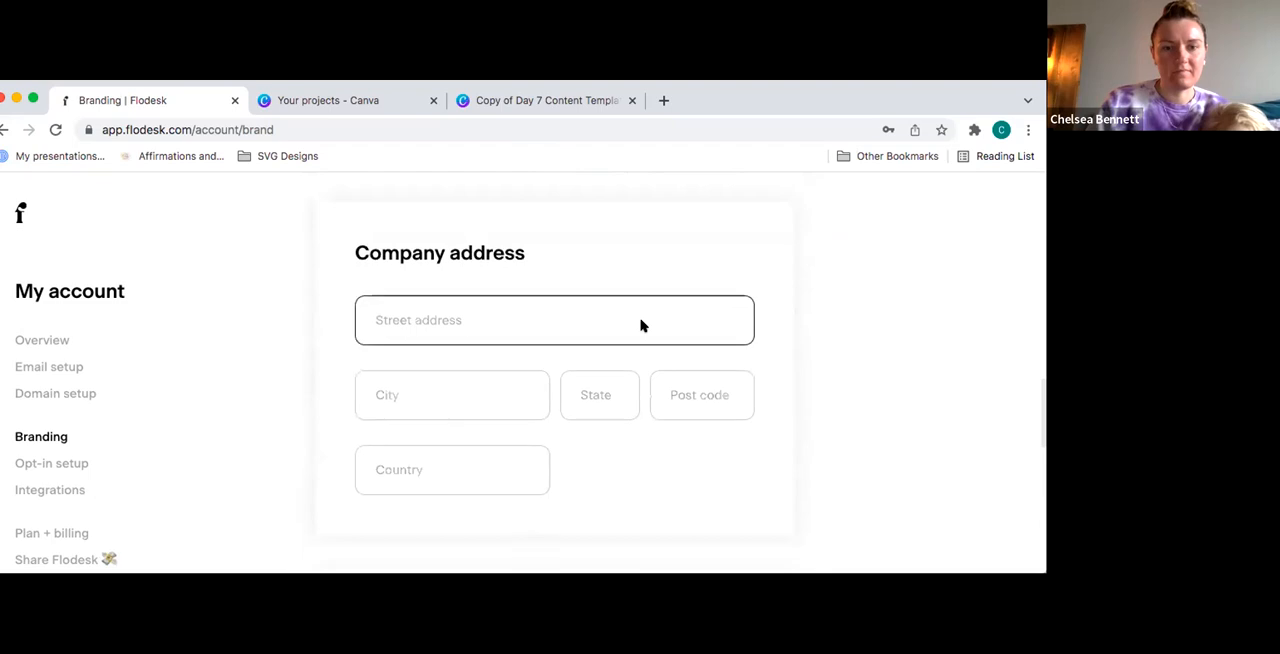
scroll(686, 331, "down", 4)
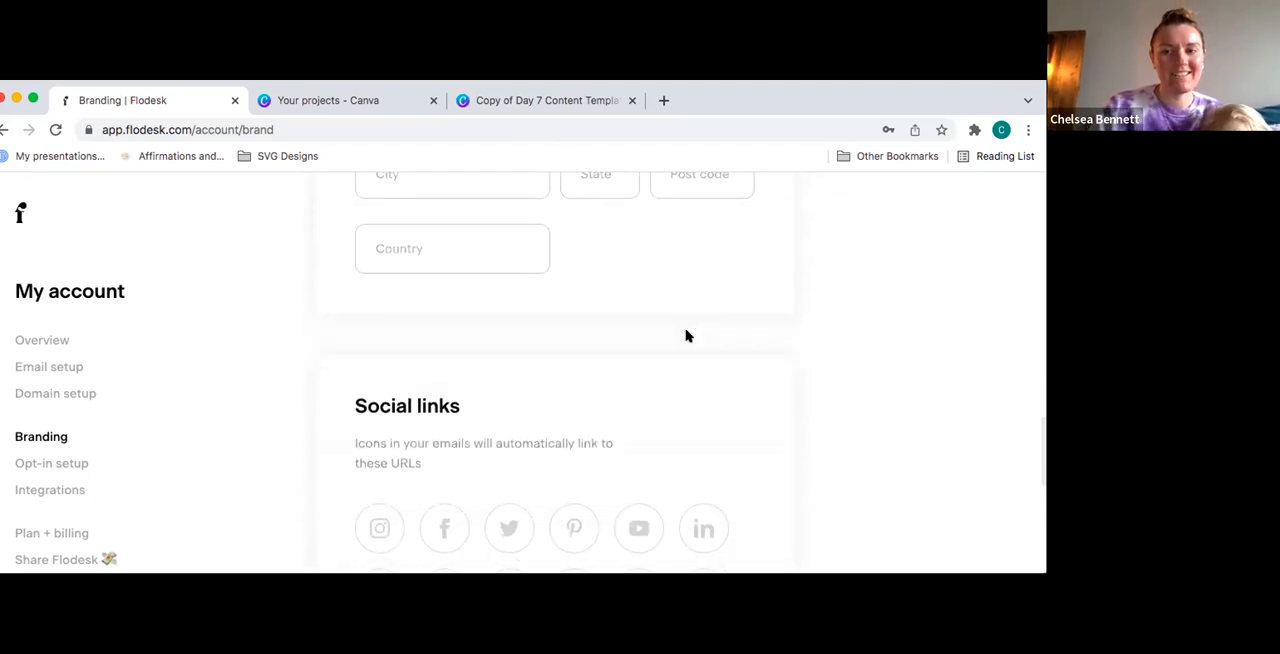
scroll(686, 335, "up", 4)
left_click(452, 274)
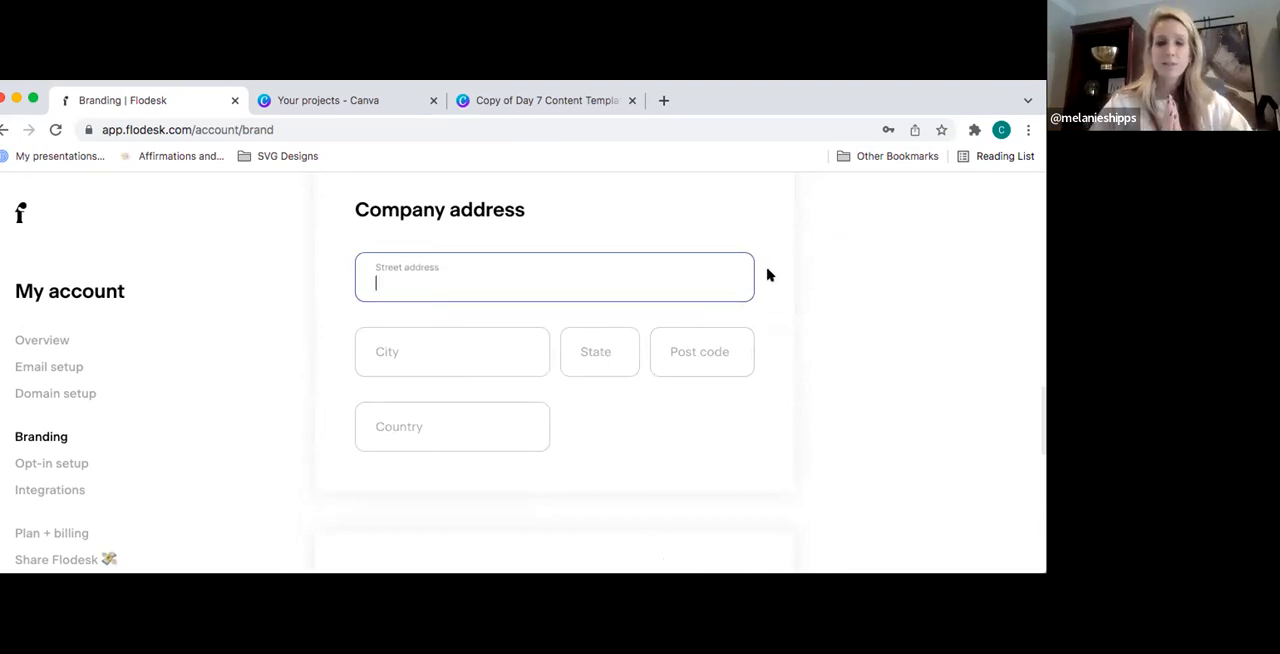
- Open the Instagram link entry under Social links and load Instagram in a new browser tab
scroll(768, 275, "down", 1)
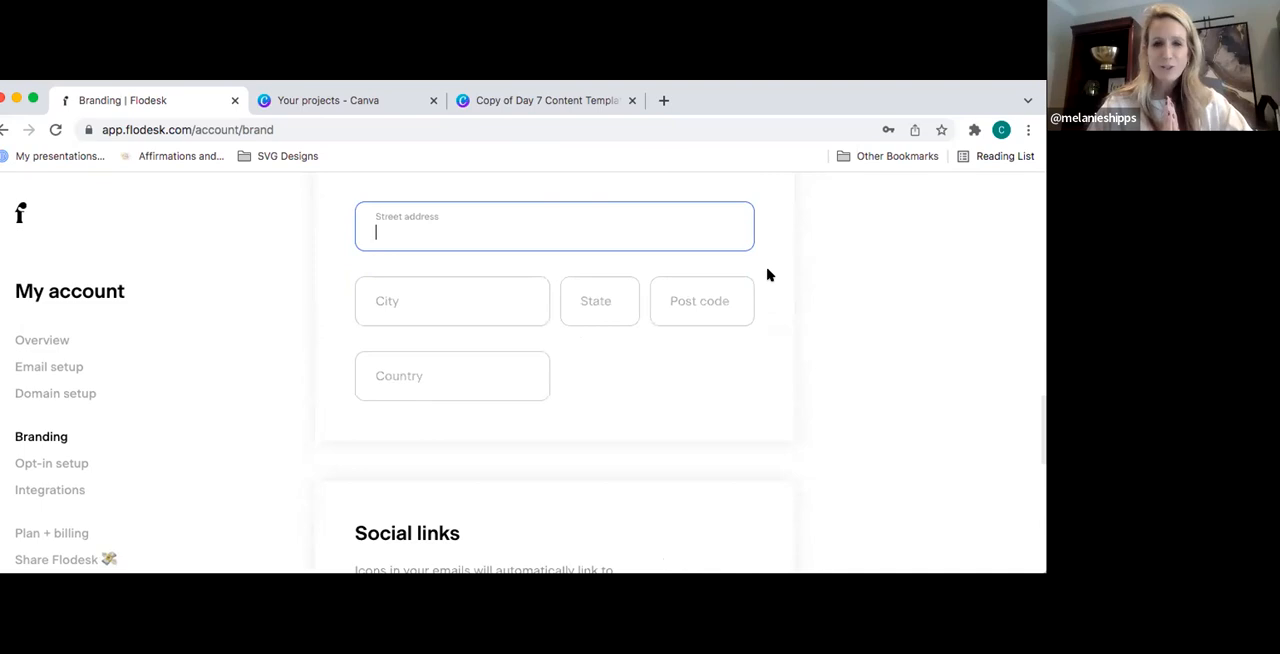
scroll(768, 275, "down", 1)
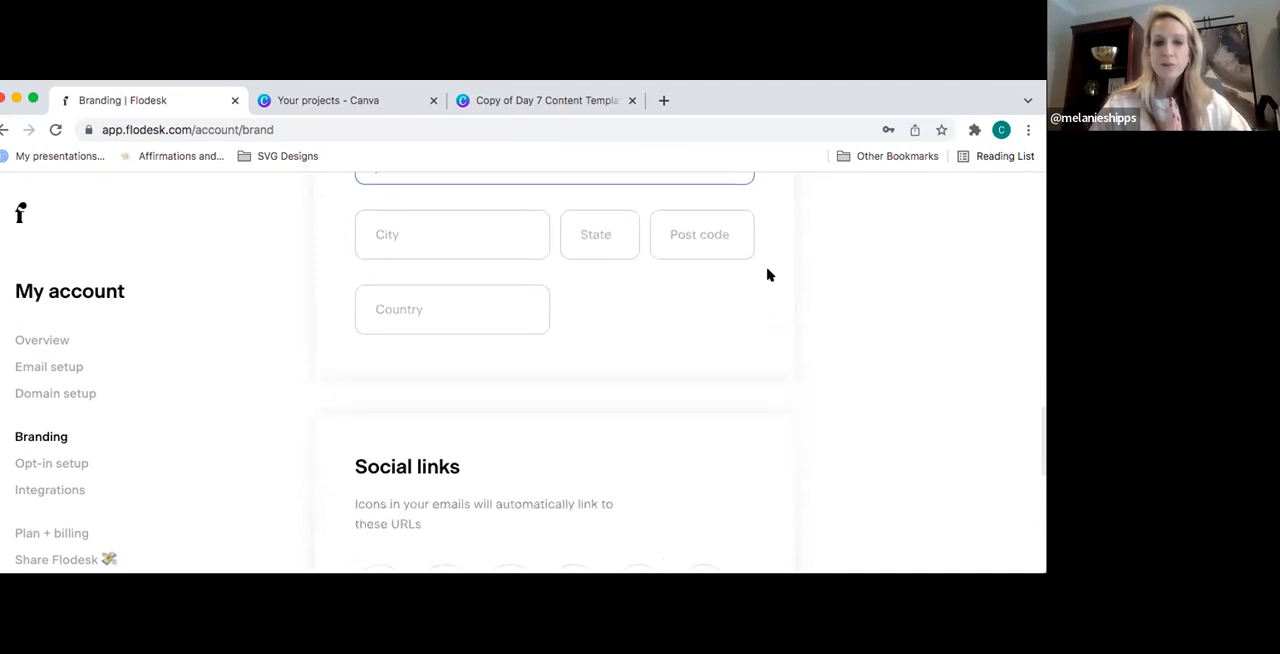
scroll(768, 275, "down", 4)
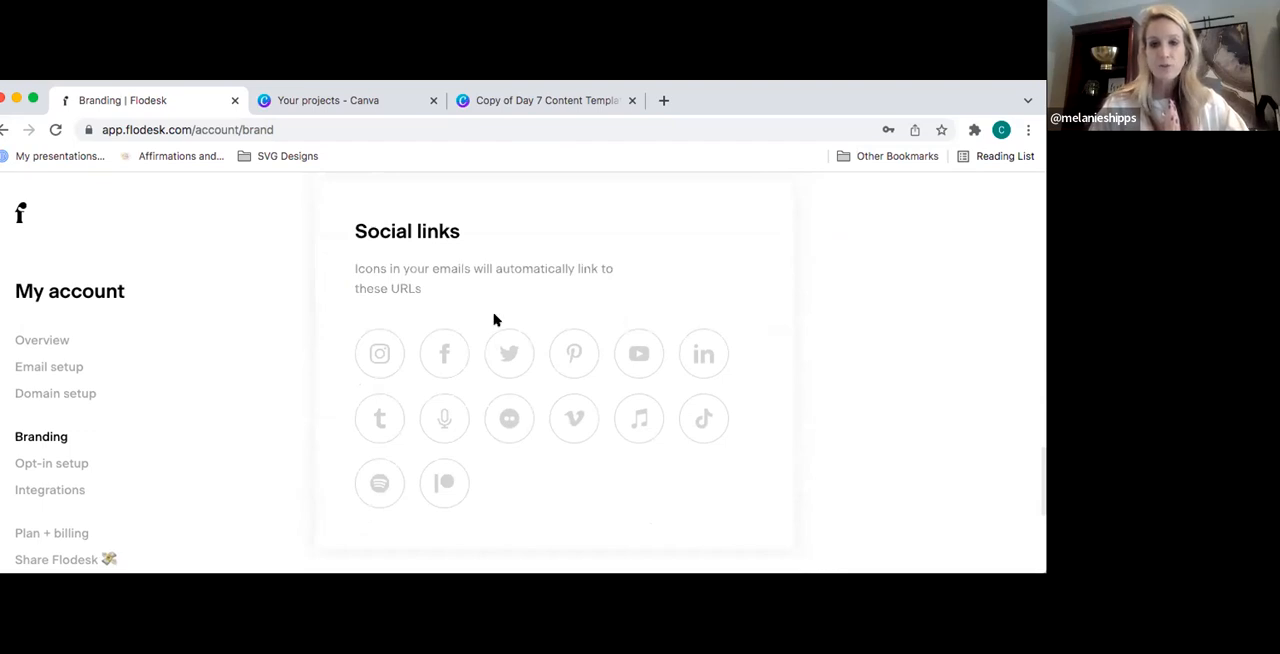
left_click(379, 354)
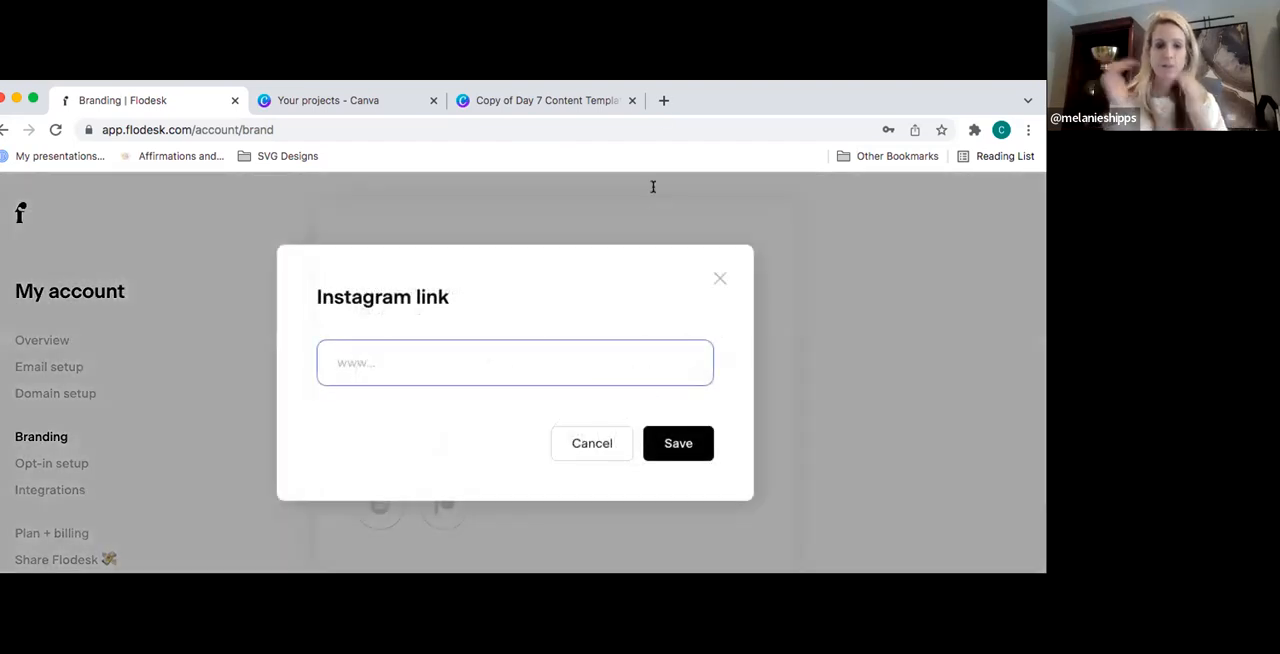
left_click(663, 100)
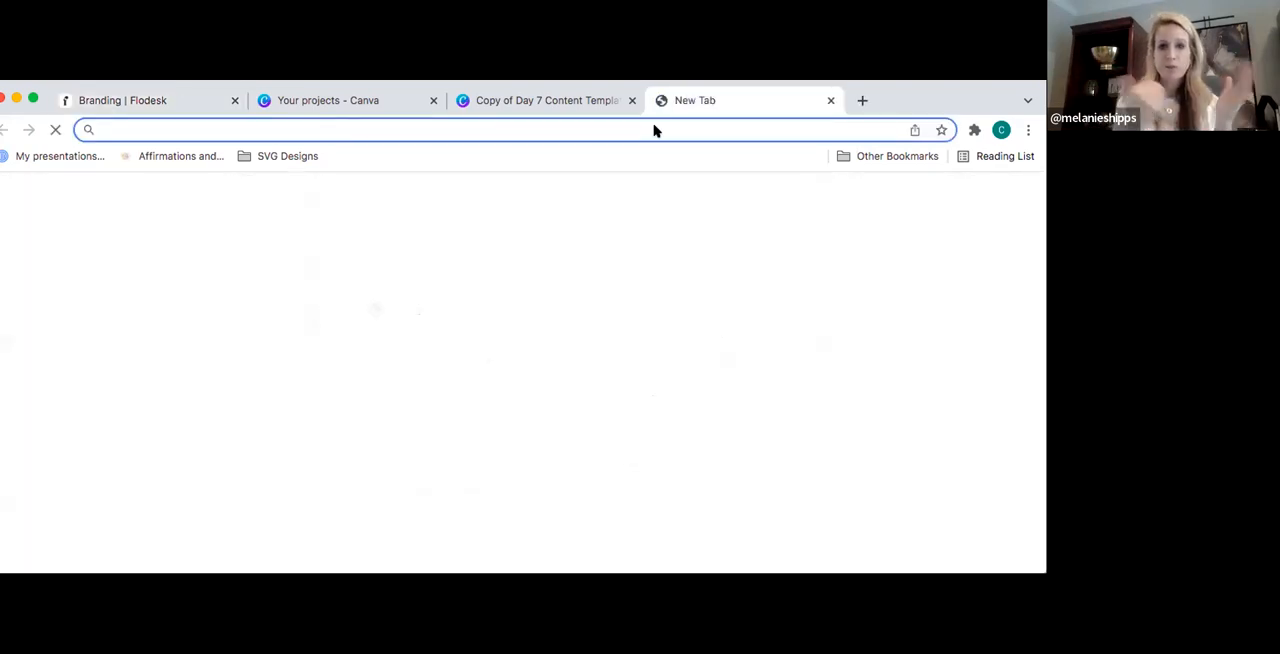
type("in")
key("Return")
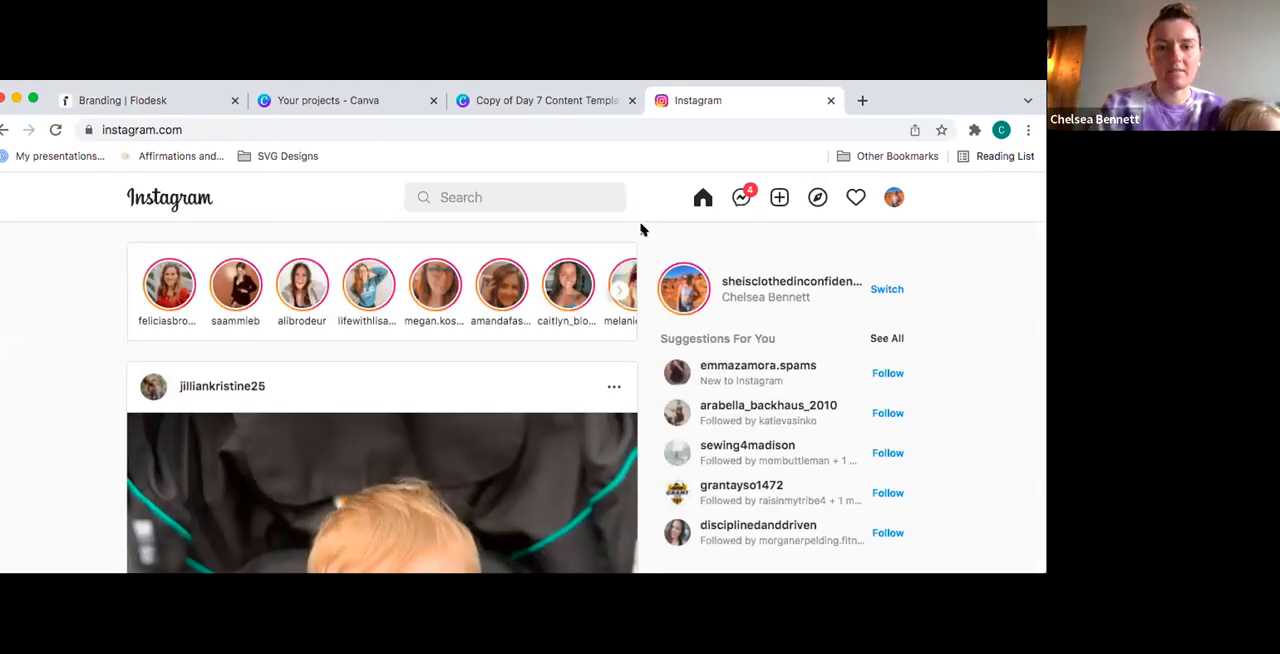
- Open your own Instagram profile, copy its URL and save it as the Instagram link in Flodesk
left_click(610, 127)
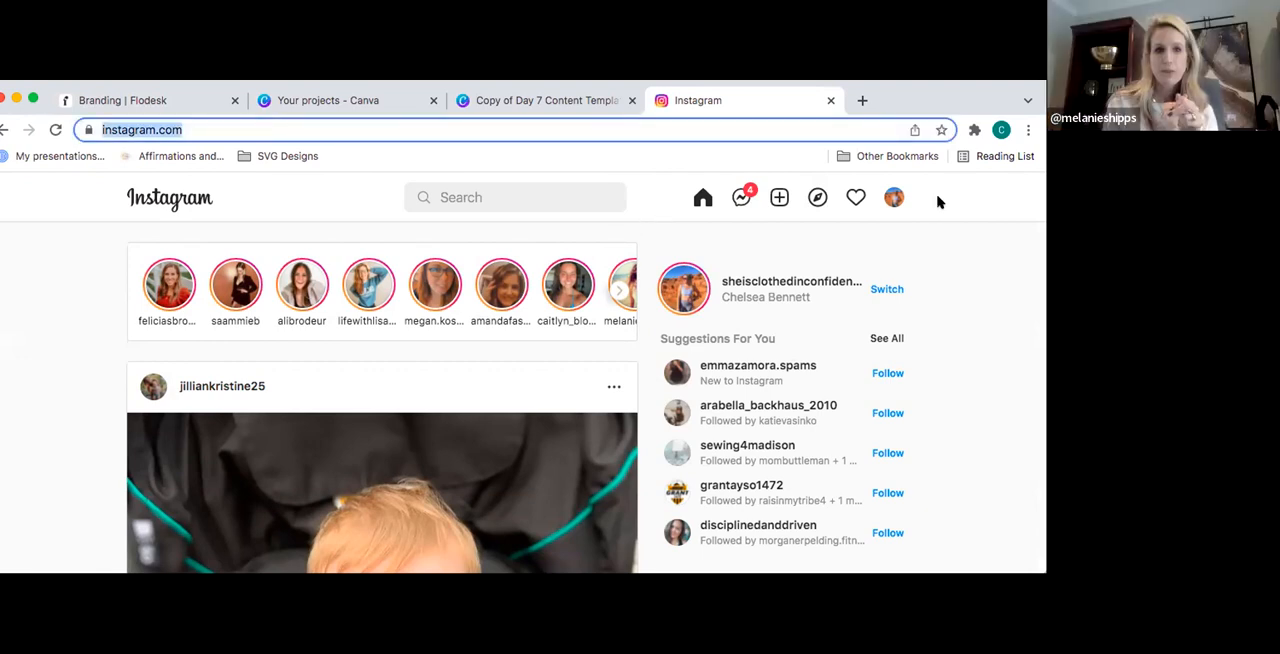
left_click(895, 198)
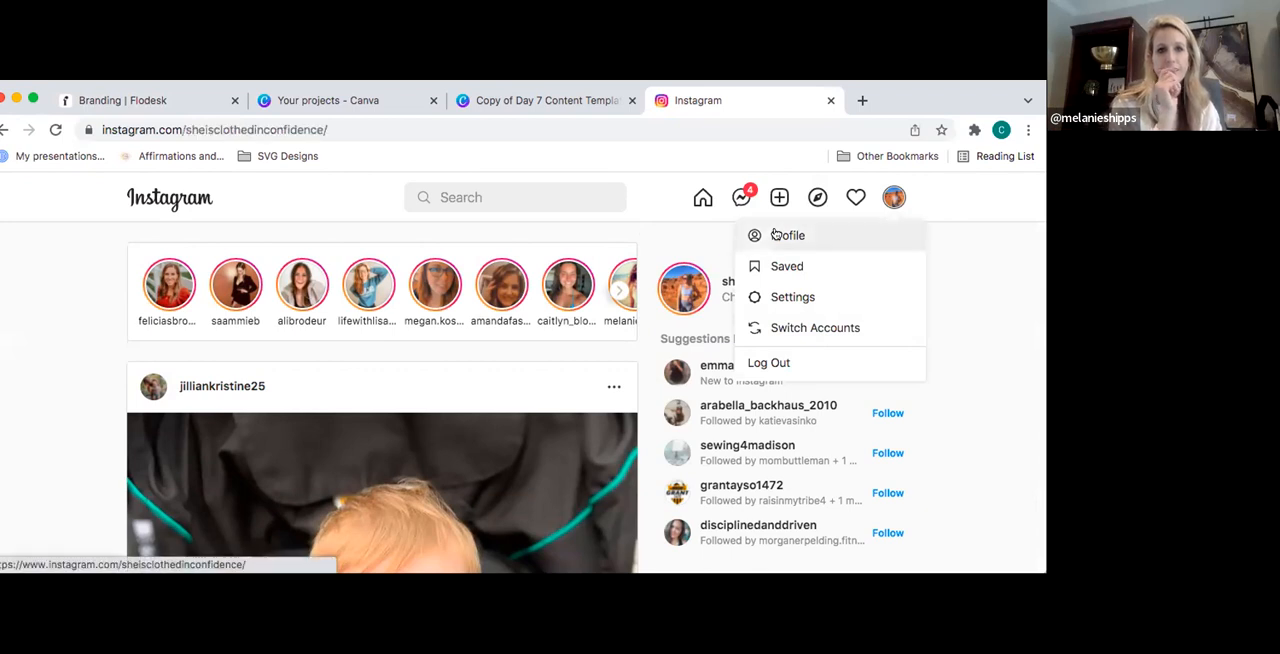
left_click(777, 233)
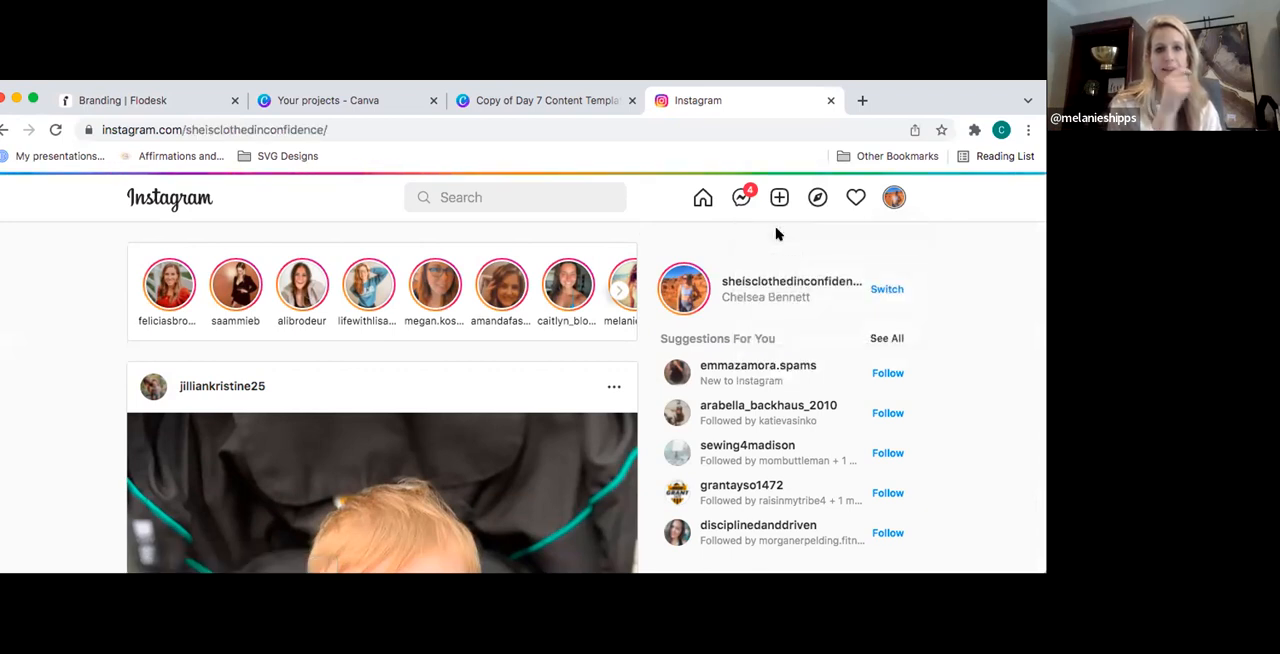
left_click(407, 126)
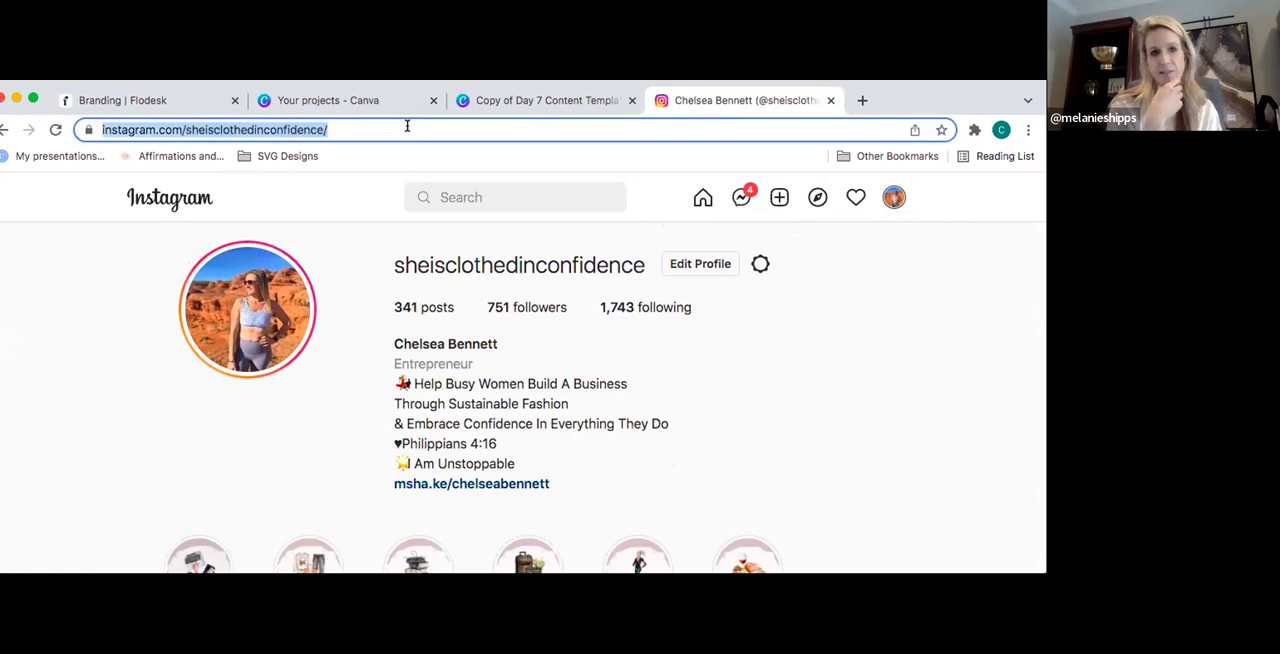
left_click(189, 101)
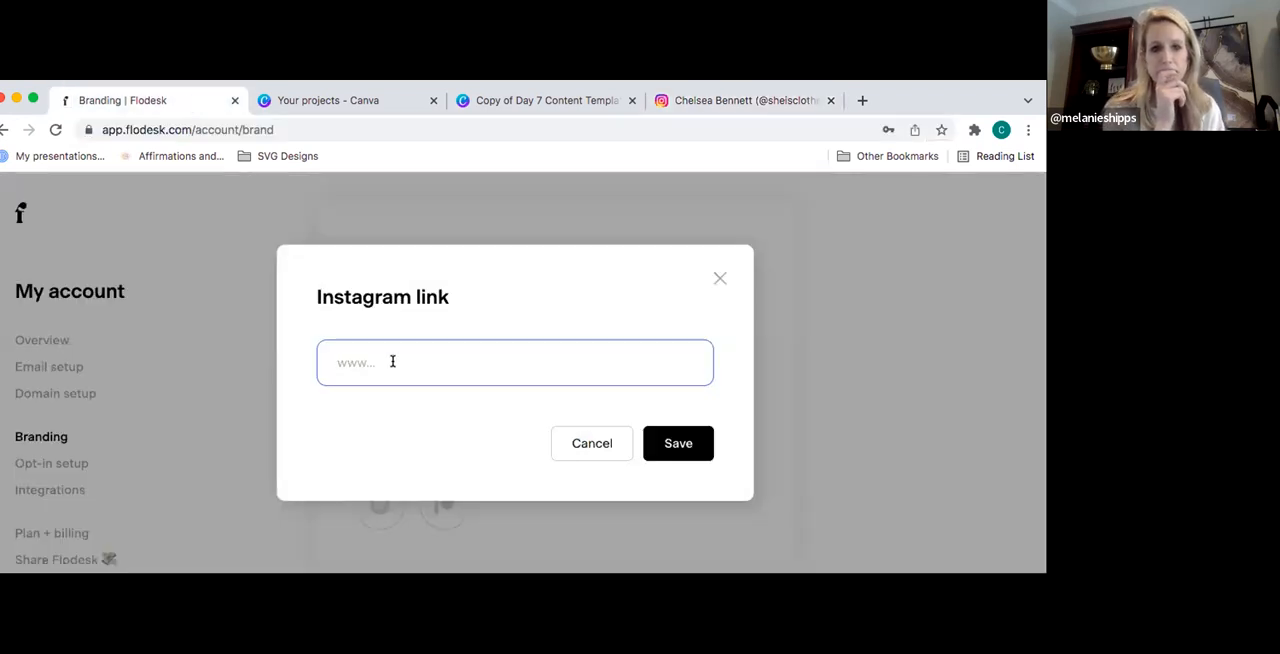
type("https://www.instagram.com/shesclothedinconfidence/")
left_click(690, 448)
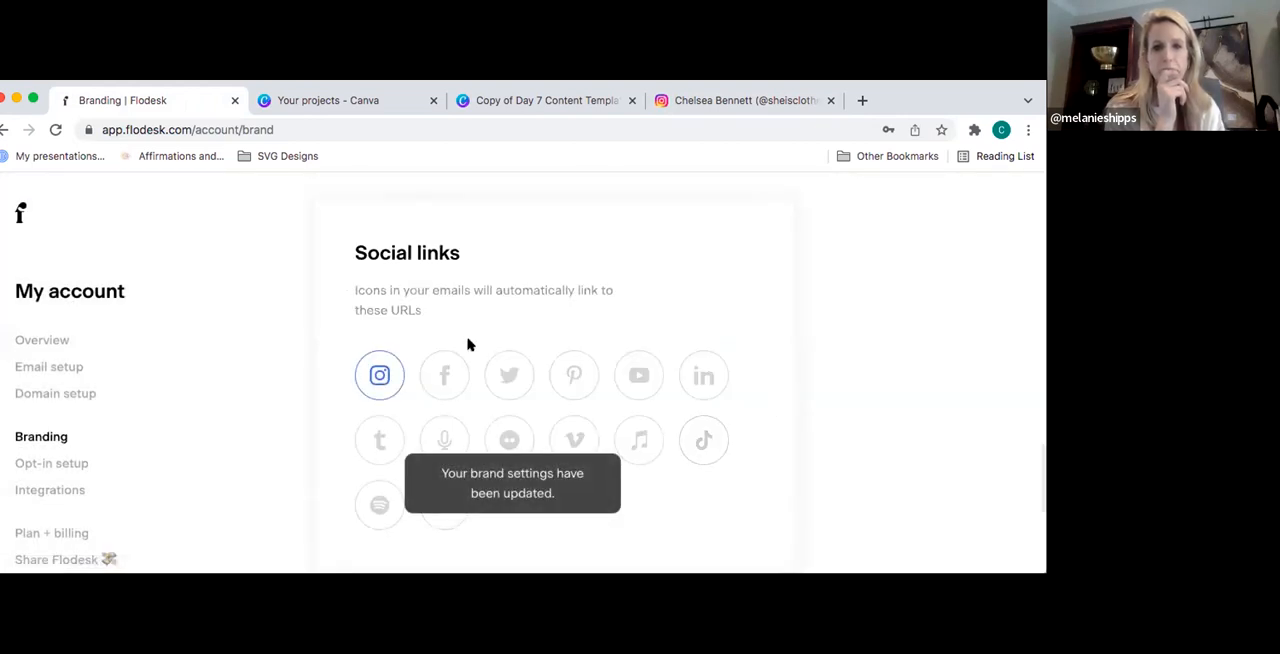
- Open the Facebook link entry under Social links and load Facebook in a new browser tab
left_click(444, 375)
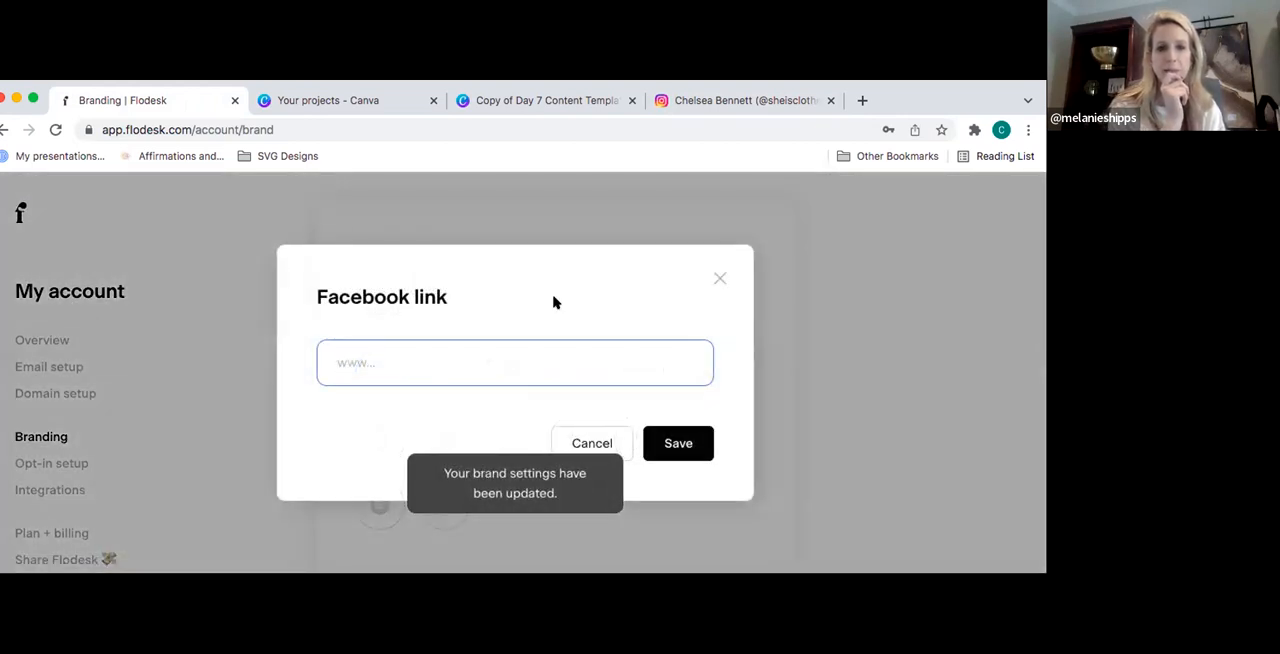
left_click(862, 100)
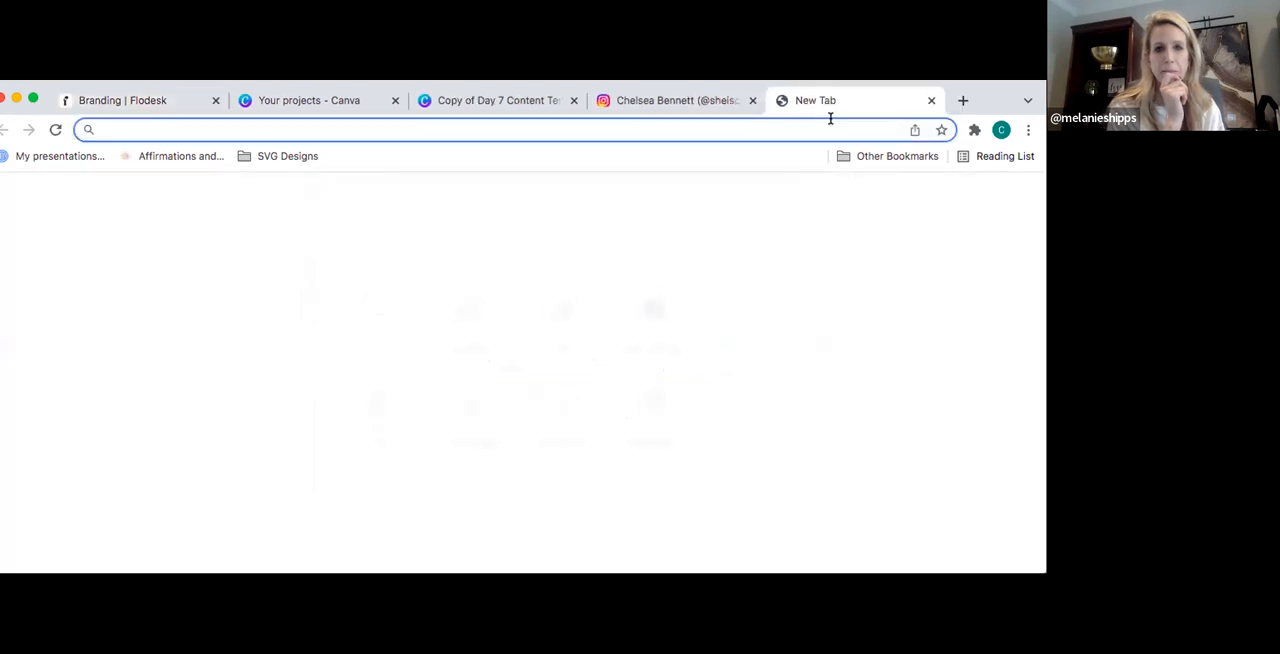
type("f")
key("Return")
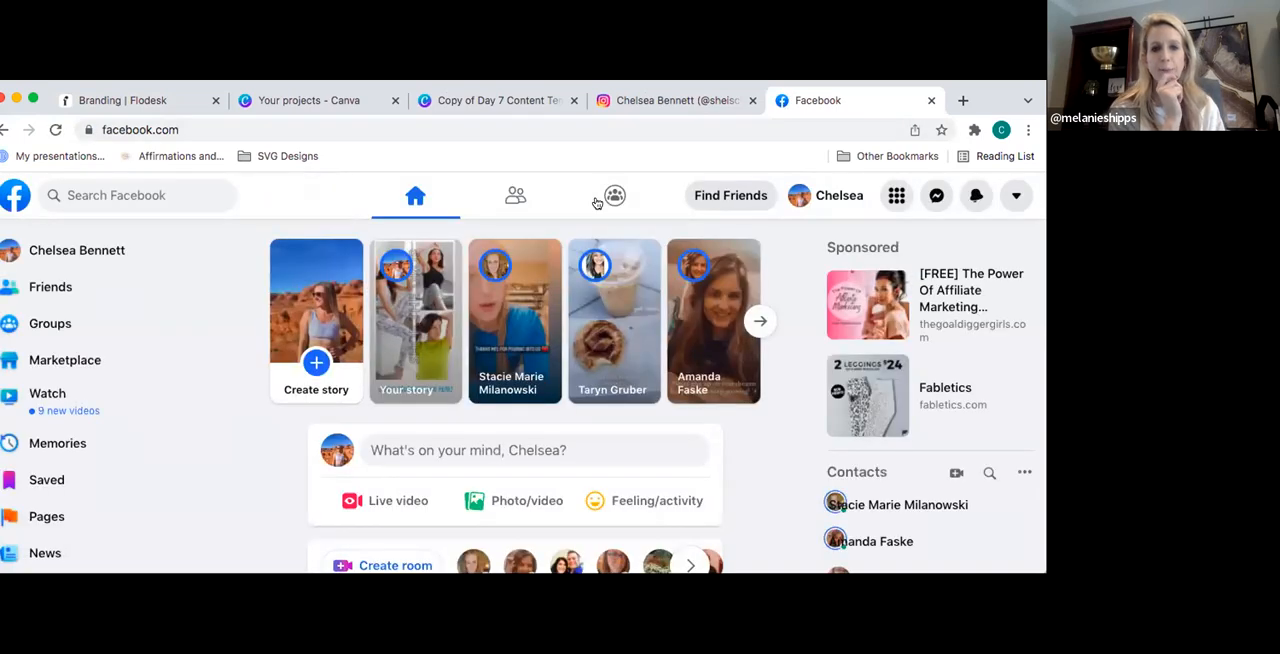
- Open your own Facebook profile, copy its URL and save it as the Facebook link in Flodesk
left_click(93, 252)
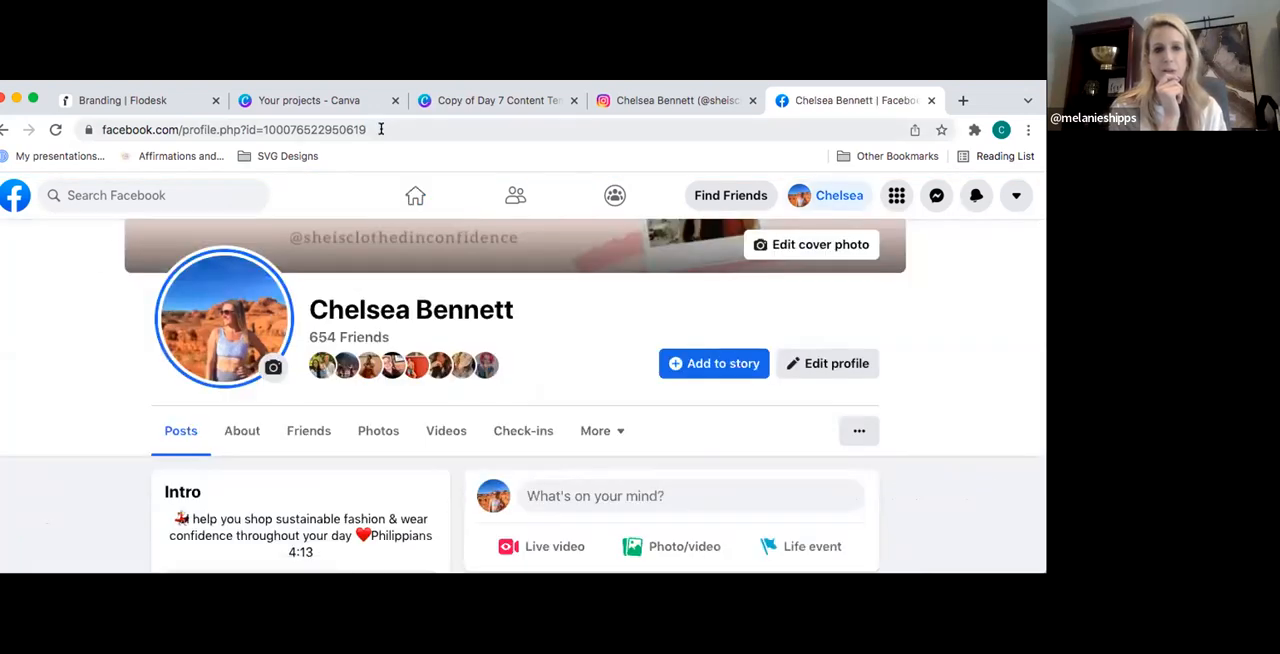
left_click(381, 129)
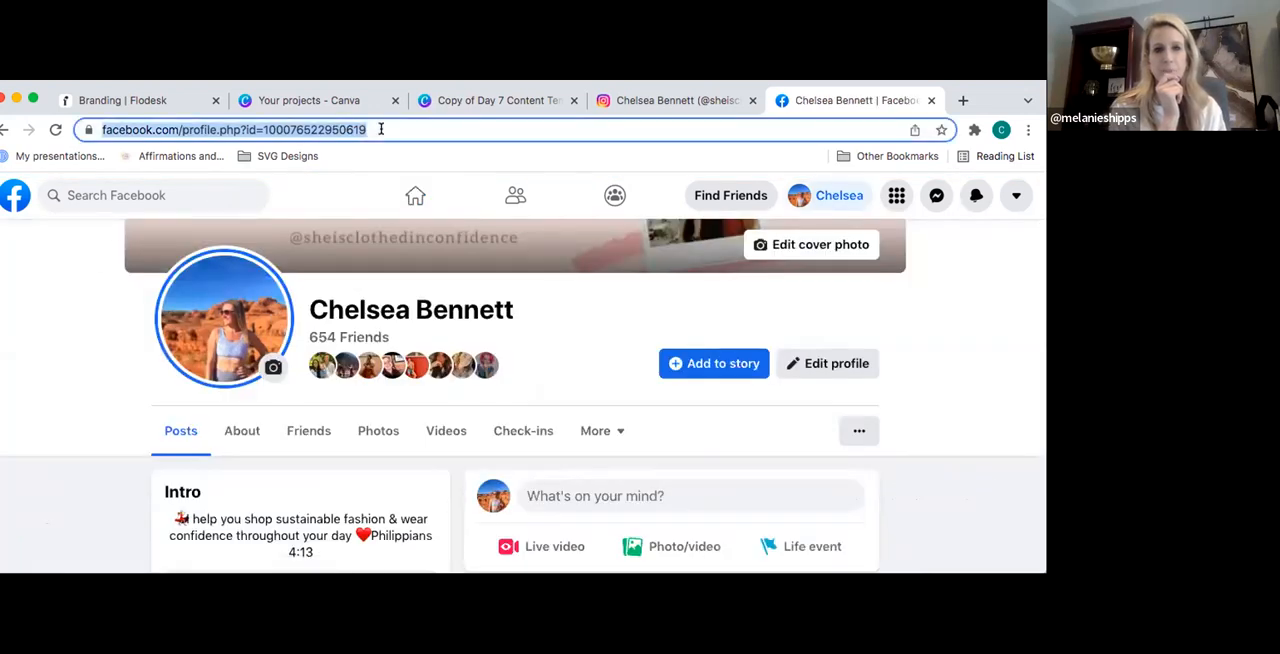
left_click(177, 104)
key("ctrl+v")
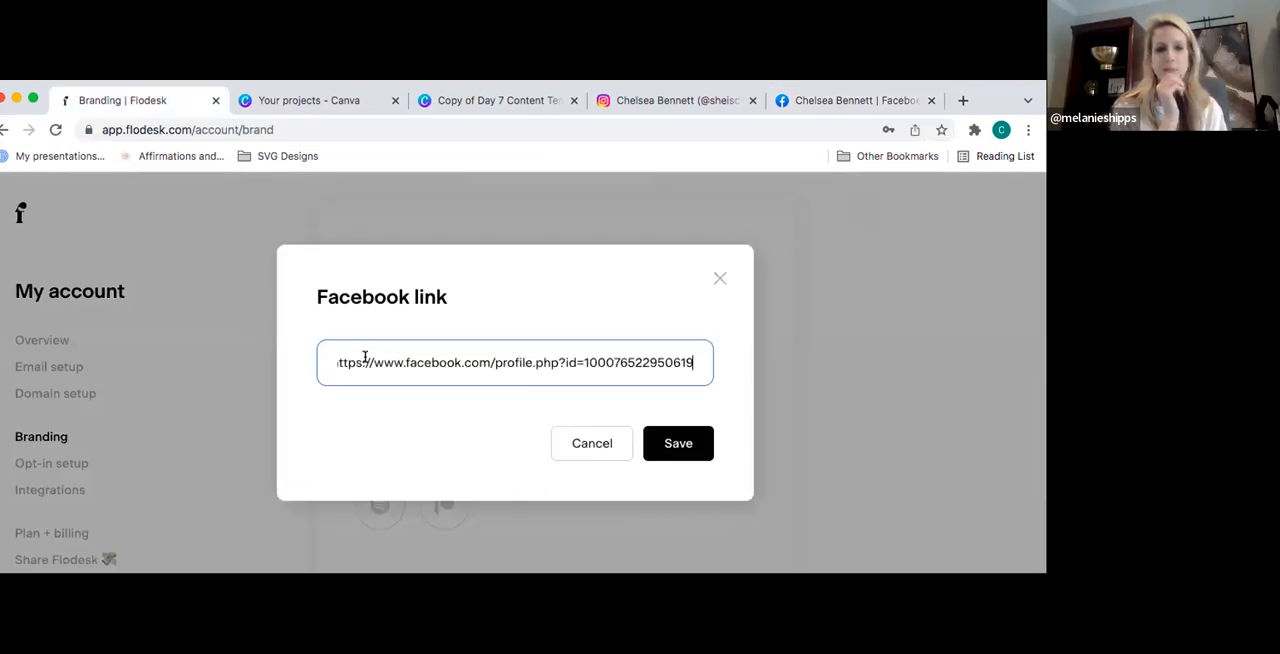
left_click(678, 443)
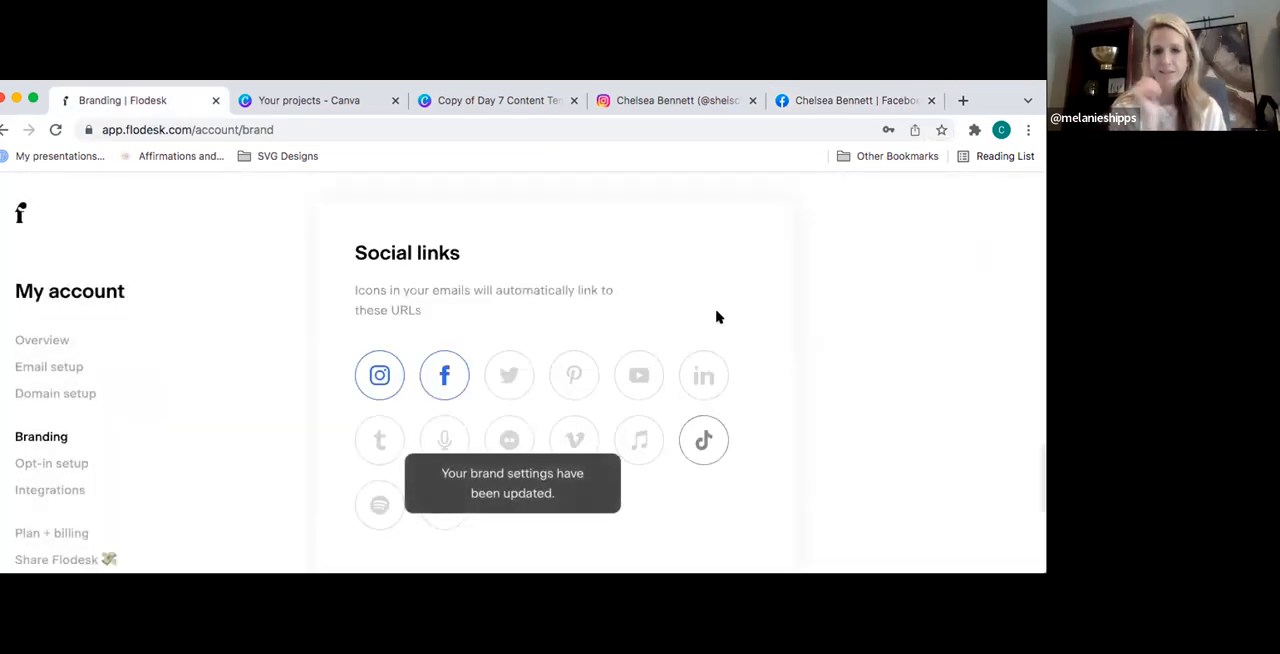
- Close the Facebook and Instagram browser tabs and return to the Flodesk Branding page
left_click(806, 113)
type("you")
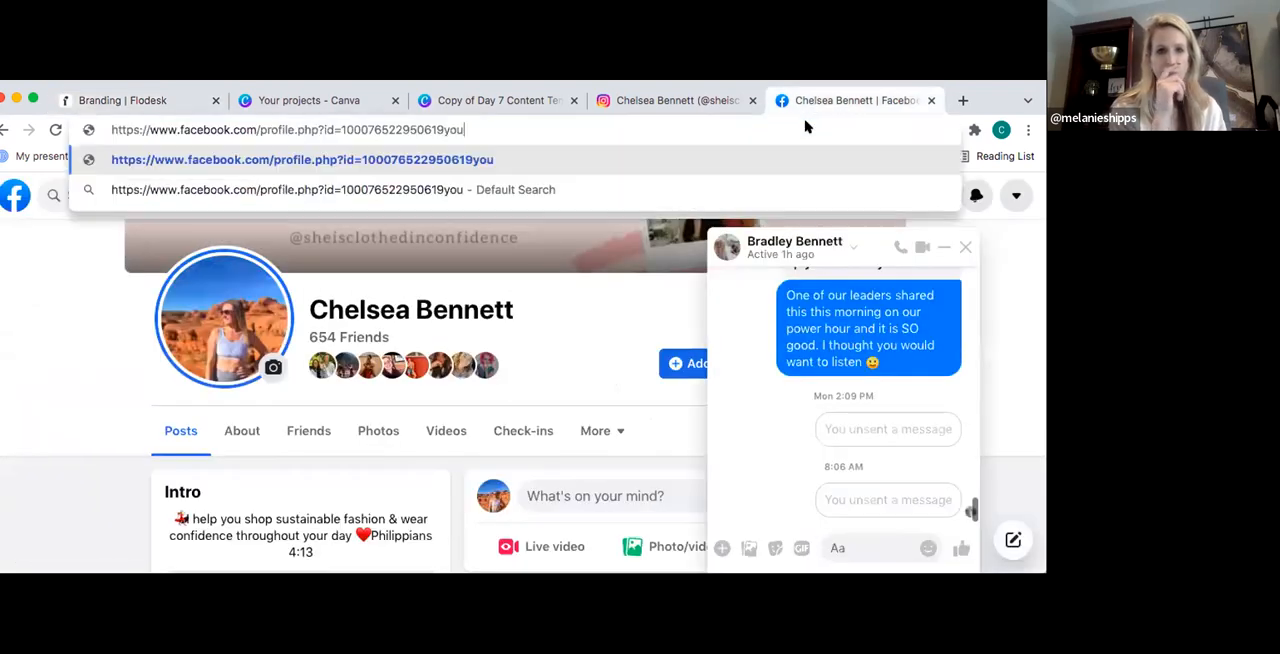
left_click(931, 100)
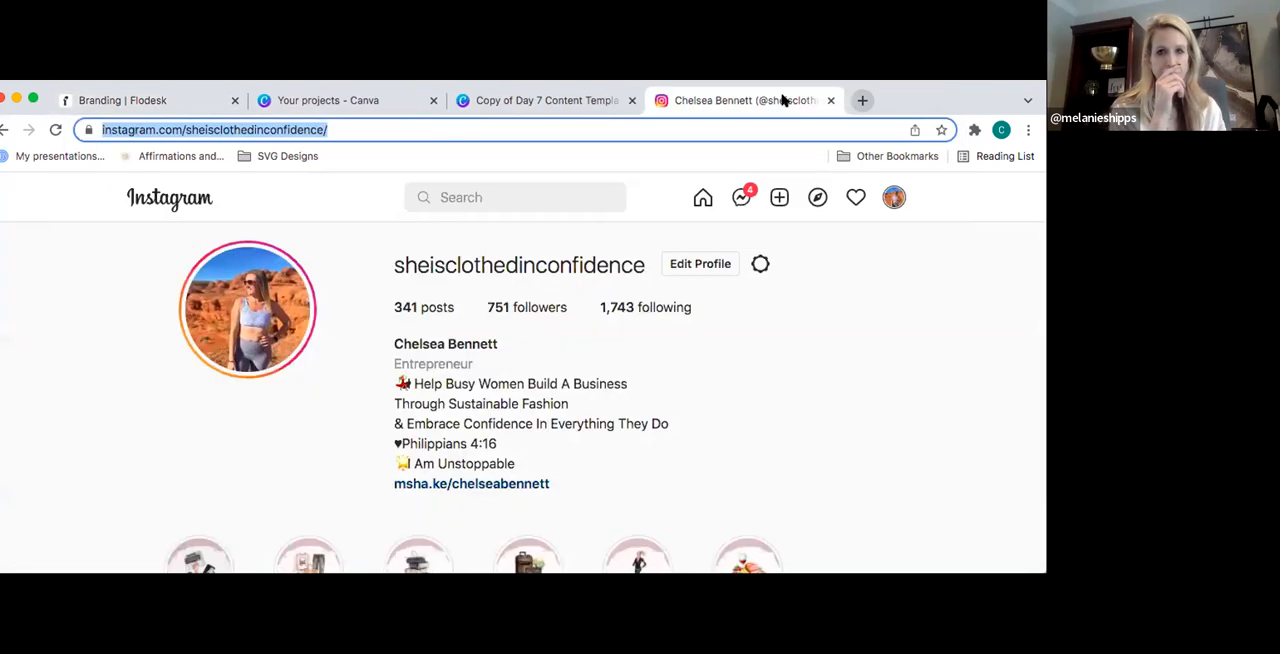
key("super+w")
left_click(163, 104)
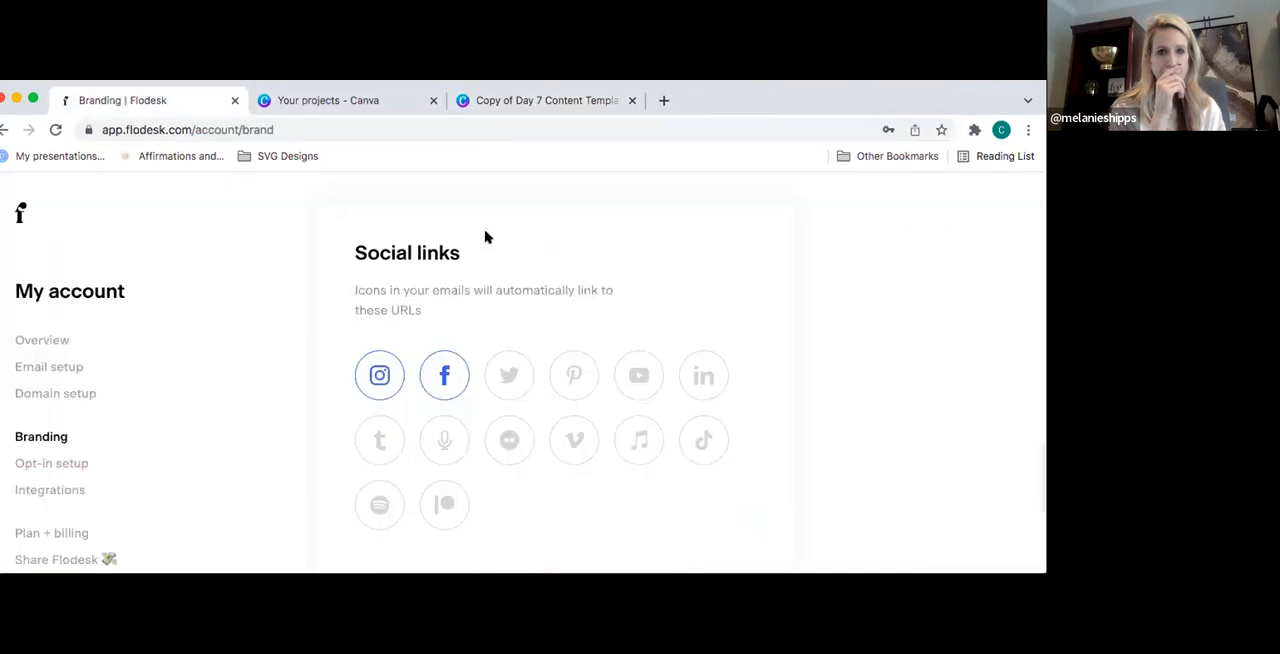
- Check the 'Made with love in Flodesk' footer setting and open the account's Opt-in setup page
scroll(846, 317, "down", 5)
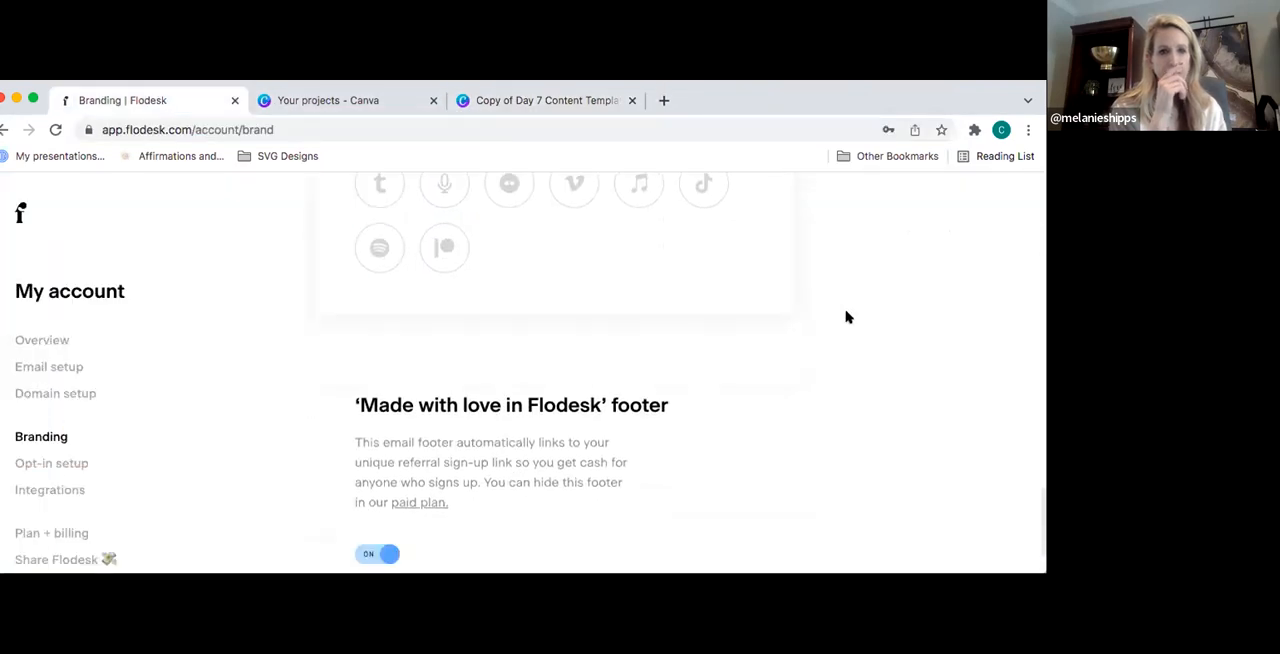
scroll(846, 317, "down", 1)
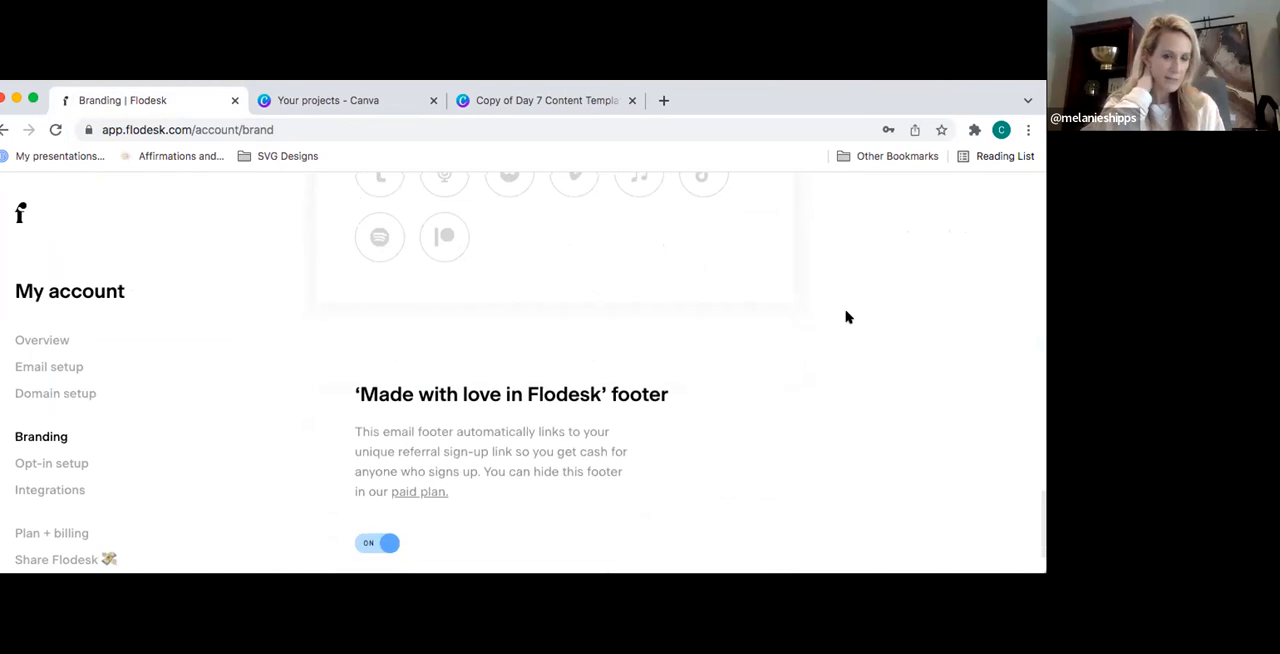
scroll(846, 317, "down", 1)
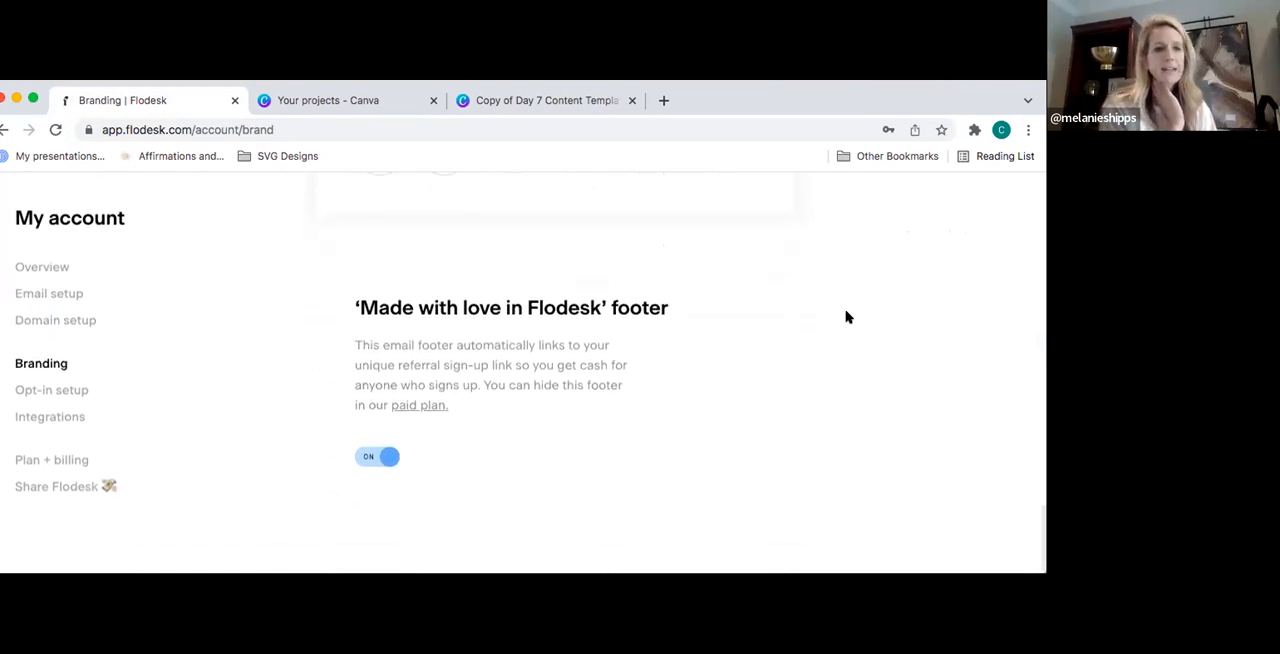
left_click(60, 392)
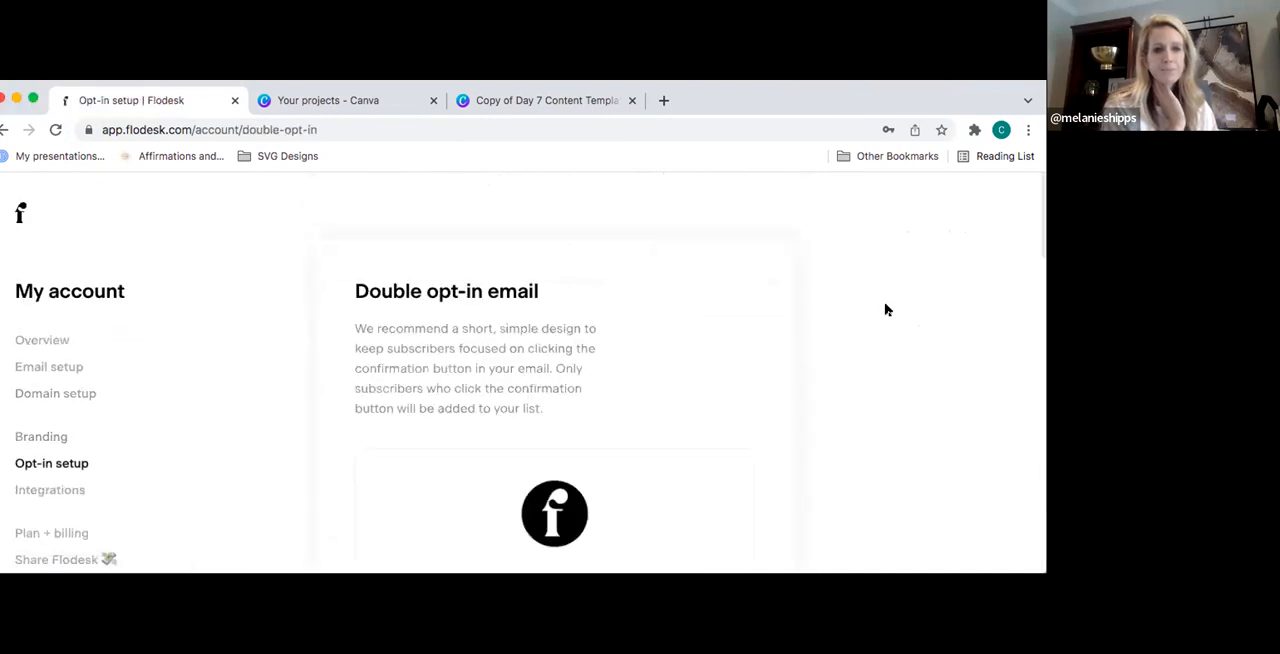
- Review the Double opt-in email section and its subscription confirmation design on the Opt-in setup page
scroll(872, 308, "down", 1)
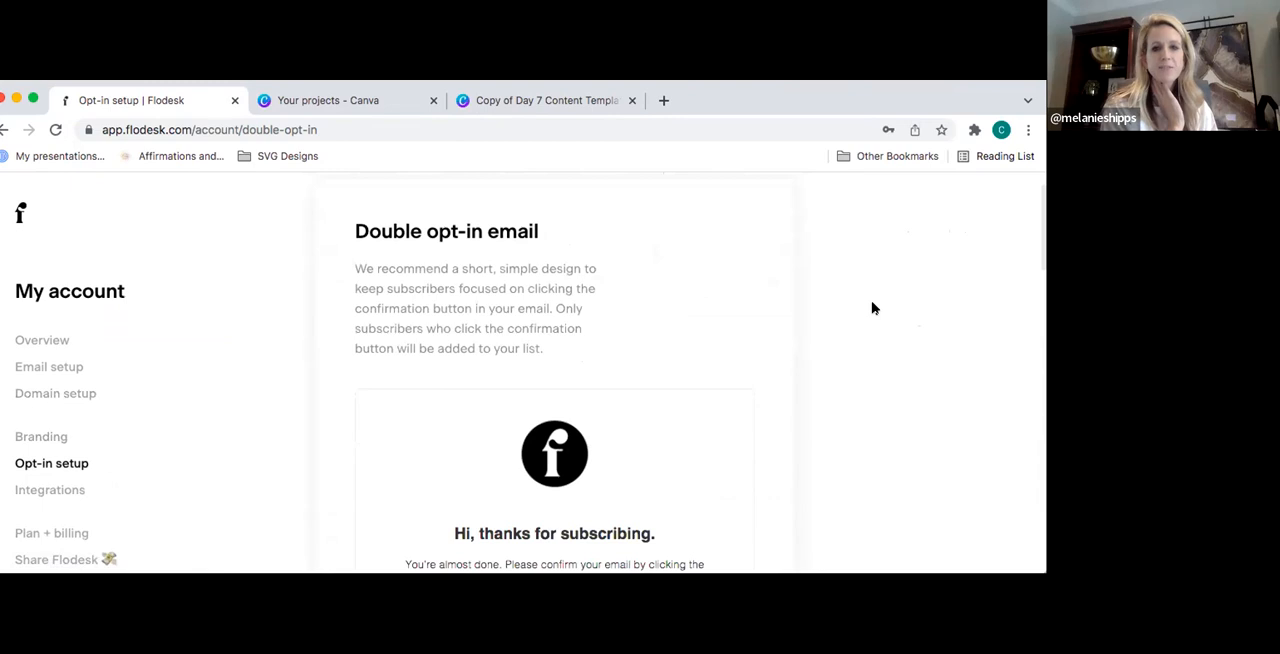
scroll(872, 308, "down", 2)
scroll(872, 308, "down", 1)
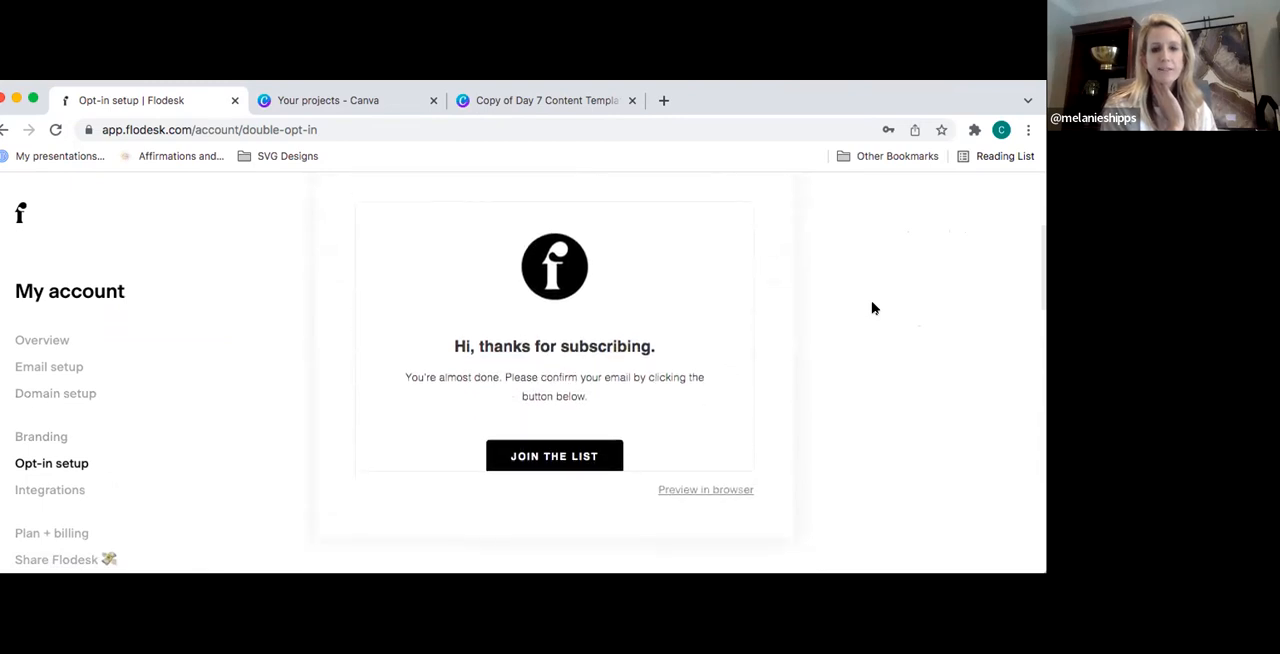
scroll(872, 308, "down", 1)
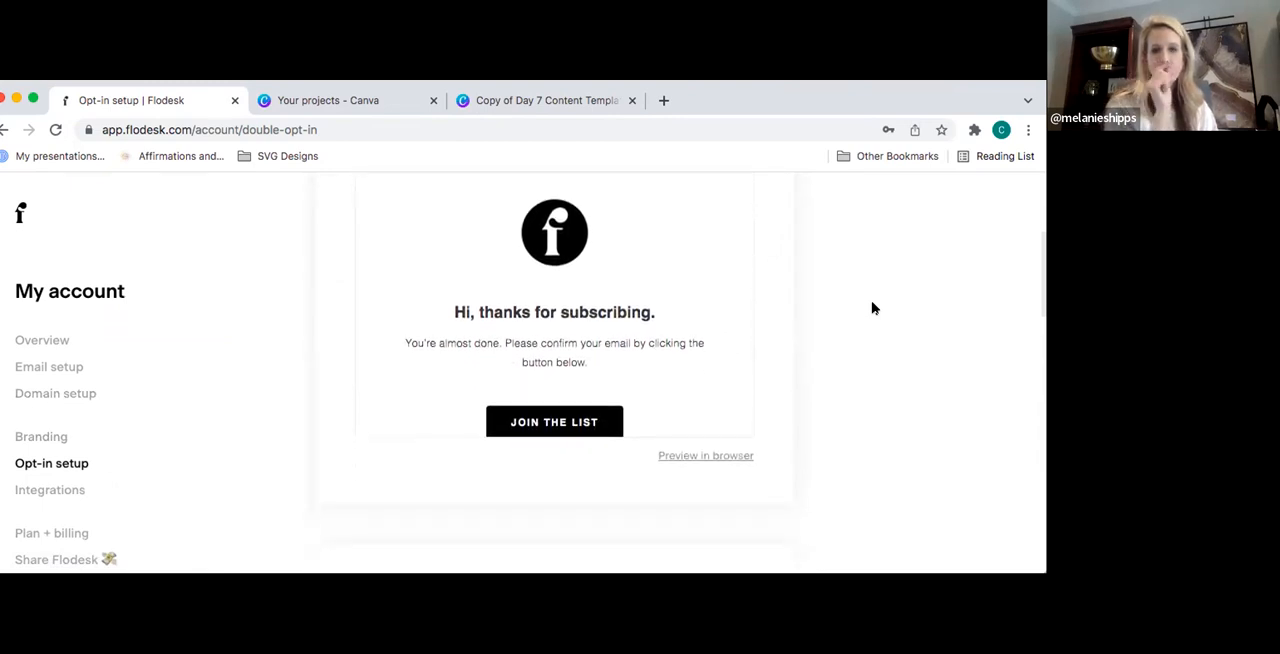
scroll(872, 308, "down", 1)
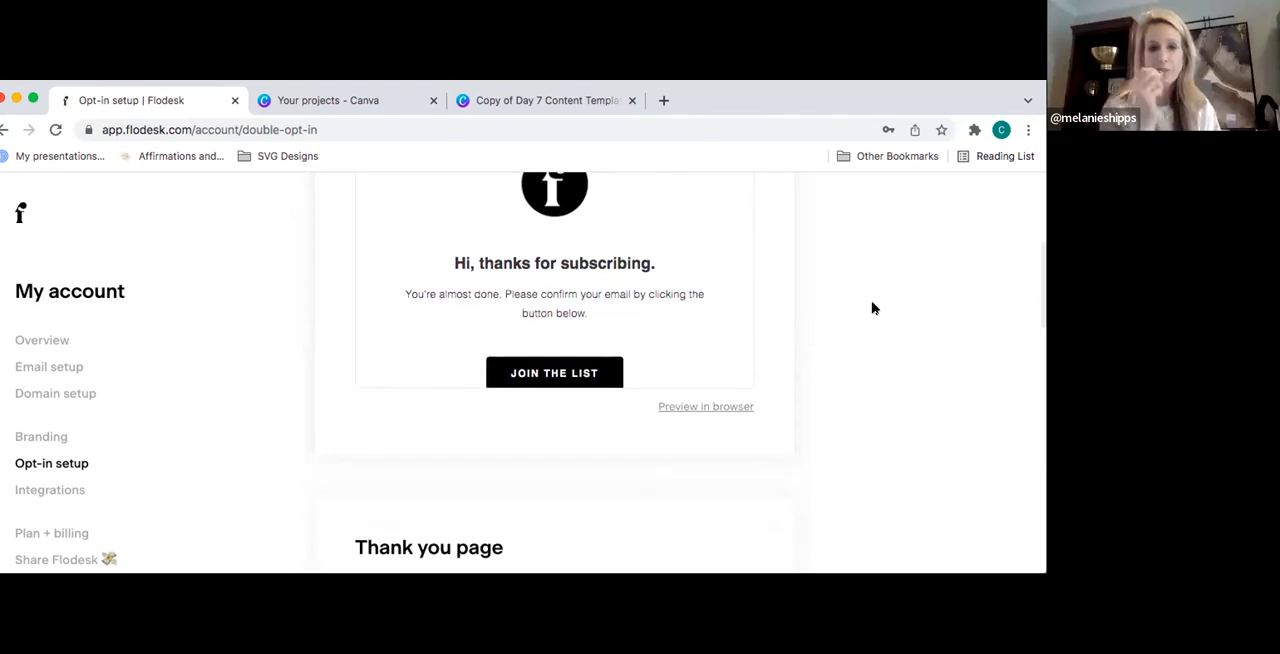
scroll(872, 308, "up", 1)
scroll(872, 308, "down", 1)
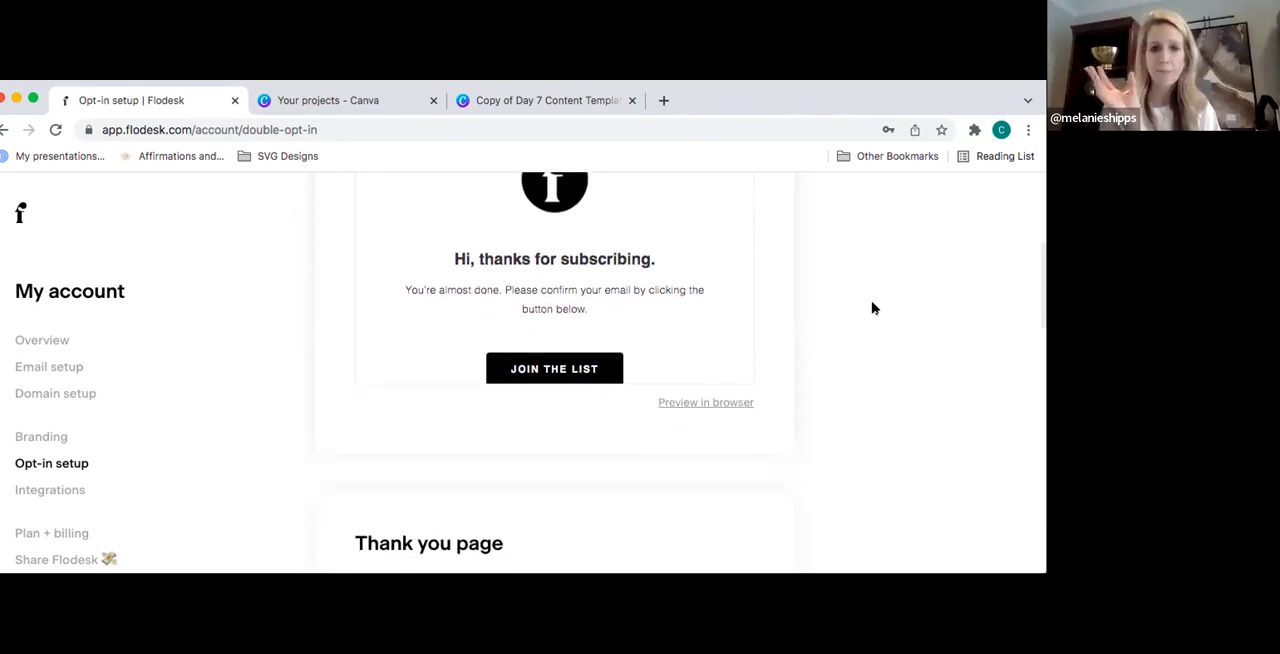
scroll(872, 308, "down", 1)
scroll(872, 308, "down", 1)
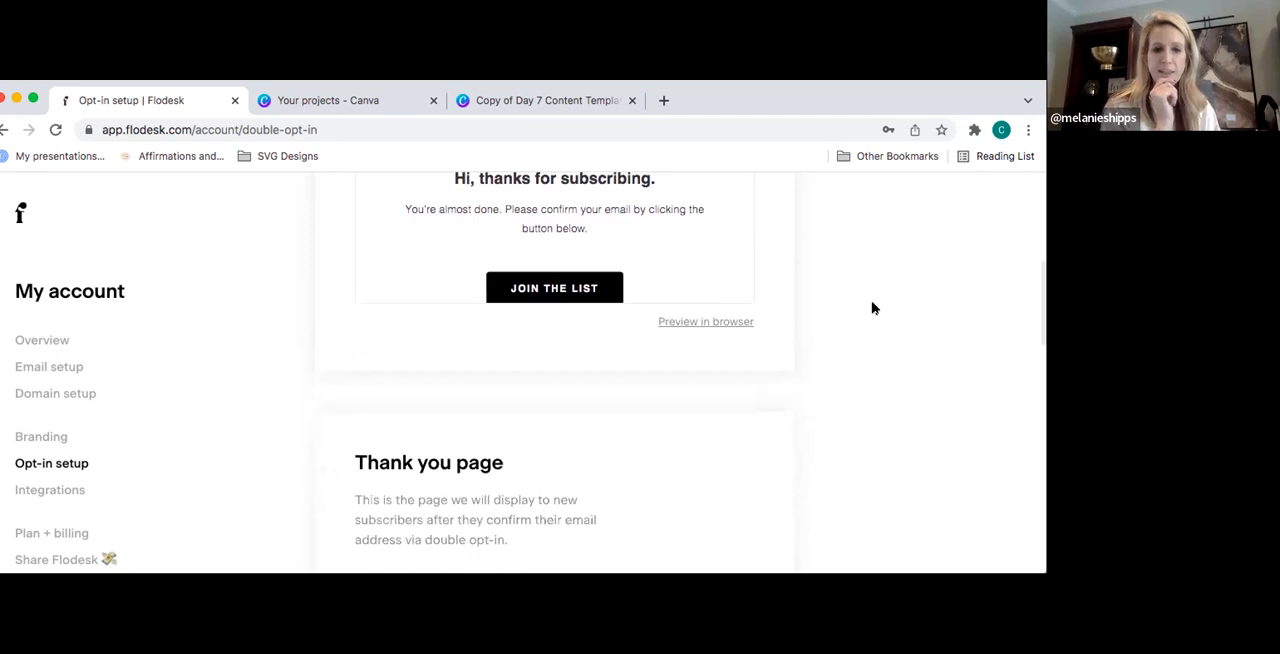
- Examine the Thank you page and Preferences page previews, and return to the start of the Opt-in setup page
scroll(872, 308, "down", 5)
scroll(872, 308, "down", 4)
scroll(872, 308, "down", 2)
scroll(872, 308, "down", 3)
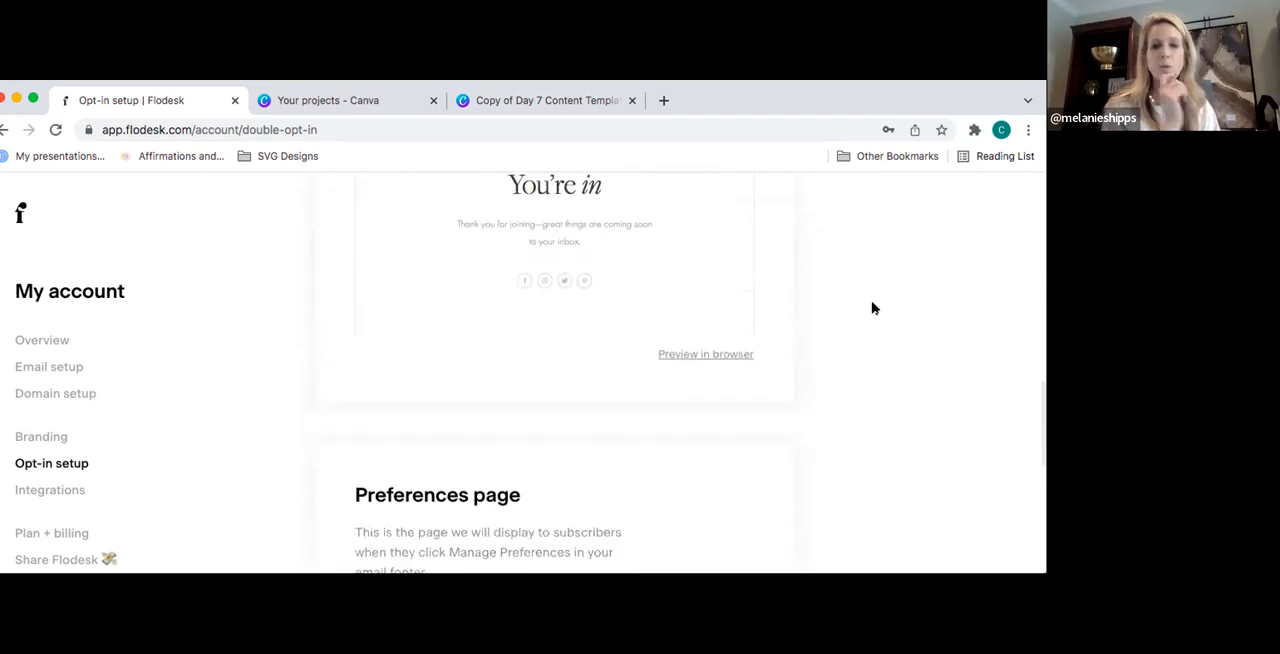
scroll(872, 308, "down", 3)
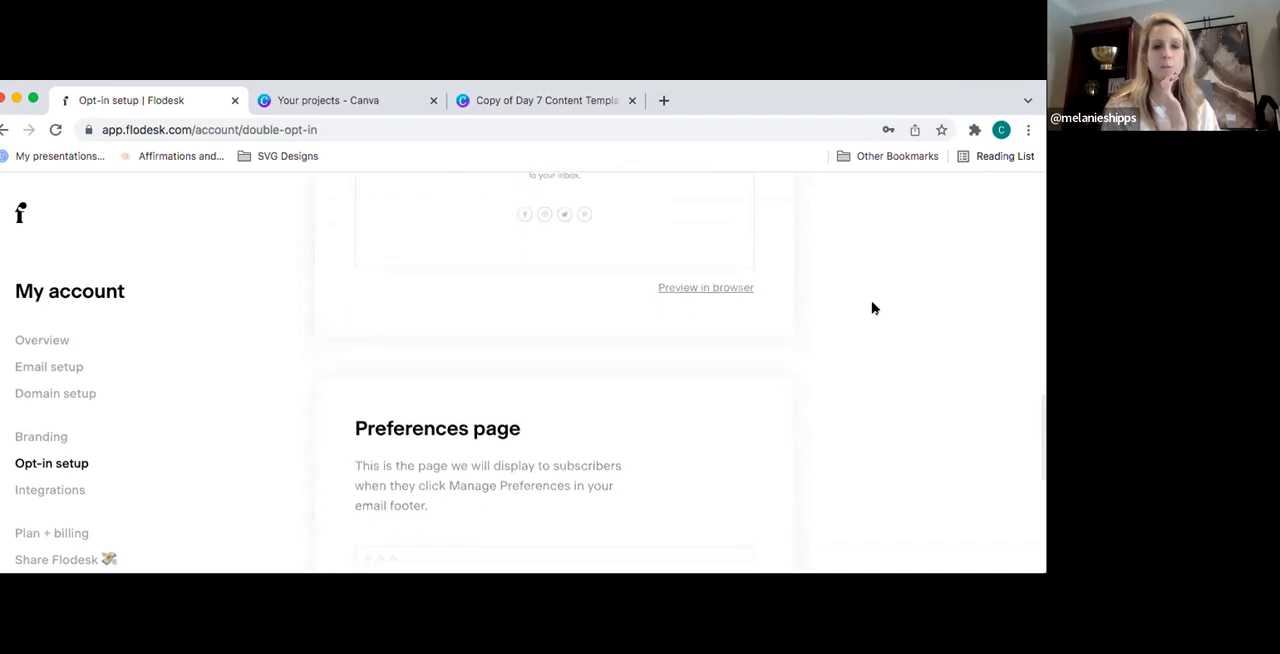
scroll(872, 308, "down", 3)
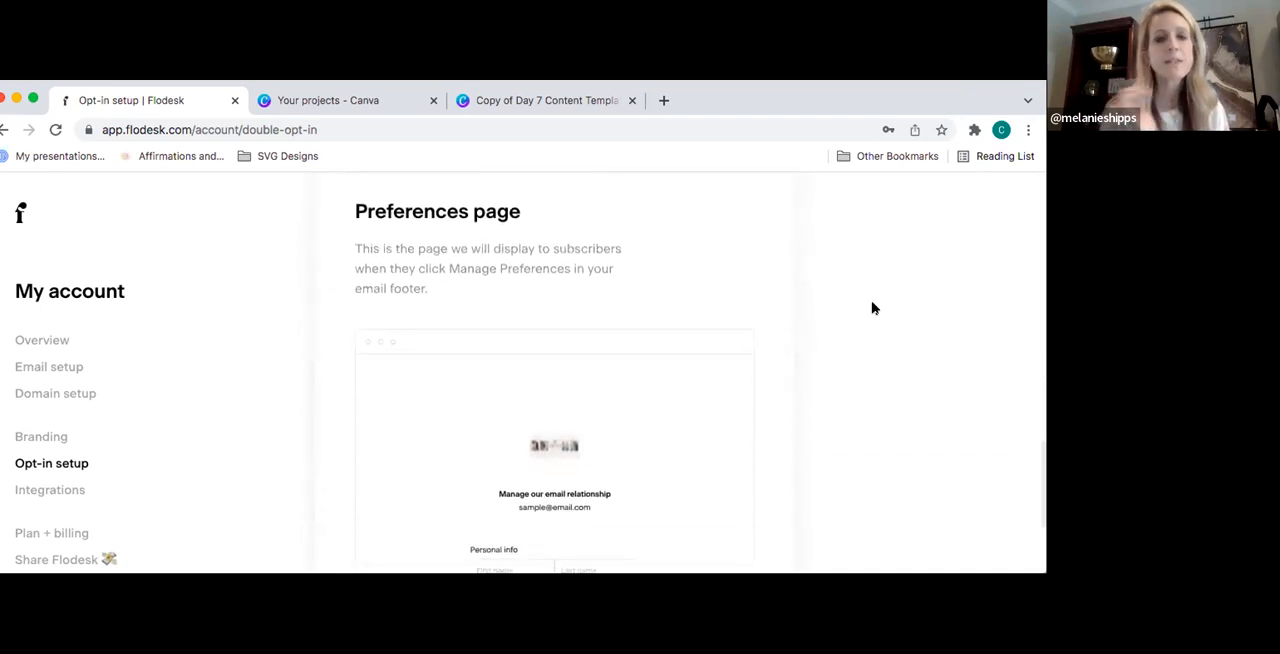
scroll(872, 308, "down", 1)
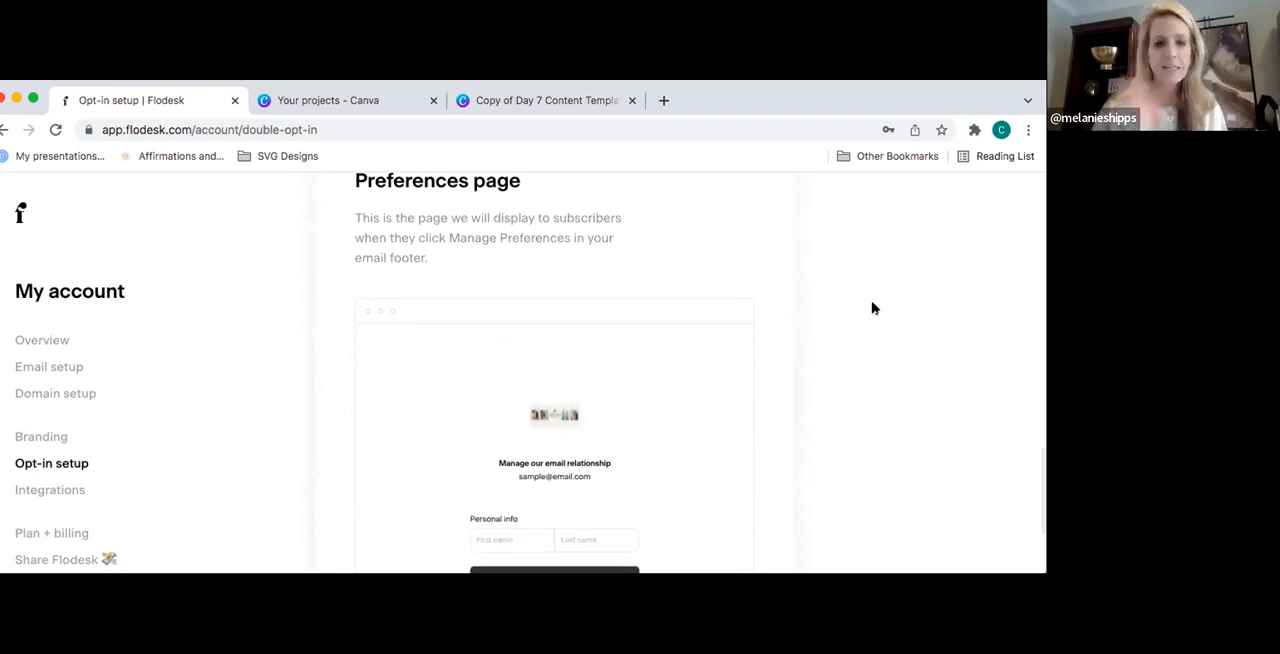
scroll(872, 308, "down", 1)
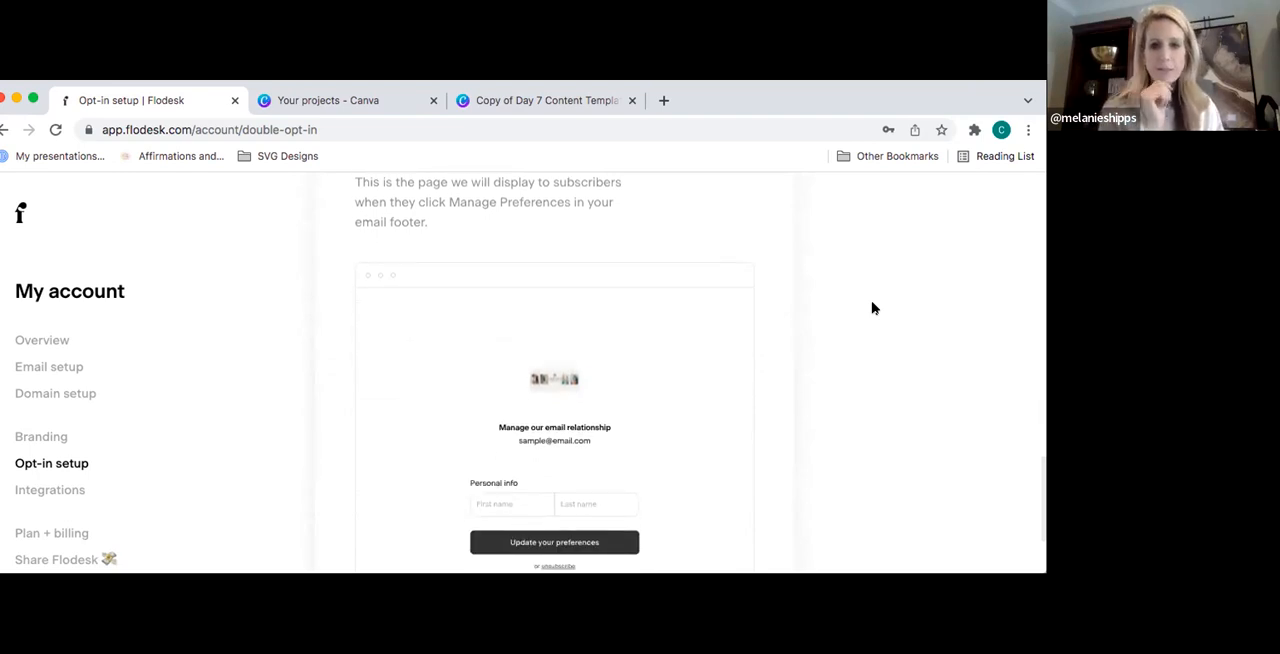
scroll(872, 308, "down", 1)
scroll(872, 308, "down", 2)
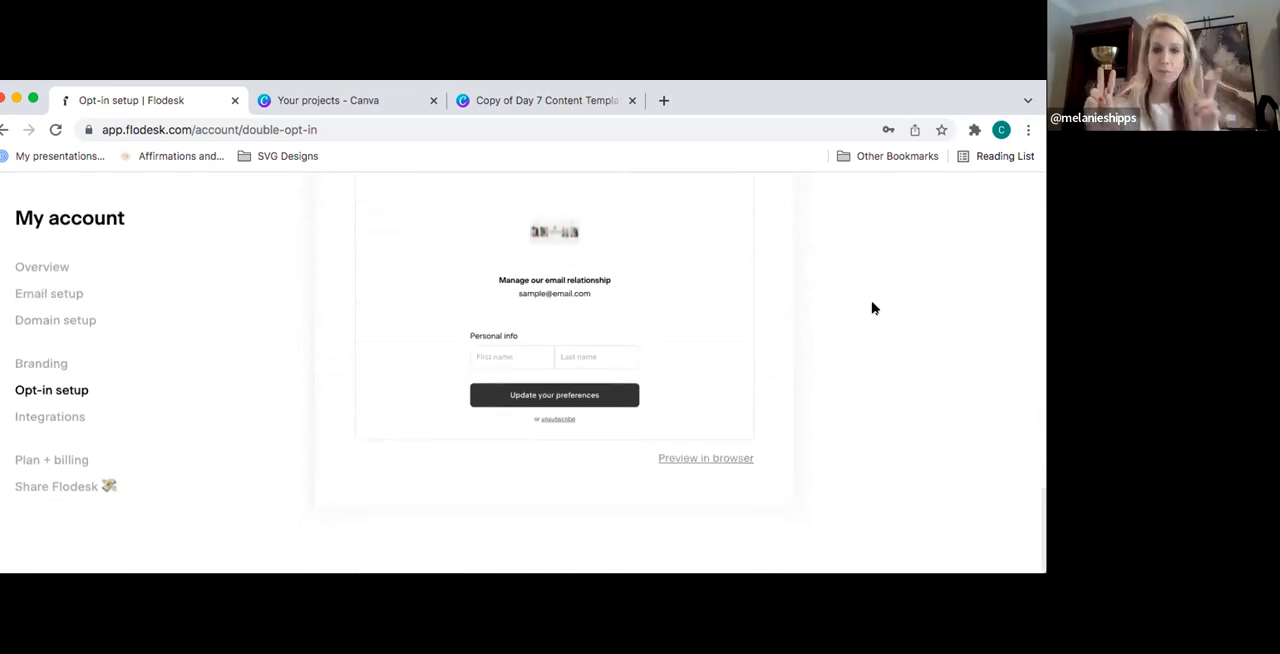
scroll(872, 308, "up", 10)
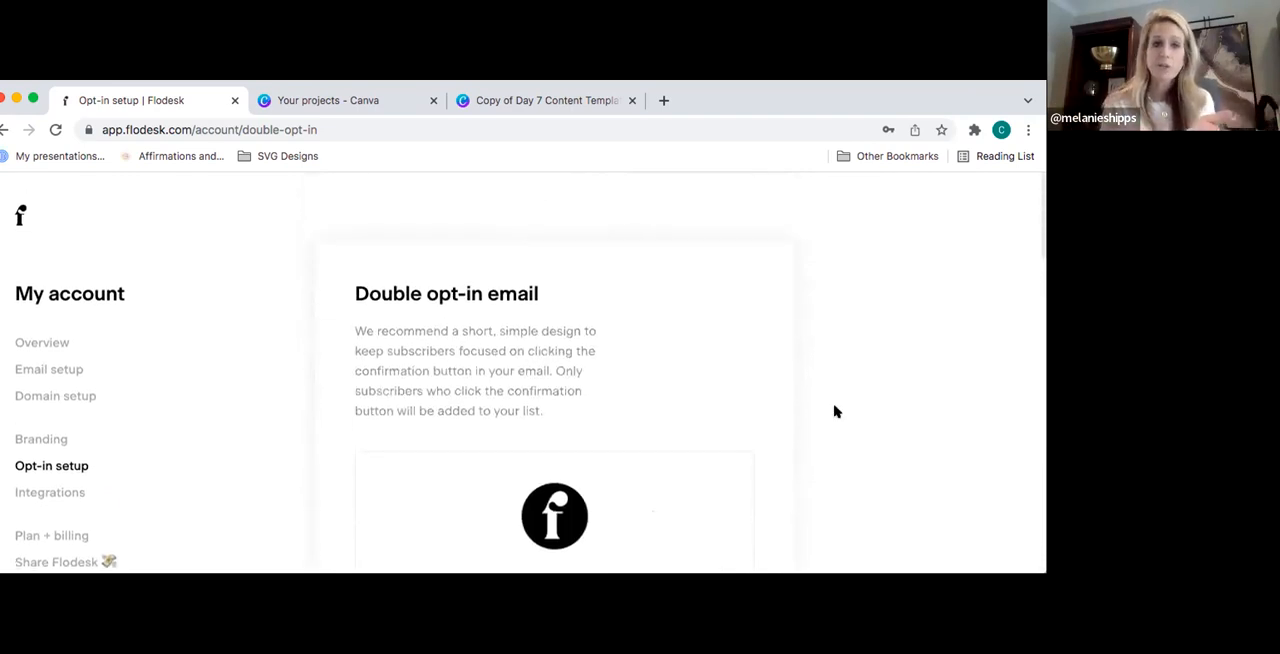
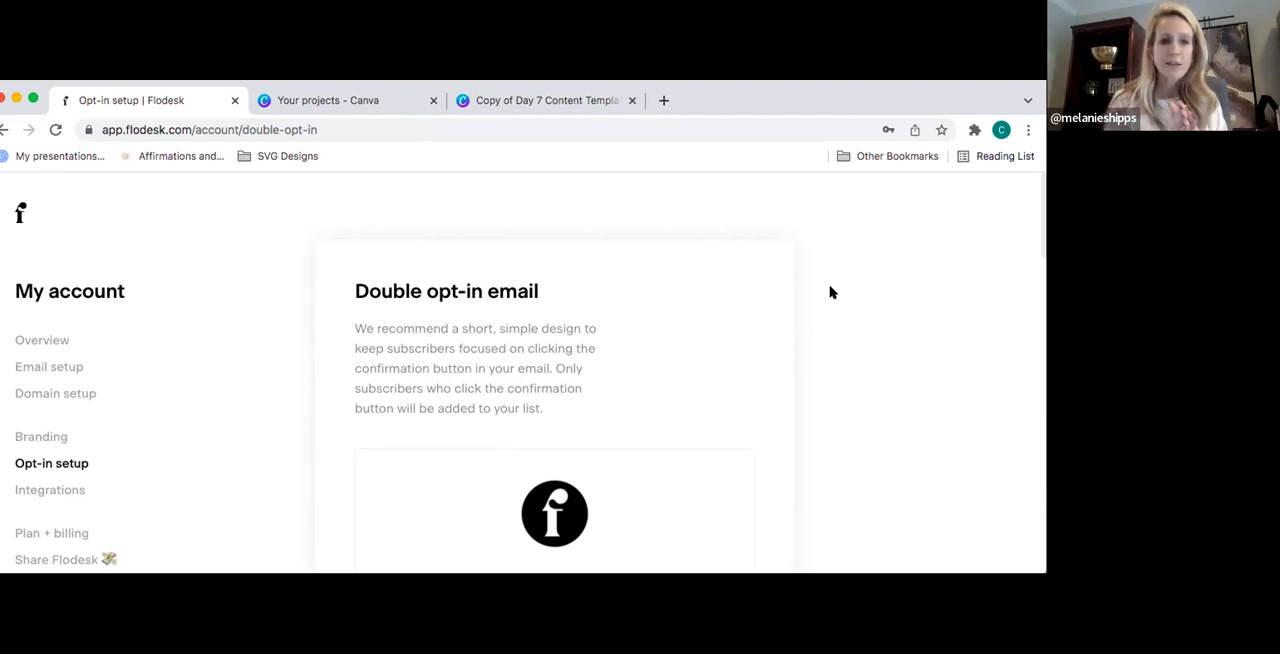
- Open the account's Integrations page and connect the Instagram account so its feed can be pulled into emails
left_click(52, 490)
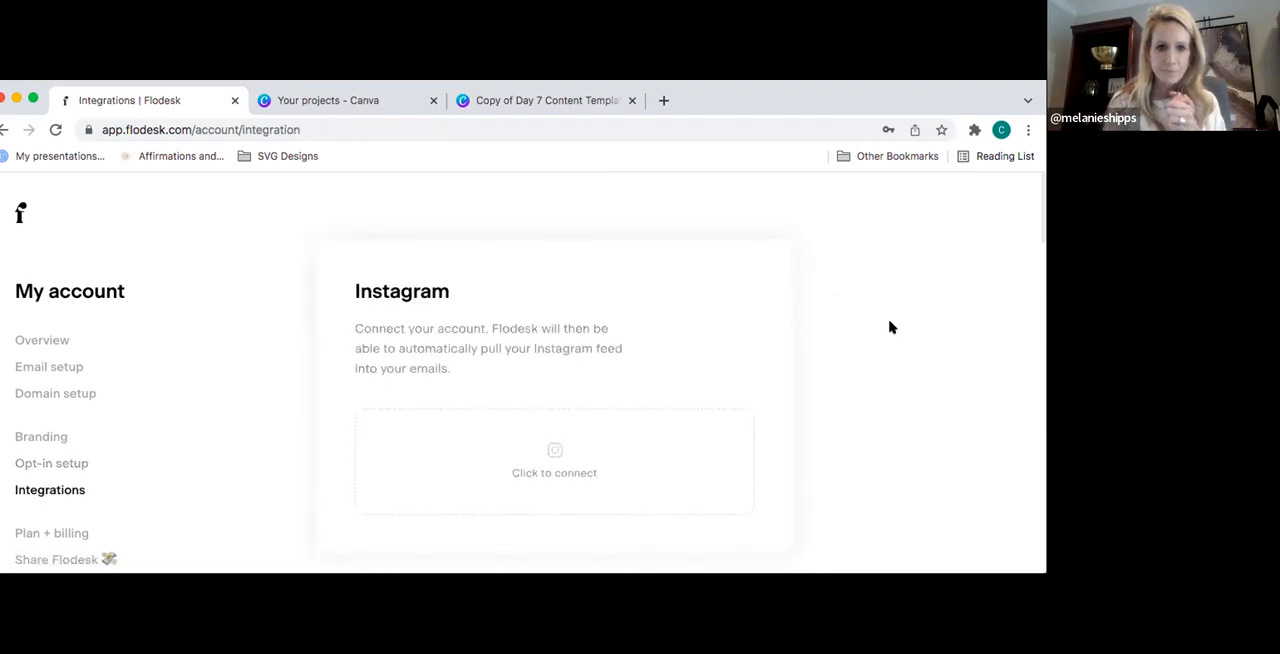
scroll(889, 321, "down", 1)
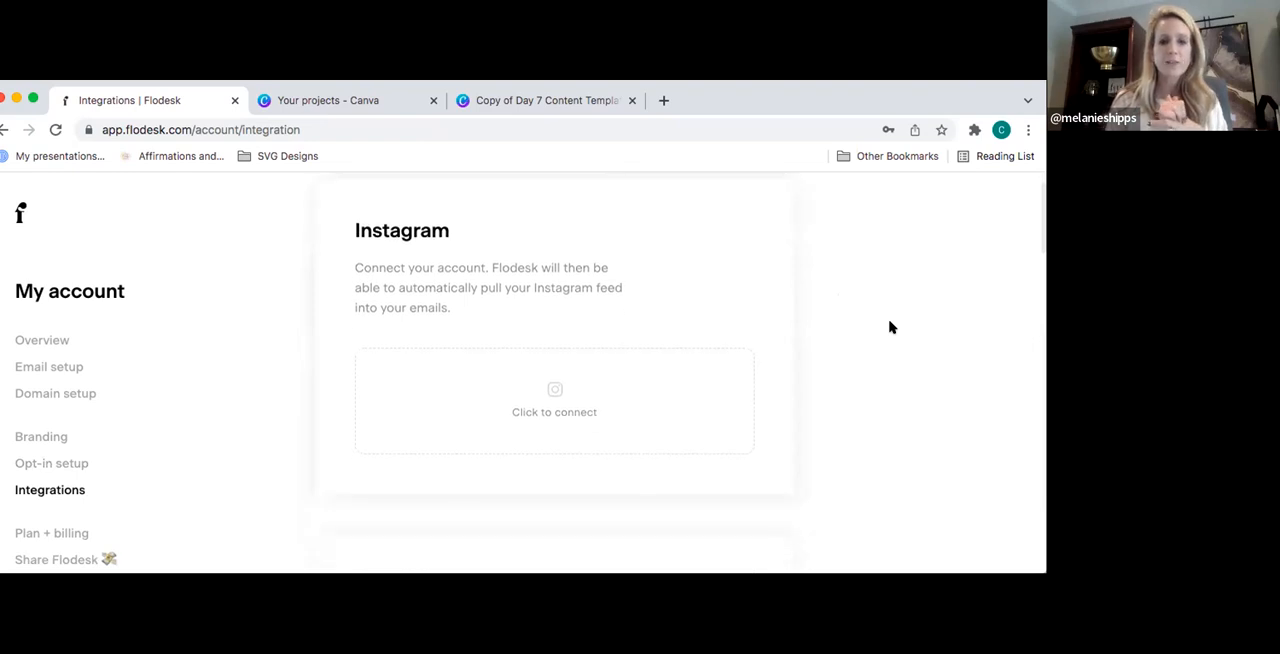
left_click(596, 416)
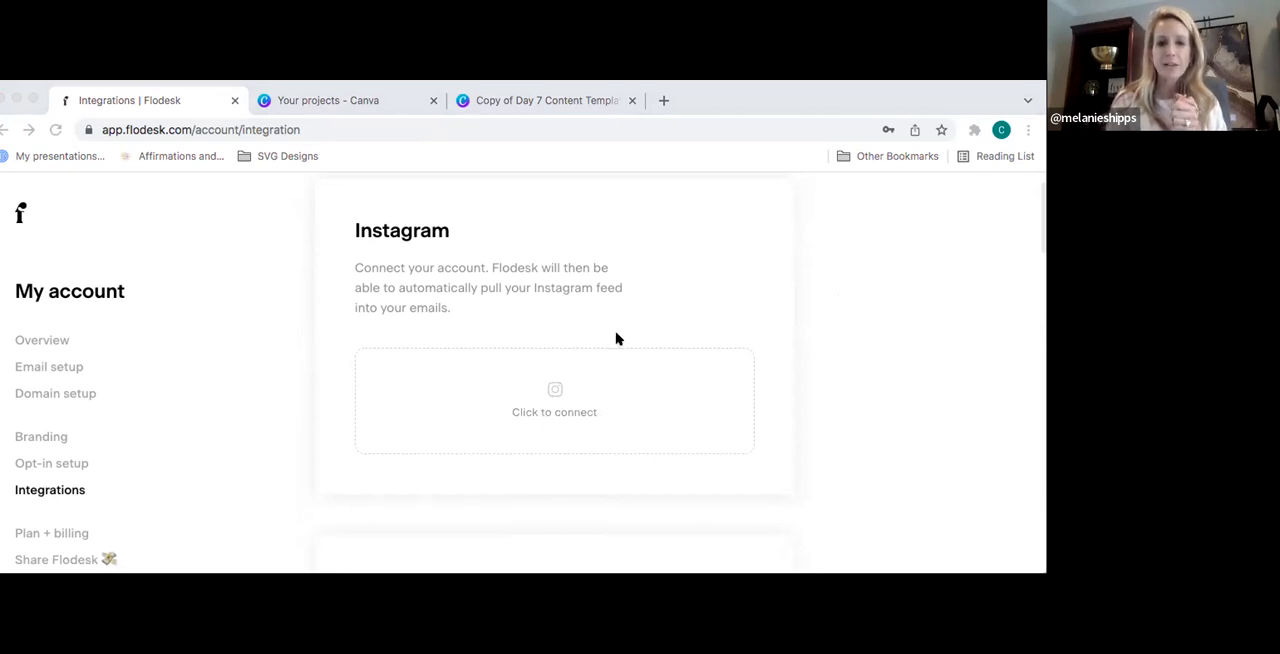
left_click(645, 424)
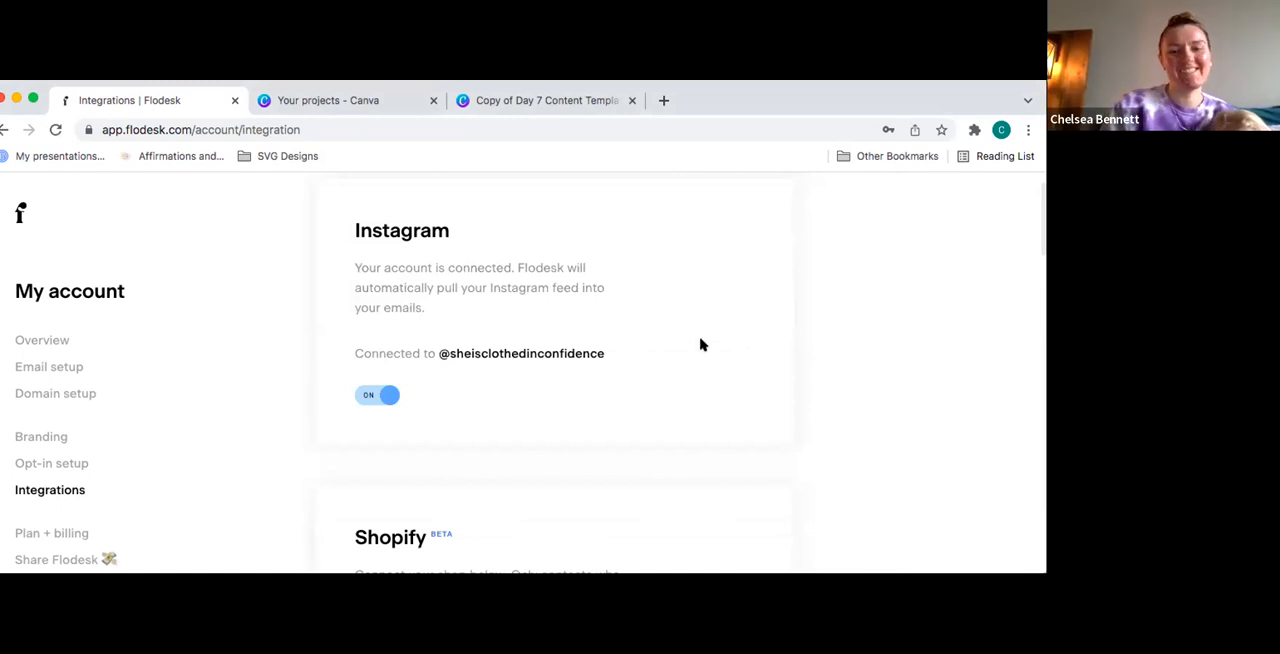
- Review the remaining integrations, from Shopify through the Zapier templates such as Typeform and Slack
scroll(700, 346, "down", 1)
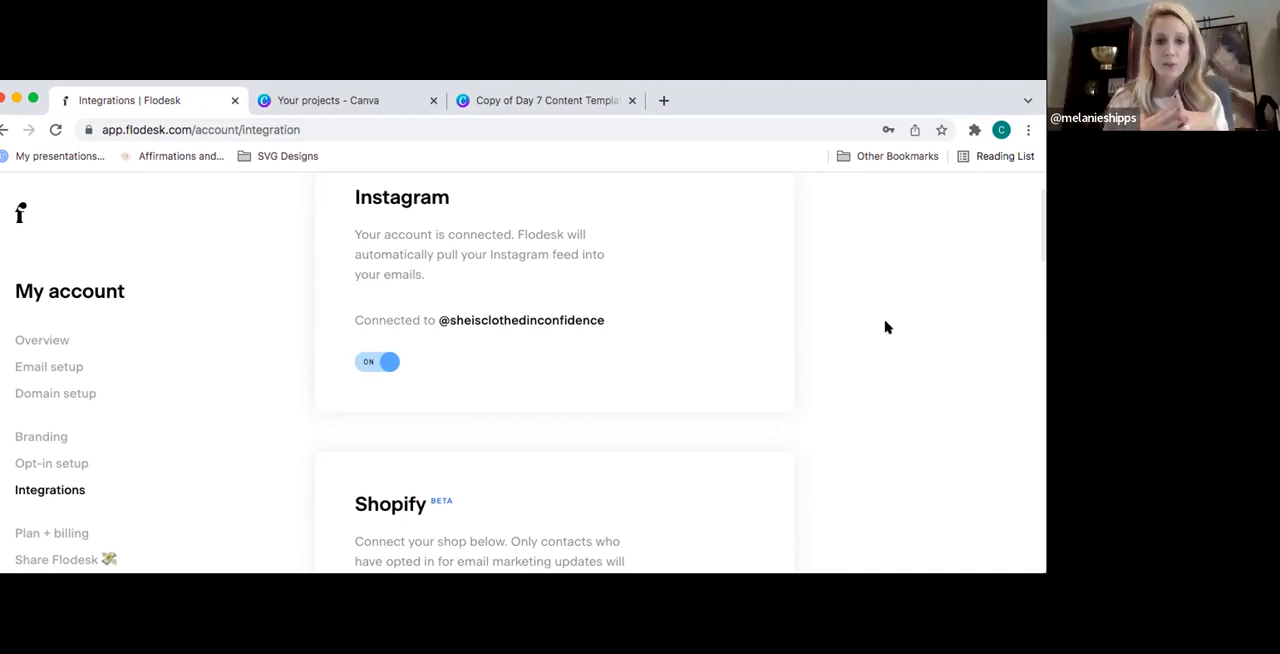
scroll(885, 327, "down", 5)
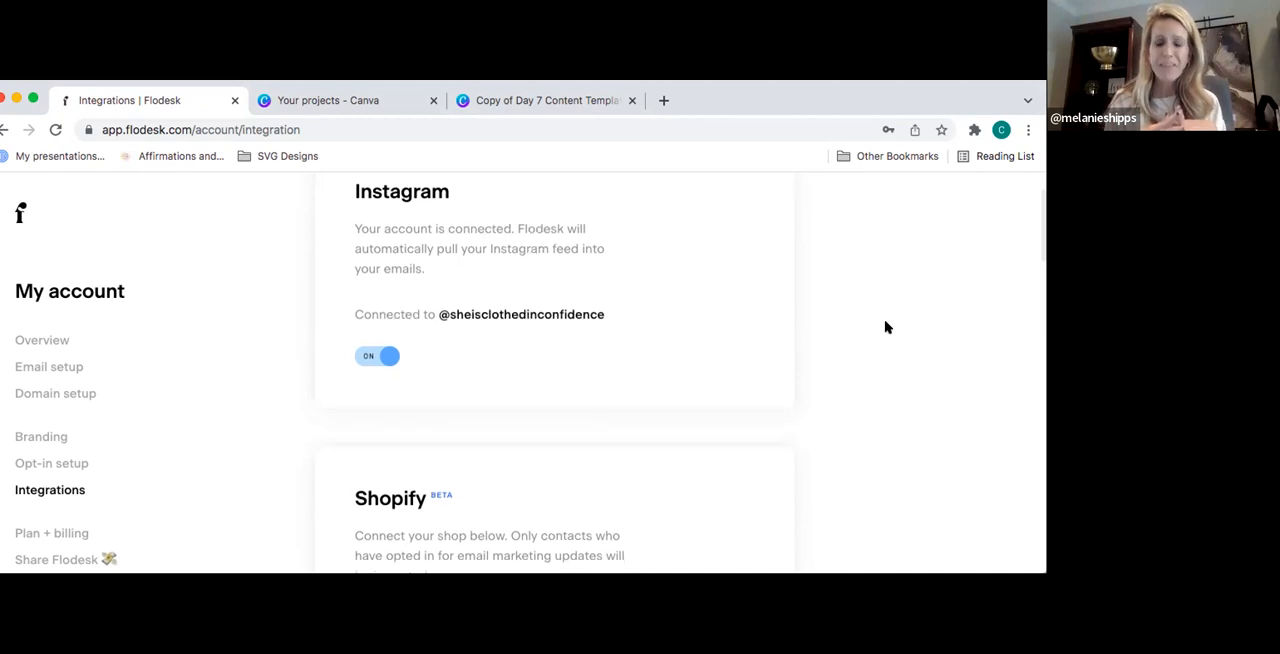
scroll(885, 327, "down", 10)
scroll(885, 327, "down", 12)
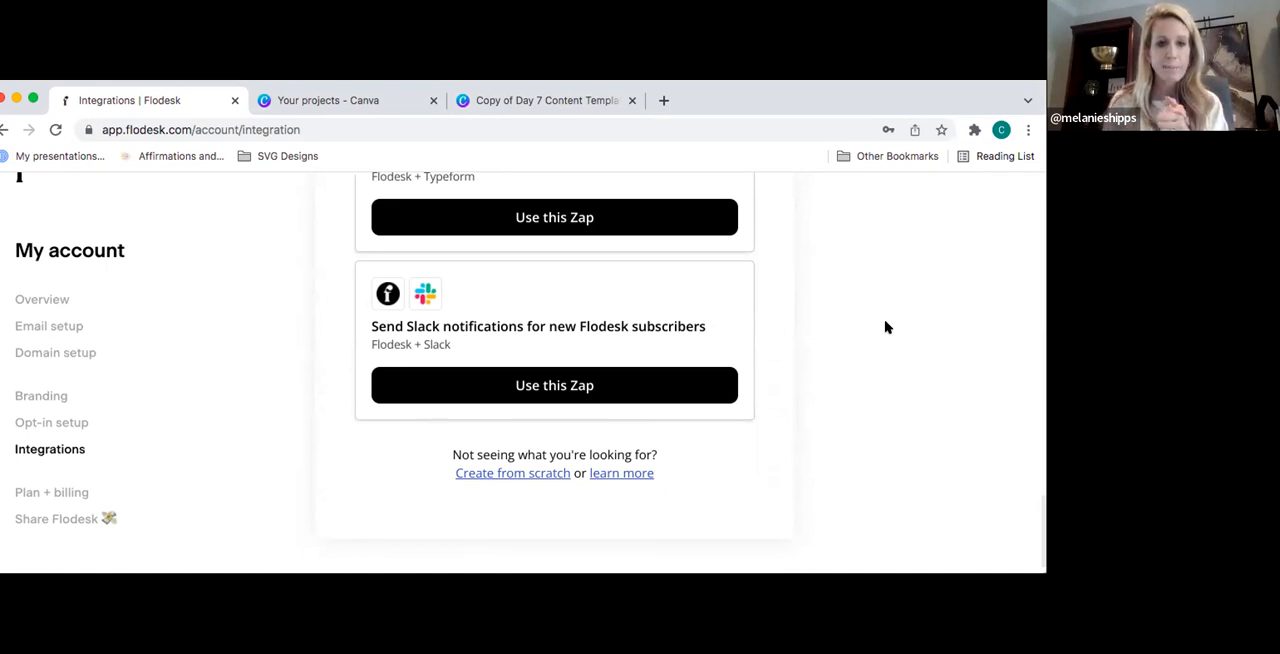
- Examine the Plan + billing page's subscription pricing and its card and PayPal payment options
left_click(70, 492)
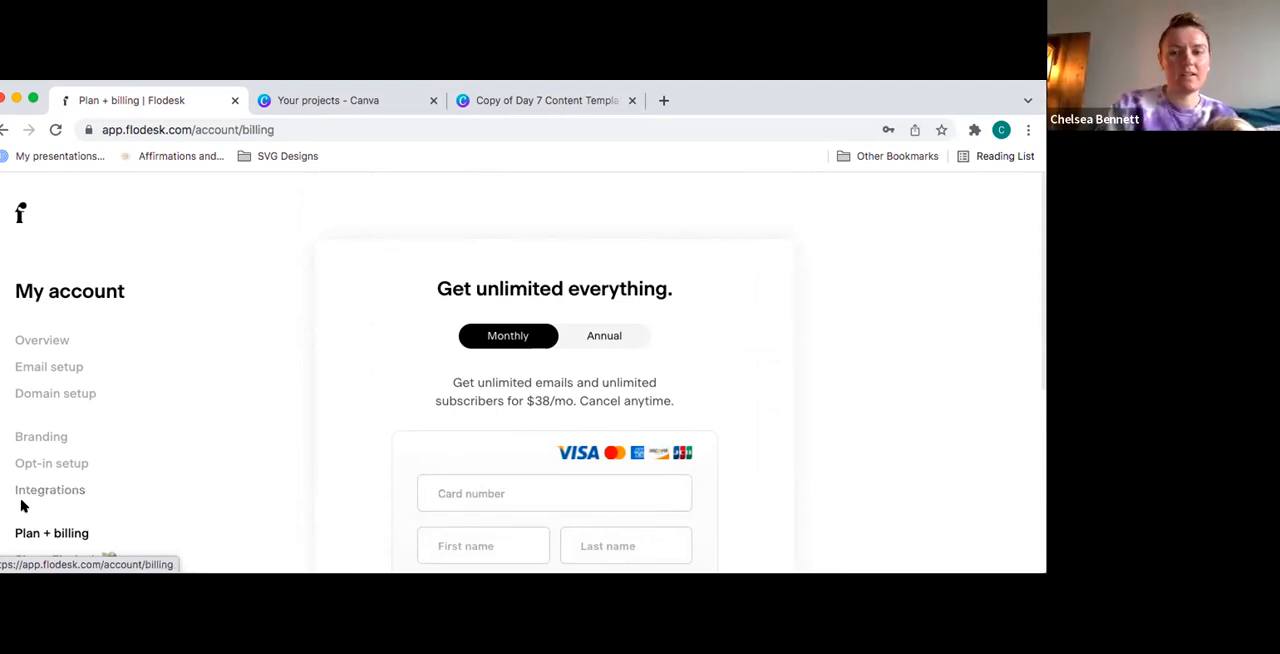
scroll(847, 322, "down", 5)
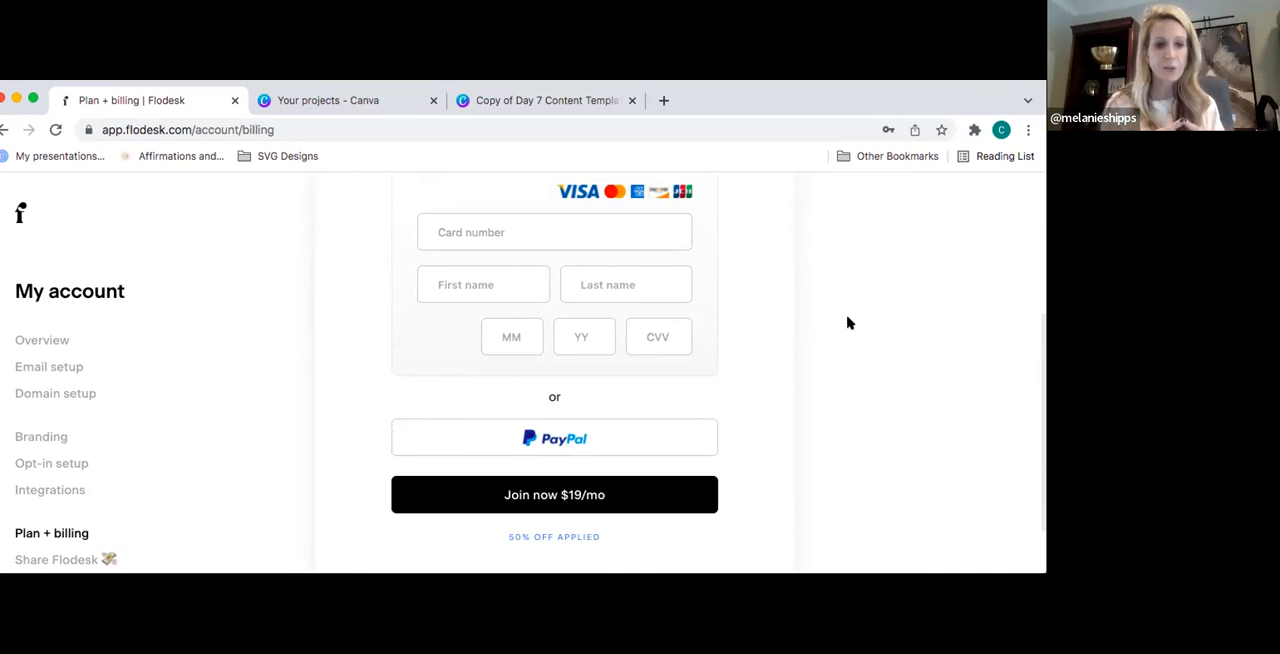
scroll(180, 380, "down", 1)
- Review the Share Flodesk referral dashboard, including the affiliate link, Success kit, earnings, PayPal payout email and Analytics sections
left_click(83, 509)
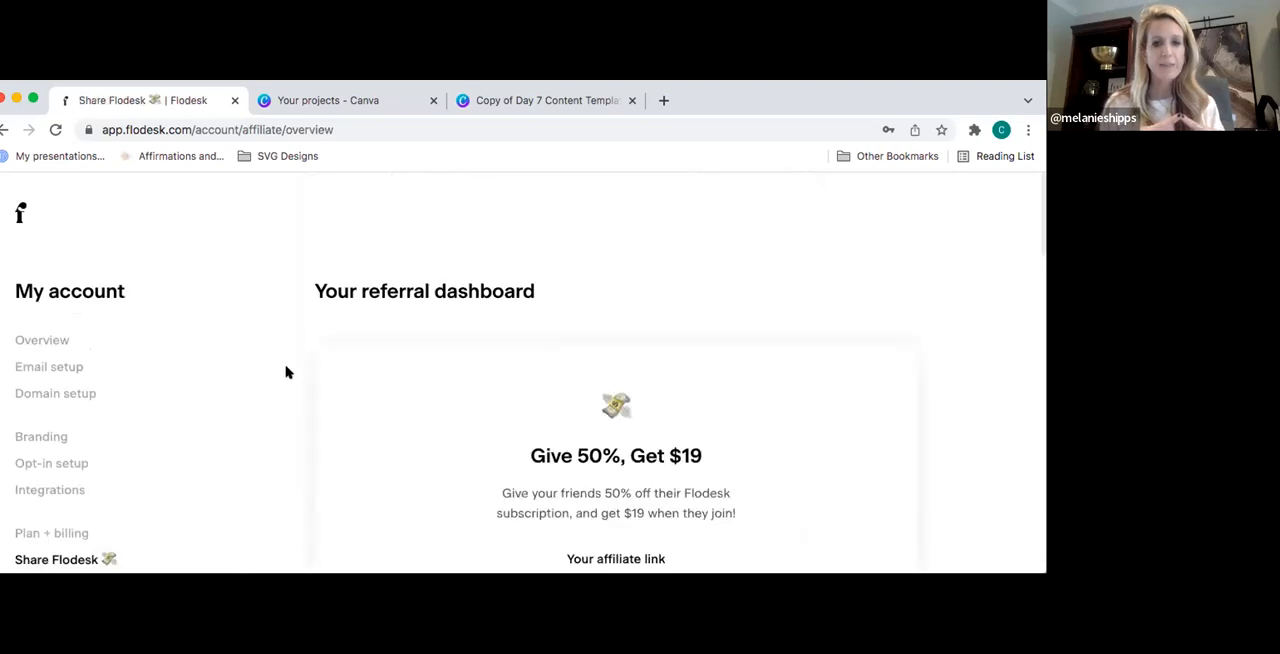
scroll(283, 375, "down", 2)
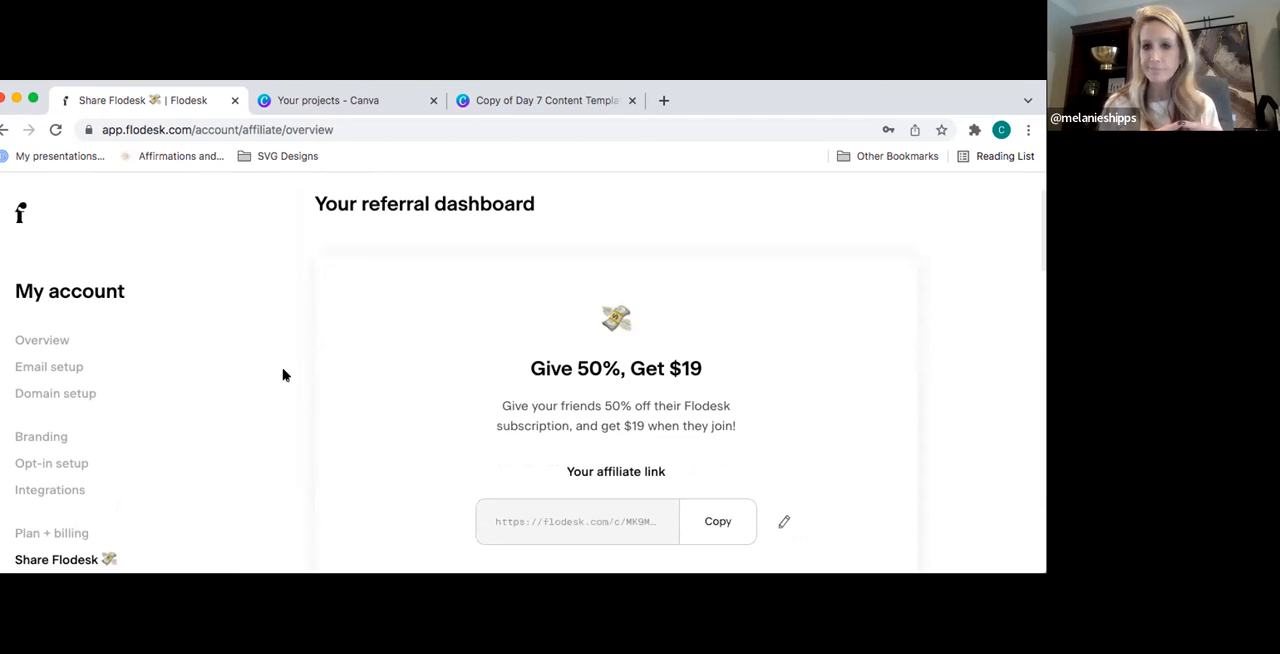
scroll(283, 375, "down", 1)
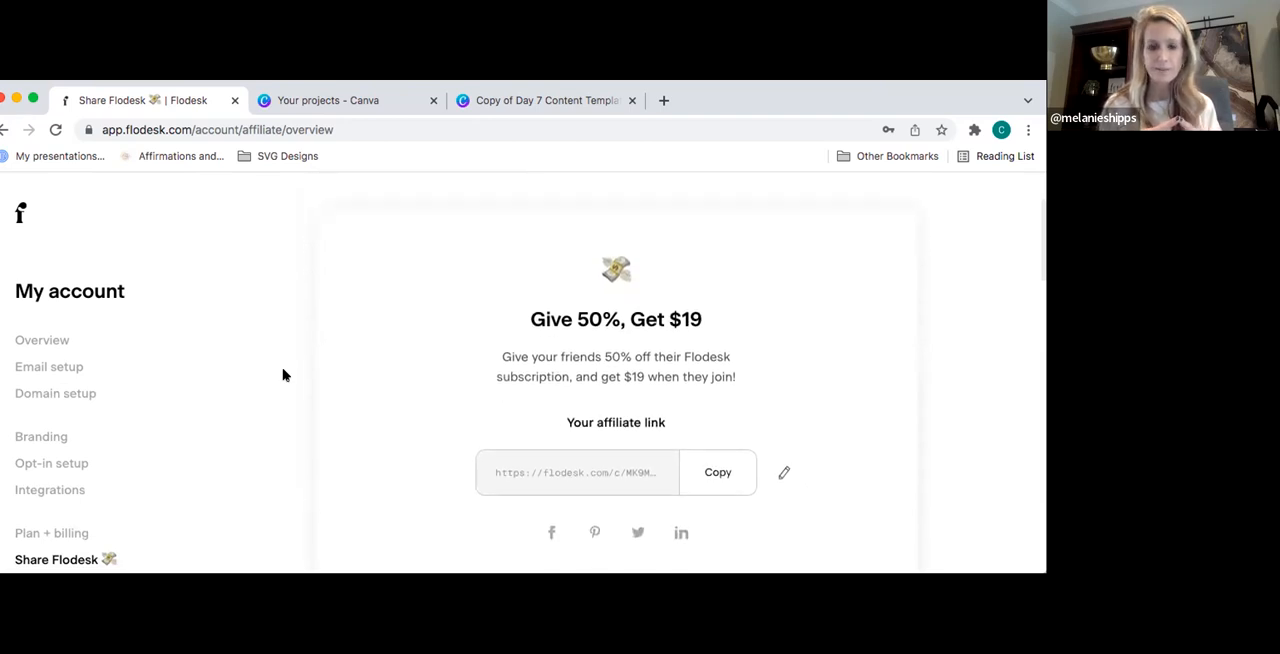
scroll(283, 375, "down", 8)
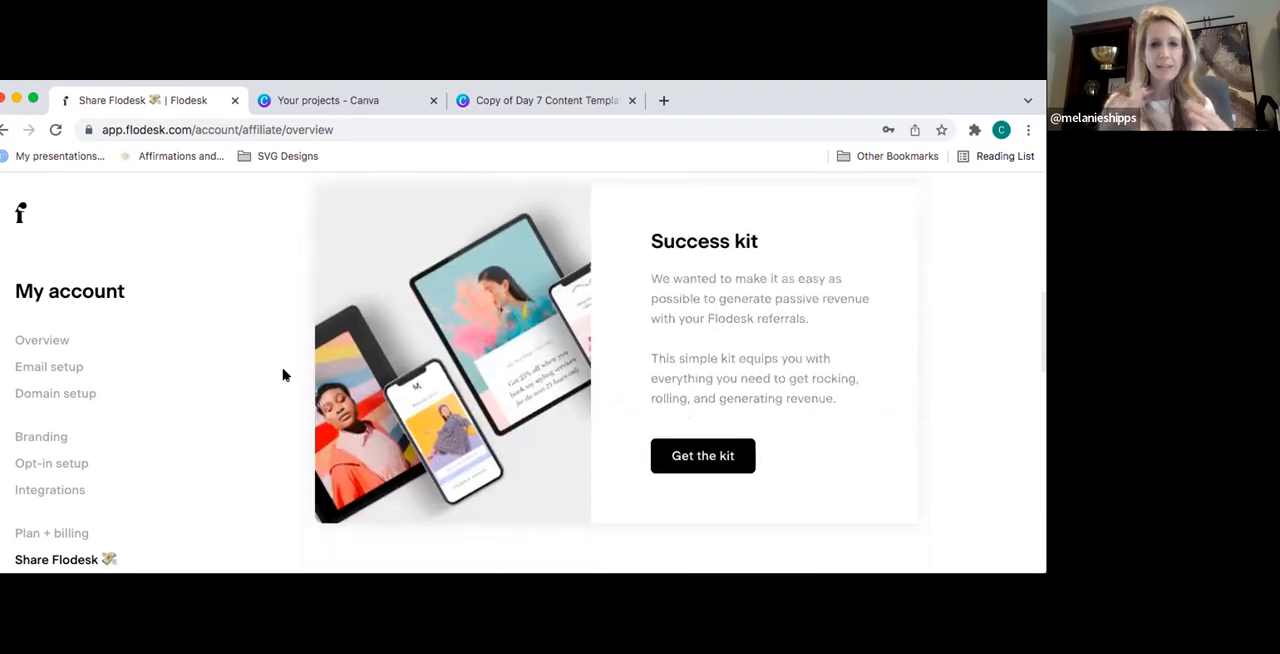
scroll(283, 375, "down", 1)
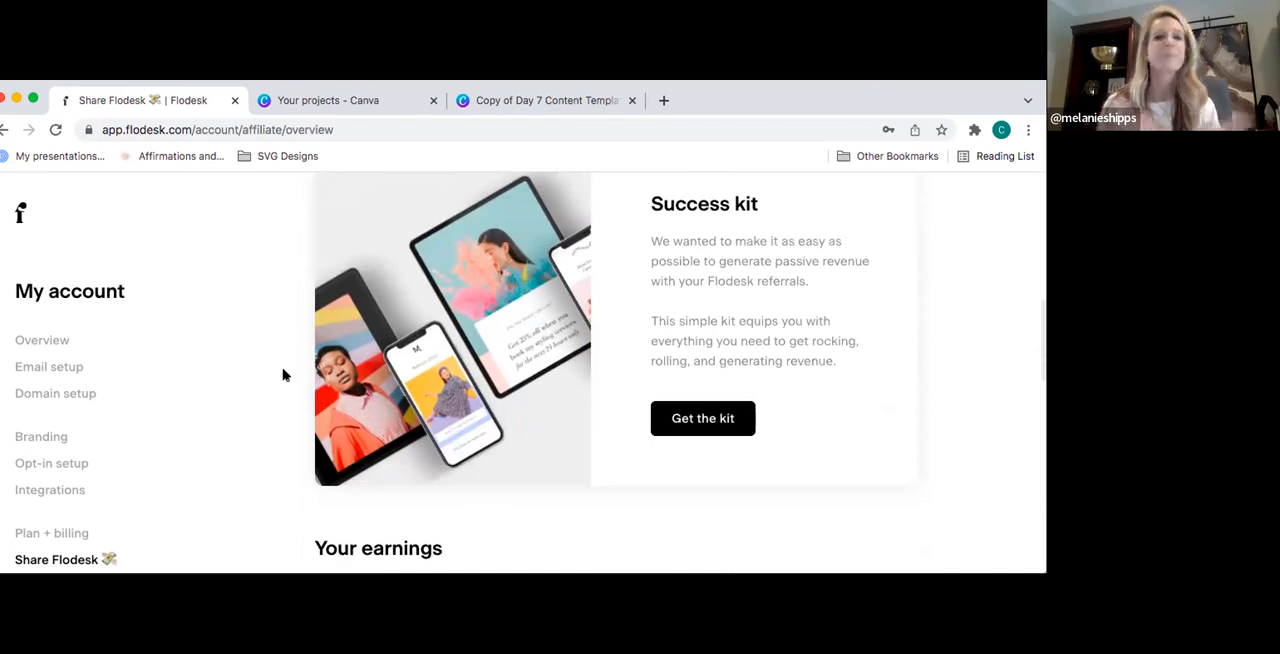
scroll(283, 375, "down", 5)
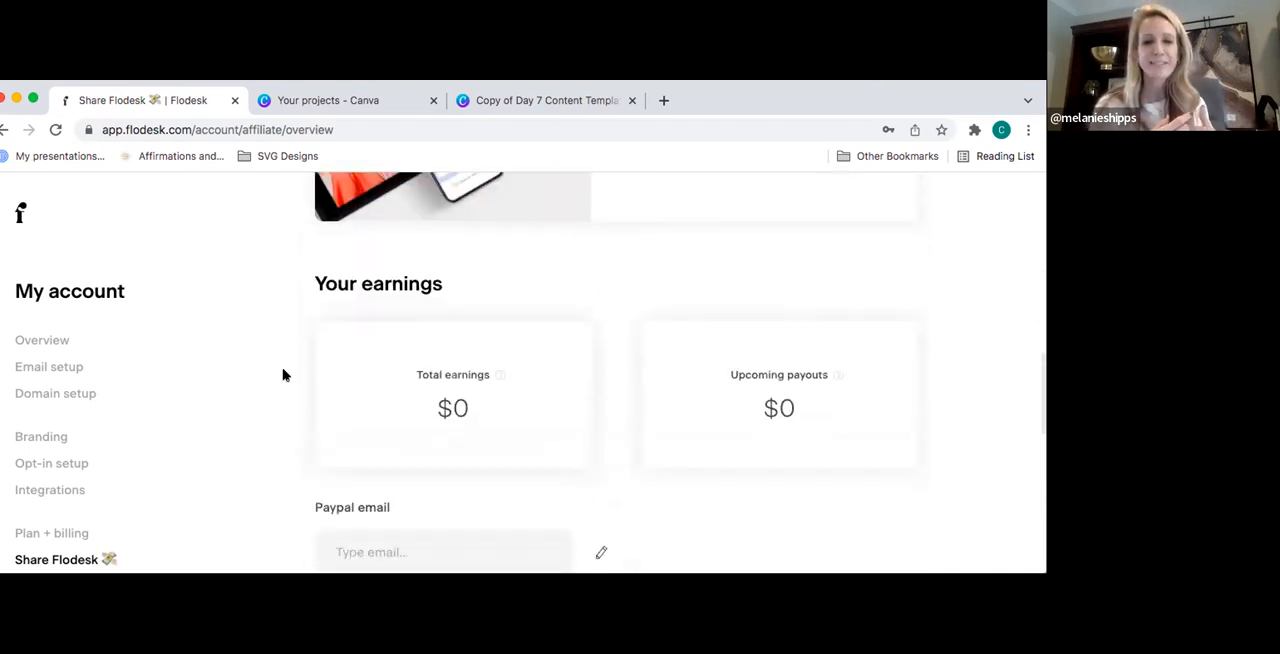
scroll(283, 375, "down", 5)
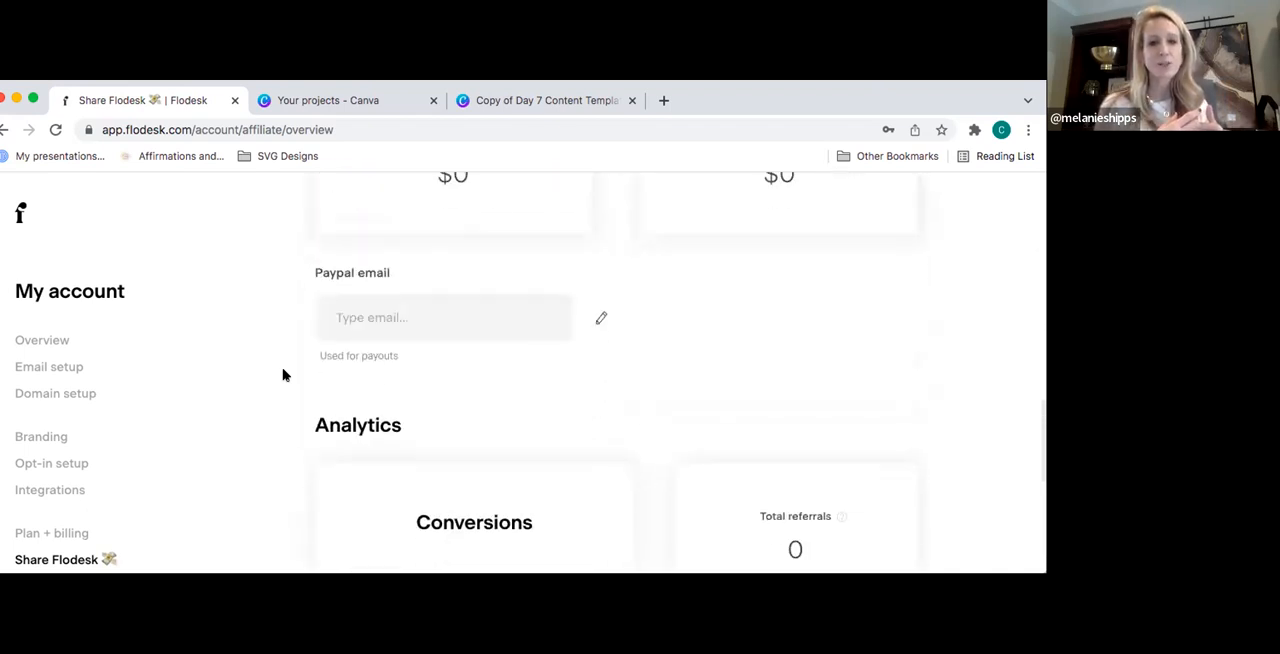
scroll(283, 375, "up", 2)
scroll(283, 375, "up", 1)
scroll(283, 375, "down", 5)
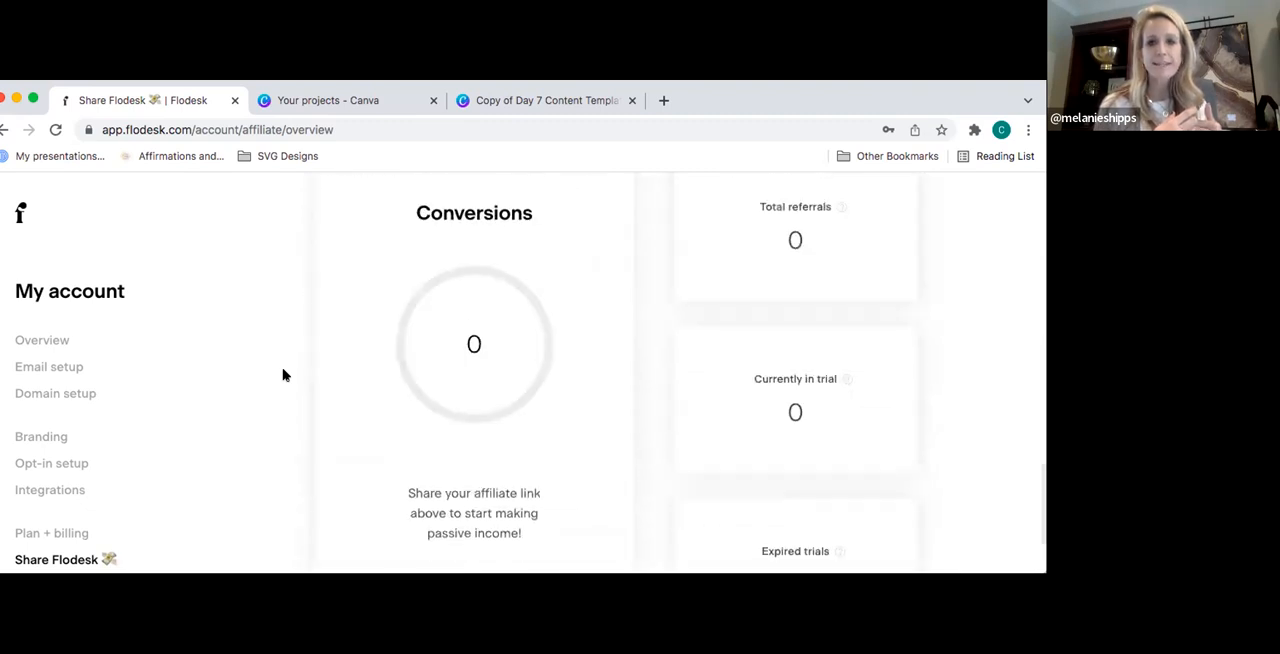
scroll(283, 372, "down", 2)
scroll(283, 372, "up", 10)
- Leave the account settings, start a new email and browse the #UpMyEmailGame template category
left_click(20, 214)
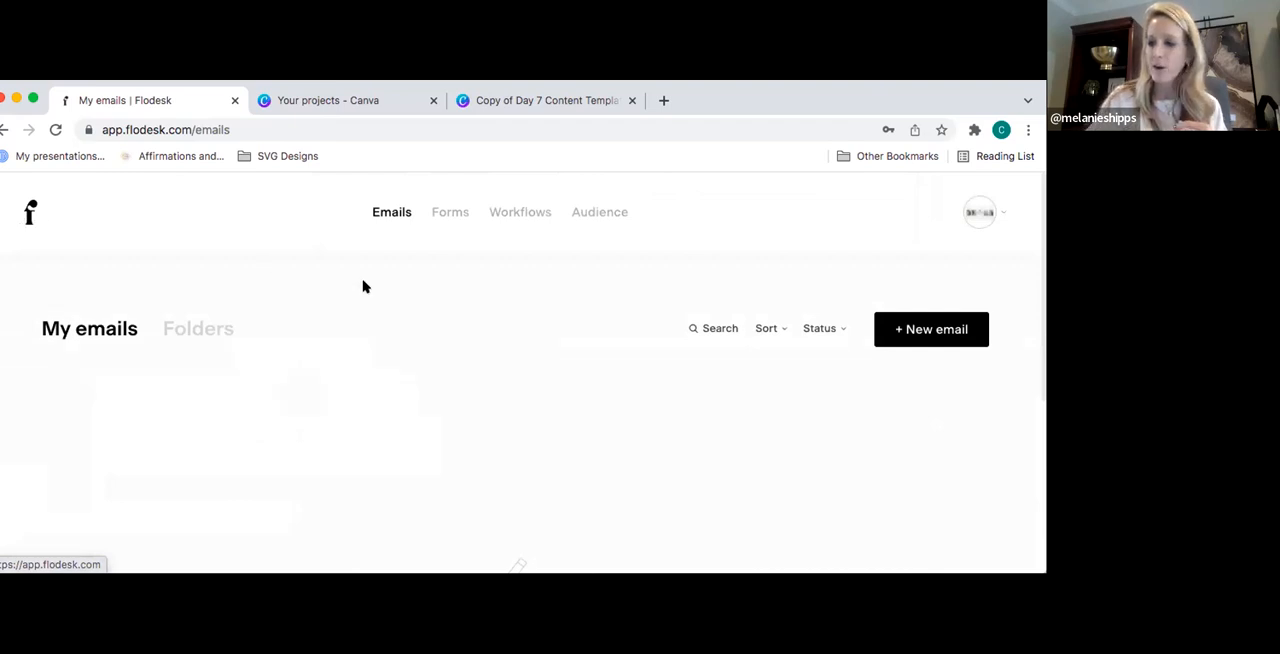
left_click(918, 330)
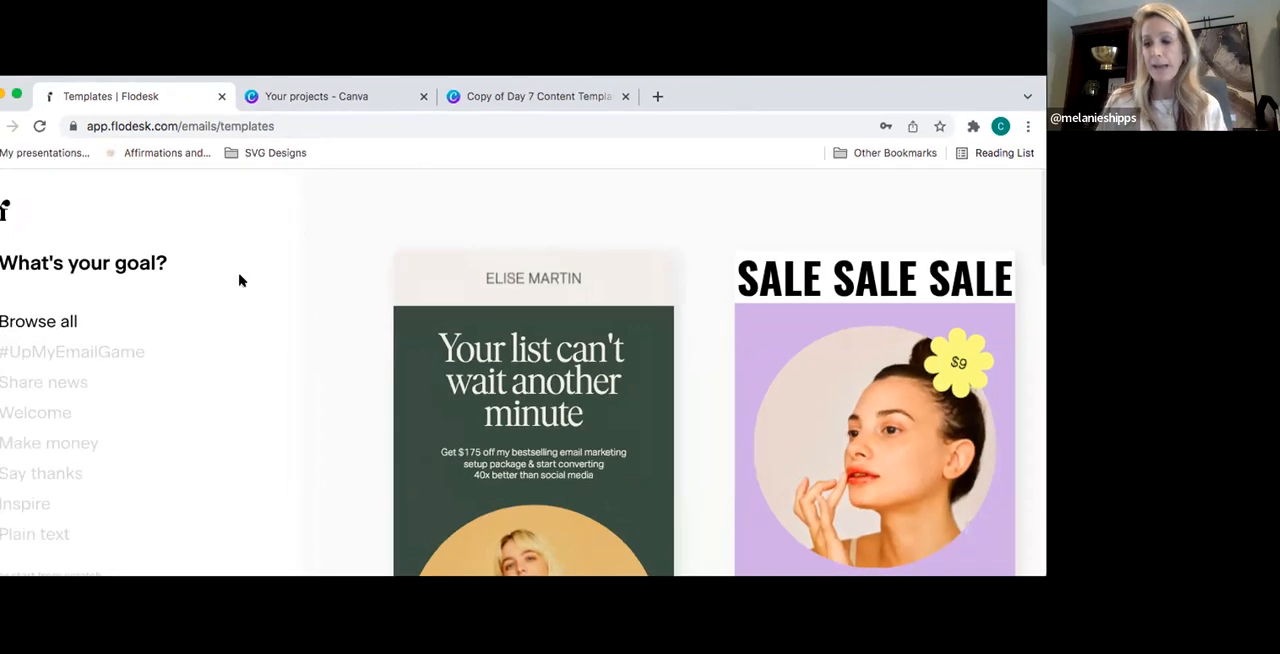
left_click(103, 352)
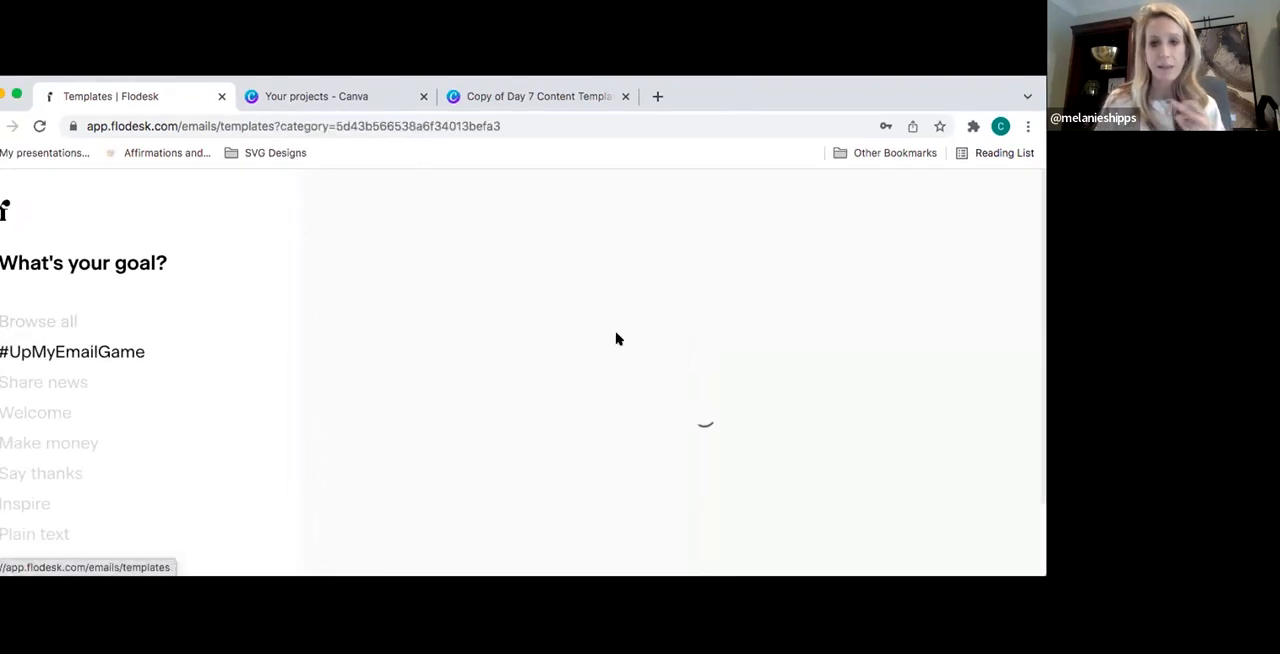
scroll(696, 332, "down", 1)
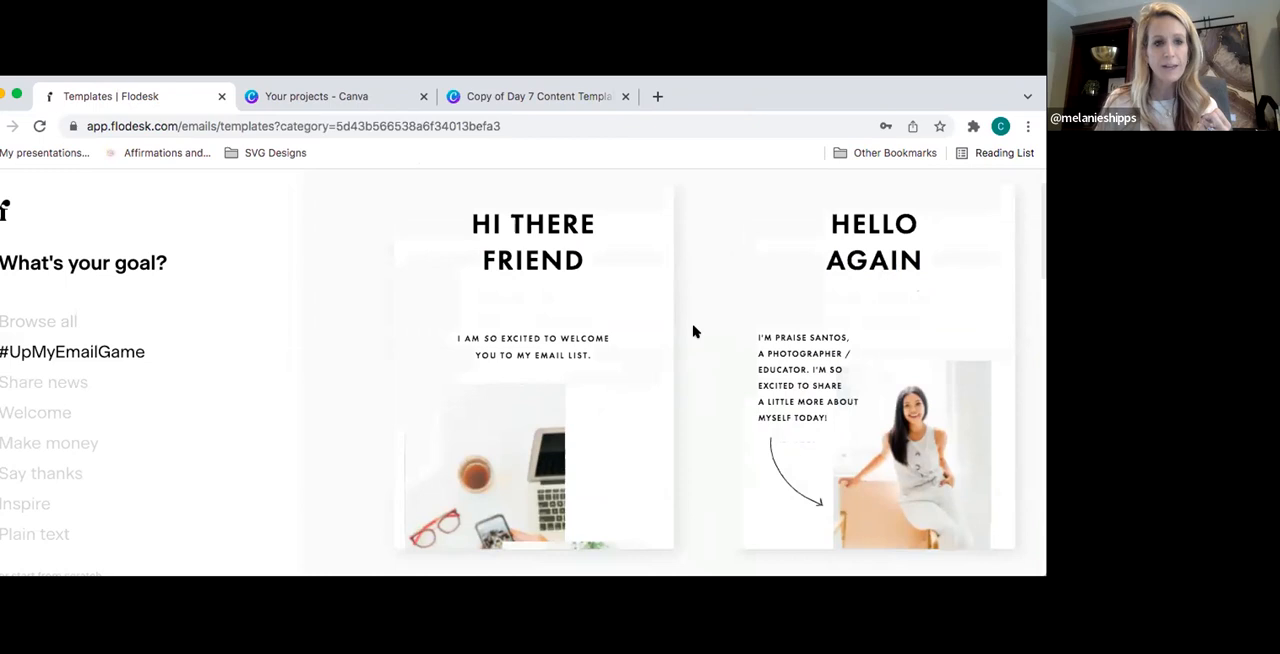
scroll(696, 332, "down", 5)
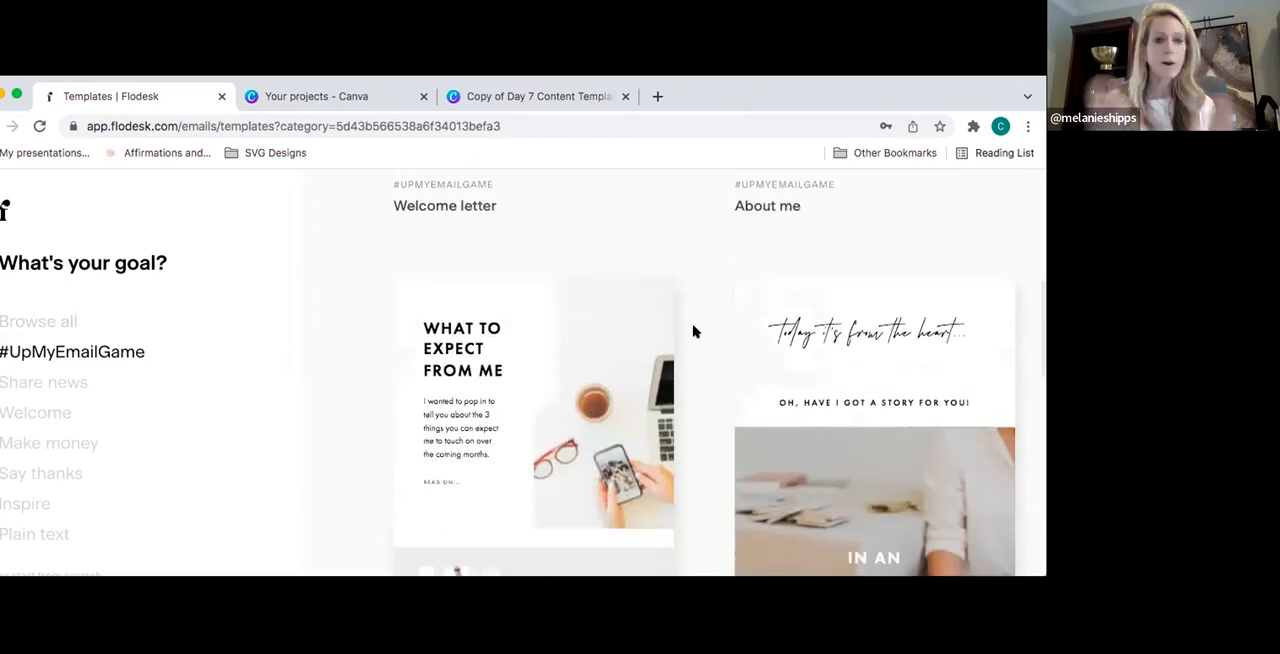
scroll(696, 332, "down", 8)
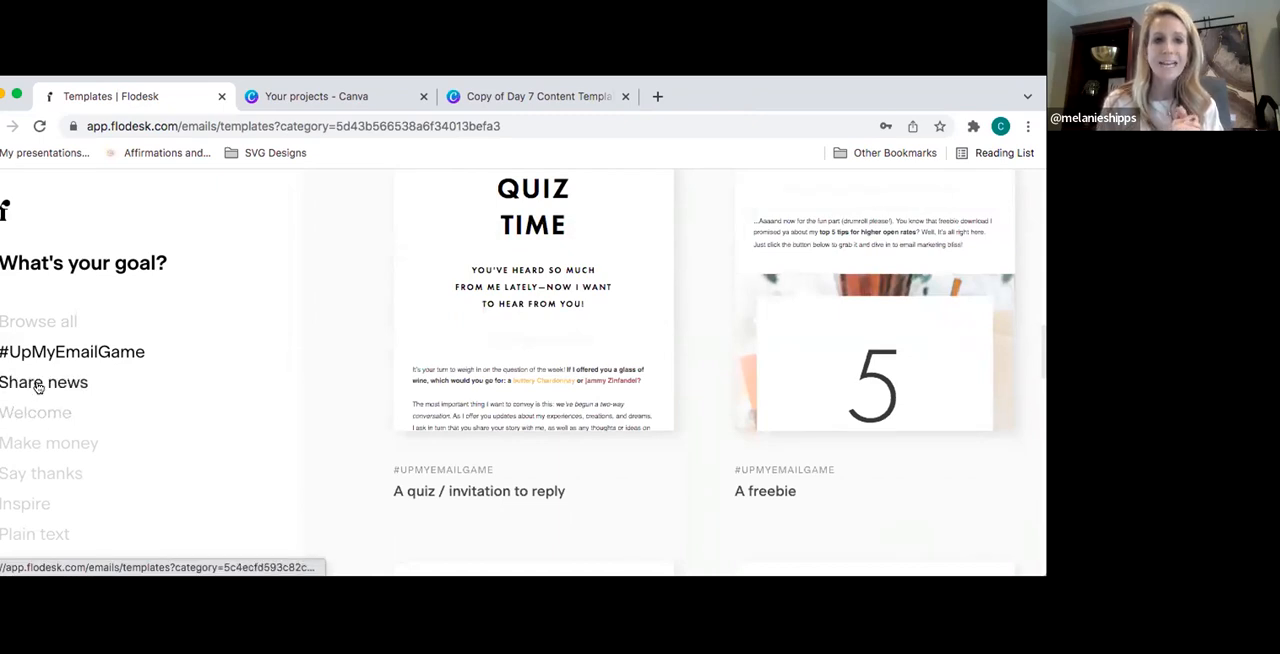
- Look through the Make money email templates and return to the start of that category
left_click(49, 443)
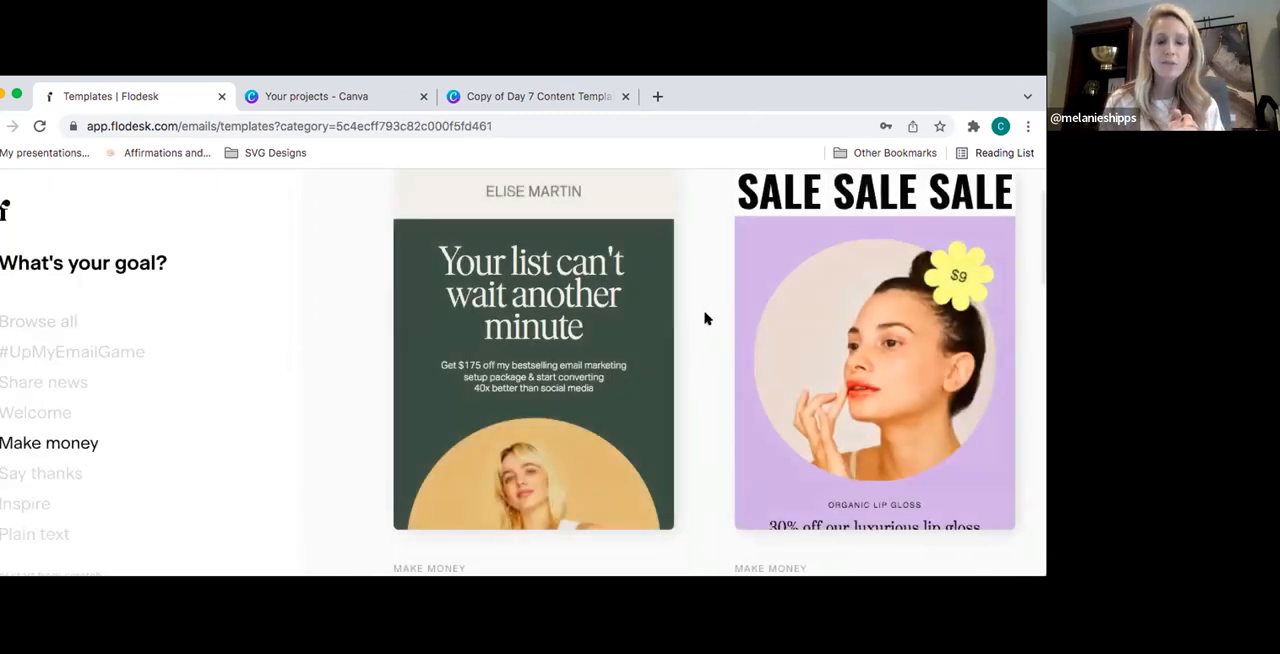
scroll(696, 330, "down", 5)
scroll(704, 318, "down", 8)
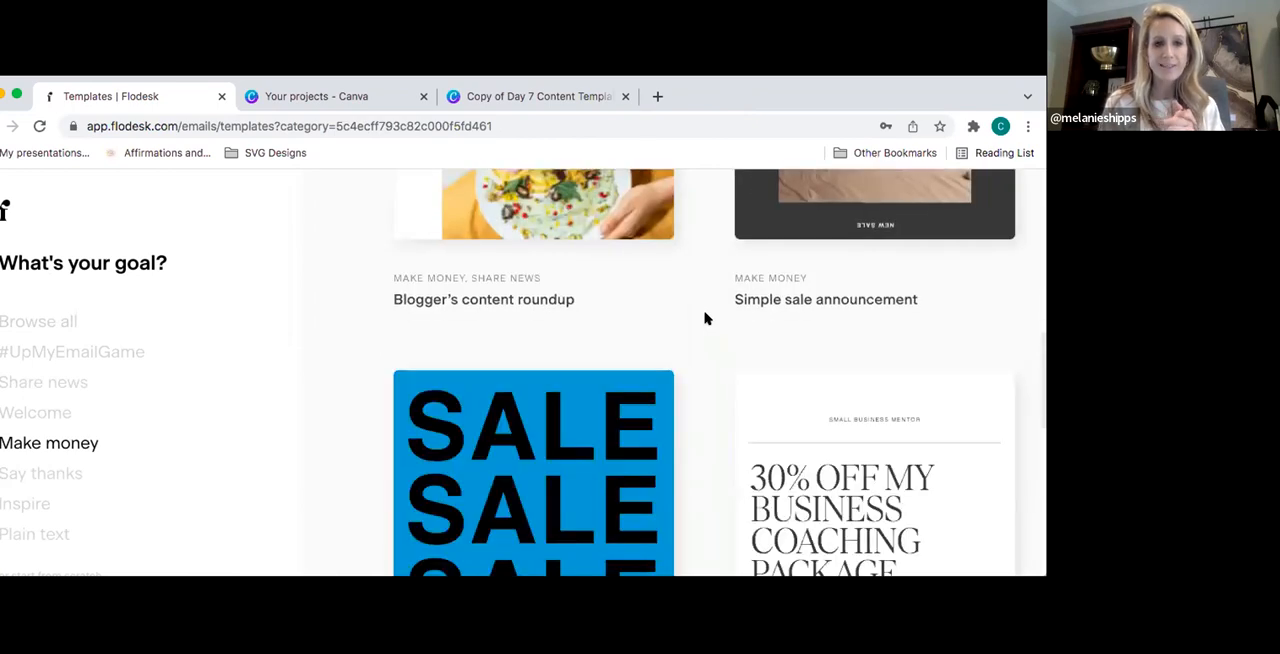
scroll(704, 318, "down", 10)
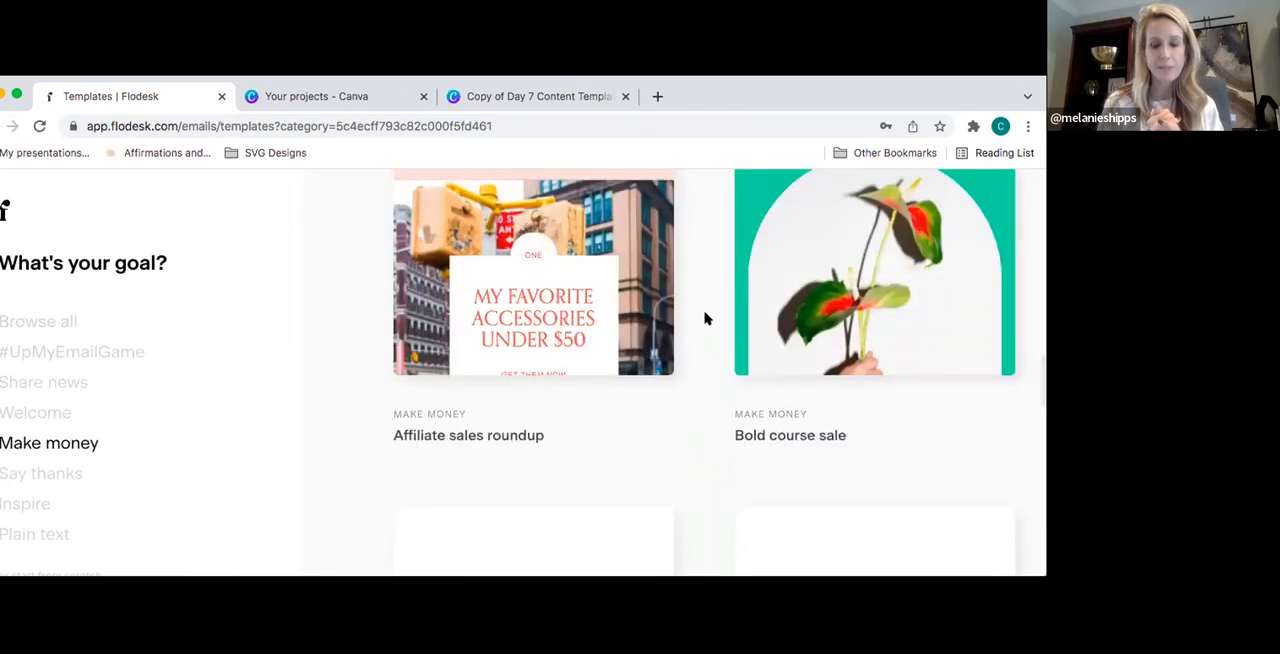
scroll(704, 318, "down", 10)
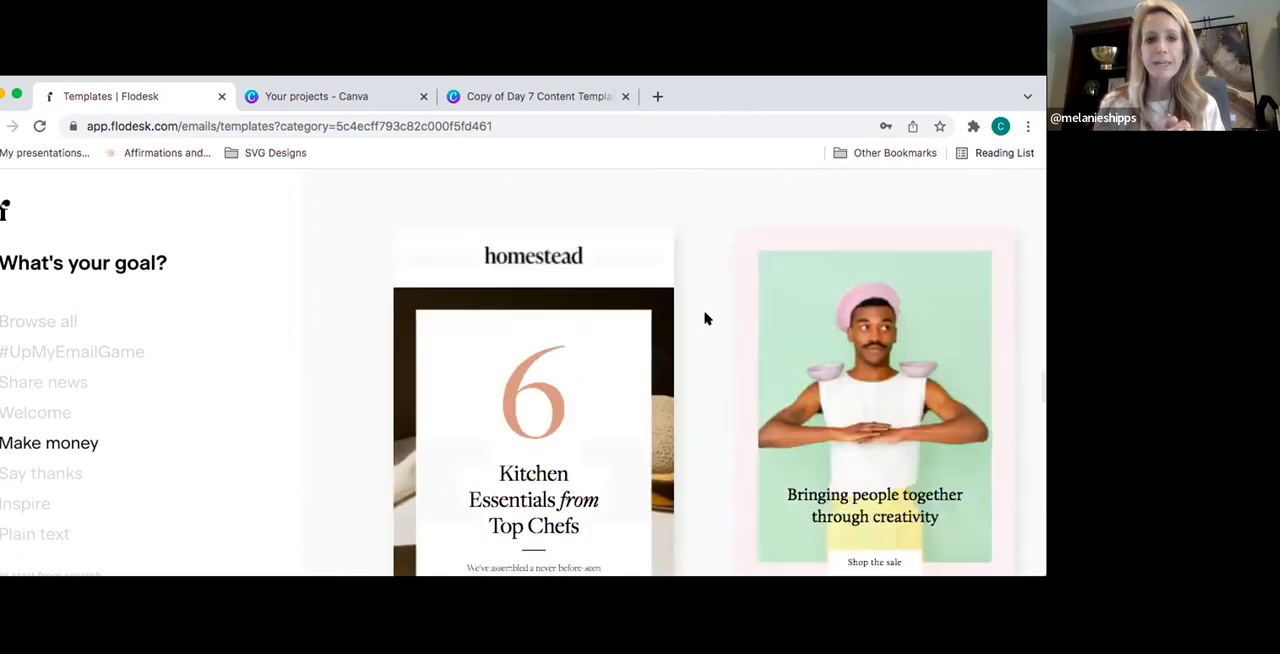
scroll(704, 318, "down", 5)
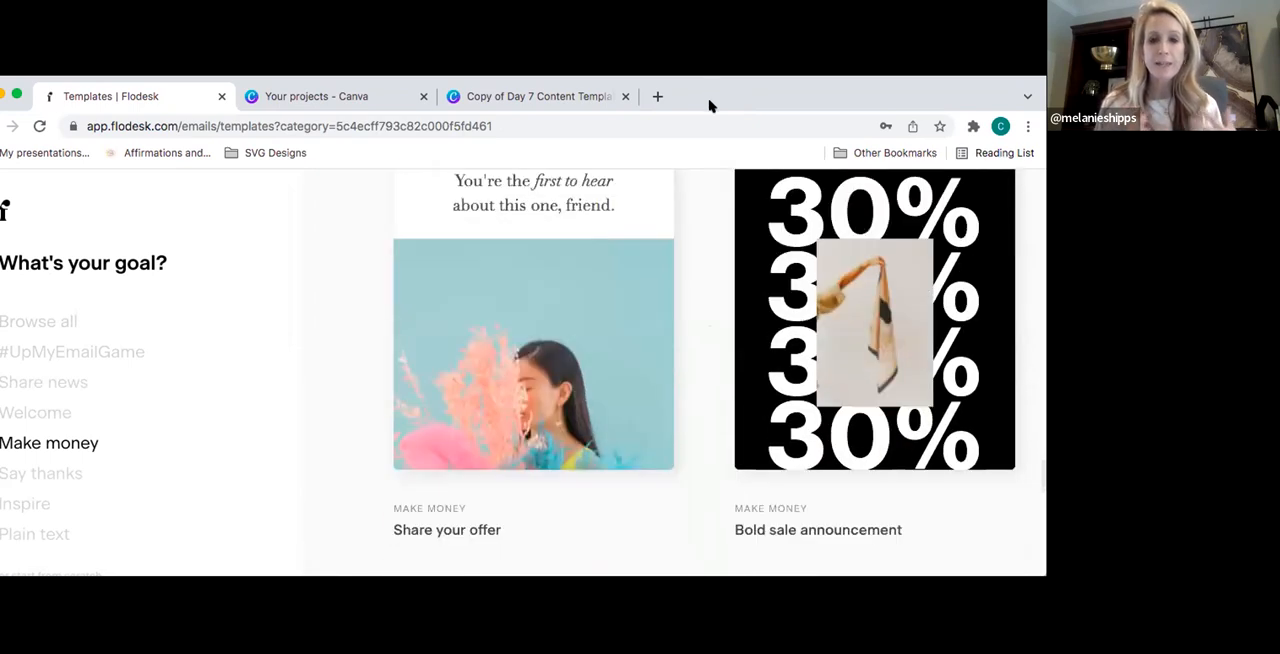
scroll(698, 261, "down", 3)
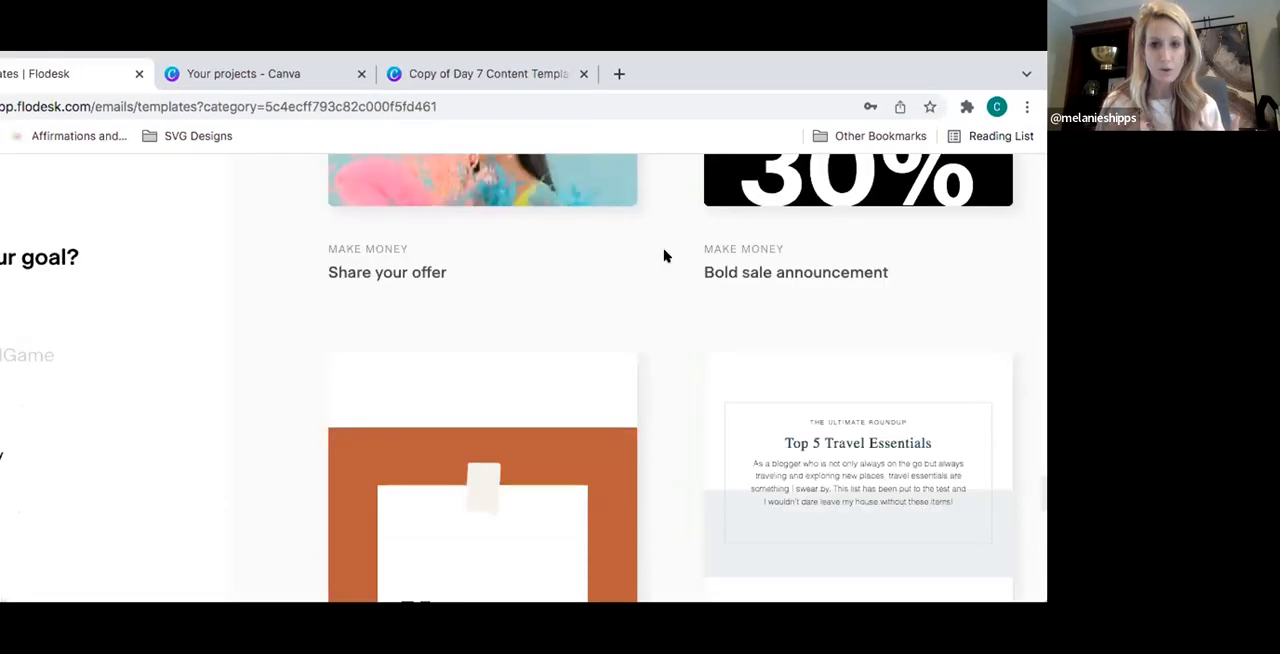
scroll(664, 256, "down", 2)
scroll(664, 256, "down", 6)
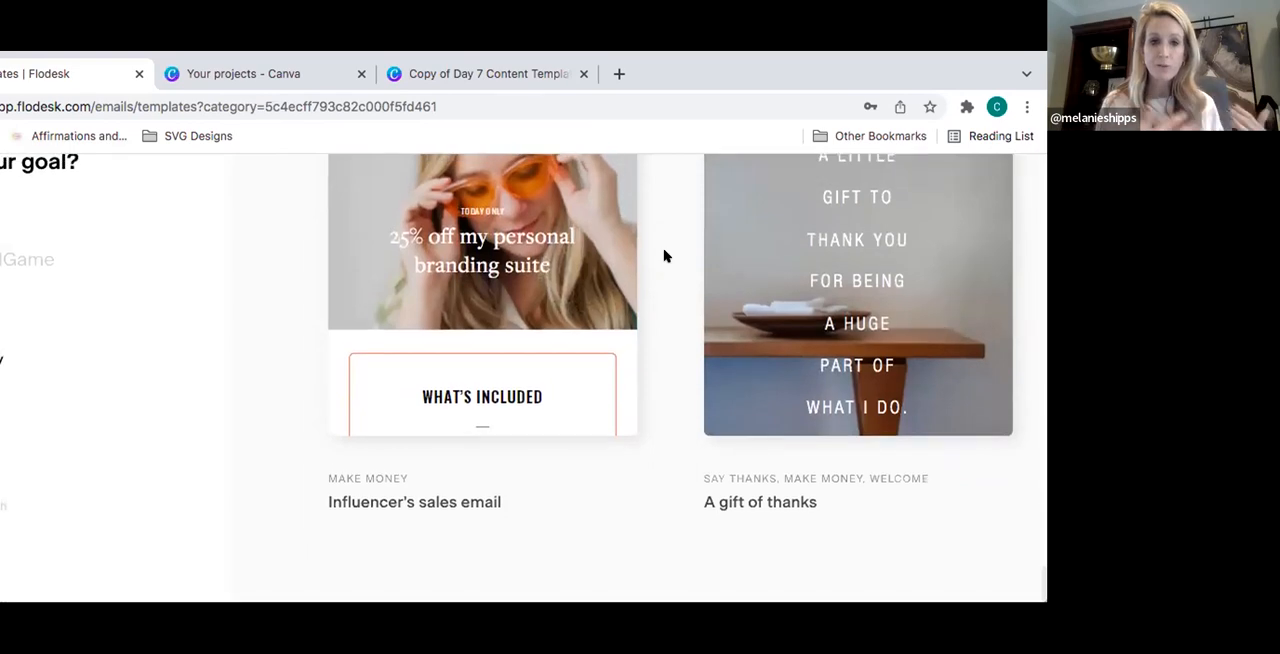
scroll(664, 256, "down", 6)
scroll(664, 256, "up", 12)
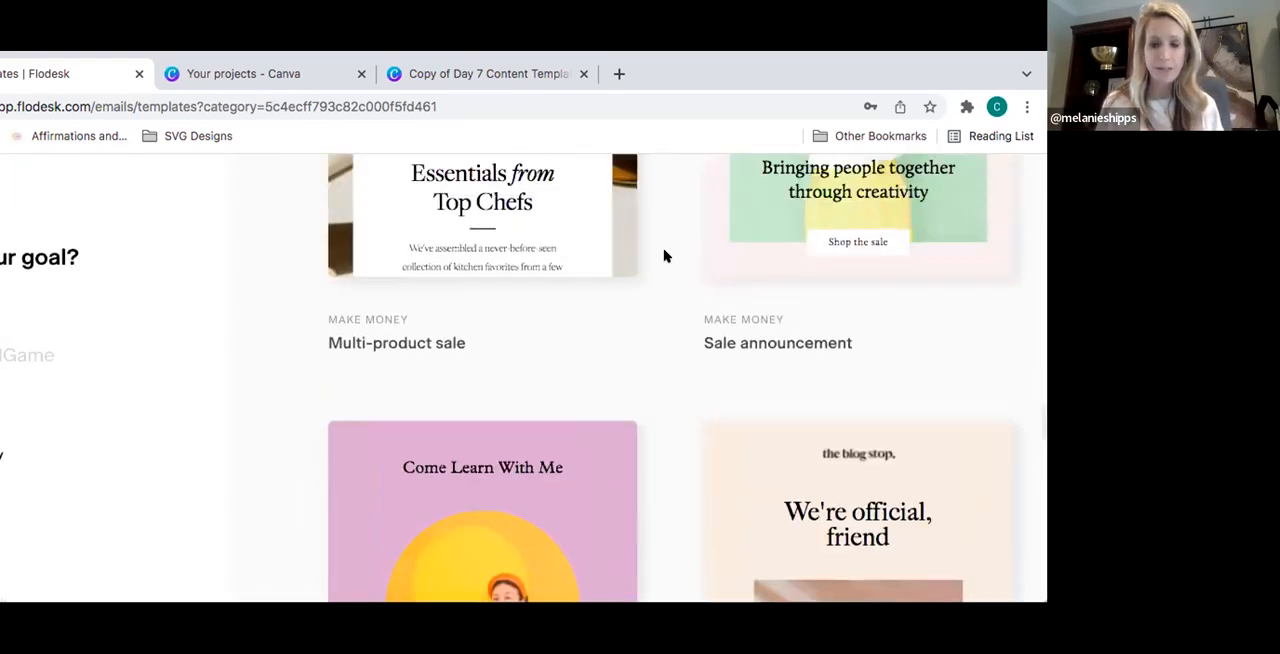
scroll(664, 256, "up", 12)
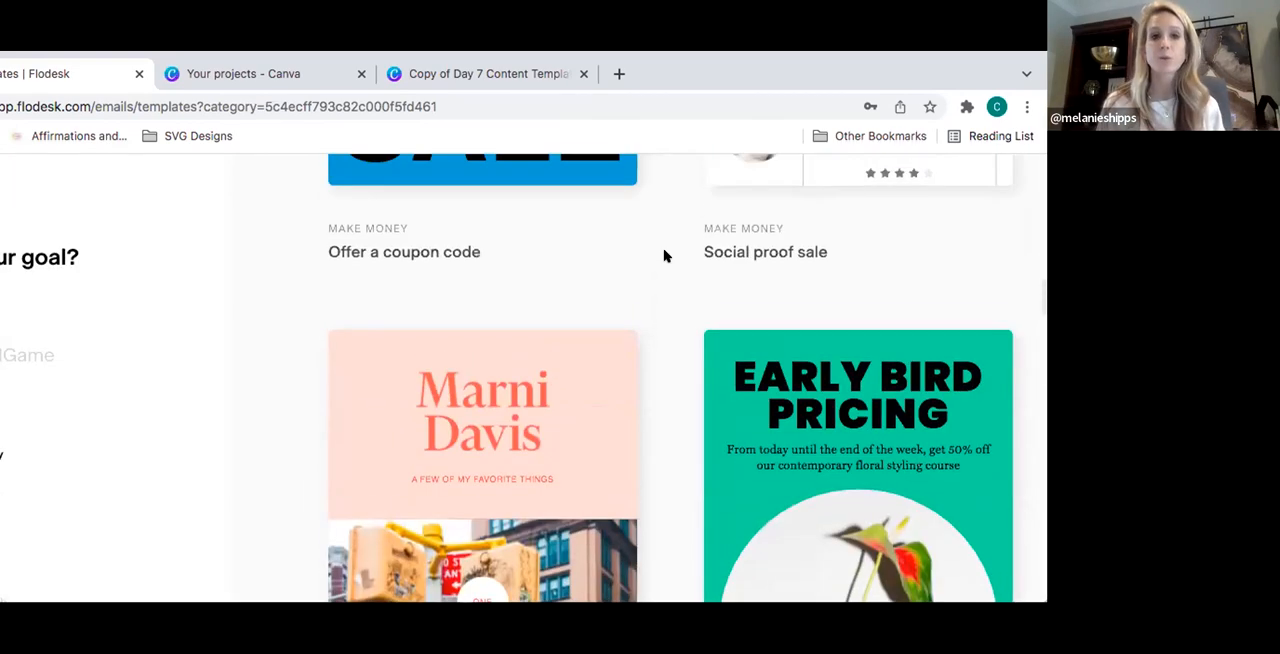
scroll(664, 256, "up", 2)
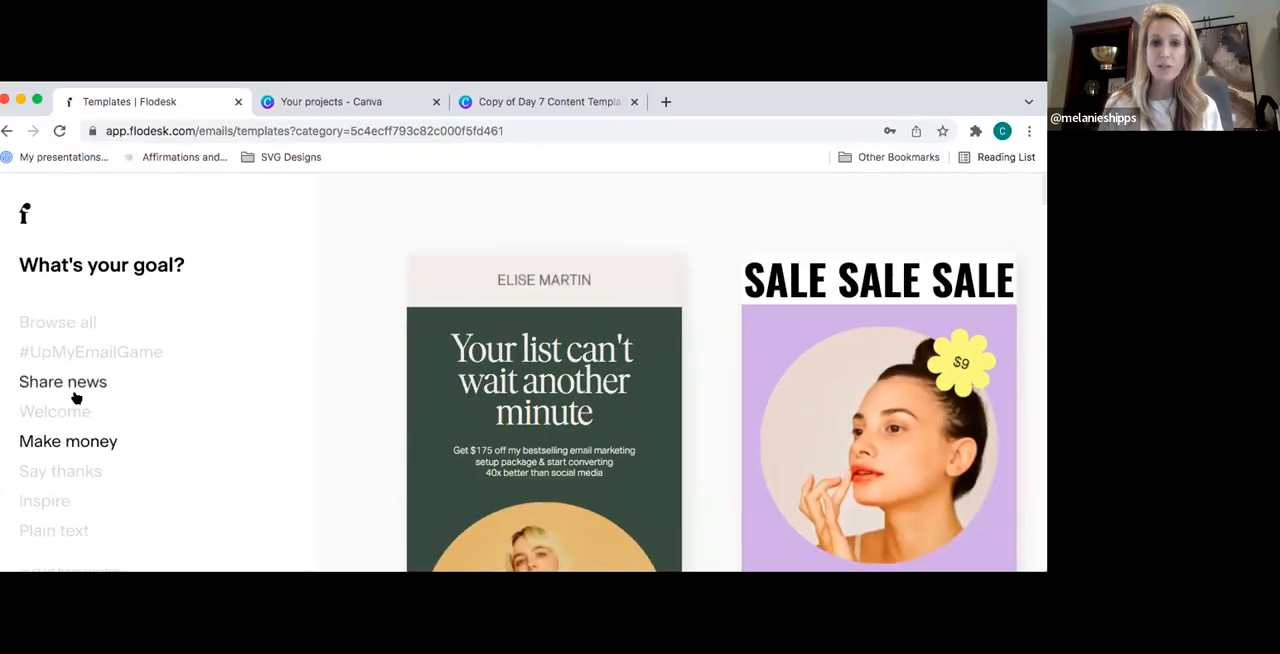
- Show the Share news email templates and look through the newsletter designs
left_click(0, 383)
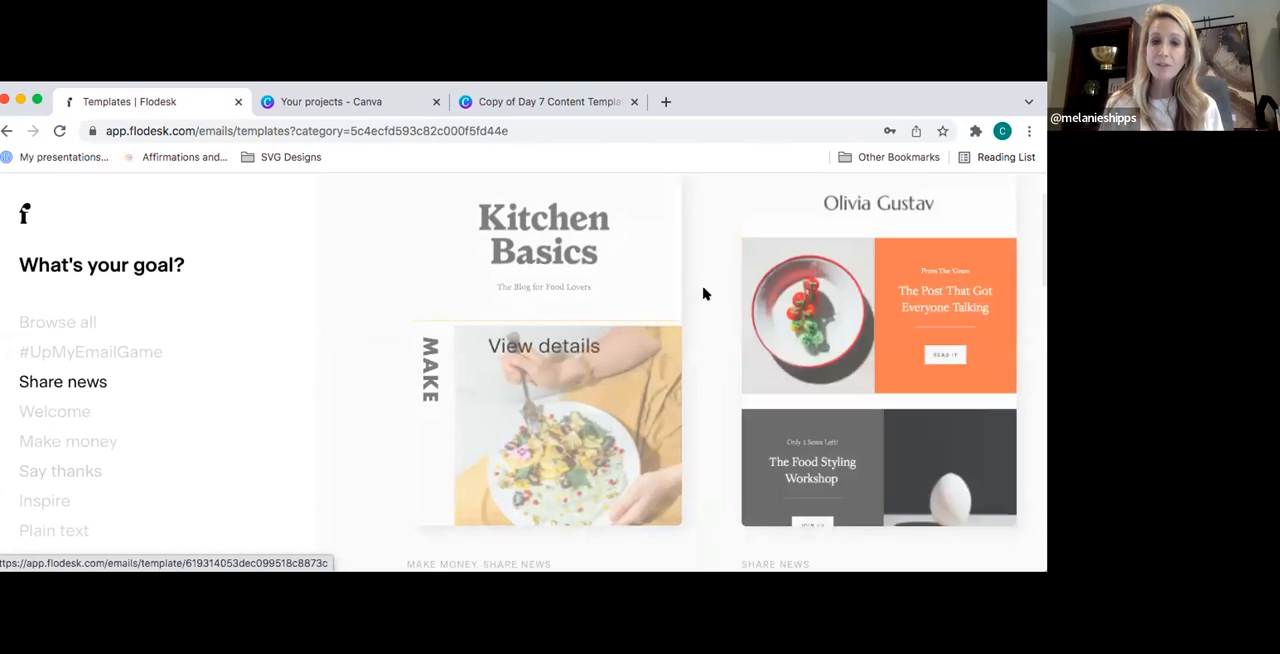
scroll(723, 314, "down", 5)
scroll(725, 316, "down", 5)
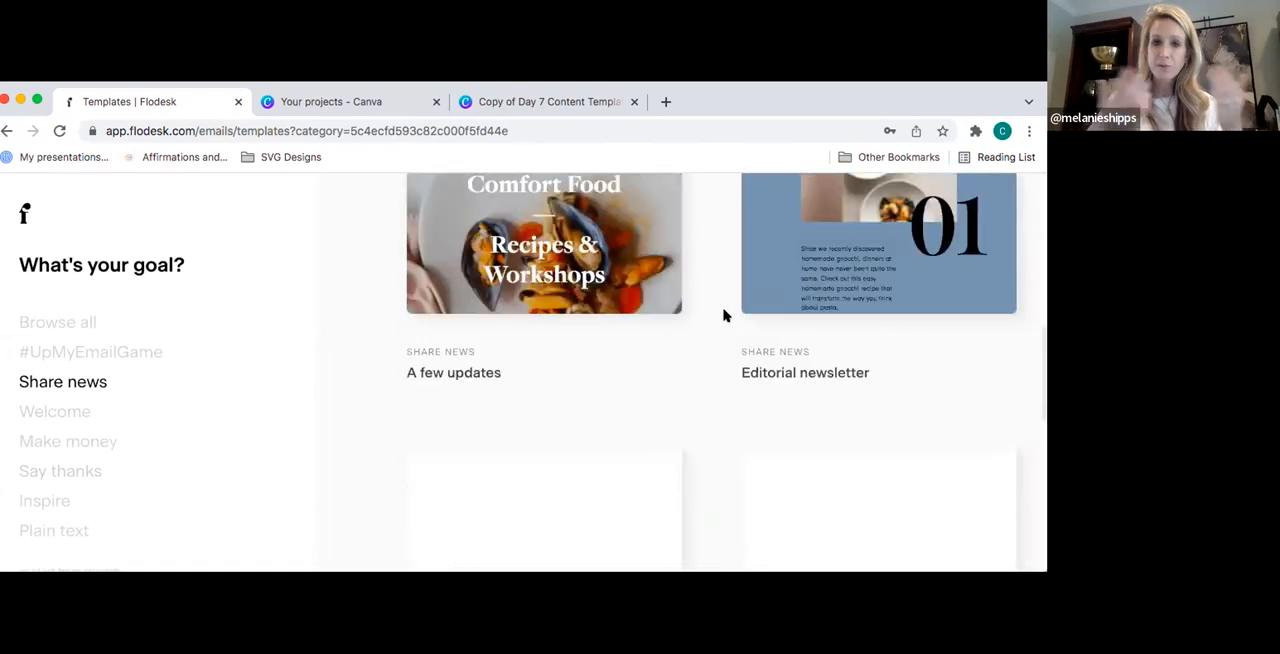
- Look through the rest of the Share news templates, including the Share your news and Dear subscriber designs
scroll(725, 316, "down", 8)
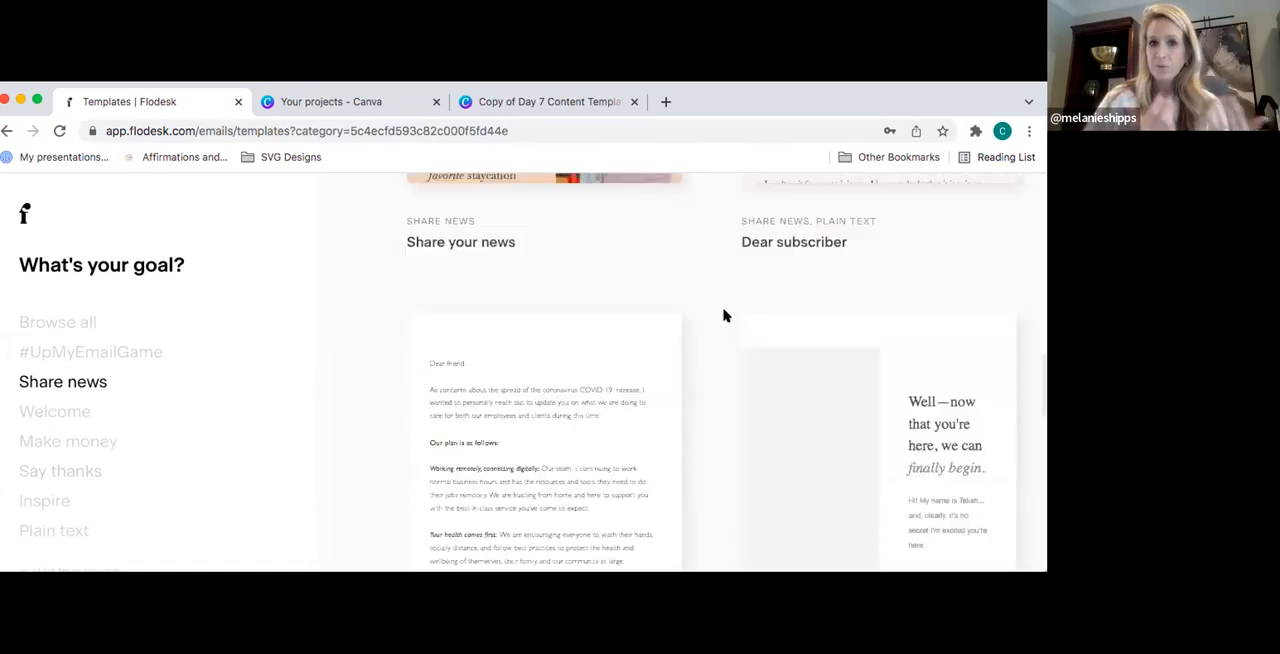
scroll(725, 316, "down", 6)
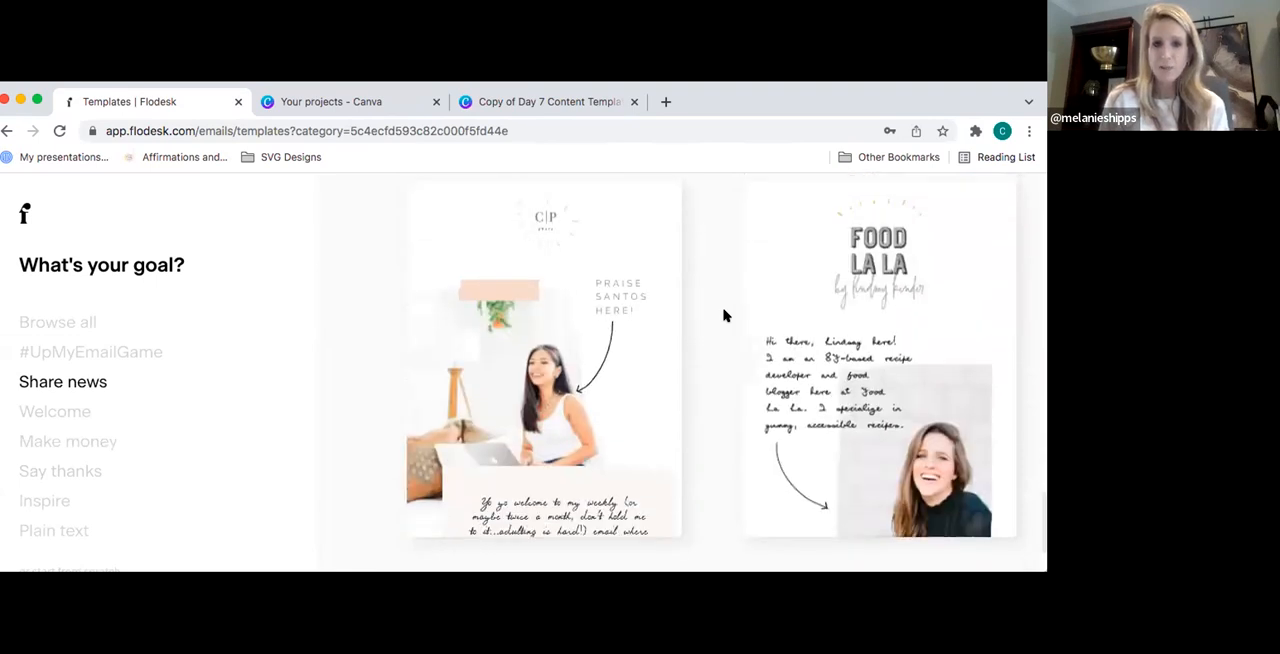
scroll(725, 316, "up", 12)
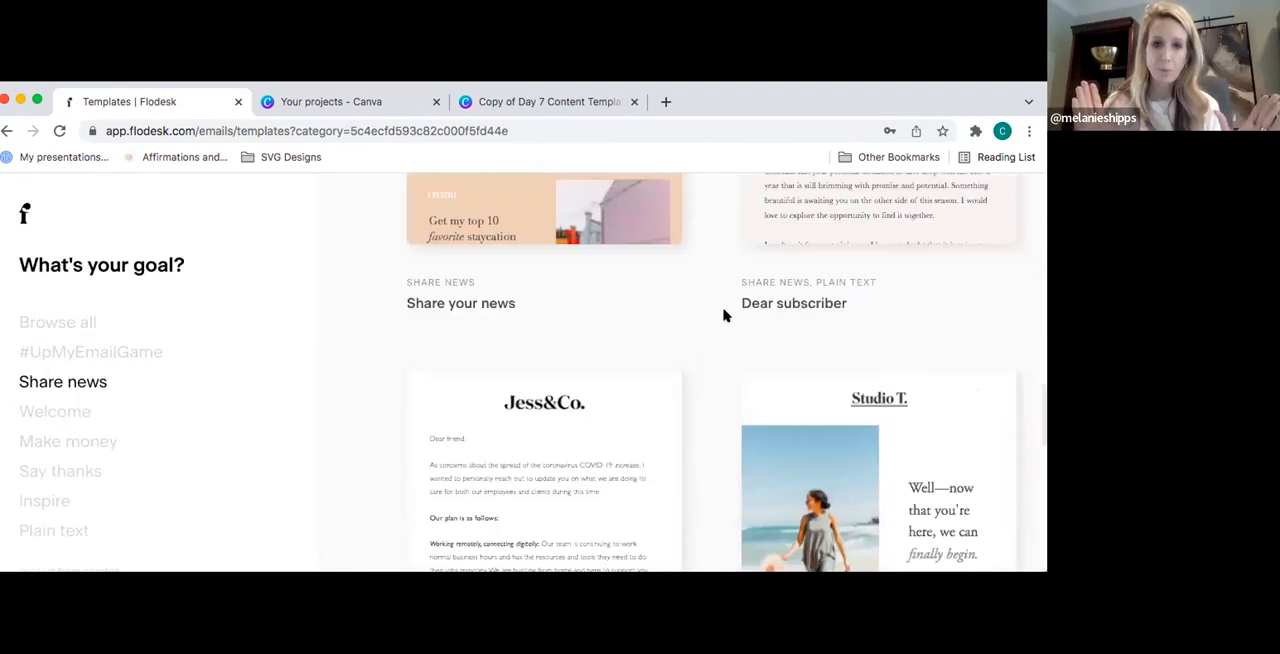
scroll(725, 316, "down", 1)
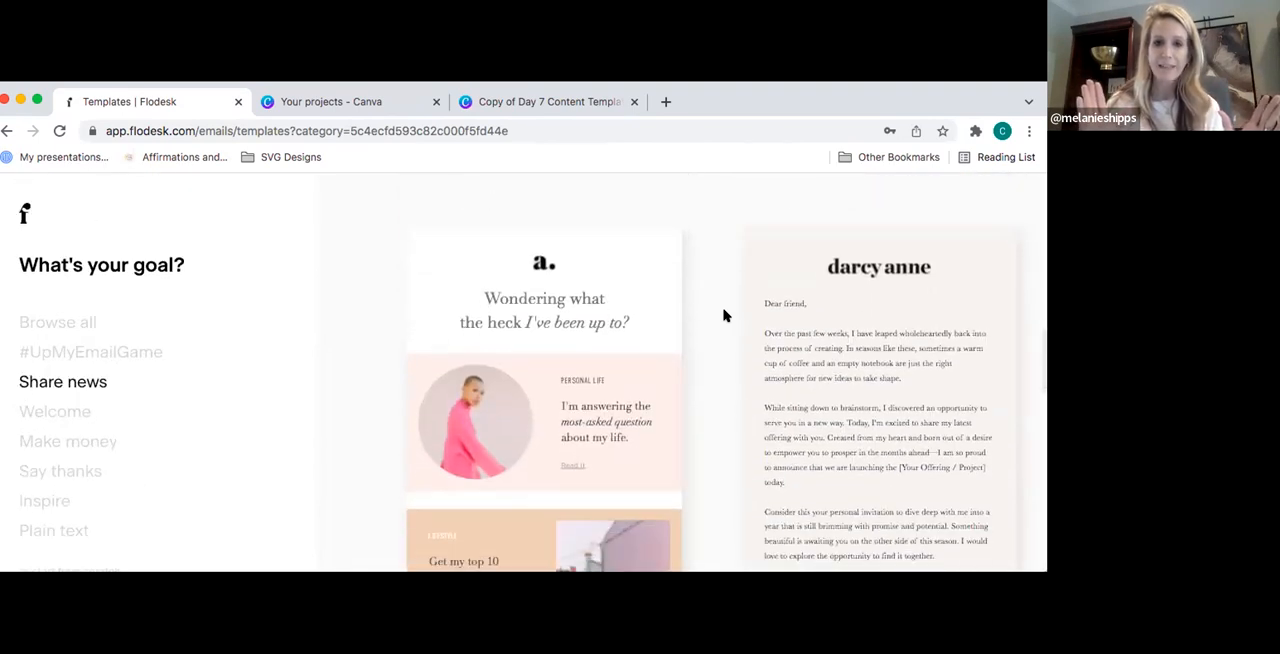
scroll(725, 316, "down", 1)
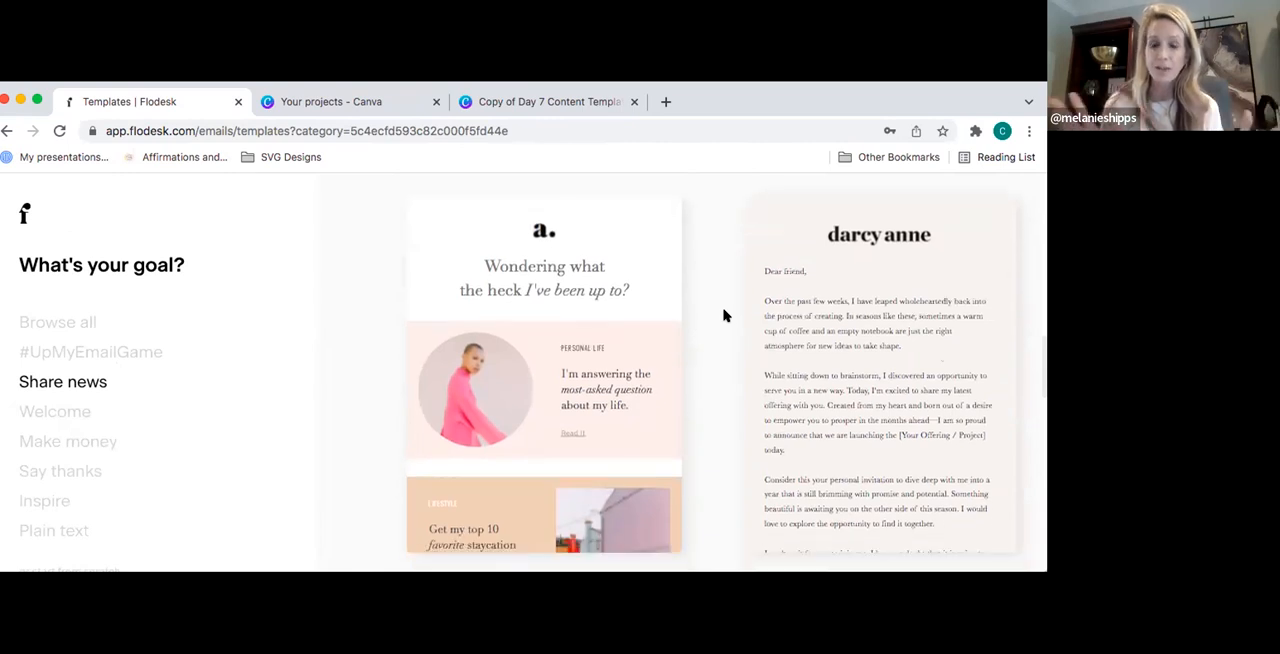
- Show the Inspire email templates and look through the category to its end
left_click(69, 502)
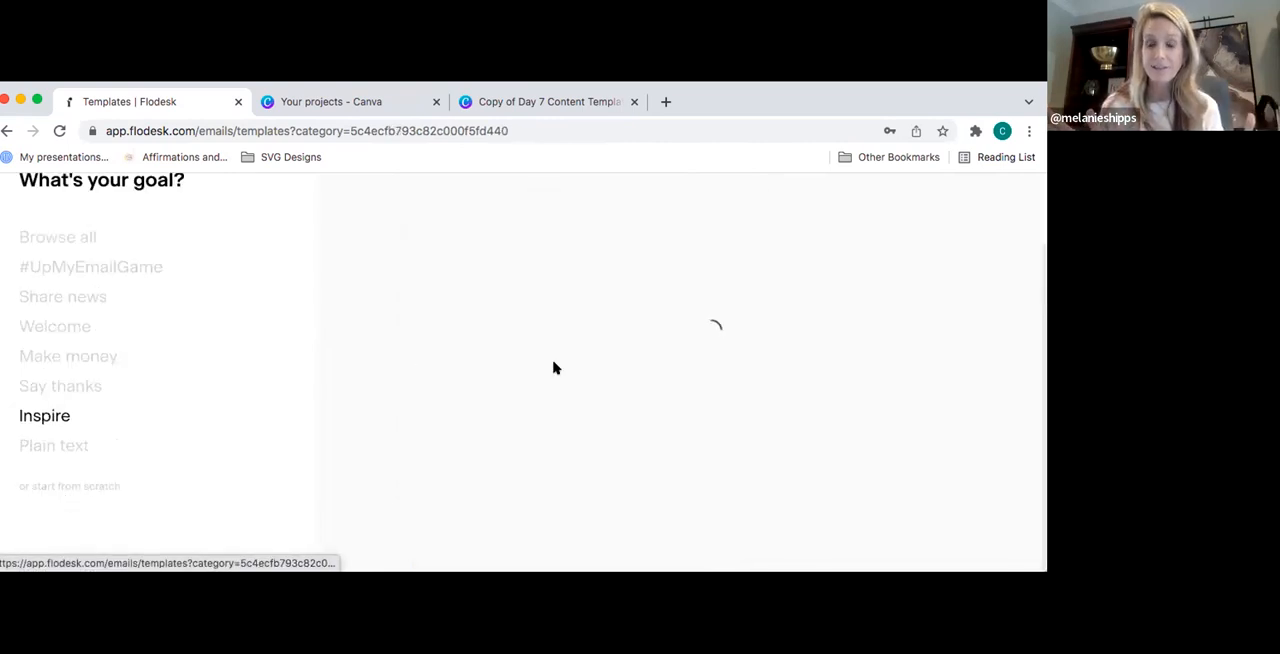
scroll(709, 291, "down", 4)
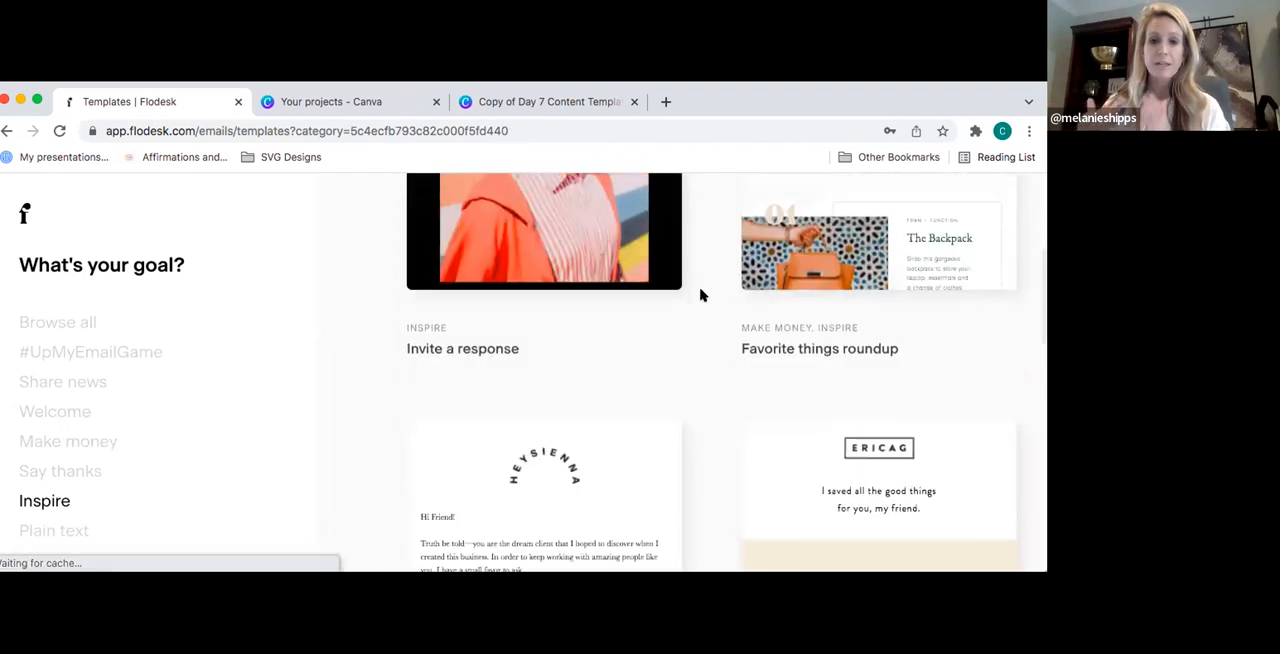
scroll(701, 295, "down", 10)
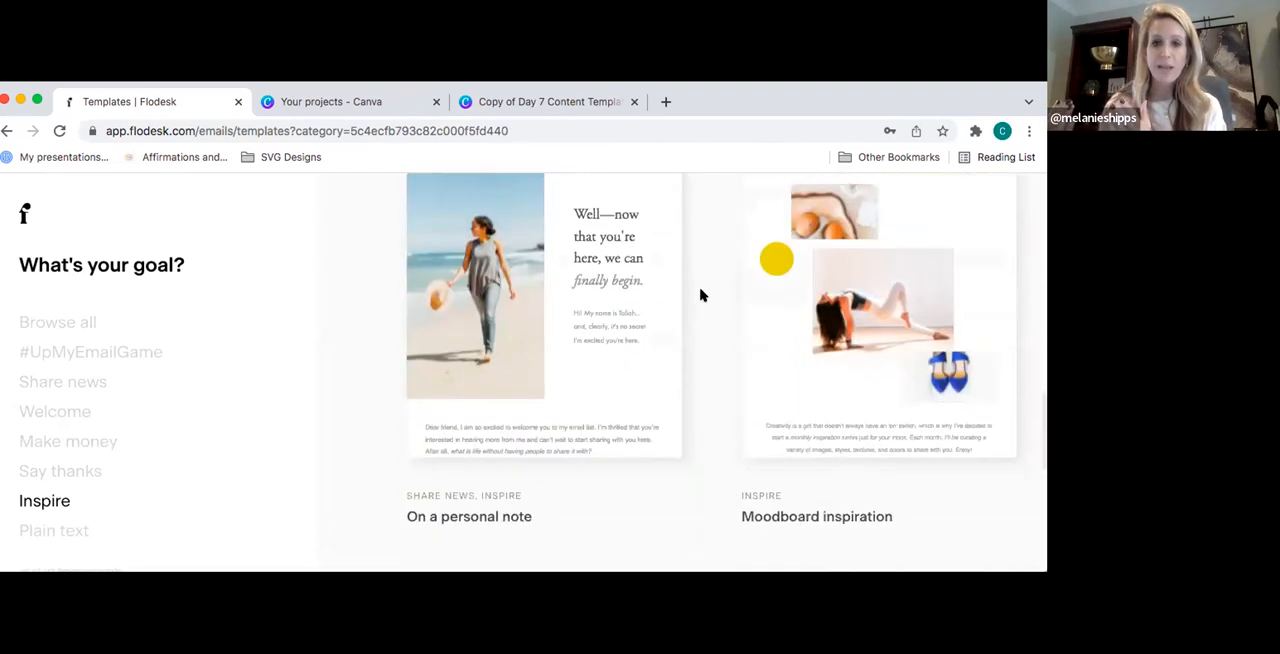
scroll(701, 295, "down", 4)
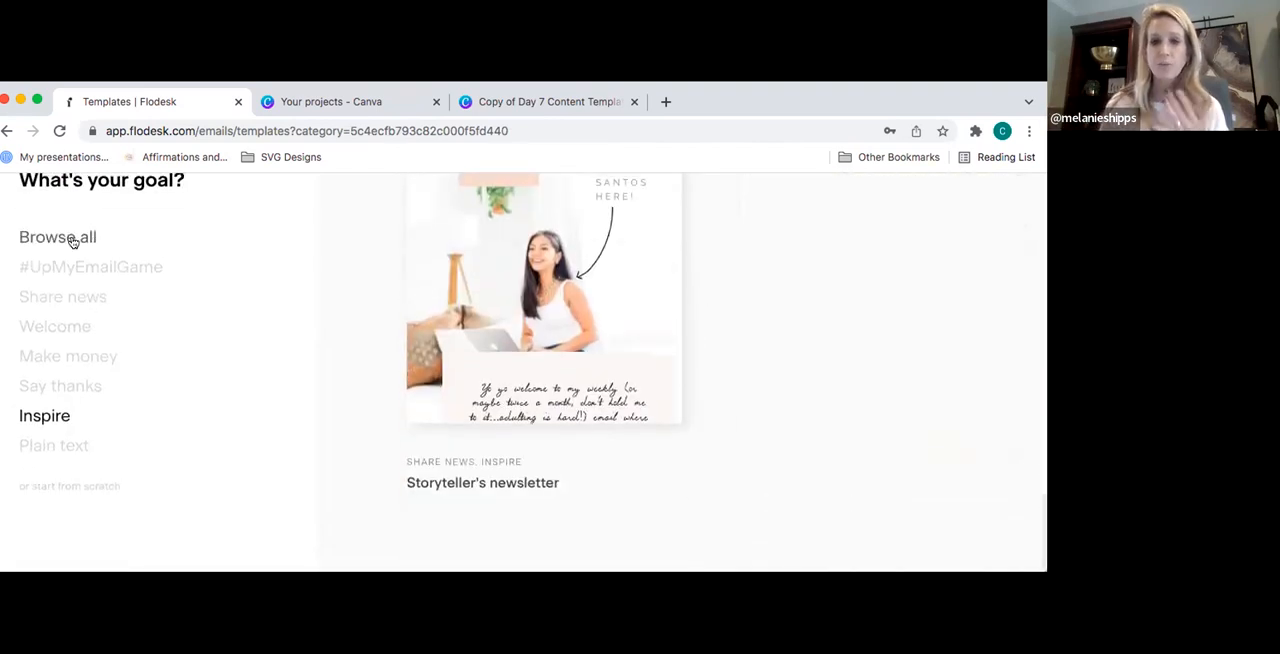
- Browse all email templates across every goal and look for a suitable welcome design
left_click(53, 238)
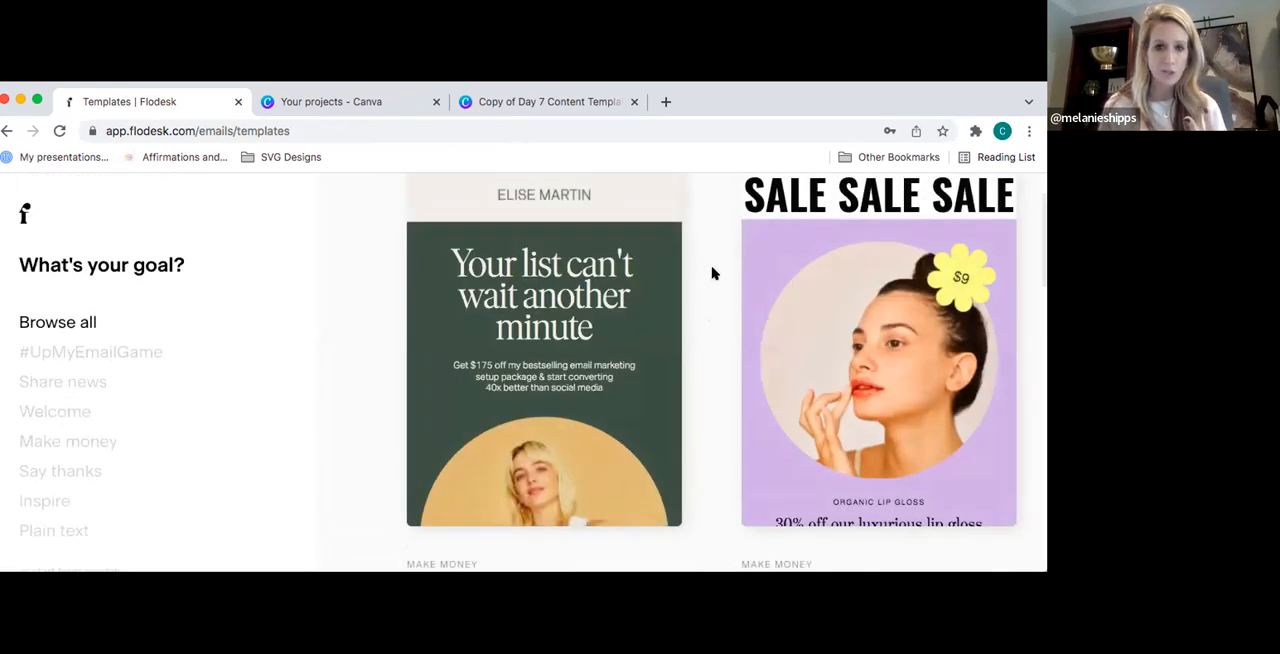
scroll(712, 273, "down", 10)
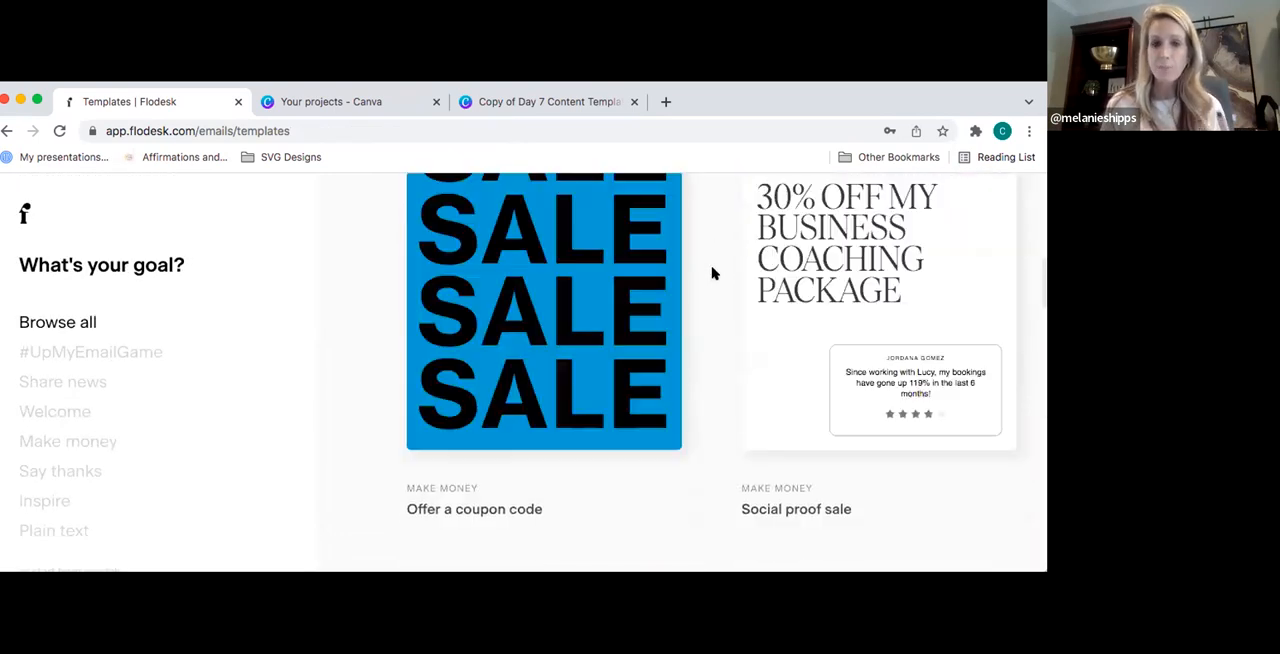
scroll(712, 273, "down", 10)
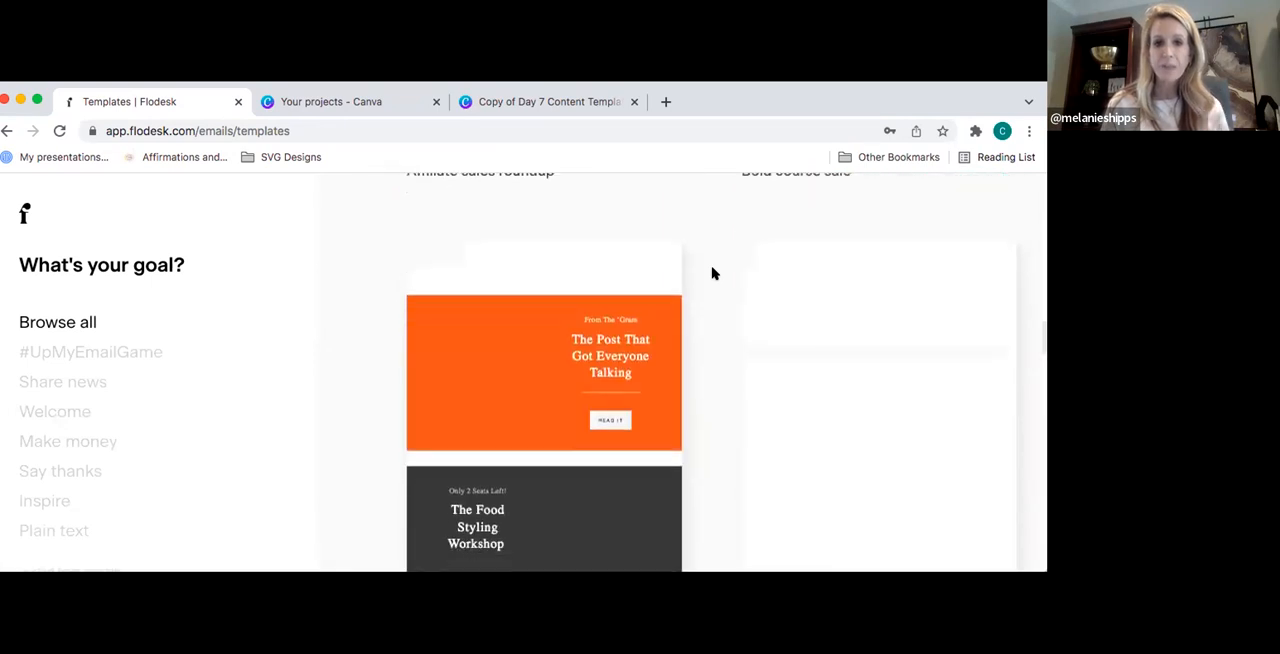
scroll(712, 273, "down", 10)
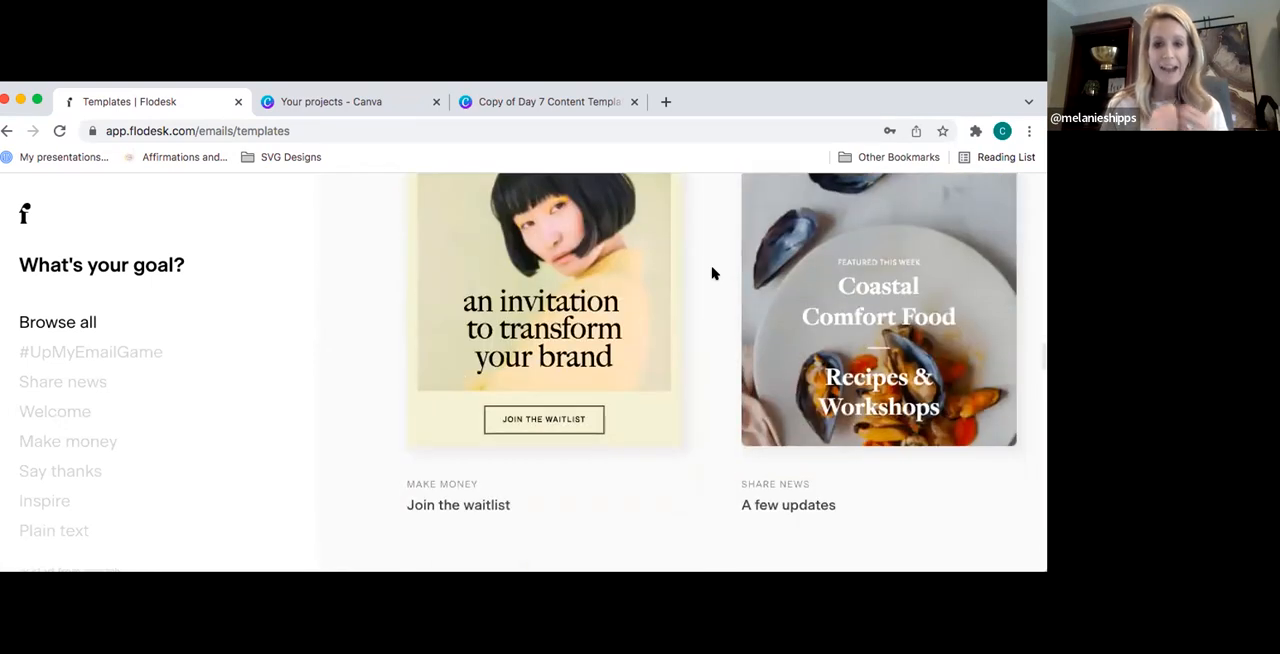
scroll(712, 273, "down", 10)
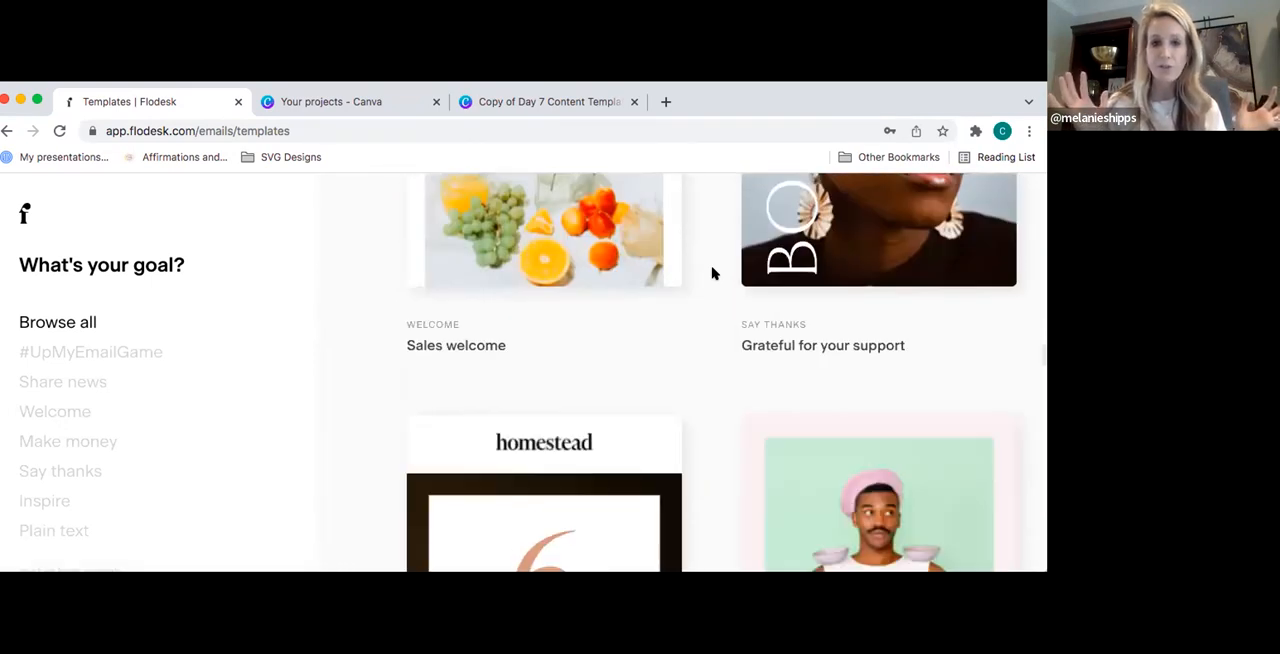
scroll(712, 273, "down", 10)
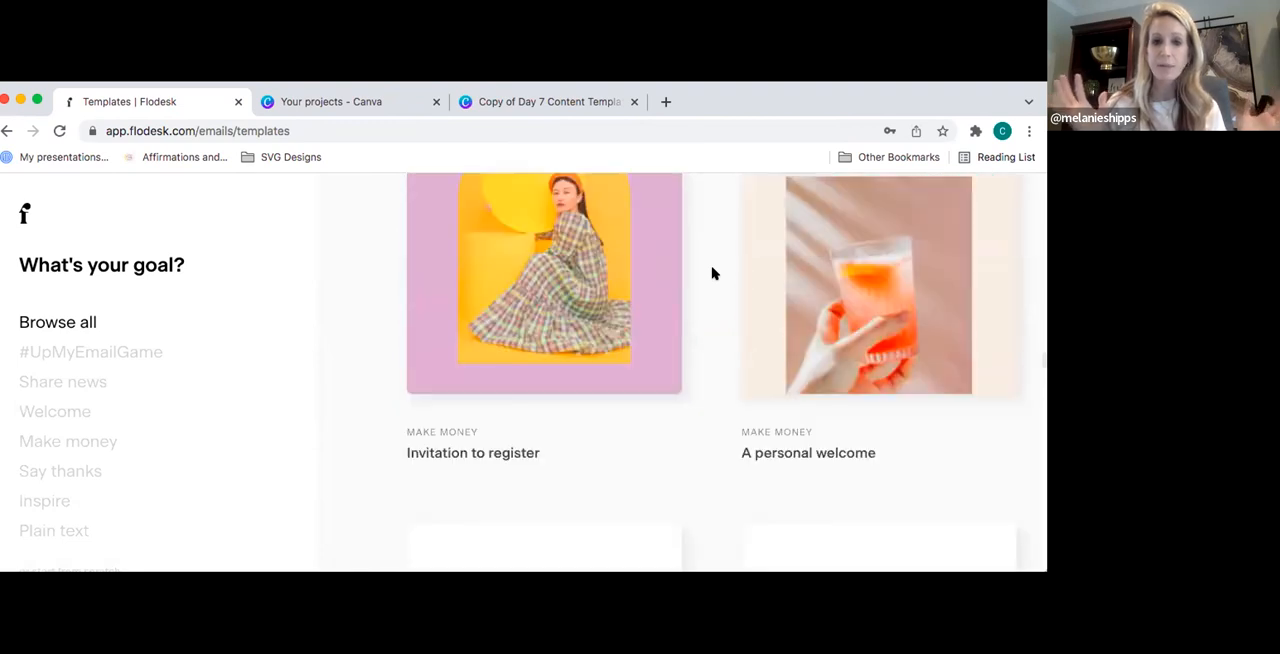
scroll(712, 273, "down", 10)
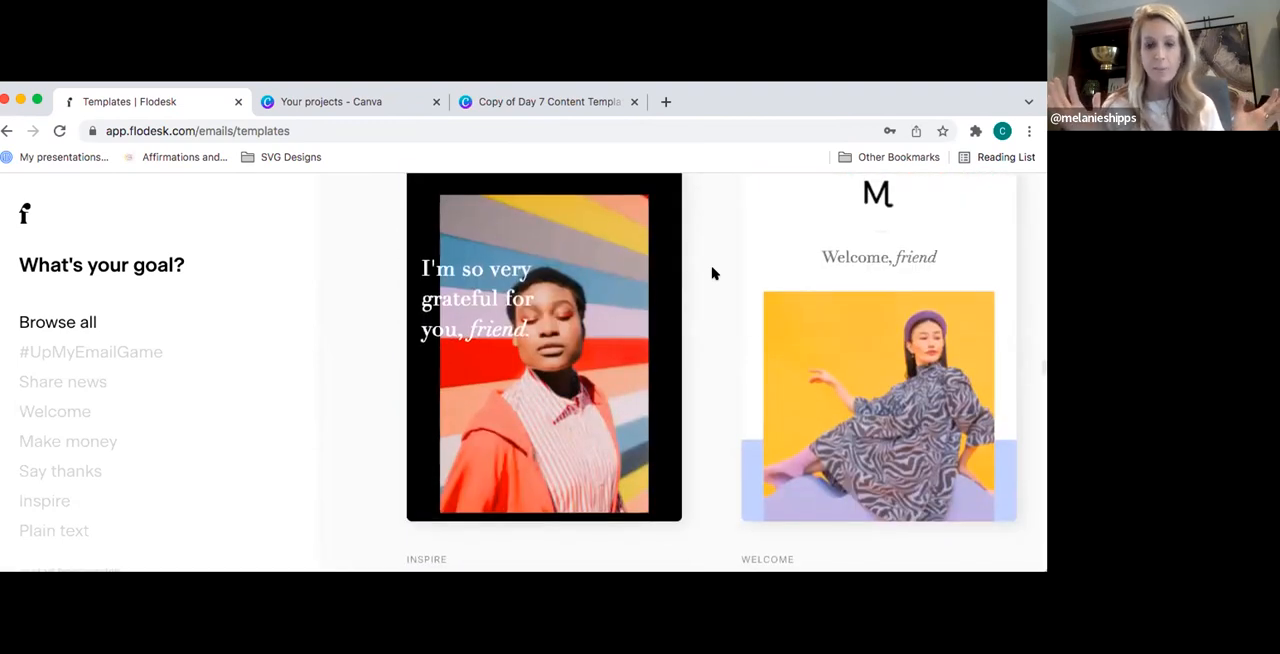
scroll(712, 273, "down", 5)
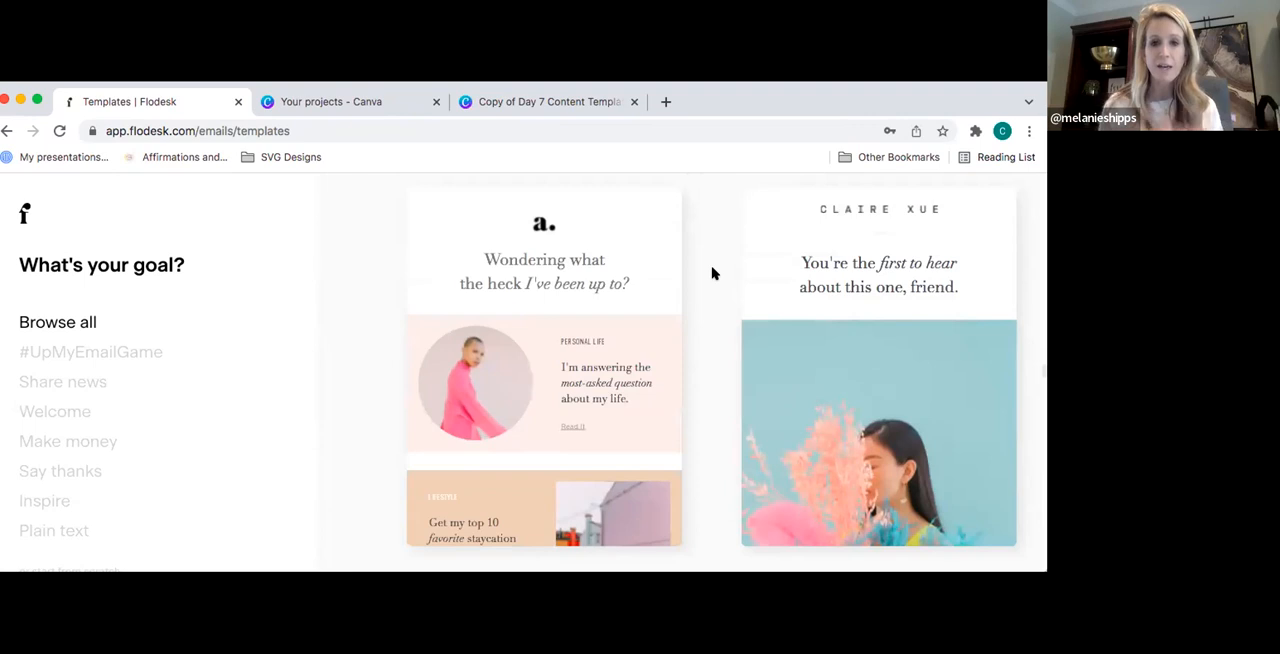
scroll(712, 273, "down", 2)
scroll(712, 273, "down", 1)
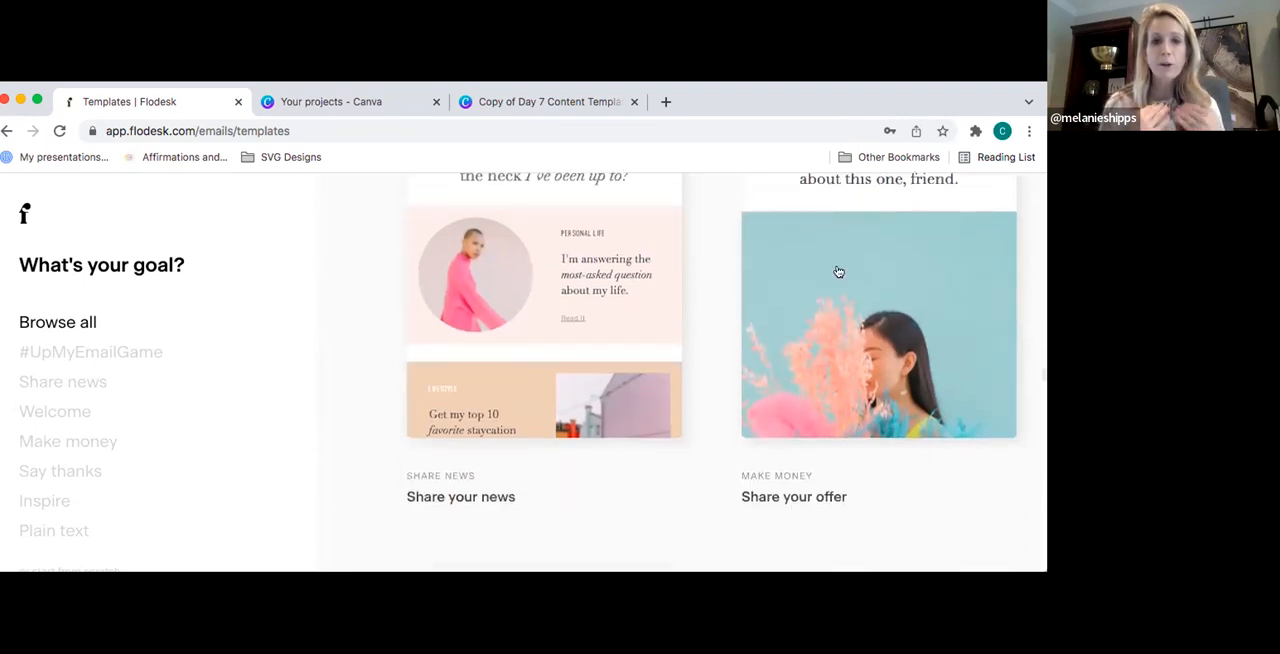
scroll(711, 286, "down", 8)
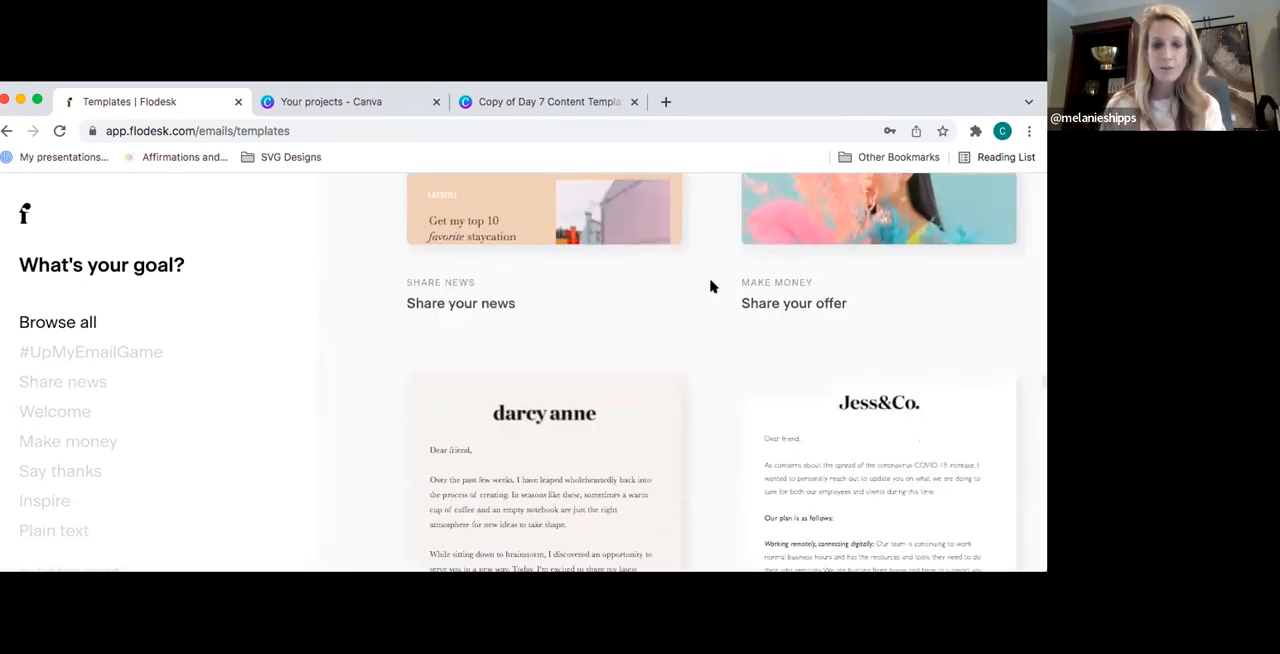
scroll(711, 286, "up", 5)
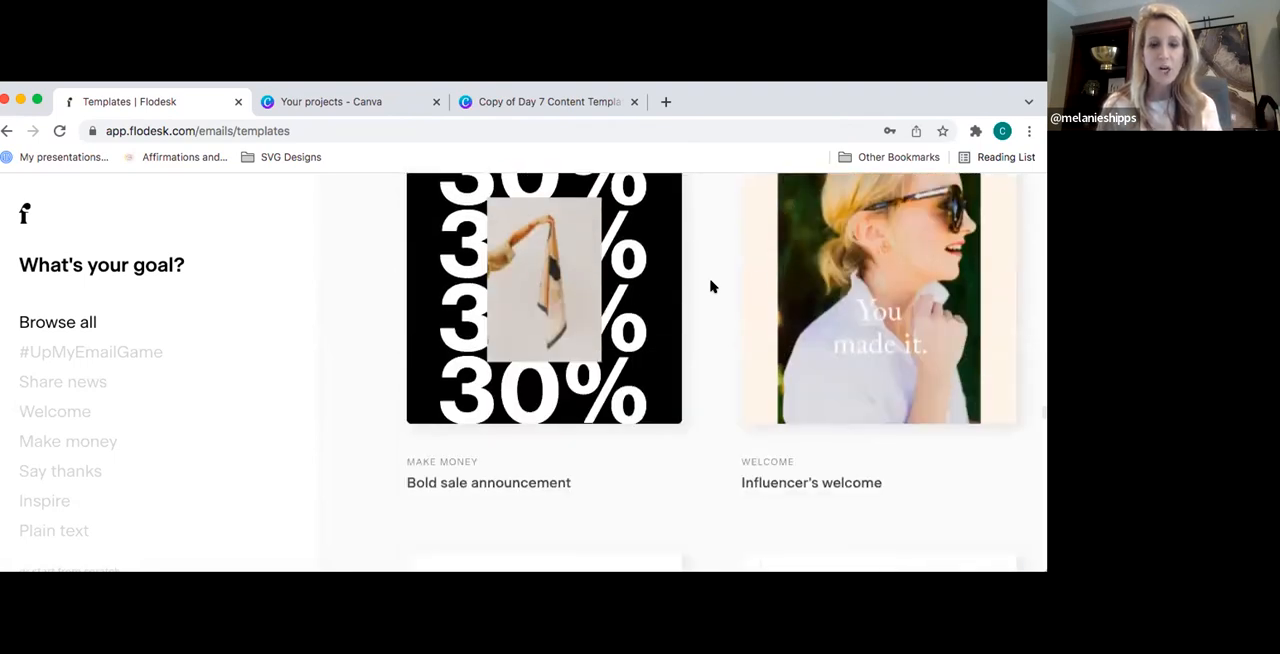
- Open the Influencer's welcome template and review its preview and description
left_click(875, 250)
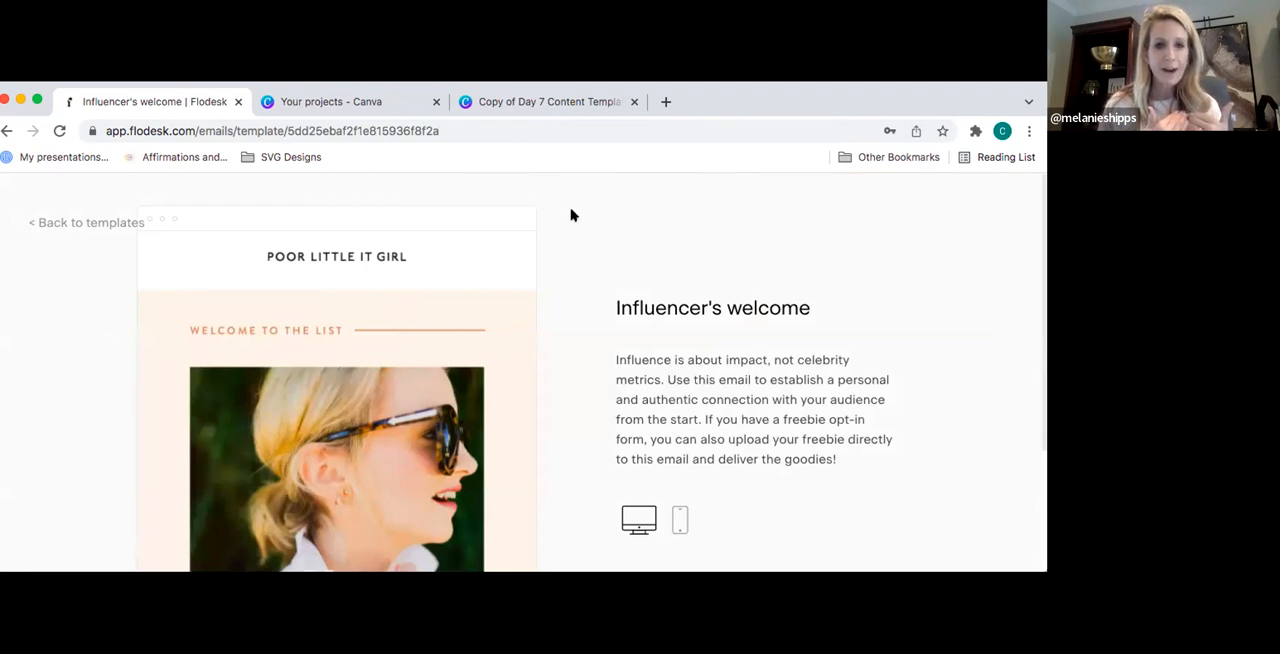
scroll(572, 215, "down", 1)
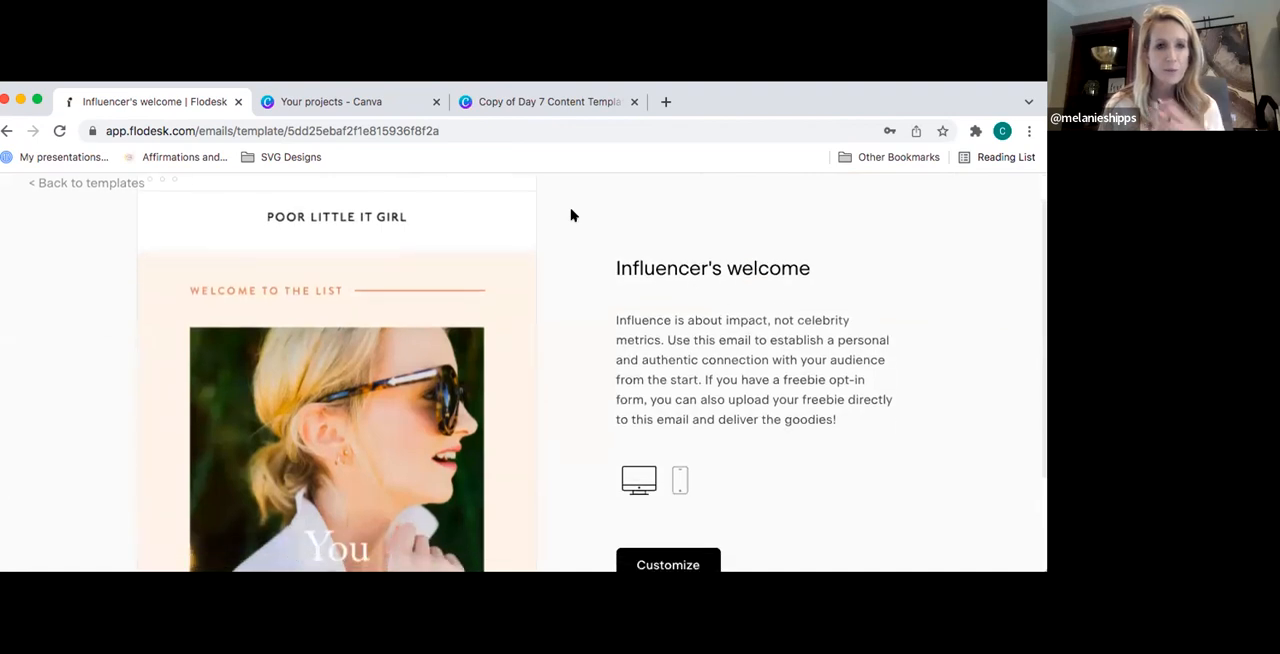
scroll(572, 215, "down", 3)
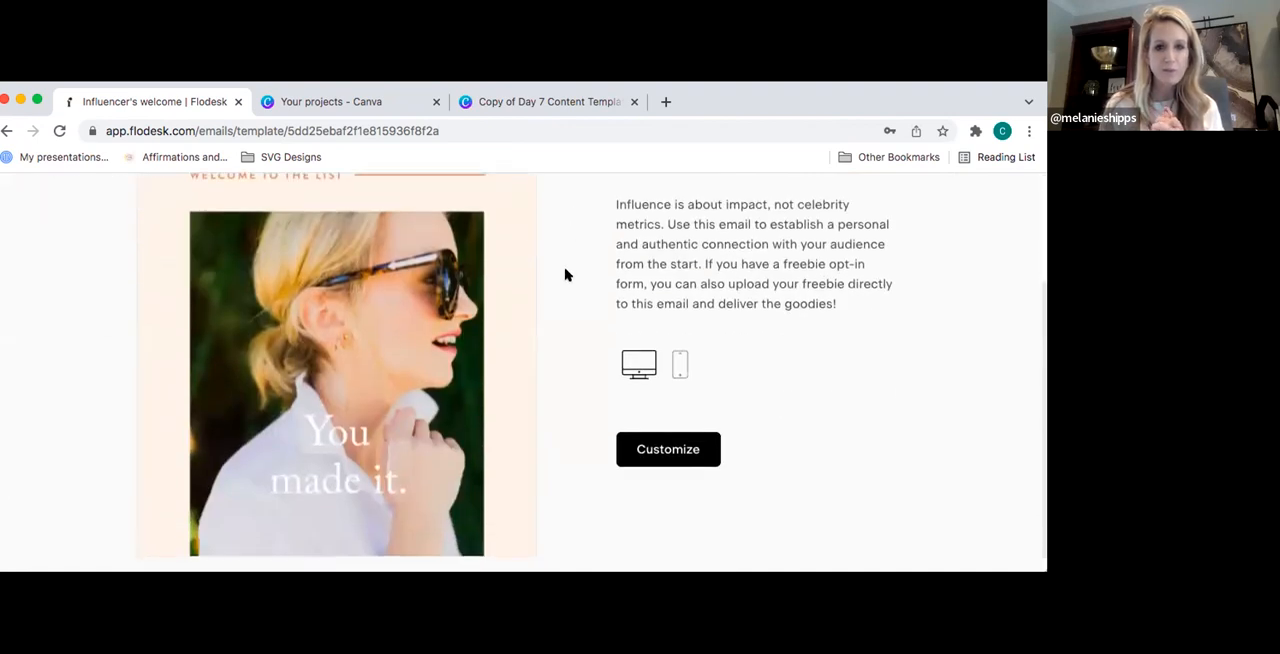
scroll(565, 353, "up", 1)
scroll(565, 353, "down", 1)
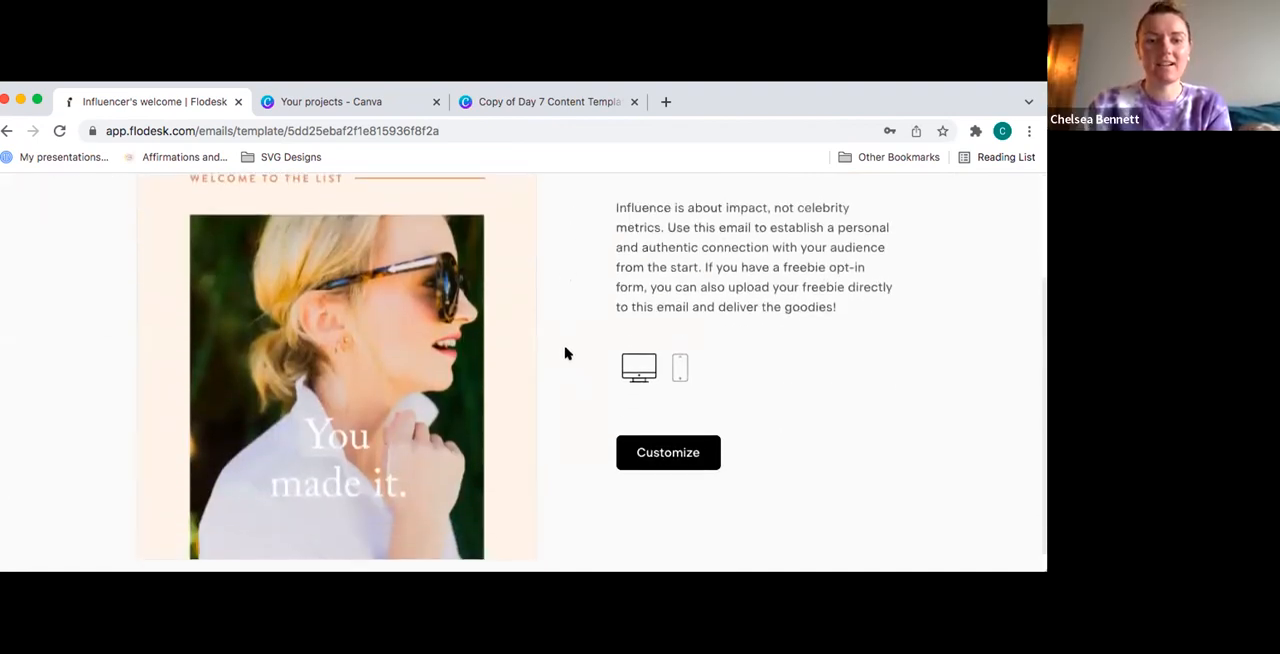
- Start customizing the Influencer's welcome template and dismiss the email builder's welcome tip
left_click(666, 450)
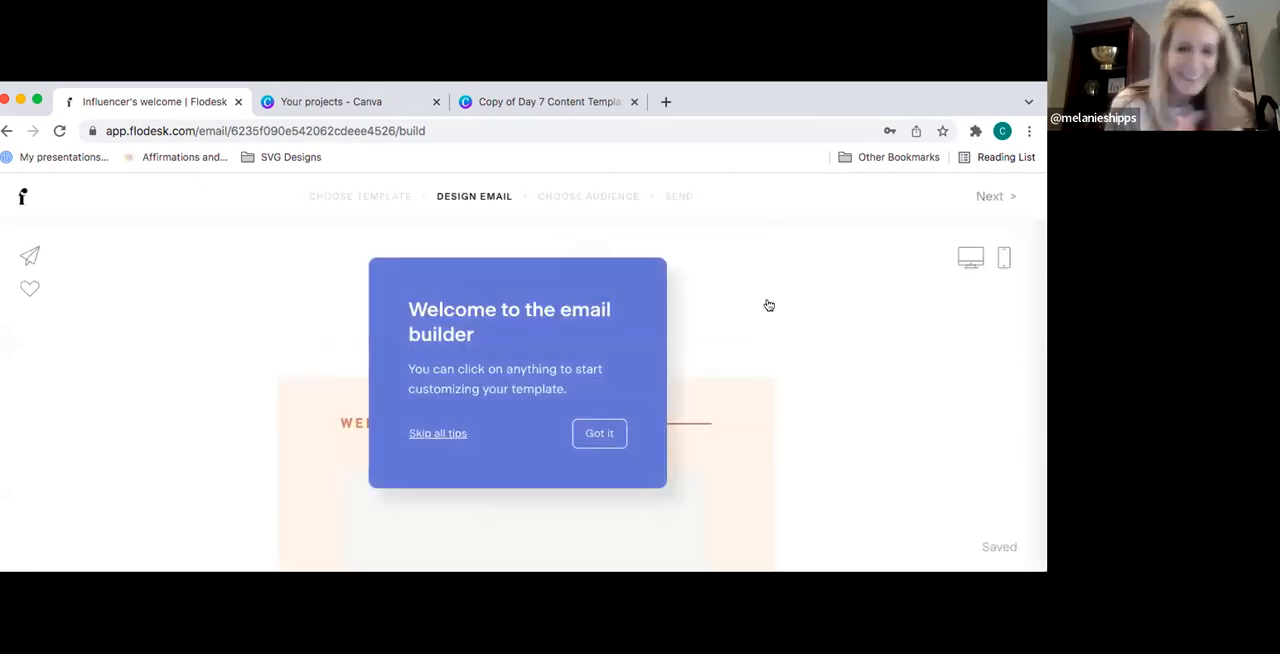
left_click(600, 436)
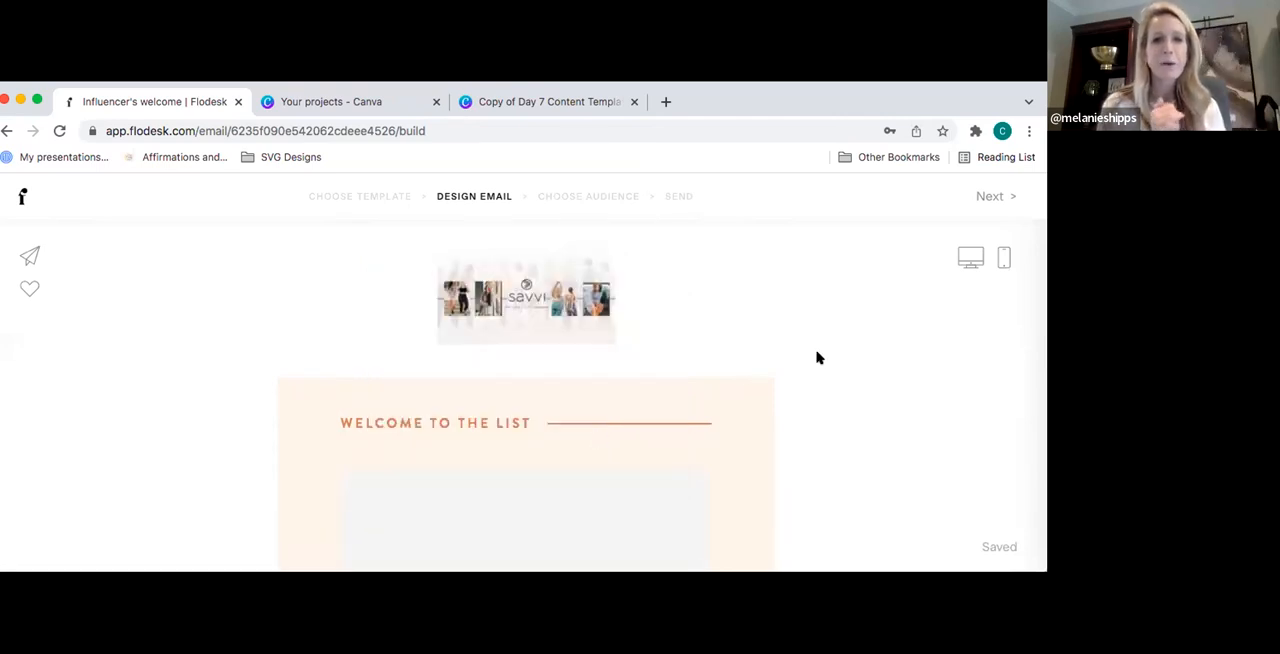
scroll(817, 357, "down", 1)
scroll(819, 358, "up", 1)
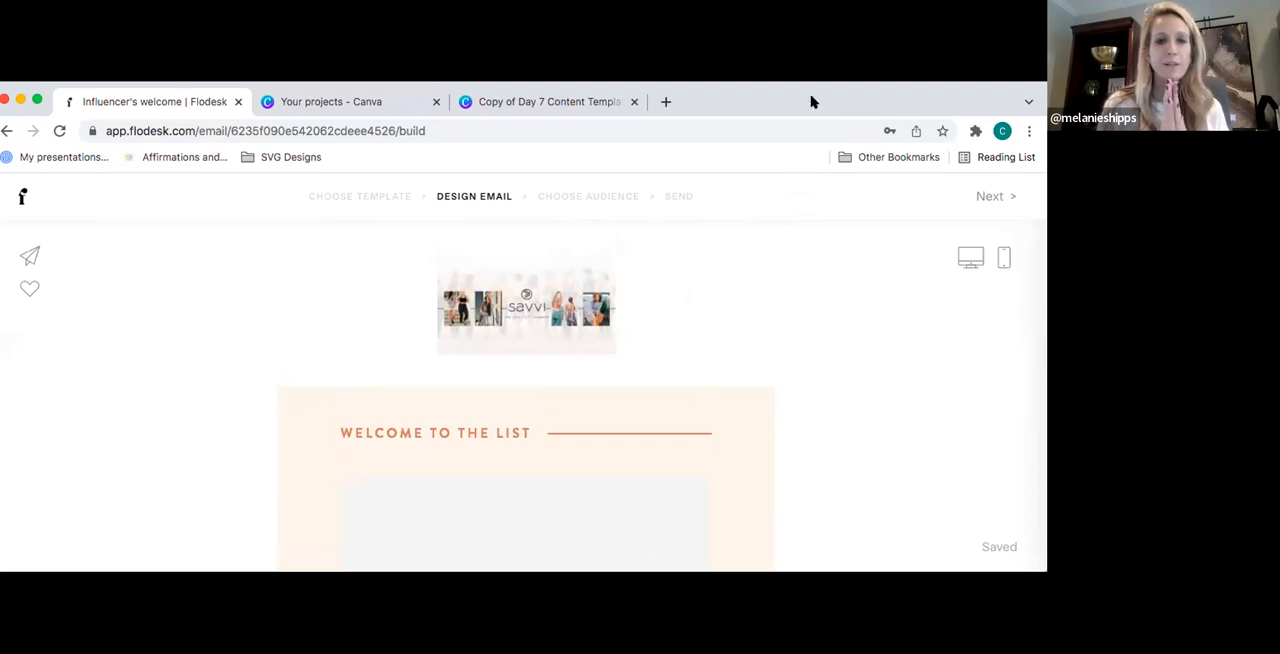
mouse_move(812, 101)
left_mouse_down()
mouse_move(799, 101)
mouse_move(820, 92)
mouse_move(808, 97)
left_mouse_up()
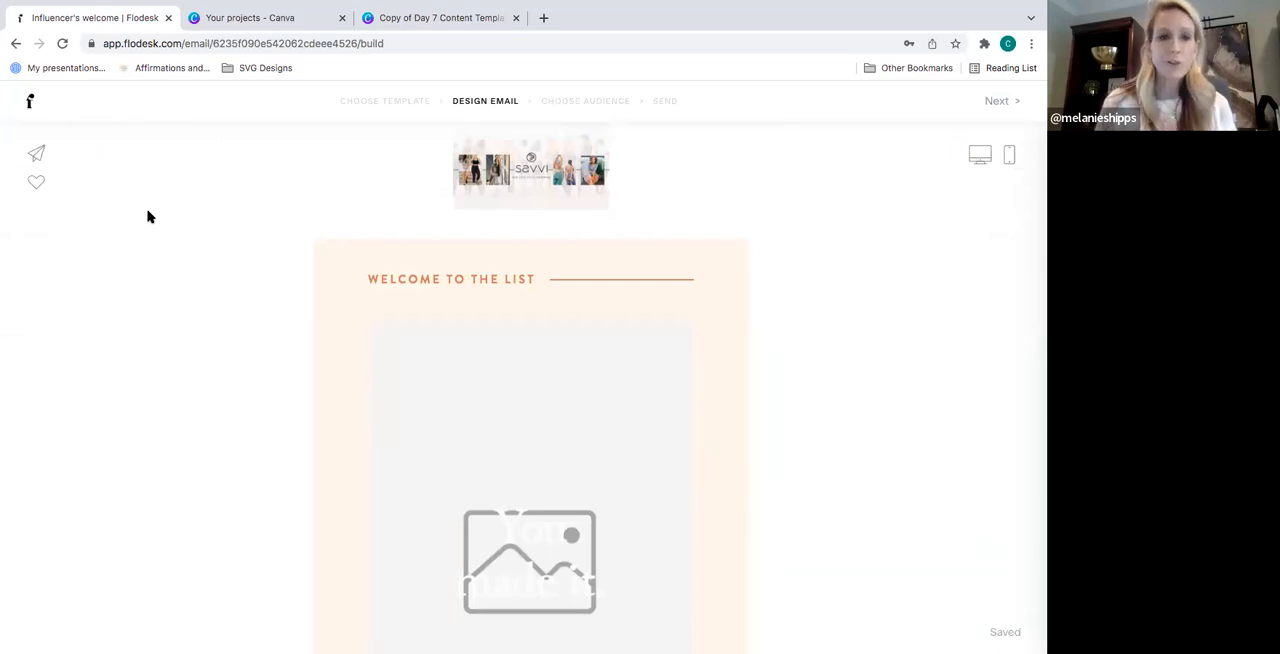
scroll(147, 217, "down", 2)
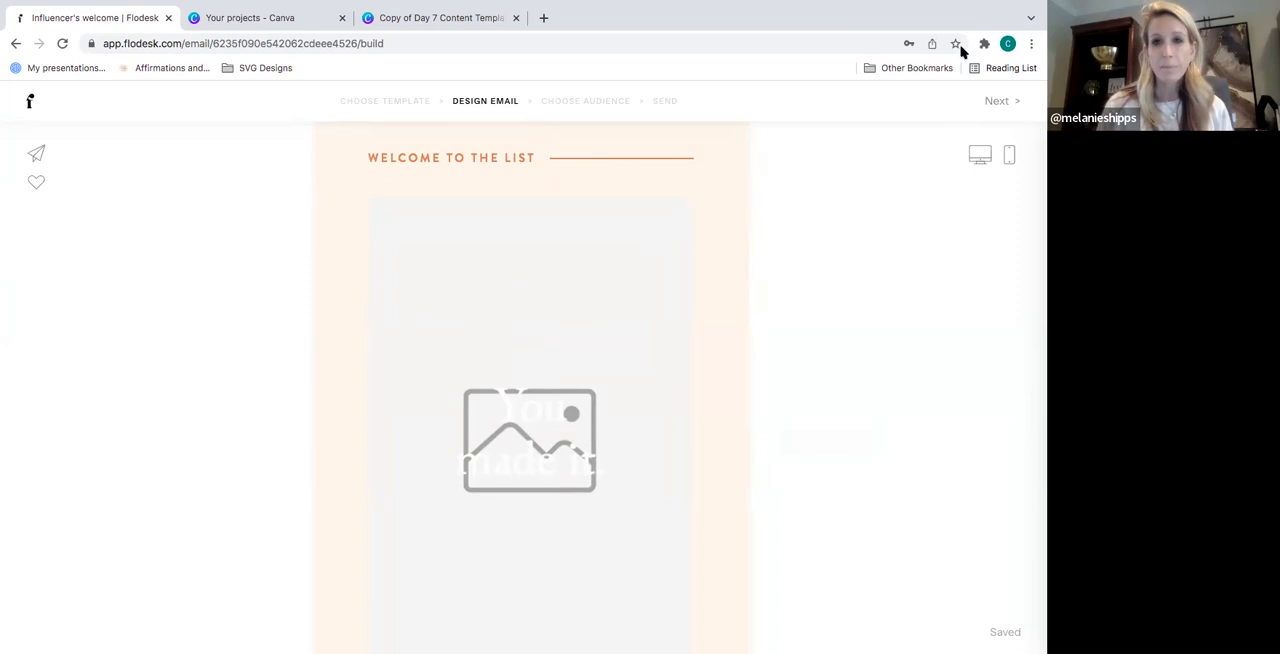
- Open the desktop preview of the welcome email and review it from the header down to the sign-off
mouse_move(643, 7)
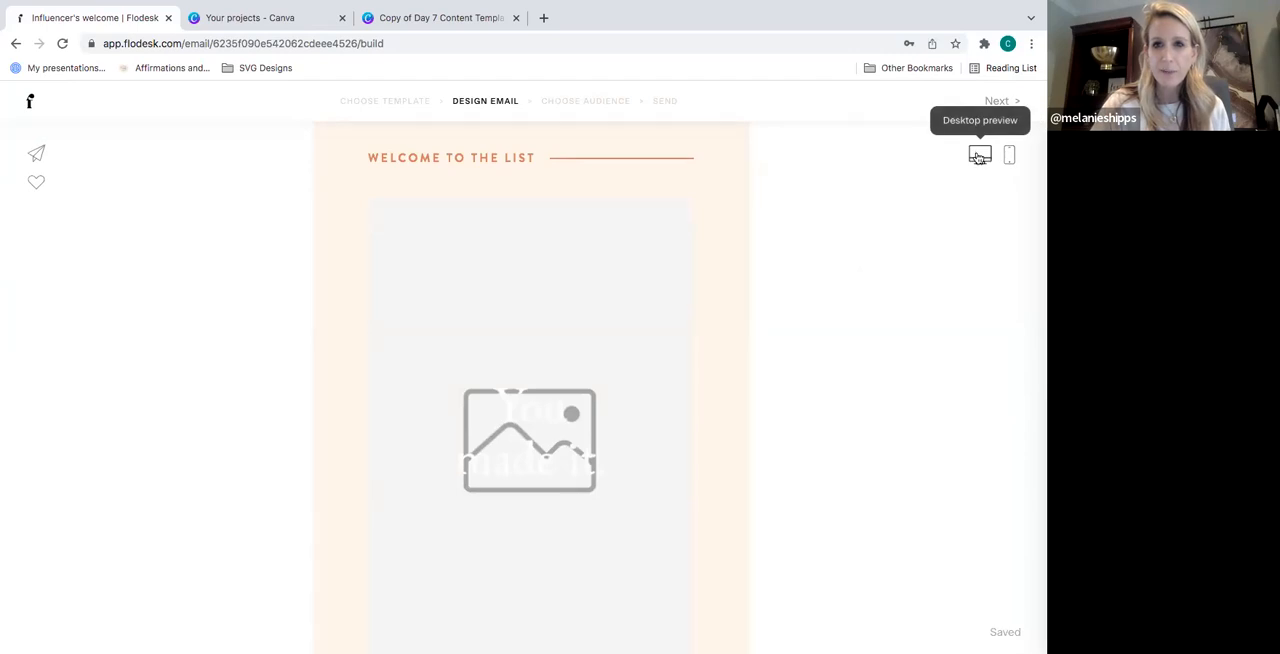
left_click(979, 157)
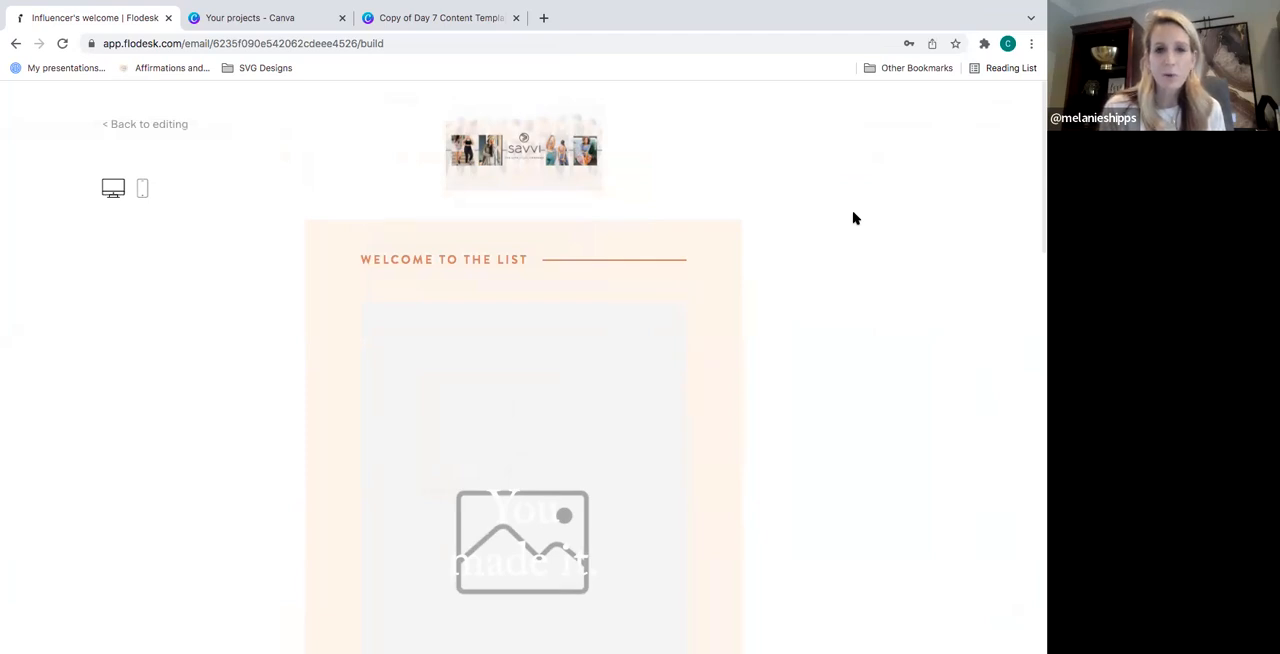
scroll(854, 218, "down", 5)
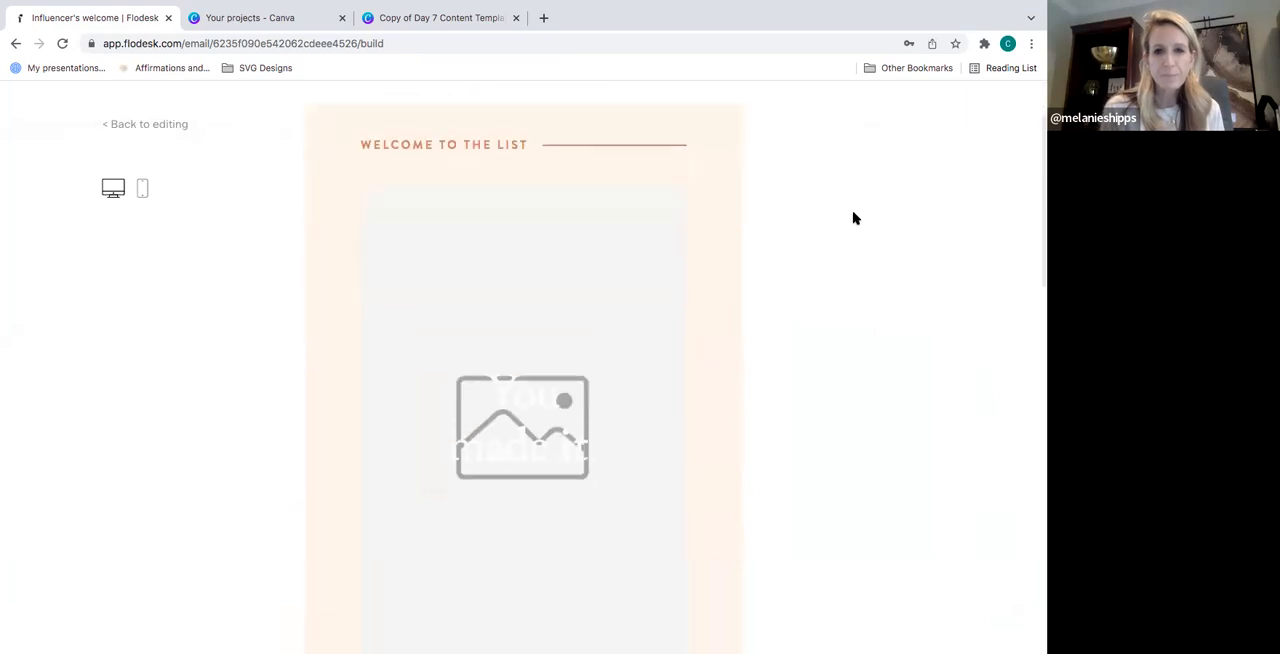
scroll(854, 218, "down", 3)
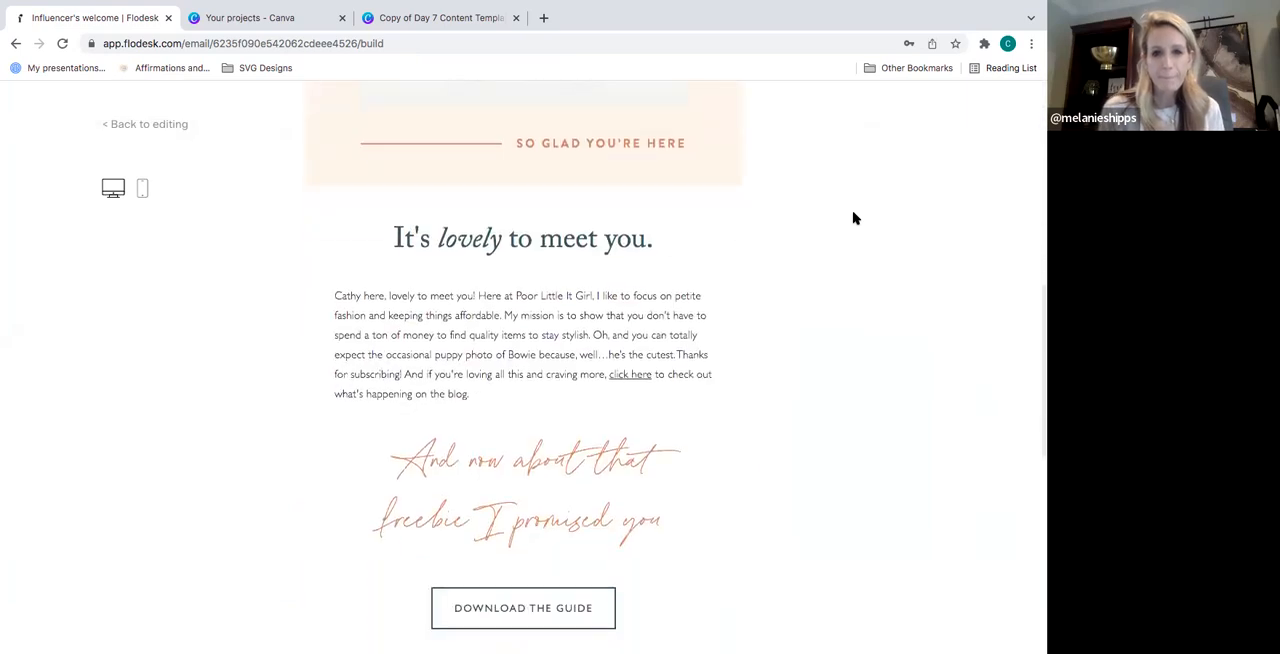
scroll(854, 218, "down", 3)
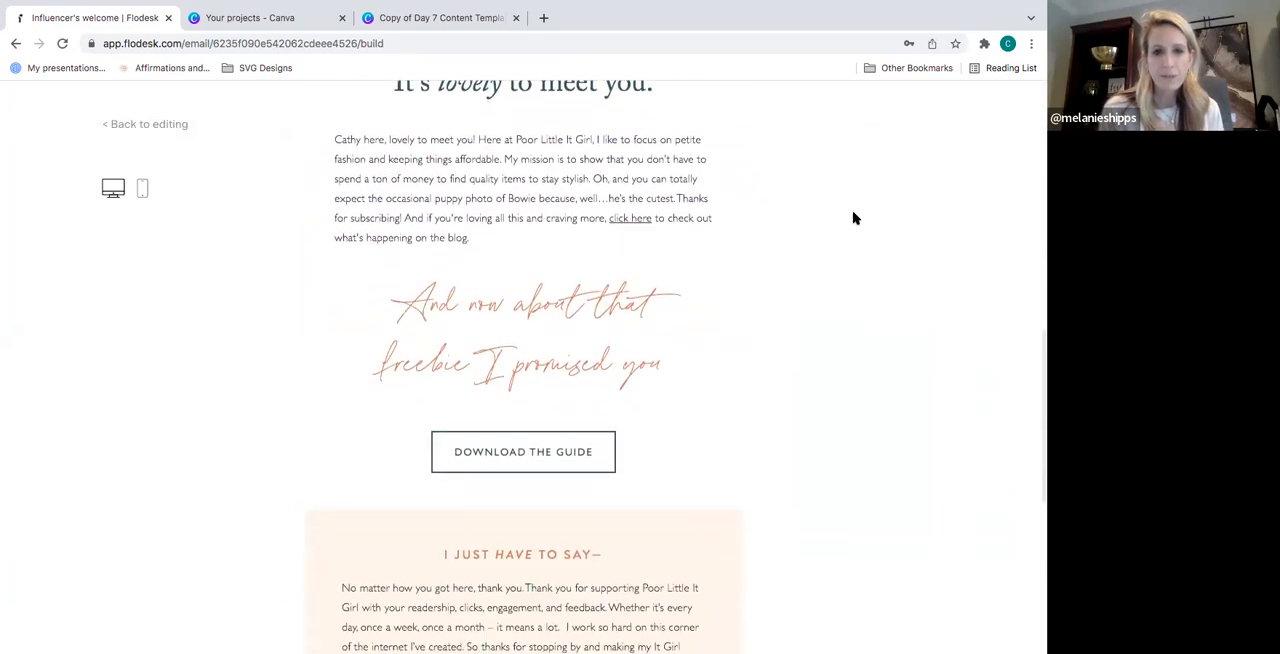
scroll(854, 218, "down", 2)
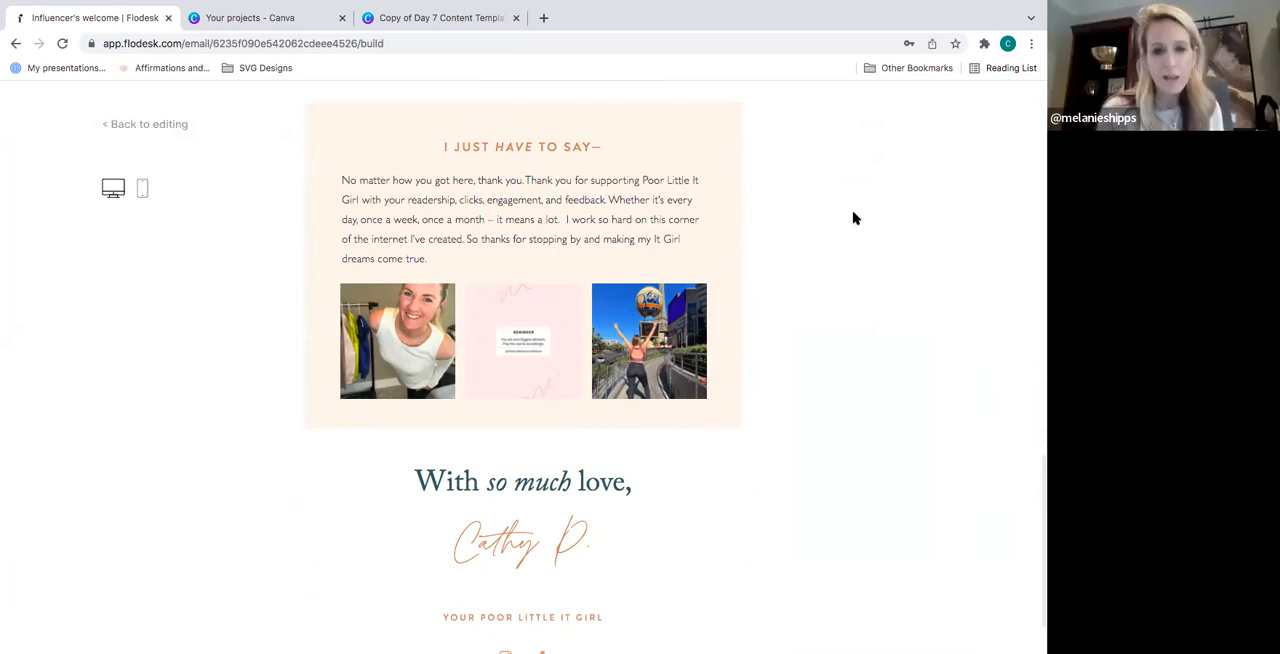
- Review the end of the email in the desktop preview, from the footer back up to the guide download section
scroll(855, 218, "down", 2)
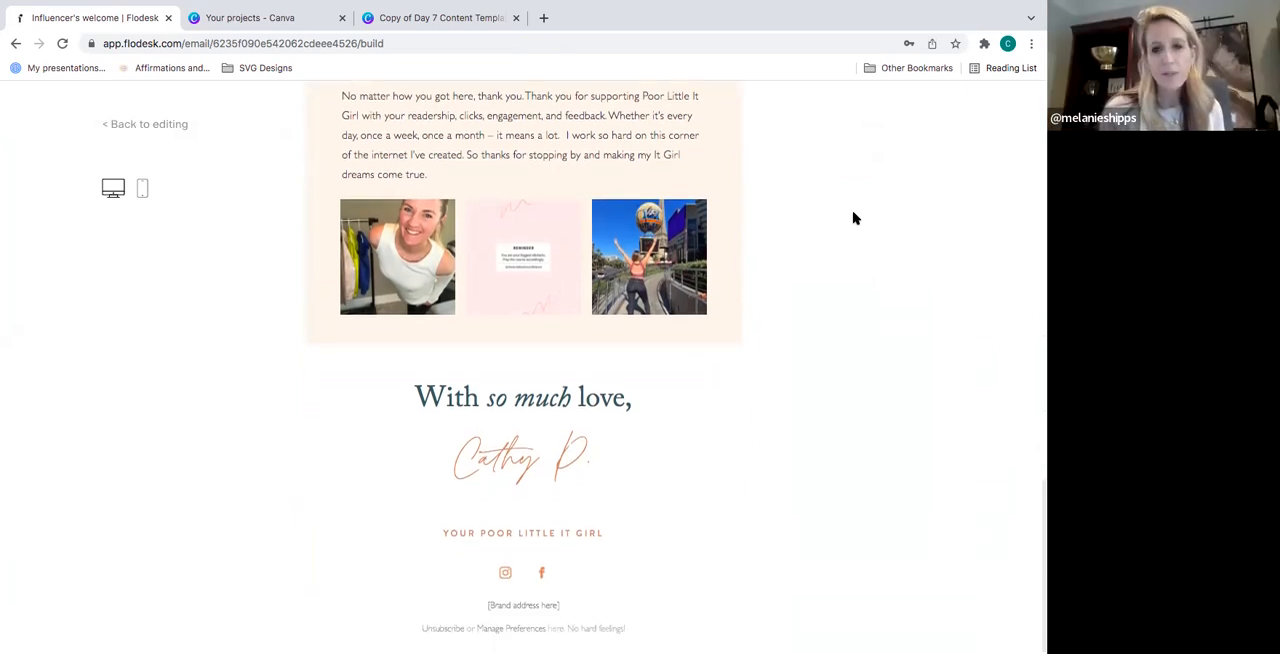
scroll(855, 218, "up", 2)
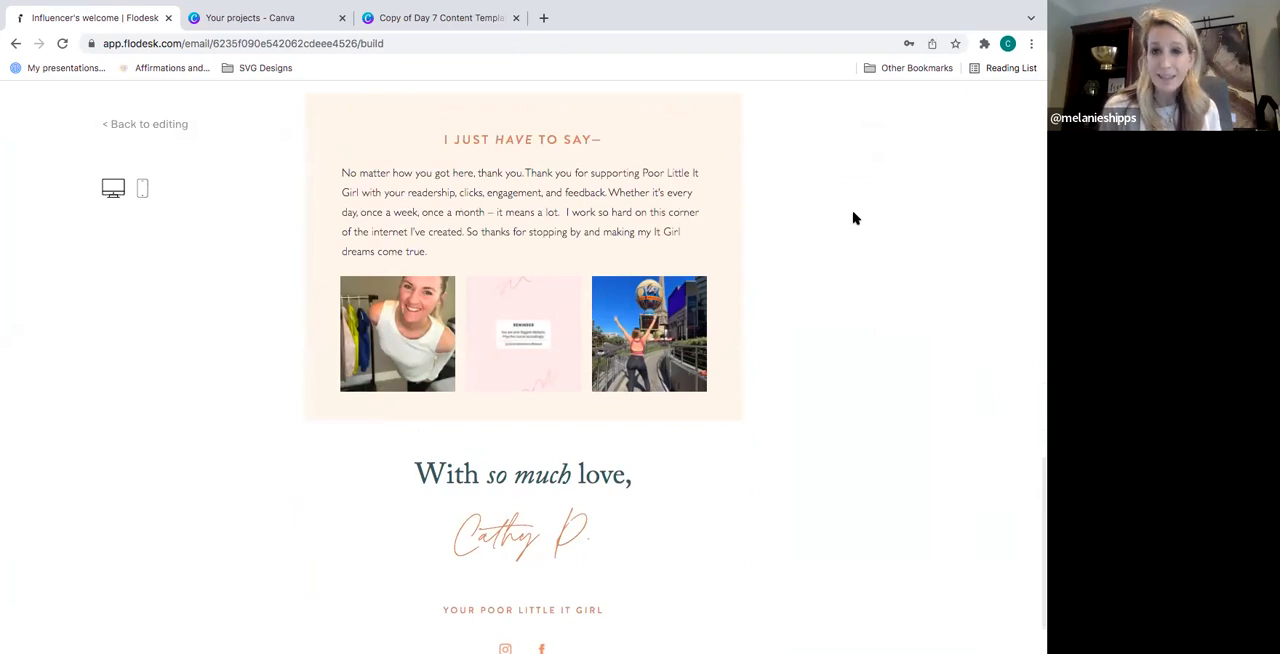
scroll(855, 218, "up", 1)
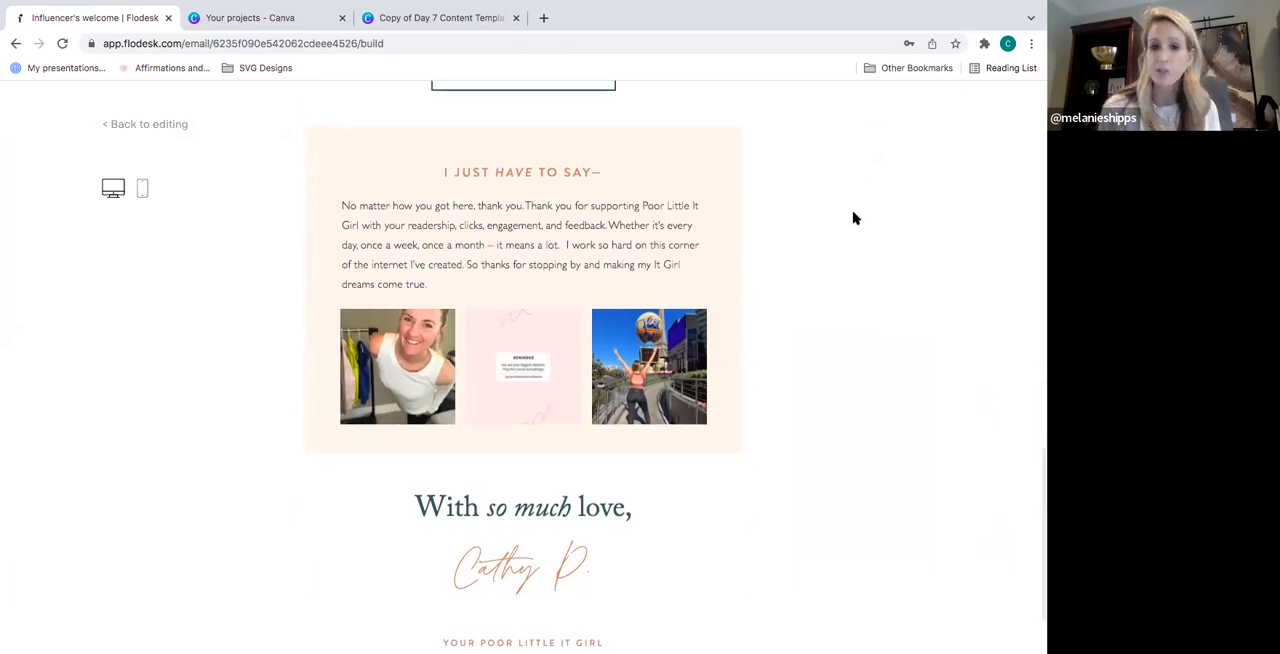
scroll(855, 218, "up", 1)
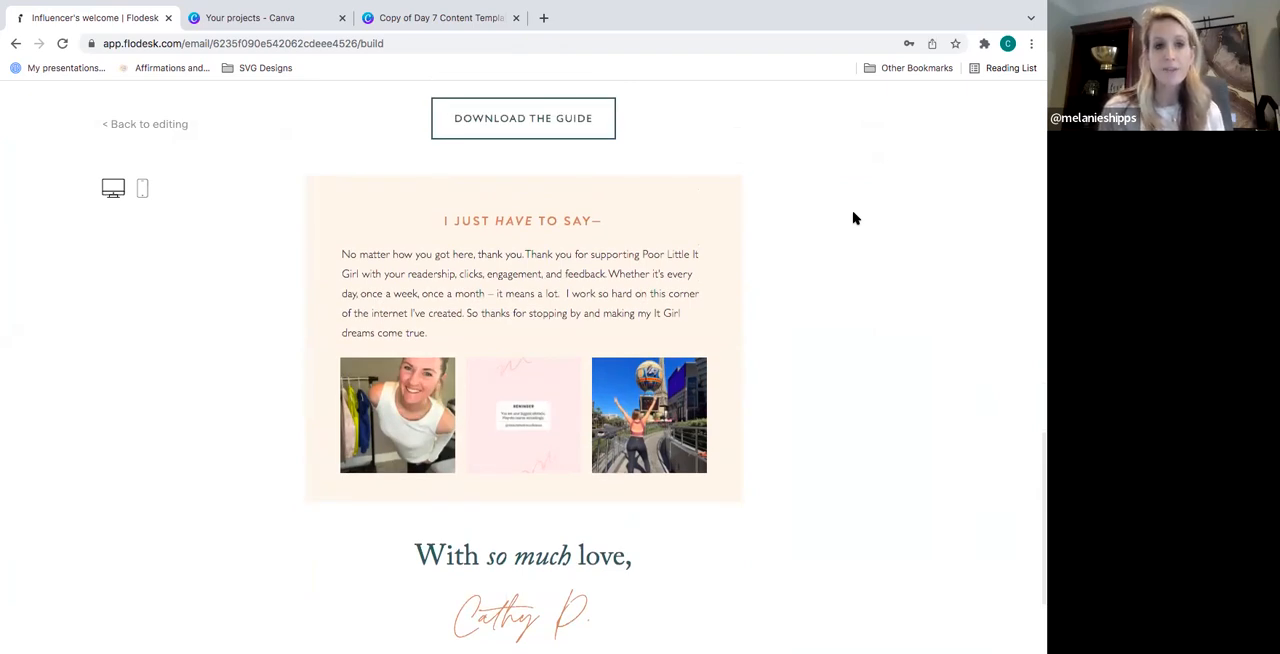
scroll(855, 218, "up", 1)
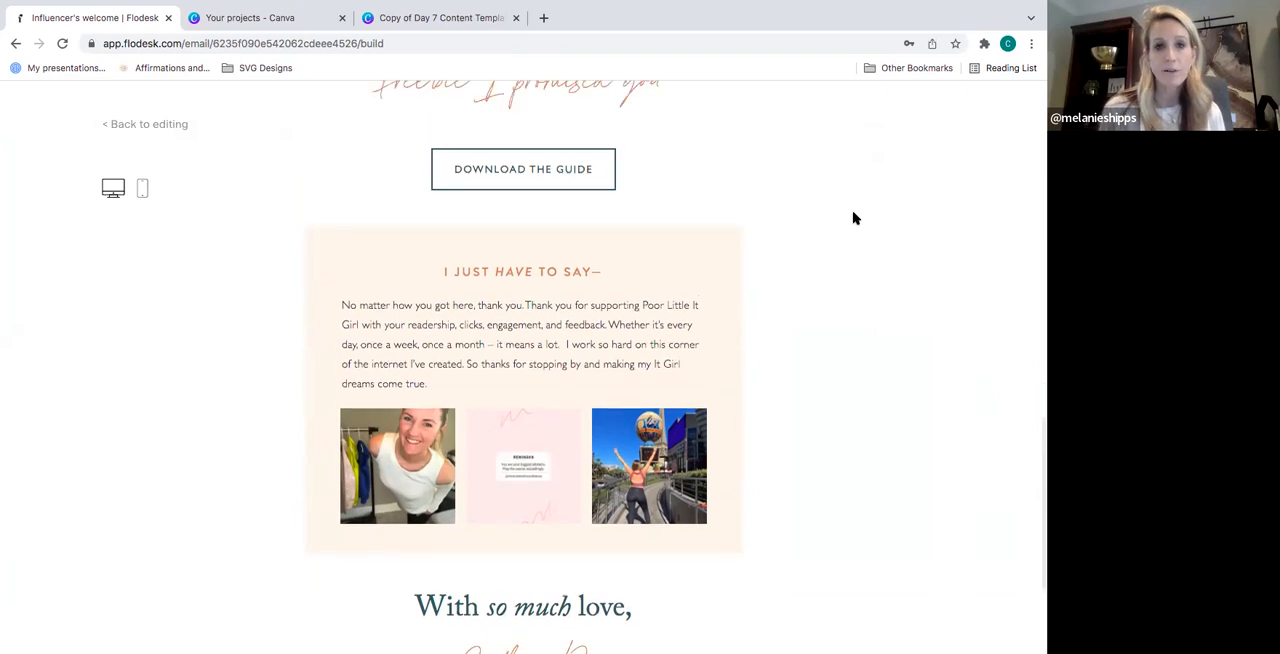
- Check the whole welcome email in the mobile preview and return to editing
left_click(143, 190)
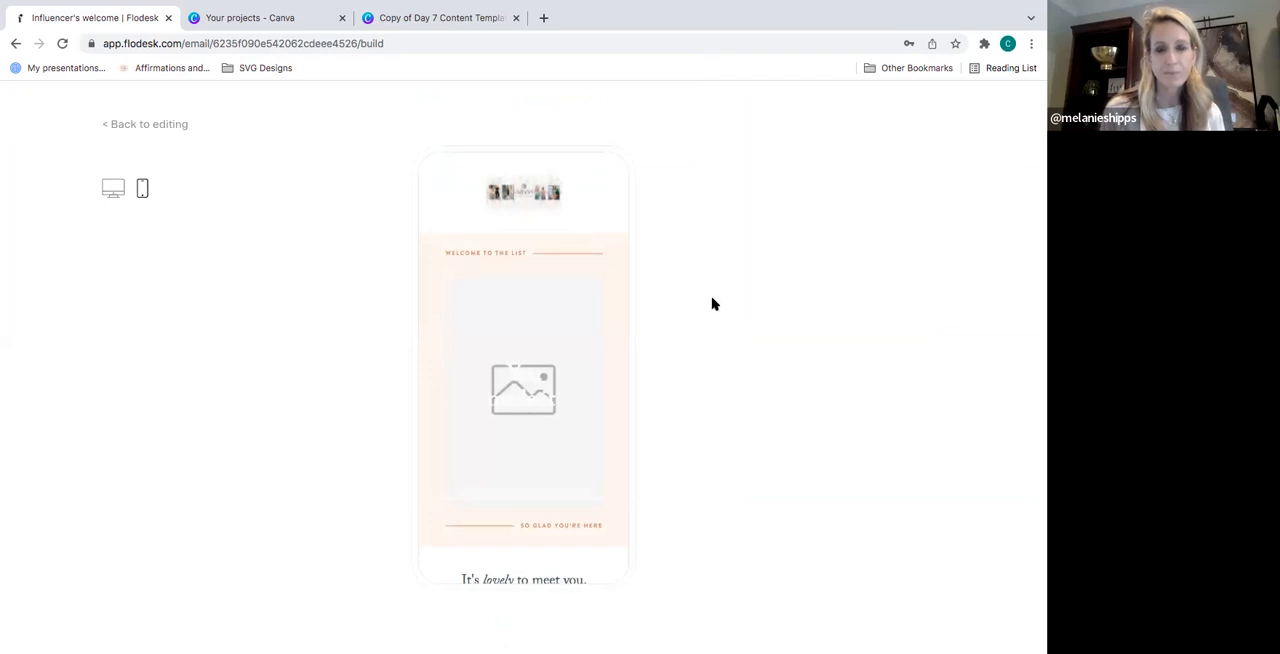
scroll(580, 311, "down", 5)
scroll(580, 314, "down", 10)
scroll(580, 314, "down", 5)
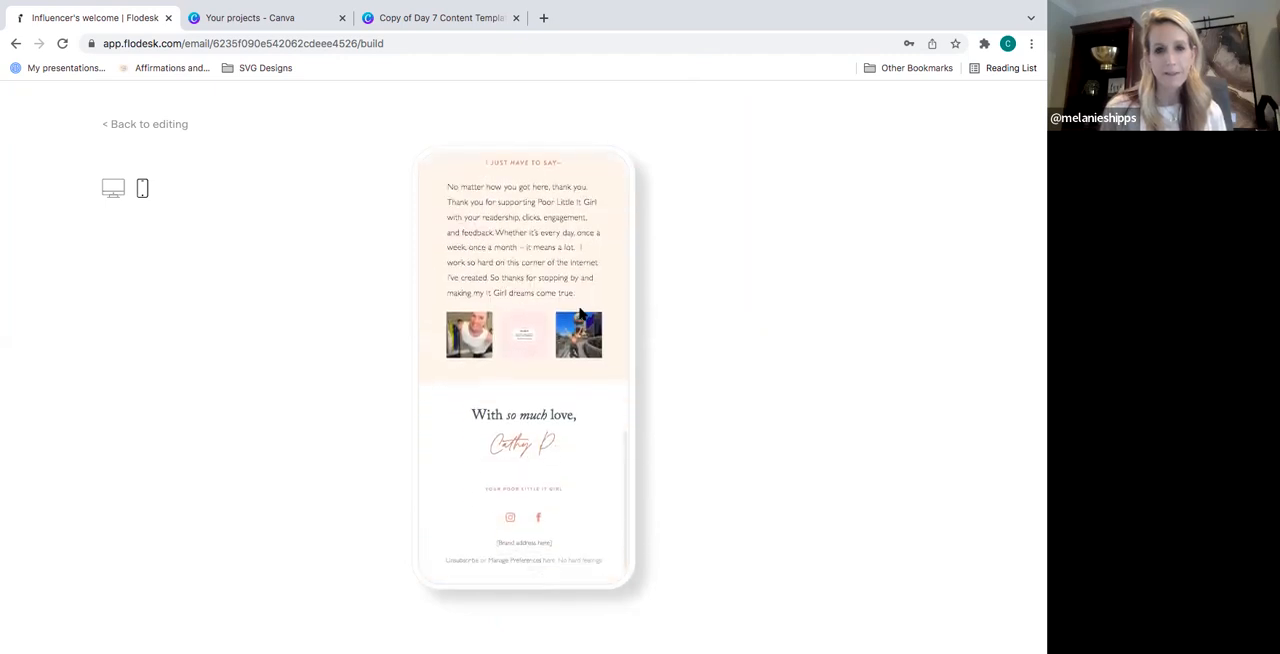
scroll(580, 314, "up", 15)
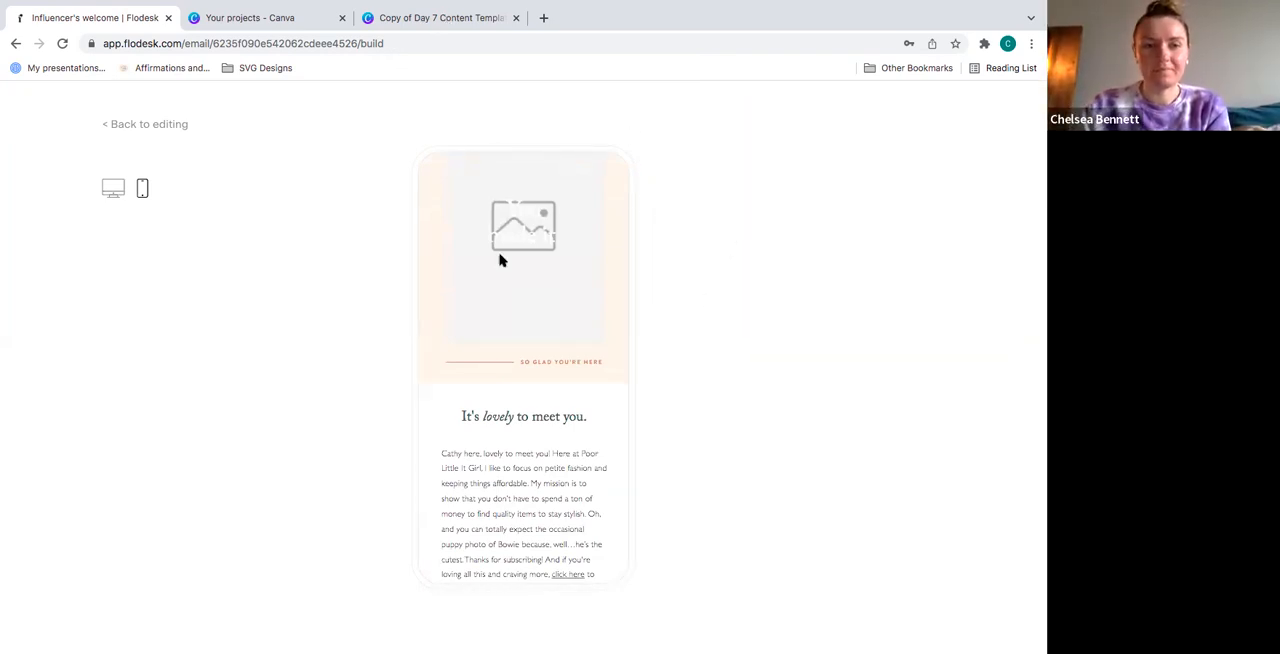
left_click(149, 124)
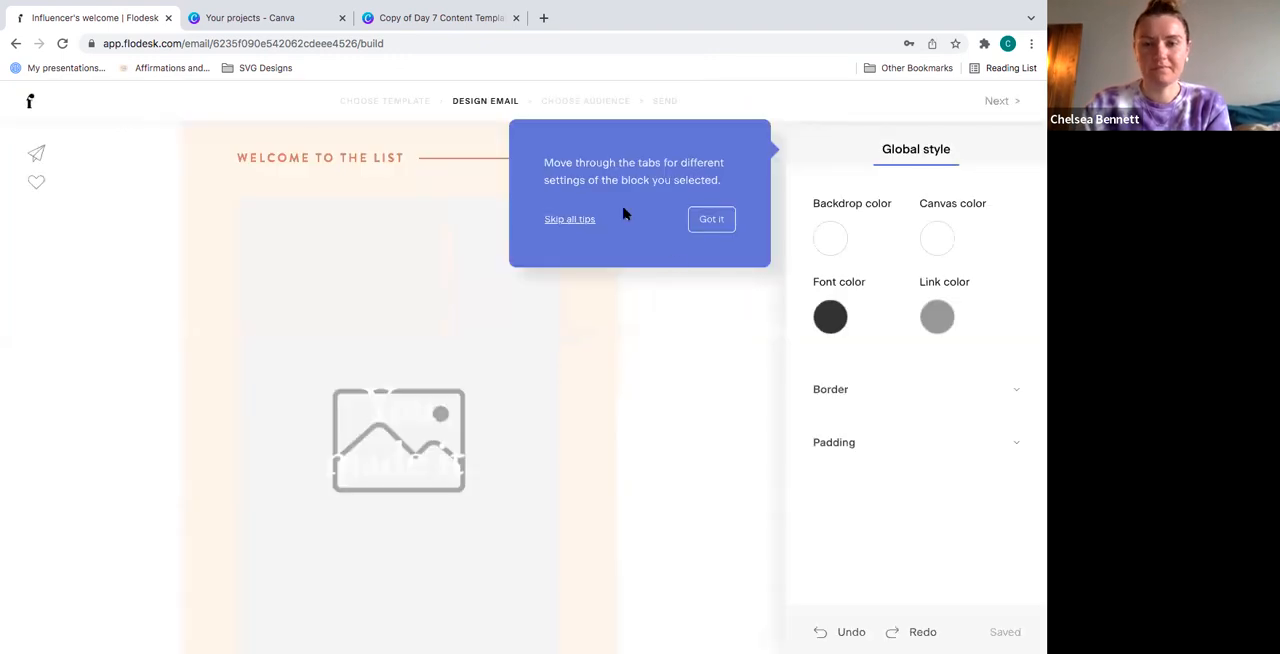
- Dismiss the block settings tip and enlarge the SAVVI logo banner to the full email width of 600
left_click(710, 224)
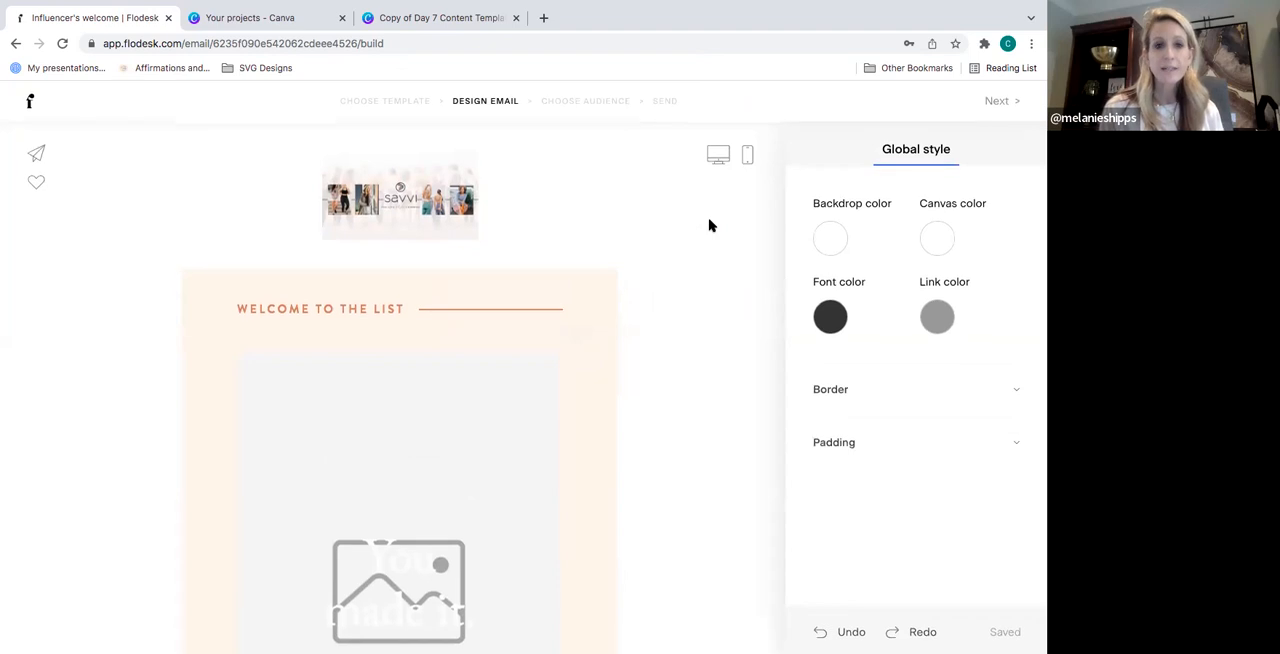
left_click(431, 212)
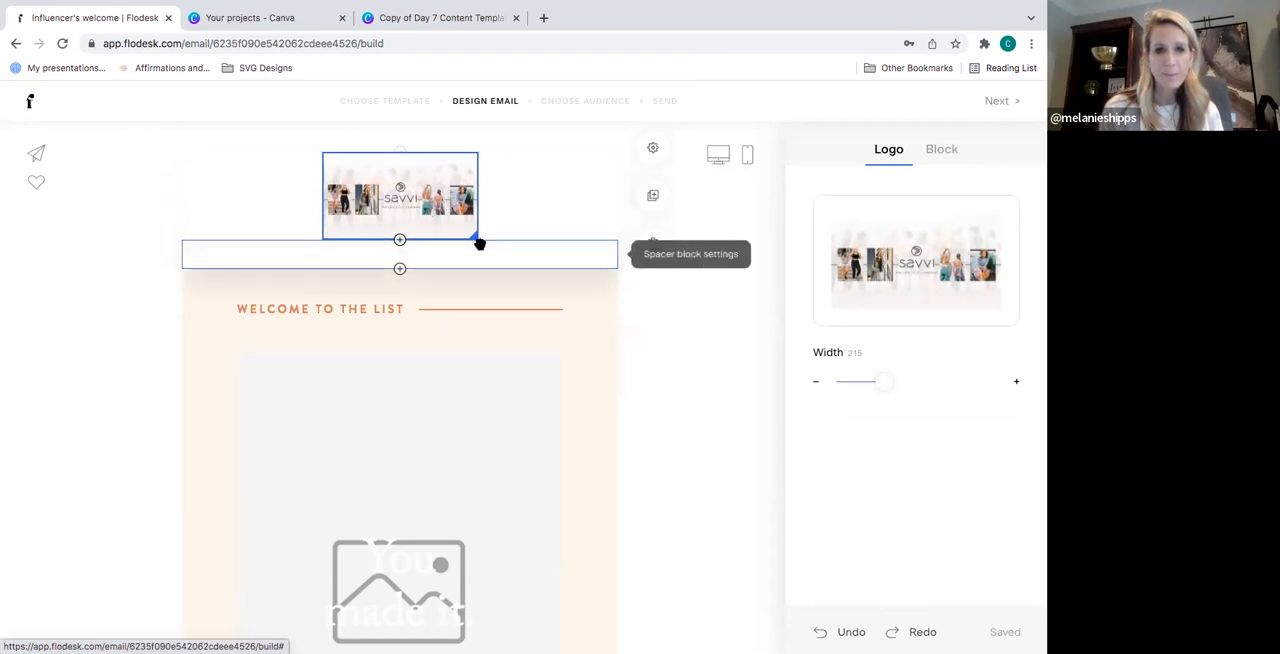
left_click_drag(475, 236, 620, 284)
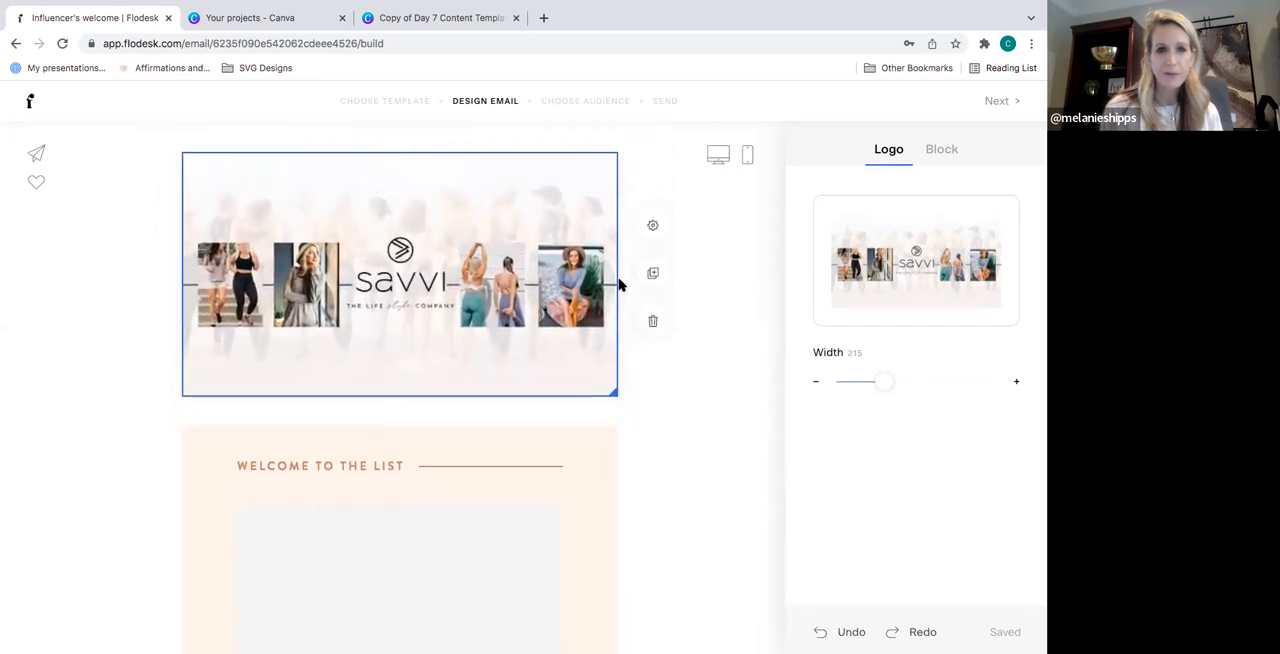
left_click(669, 365)
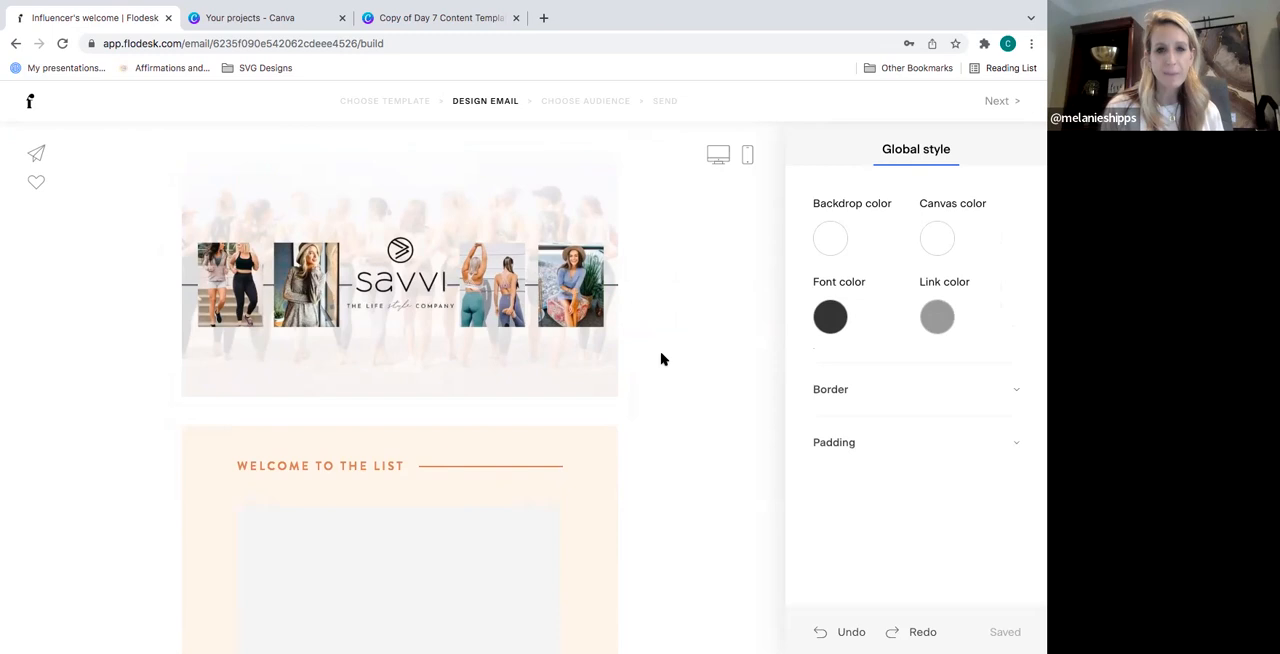
- Examine the logo's block settings and the block types available for insertion below it, without adding any
left_click(409, 285)
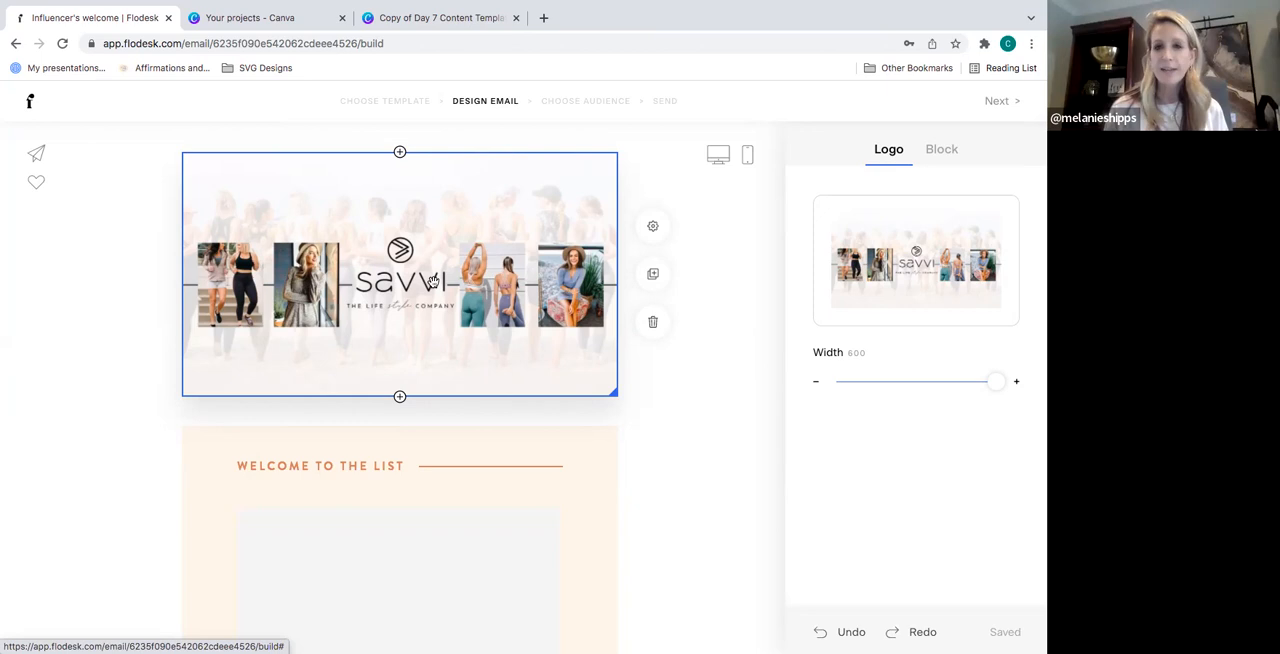
left_click(940, 150)
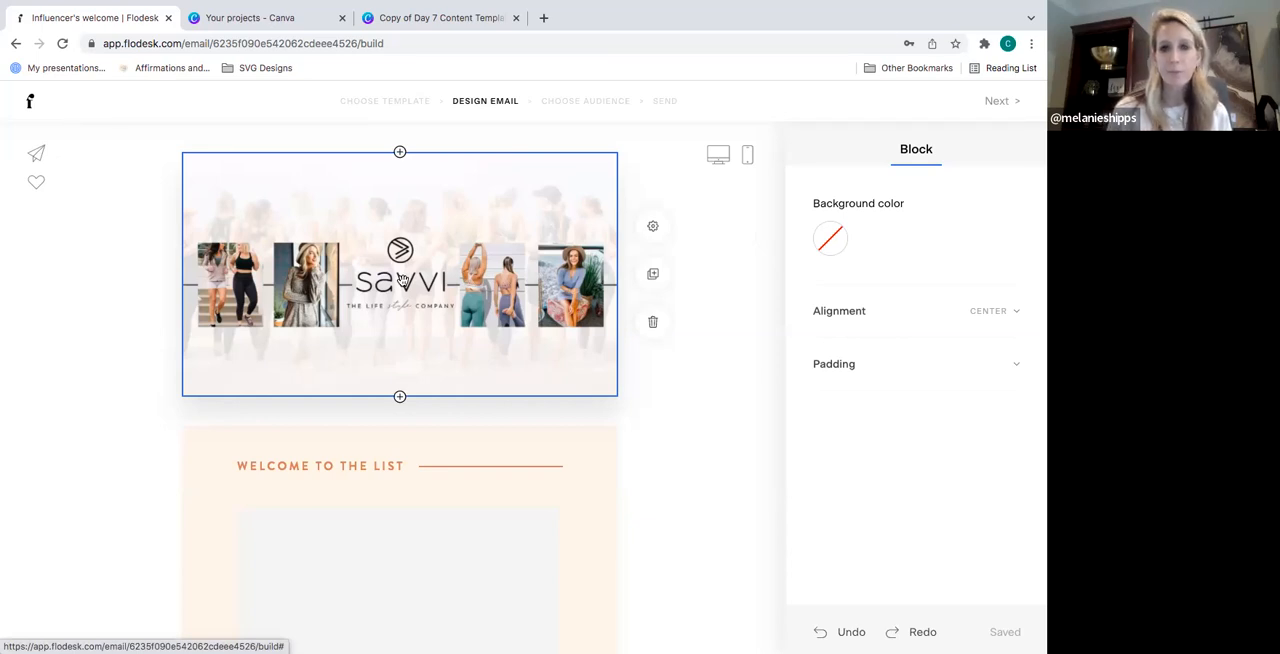
left_click(400, 399)
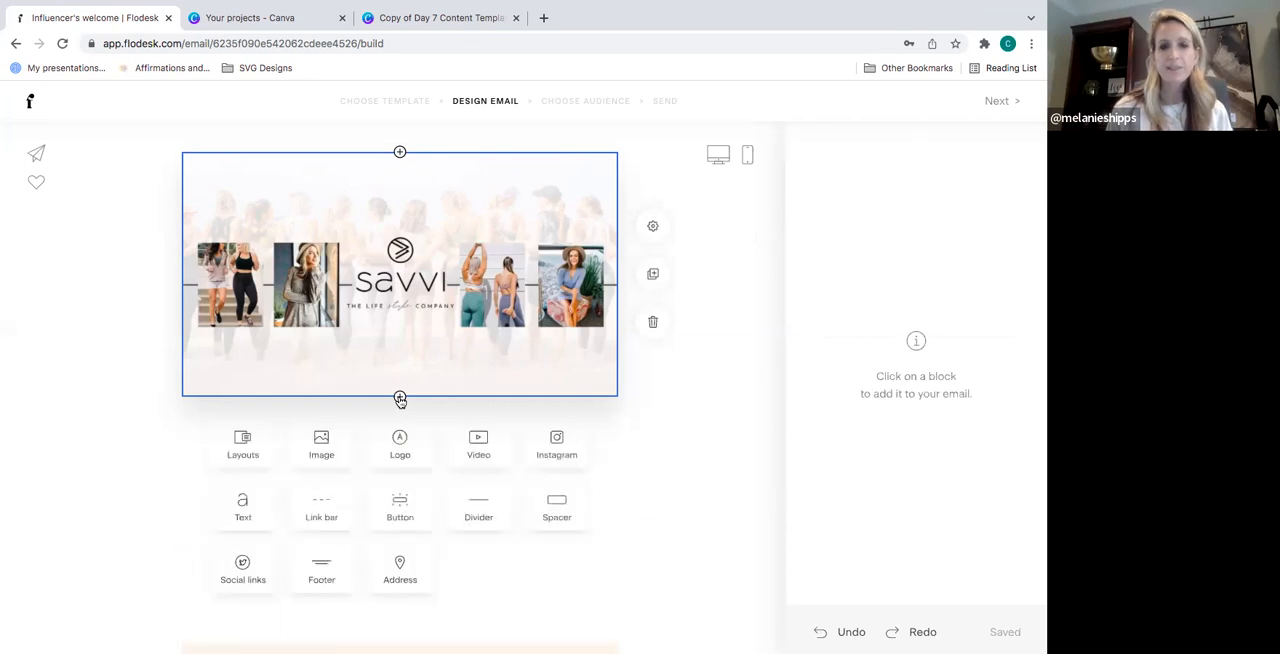
scroll(400, 399, "down", 1)
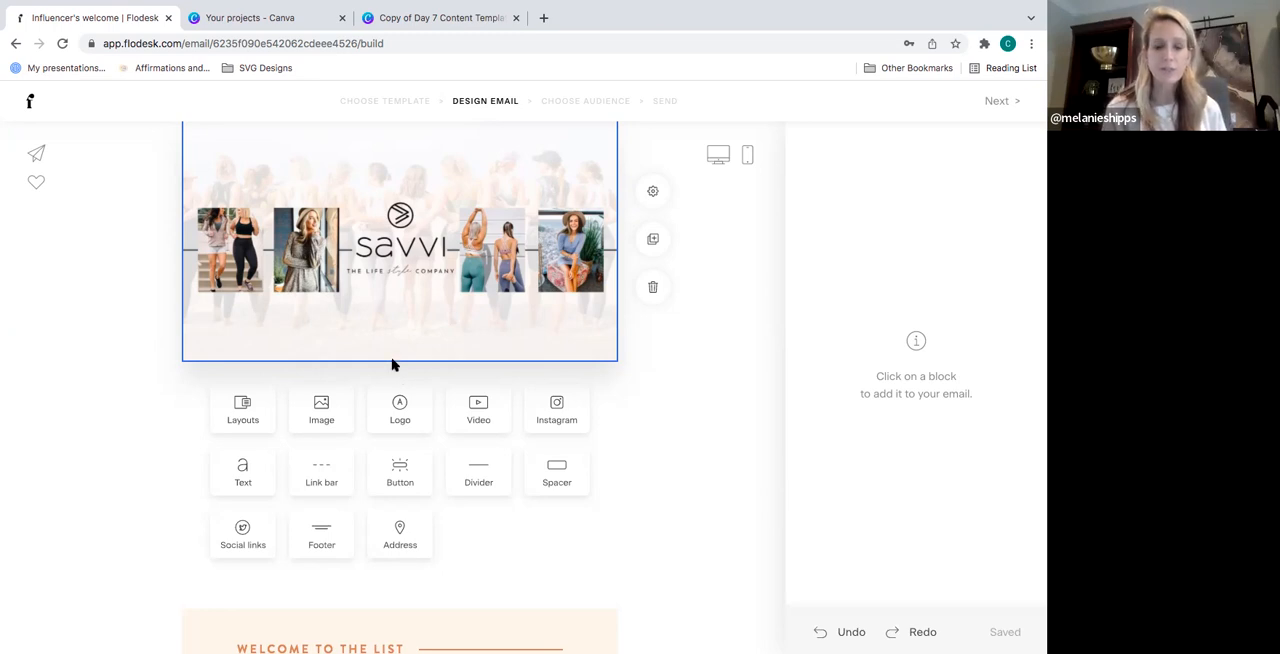
left_click(158, 304)
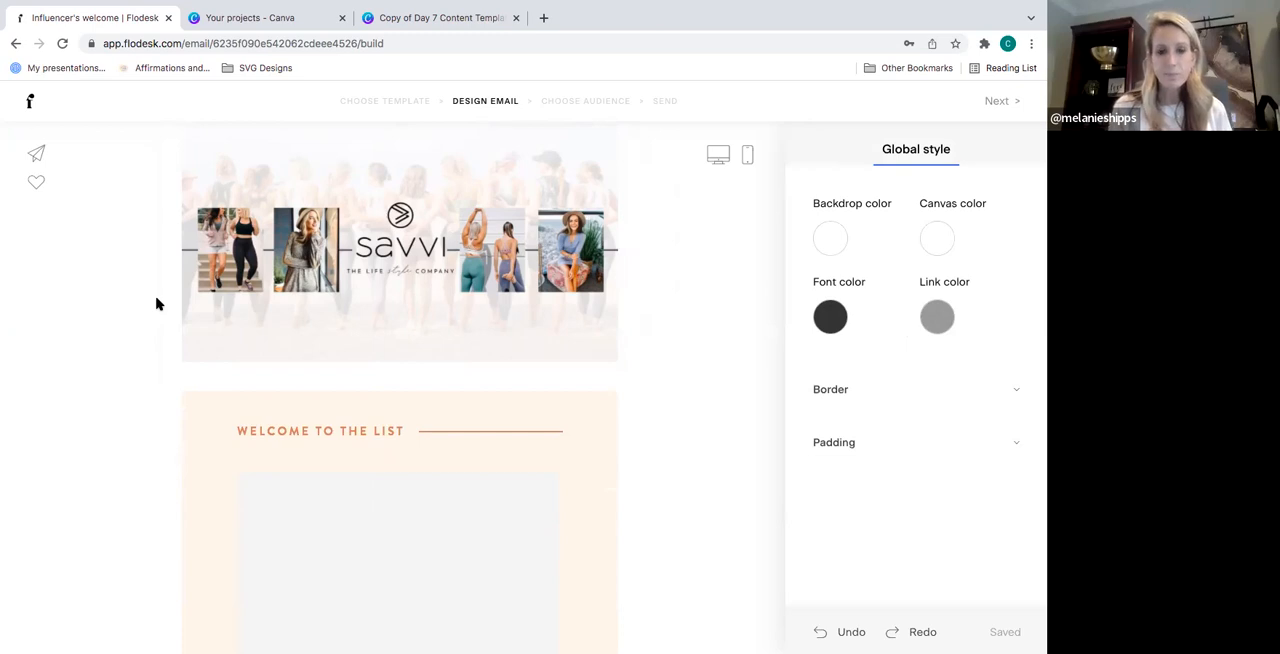
- Reduce the spacer below the SAVVI banner to a height of 32 and color it pink, #F0C0B8
left_click(404, 378)
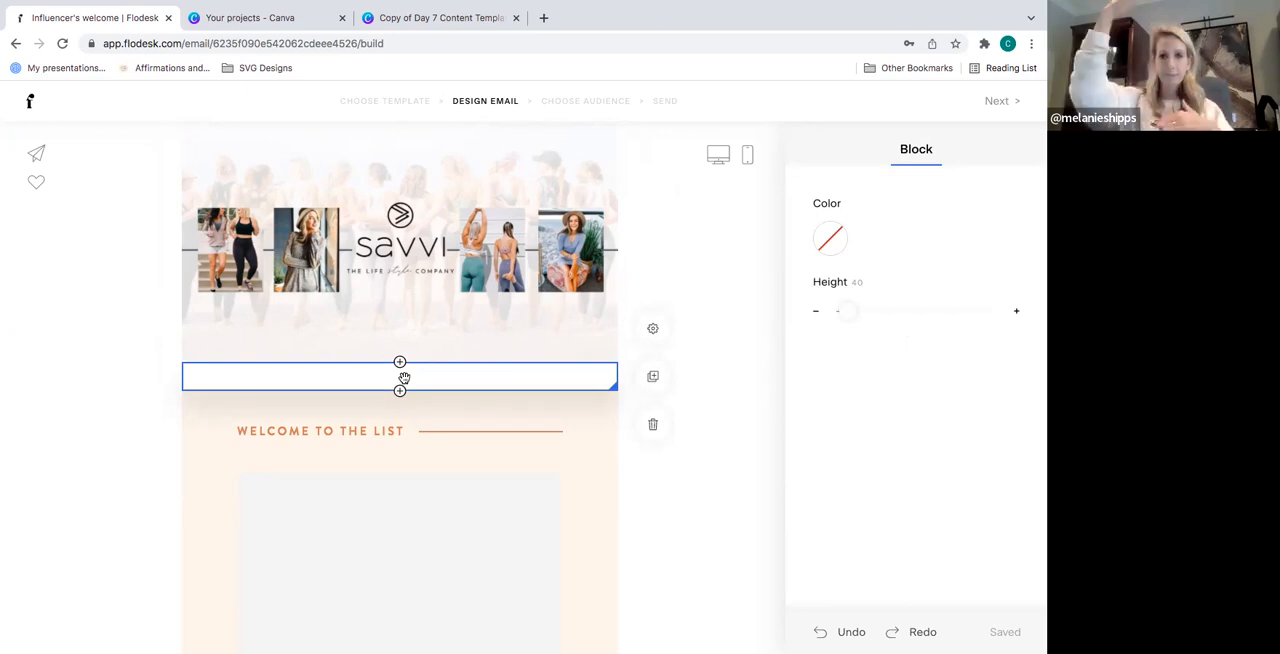
mouse_move(615, 387)
left_mouse_down()
mouse_move(653, 457)
mouse_move(623, 383)
left_mouse_up()
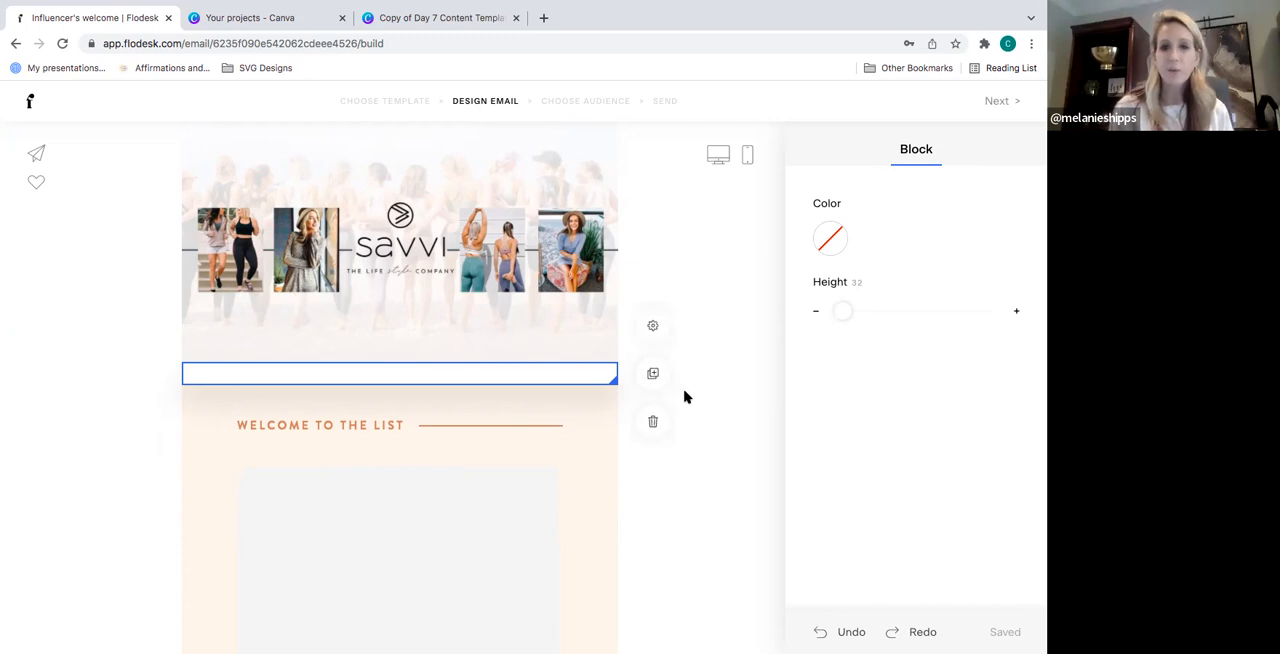
left_click(830, 241)
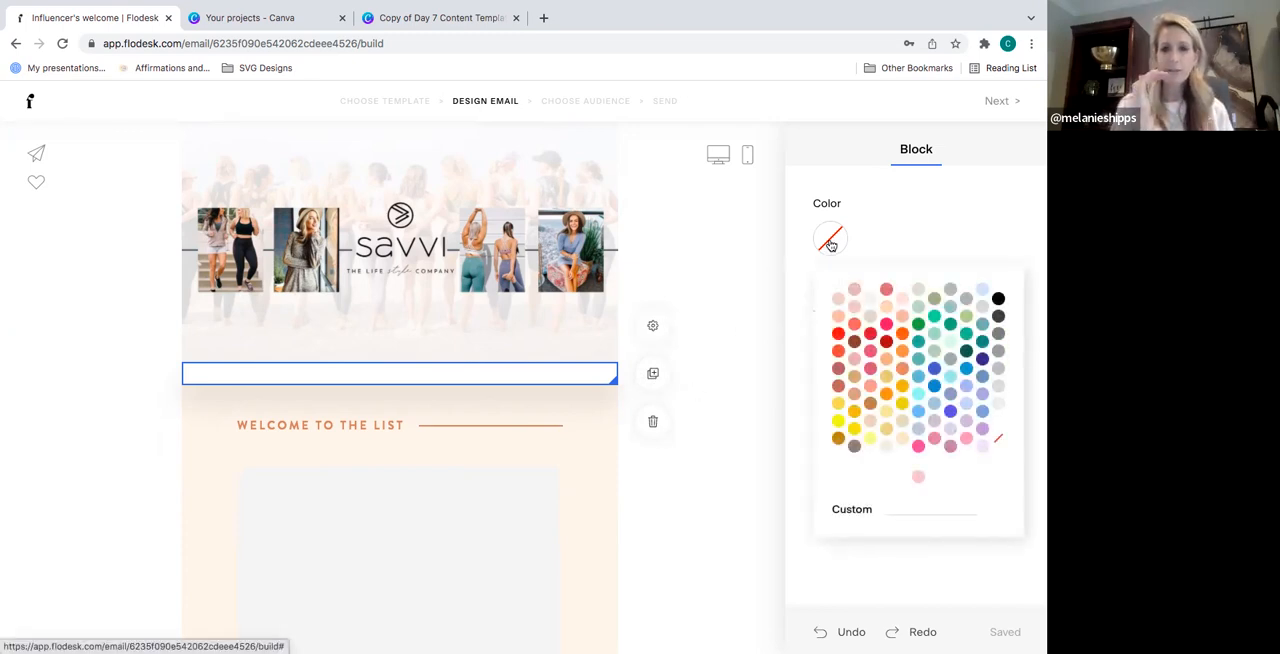
left_click(919, 478)
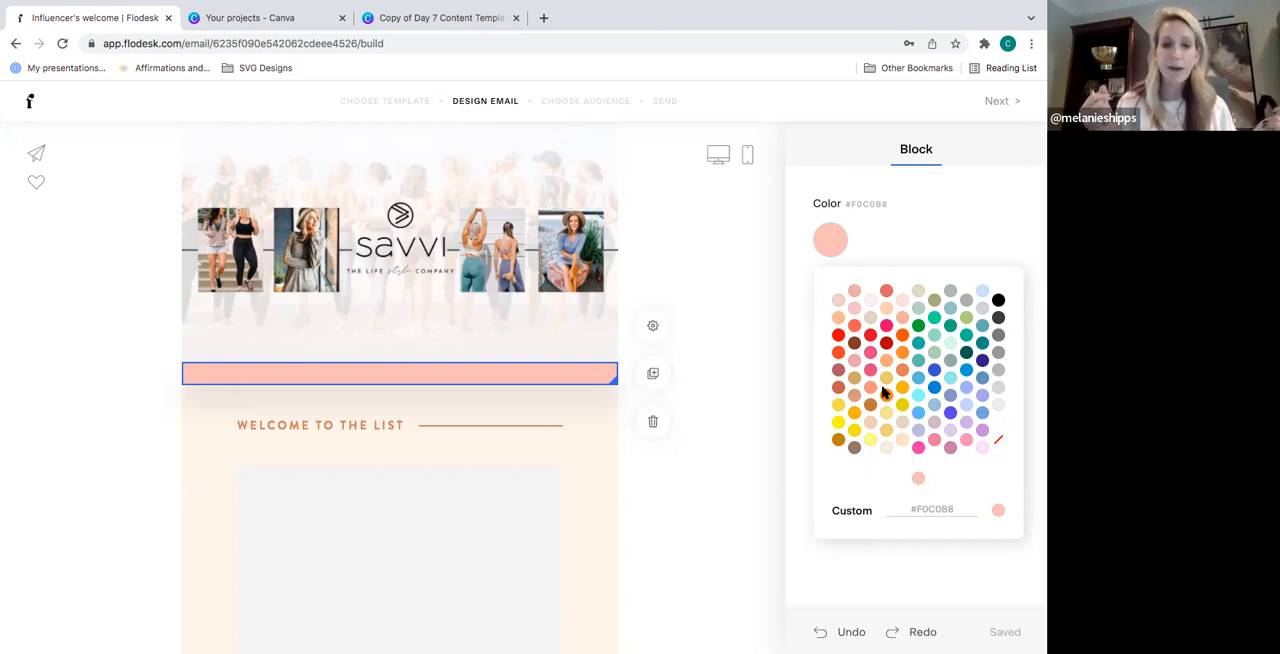
left_click(760, 331)
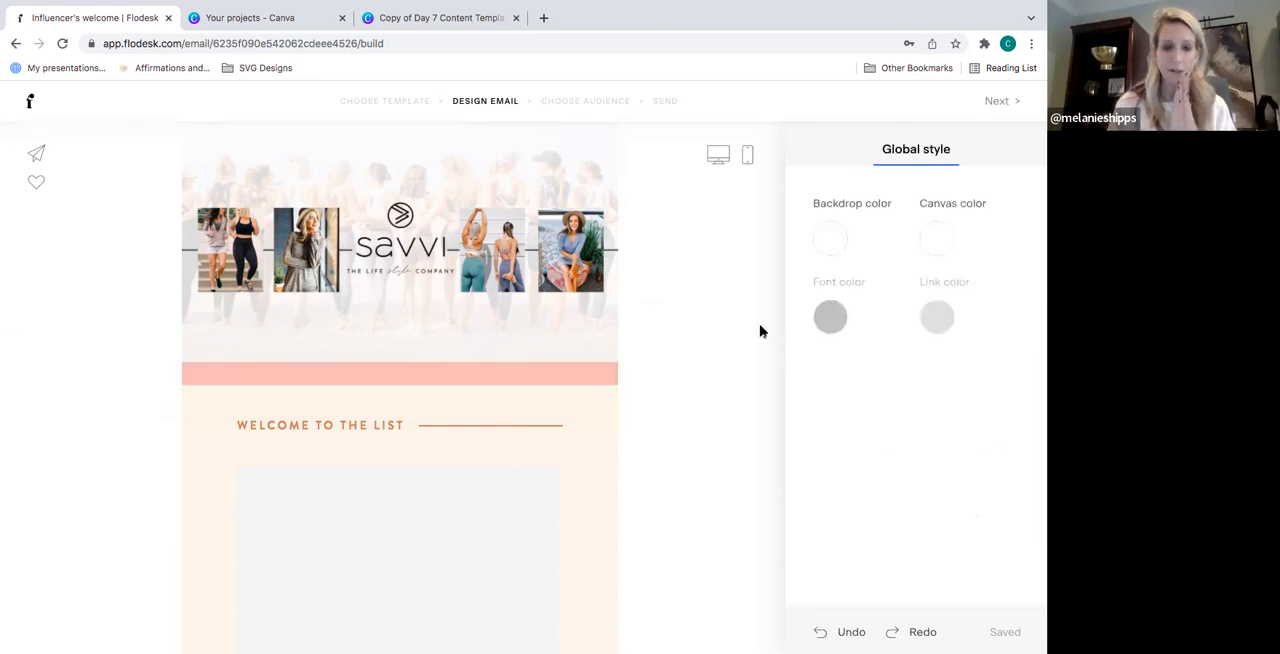
- Replace the "Welcome to the list" block's layout with the numbered 01 "The Backpack" layout that pairs an image with text
left_click(458, 436)
scroll(711, 405, "down", 5)
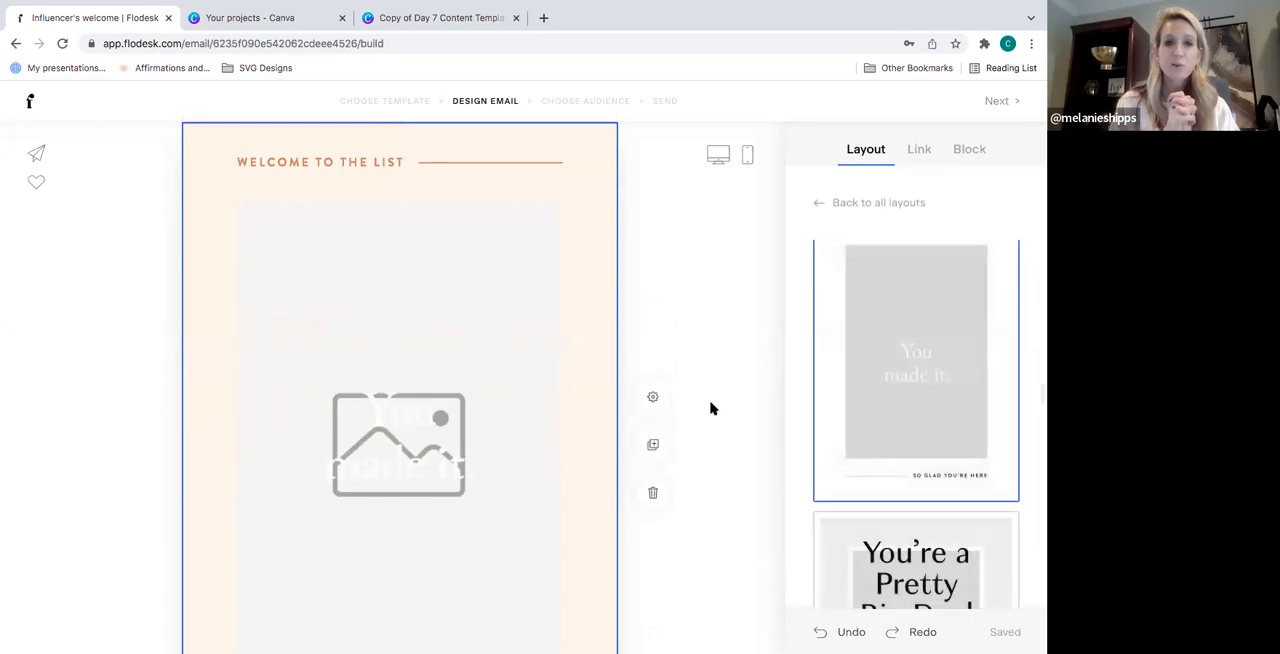
scroll(711, 414, "down", 1)
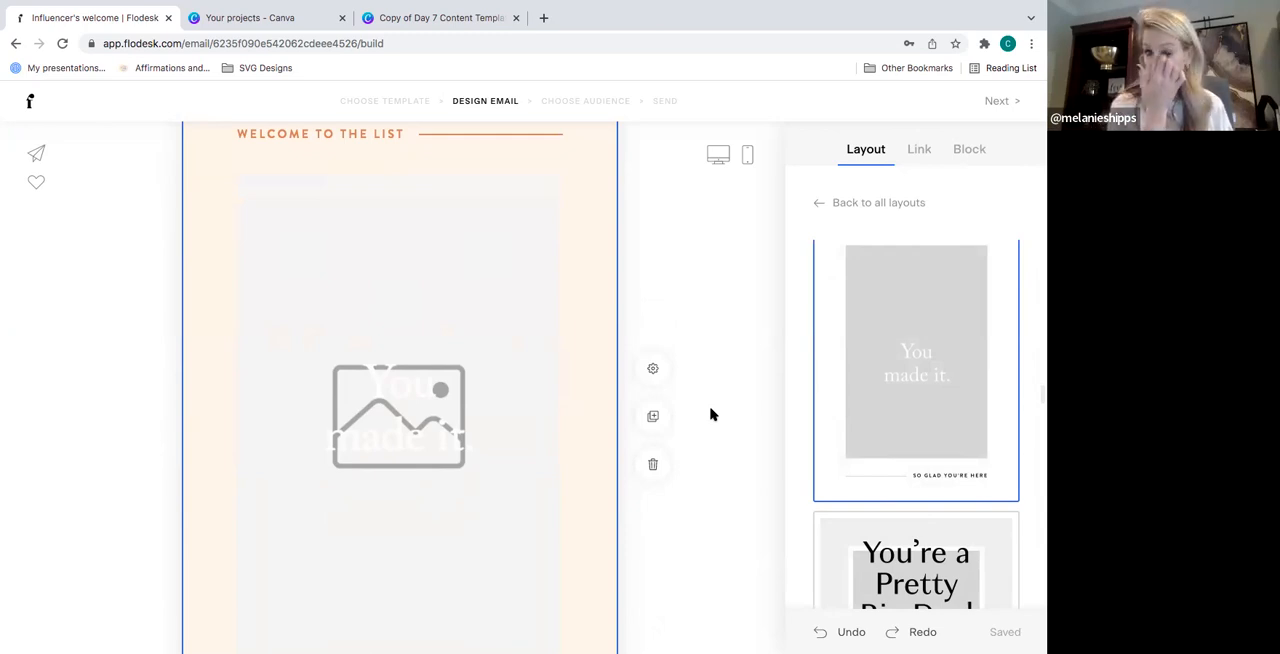
scroll(711, 414, "up", 3)
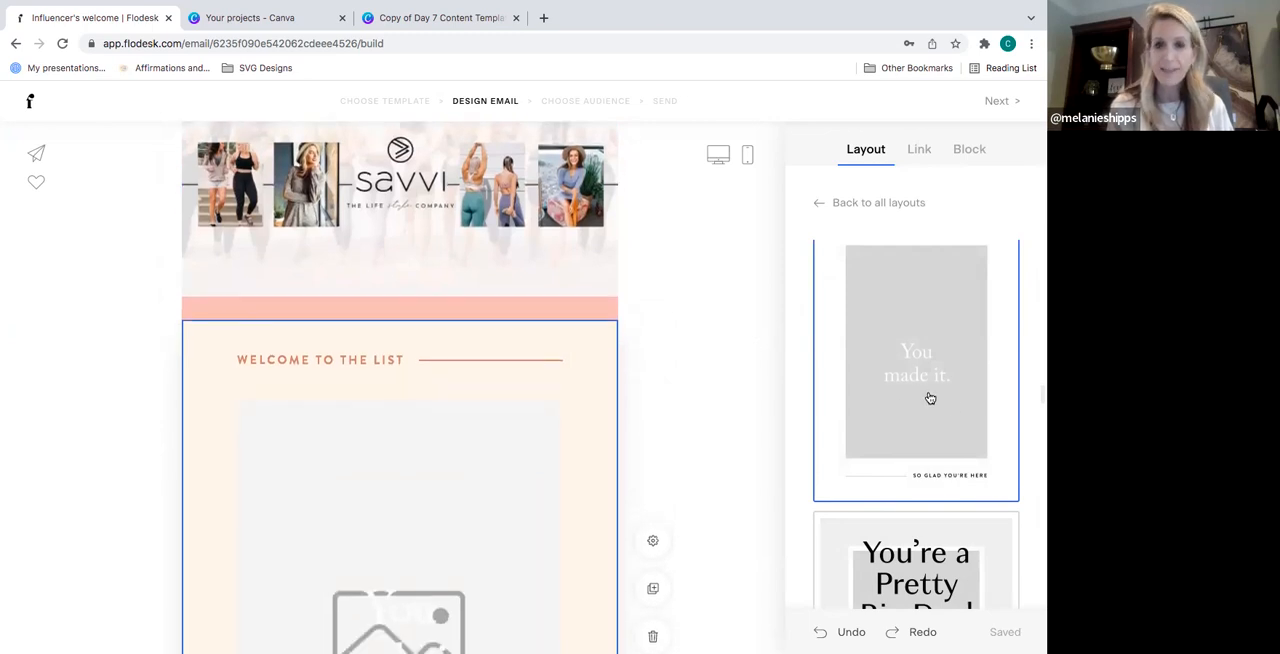
scroll(928, 398, "up", 2)
scroll(928, 398, "up", 6)
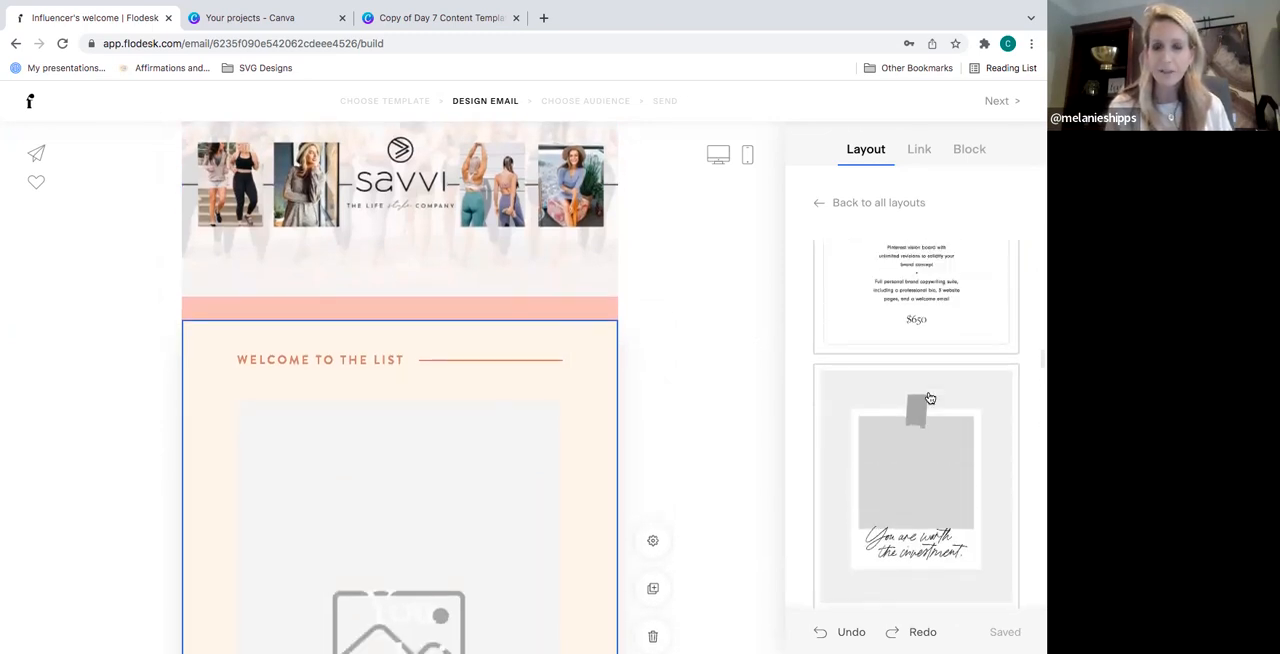
scroll(929, 398, "up", 8)
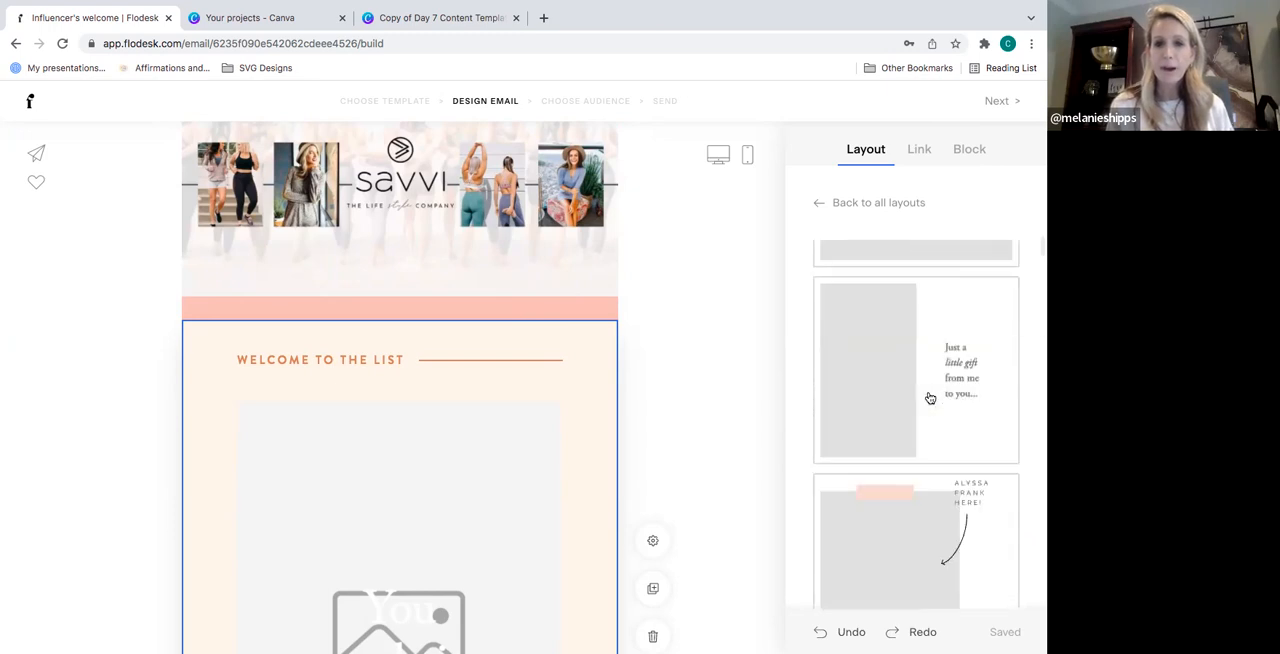
scroll(929, 398, "up", 4)
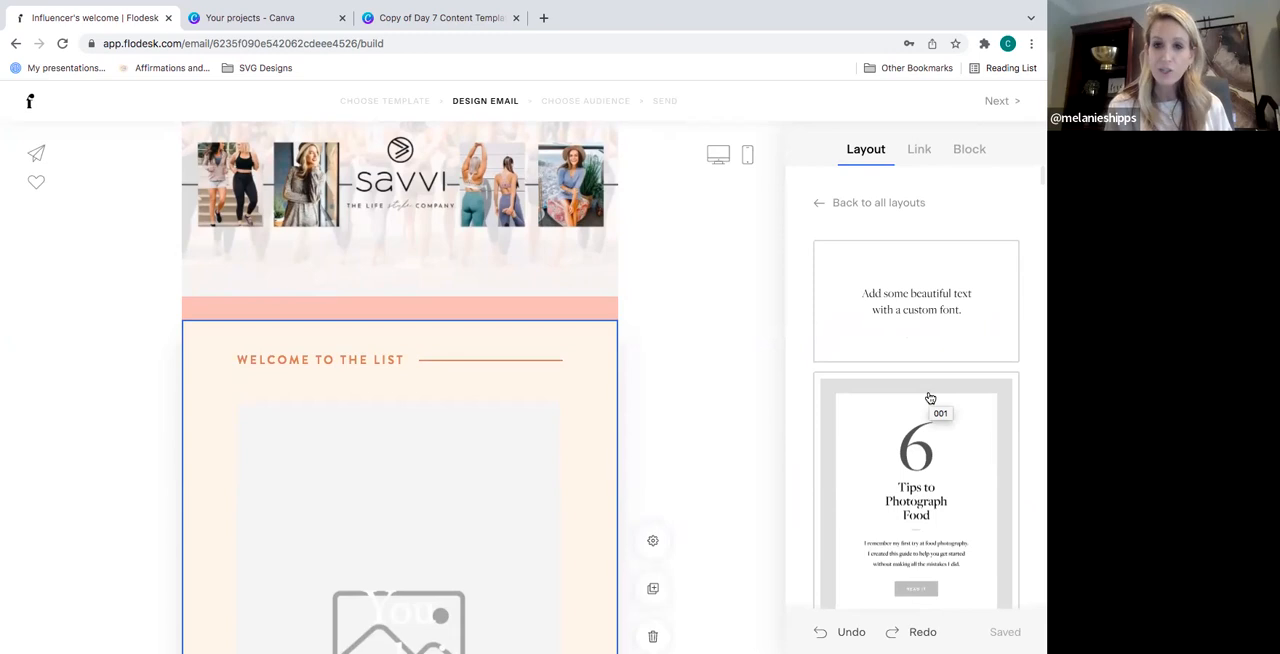
scroll(930, 398, "down", 6)
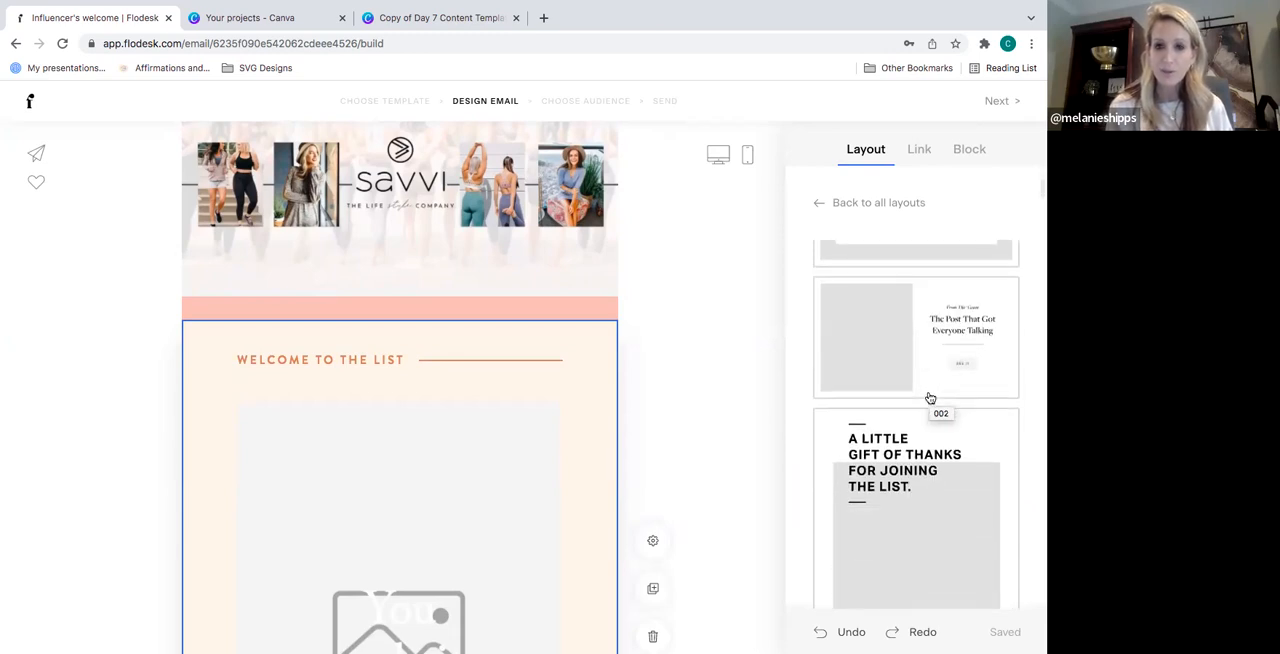
scroll(930, 398, "down", 5)
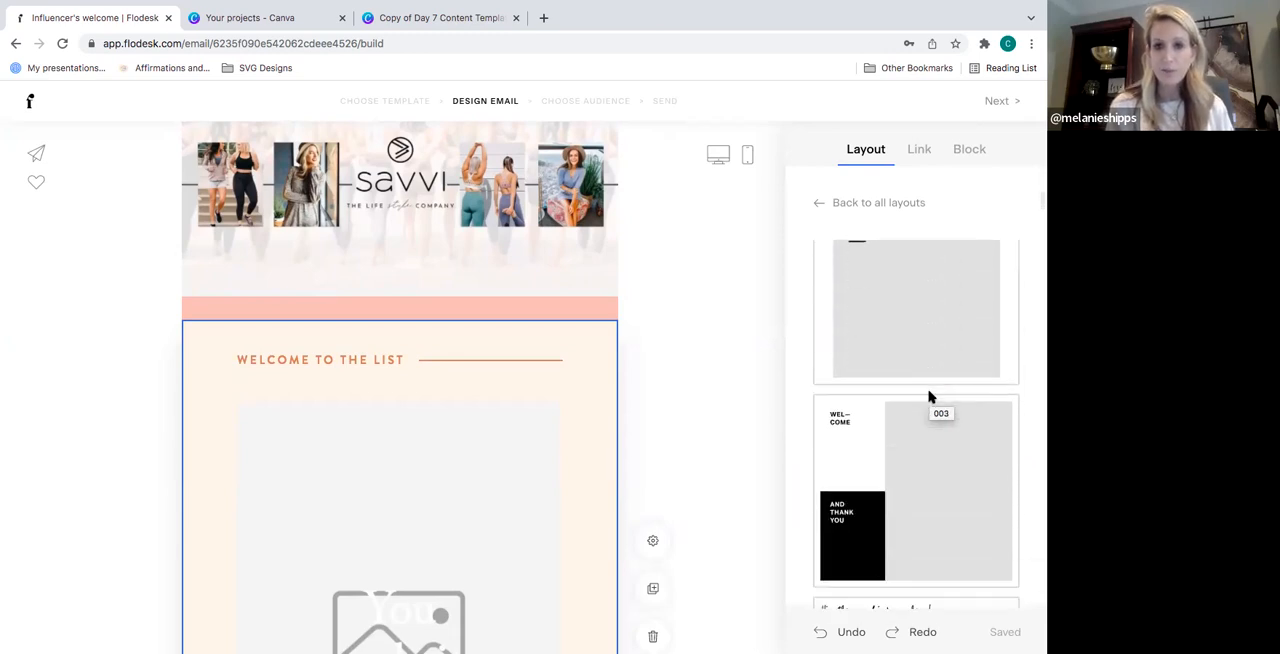
scroll(930, 398, "down", 2)
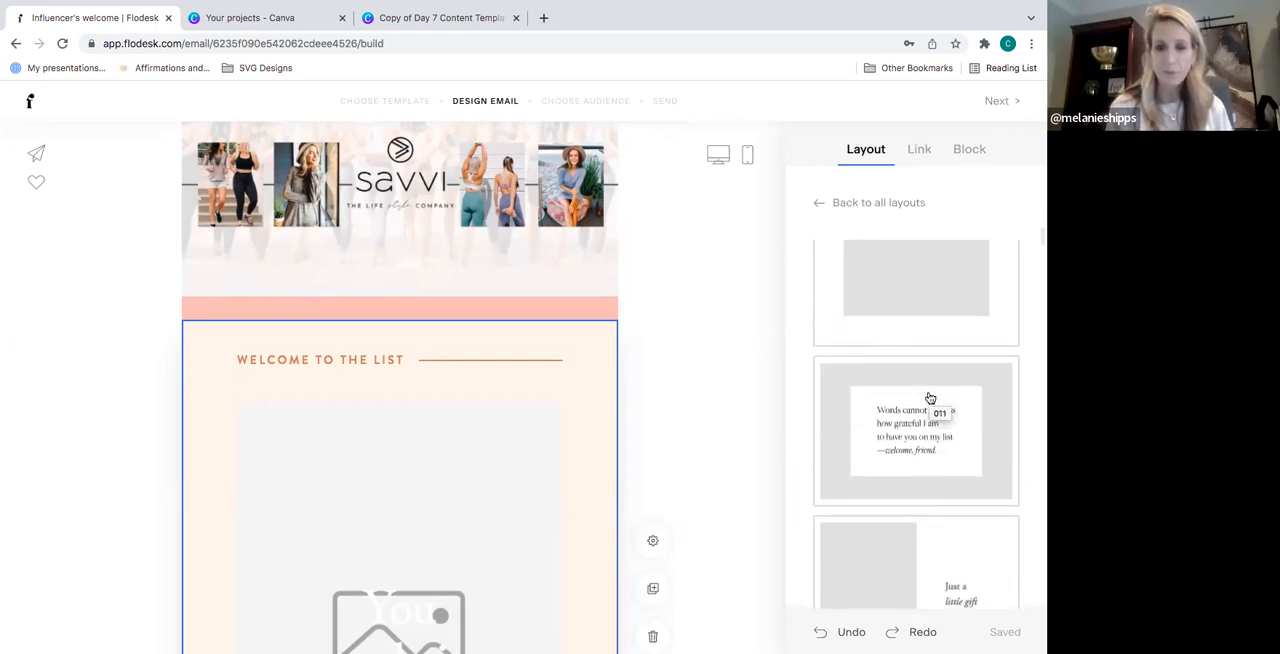
scroll(930, 398, "down", 2)
scroll(930, 398, "down", 4)
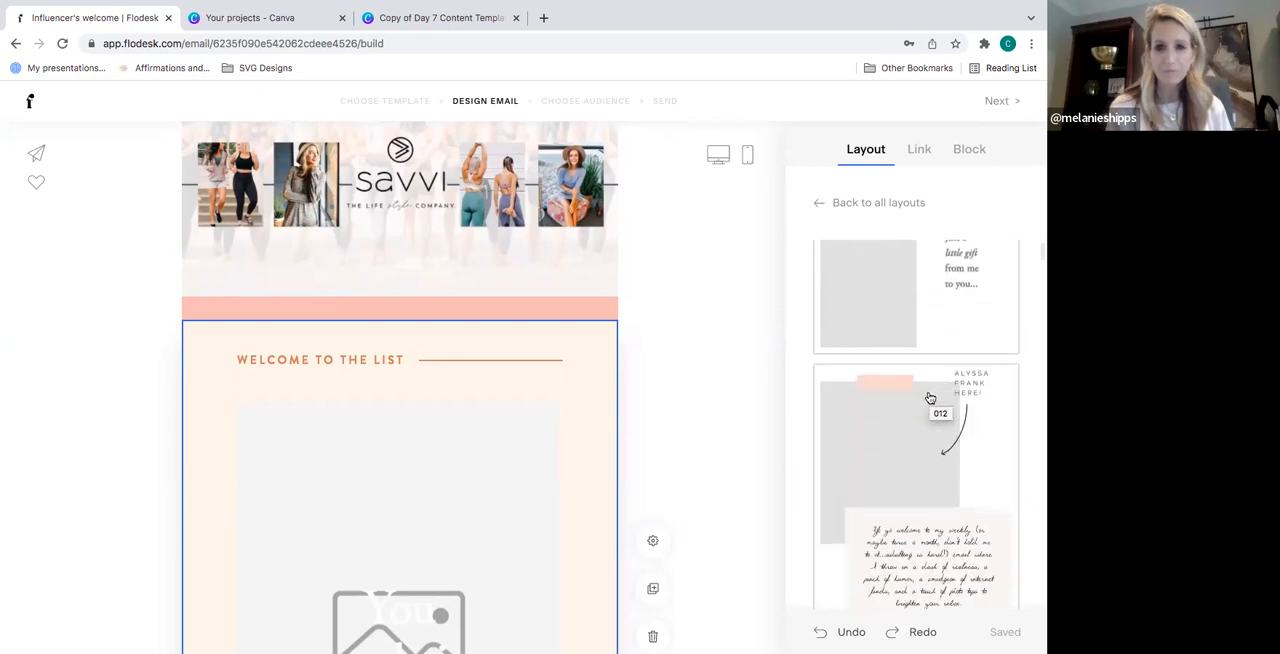
scroll(930, 398, "down", 4)
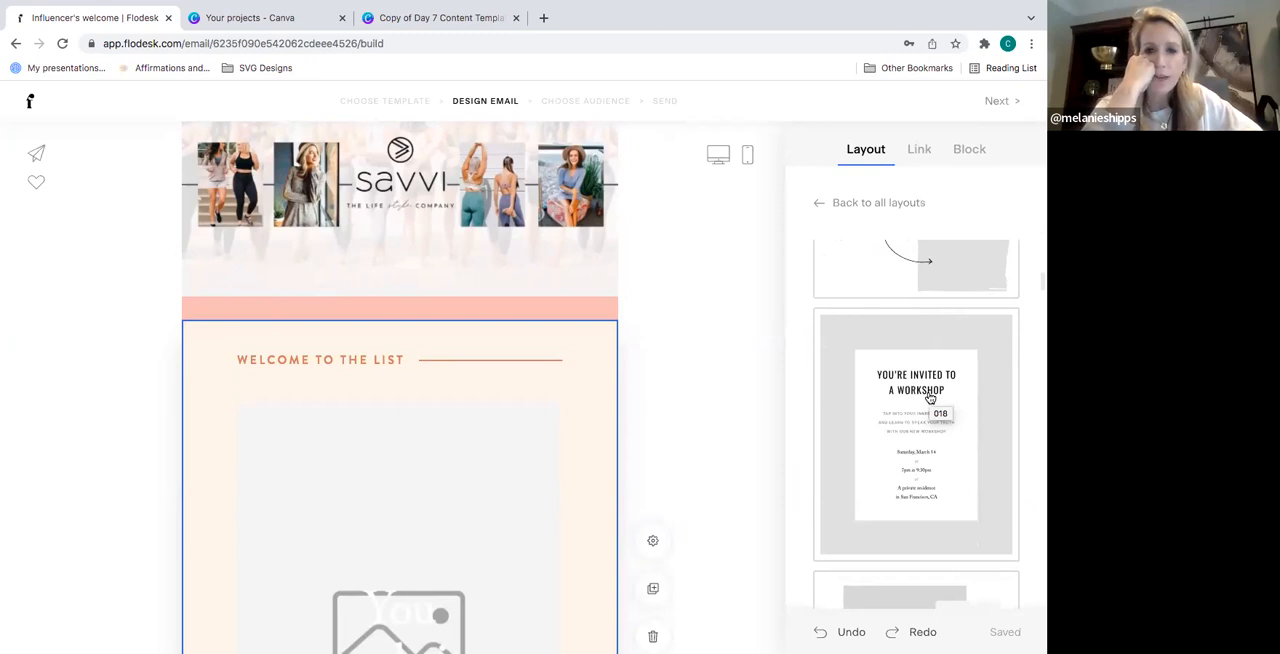
scroll(930, 398, "down", 4)
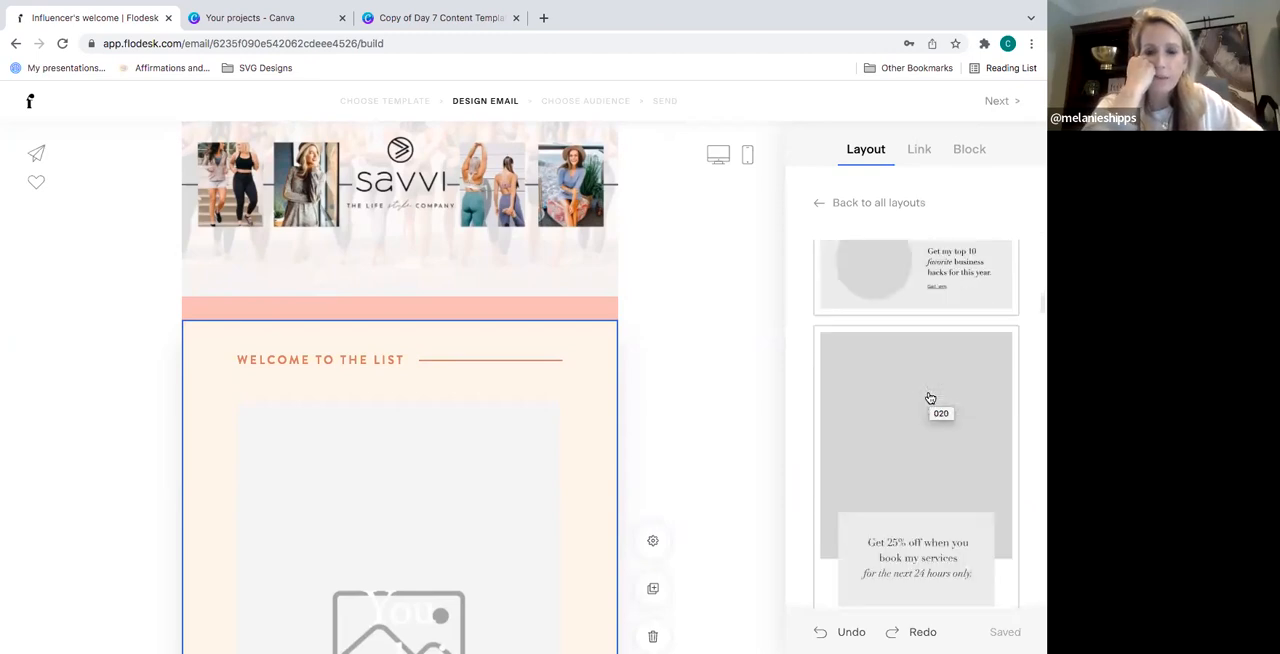
scroll(930, 398, "down", 4)
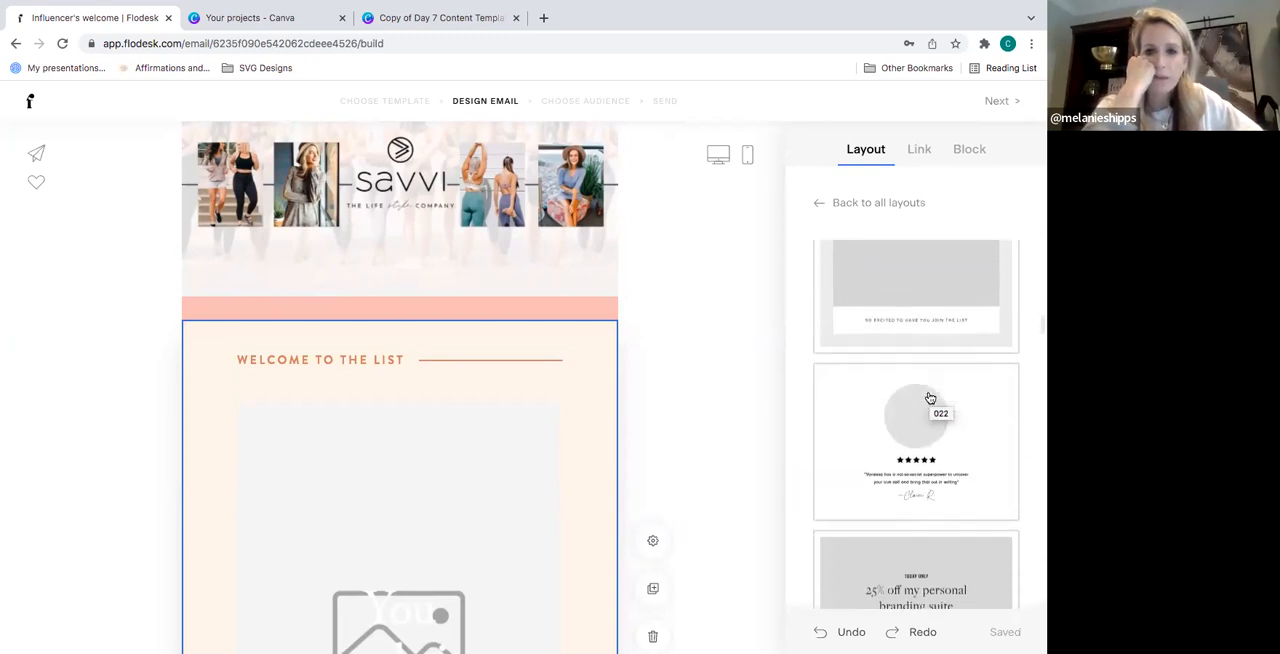
scroll(930, 398, "down", 4)
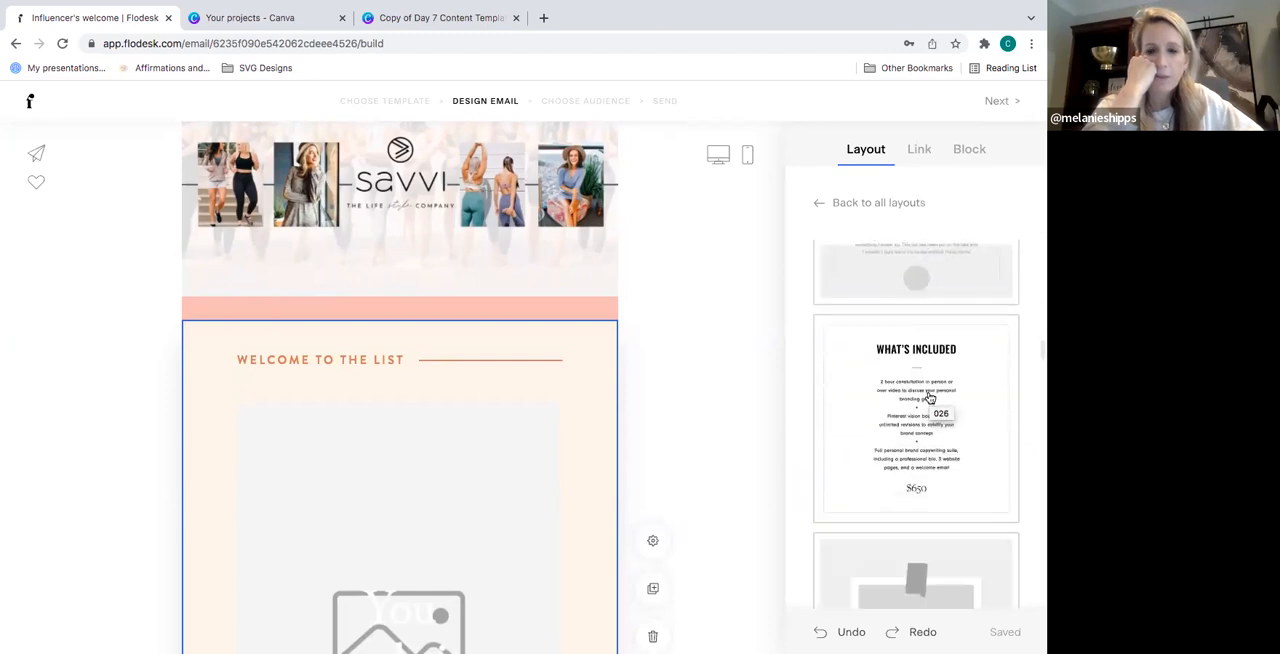
scroll(928, 390, "up", 3)
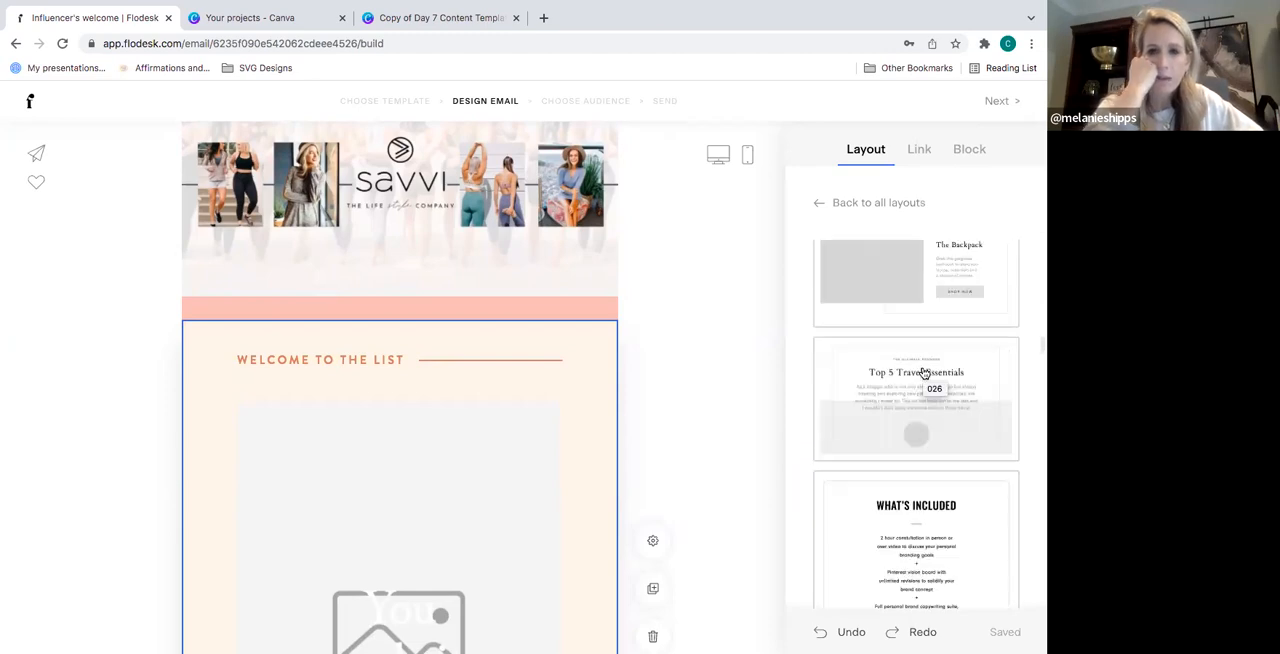
scroll(924, 373, "up", 1)
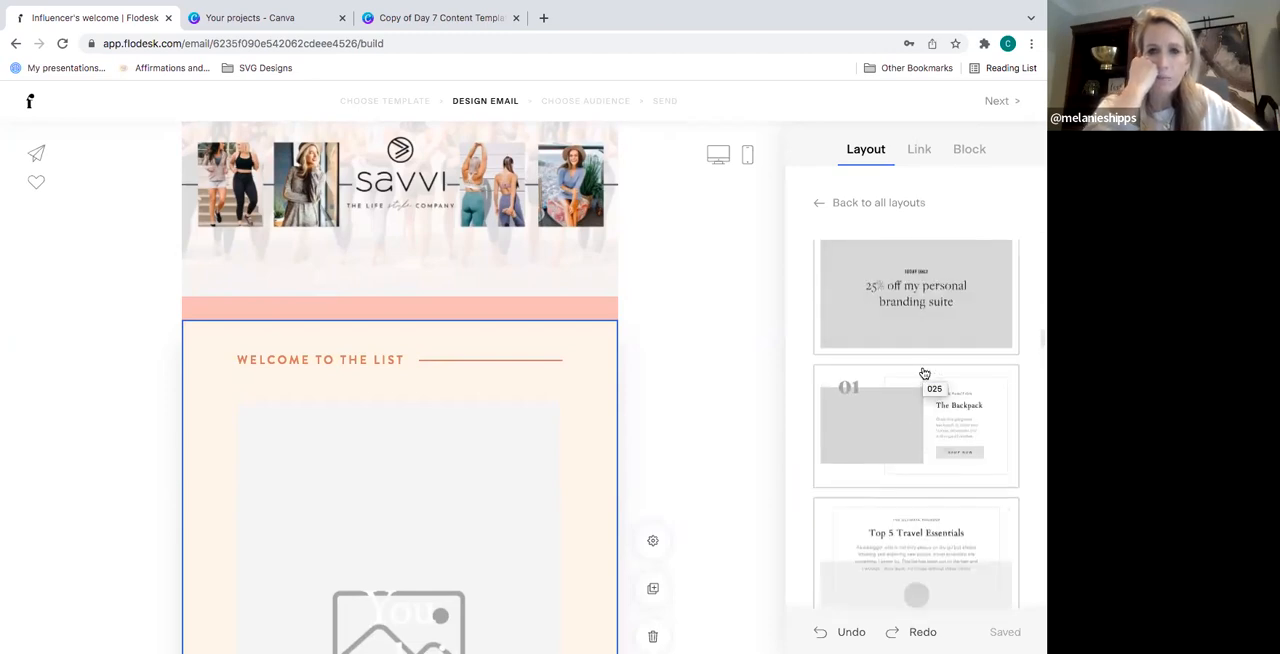
left_click(924, 438)
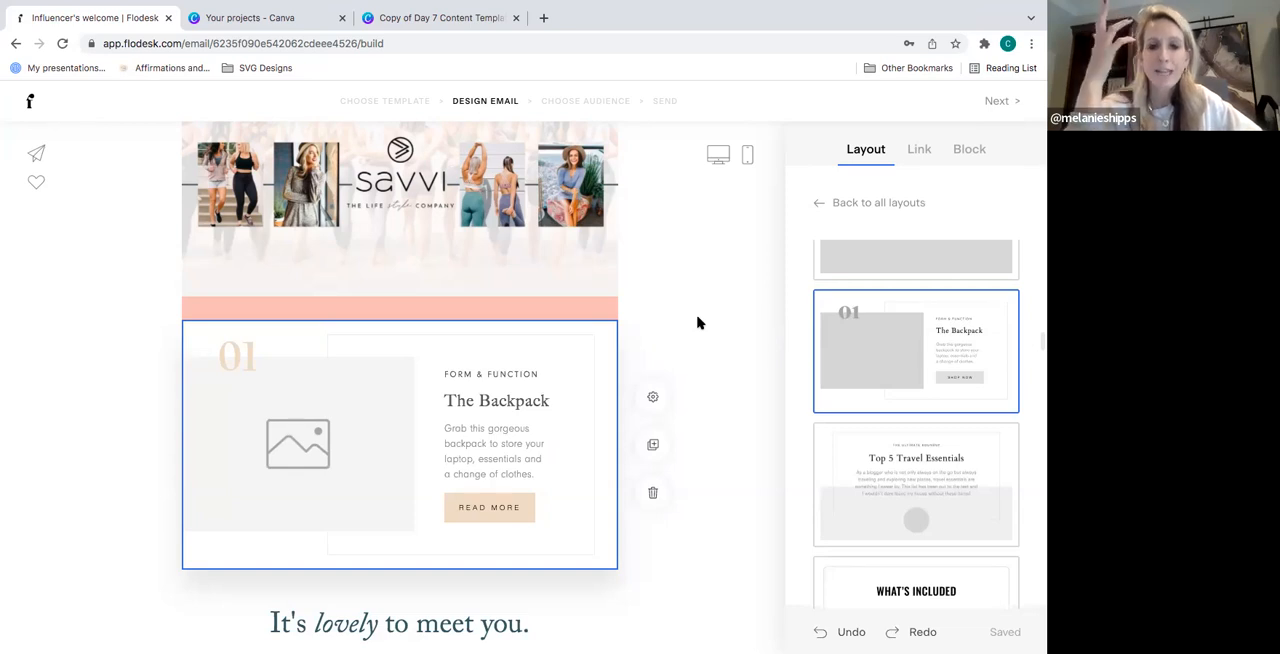
- Try the square and circle shapes on the Backpack block's image placeholder, and settle on the portrait shape
left_click(350, 415)
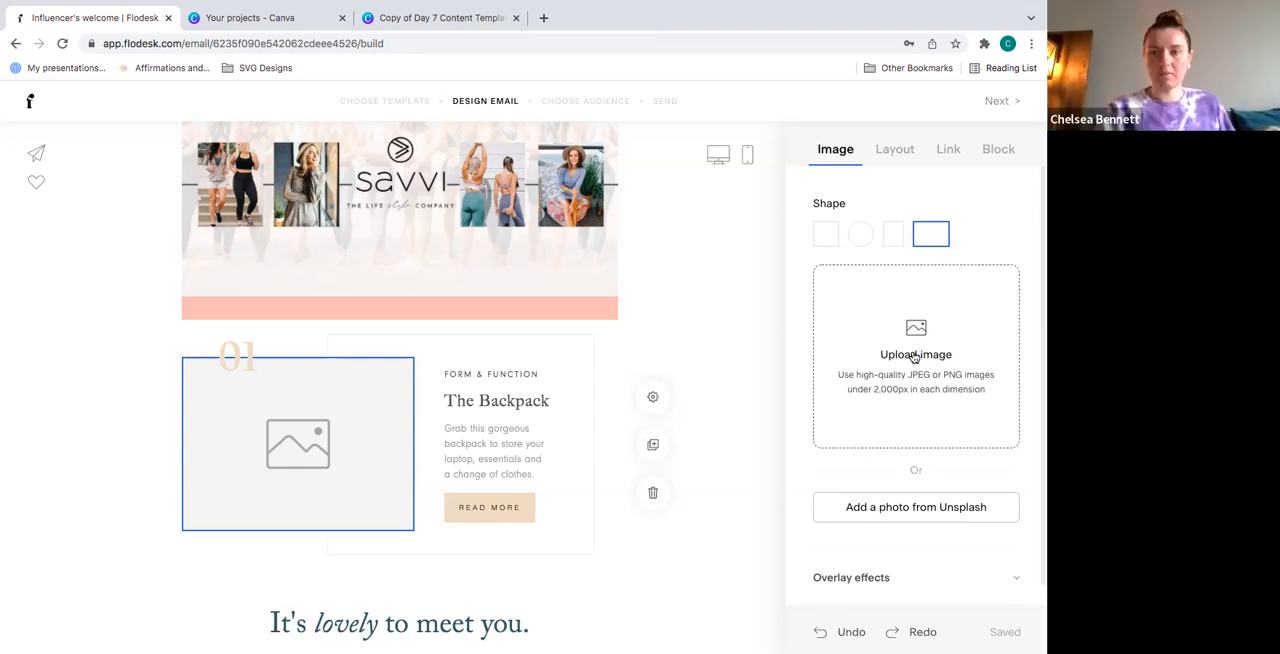
scroll(917, 392, "down", 1)
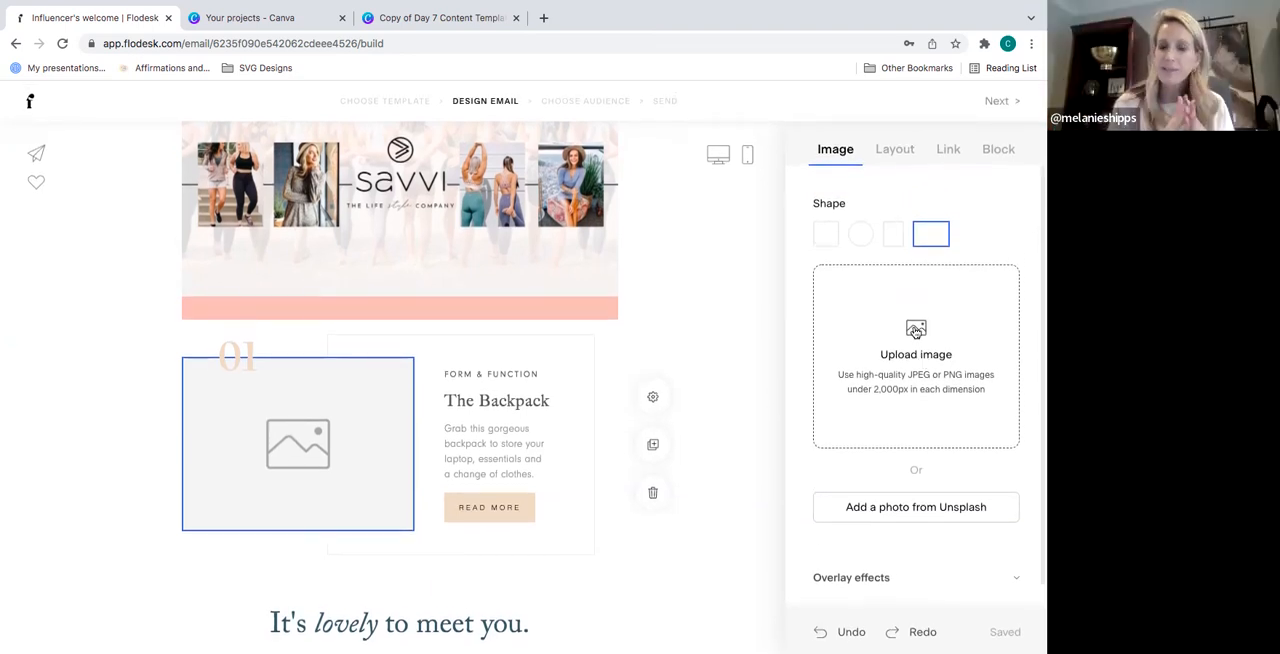
left_click(828, 237)
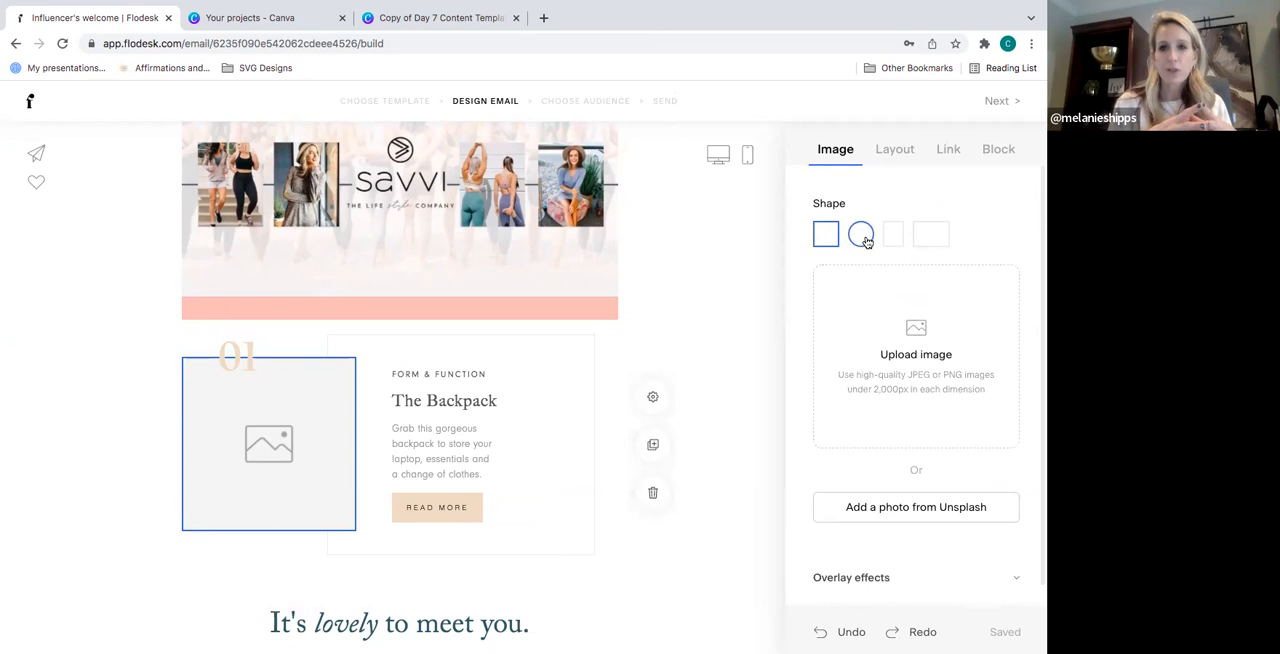
double_click(937, 359)
left_click(916, 376)
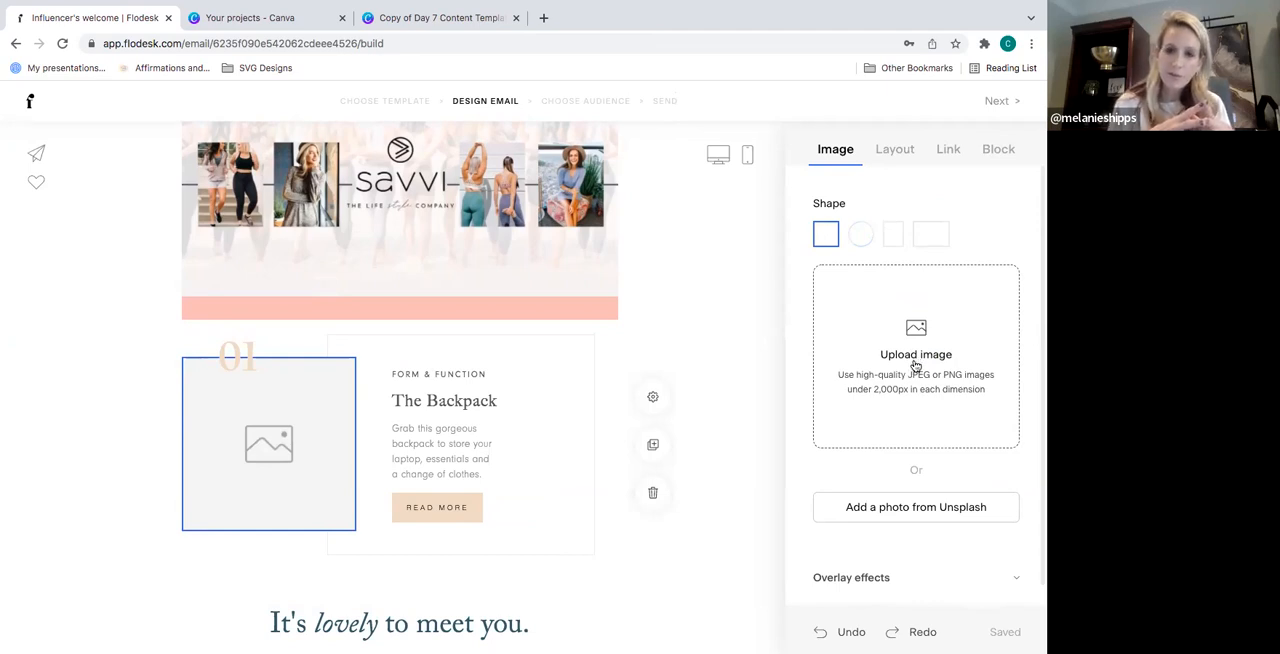
left_click(892, 240)
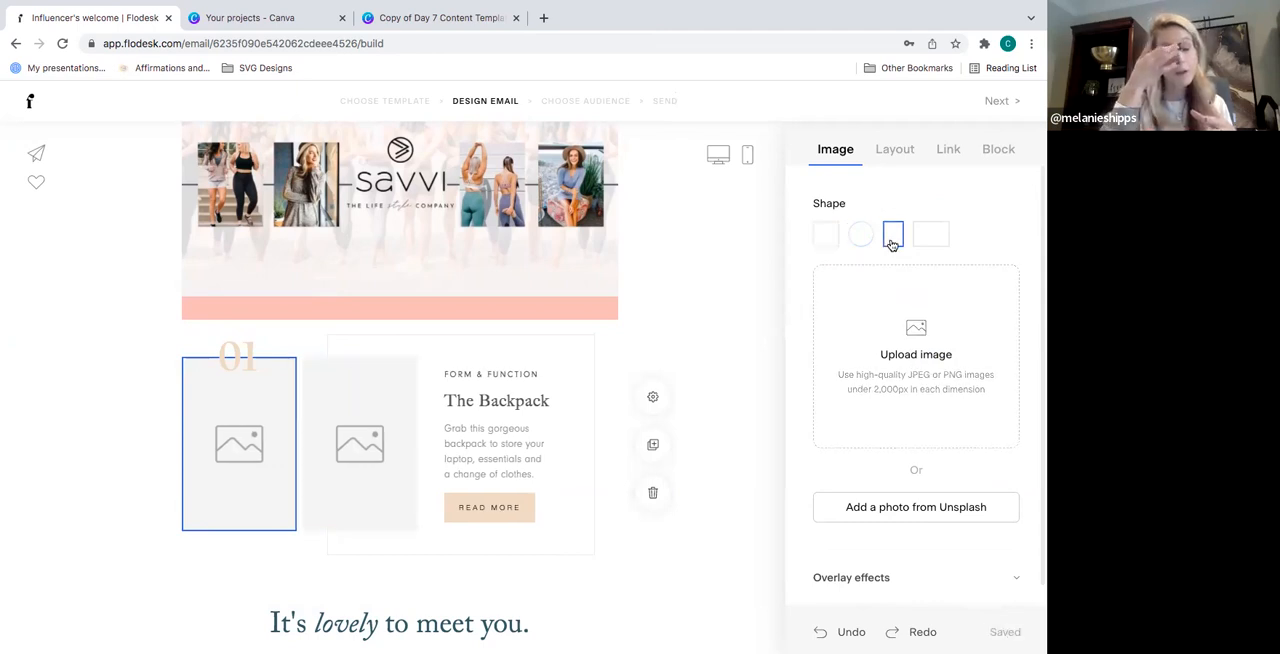
left_click(861, 235)
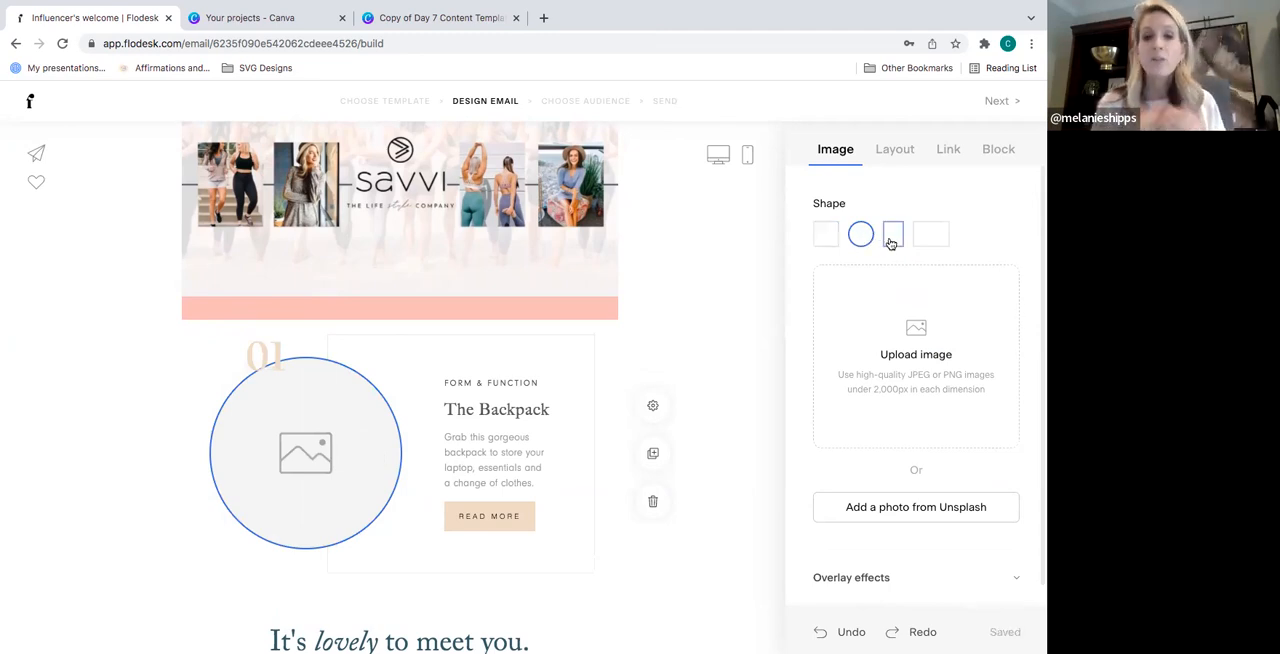
left_click(892, 238)
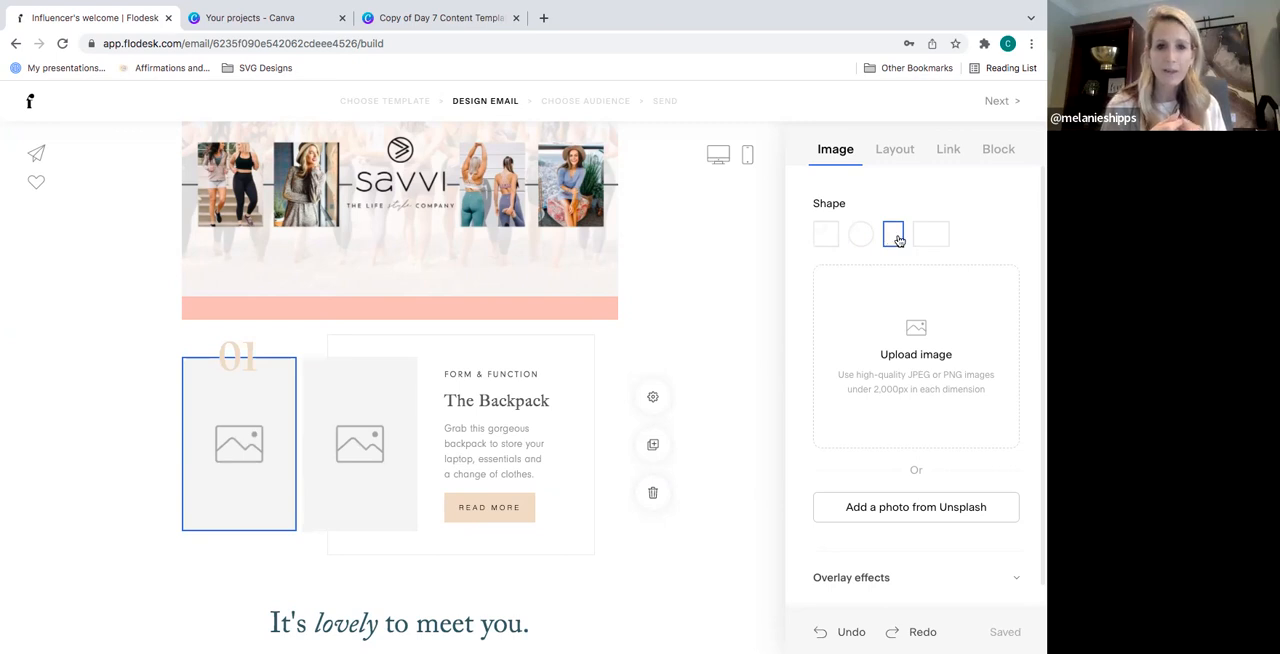
- Set the font of the Backpack block's whole text box to Goldenbook
left_click(600, 336)
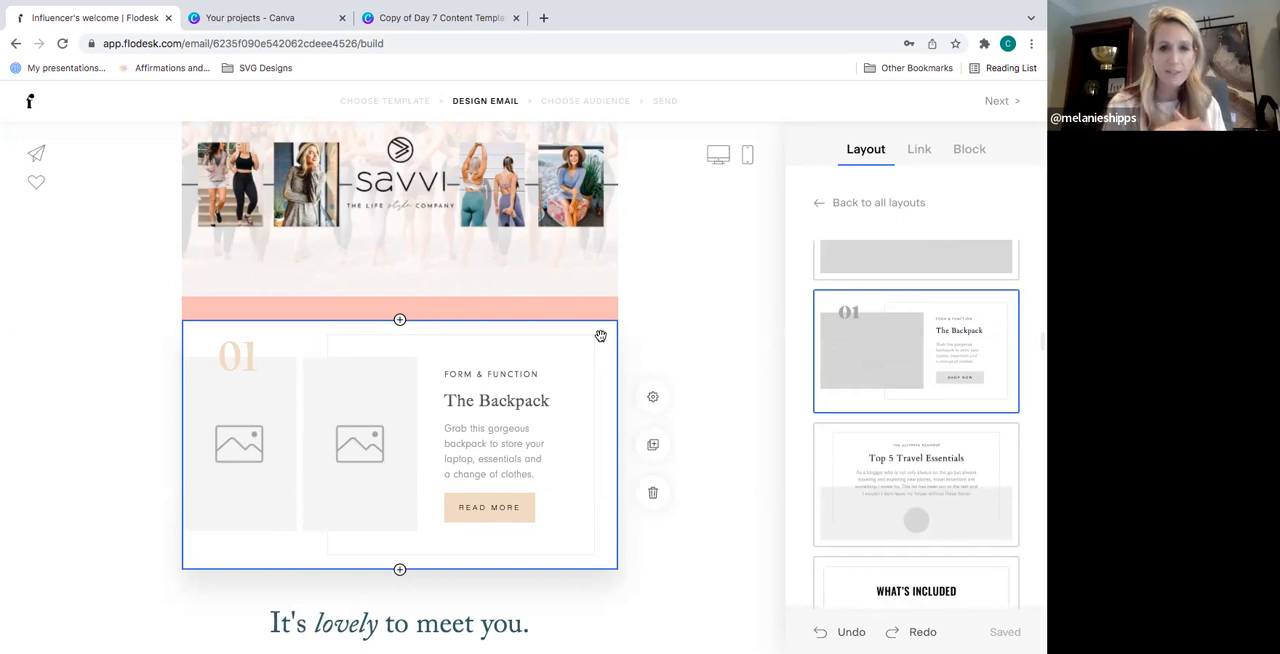
left_click(522, 410)
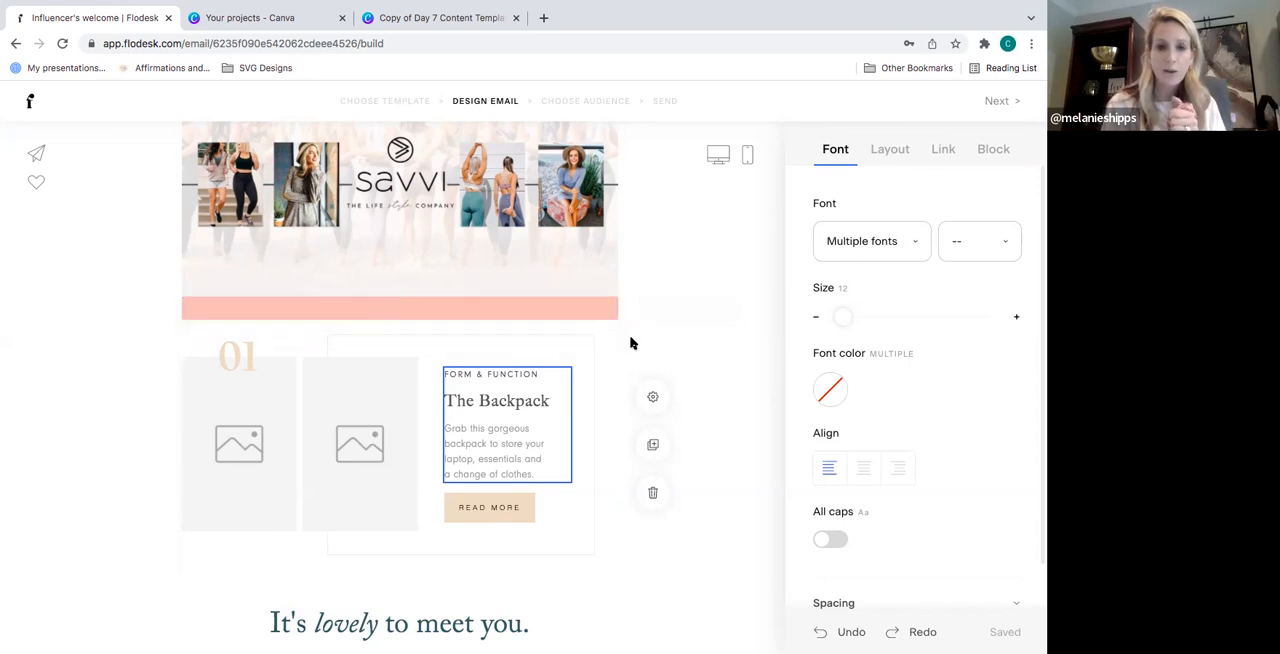
left_click(916, 242)
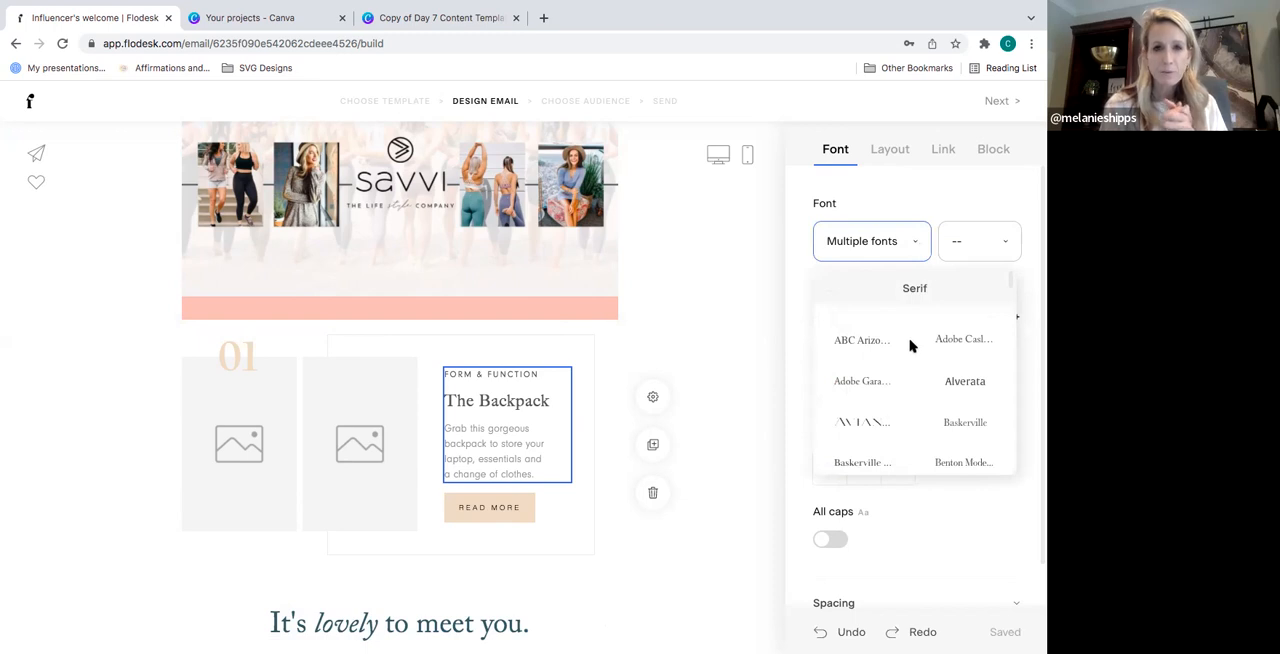
scroll(884, 432, "down", 2)
scroll(884, 432, "down", 1)
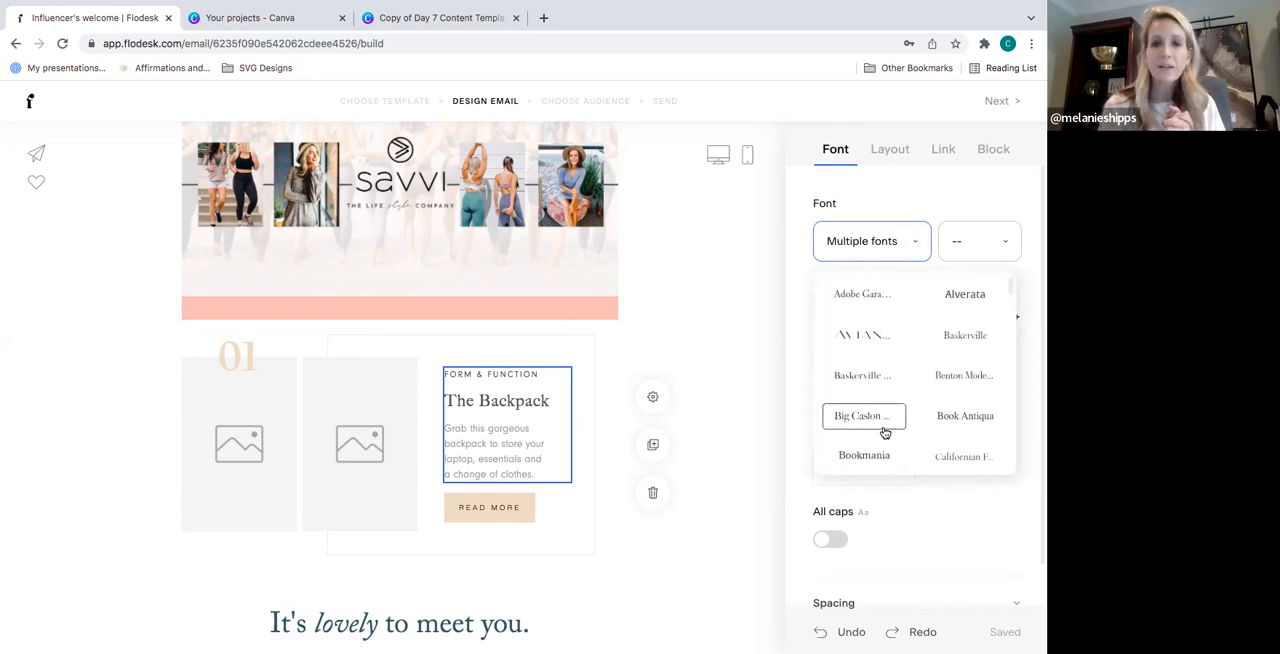
scroll(884, 432, "down", 3)
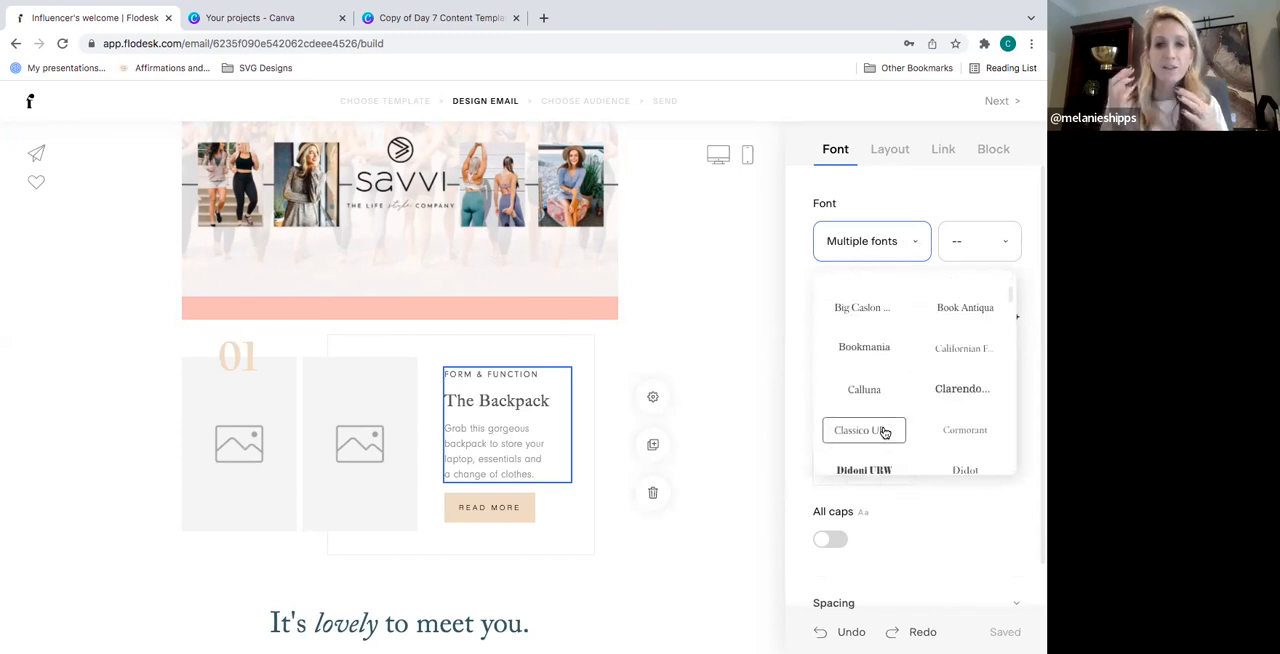
scroll(884, 432, "down", 3)
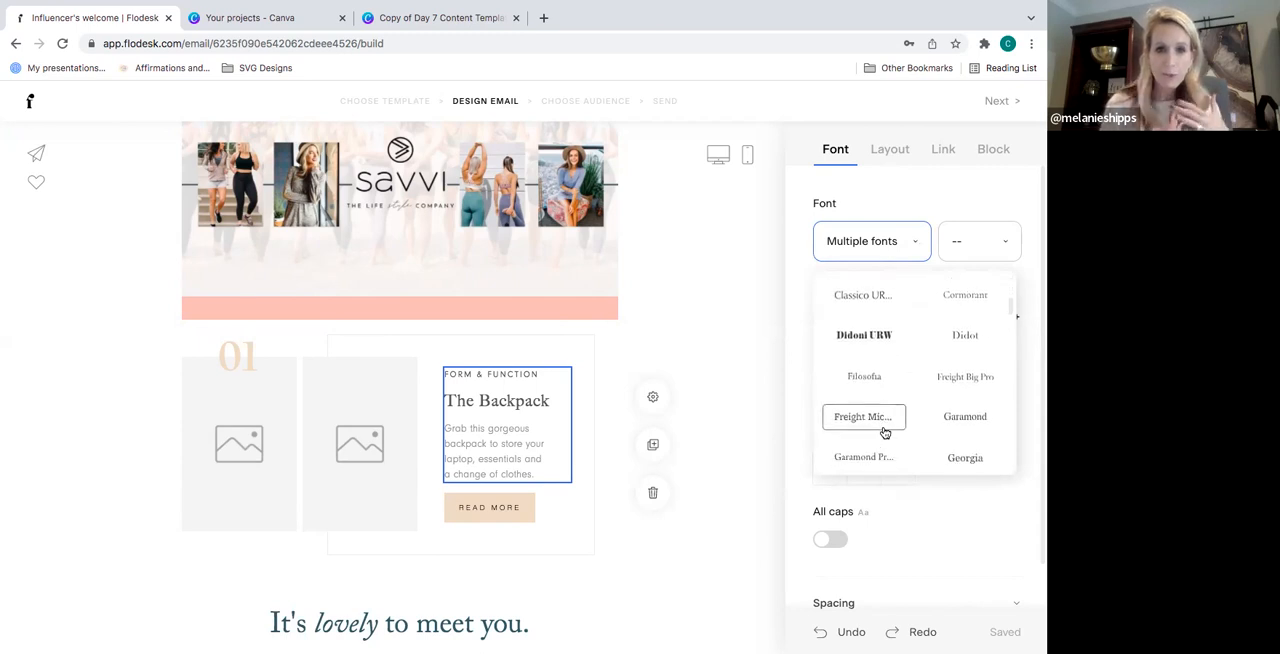
scroll(884, 432, "down", 1)
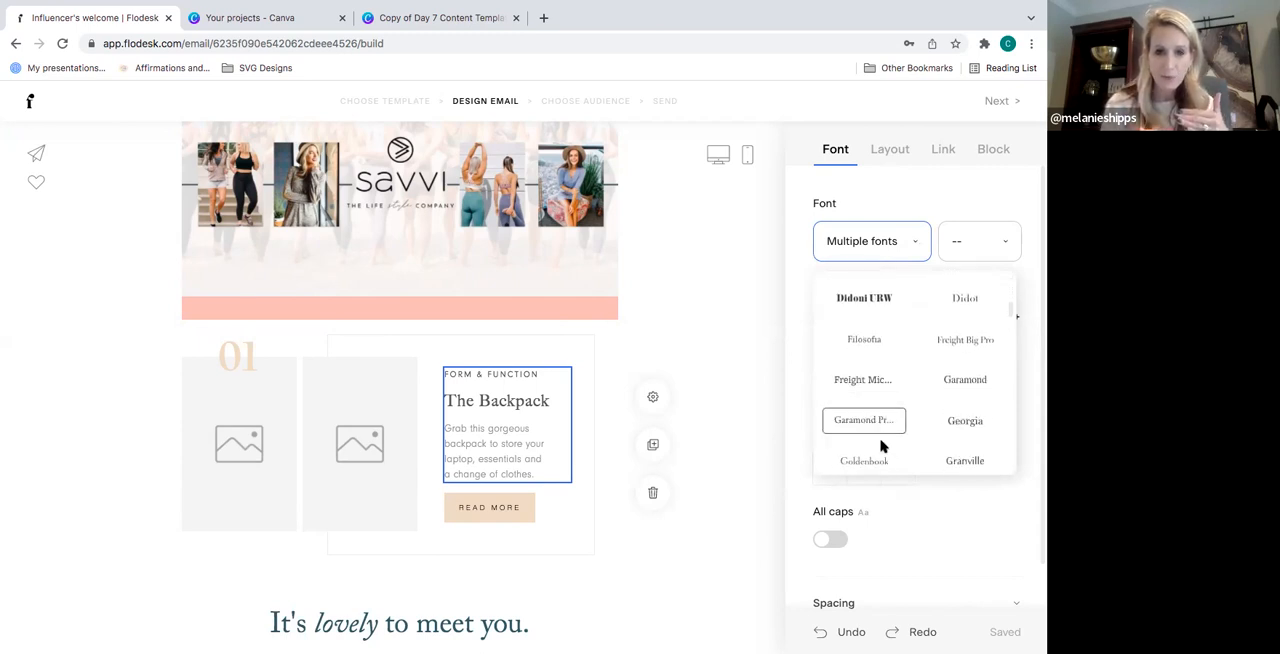
left_click(879, 463)
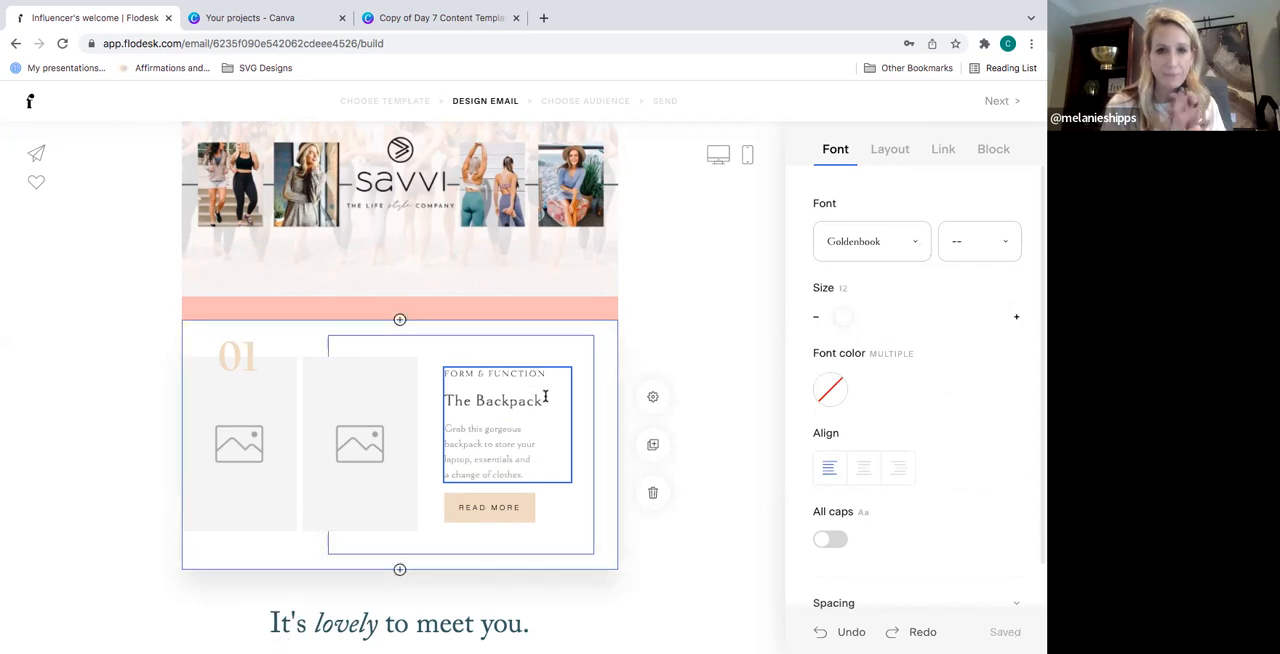
- Set the font of the heading "The Backpack" to JAF Lapture
left_click_drag(547, 398, 444, 397)
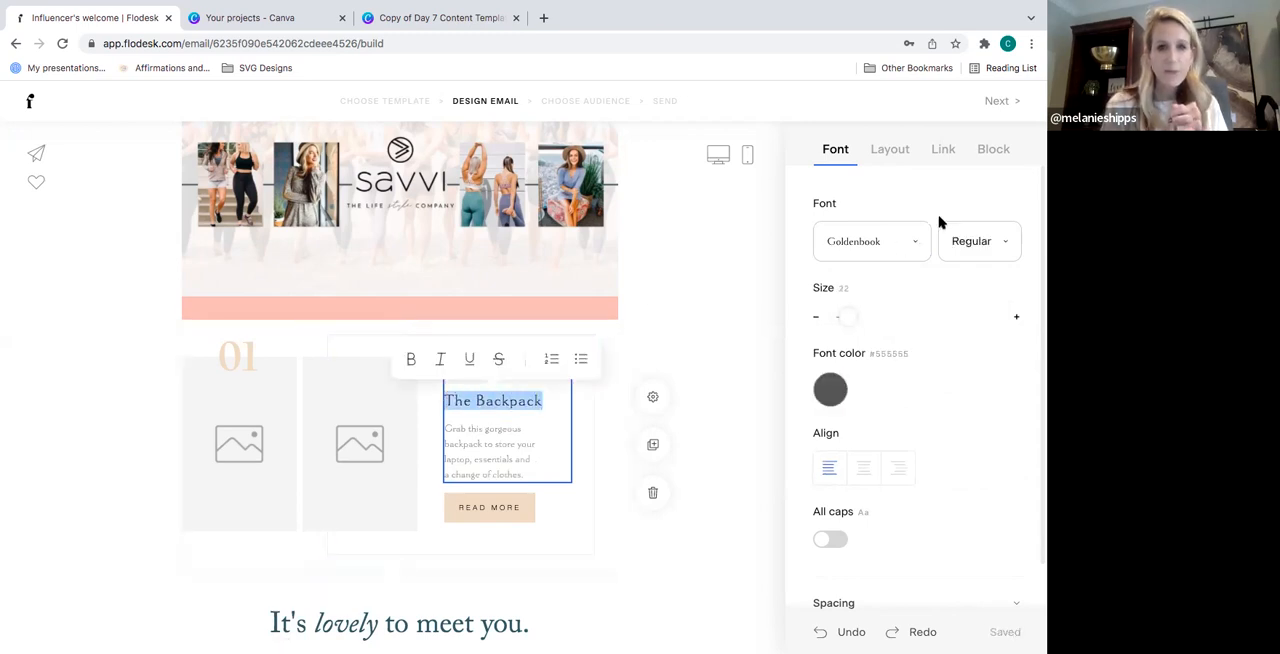
left_click(916, 251)
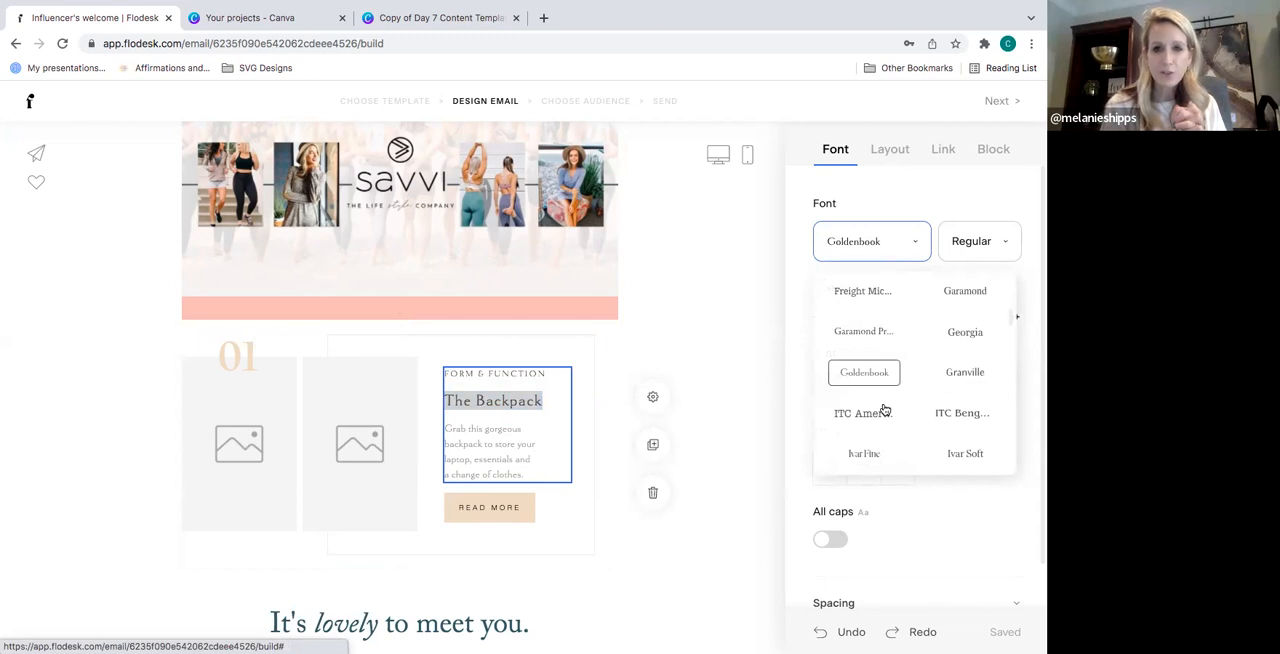
scroll(887, 420, "down", 2)
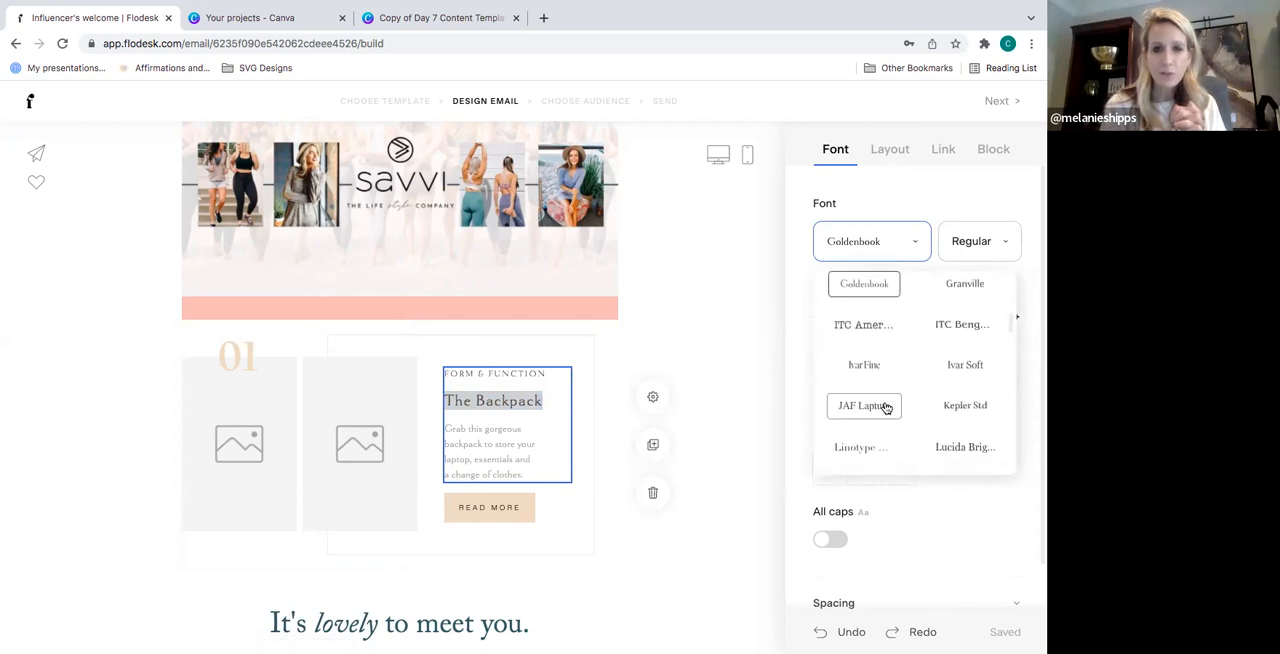
left_click(887, 407)
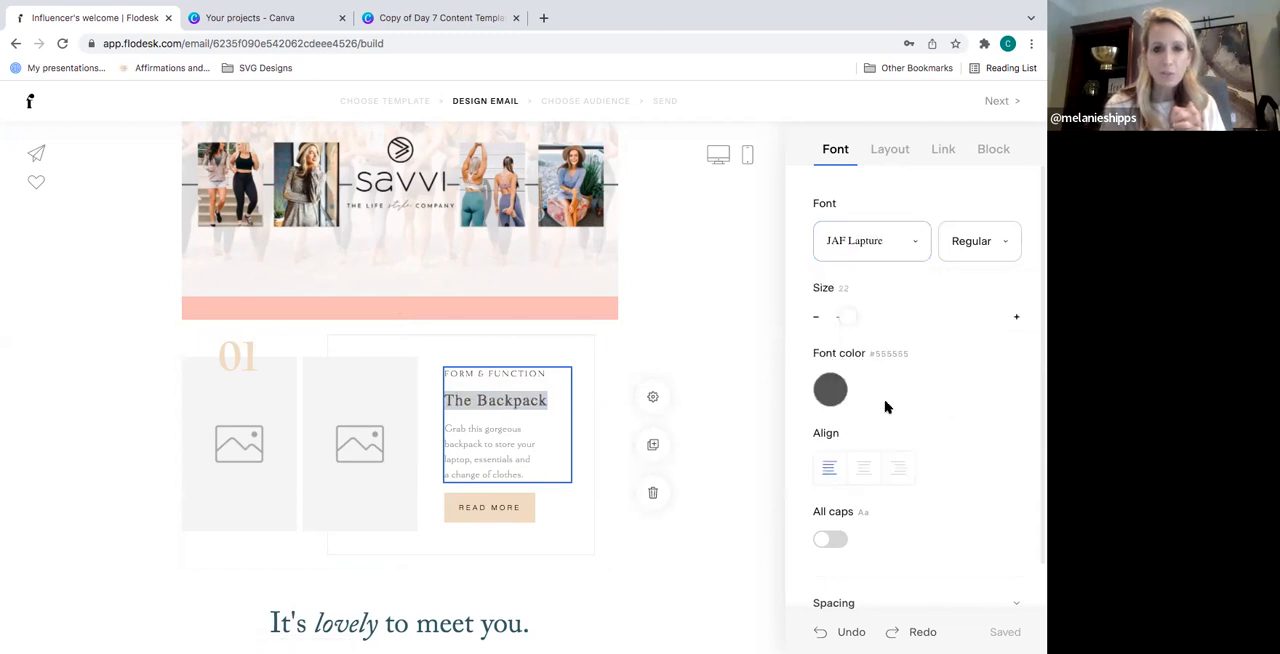
left_click(521, 444)
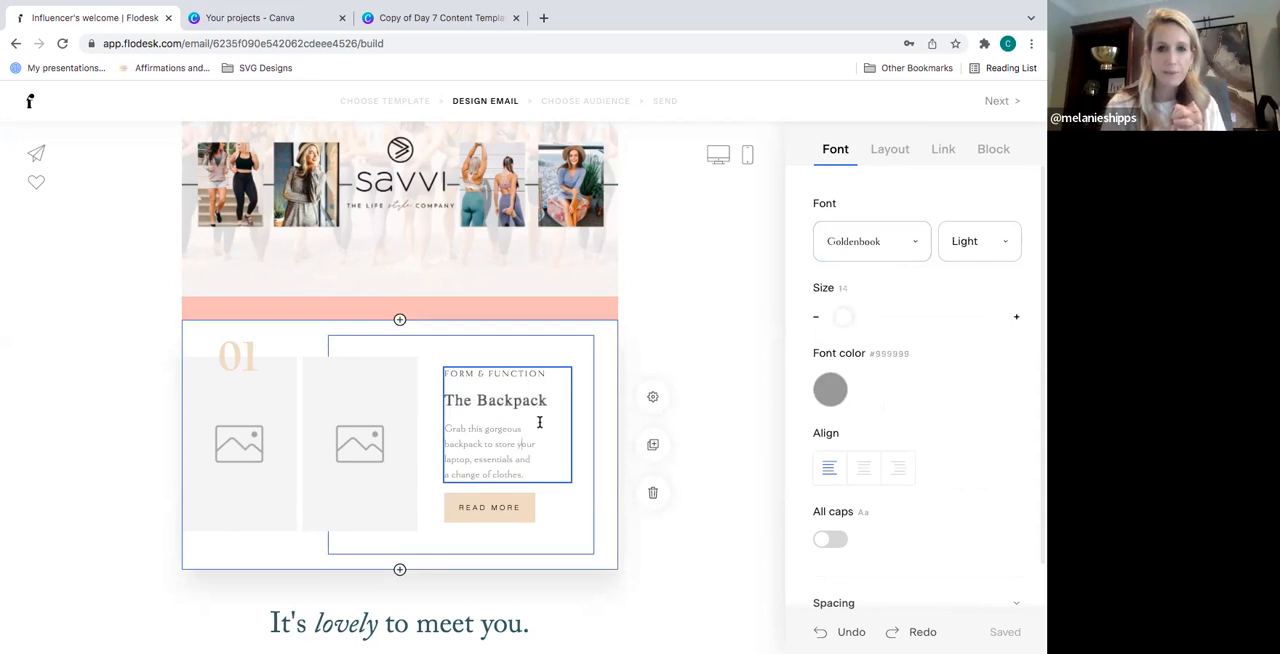
- Set the font of the "FORM & FUNCTION" line above the Backpack heading to Garamond Premier
left_click_drag(550, 374, 437, 370)
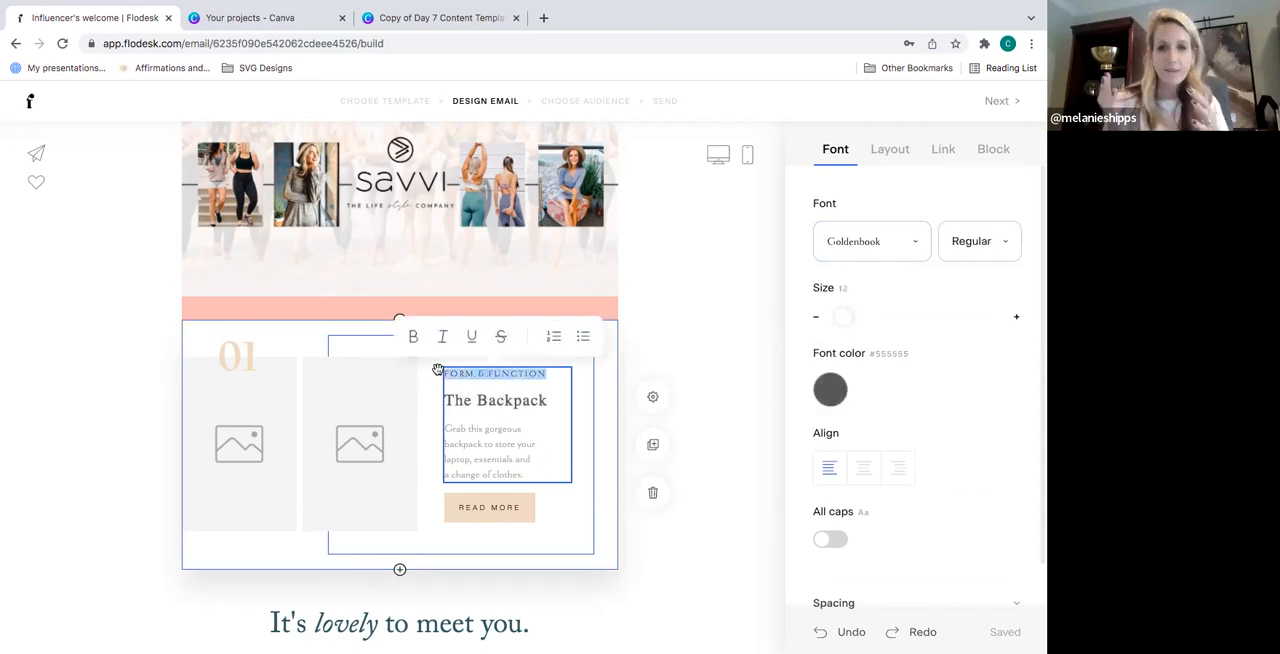
left_click(895, 255)
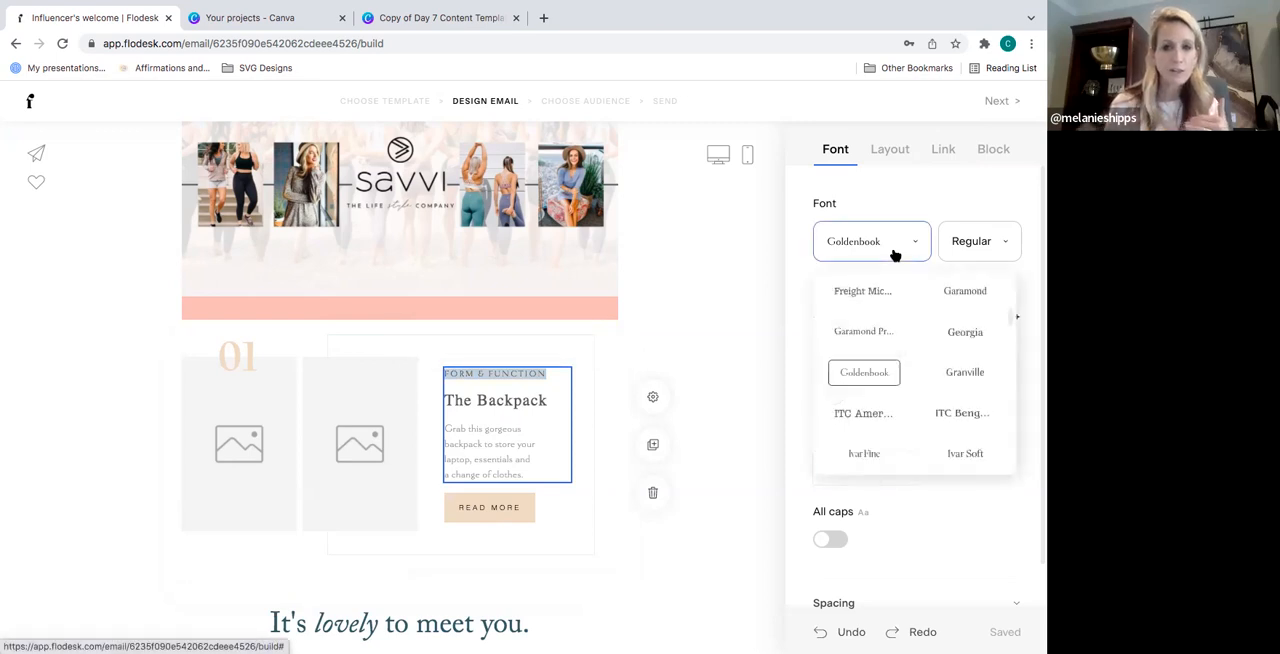
left_click(883, 332)
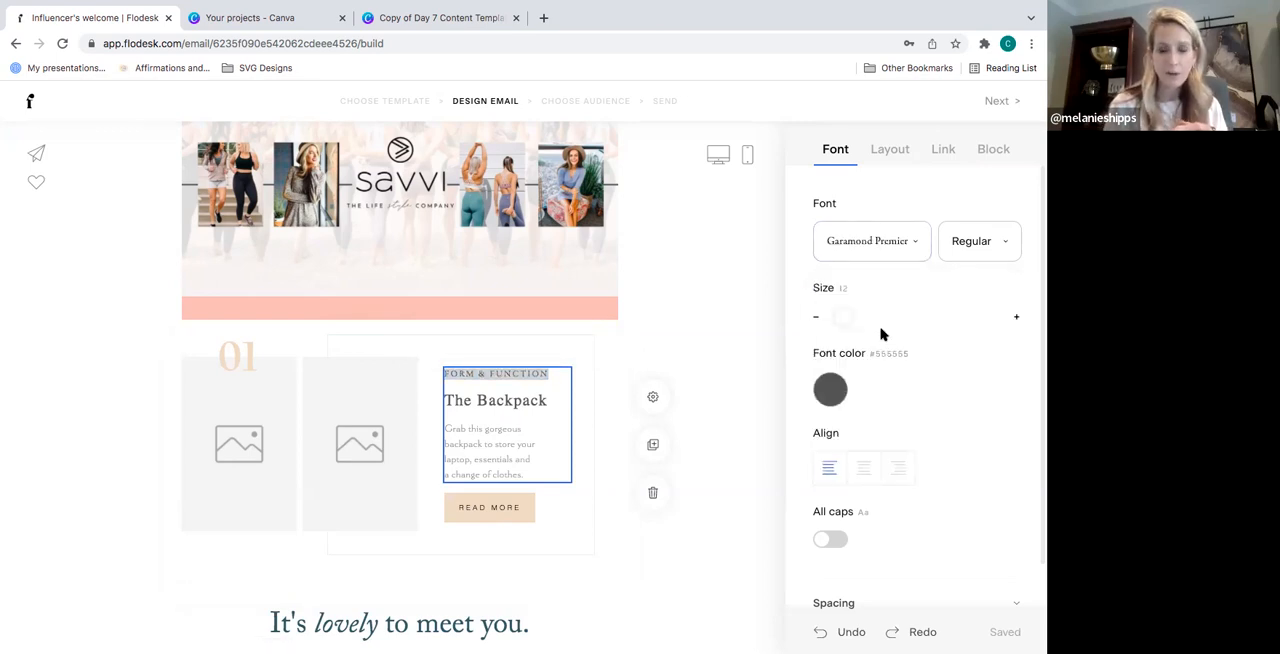
left_click(516, 460)
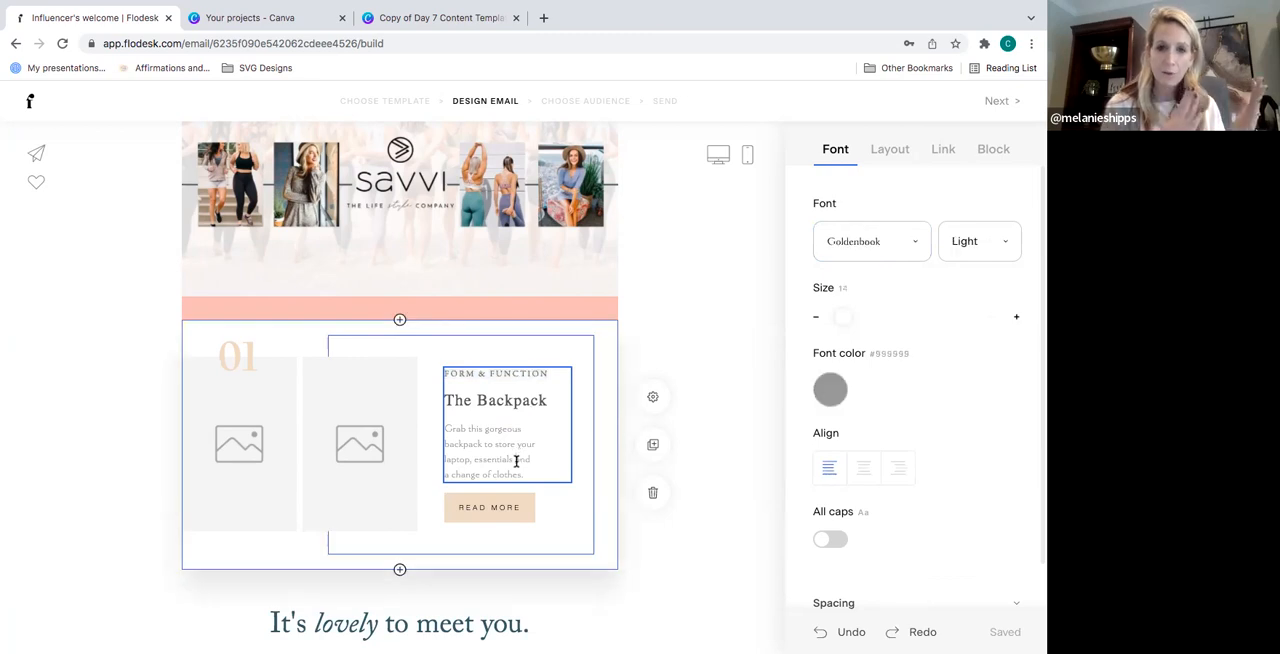
- Center-align all the text in the Backpack block's text box
left_click(539, 474)
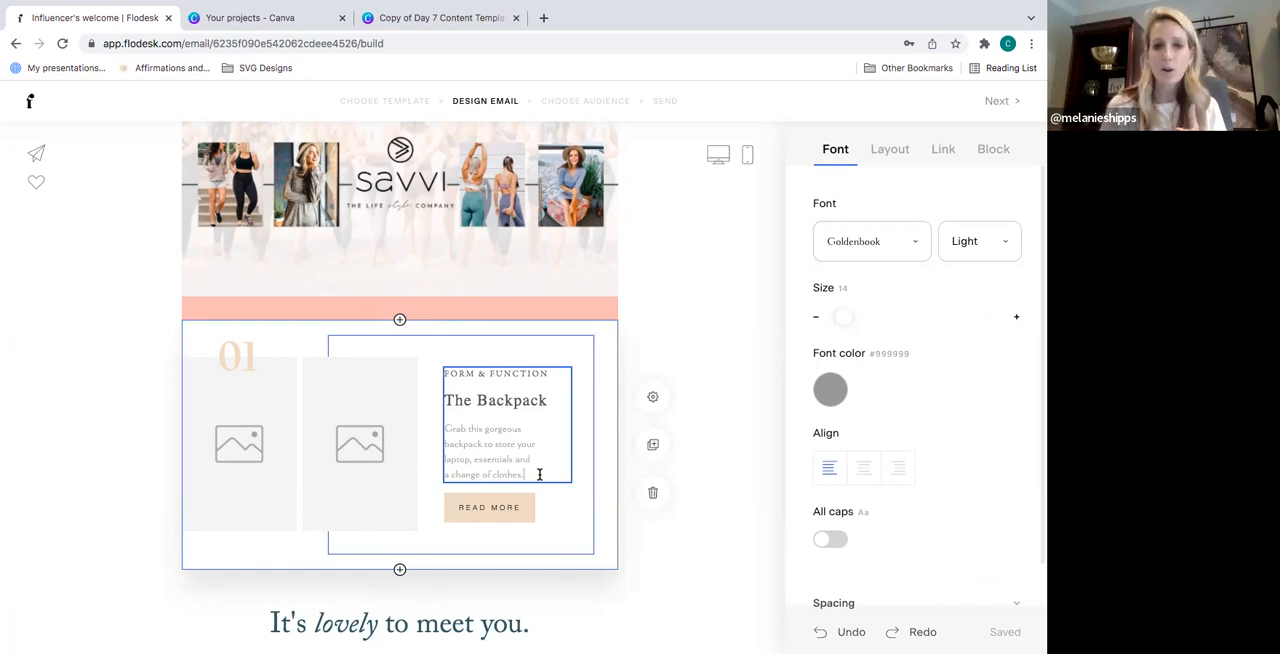
left_click(860, 472)
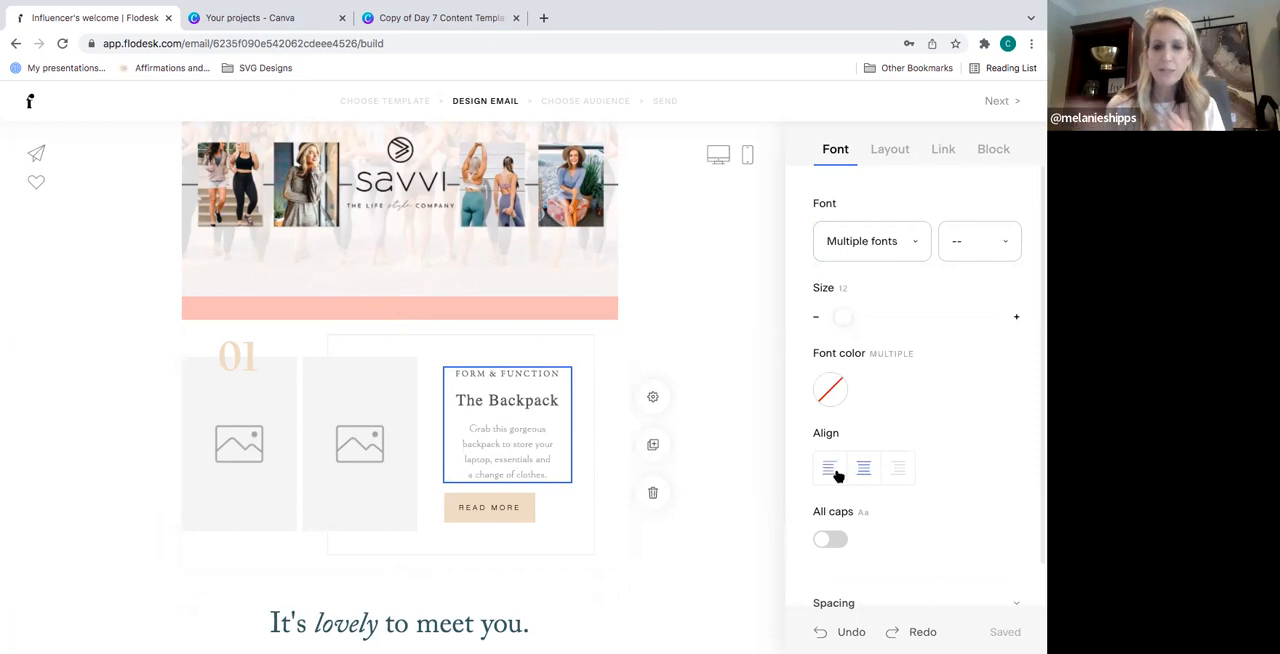
left_click(763, 438)
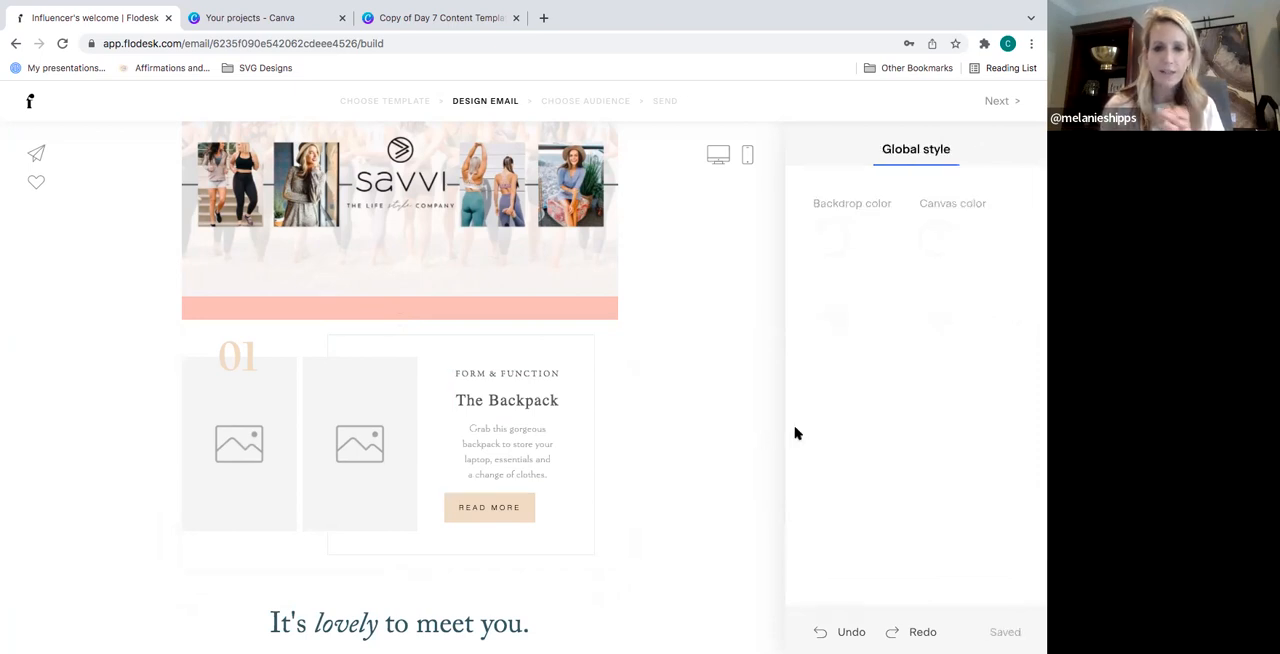
left_click(532, 428)
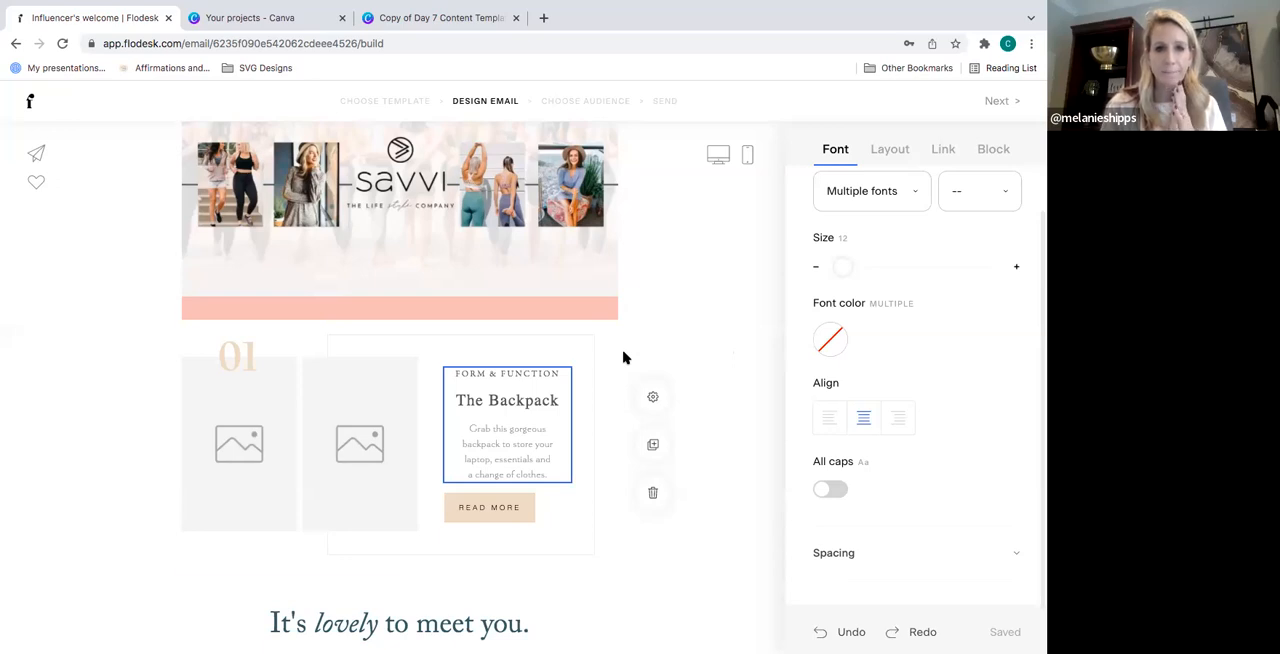
left_click(552, 402)
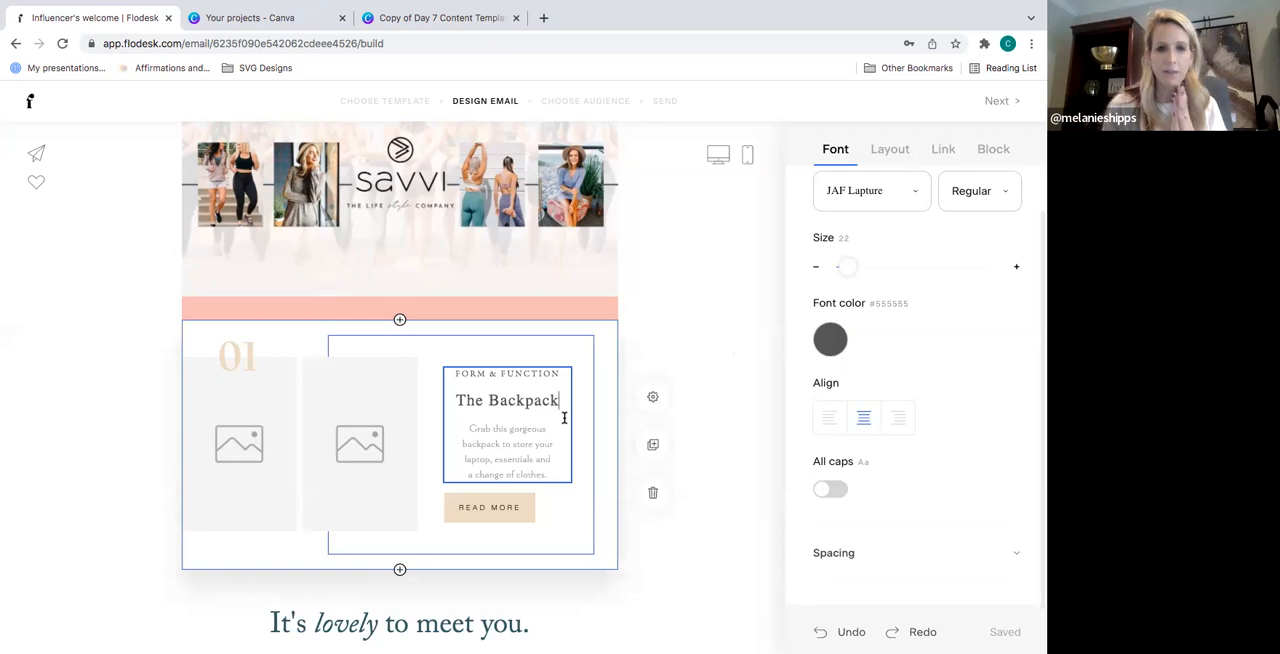
- Try the pink #F0C0B8 as the Backpack block's background color, and settle on the pale pink #FBEFEB
left_click(605, 344)
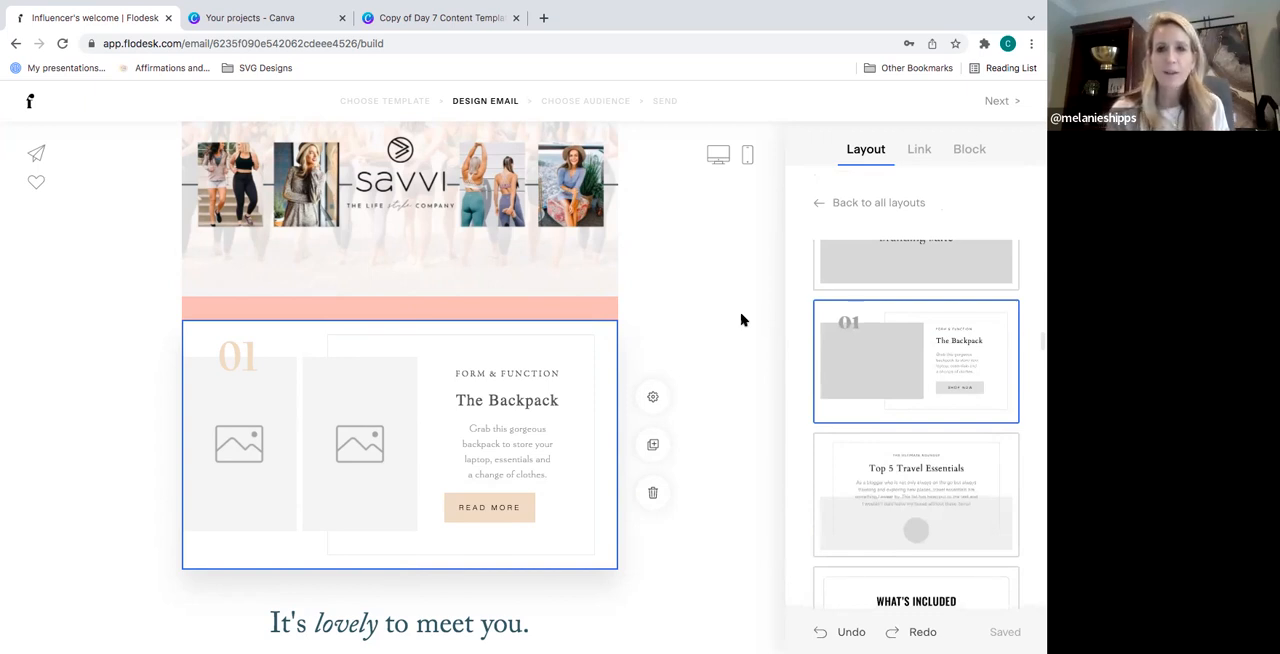
left_click(969, 150)
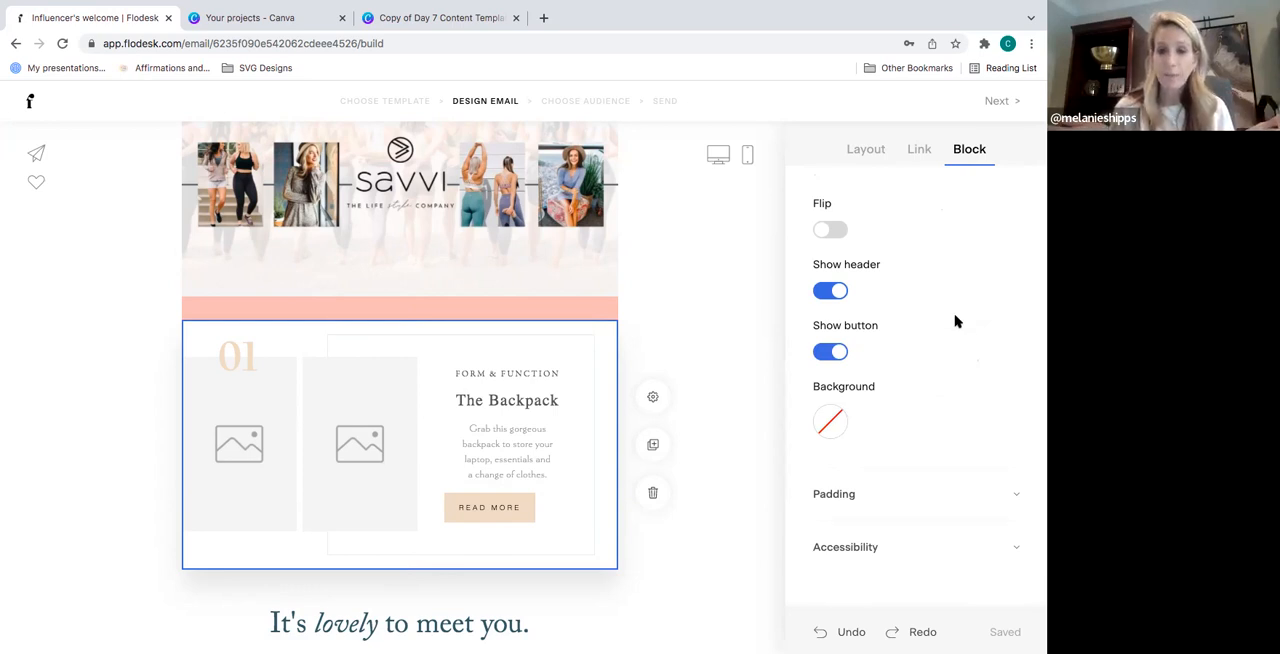
left_click(833, 423)
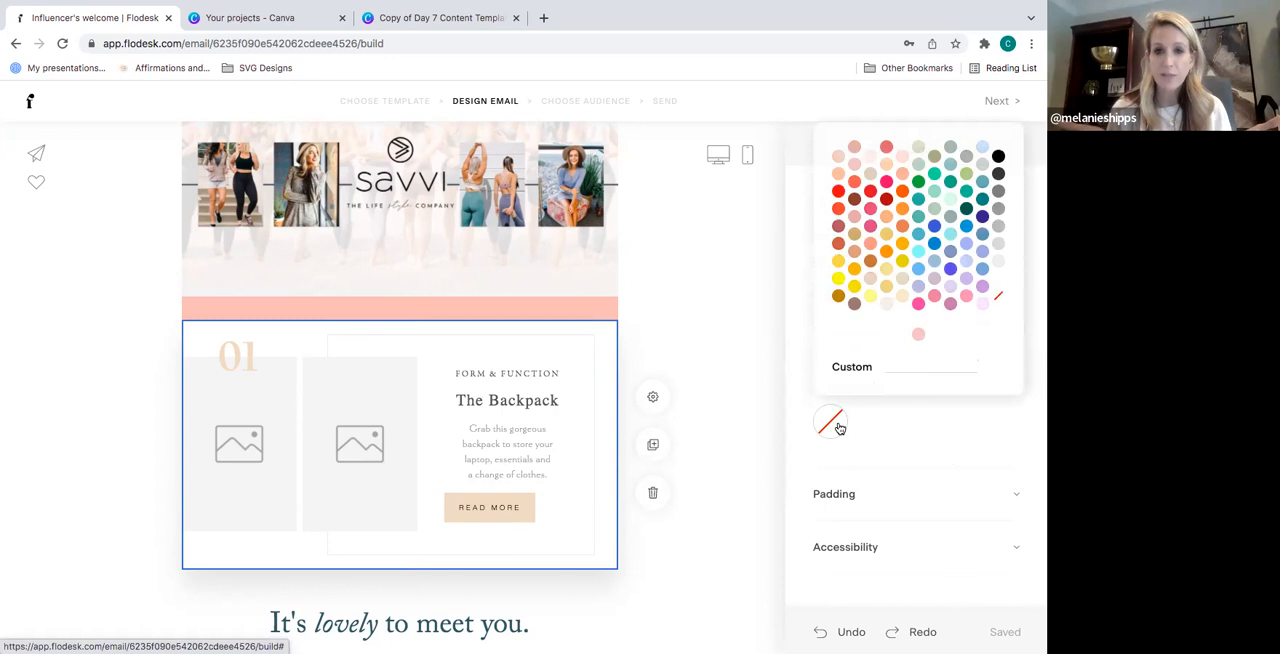
left_click(919, 336)
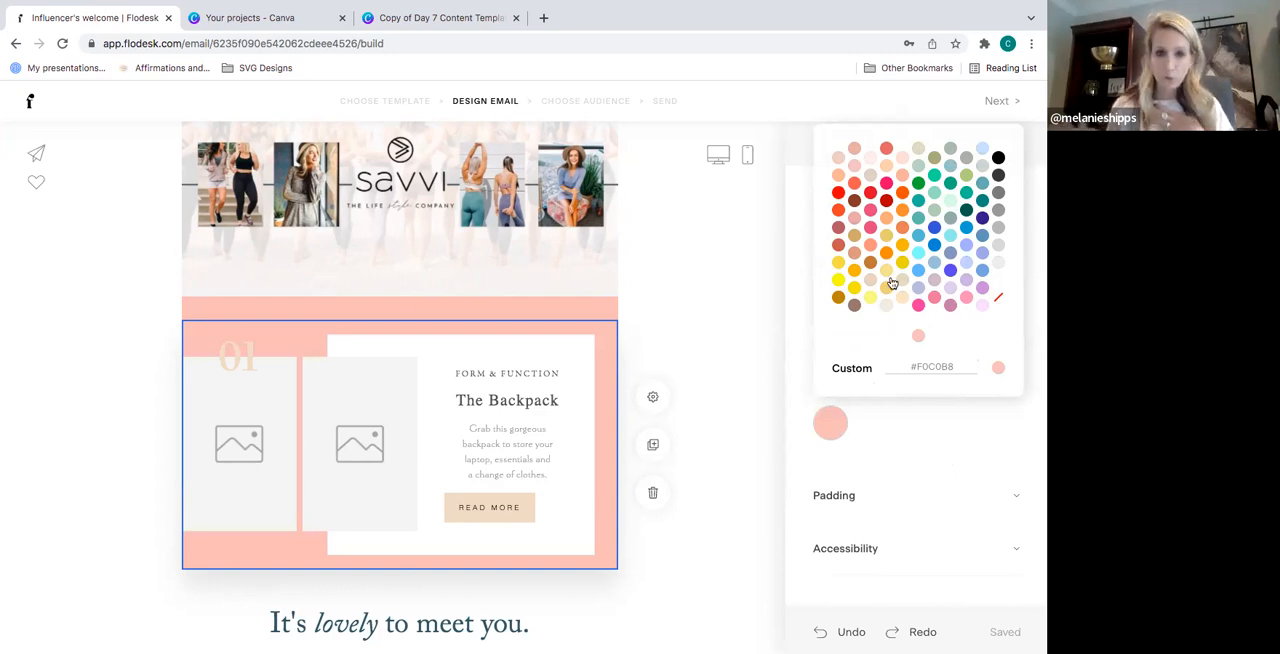
left_click(871, 166)
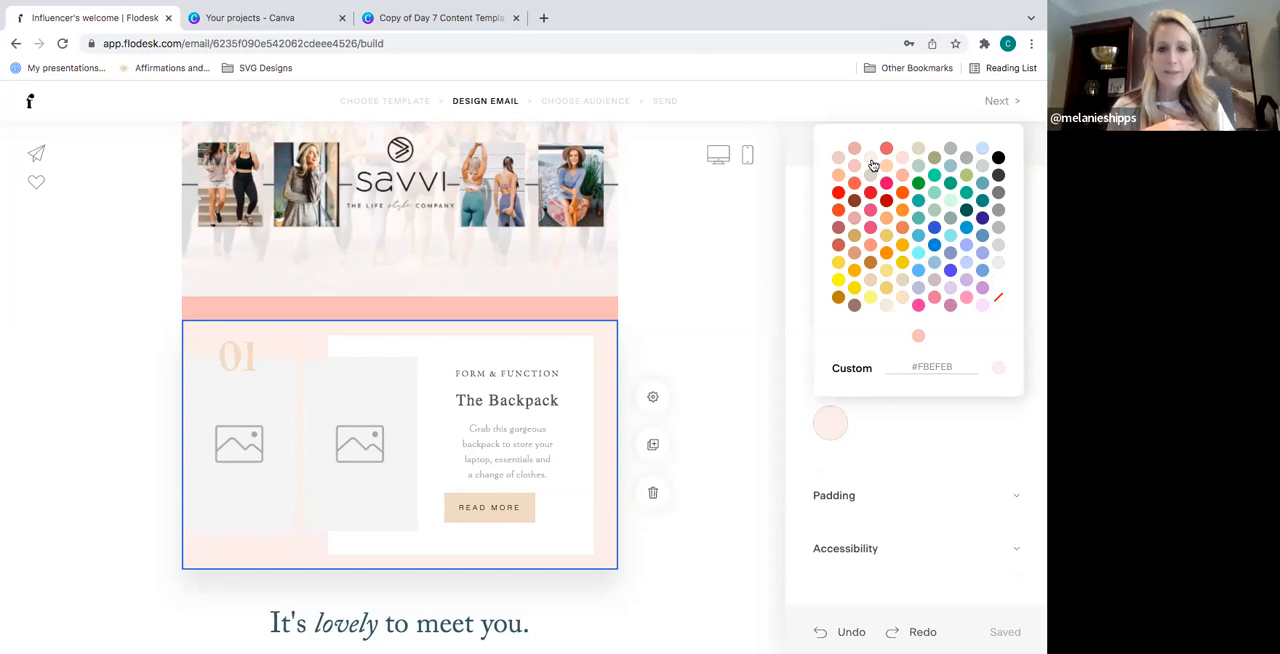
- Replace the Backpack block's button text with "I KNOW YOU WANT ME"
left_click(495, 510)
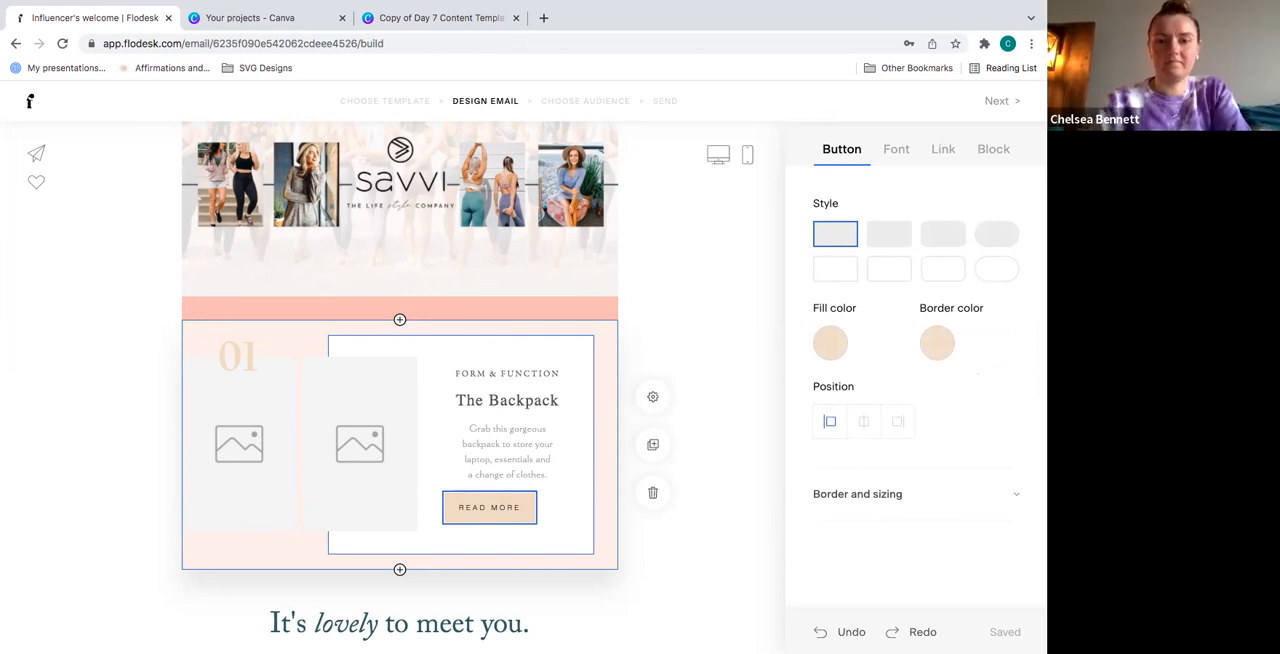
key("BackSpace")
key("BackSpace")
key("BackSpace")
key("BackSpace")
key("BackSpace")
key("BackSpace")
key("BackSpace")
key("BackSpace")
key("BackSpace")
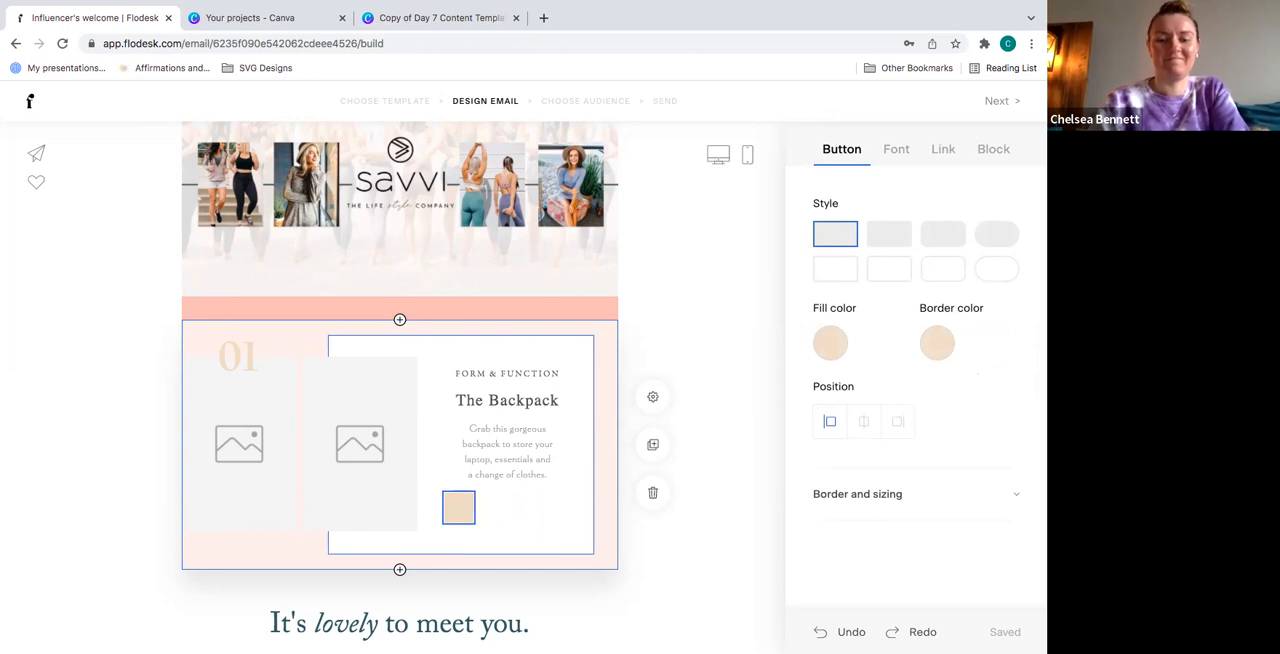
type("I KNOW YOU WANT ME")
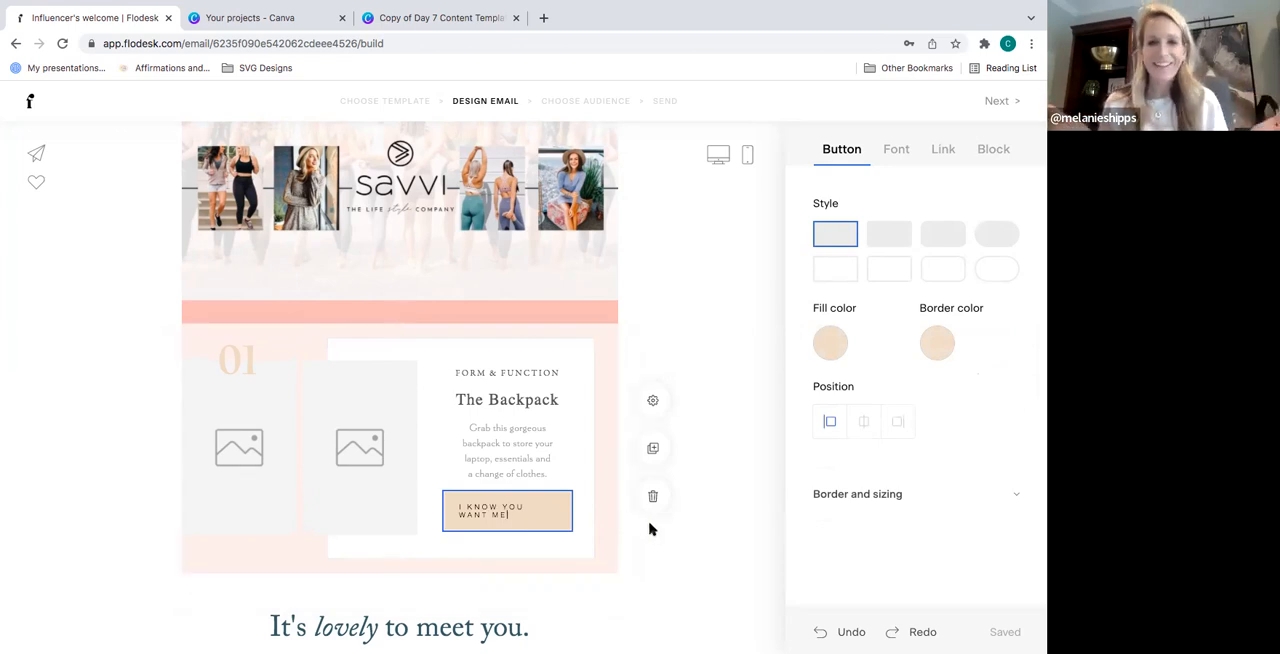
- Open the web address link settings for the Backpack block and look over the email content around it
scroll(645, 529, "down", 1)
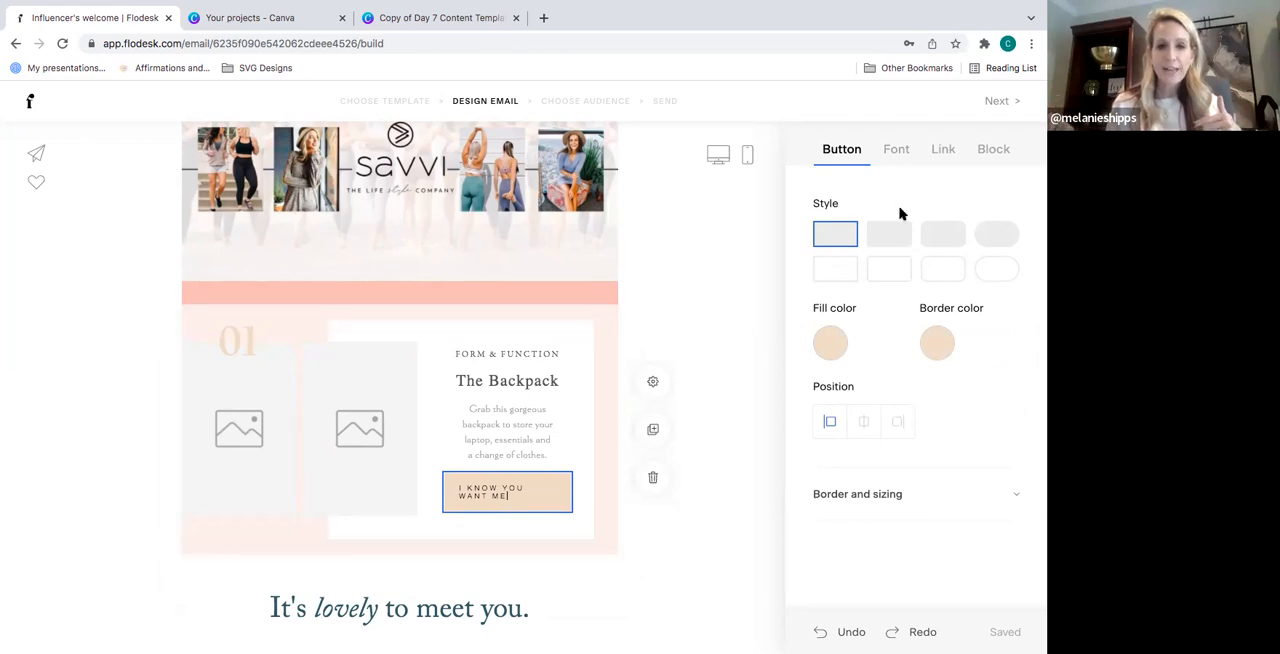
left_click(944, 153)
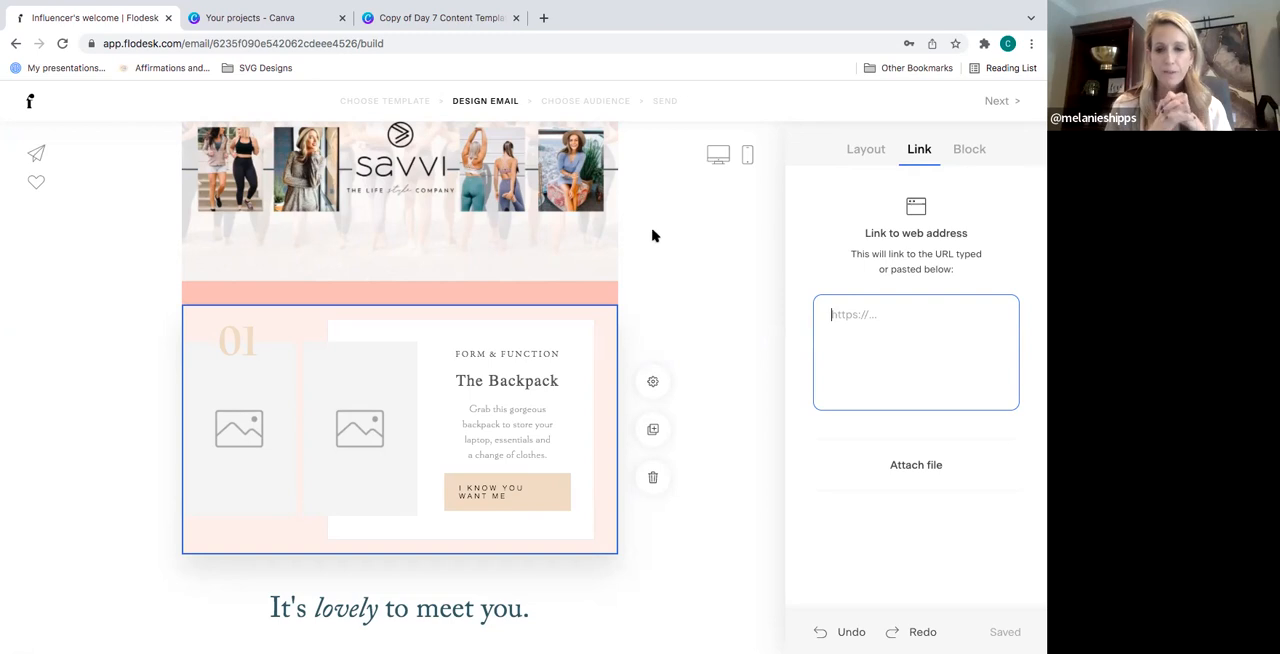
scroll(646, 238, "down", 2)
scroll(646, 238, "down", 3)
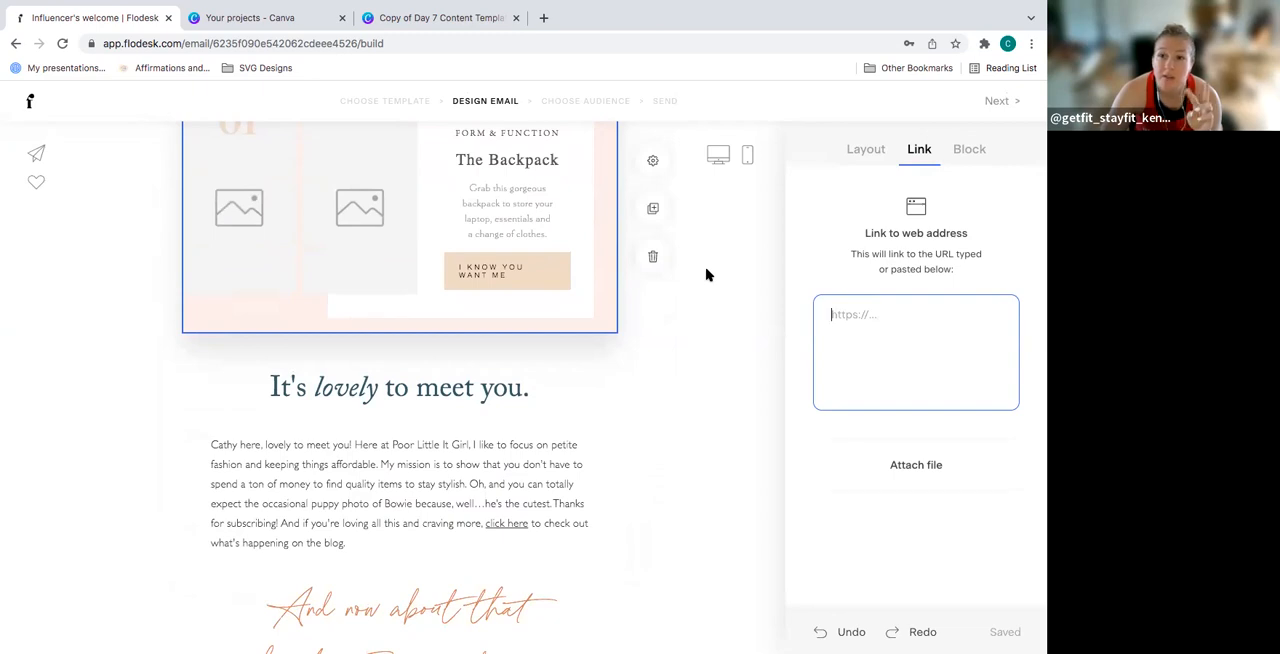
scroll(706, 272, "up", 4)
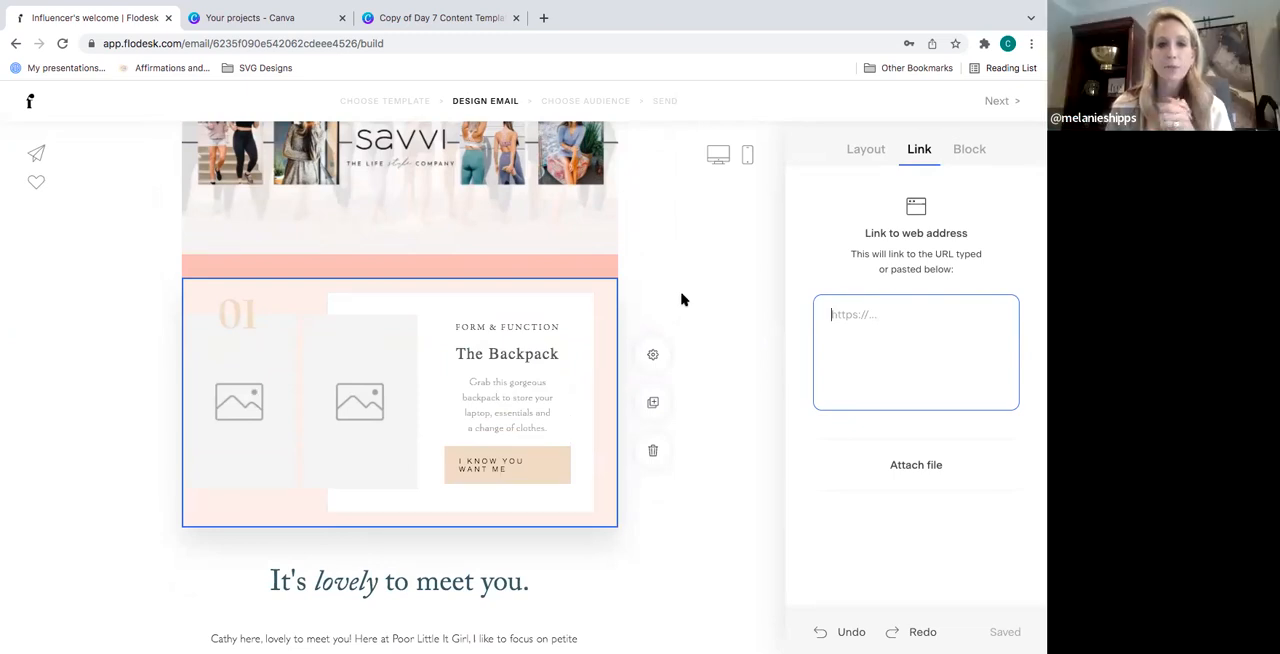
- Check the Backpack block's flip, header, button and background settings, and the SAVVI banner's logo settings
left_click(600, 290)
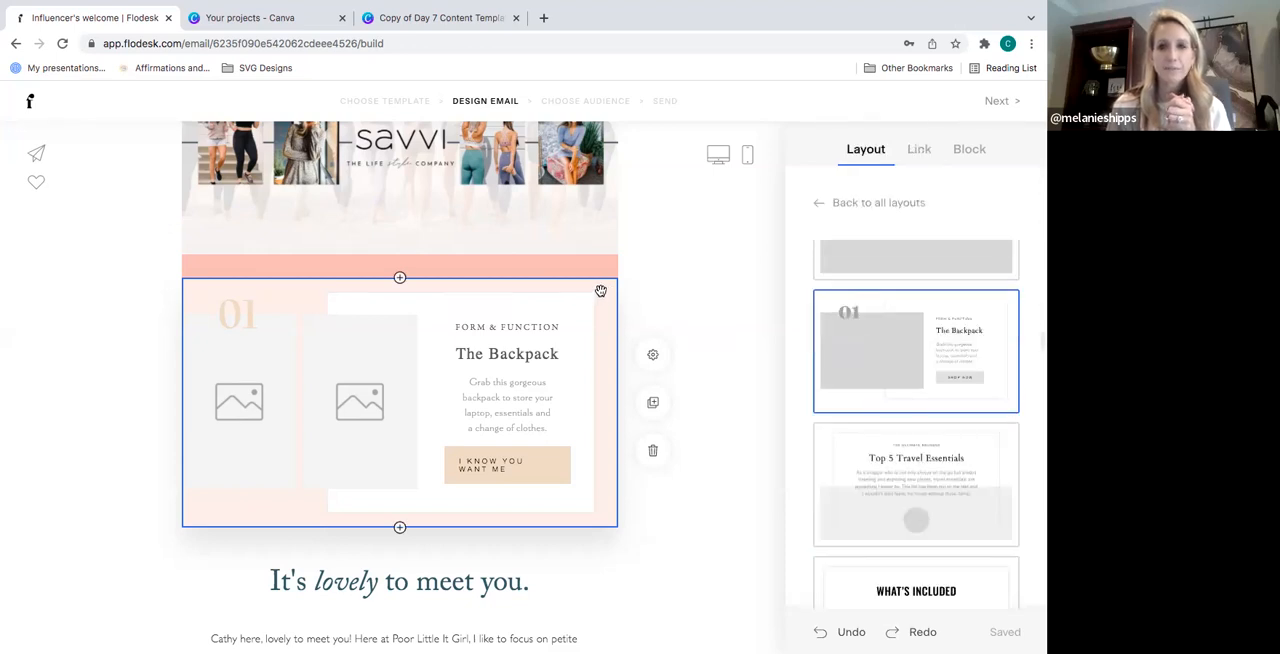
left_click(970, 151)
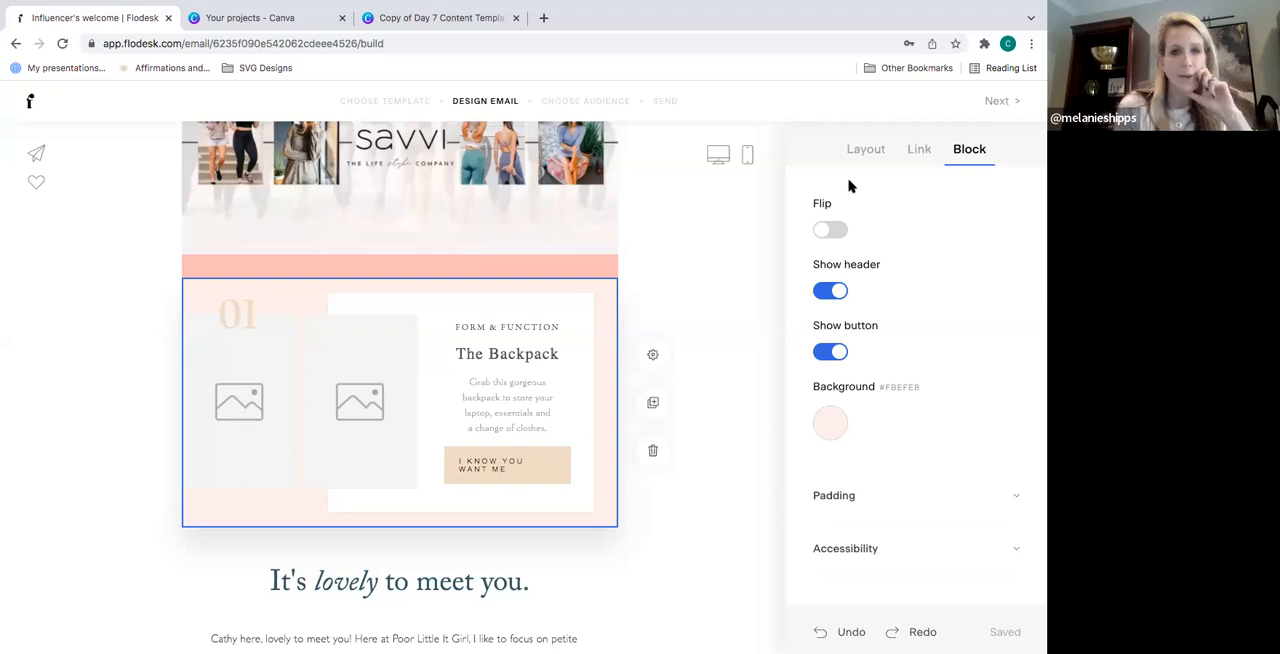
left_click(511, 195)
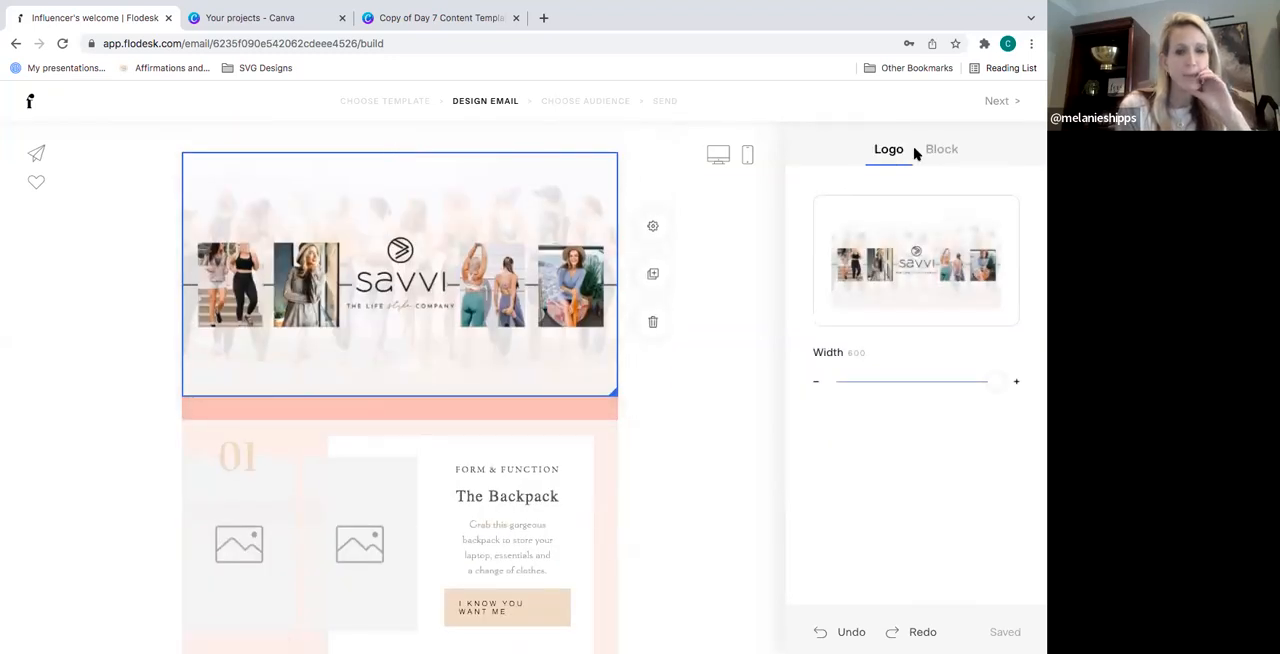
left_click(323, 440)
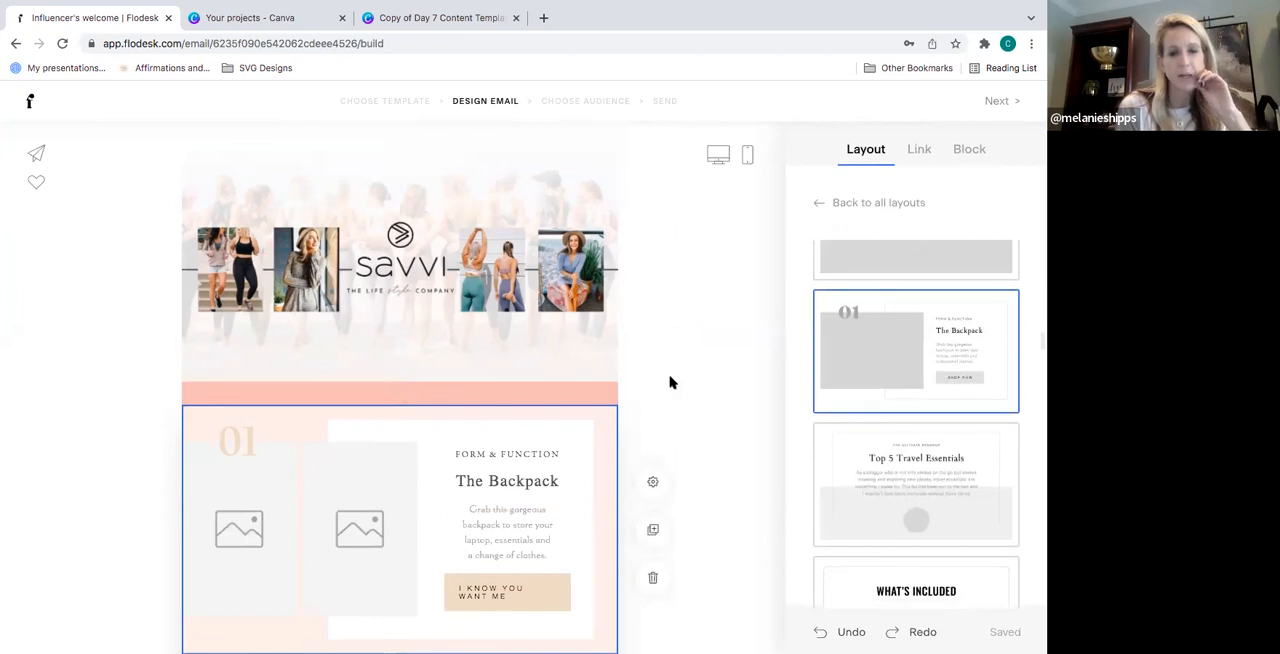
left_click(974, 150)
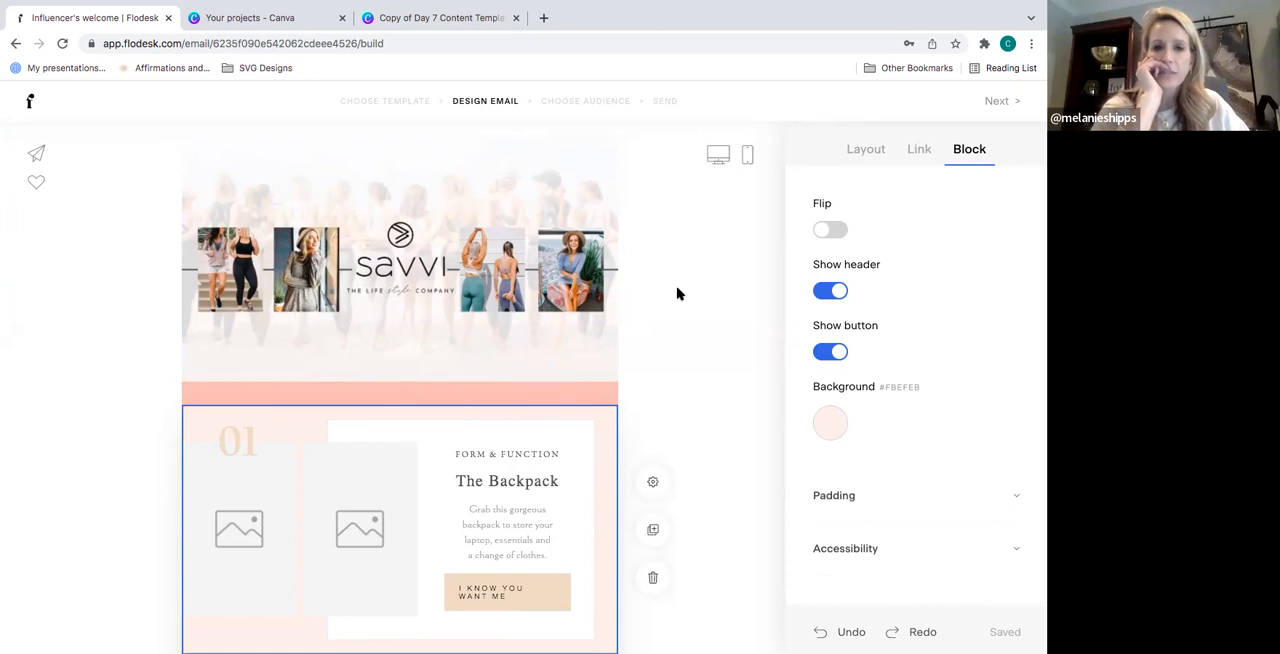
- Duplicate the Backpack block and open the block settings of the copy
scroll(677, 293, "down", 3)
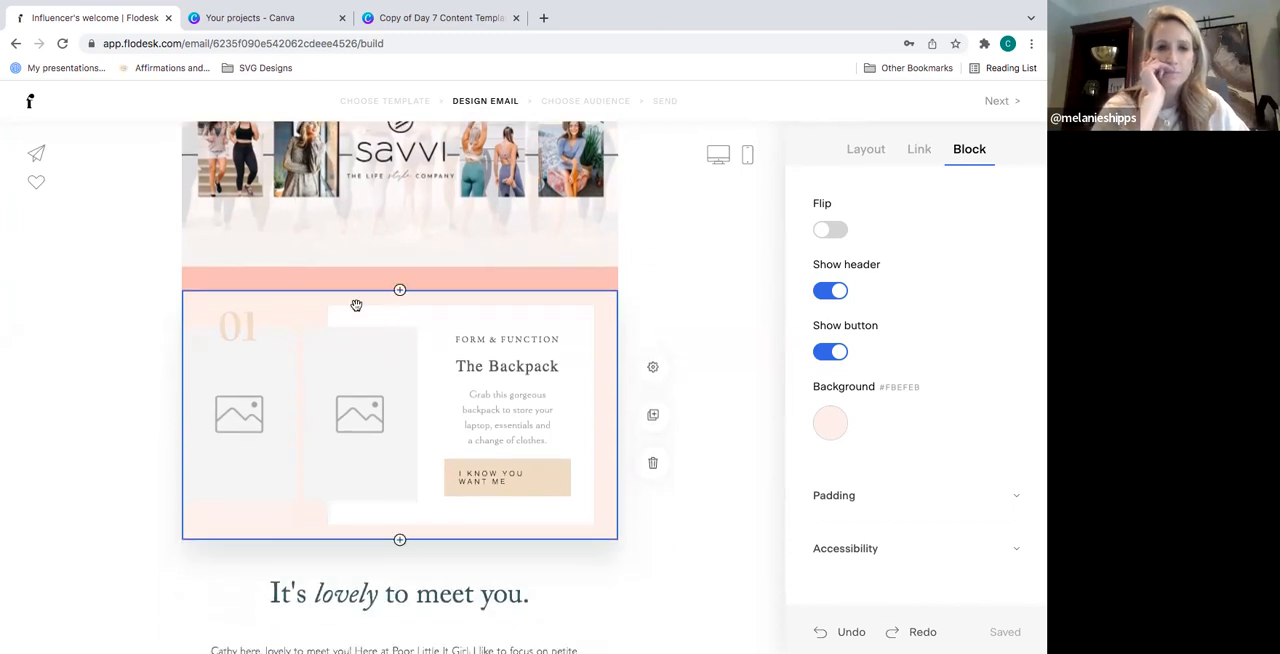
left_click(317, 305)
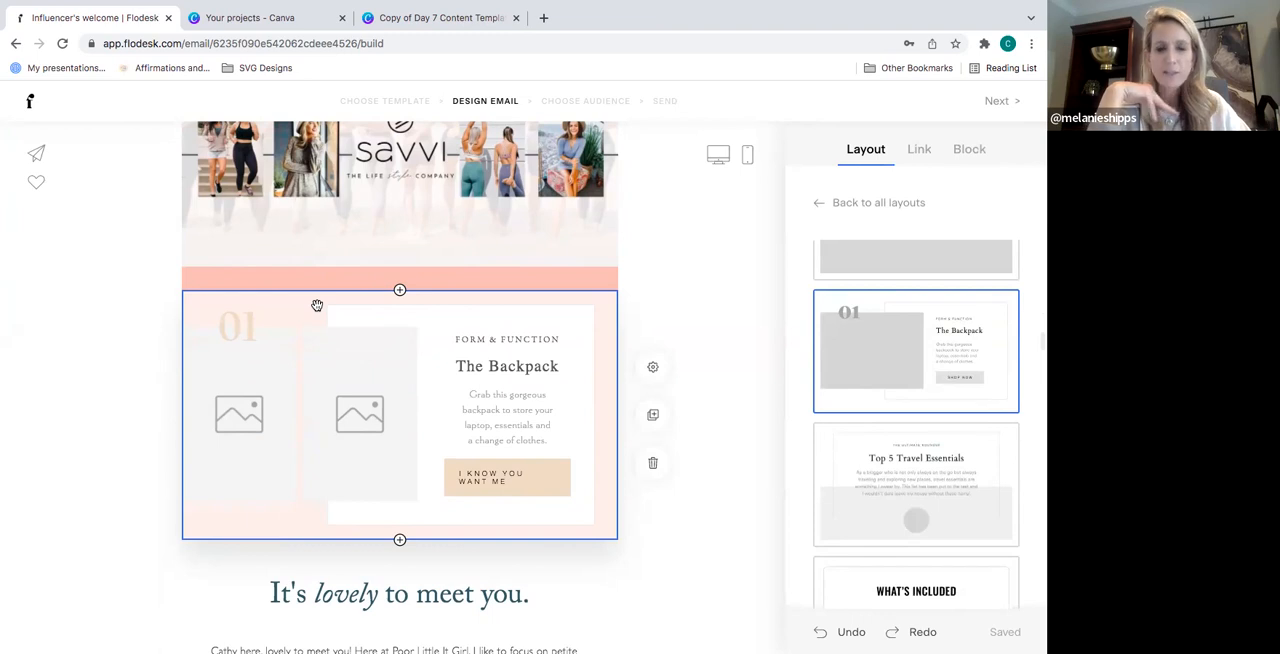
left_click(654, 416)
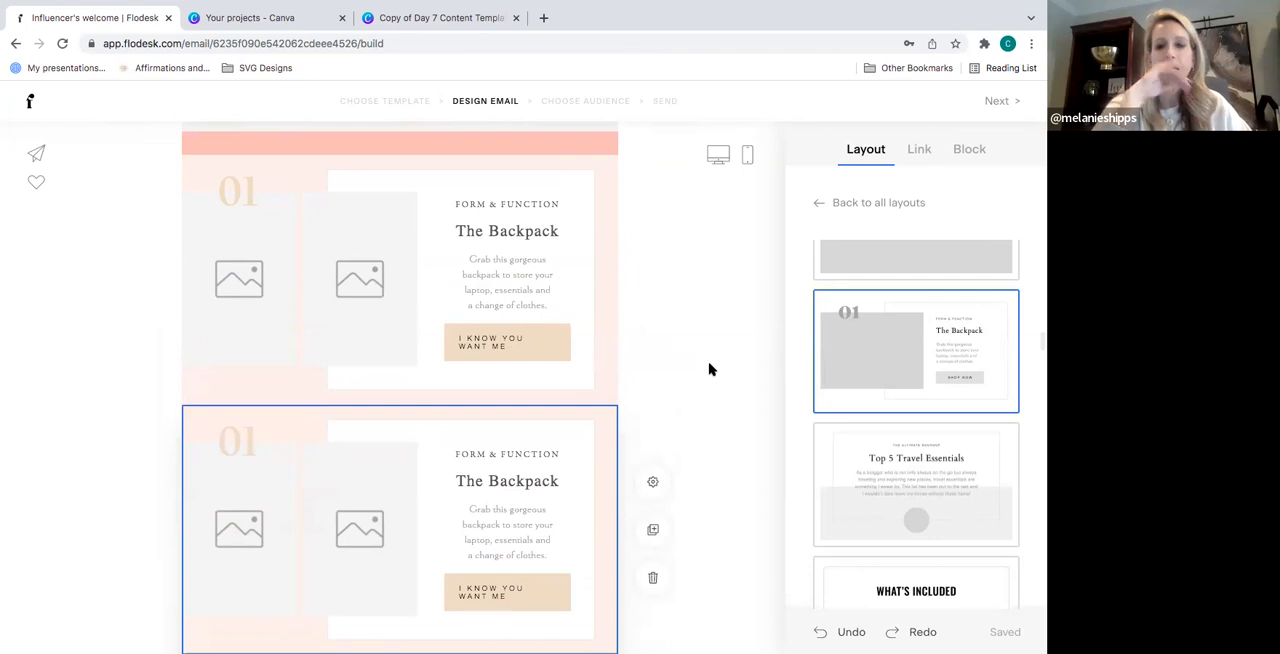
left_click(968, 157)
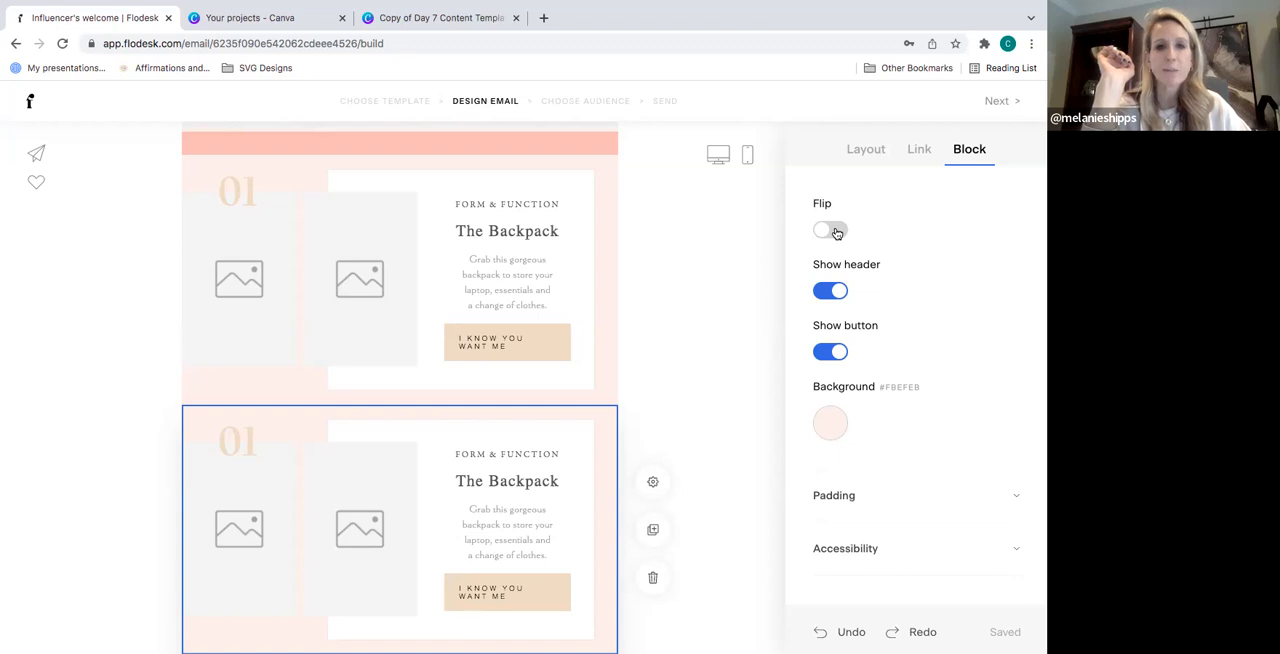
- Insert a spacer block between the original Backpack block and its copy
left_click(307, 179)
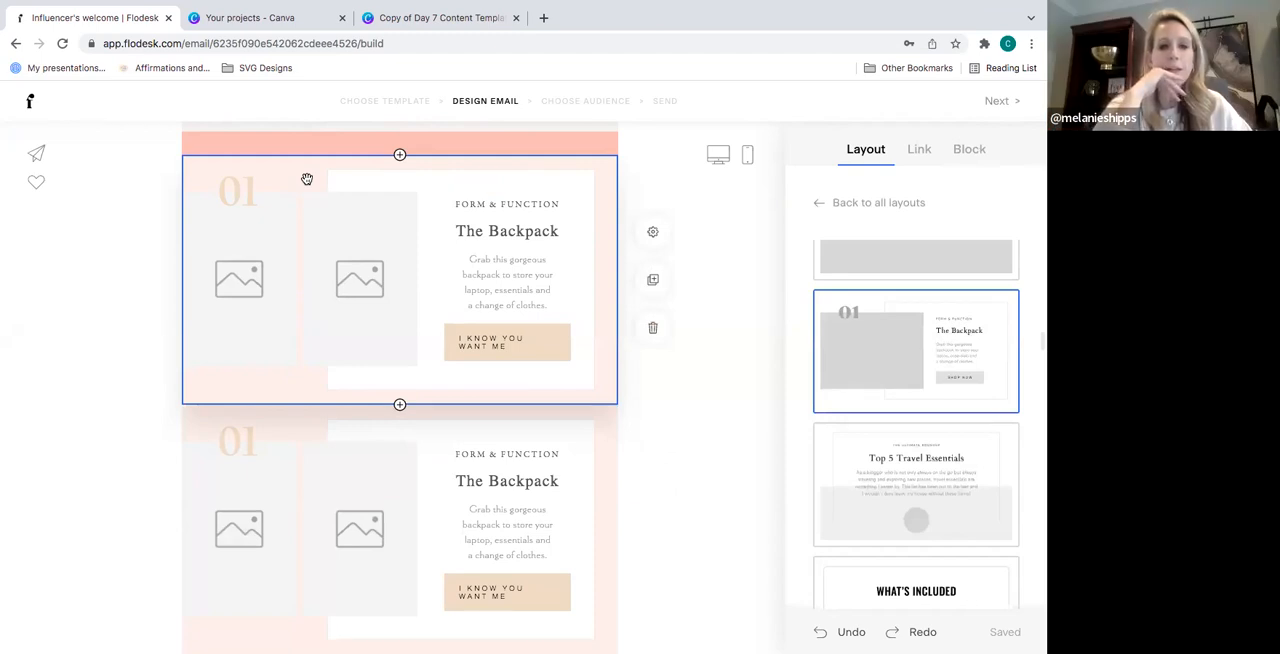
left_click(400, 406)
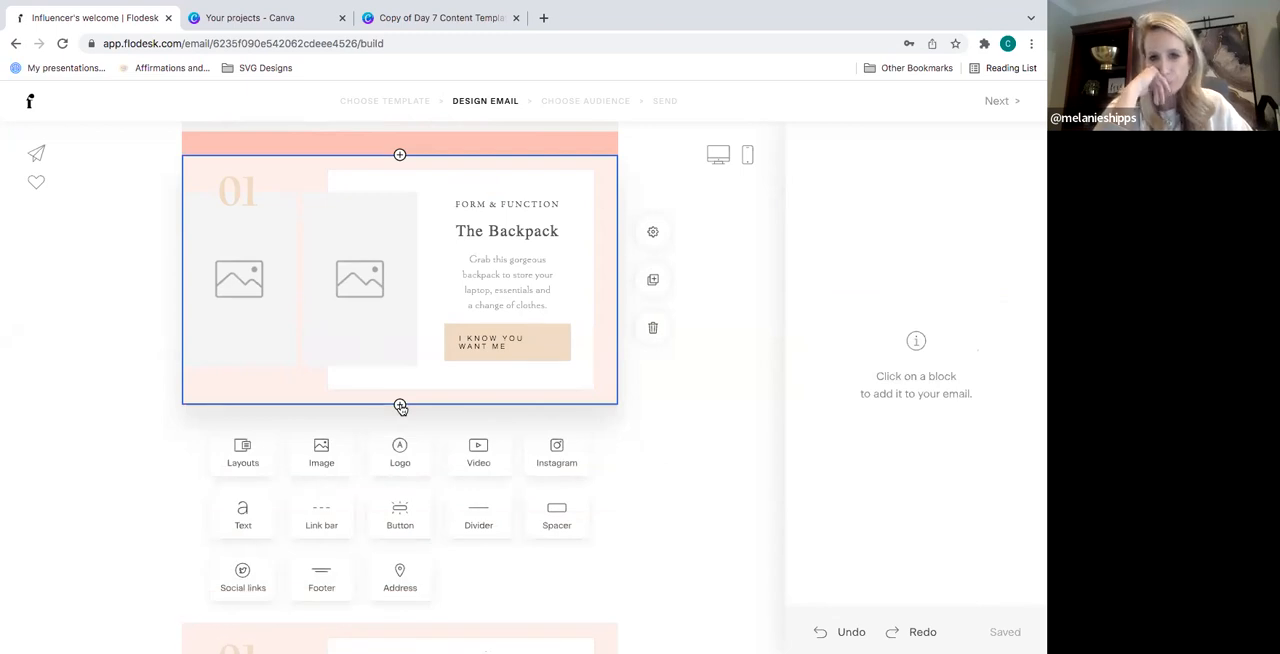
left_click(556, 521)
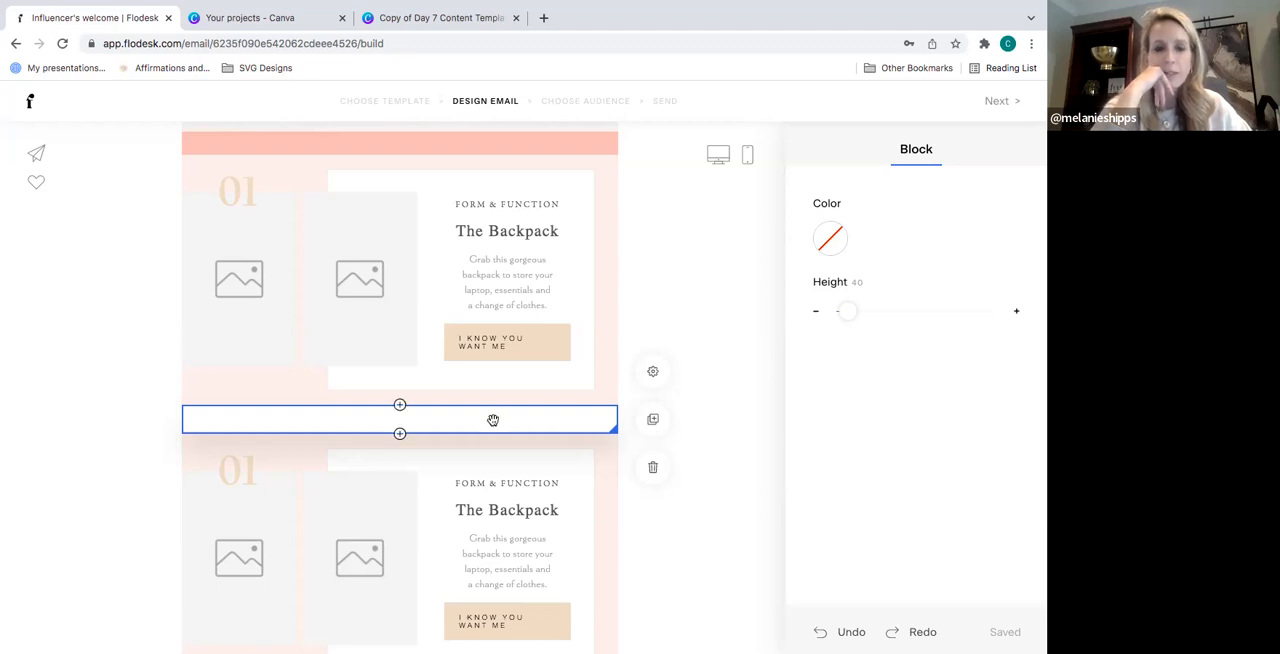
- Add a divider directly below the spacer and give its line a coral red color
left_click(399, 434)
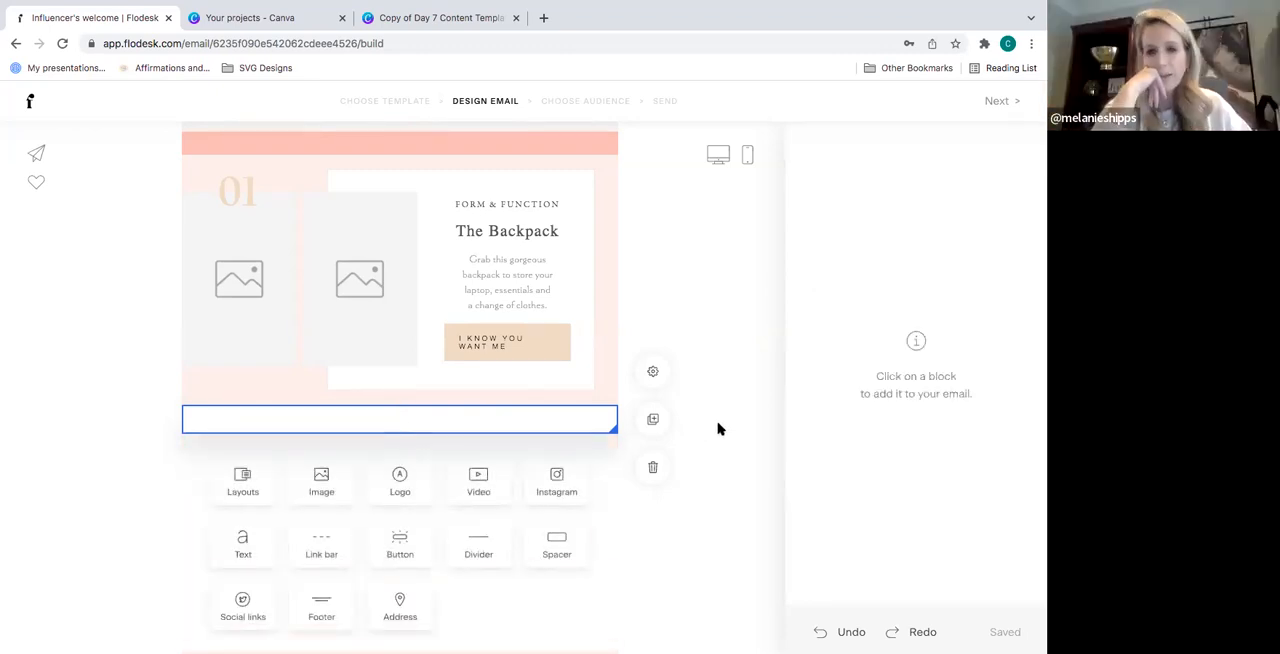
scroll(720, 429, "down", 1)
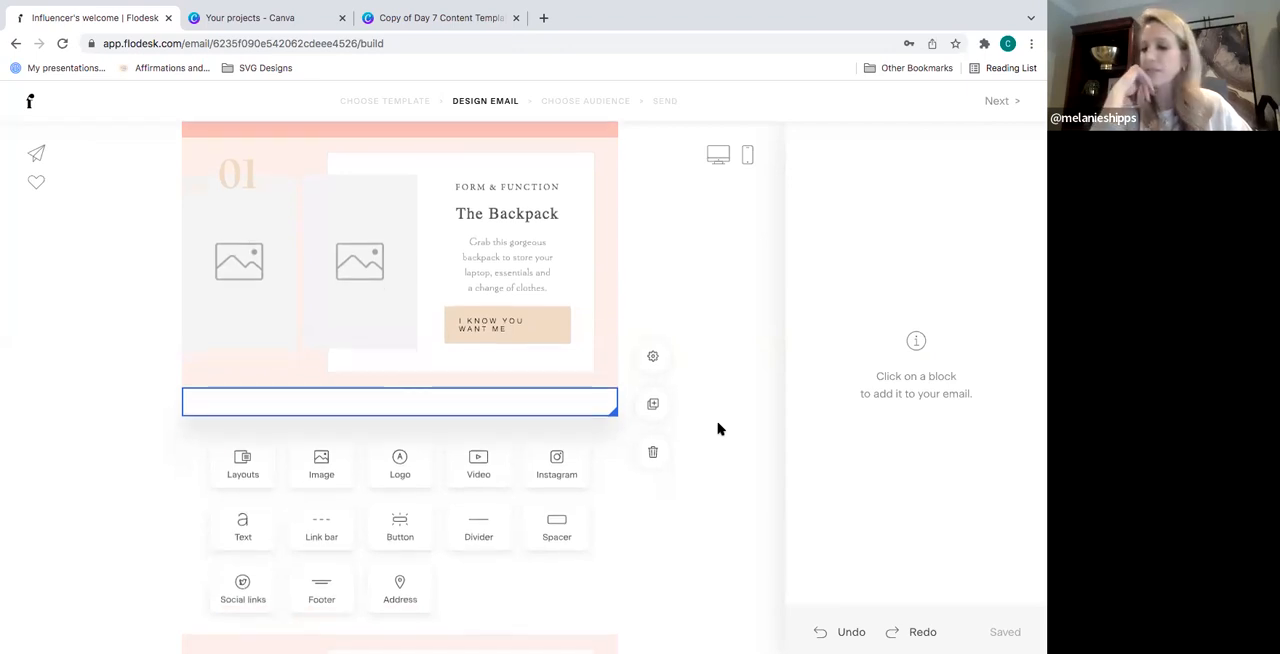
scroll(717, 428, "down", 1)
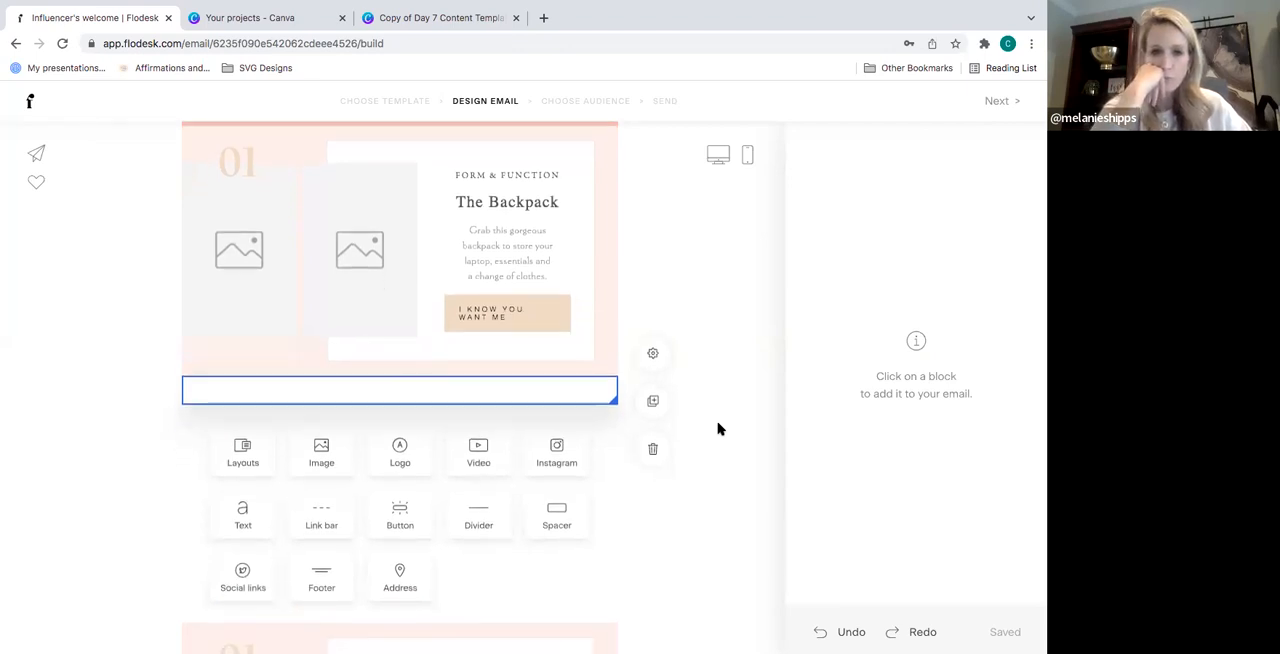
left_click(493, 517)
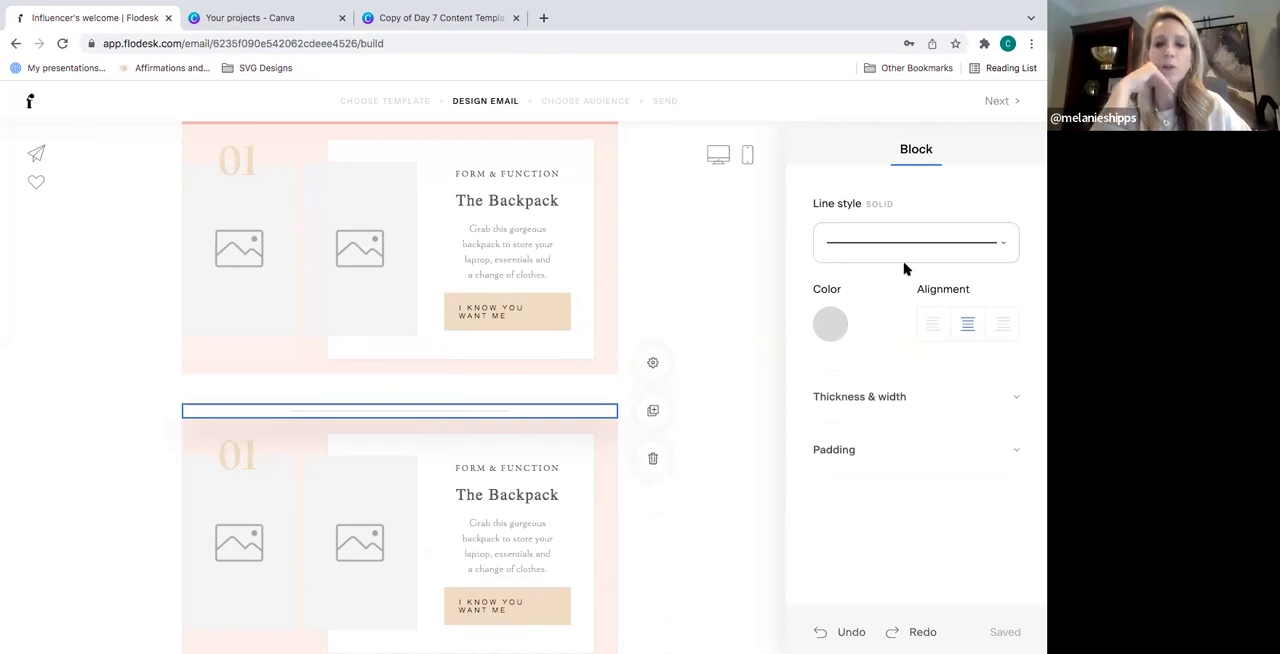
left_click(829, 325)
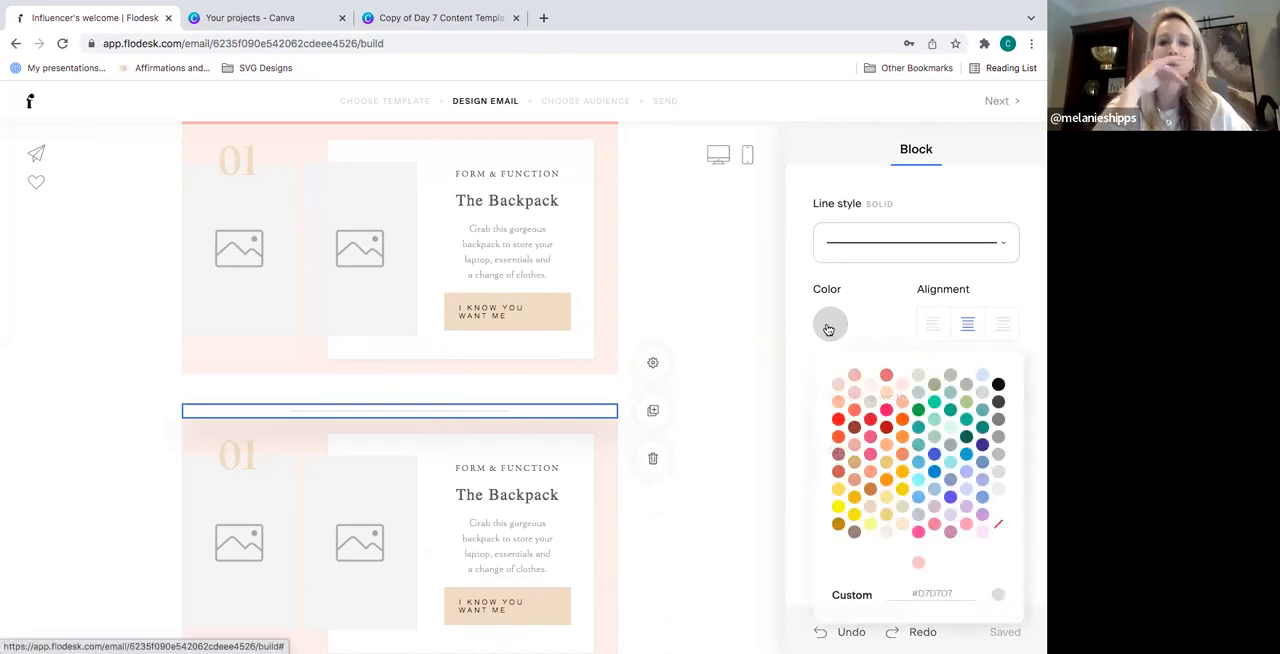
left_click(886, 376)
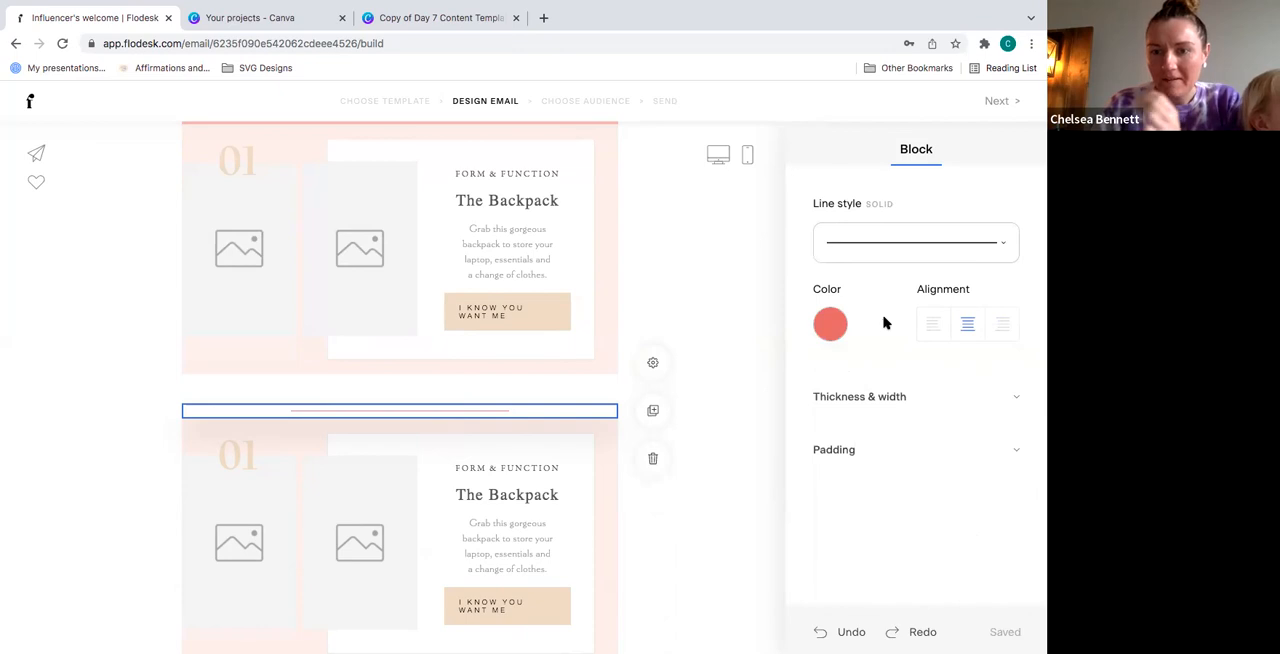
- Set the divider's width to 600 and thickness to 11, and change its line style to dotted
left_click(878, 398)
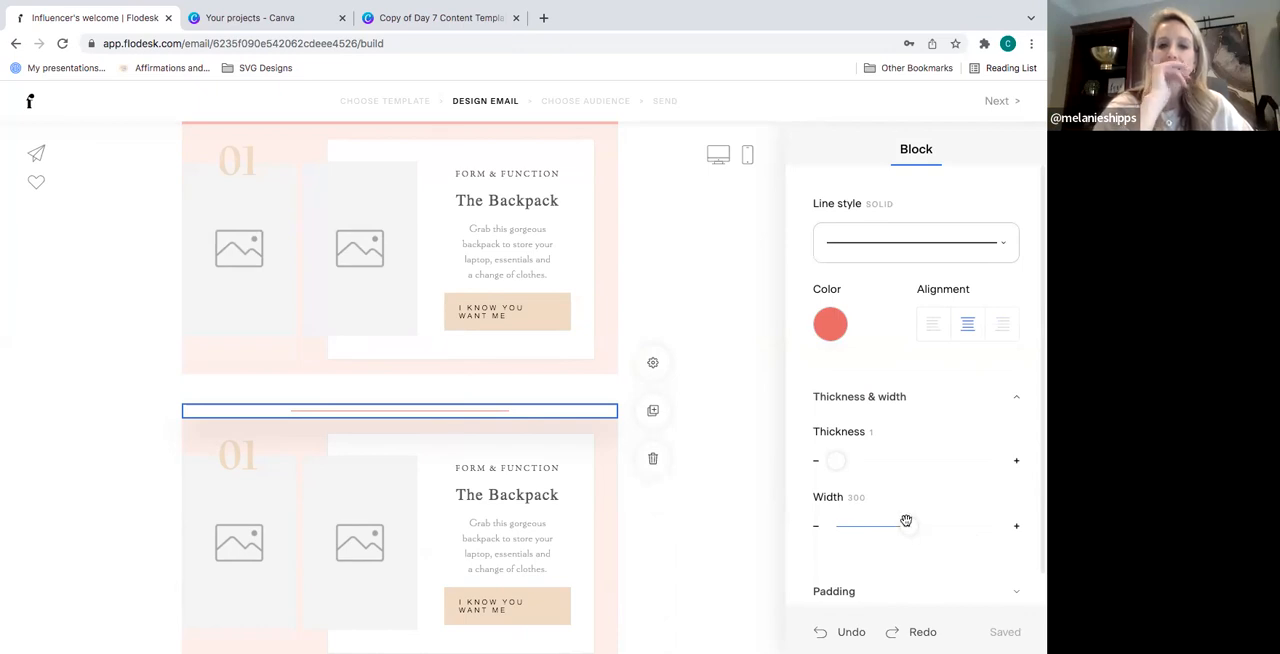
left_click_drag(909, 527, 1014, 531)
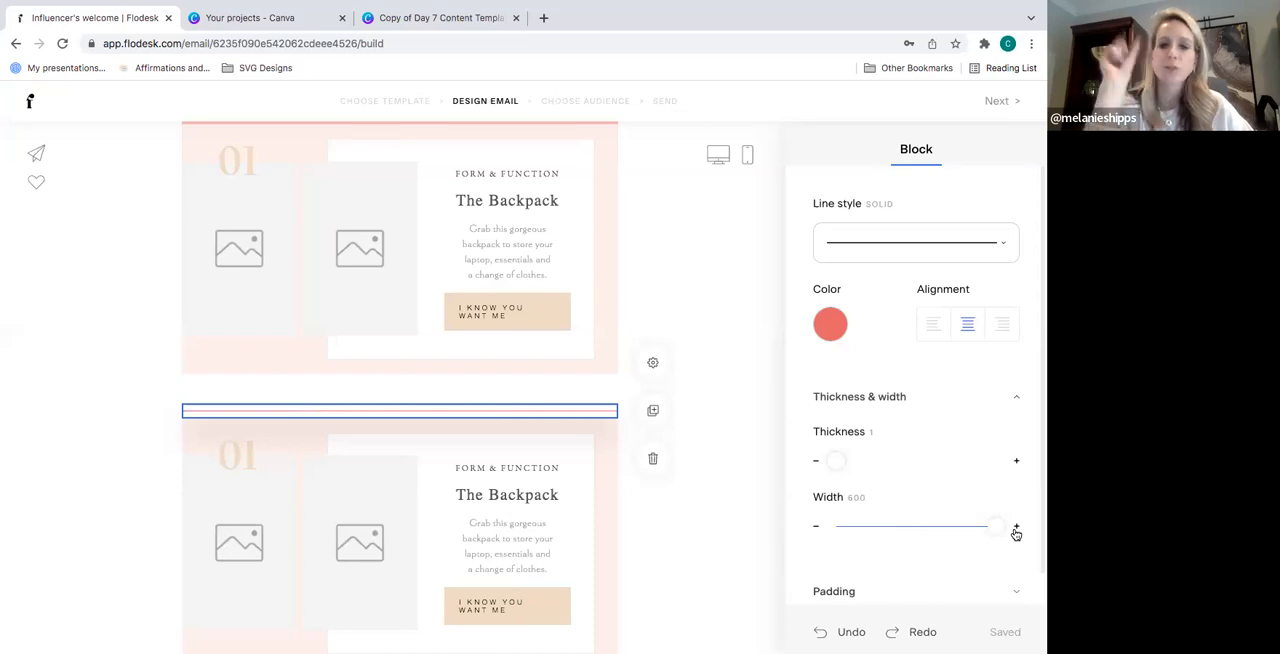
mouse_move(836, 460)
left_mouse_down()
mouse_move(862, 460)
mouse_move(842, 464)
left_mouse_up()
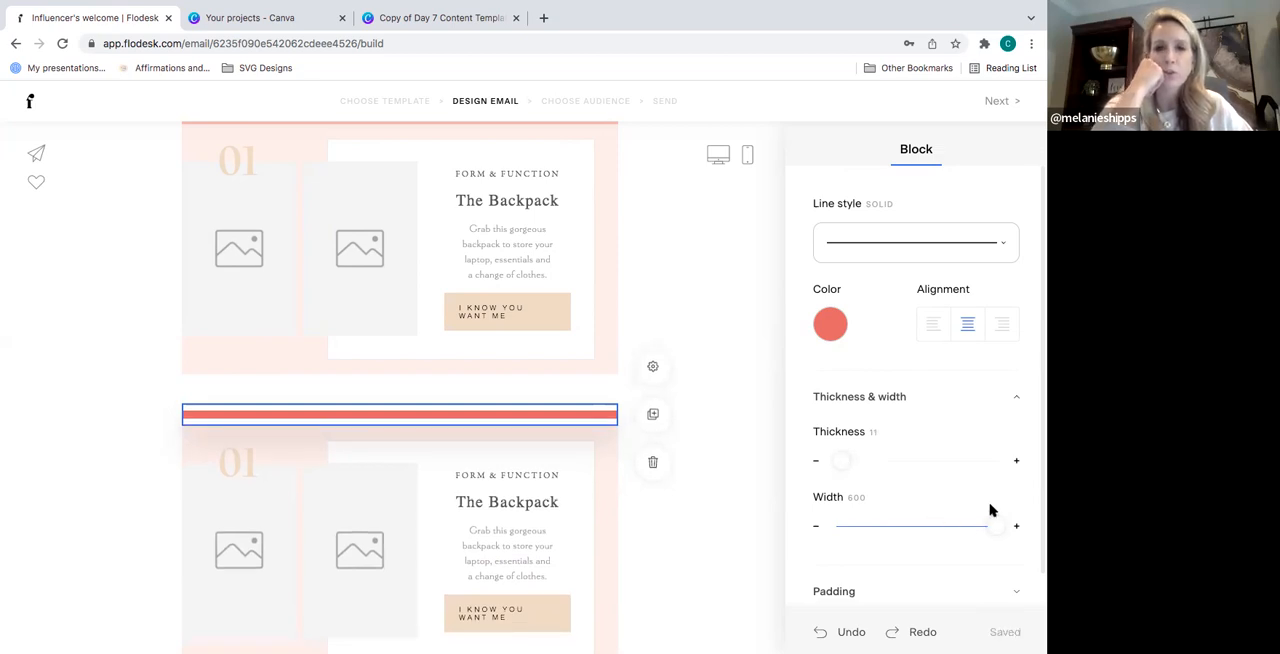
left_click(1004, 249)
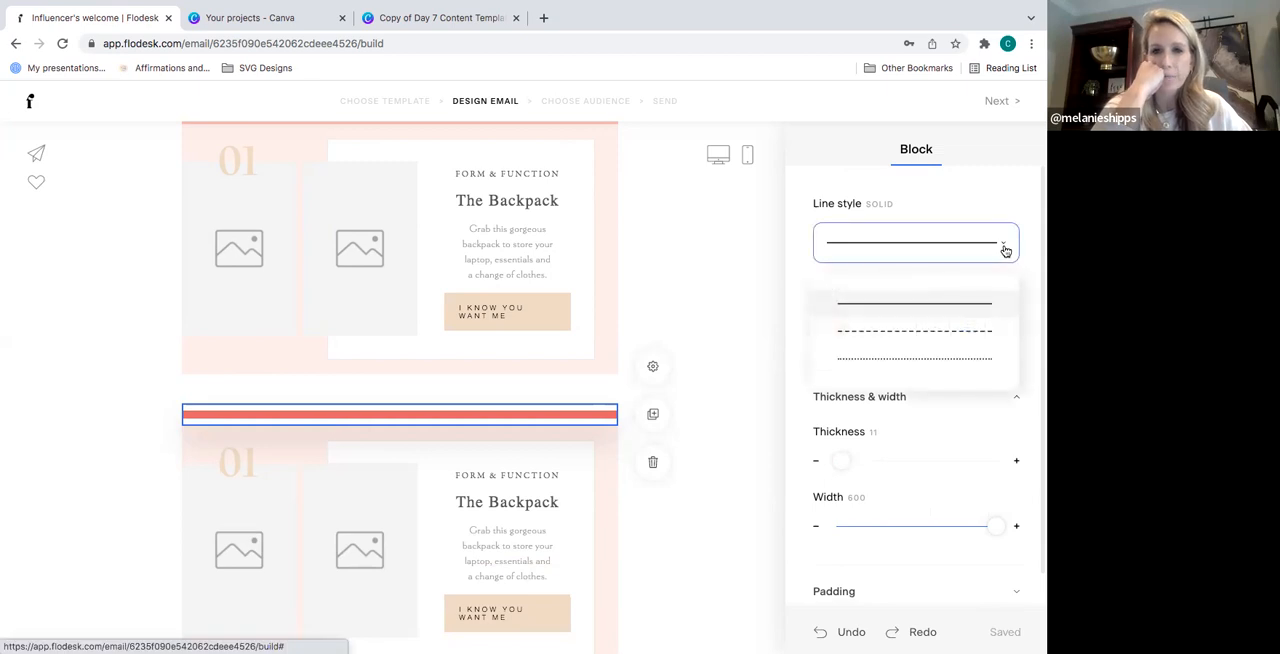
left_click(953, 360)
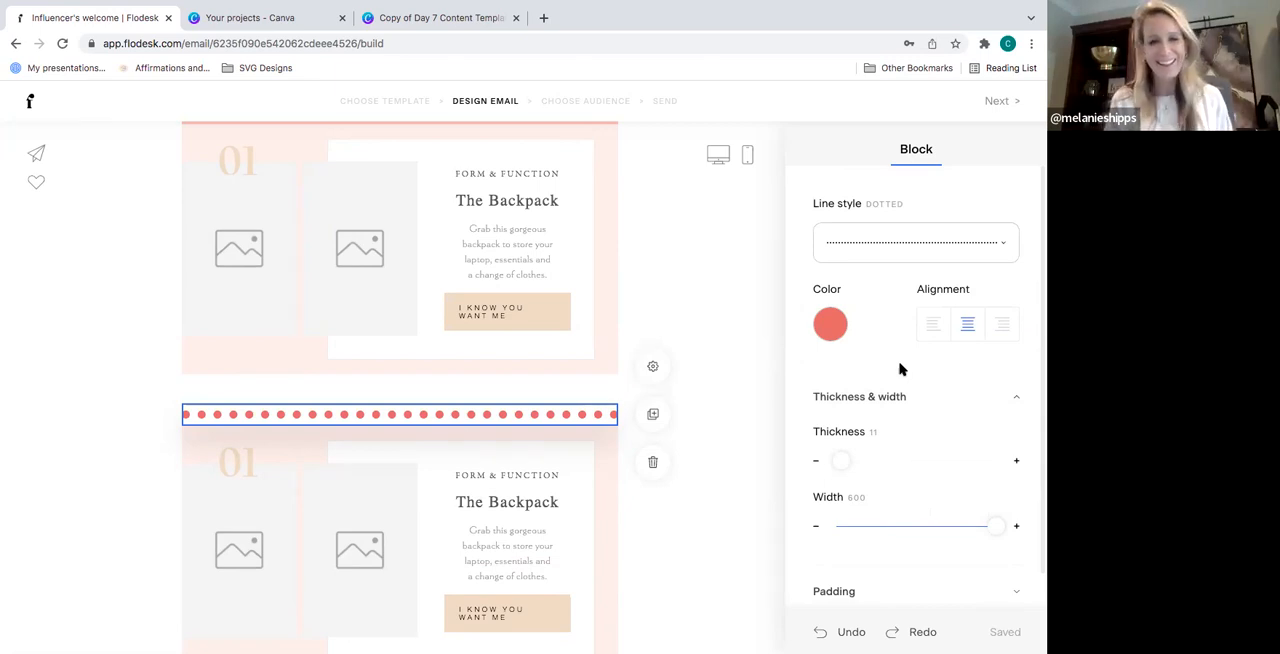
left_click(597, 615)
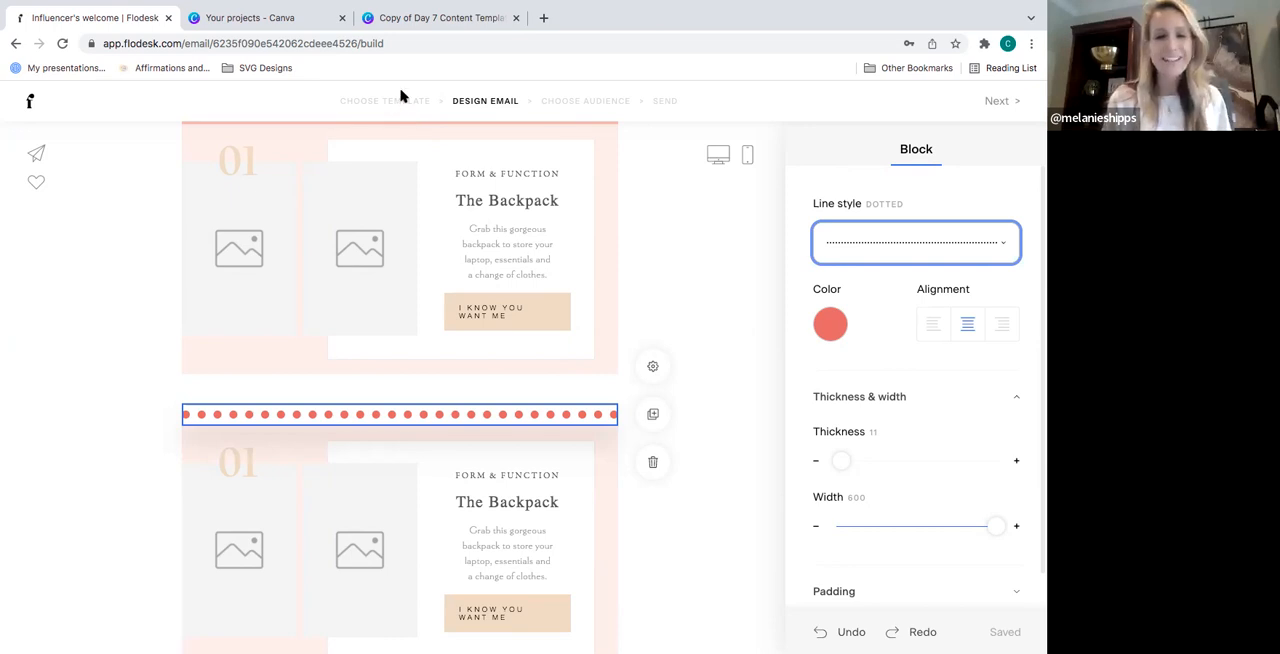
- Open the web address link settings of the "Download the guide" button
scroll(747, 299, "down", 1)
scroll(747, 299, "down", 5)
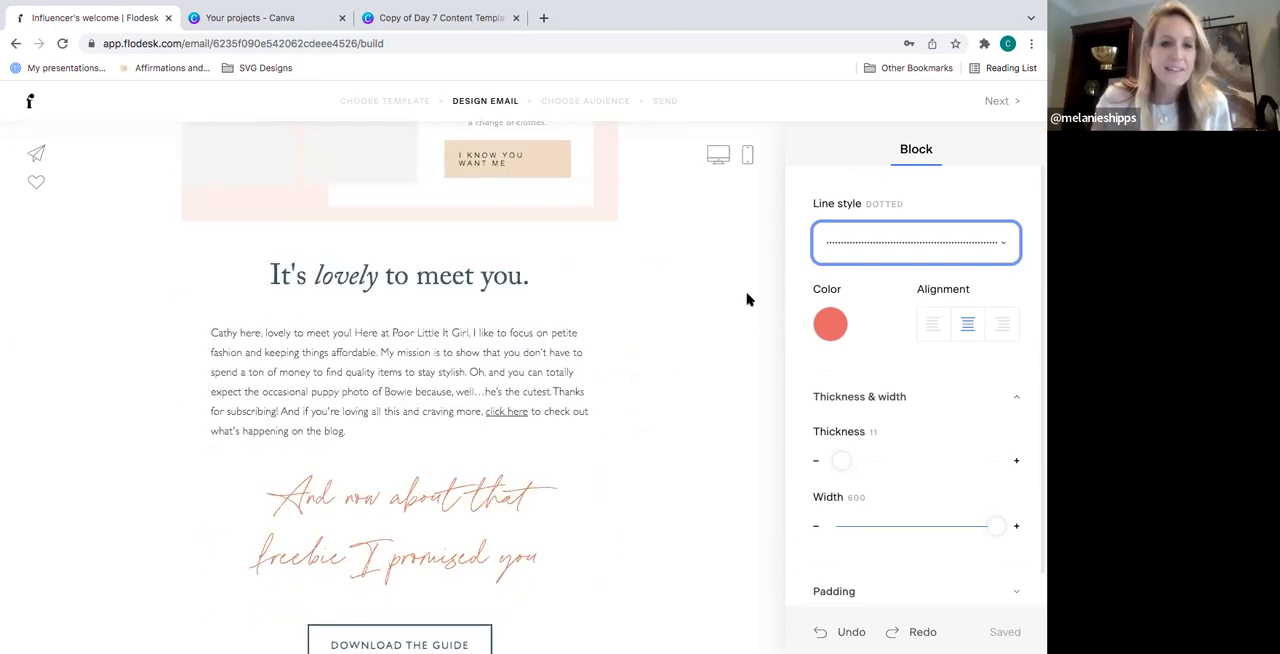
scroll(747, 299, "down", 1)
scroll(747, 299, "down", 1)
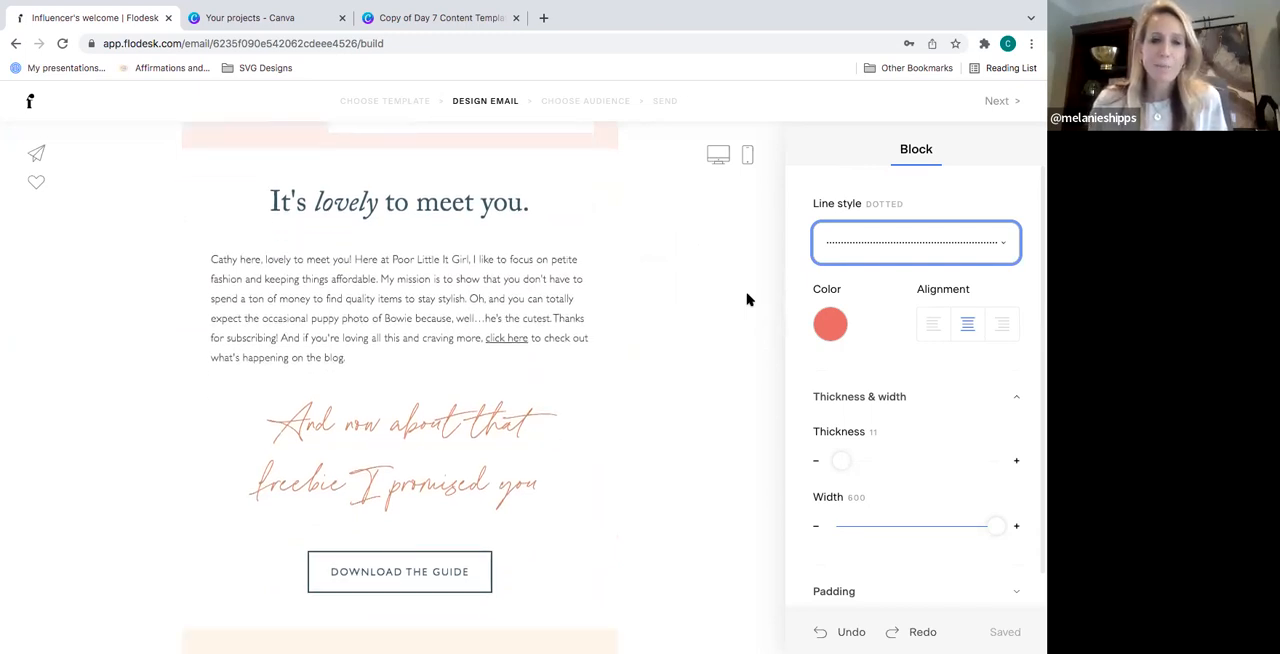
scroll(747, 299, "down", 1)
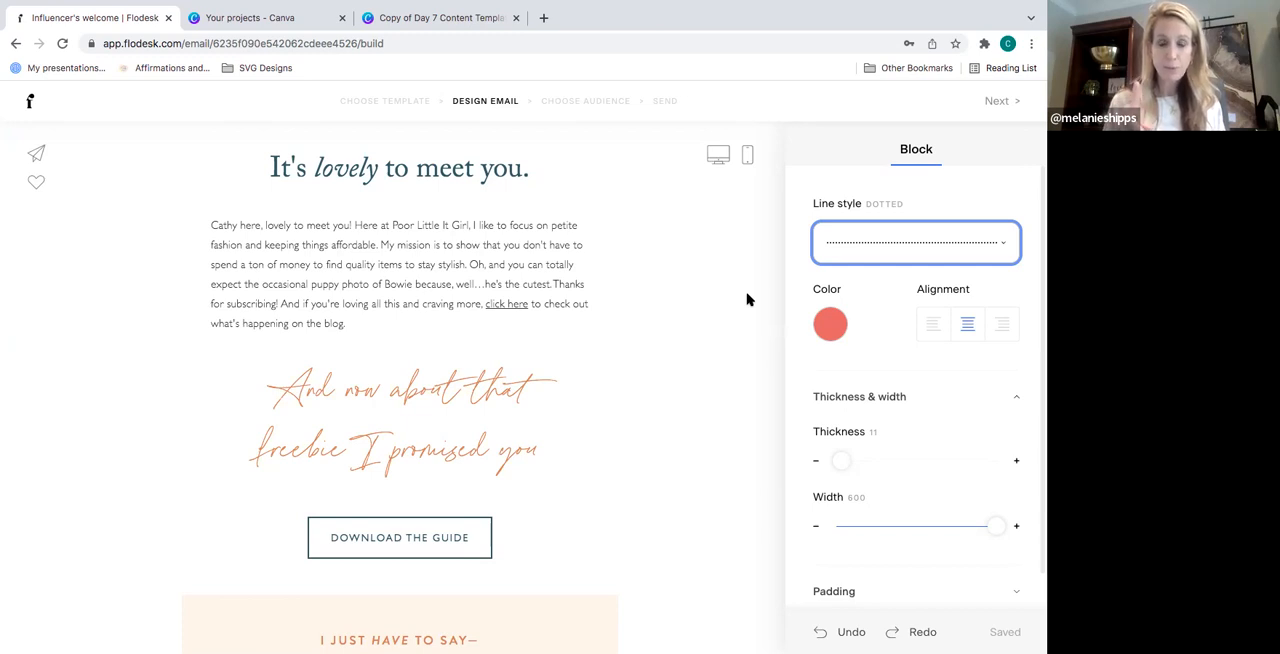
left_click(404, 539)
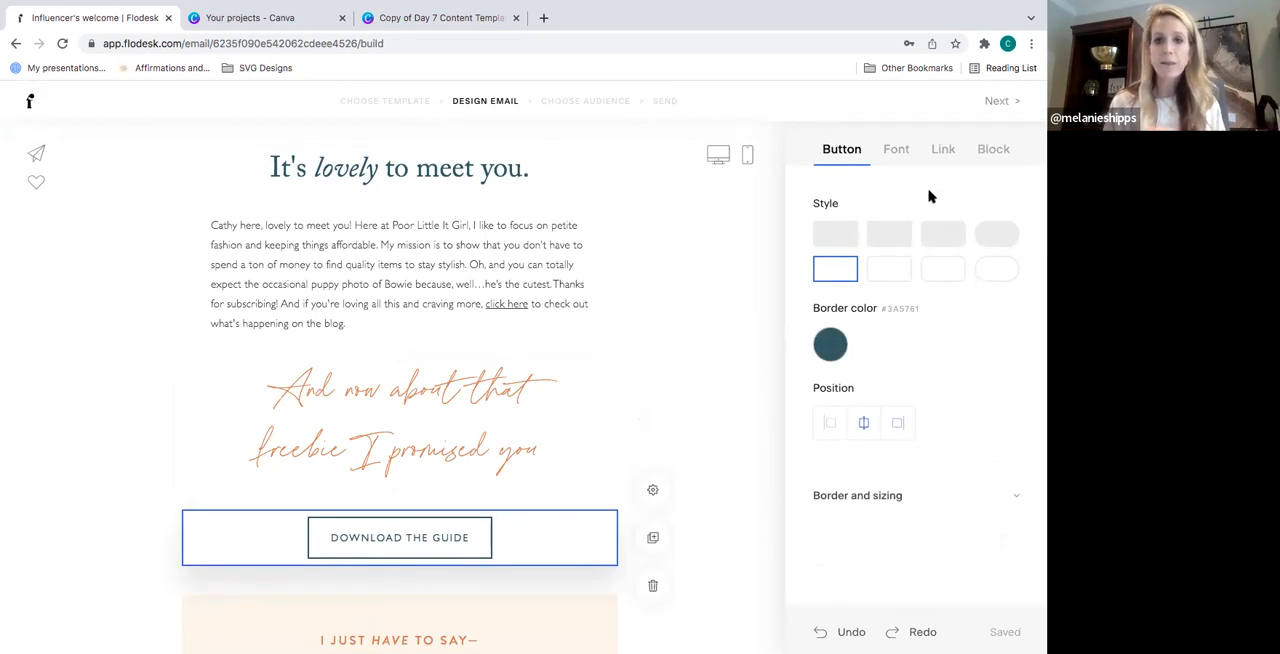
left_click(945, 152)
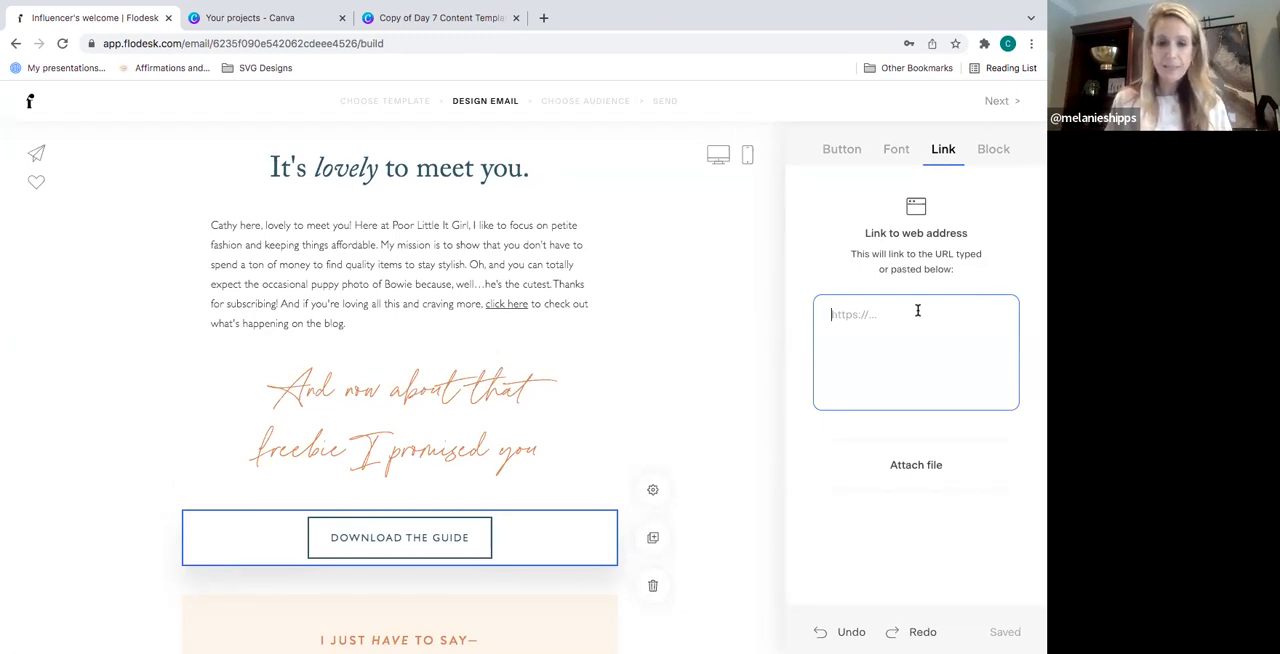
- Replace the sample name in the handwritten signature under "With so much love," with the sender's own short first name
scroll(697, 350, "down", 3)
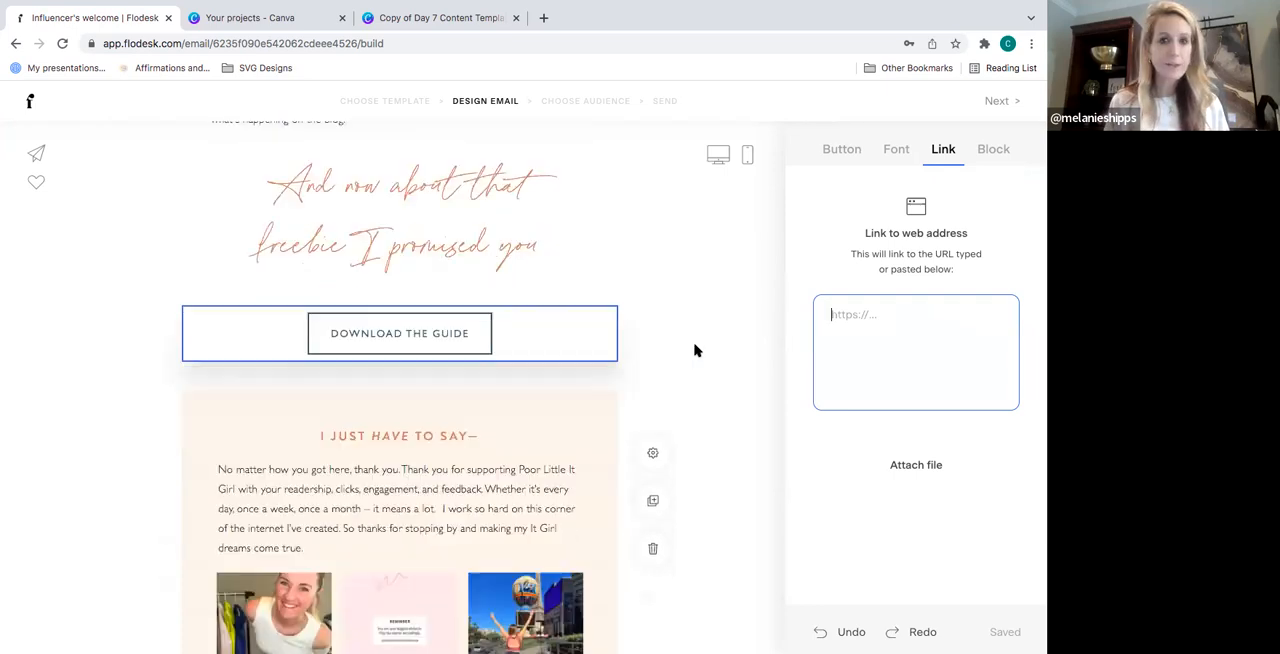
scroll(697, 350, "down", 7)
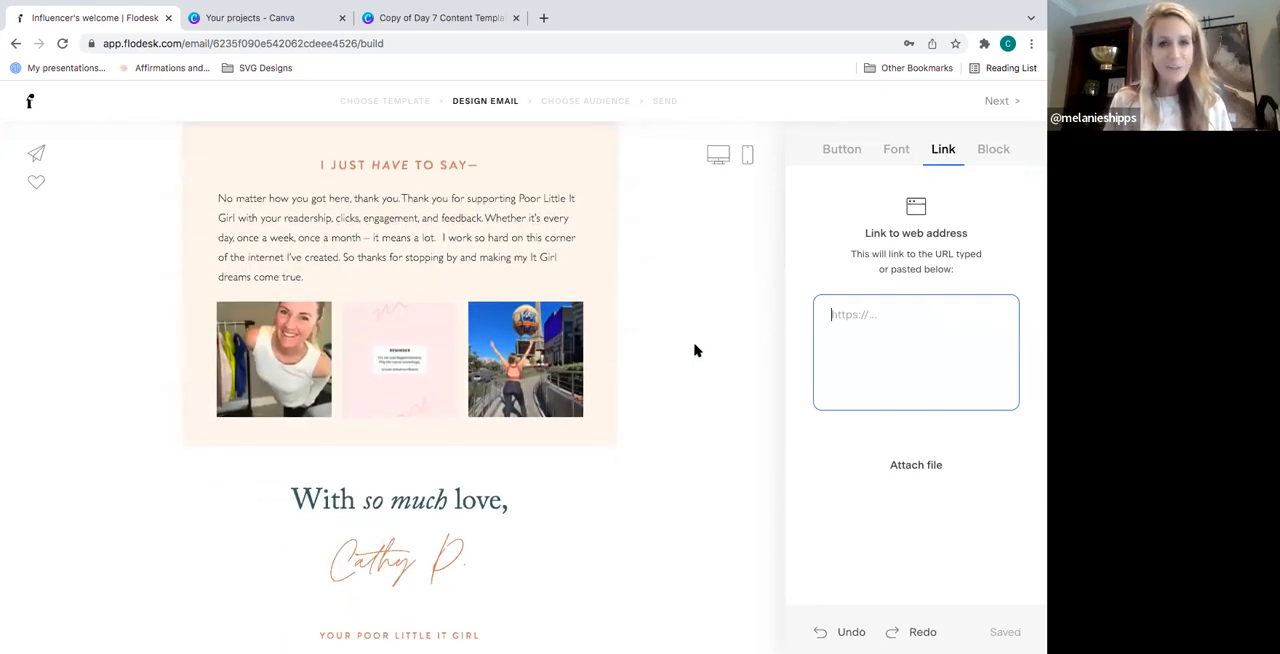
scroll(697, 350, "down", 1)
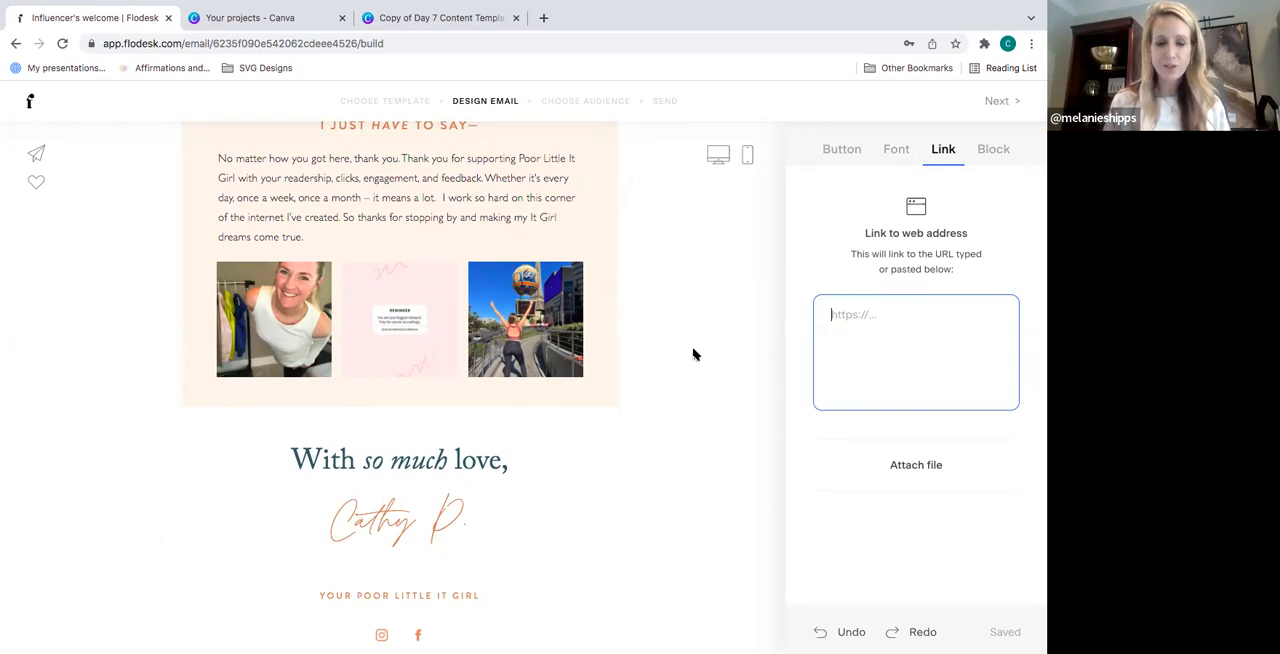
scroll(693, 354, "down", 1)
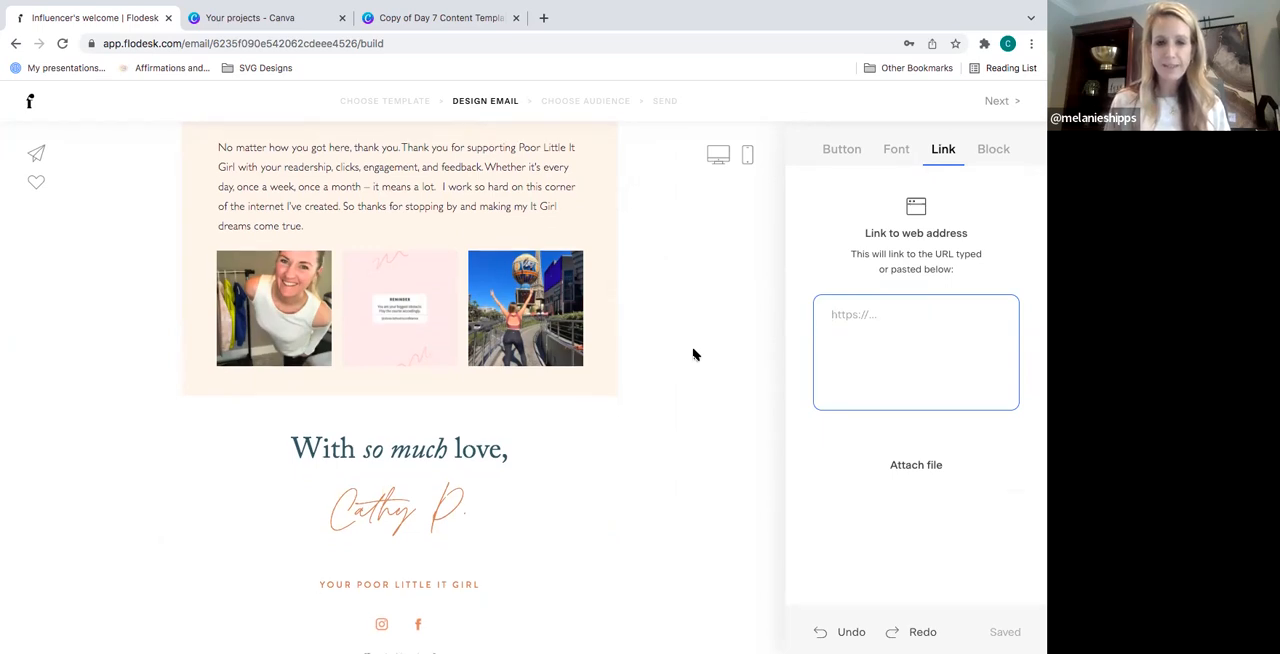
left_click(461, 507)
key("BackSpace")
key("BackSpace")
key("BackSpace")
key("BackSpace")
key("BackSpace")
key("BackSpace")
type("h")
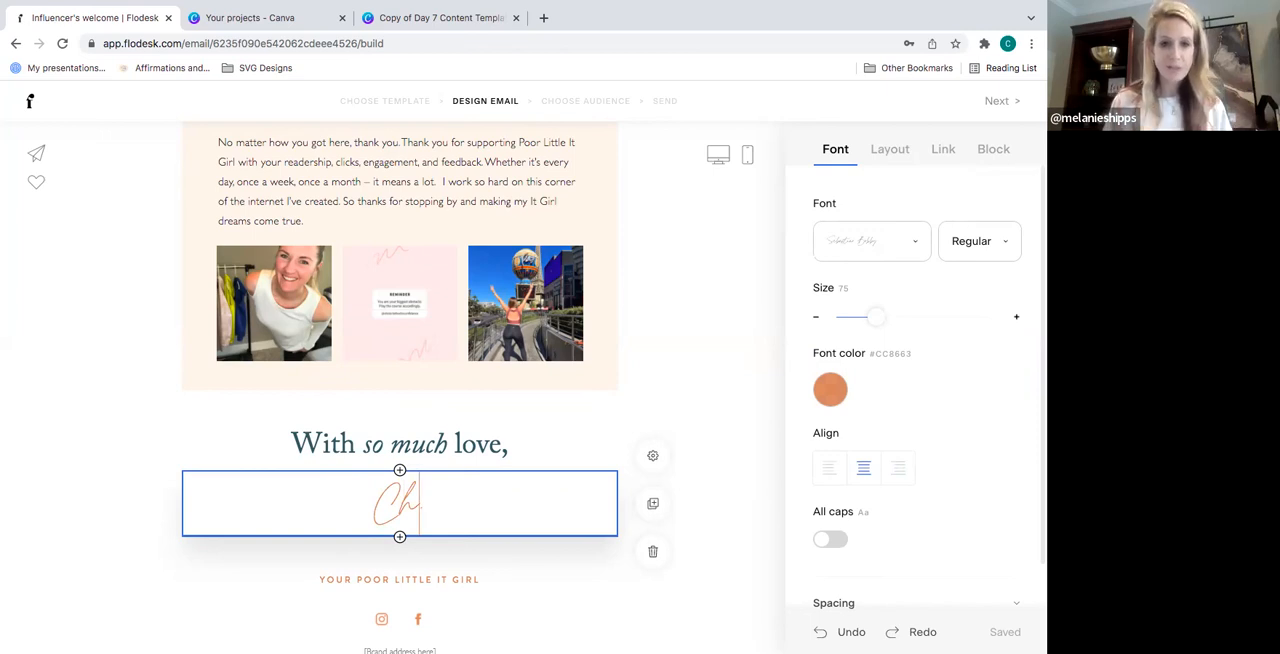
type("els")
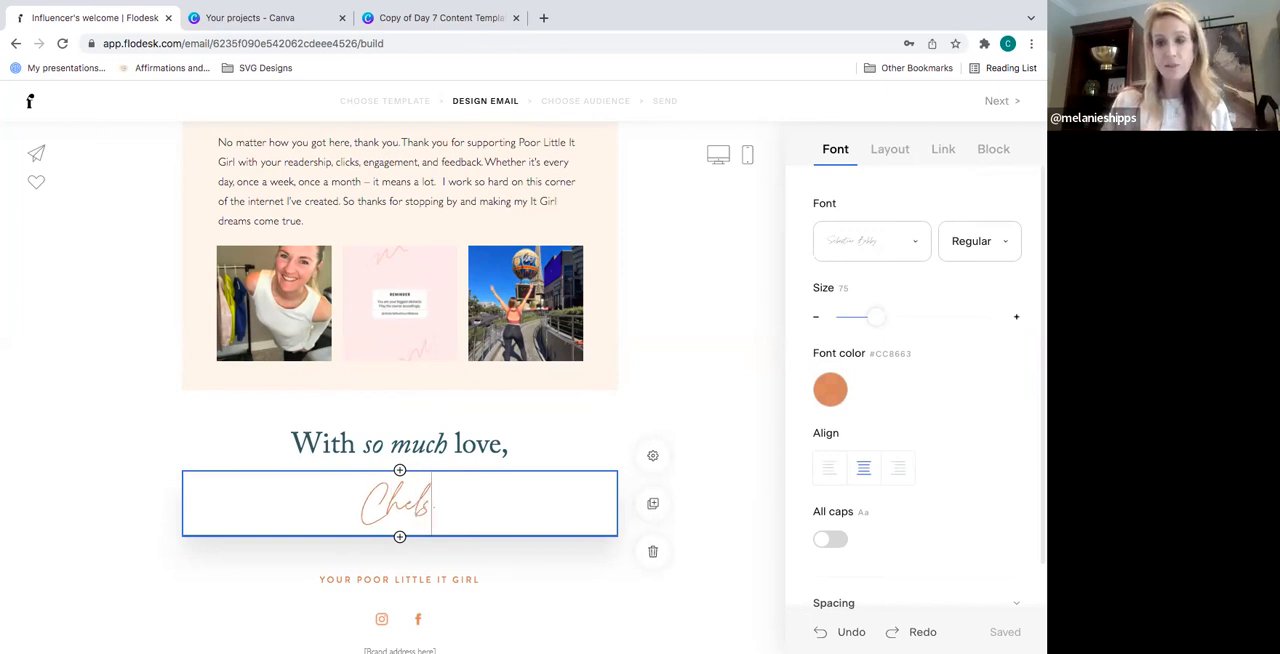
left_click(691, 400)
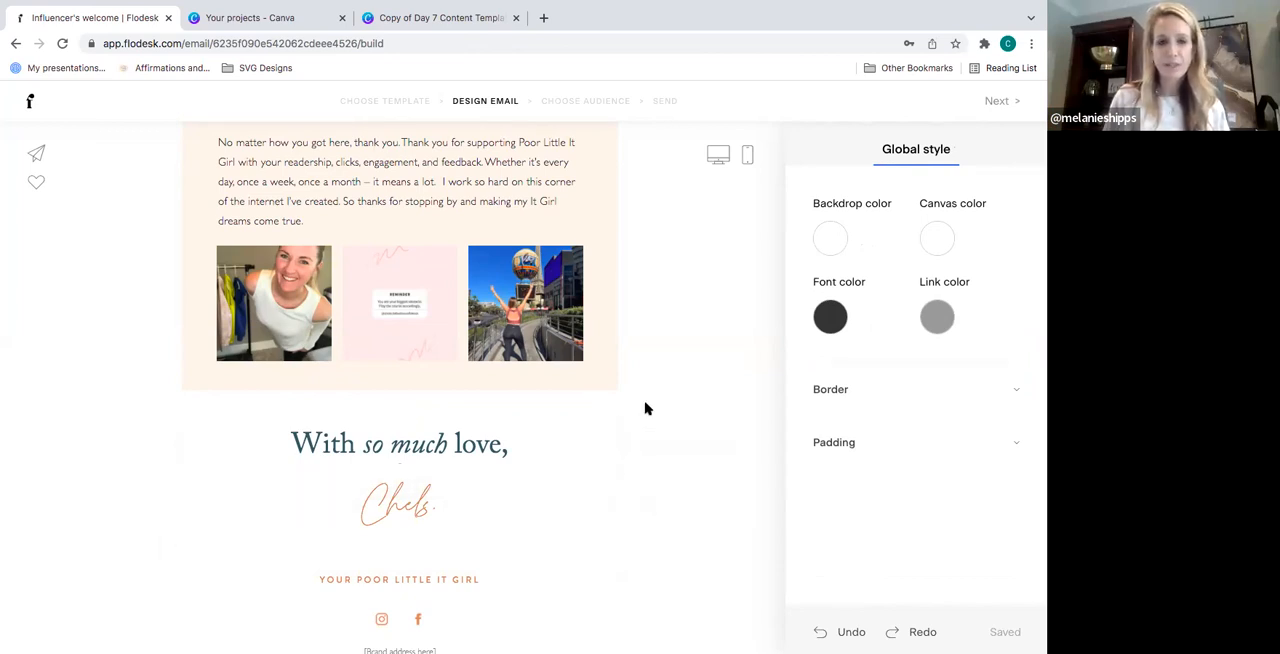
- Take the browser window out of full-screen mode and bring the end of the email into view
scroll(645, 408, "down", 1)
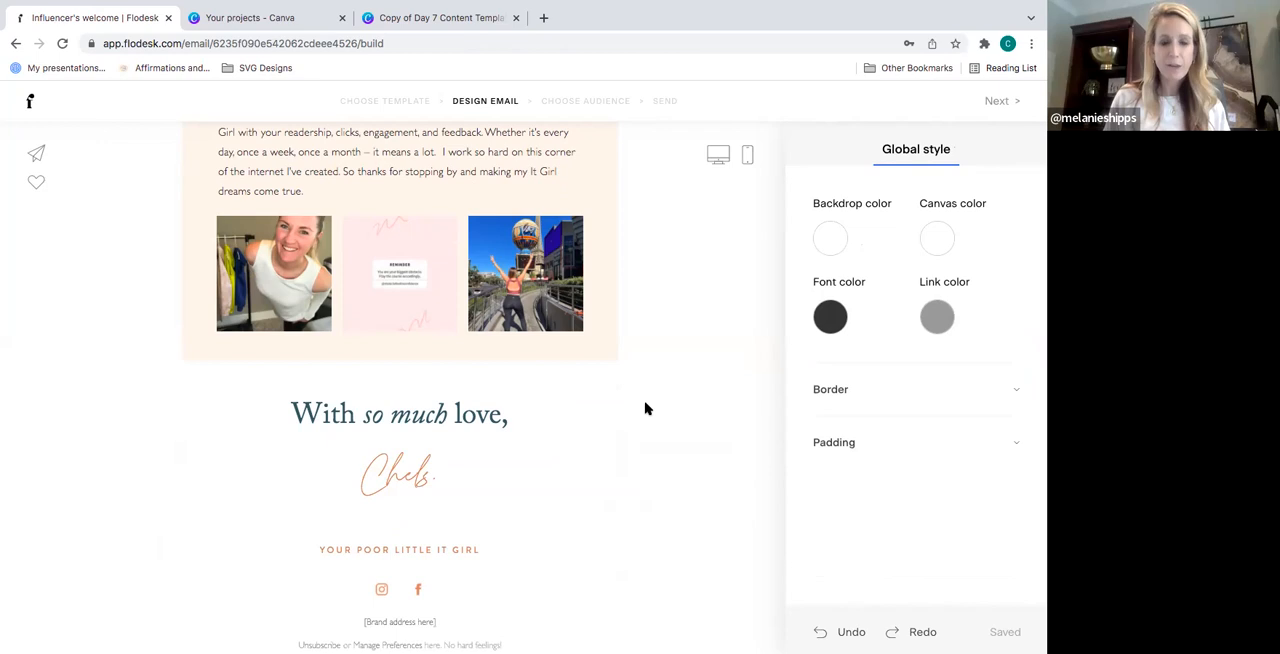
scroll(645, 408, "down", 1)
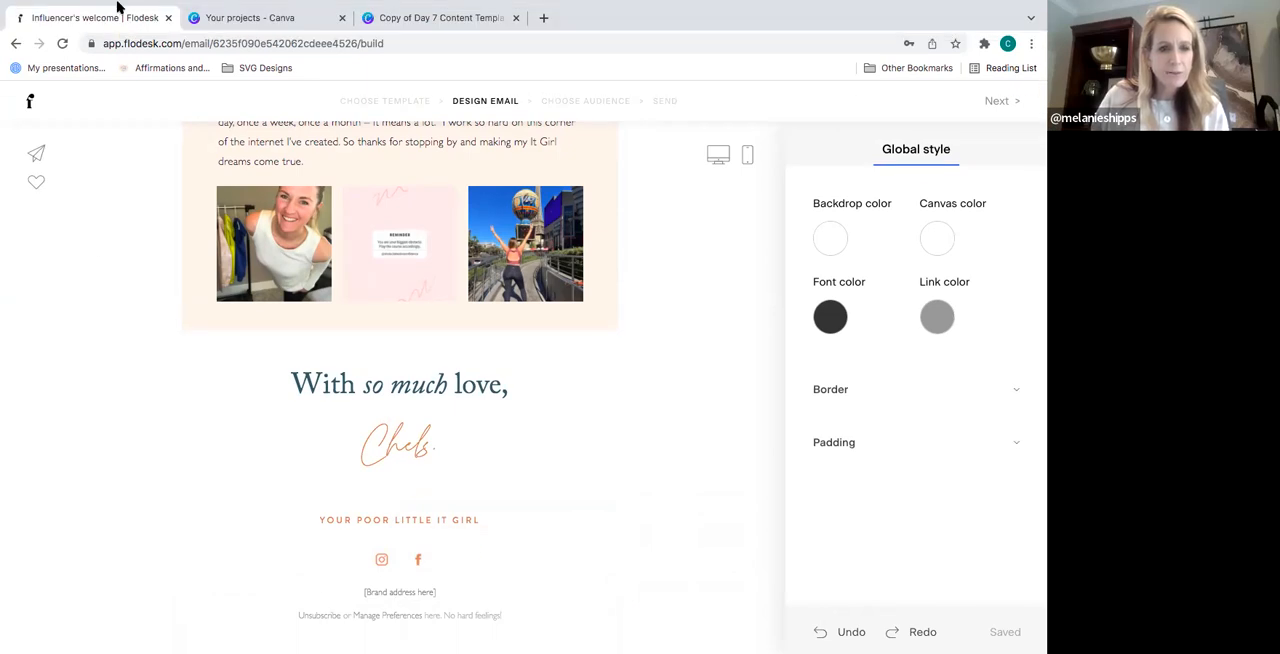
mouse_move(113, 2)
left_click(42, 24)
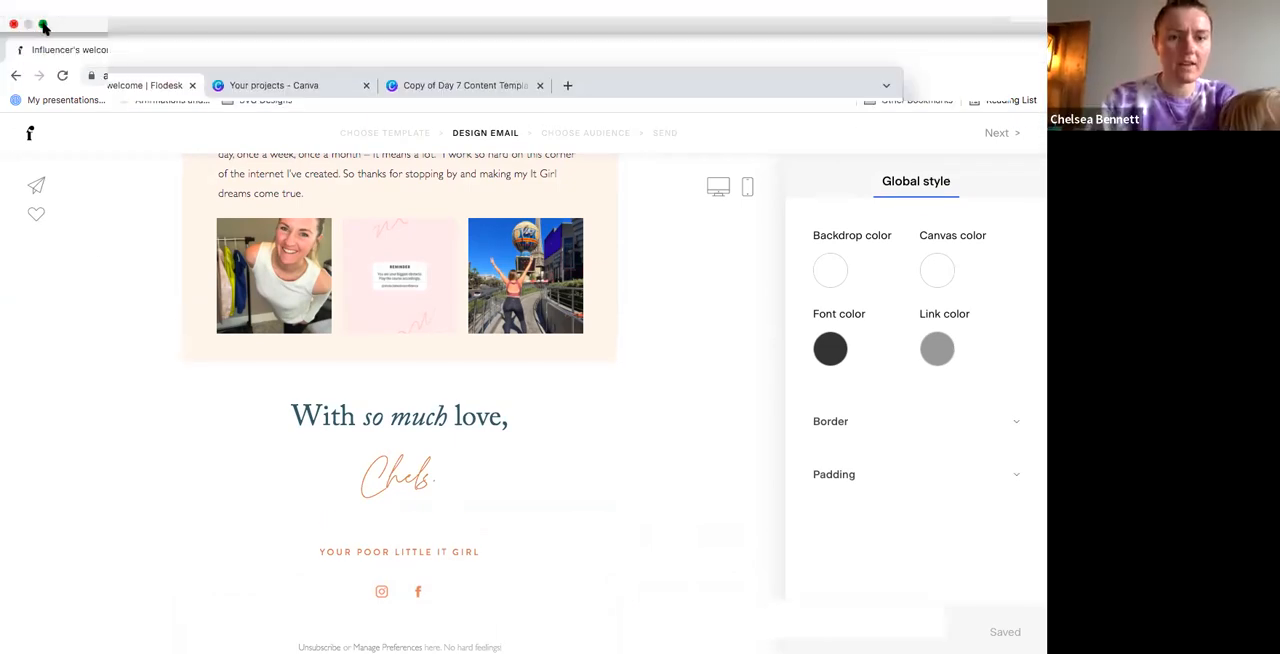
scroll(606, 370, "down", 3)
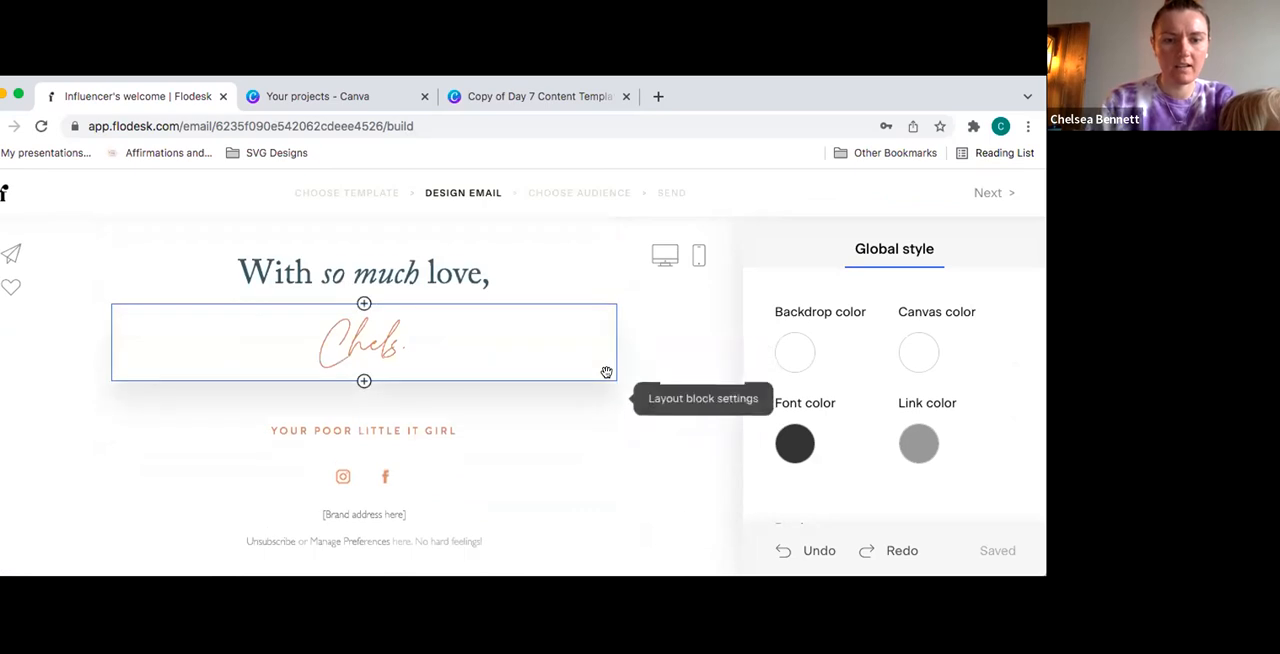
- Select the unsubscribe footer block and look through its font settings and preset message wordings
left_click(283, 534)
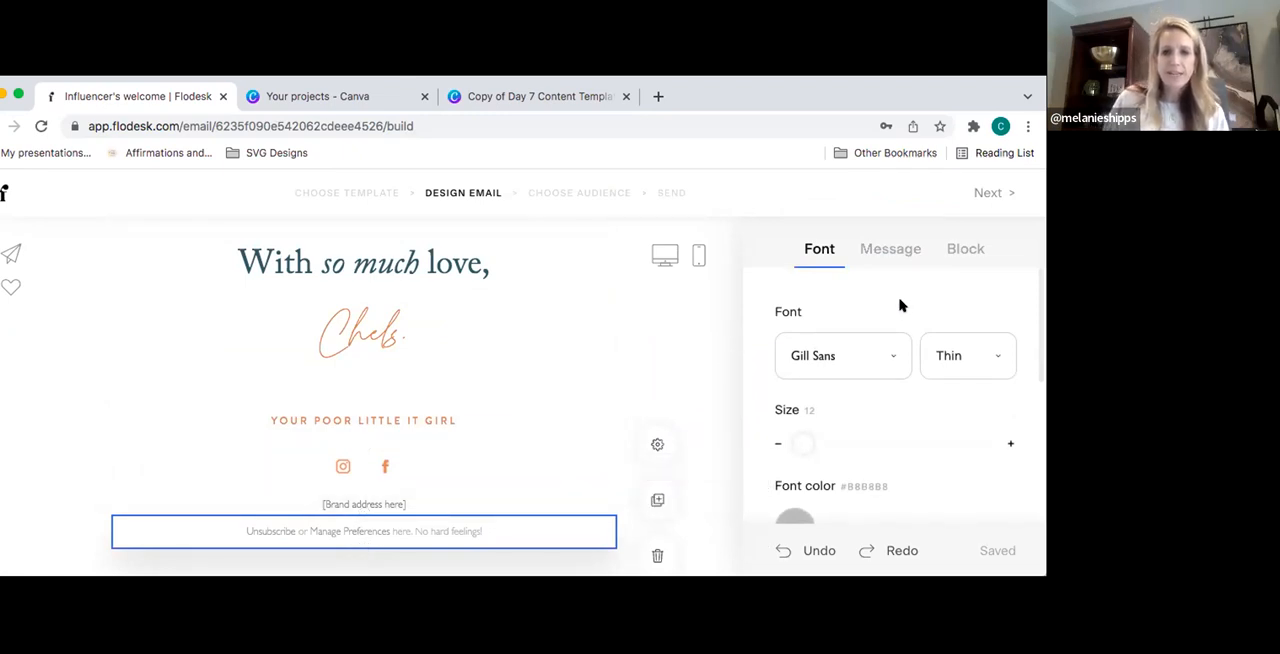
scroll(902, 306, "down", 1)
scroll(902, 305, "up", 1)
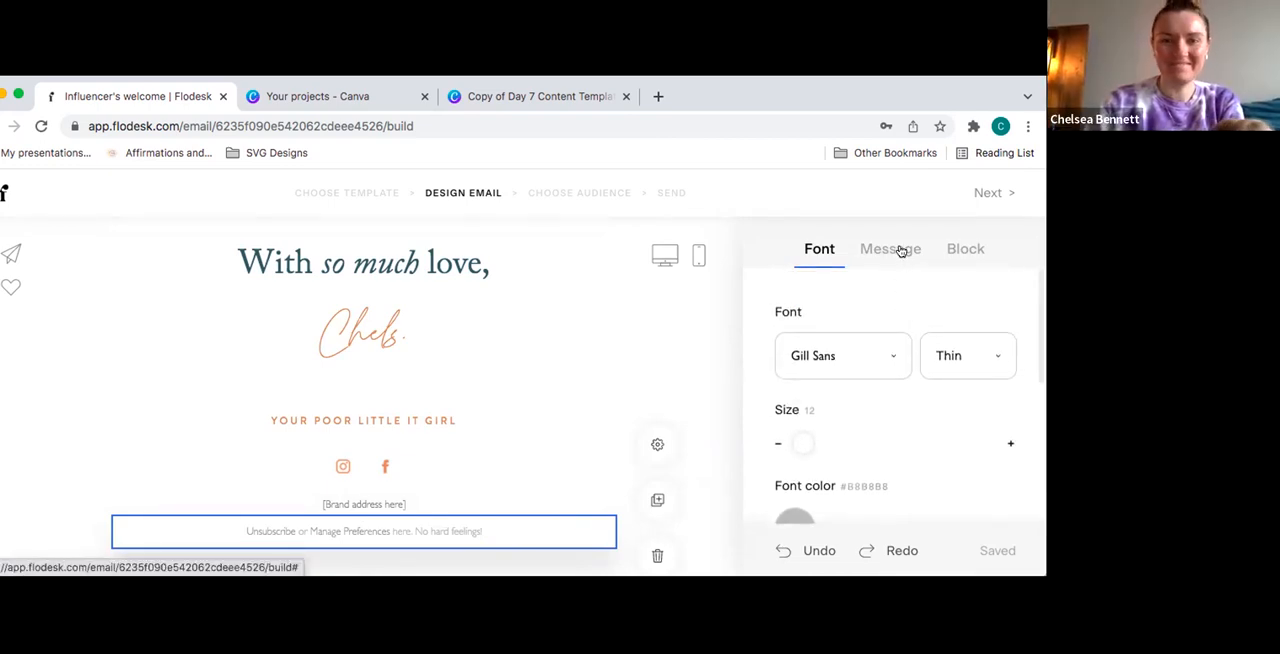
left_click(901, 251)
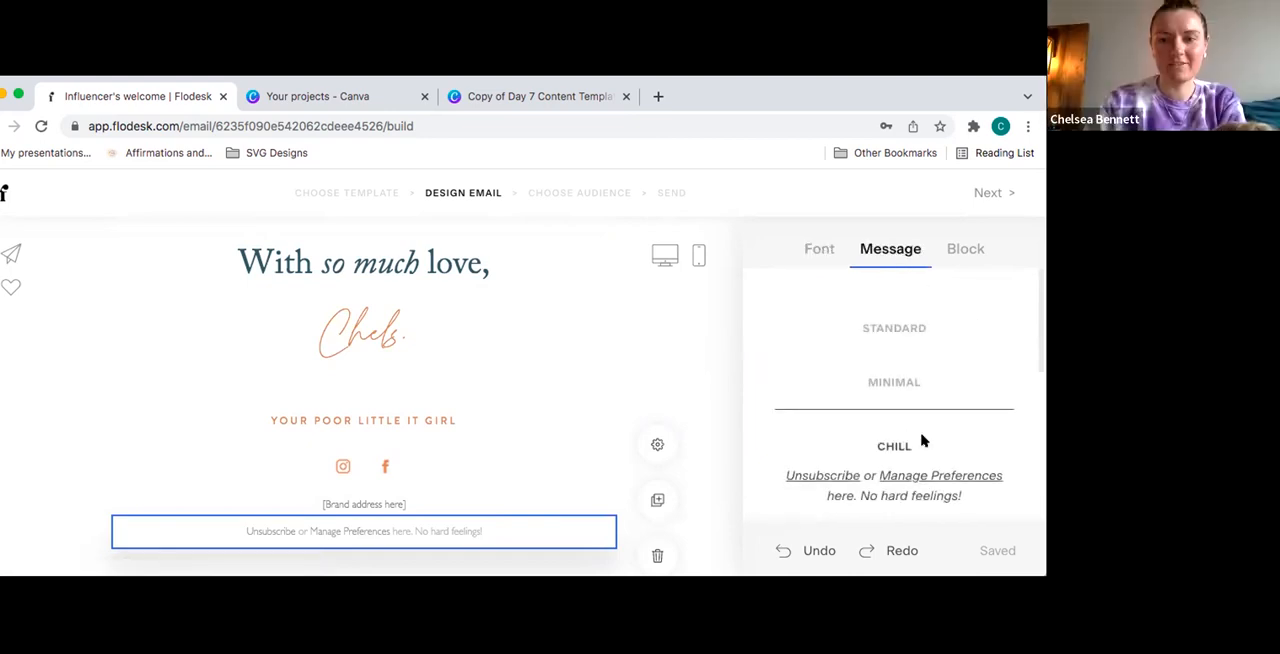
scroll(962, 433, "down", 1)
scroll(962, 433, "down", 1)
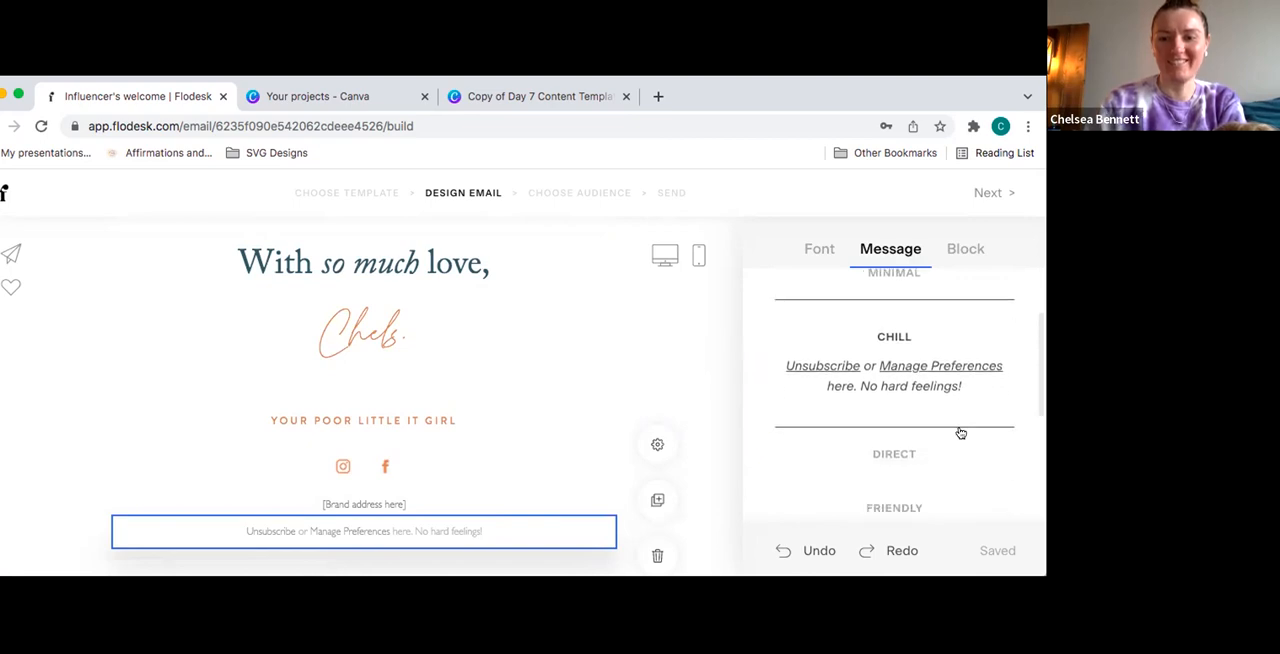
- Try the Honest preset wording as the unsubscribe footer's message
scroll(960, 433, "down", 1)
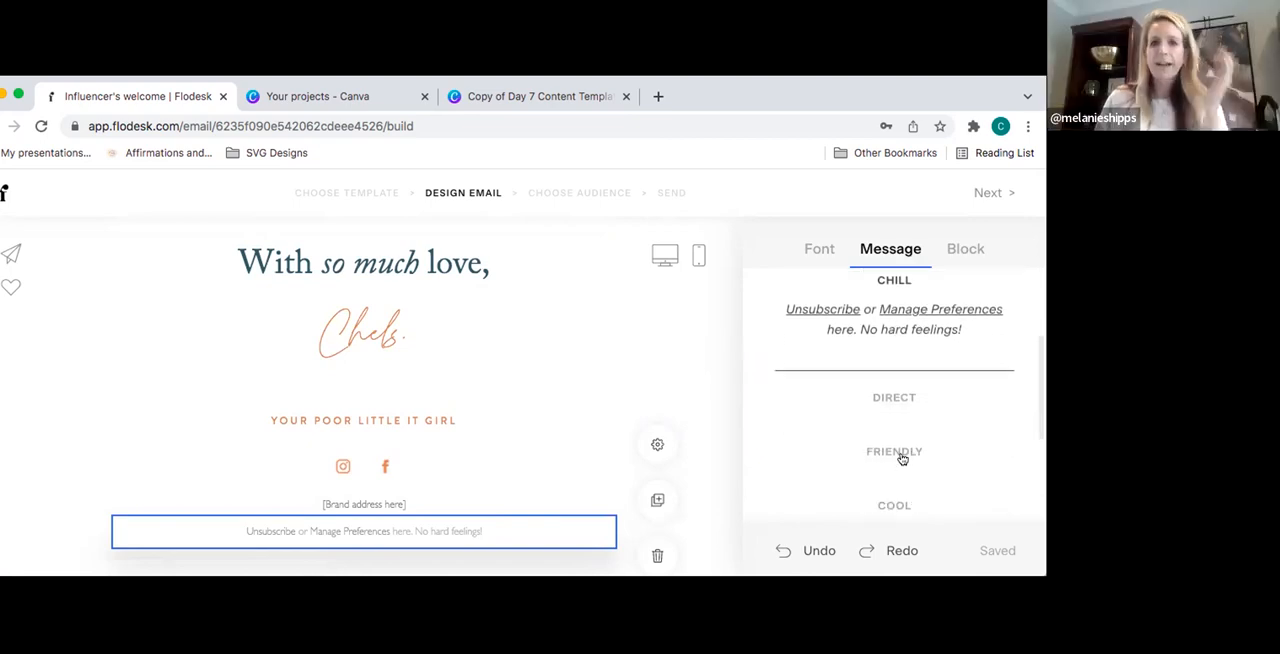
scroll(903, 455, "down", 2)
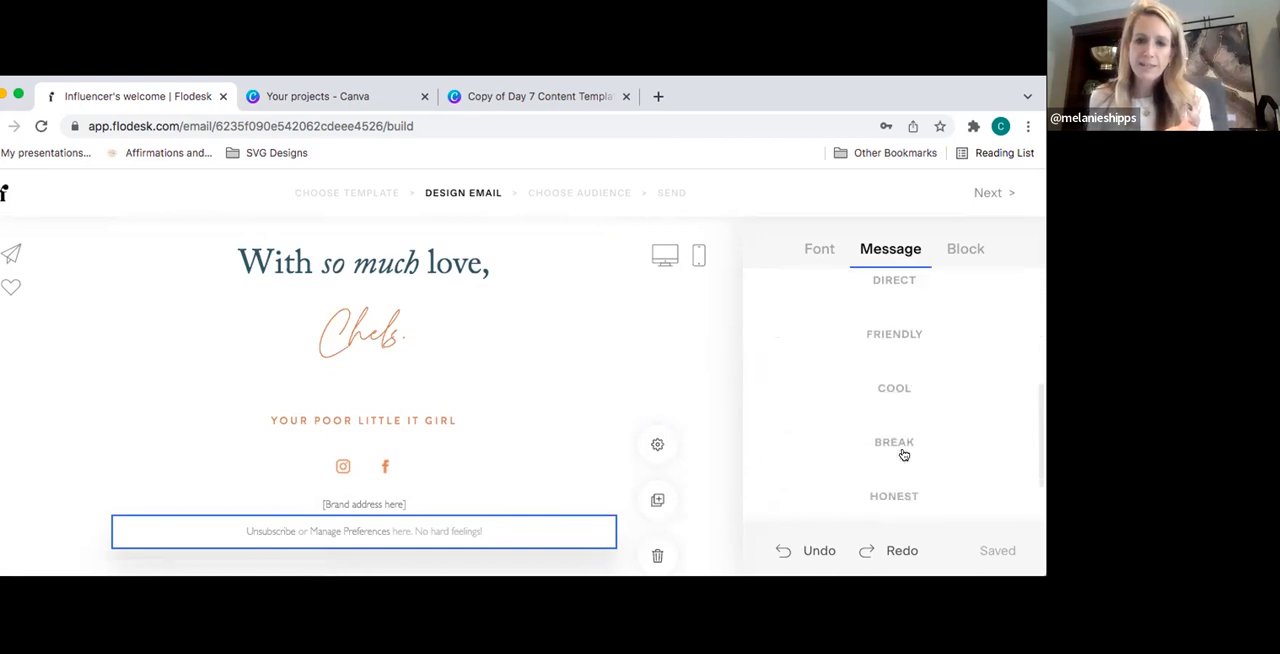
scroll(903, 455, "down", 1)
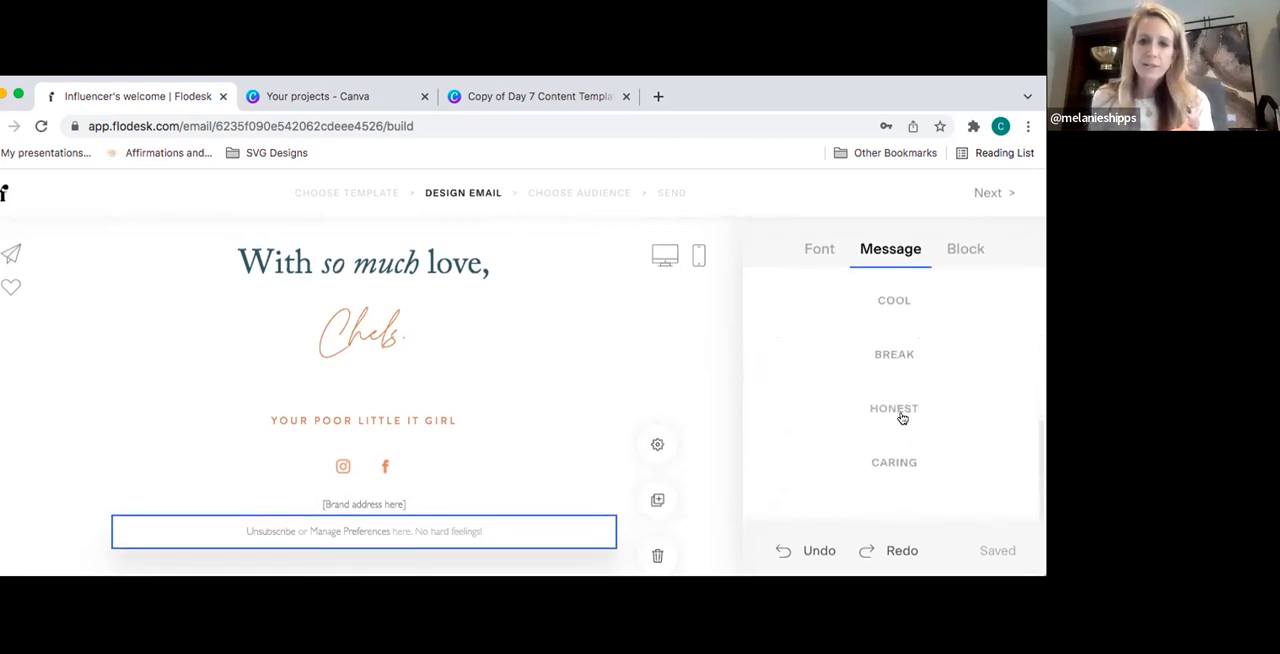
left_click(901, 410)
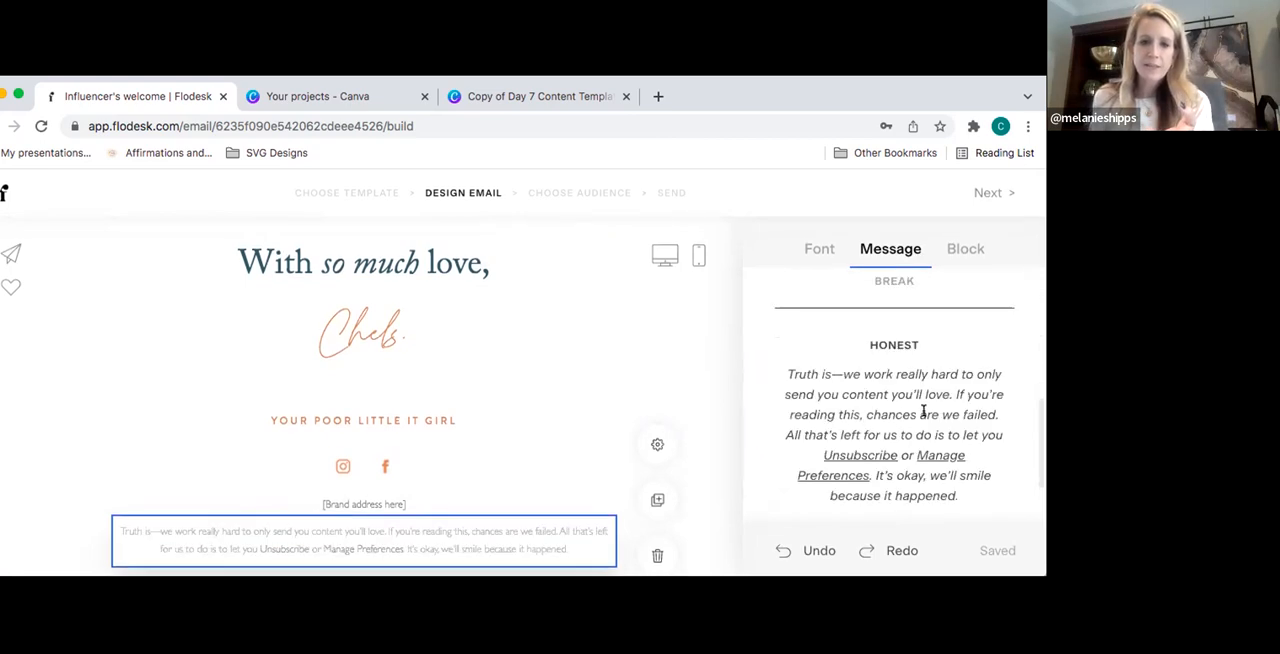
- Try the Break preset wording in the unsubscribe footer and look over the neighbouring message options
scroll(926, 414, "up", 1)
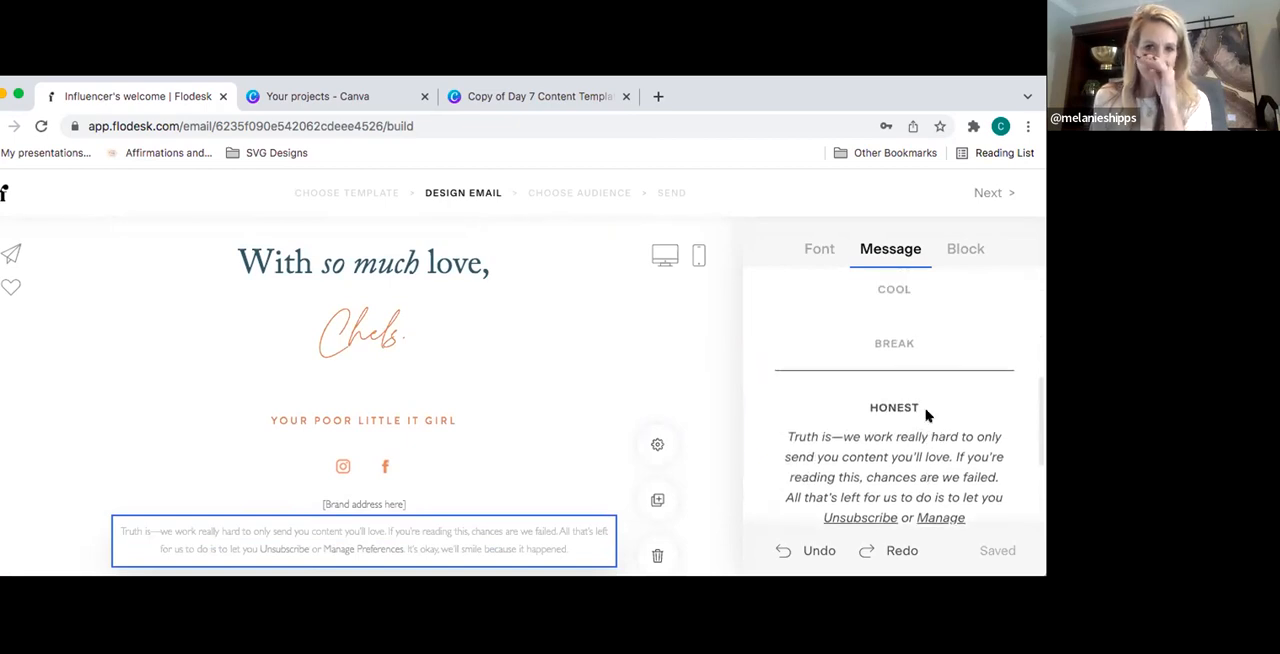
left_click(903, 347)
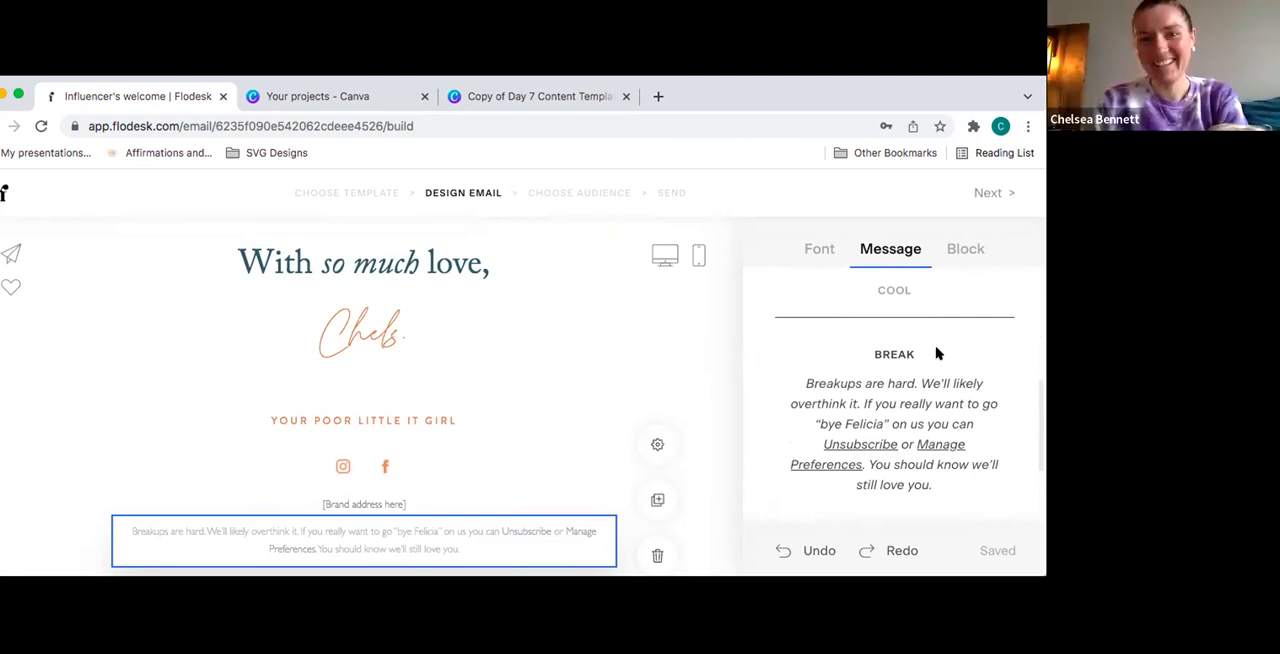
scroll(952, 374, "up", 1)
scroll(950, 356, "up", 2)
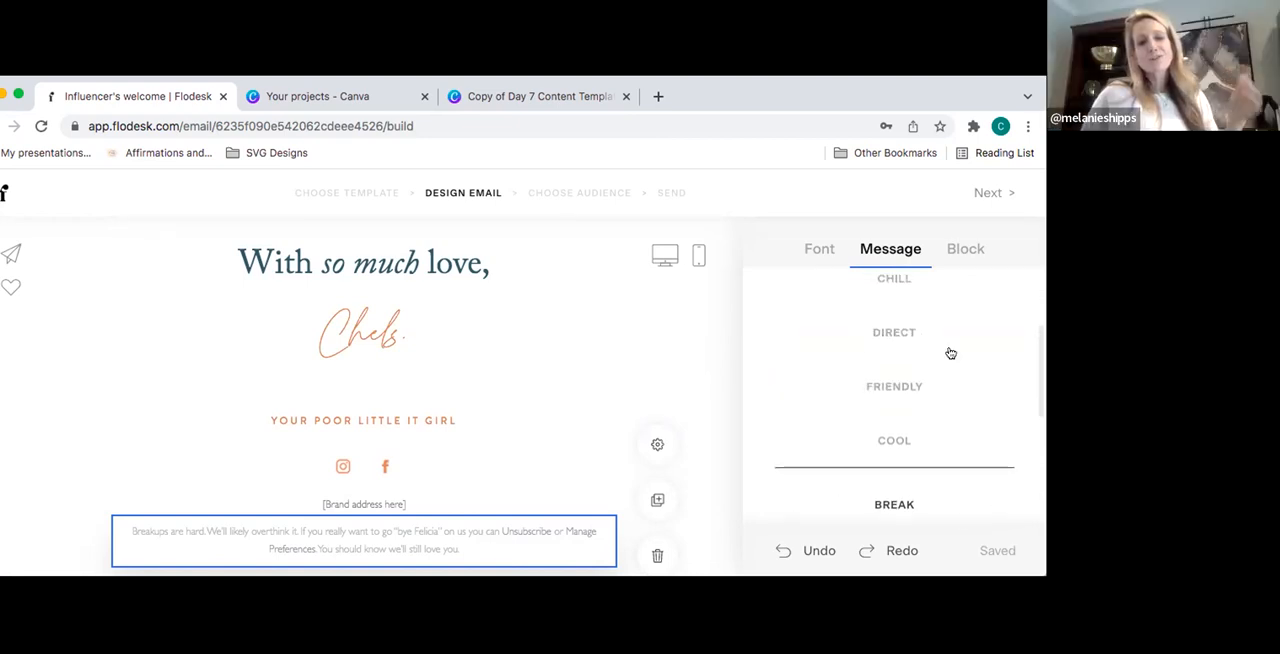
scroll(951, 353, "down", 1)
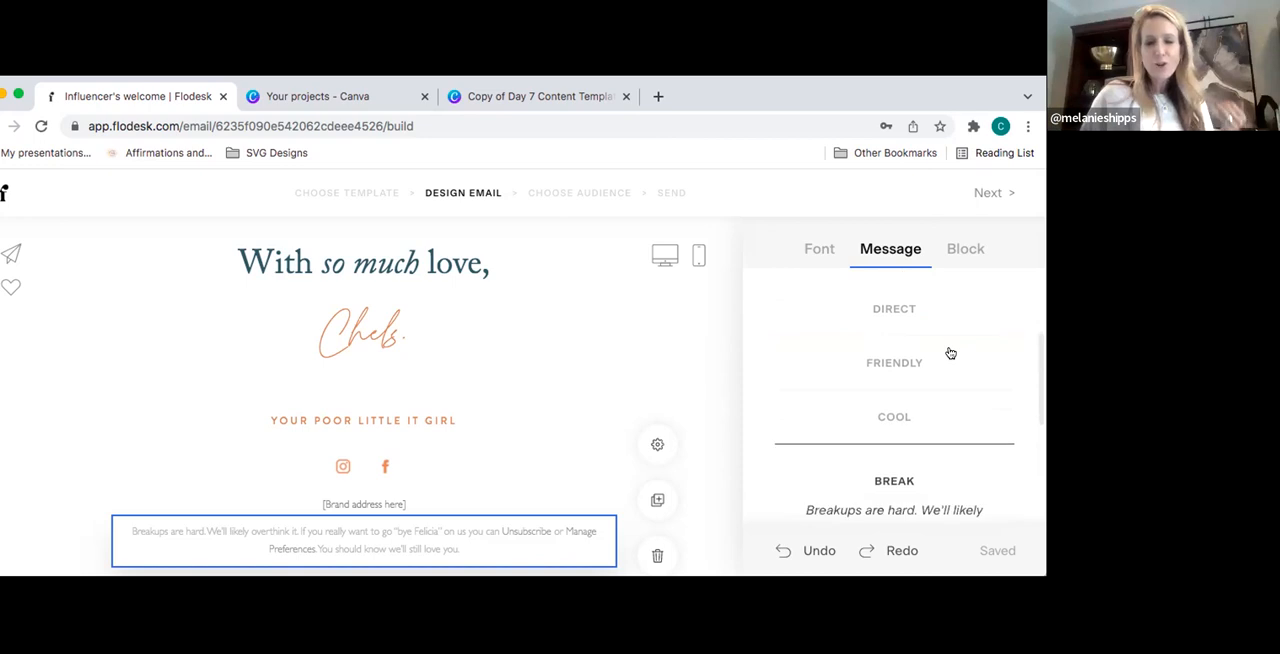
scroll(950, 353, "down", 1)
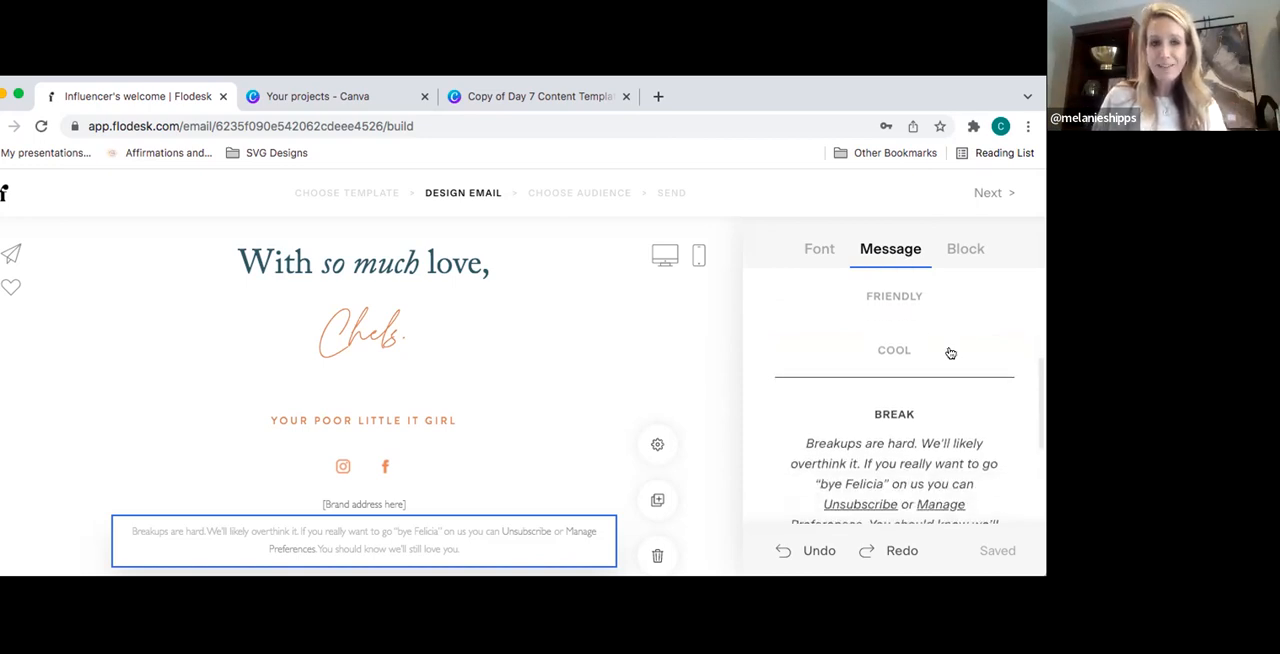
key("space")
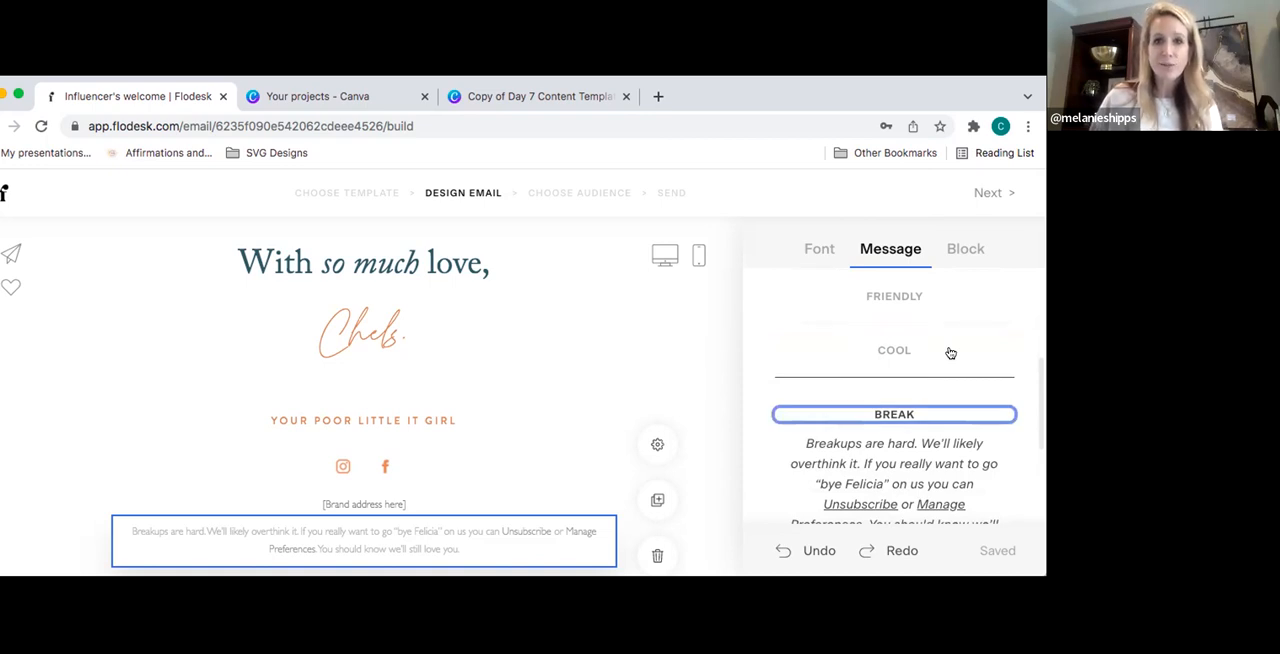
- Try the Friendly, Direct and Chill preset wordings one after another in the unsubscribe footer
left_click(909, 301)
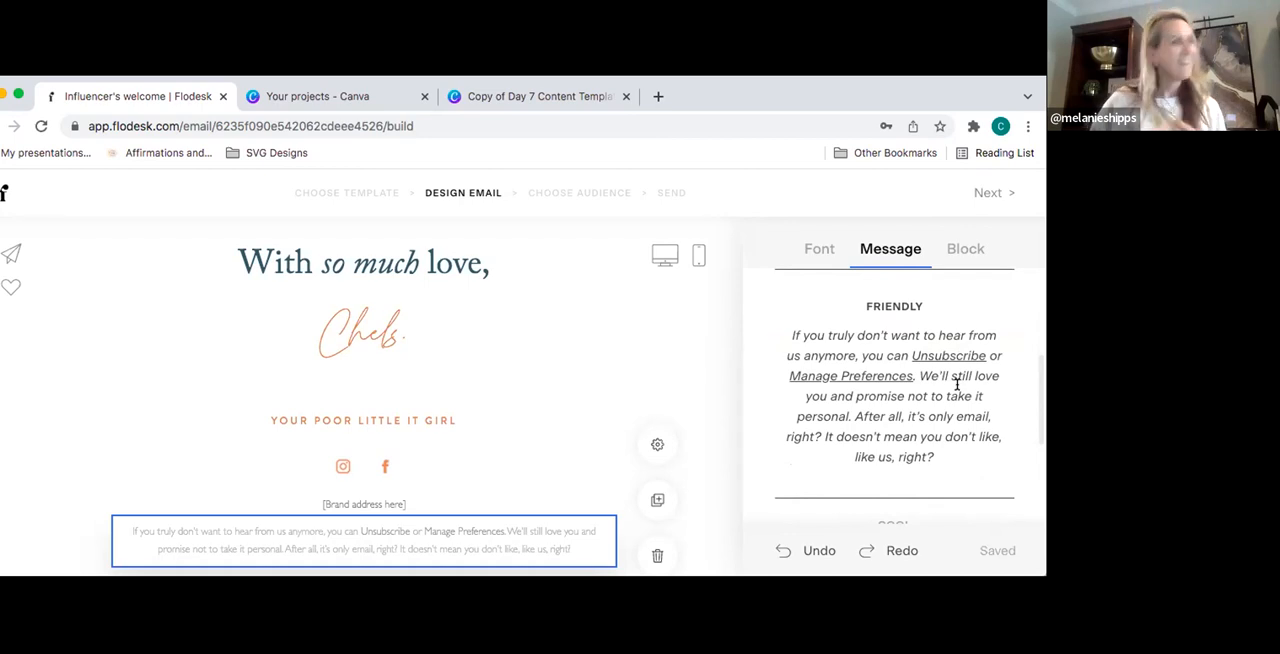
scroll(957, 383, "up", 3)
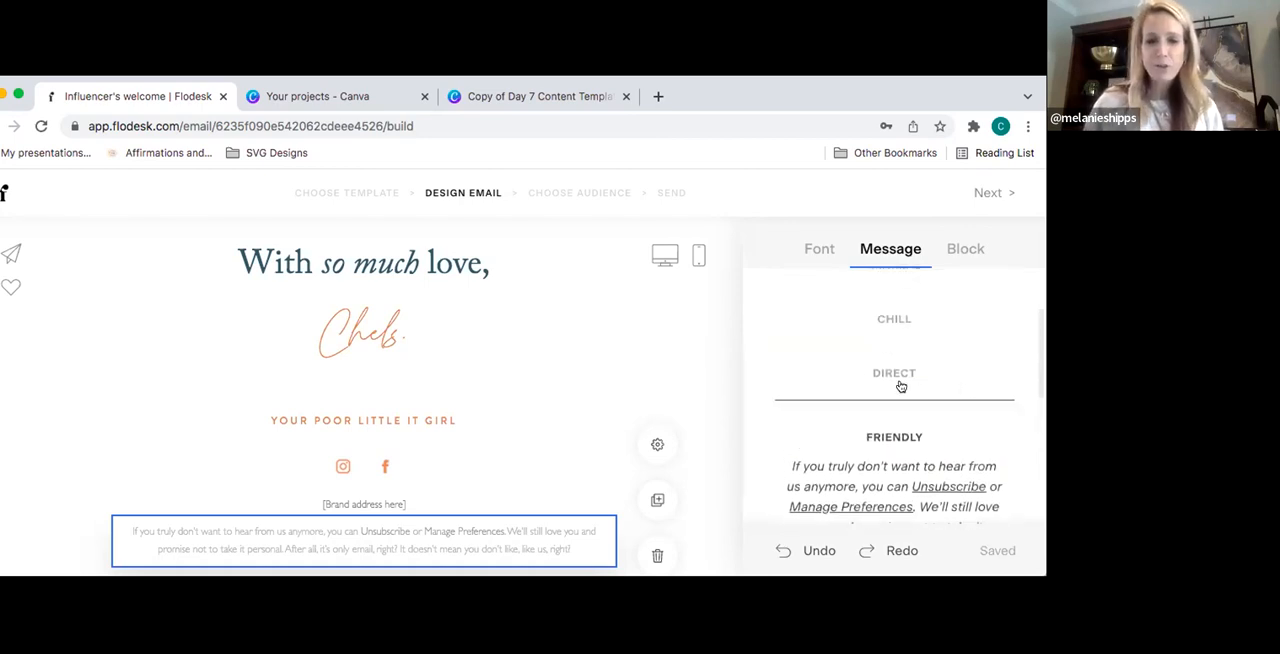
left_click(897, 374)
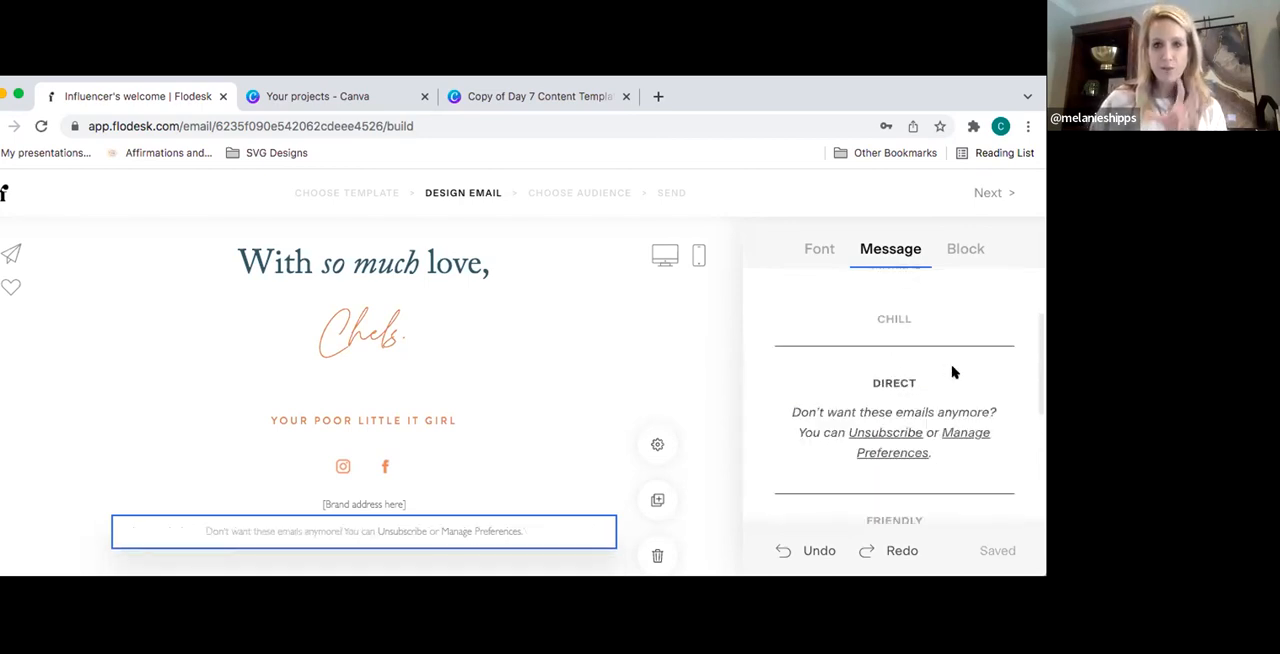
scroll(952, 372, "up", 3)
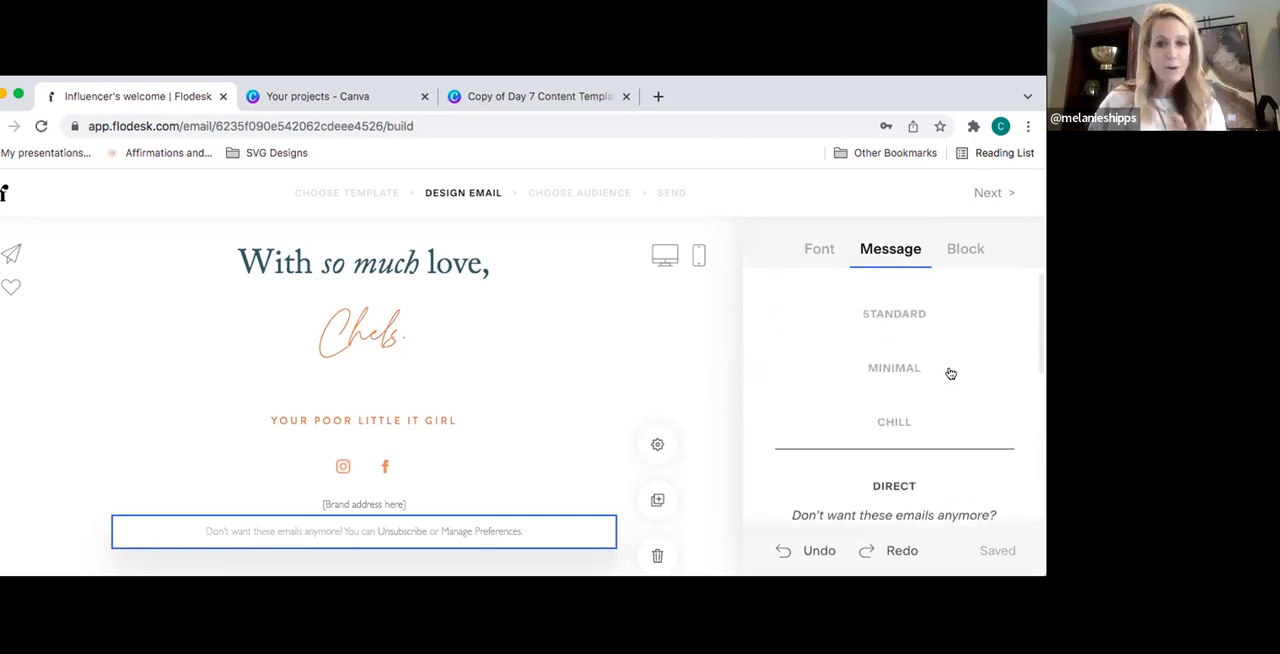
left_click(903, 410)
- Set the unsubscribe footer's message to the Break preset, which starts with "Breakups are hard."
scroll(957, 397, "down", 5)
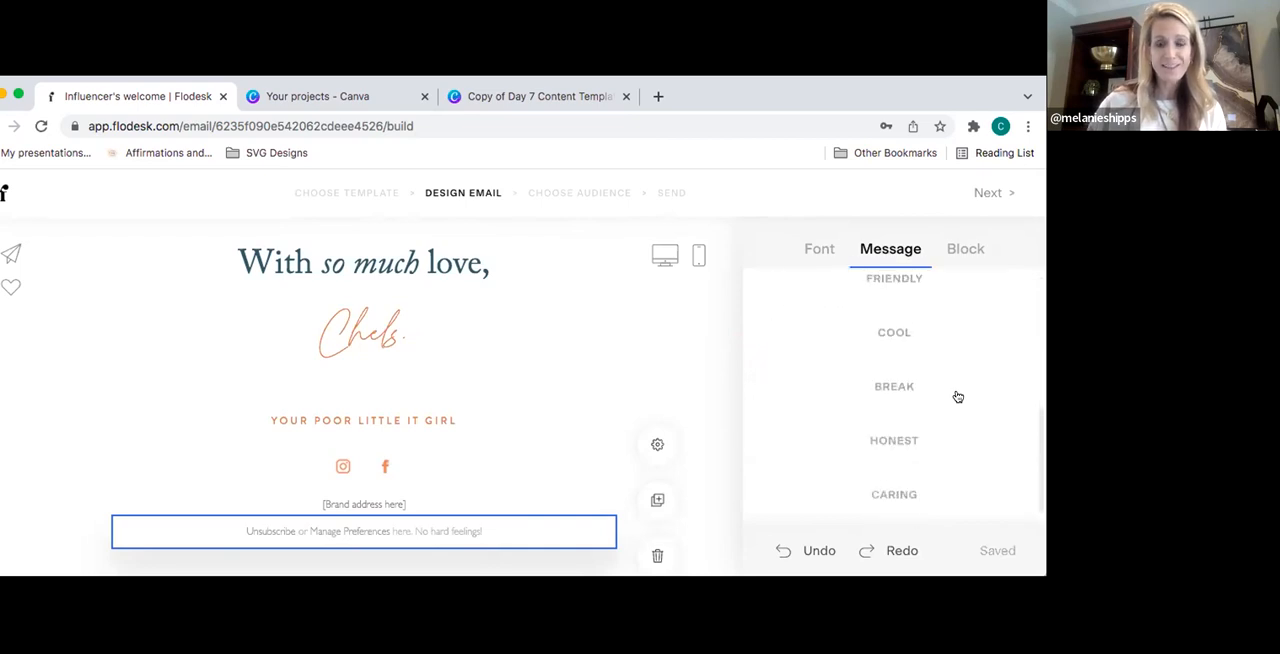
left_click(893, 367)
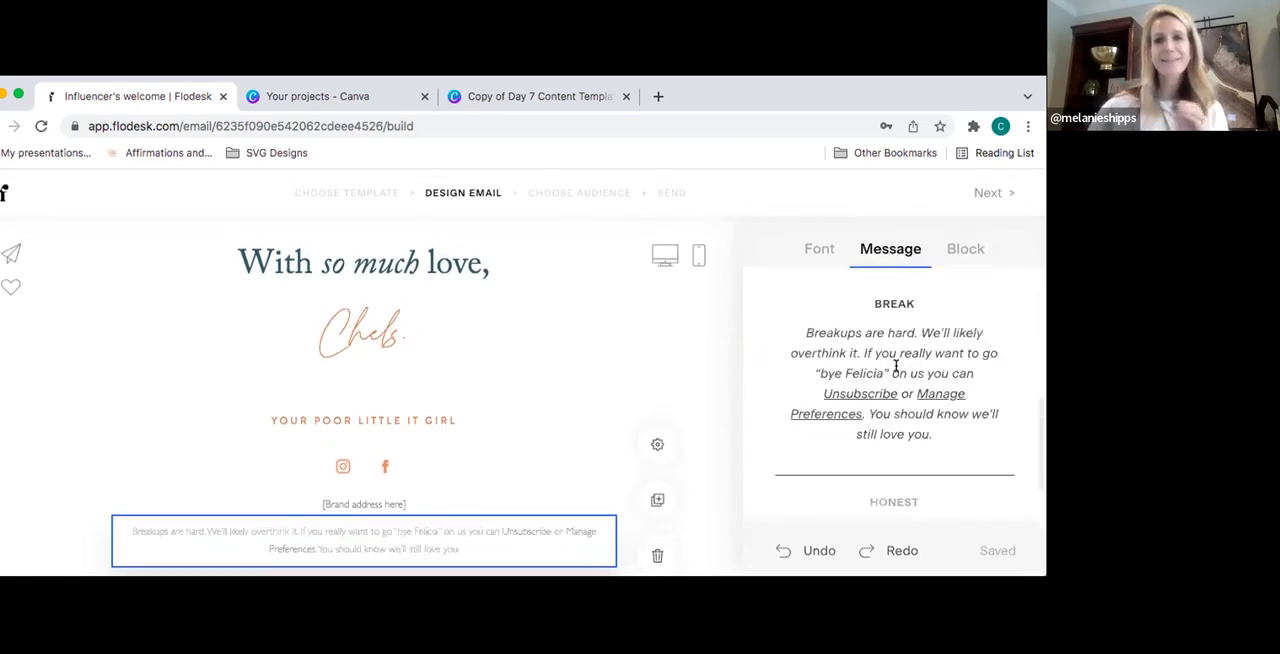
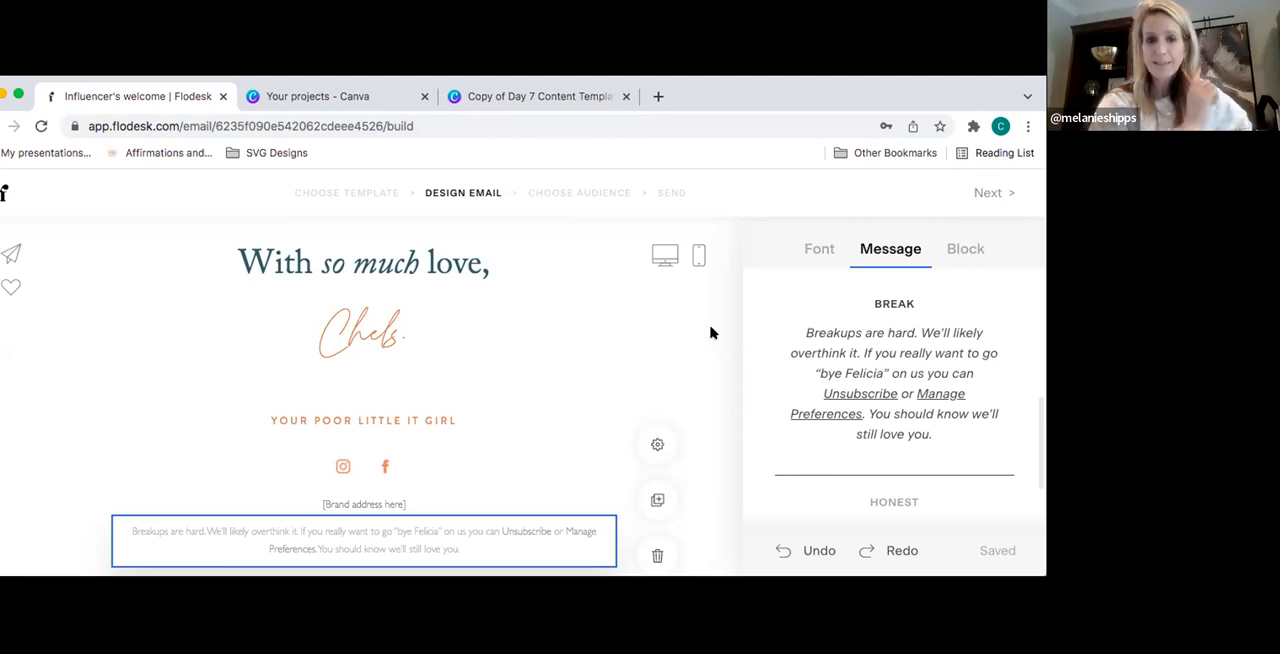
left_click(712, 388)
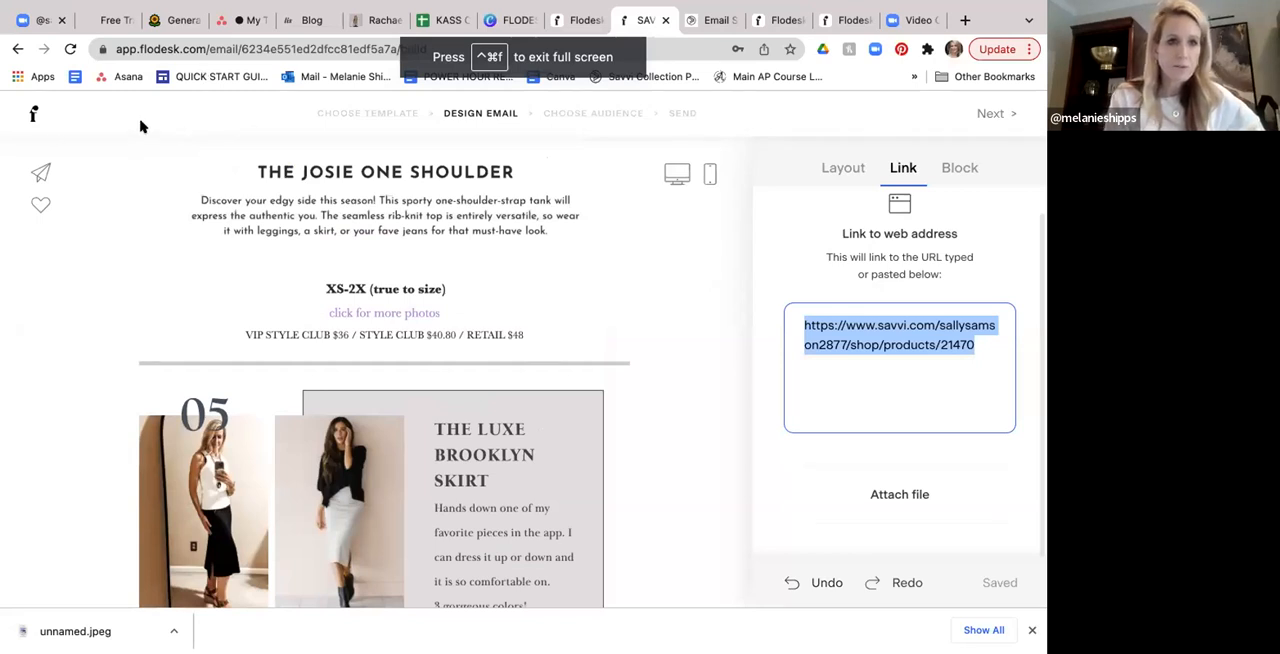
- Leave the email editor and open the SAVVI Getting Started Guide landing page form for editing
left_click(31, 115)
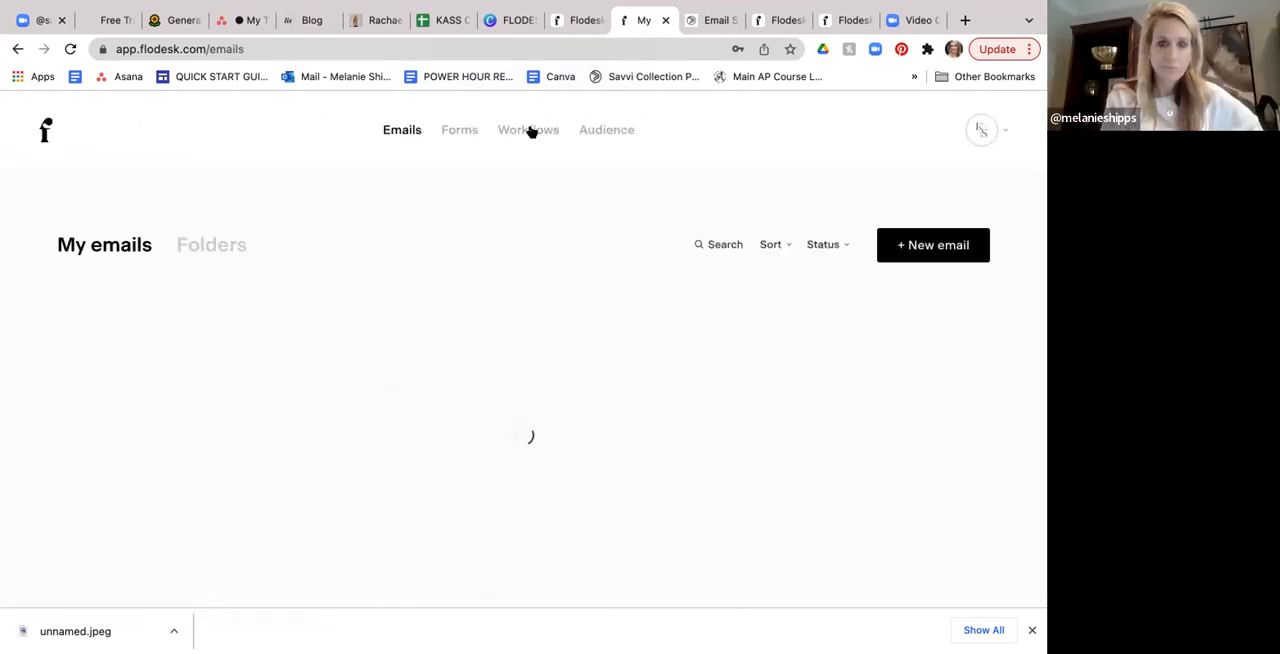
left_click(460, 131)
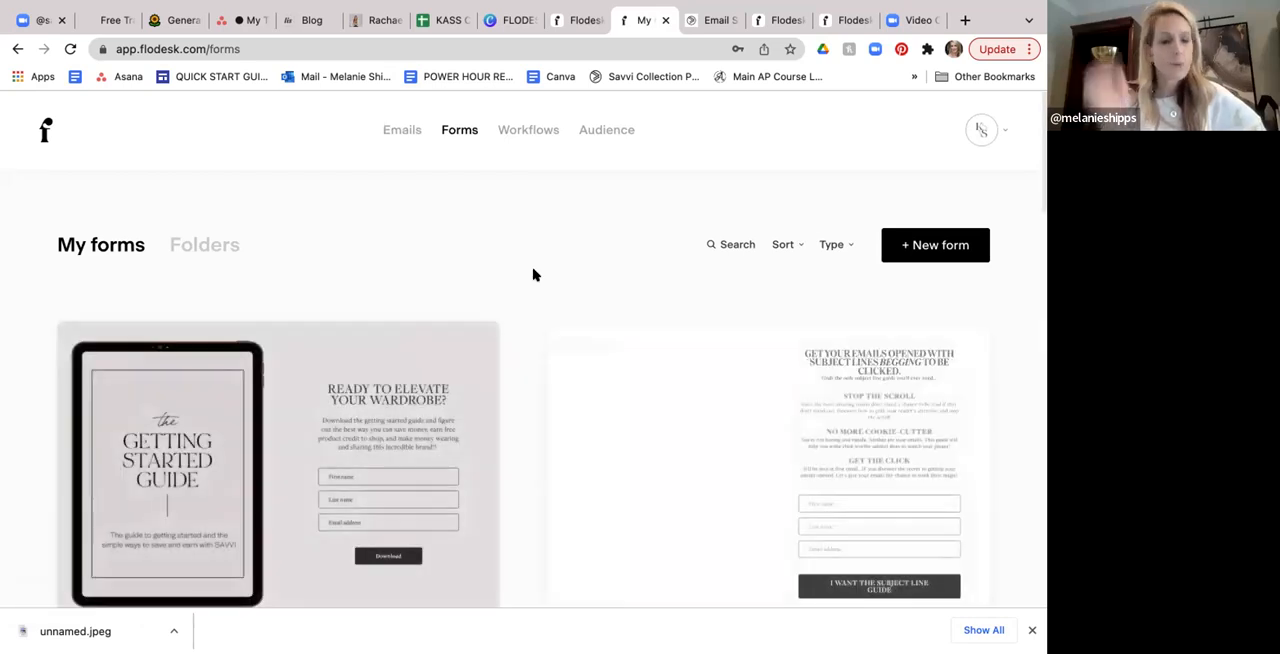
scroll(533, 275, "down", 1)
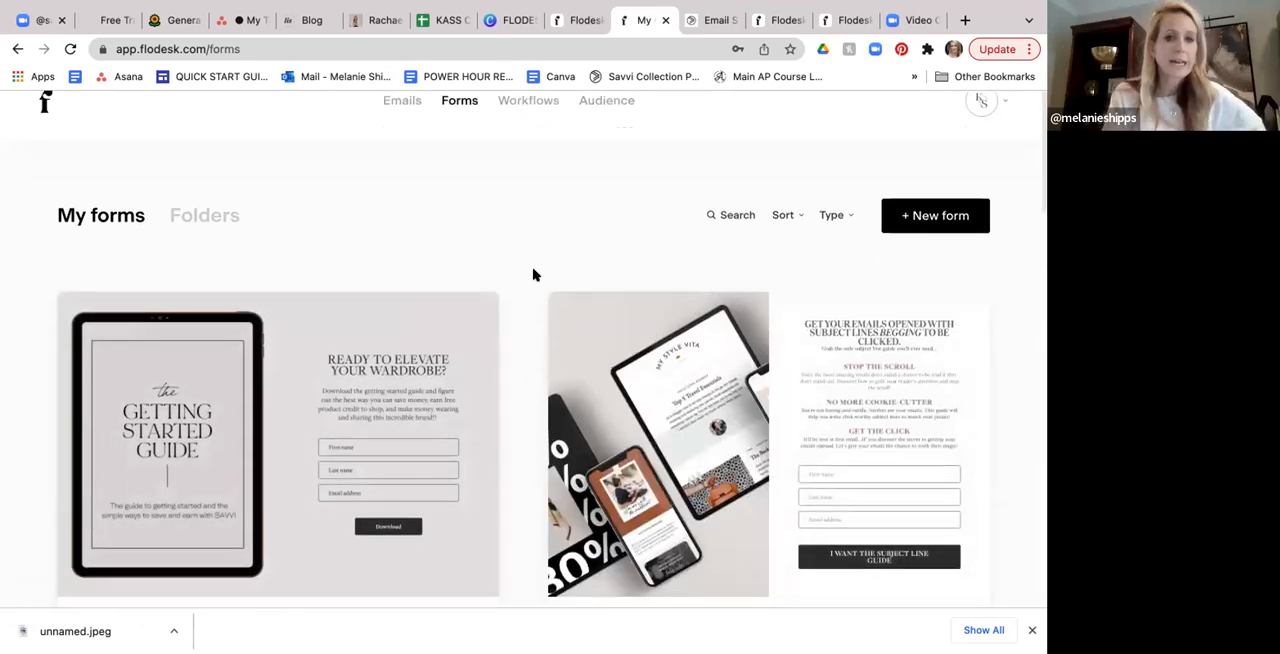
scroll(533, 275, "down", 3)
scroll(533, 275, "down", 1)
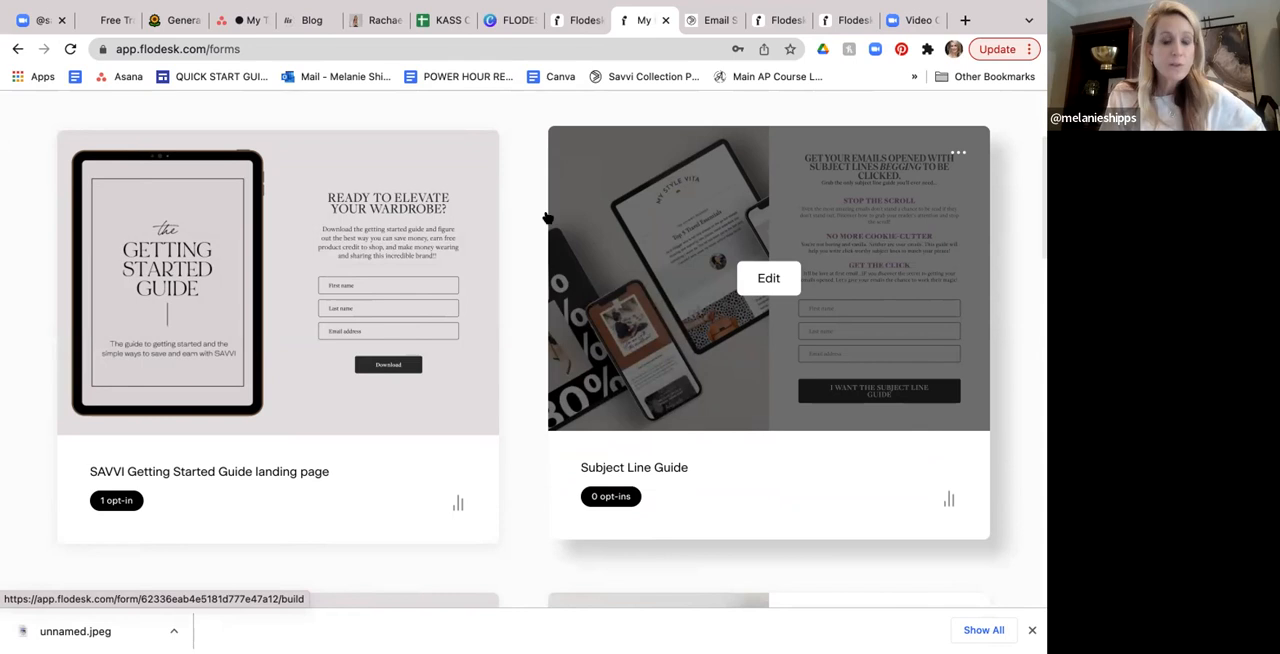
left_click(279, 284)
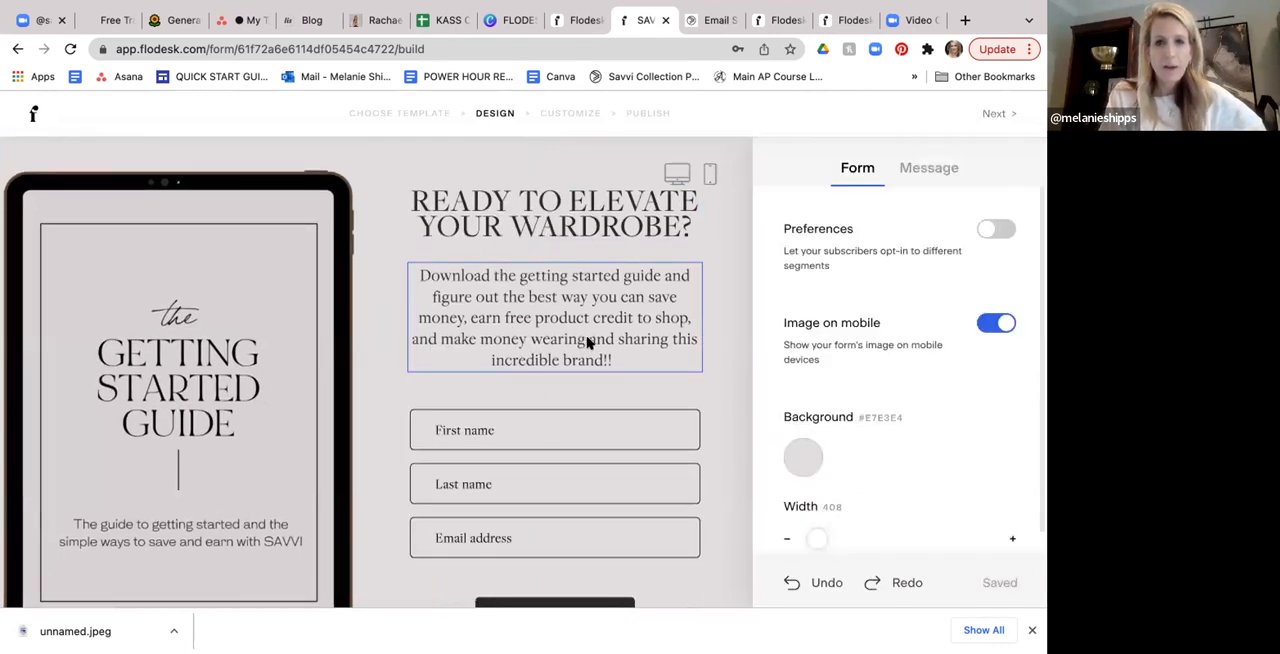
- Examine the landing page form's wording, its name and email address fields, and the Download button's settings
scroll(586, 343, "down", 2)
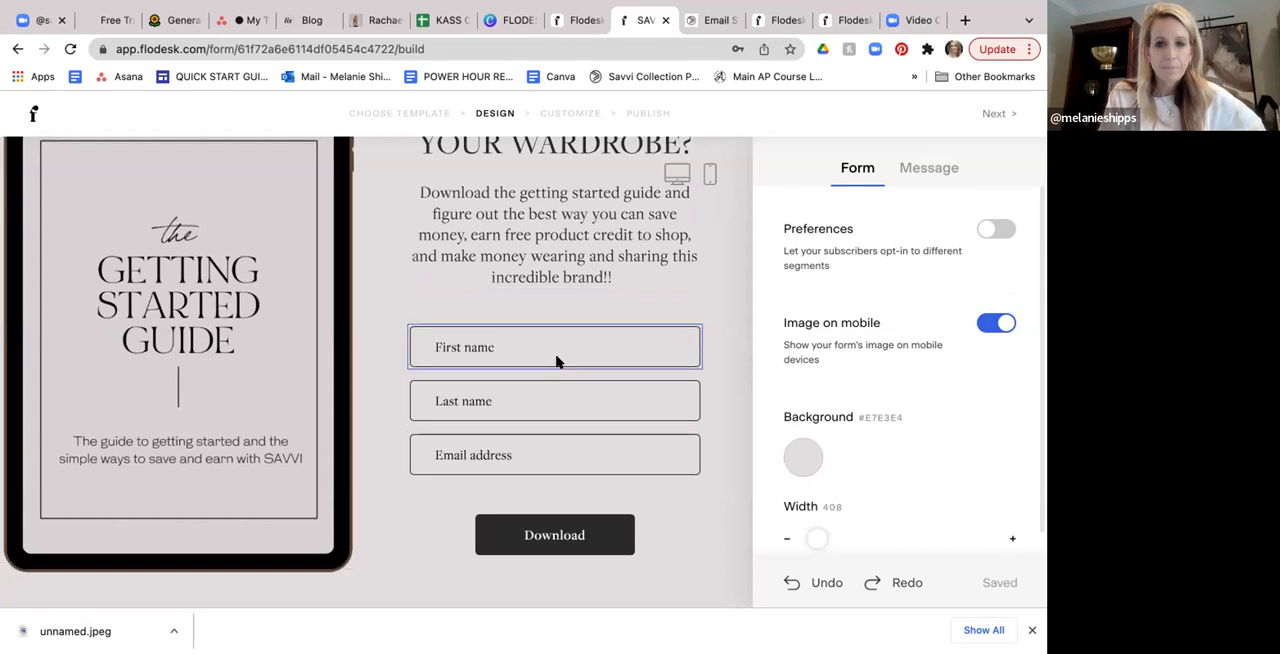
left_click(539, 441)
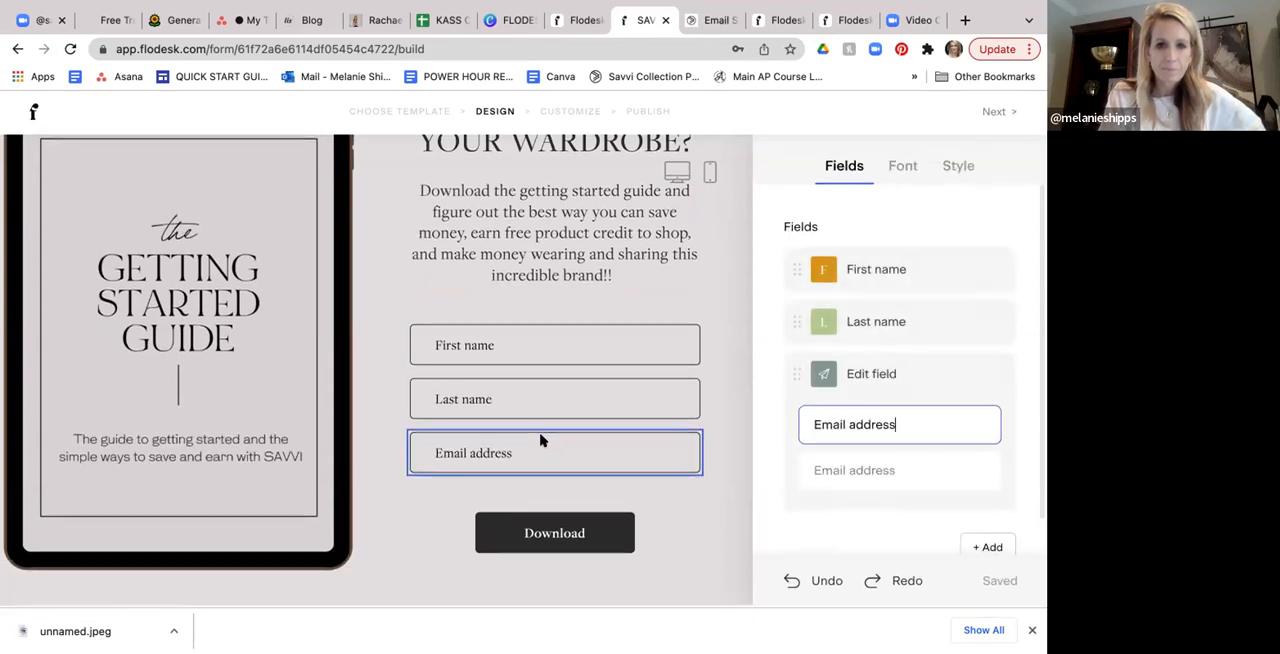
scroll(540, 441, "up", 2)
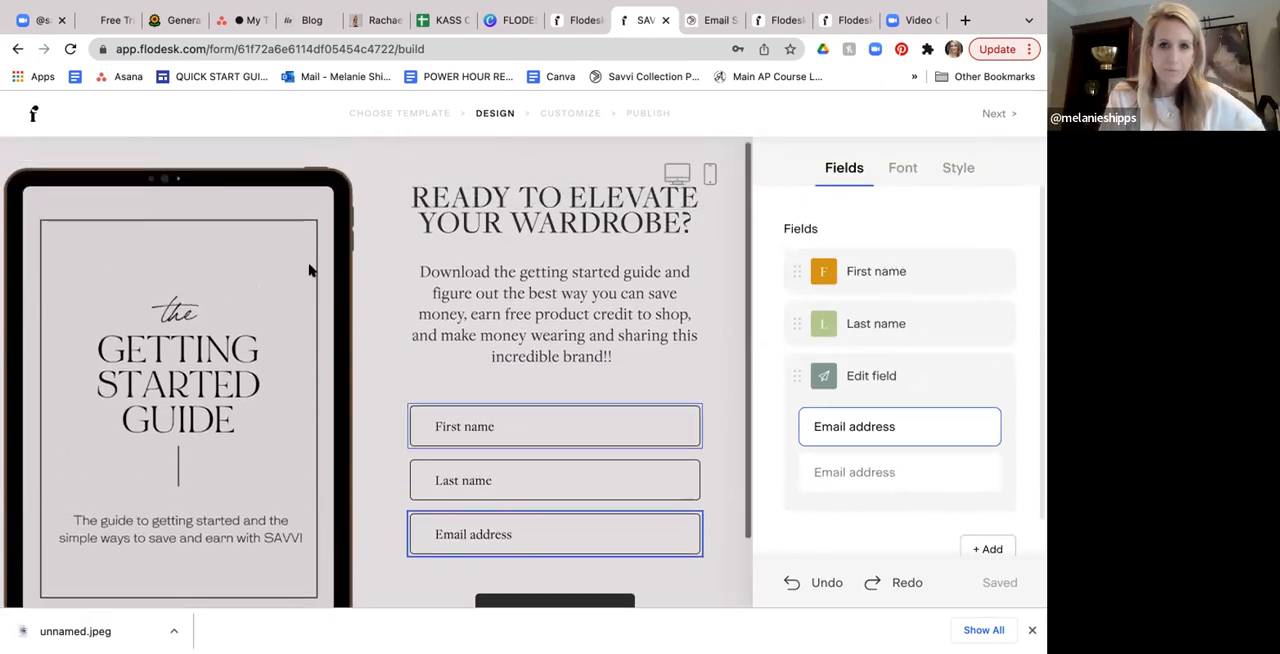
scroll(553, 236, "down", 2)
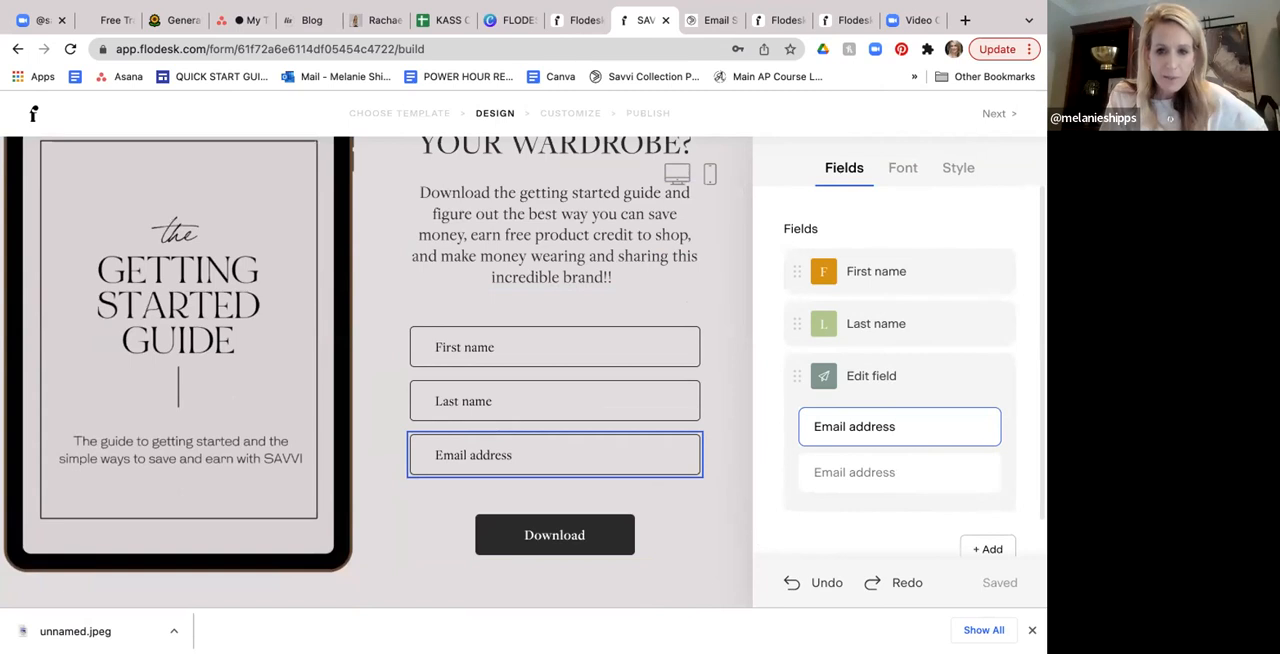
left_click(612, 525)
scroll(878, 378, "down", 1)
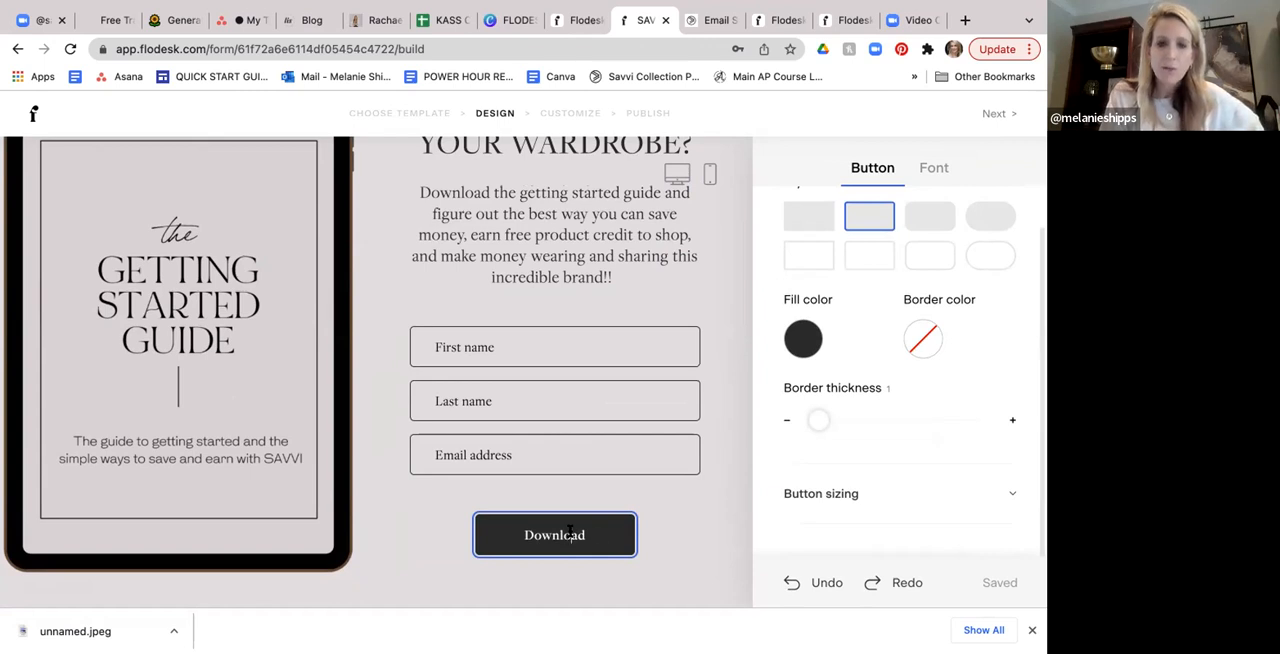
scroll(588, 436, "up", 1)
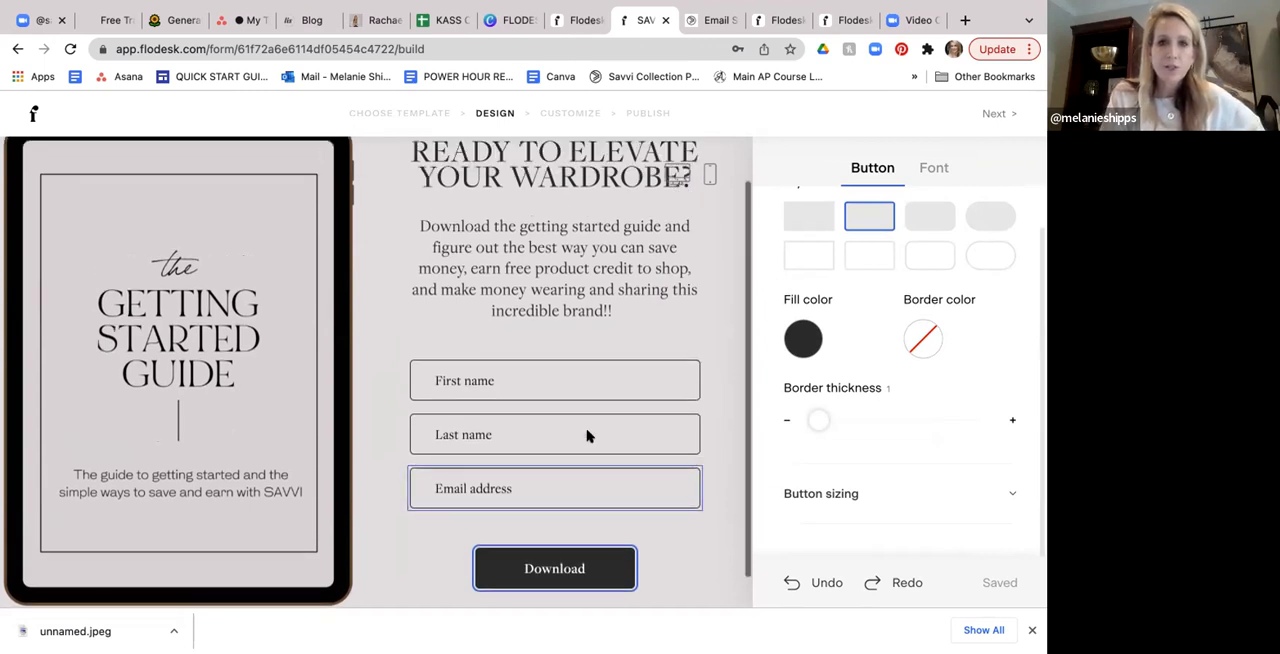
scroll(588, 436, "up", 1)
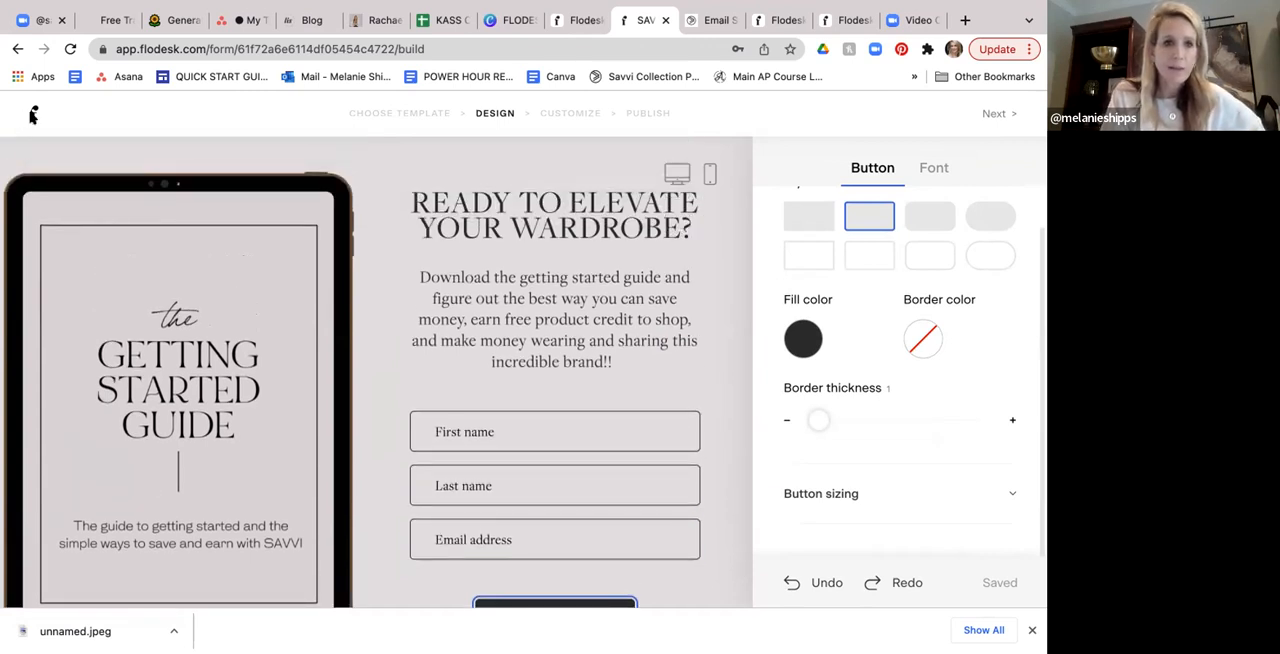
- Leave the form editor and open the audience's list of segments
left_click(33, 116)
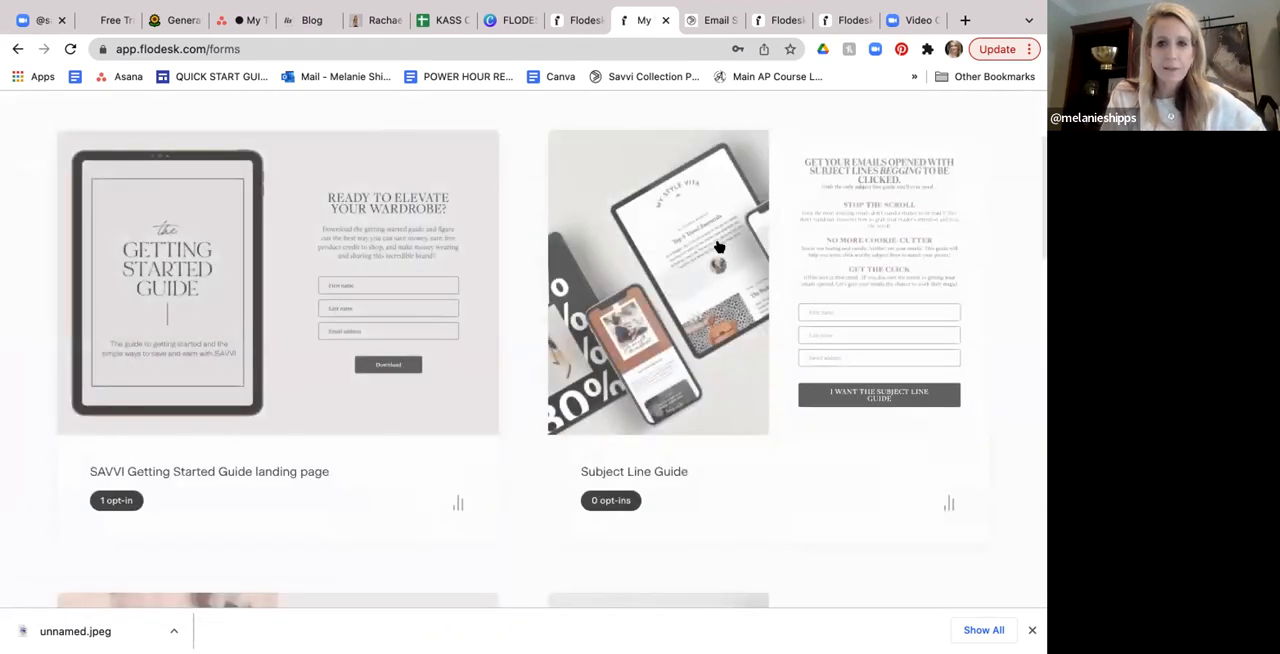
scroll(670, 190, "up", 2)
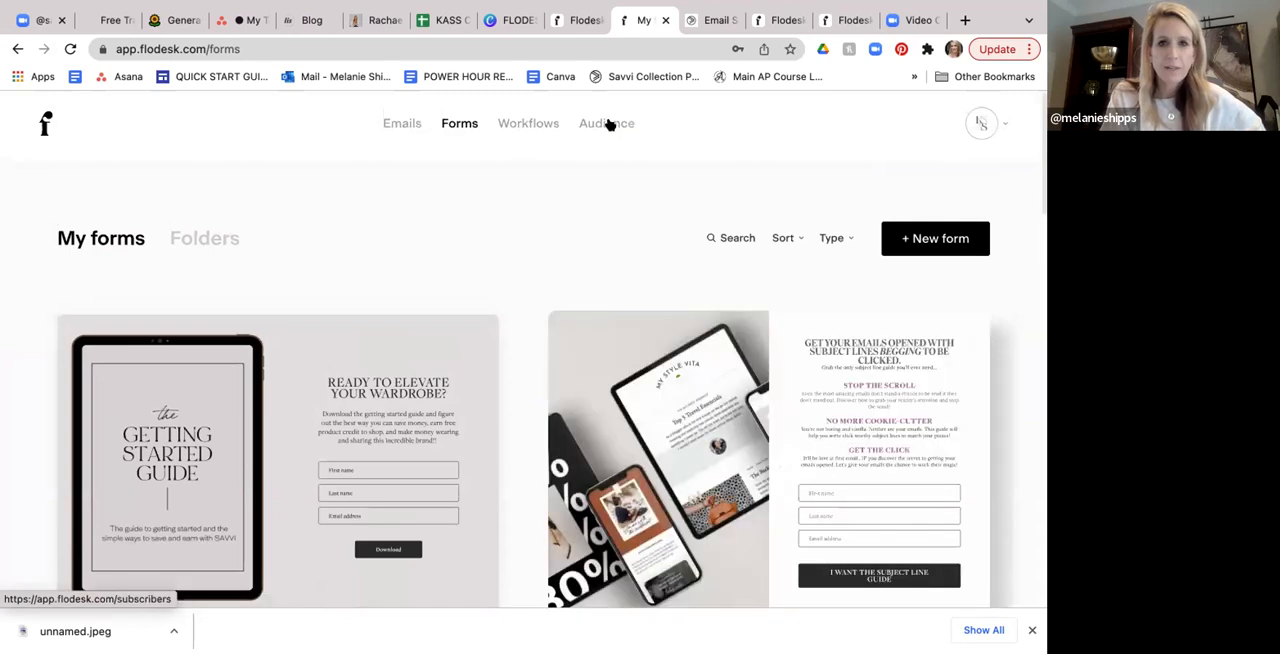
left_click(609, 123)
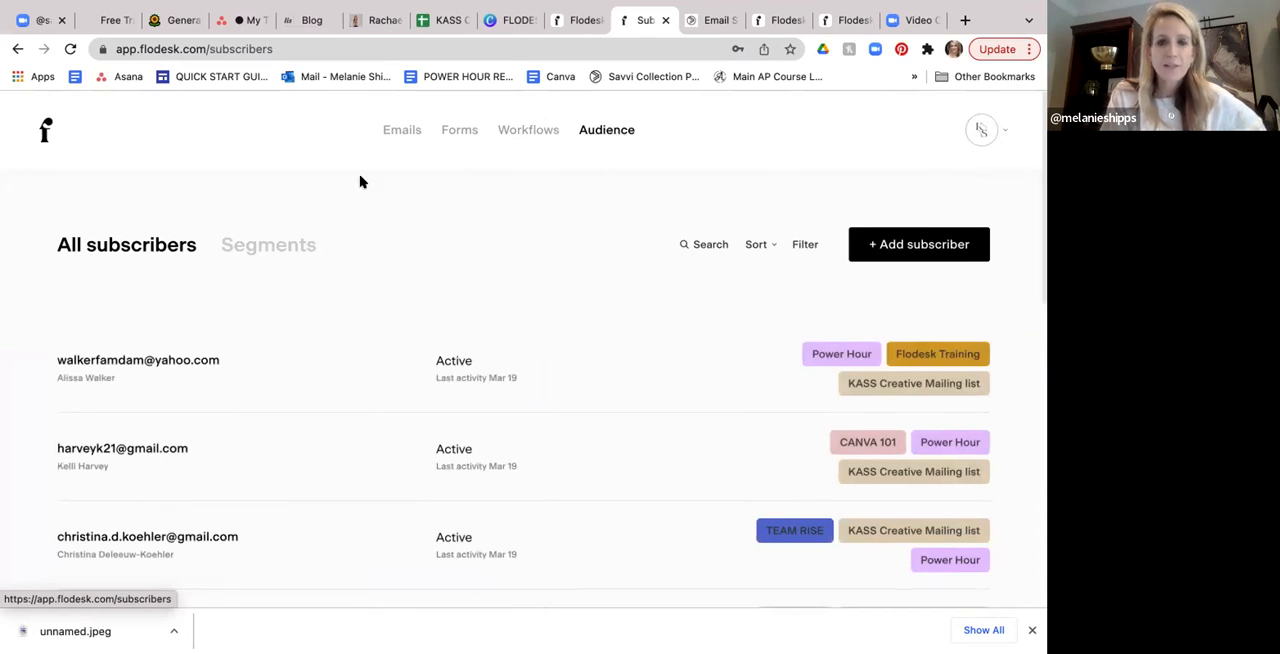
left_click(282, 248)
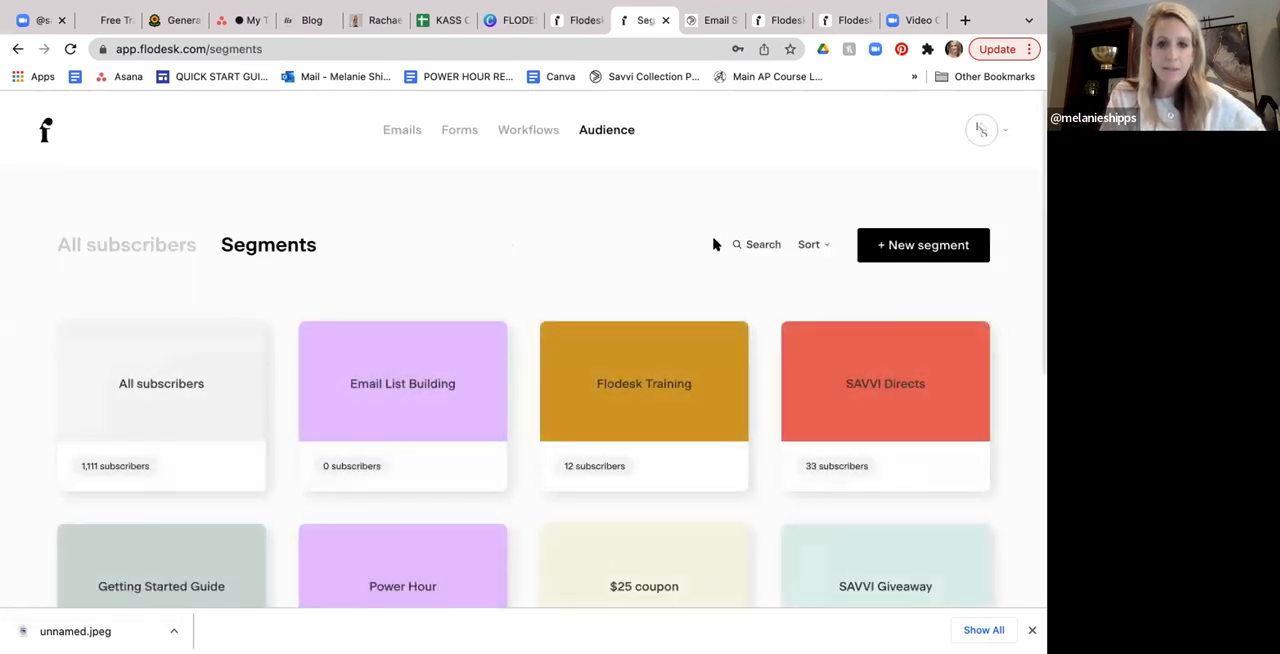
- Look through both pages of audience segments and view the subscribers in the SAVVI Customers segment
scroll(714, 243, "down", 2)
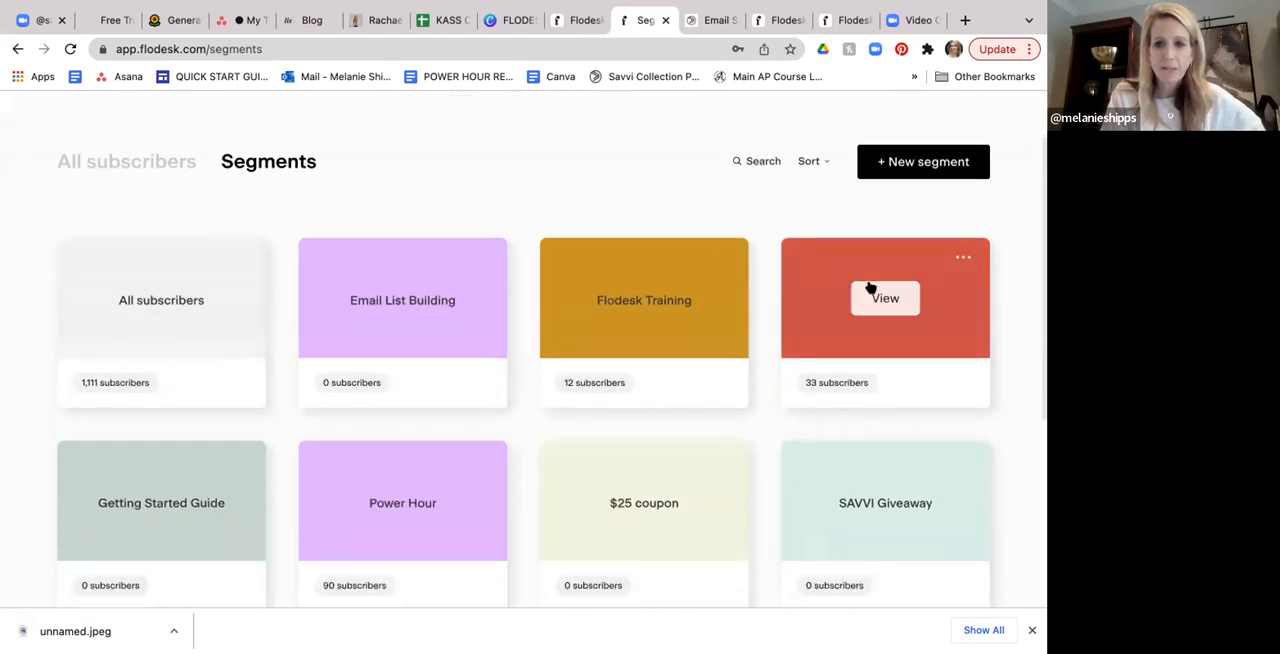
scroll(714, 264, "down", 3)
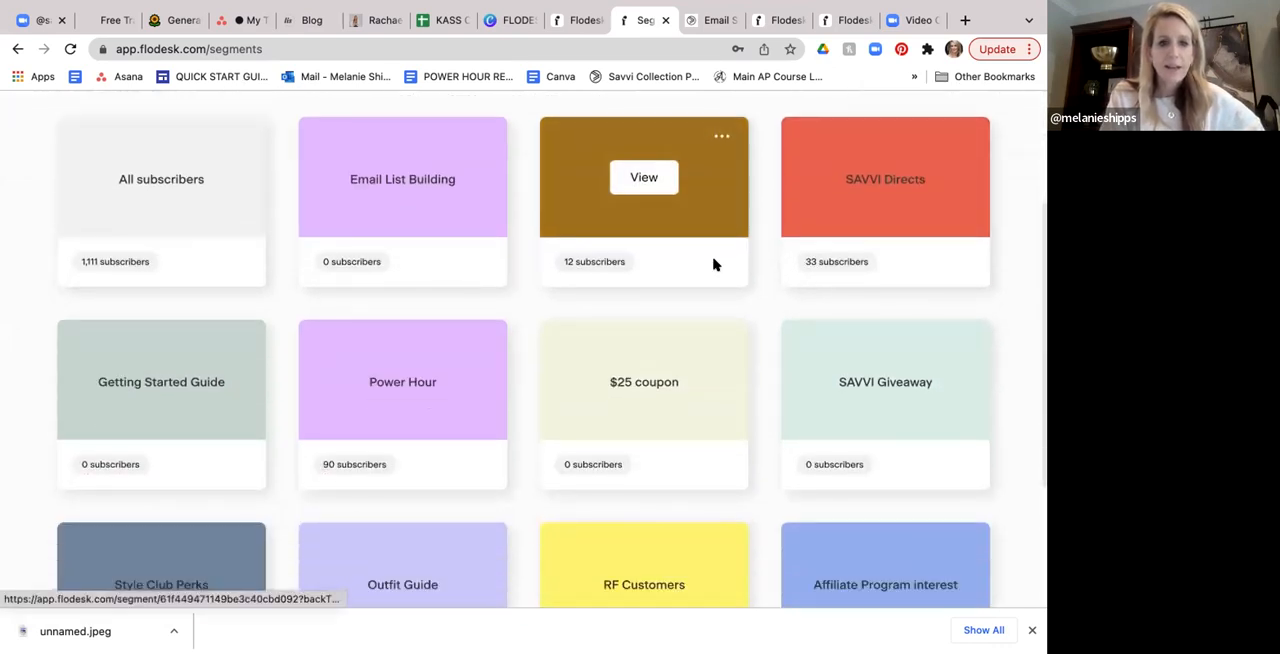
scroll(714, 264, "down", 4)
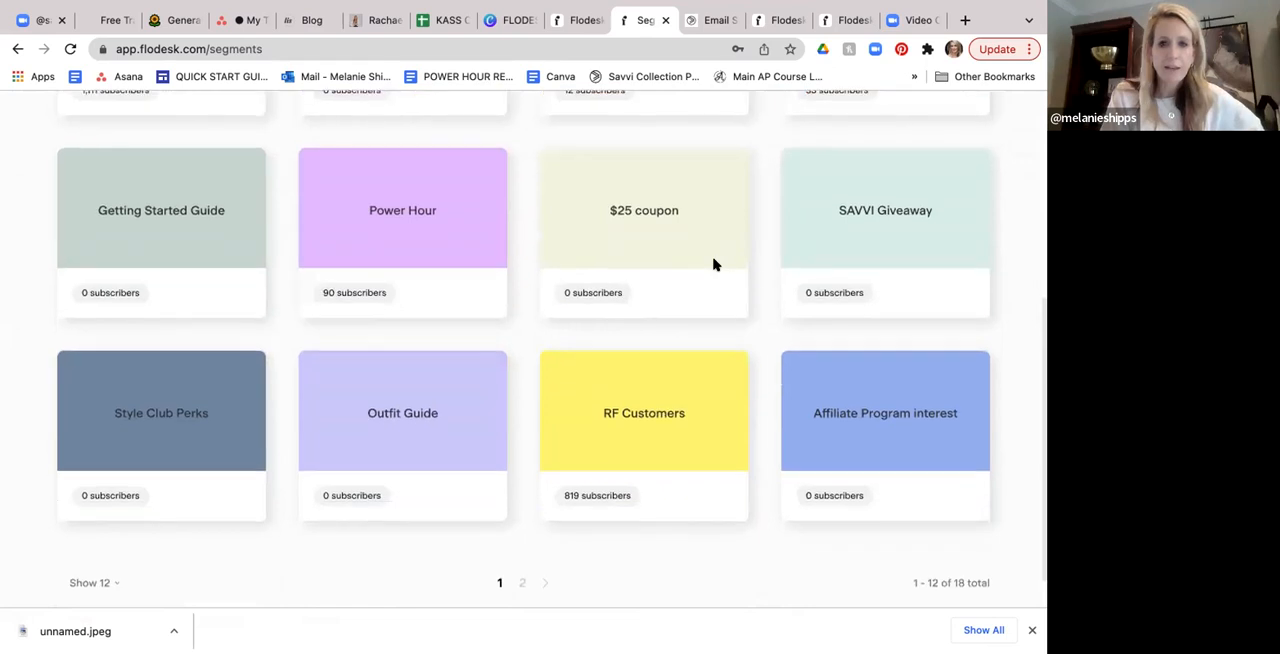
scroll(714, 264, "down", 1)
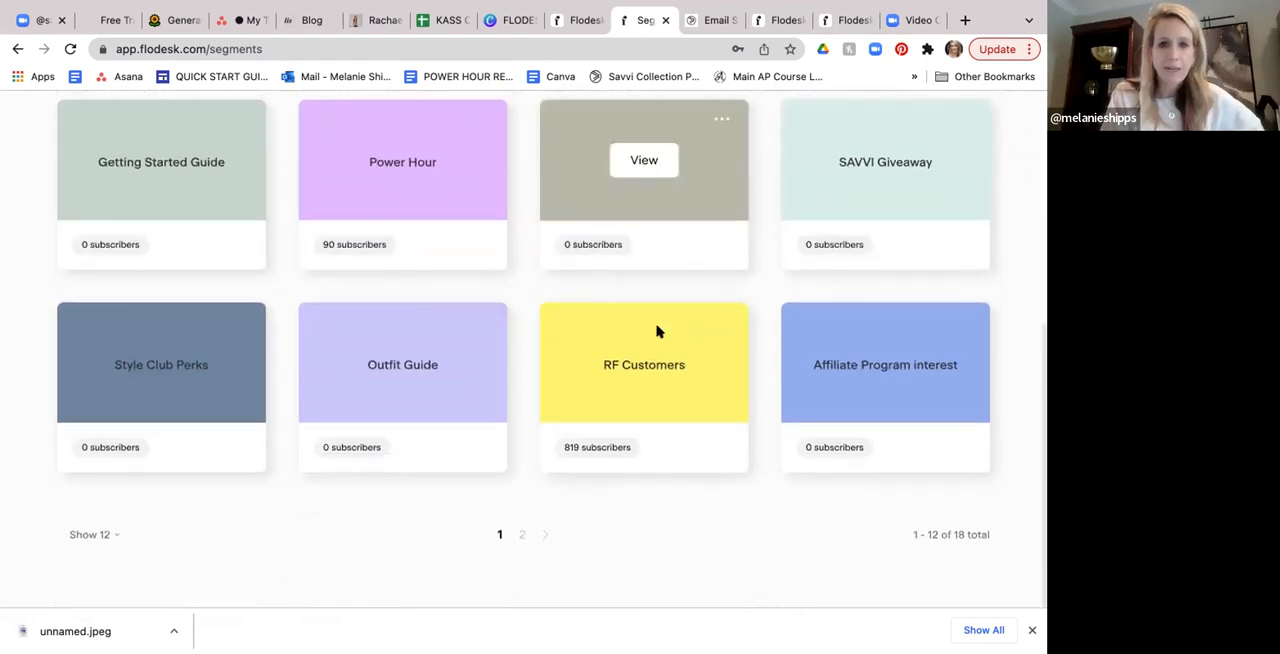
left_click(522, 537)
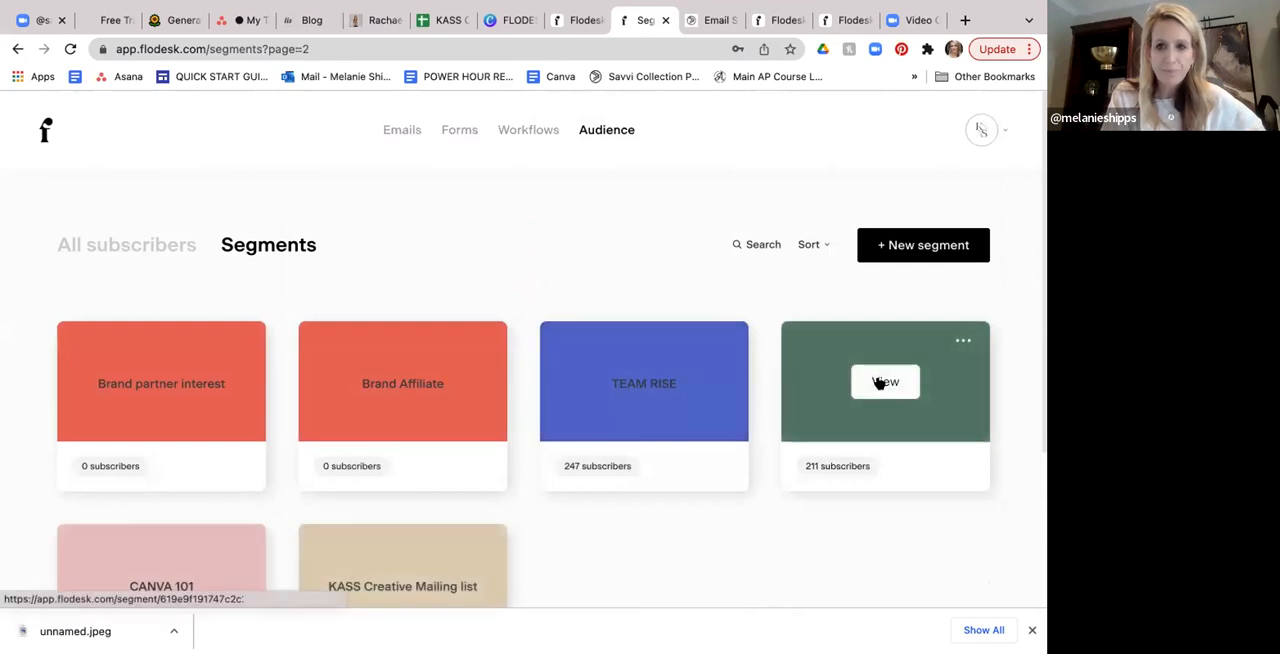
left_click(880, 382)
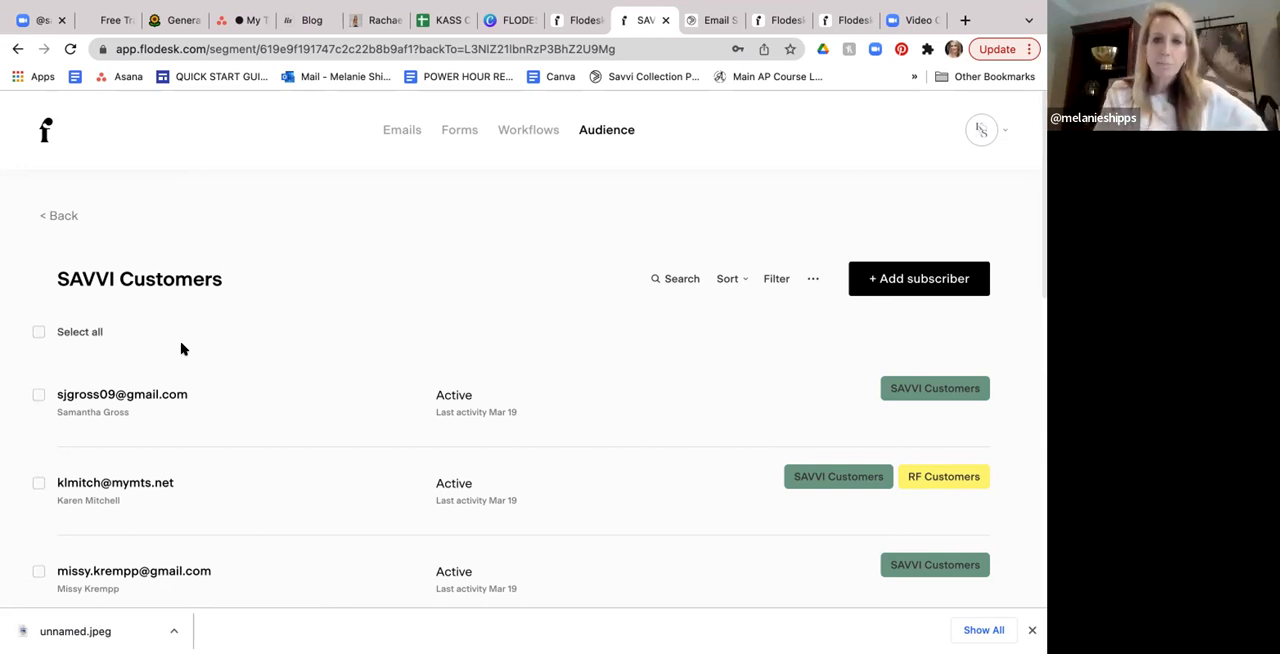
- Return to the saved forms and reopen the SAVVI Getting Started Guide landing page to view its full layout
left_click(457, 132)
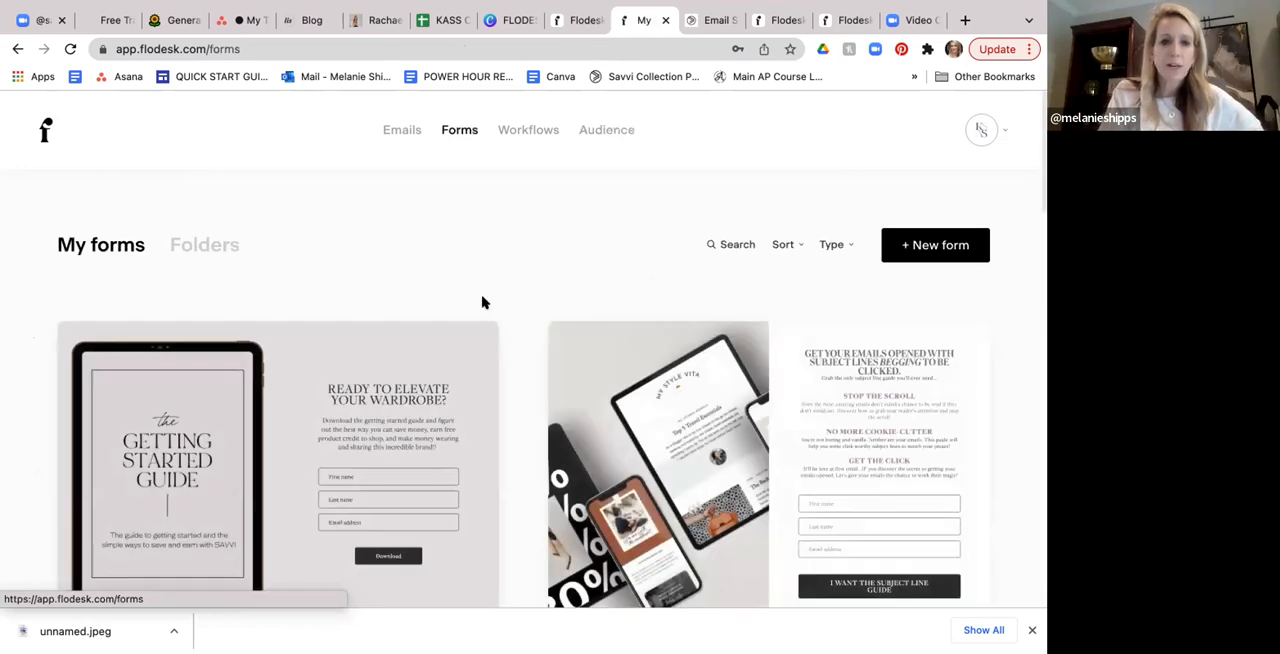
scroll(483, 302, "down", 2)
scroll(424, 289, "down", 1)
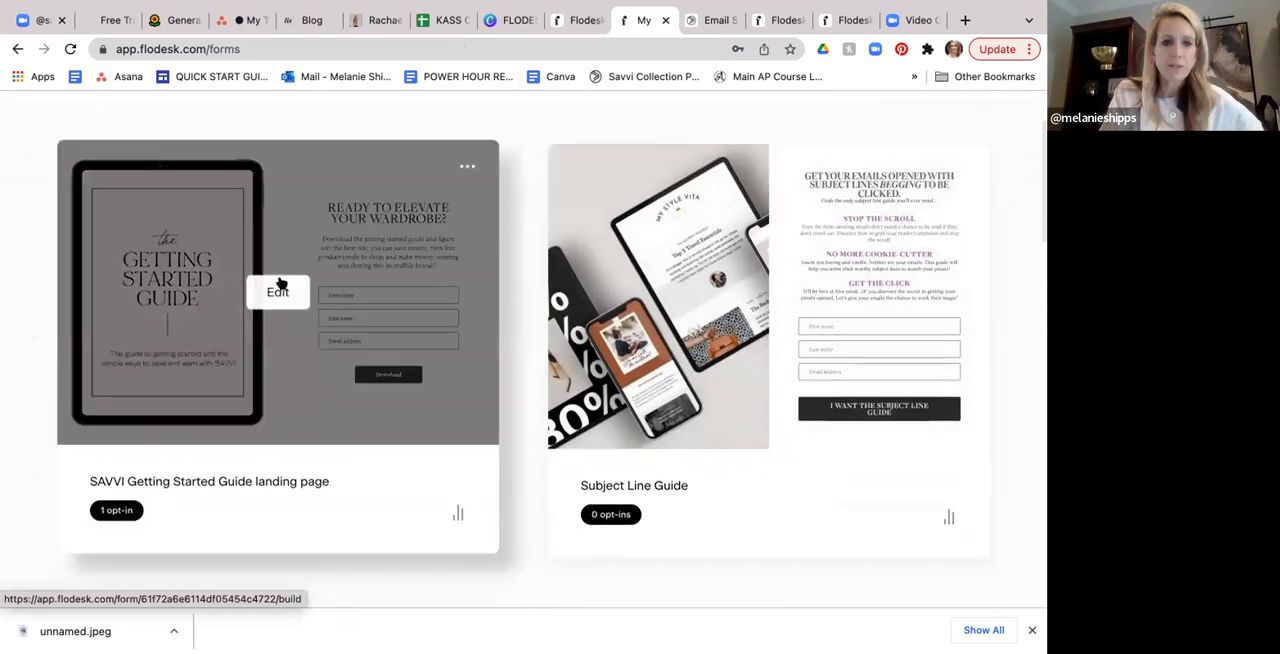
left_click(277, 289)
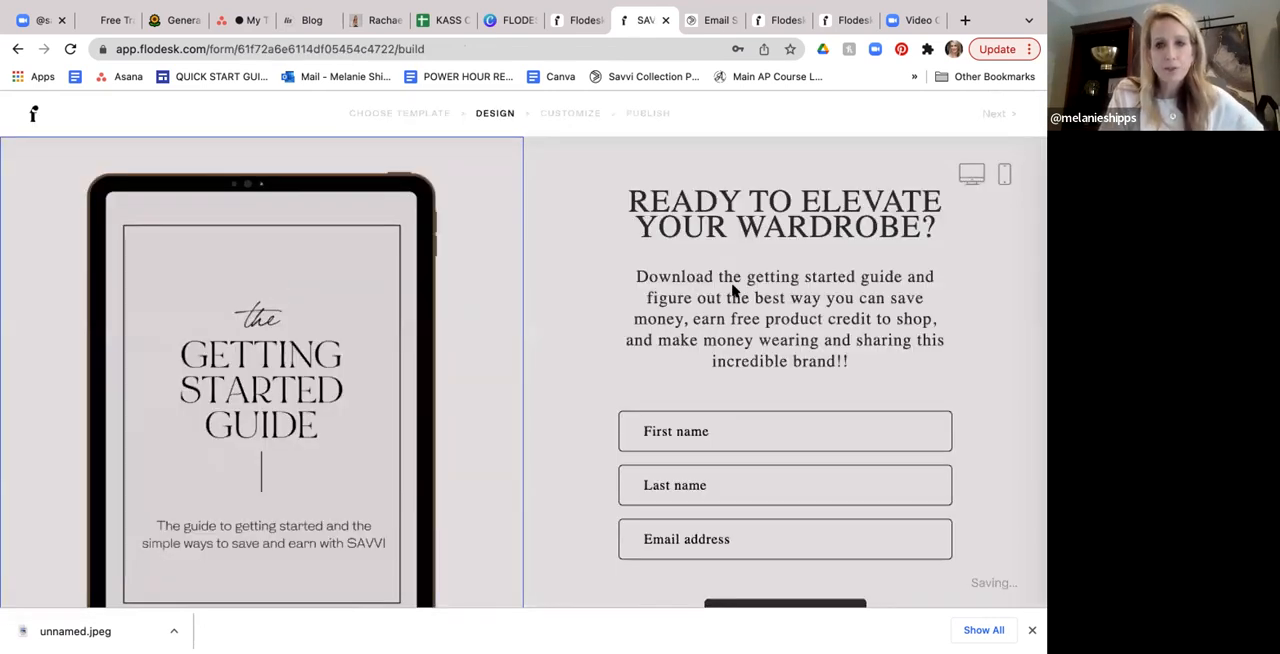
scroll(776, 295, "down", 2)
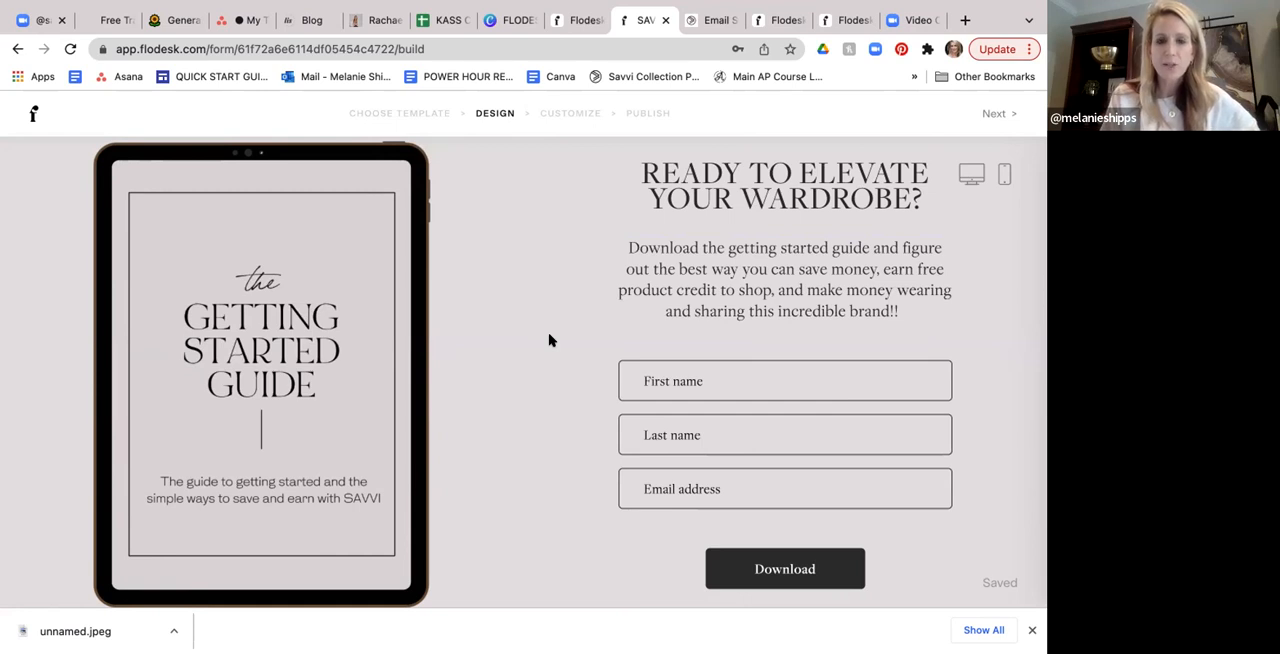
- Leave the form editor and look over the account's saved workflows
left_click(32, 115)
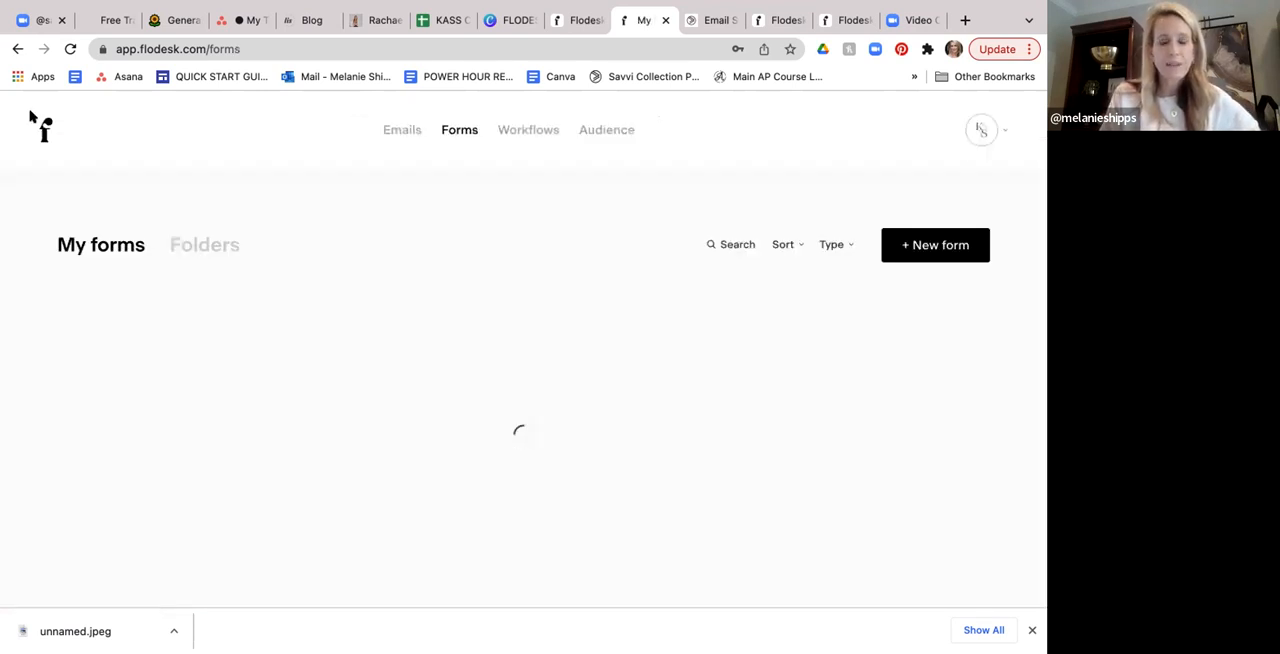
scroll(431, 246, "down", 3)
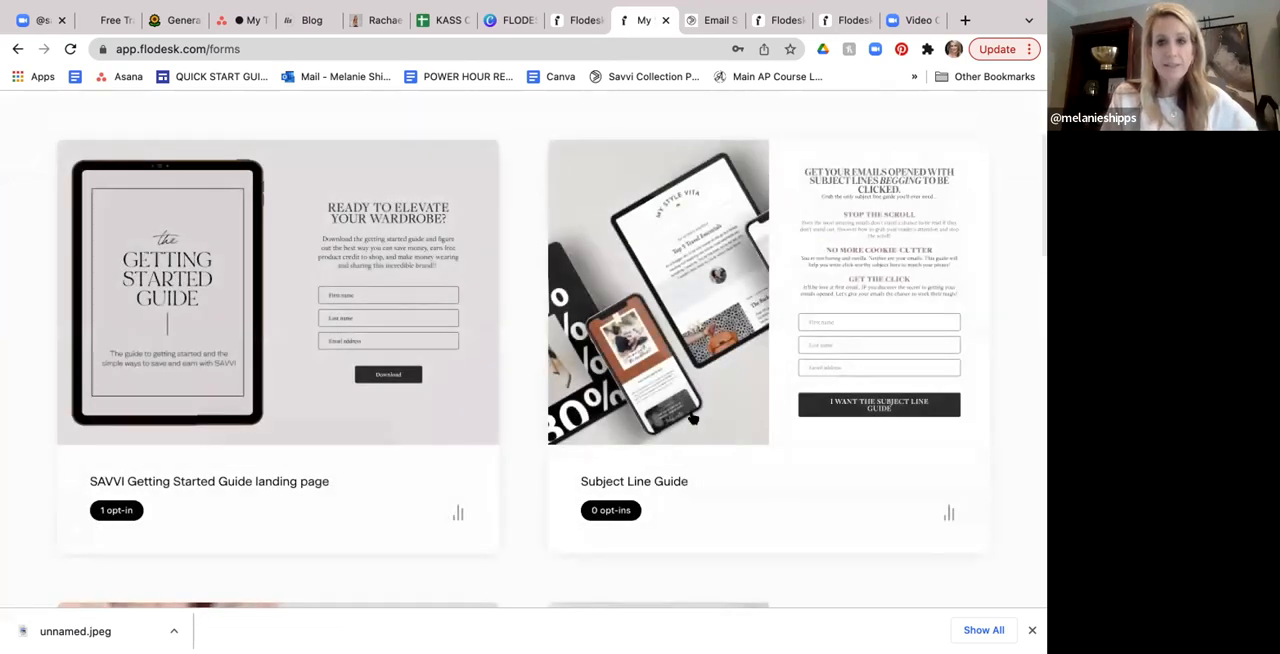
scroll(561, 353, "up", 2)
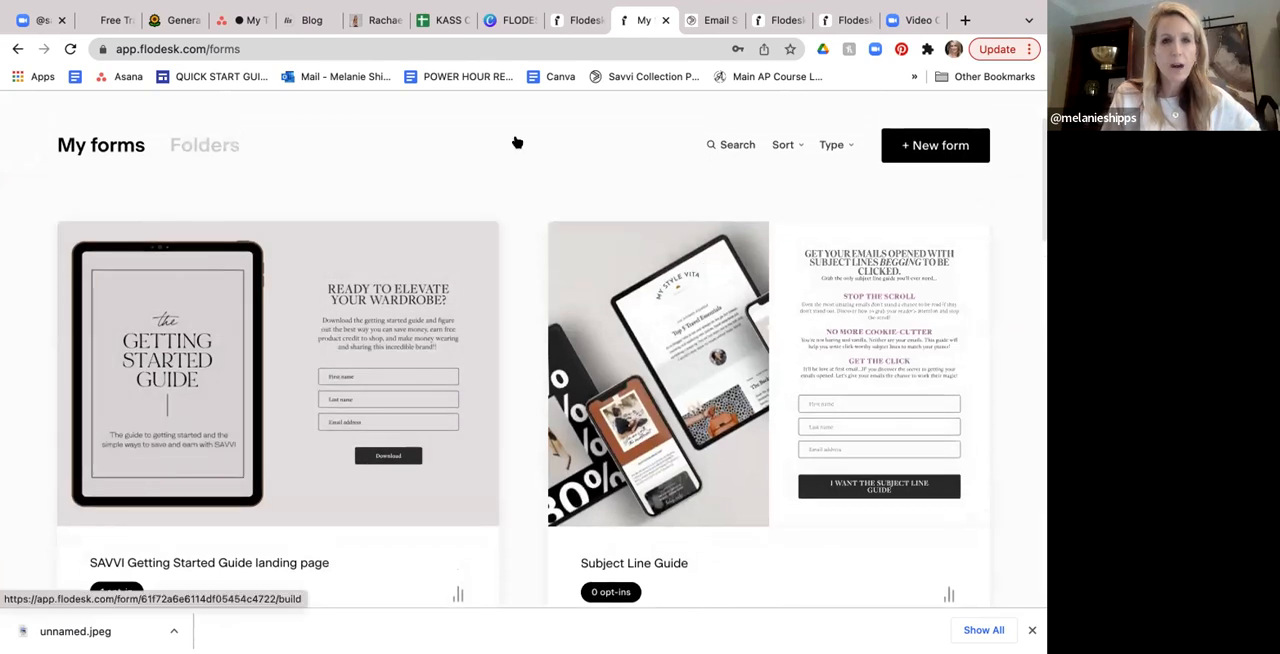
scroll(514, 137, "up", 3)
left_click(522, 130)
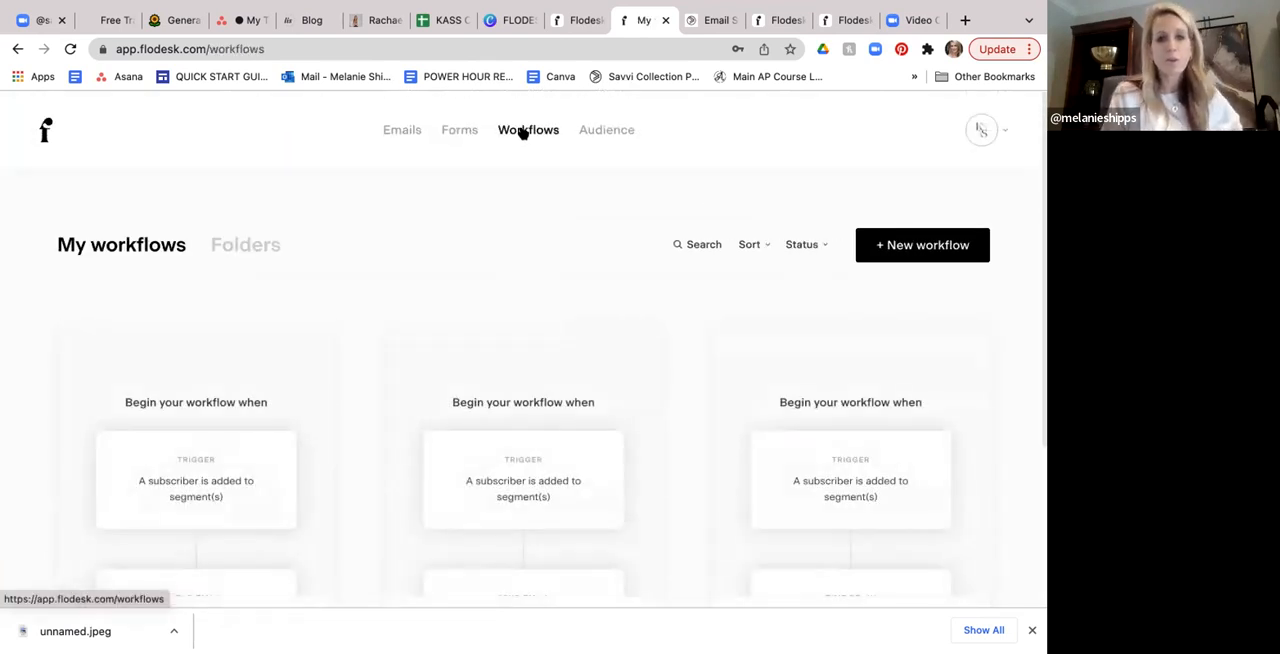
scroll(545, 195, "down", 2)
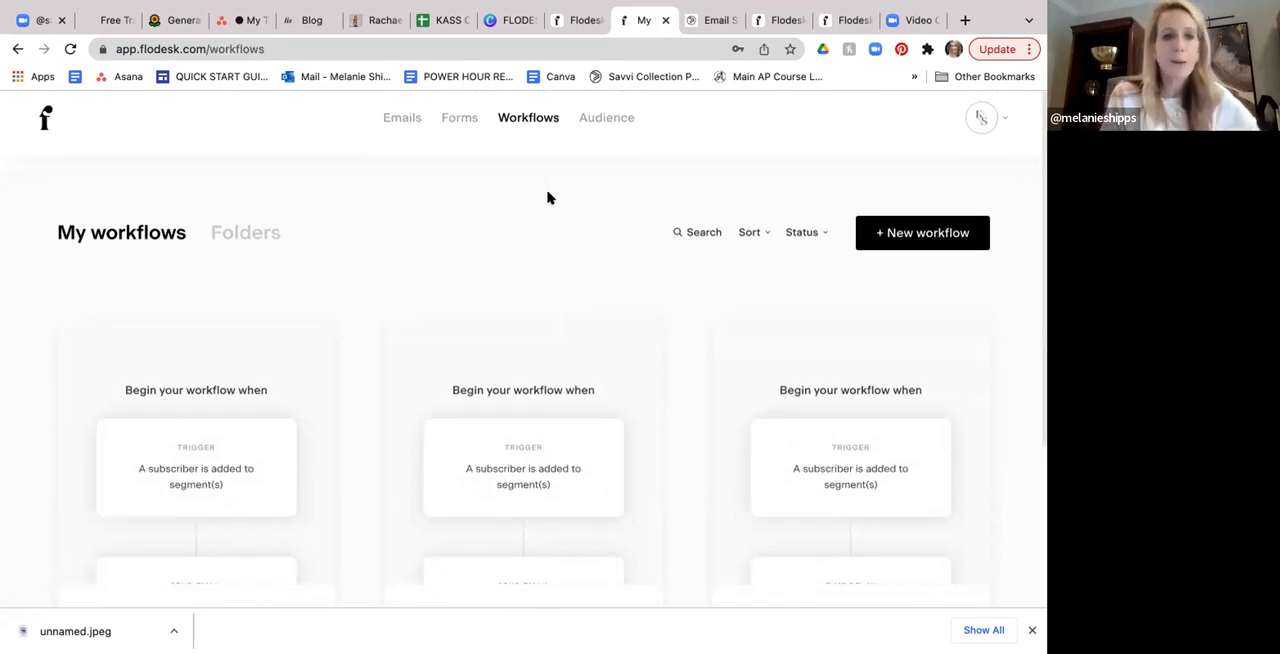
scroll(547, 198, "down", 3)
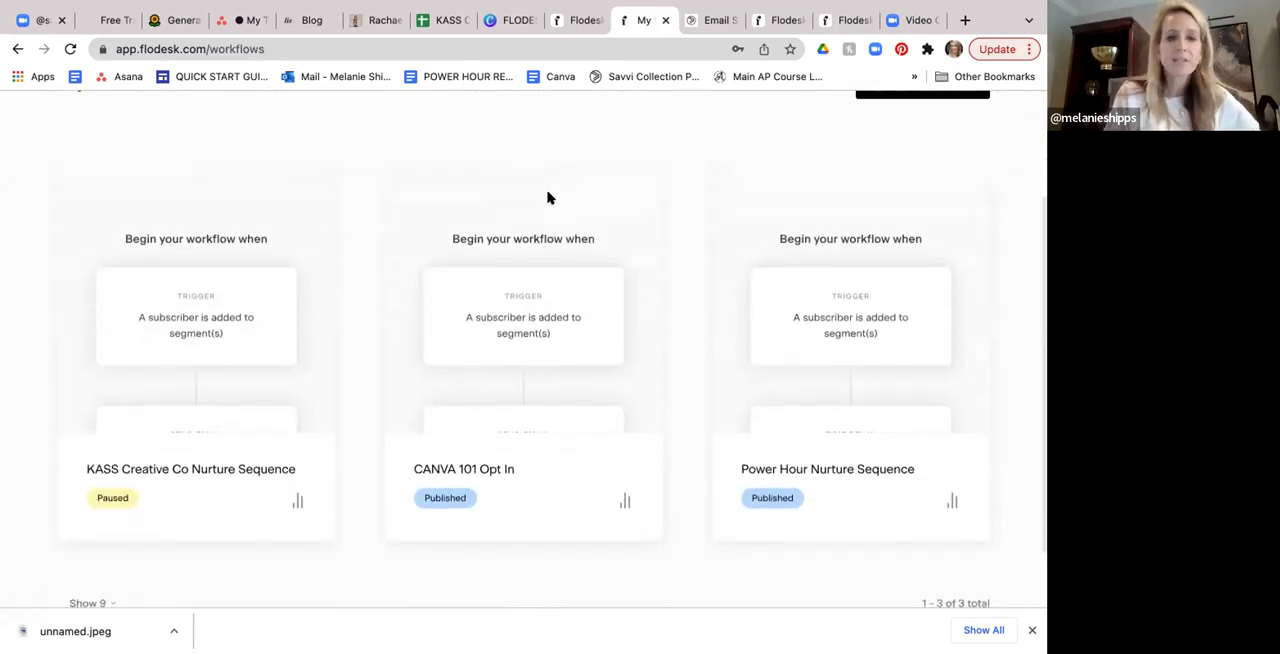
- Open the KASS Creative Co Nurture Sequence workflow for editing and examine its segment trigger
mouse_move(172, 301)
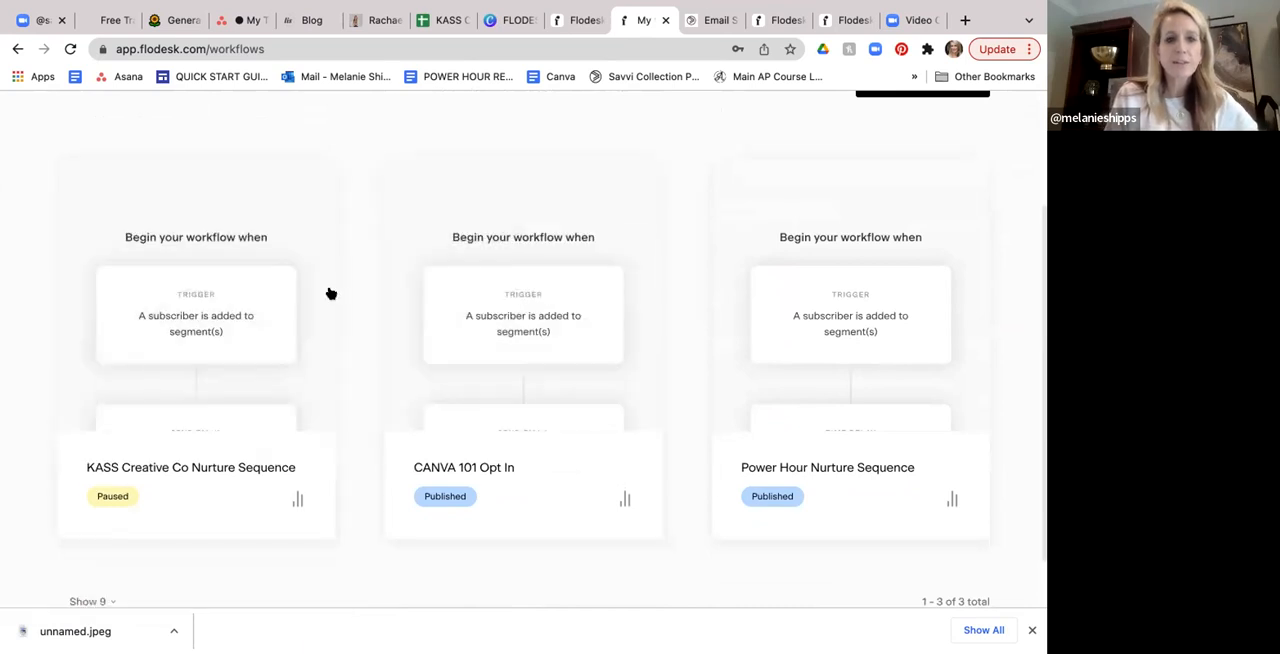
mouse_move(331, 293)
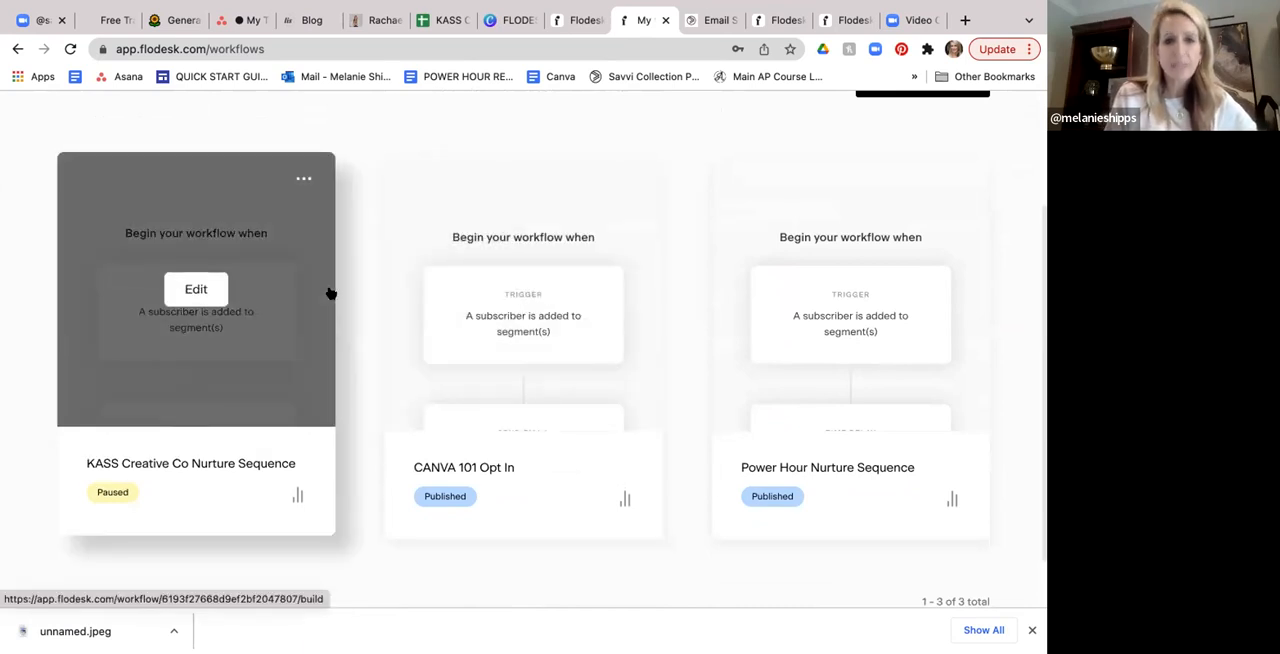
left_click(199, 290)
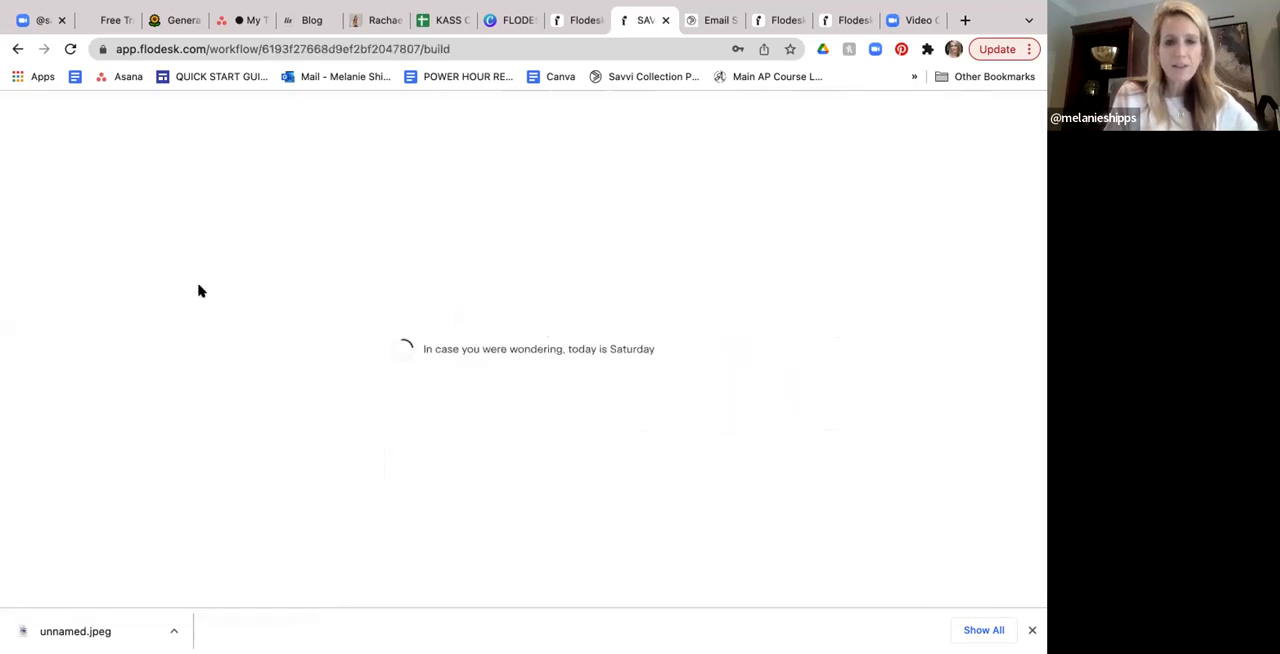
scroll(520, 340, "down", 1)
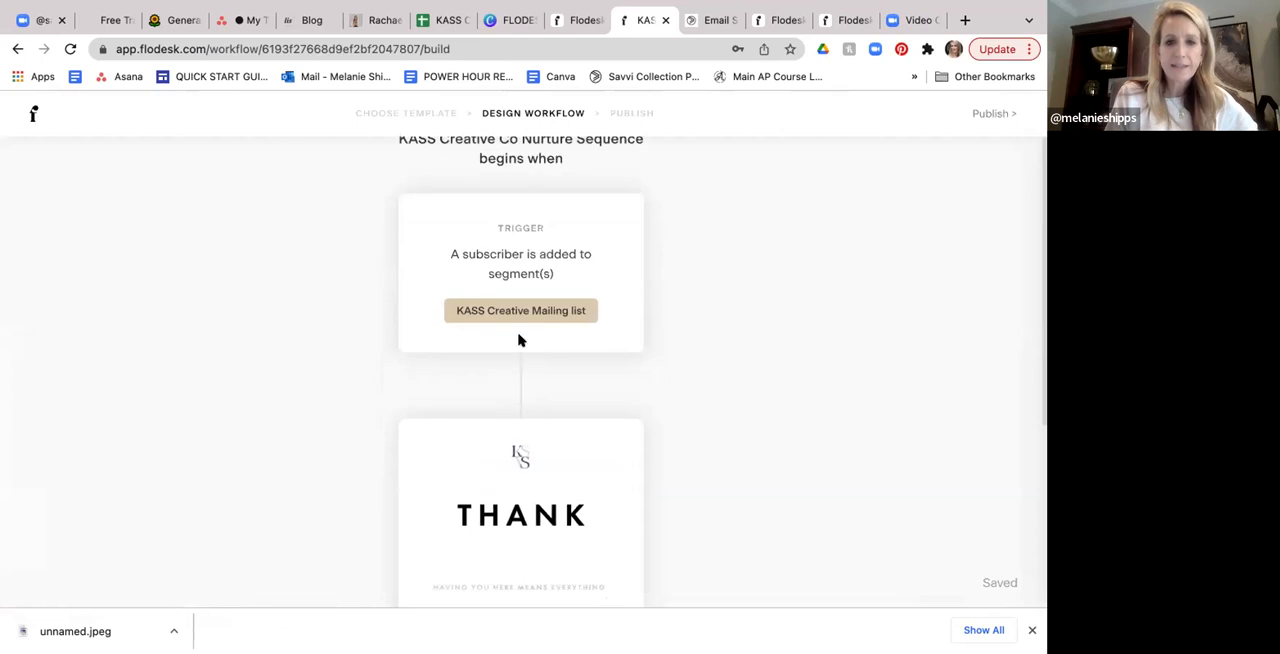
scroll(518, 340, "down", 1)
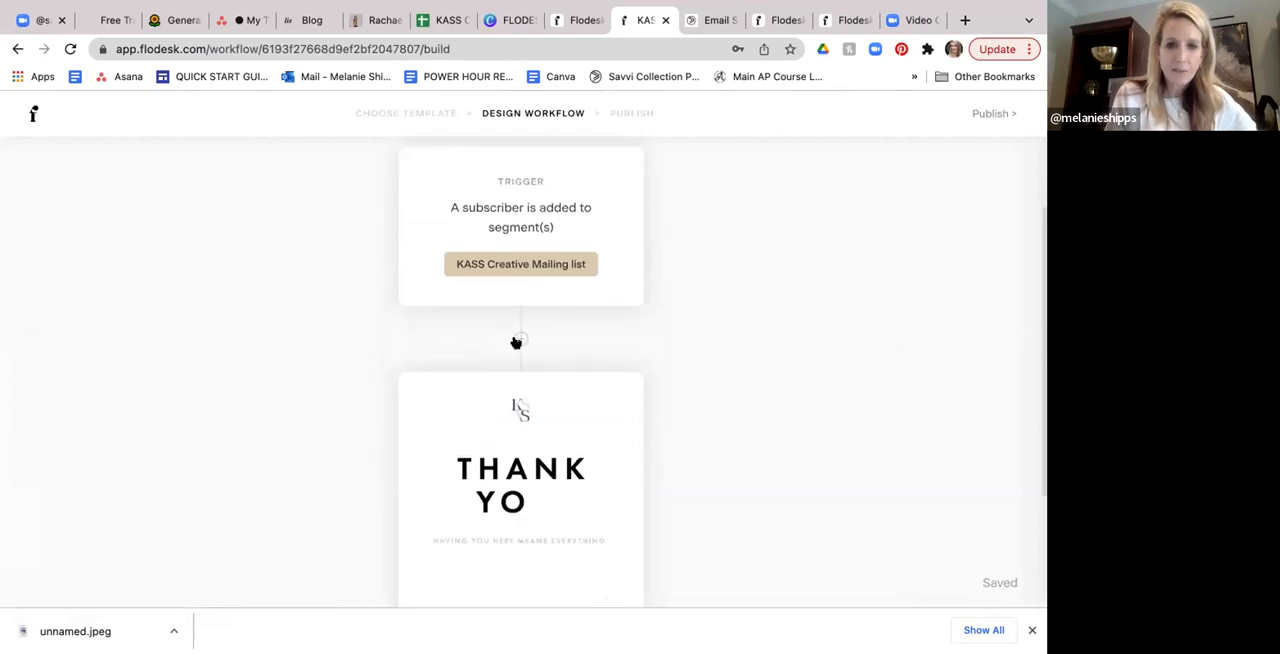
- Open the workflow's "So thankful for you!!!!" email and read its content down to the Instagram section
left_click(565, 404)
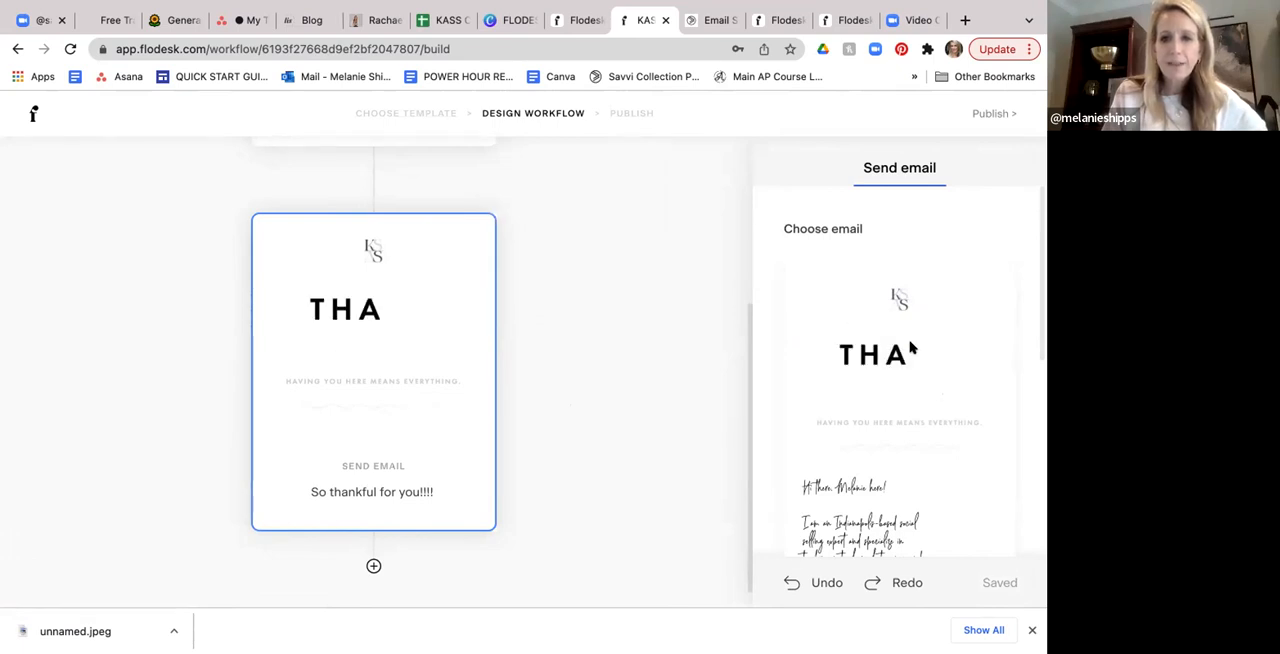
left_click(903, 421)
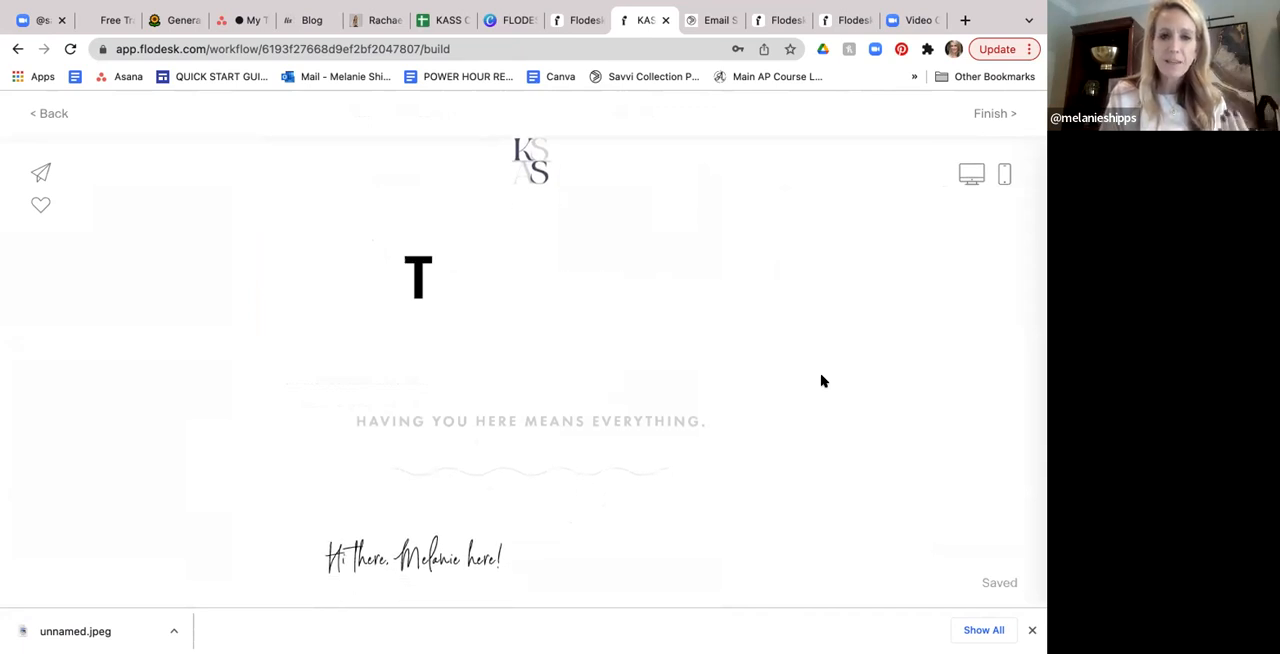
scroll(823, 381, "down", 1)
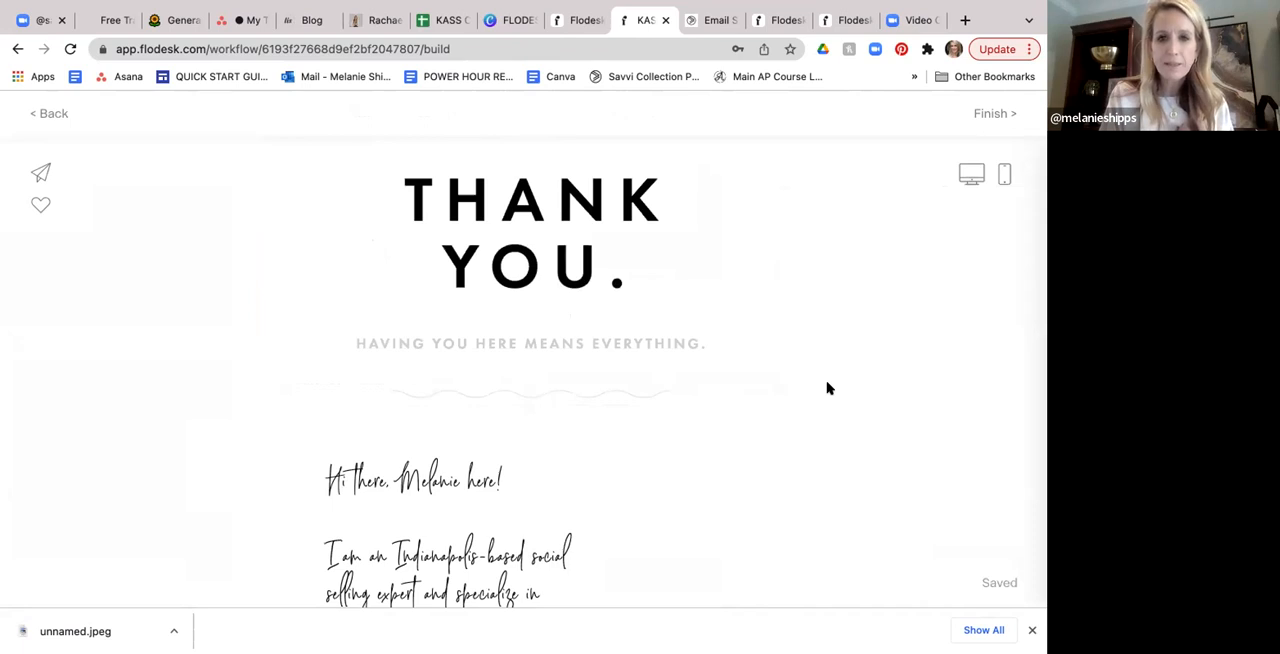
scroll(827, 388, "down", 3)
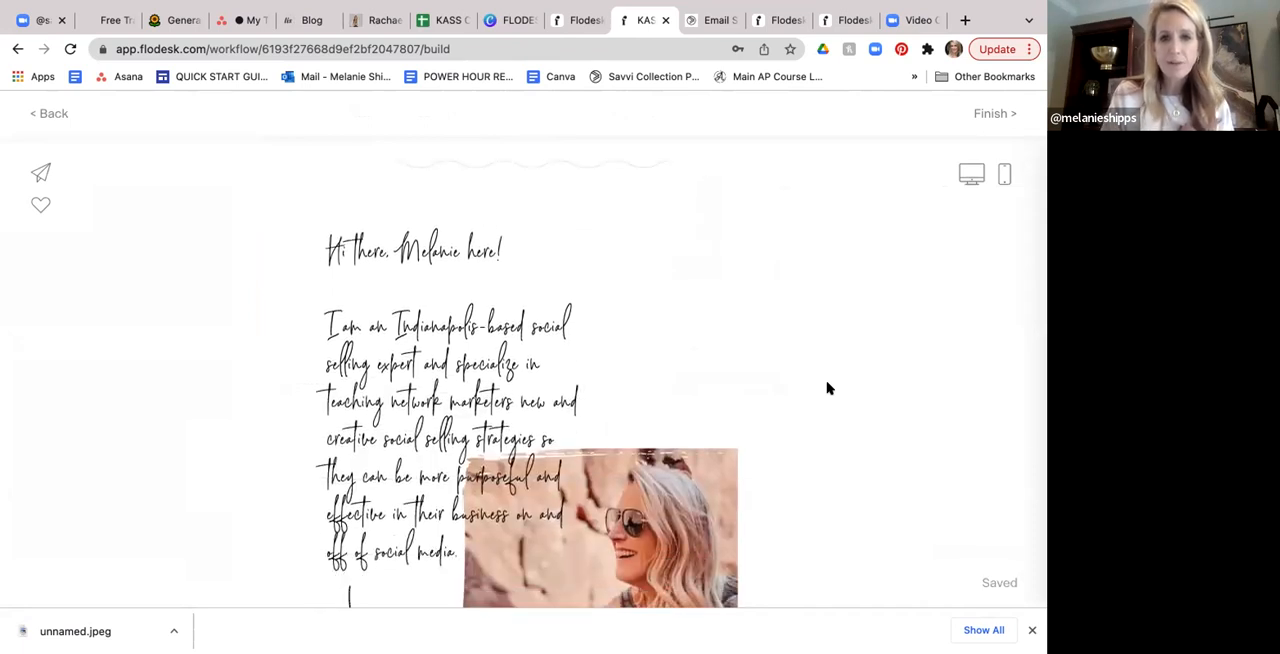
scroll(827, 388, "down", 5)
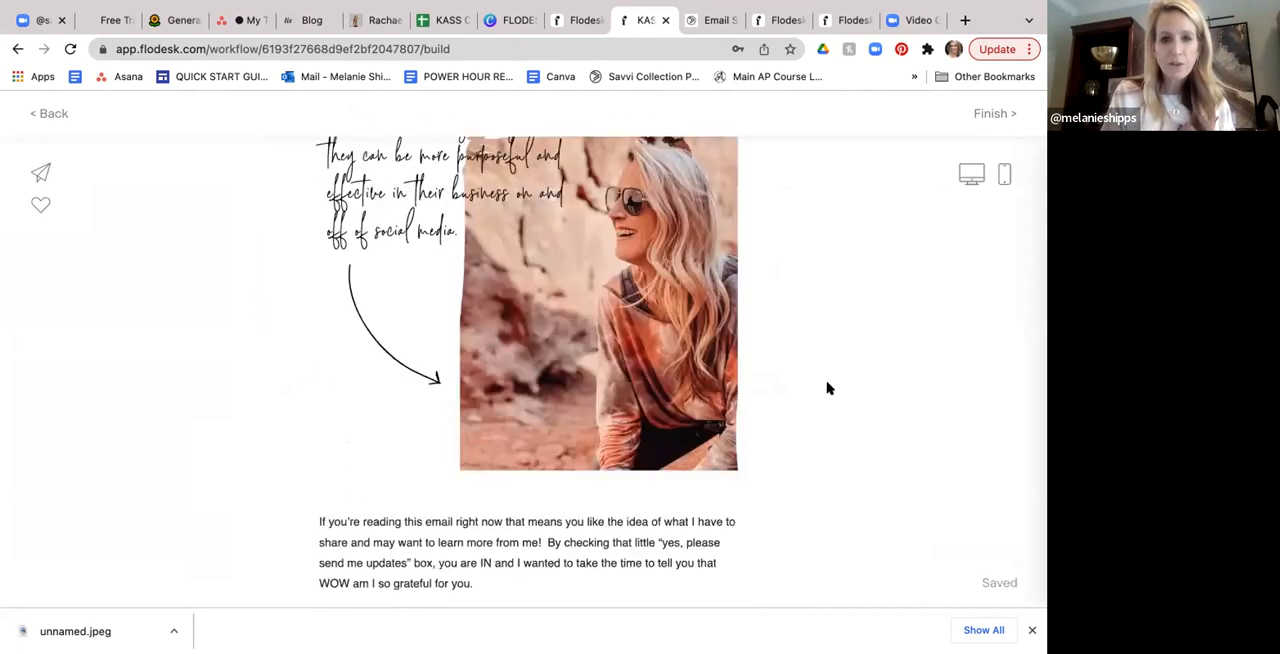
scroll(827, 388, "down", 3)
scroll(827, 388, "down", 3)
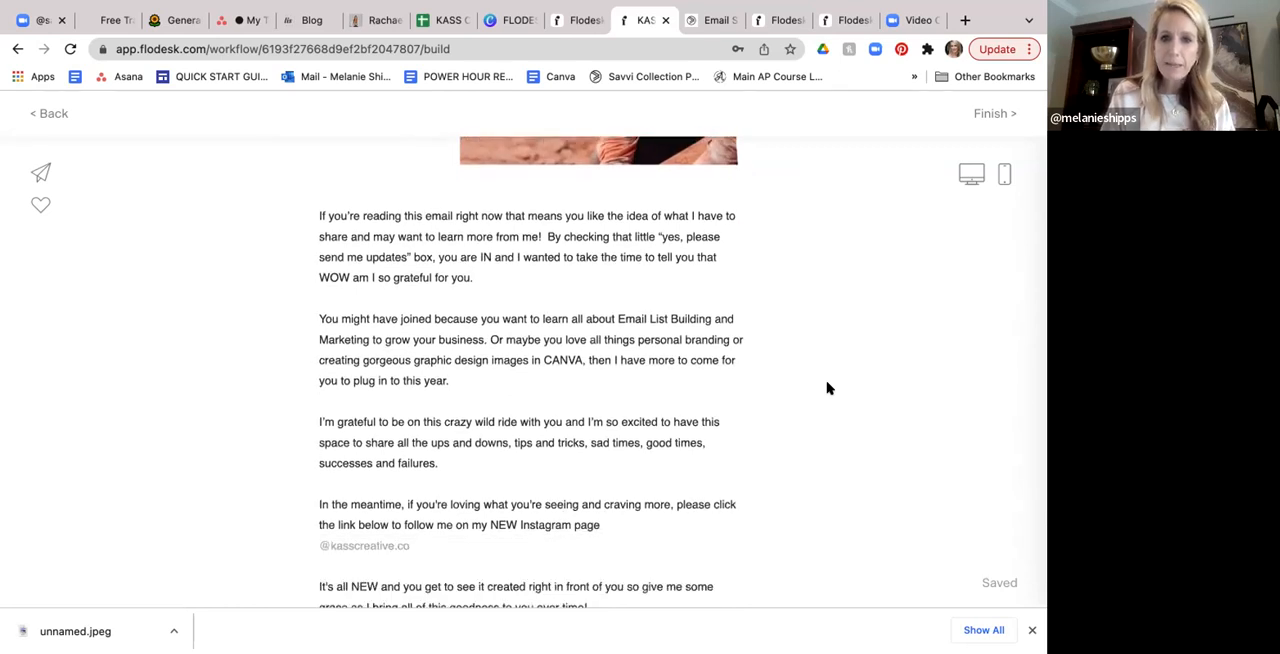
scroll(827, 388, "down", 3)
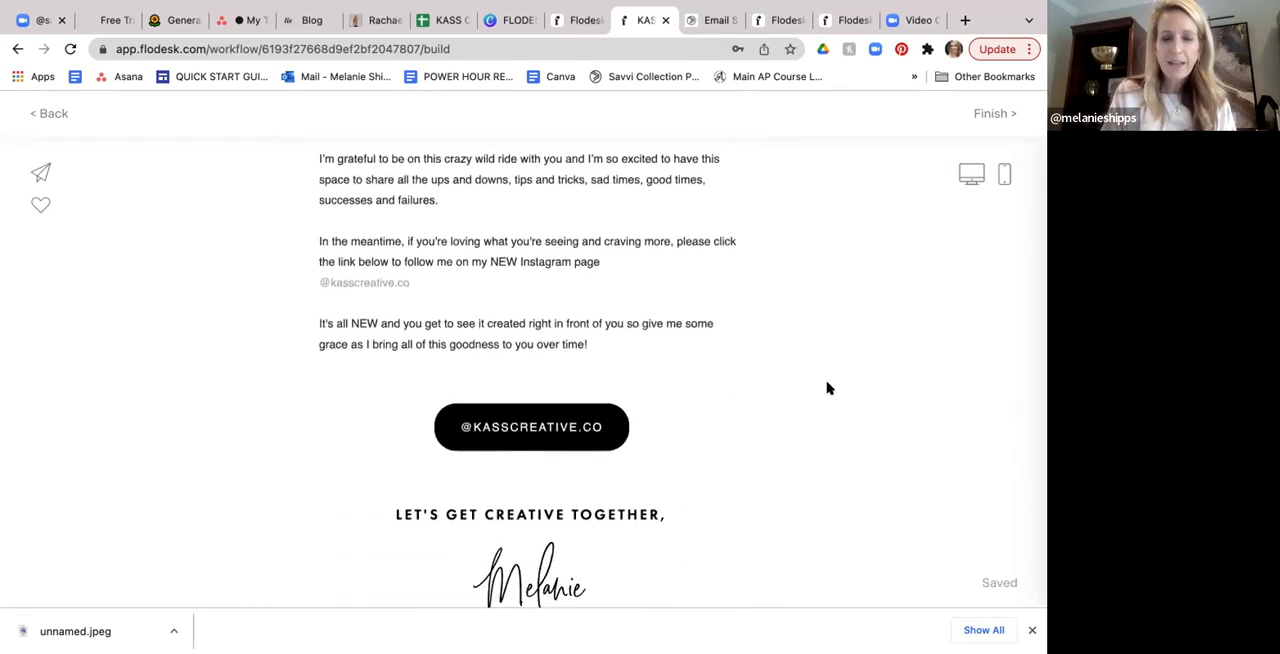
scroll(827, 388, "down", 2)
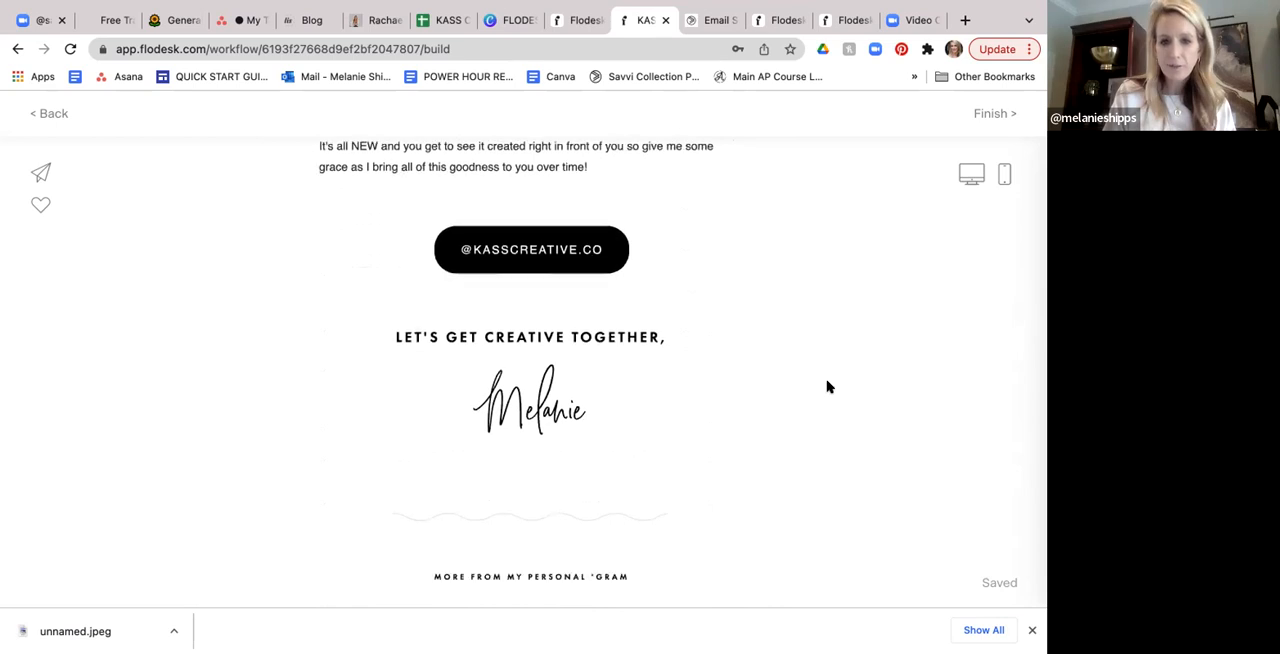
scroll(827, 387, "down", 2)
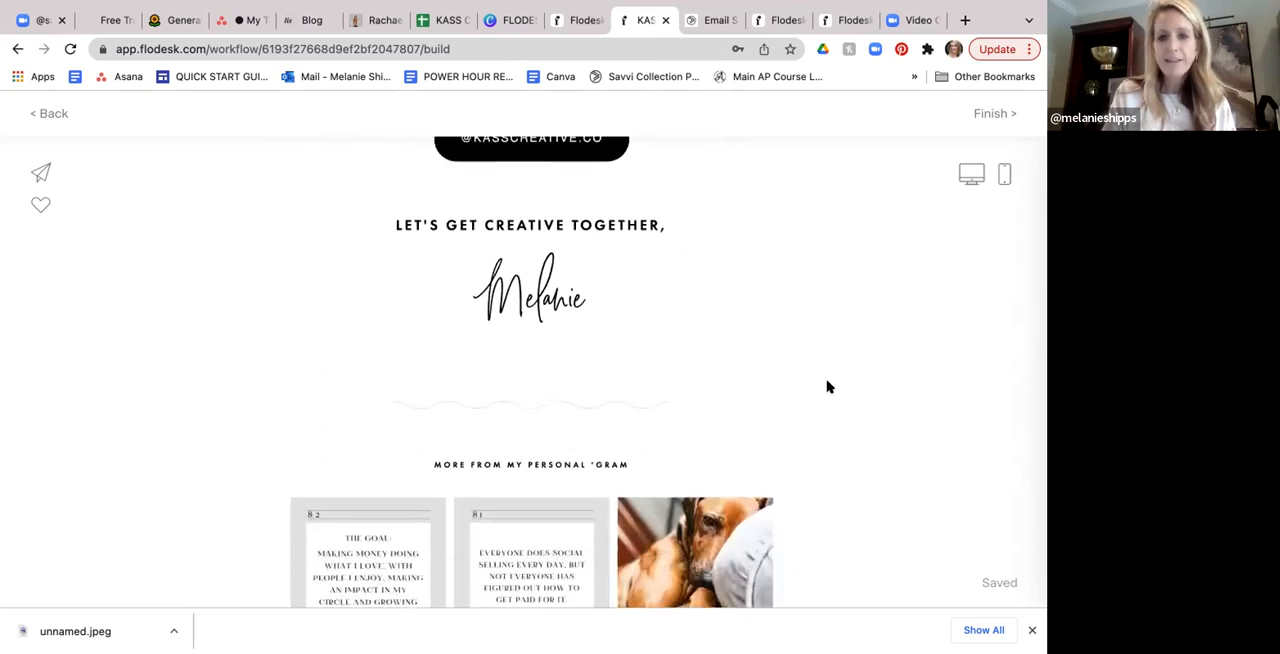
- Review the thank-you email back up to its heading and return to the workflow design
scroll(827, 387, "up", 3)
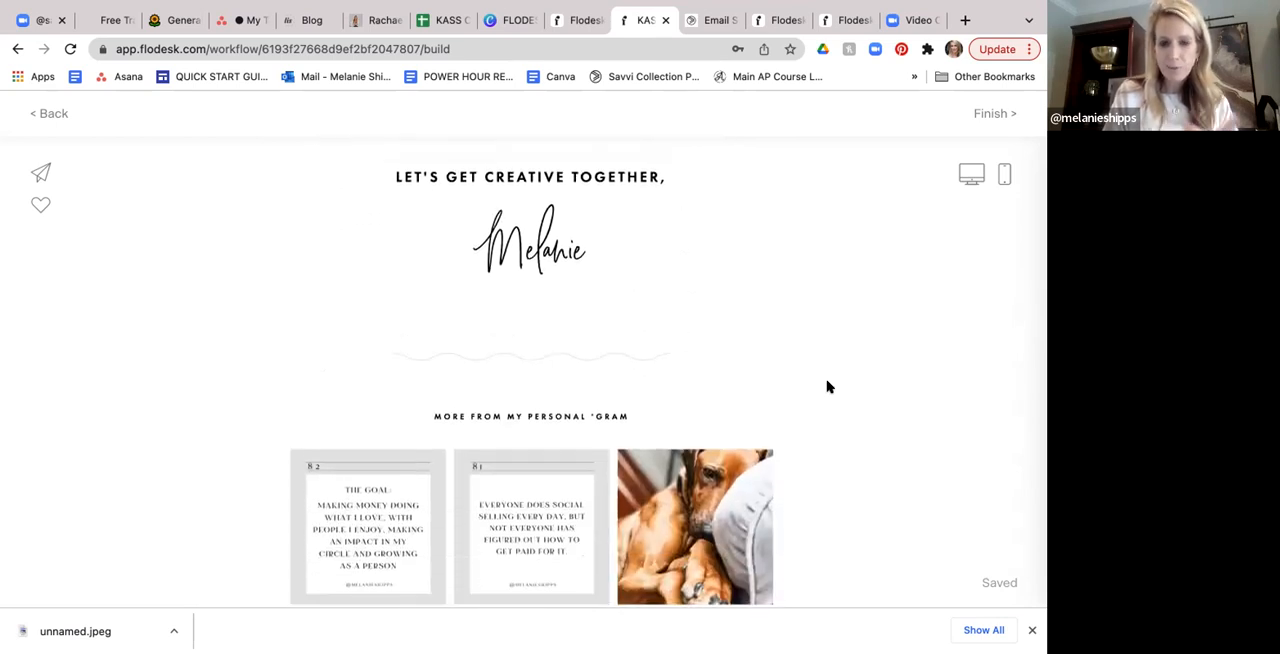
scroll(827, 387, "up", 10)
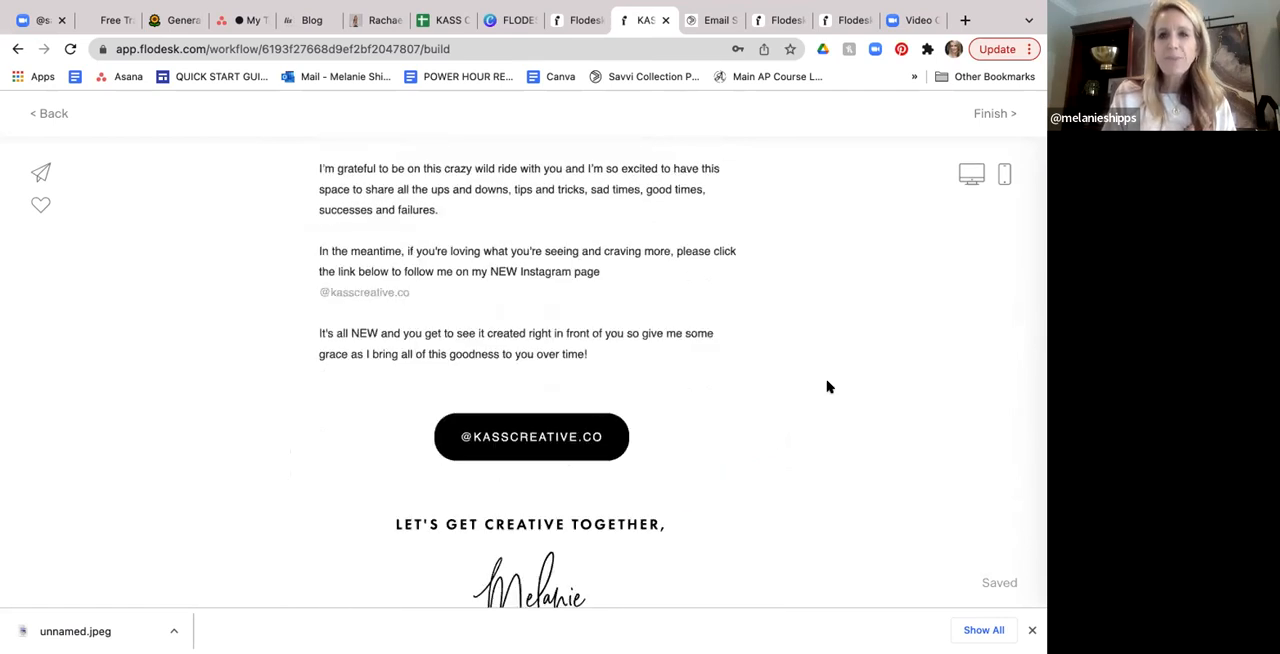
scroll(585, 97, "up", 2)
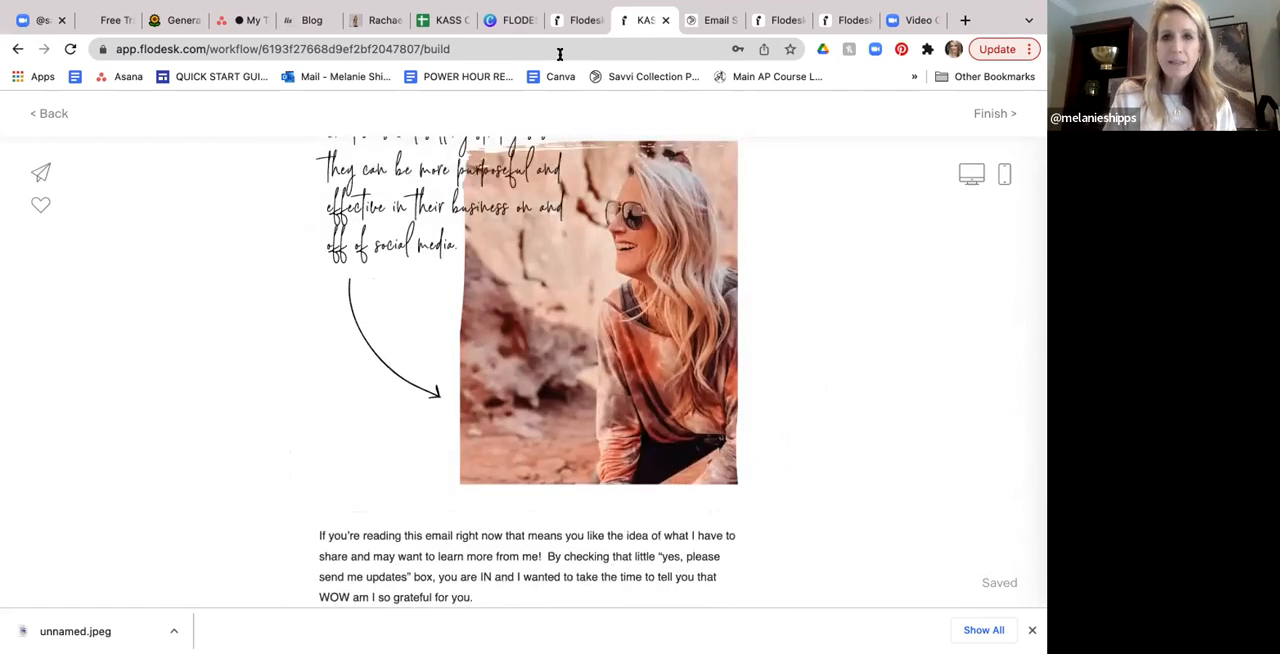
left_click(579, 20)
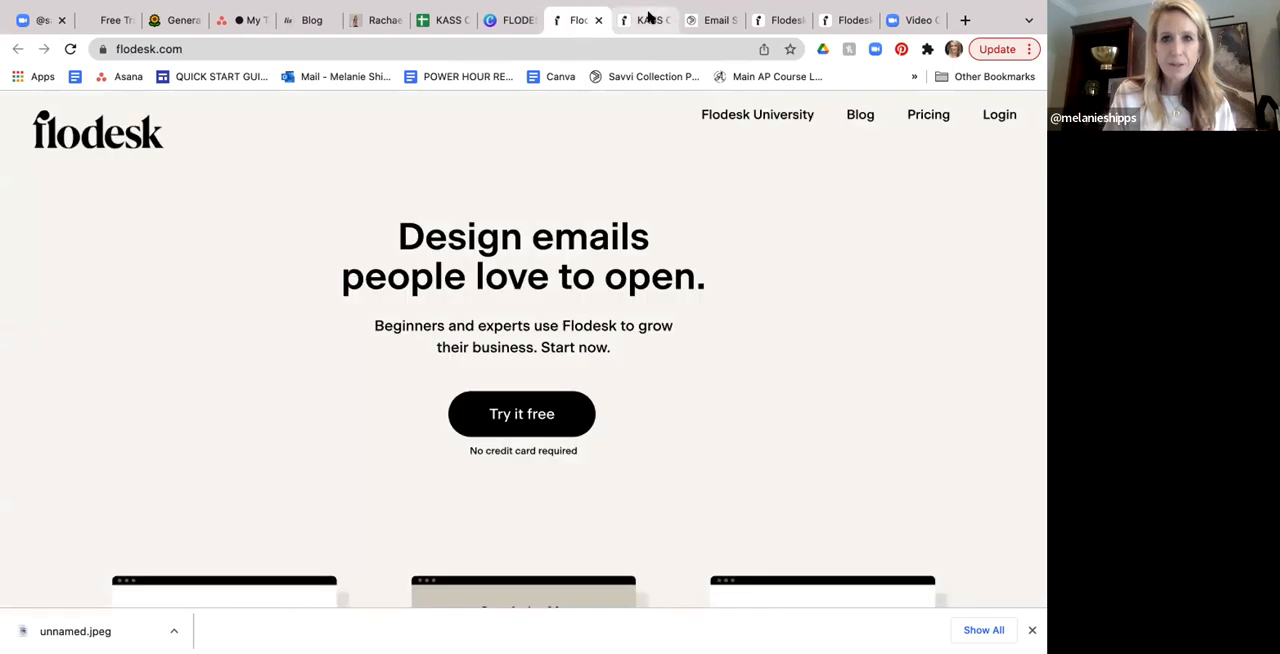
left_click(645, 20)
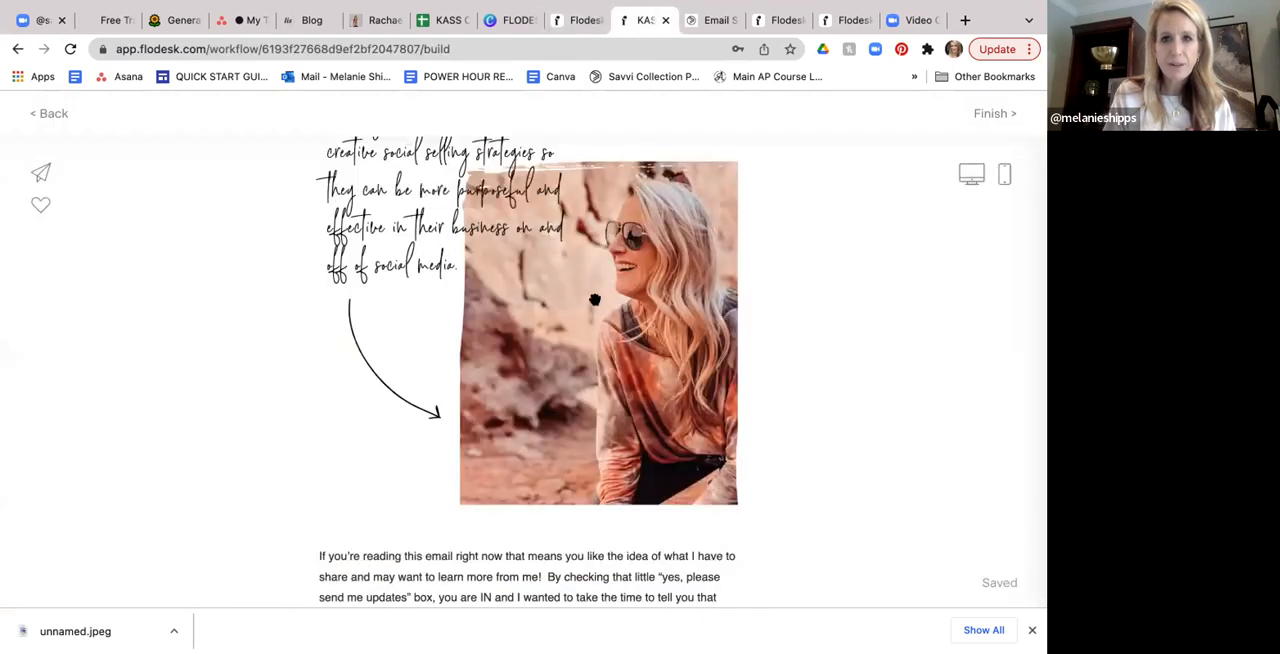
scroll(597, 307, "up", 5)
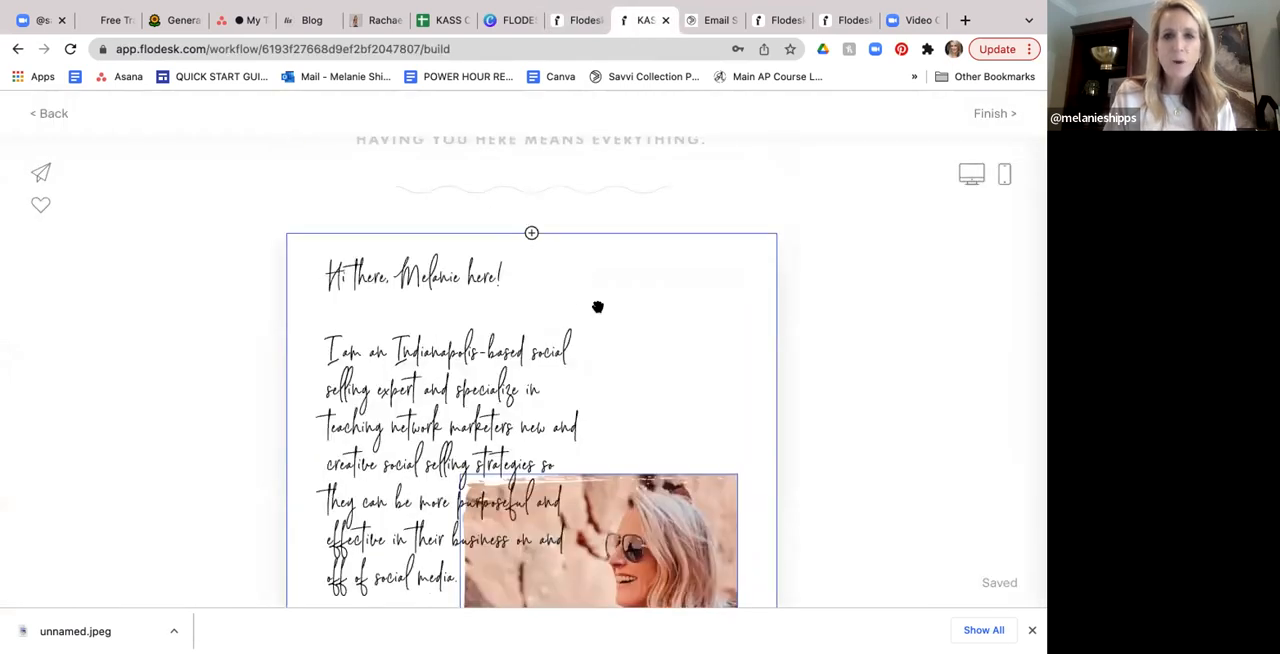
scroll(597, 307, "up", 3)
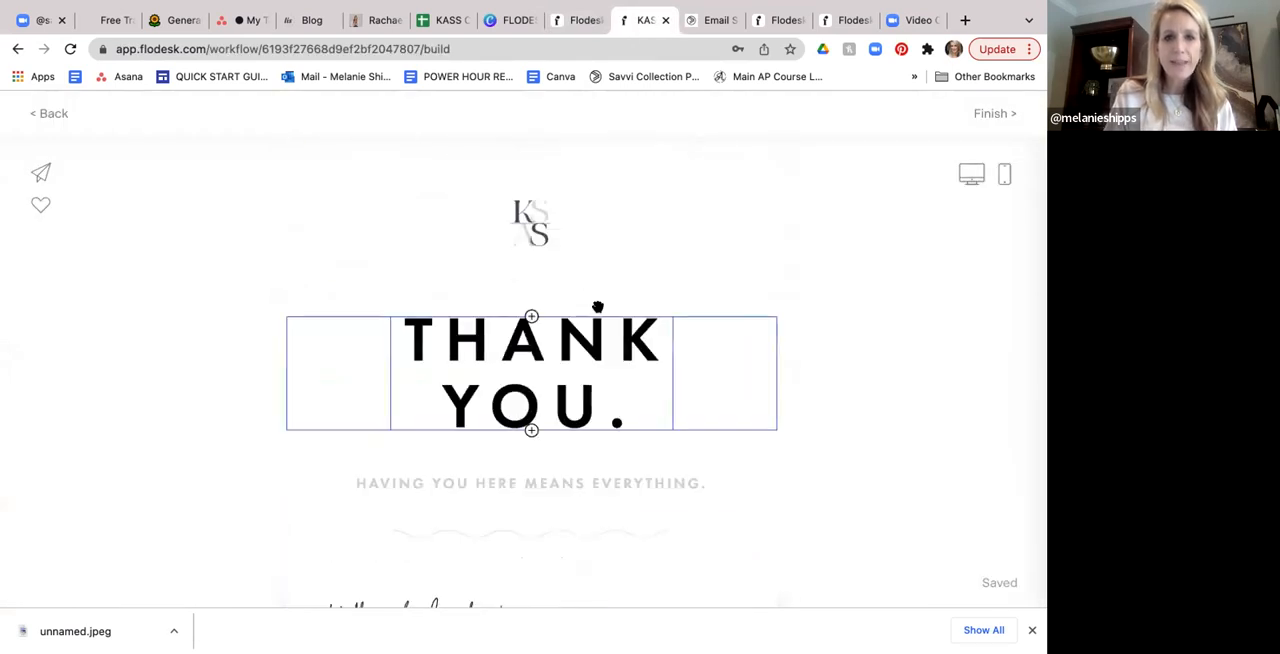
left_click(57, 114)
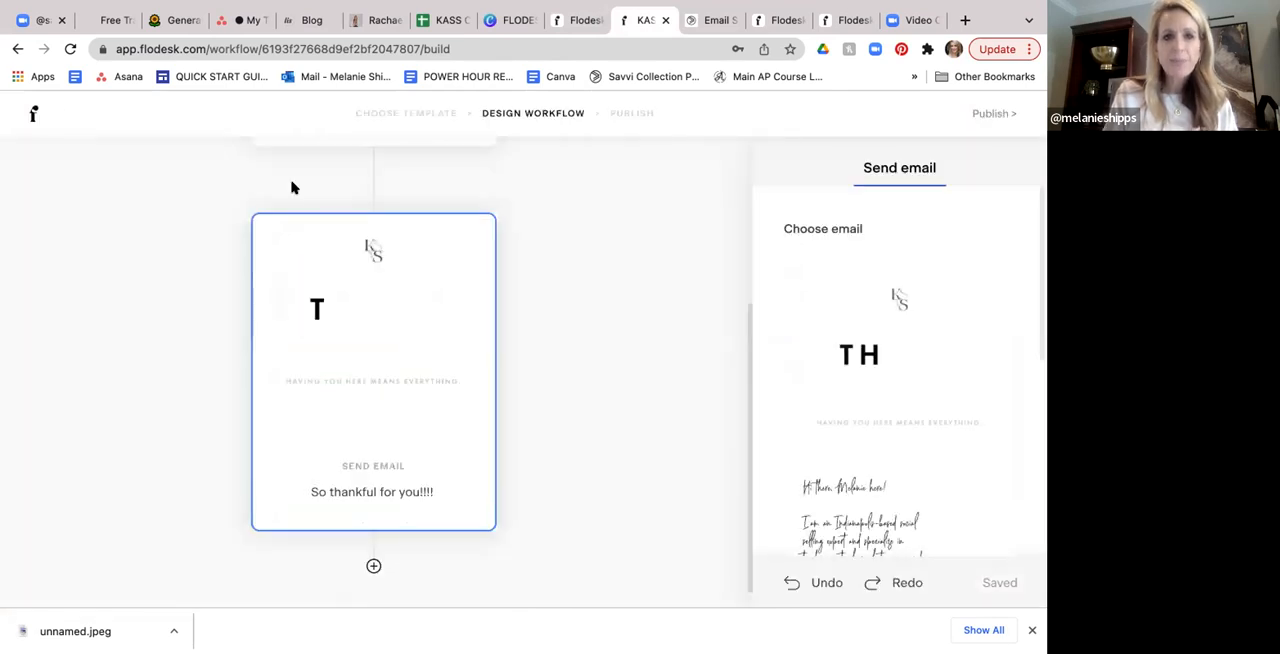
- Show the node choices for adding a step after the thank-you email and review the sequence back to its trigger
scroll(580, 337, "down", 1)
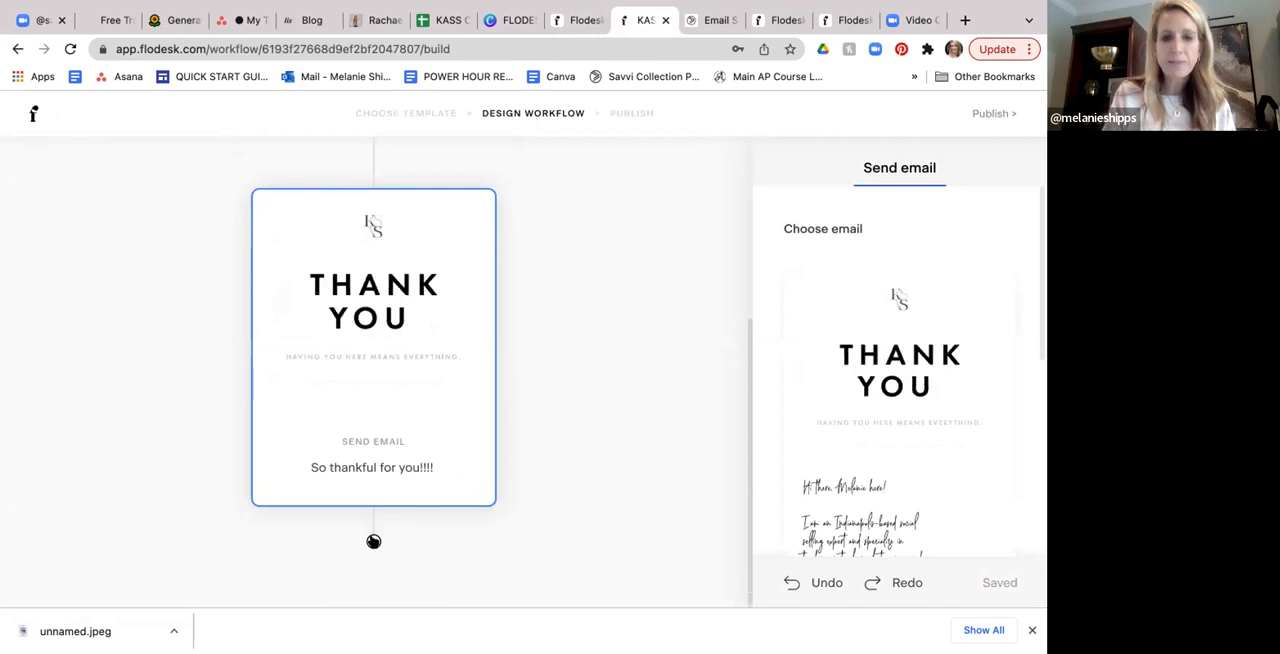
left_click(373, 541)
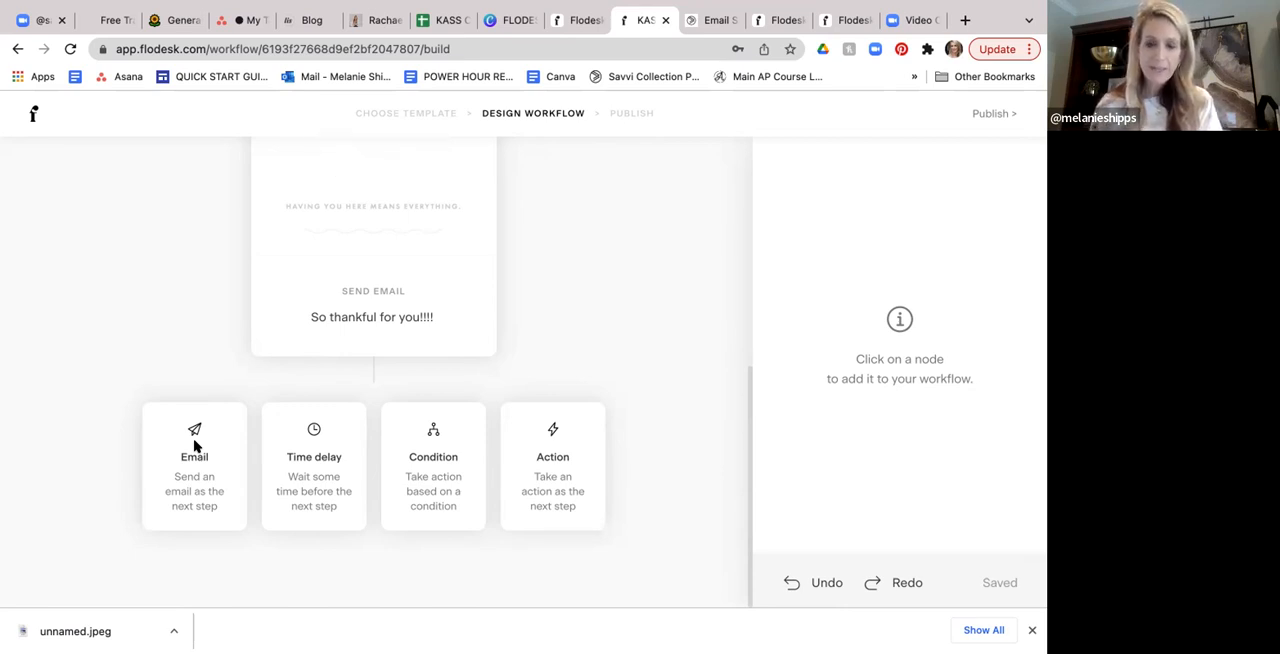
scroll(577, 305, "up", 5)
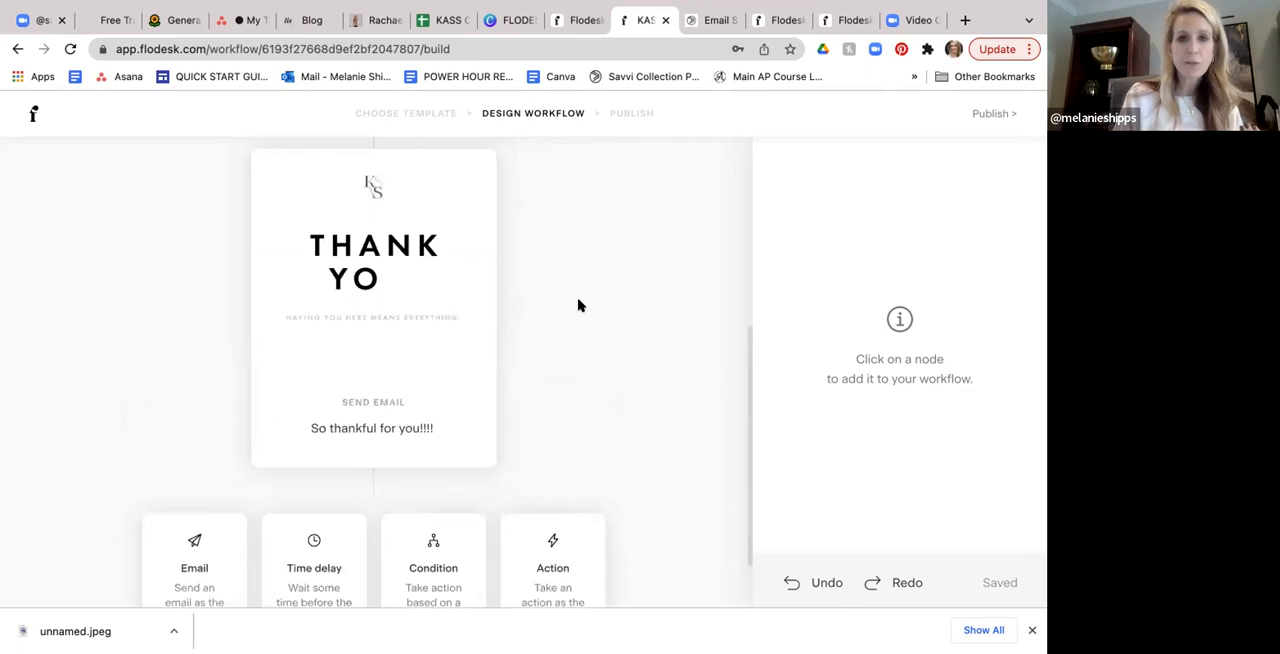
scroll(577, 305, "up", 2)
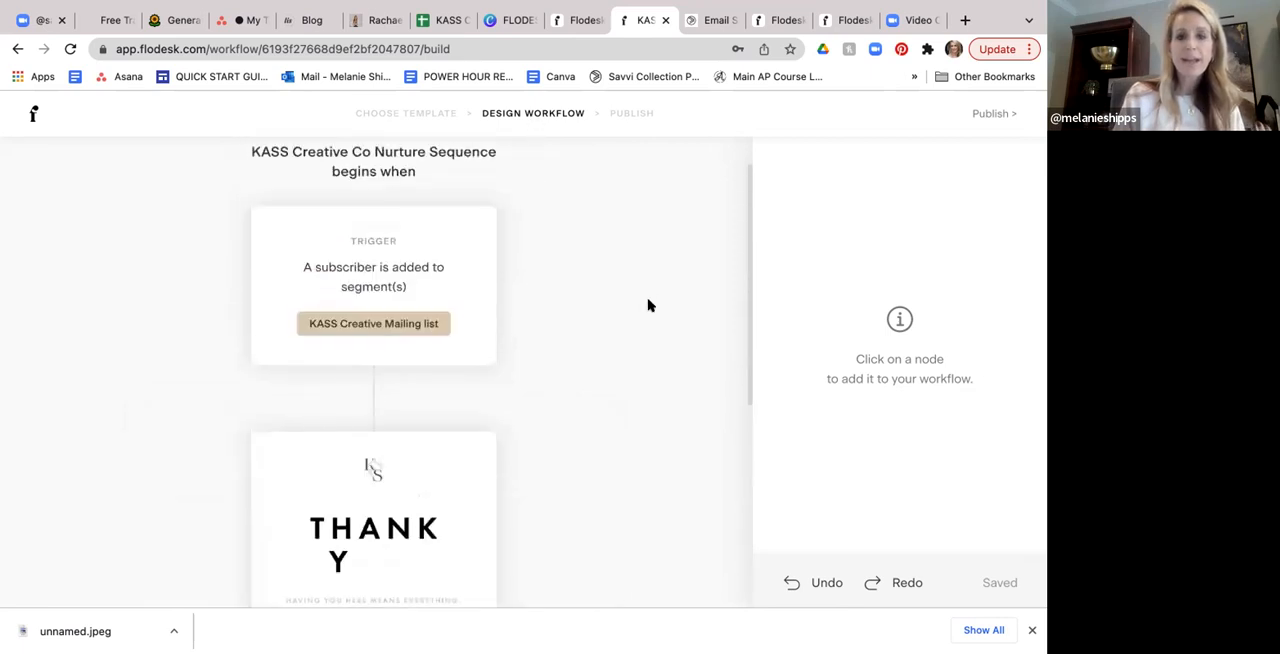
scroll(647, 305, "down", 5)
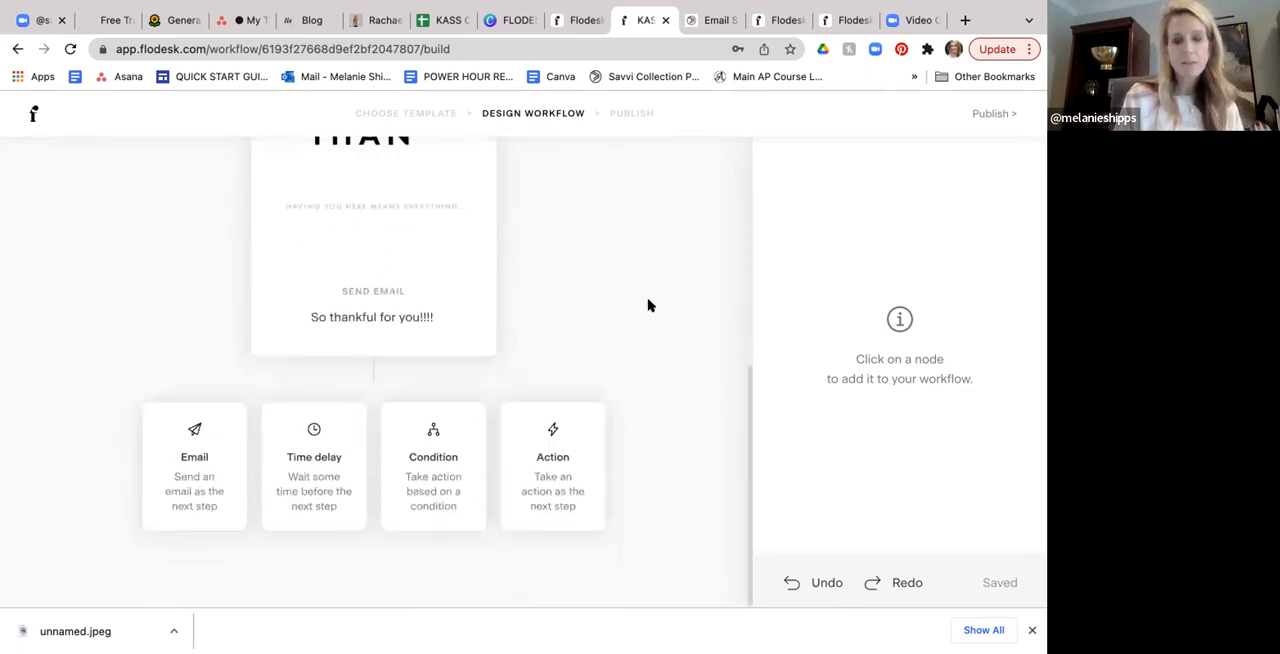
scroll(595, 300, "up", 3)
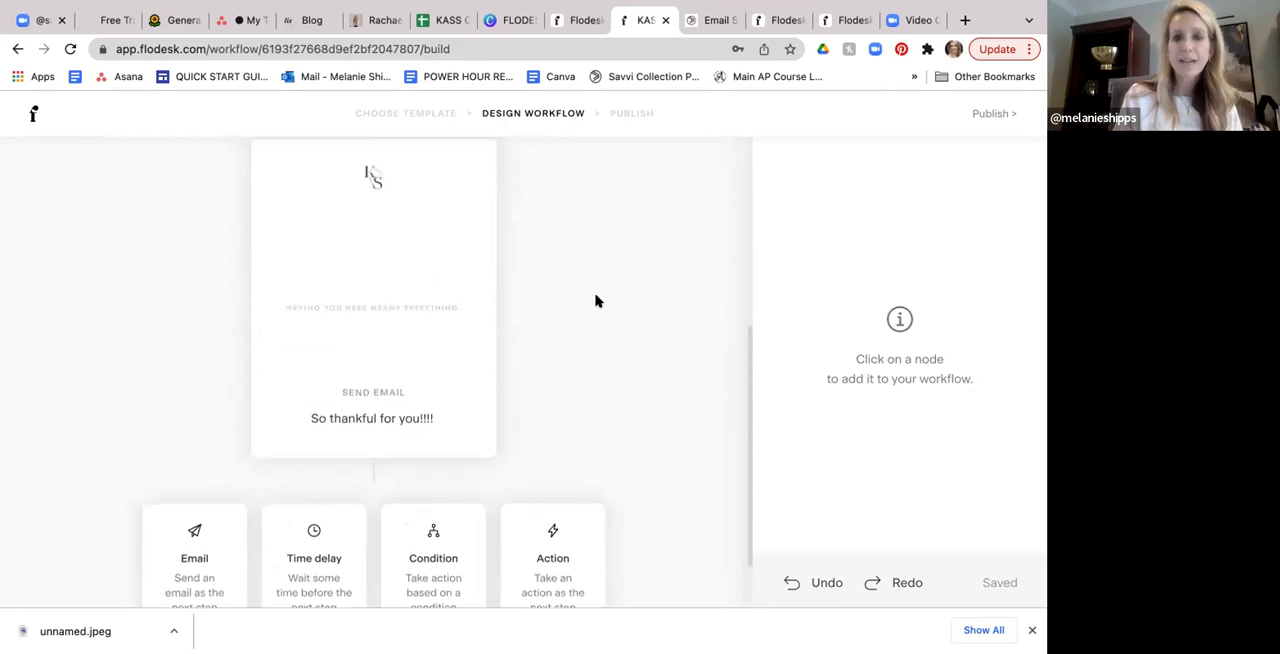
scroll(595, 300, "up", 5)
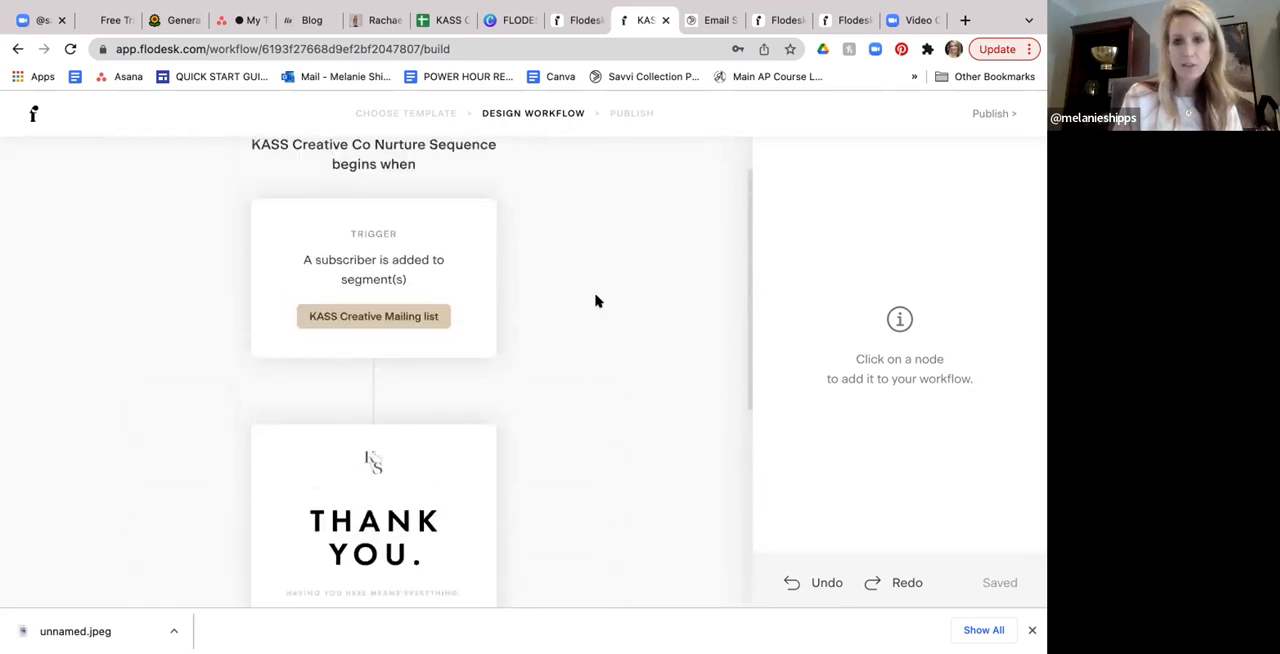
scroll(598, 301, "up", 1)
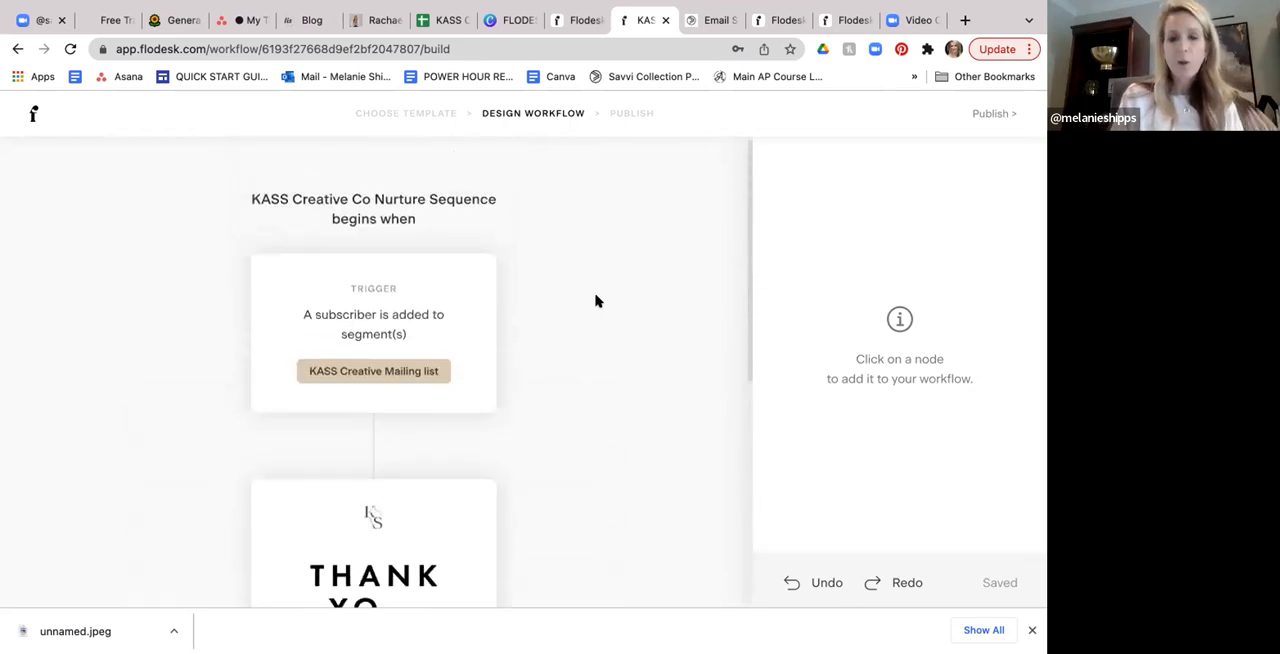